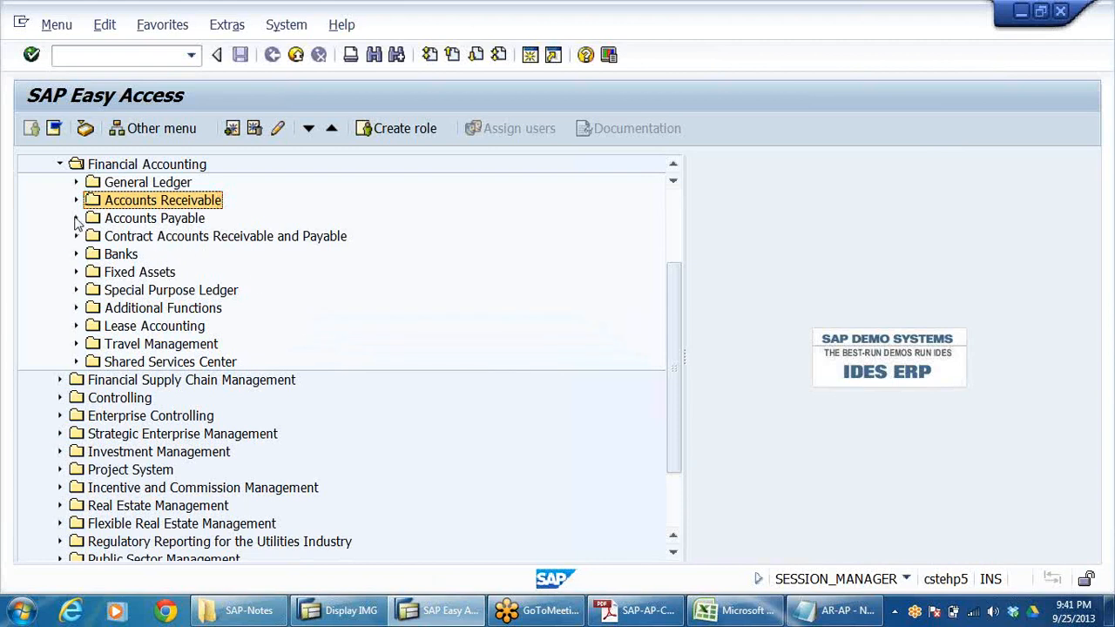
Step: Open the Display Document transaction FB03 from the Accounts Payable documents and leave it again
click(75, 218)
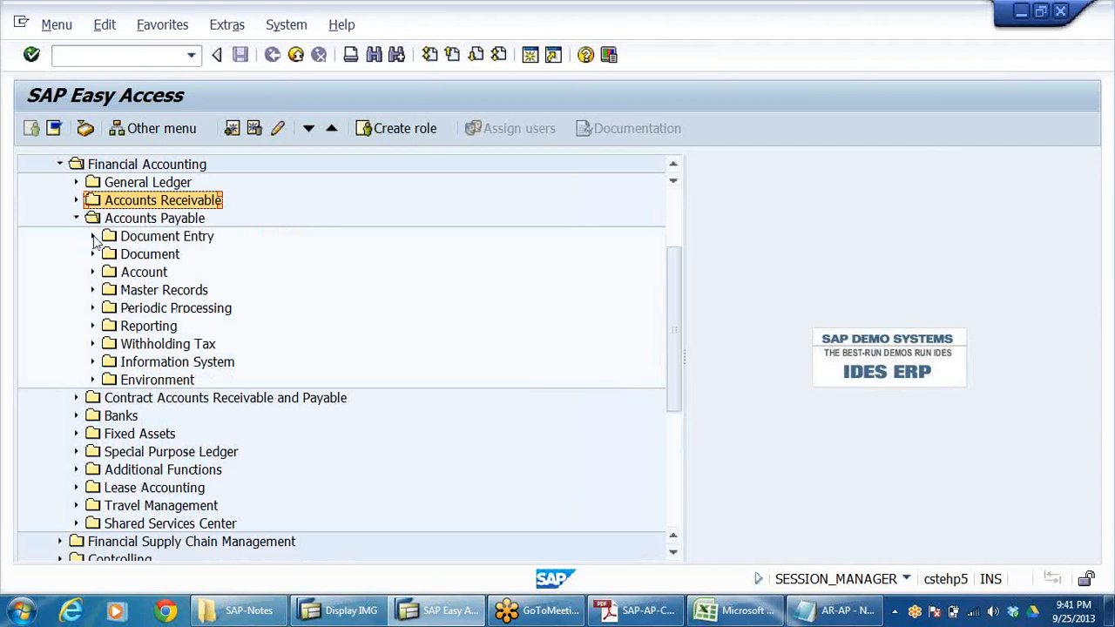
click(93, 255)
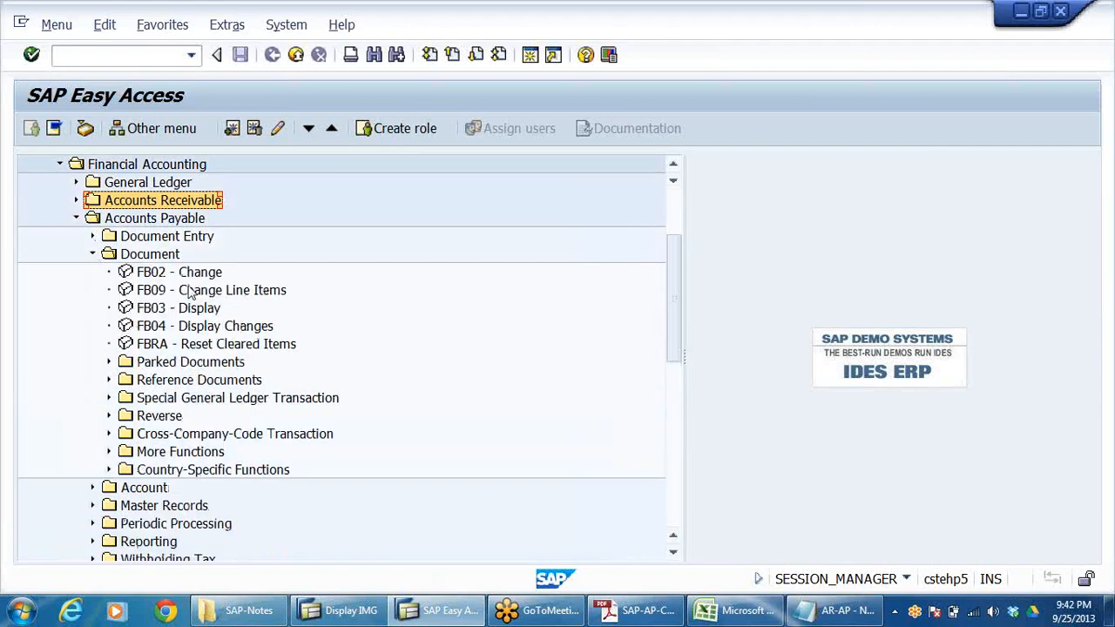
click(196, 274)
double_click(179, 309)
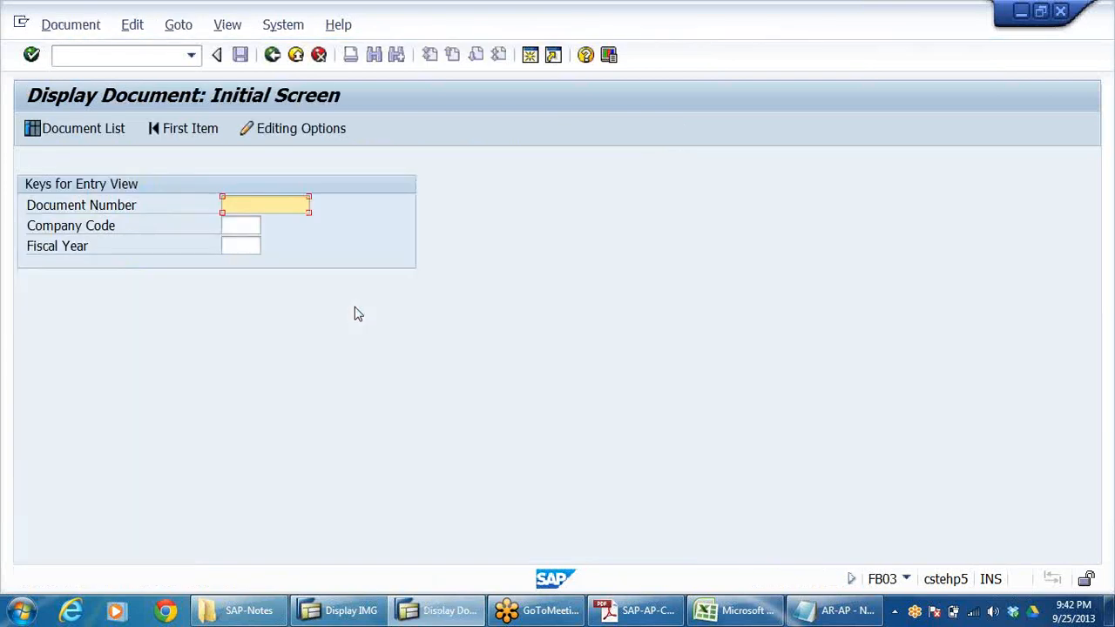
click(296, 54)
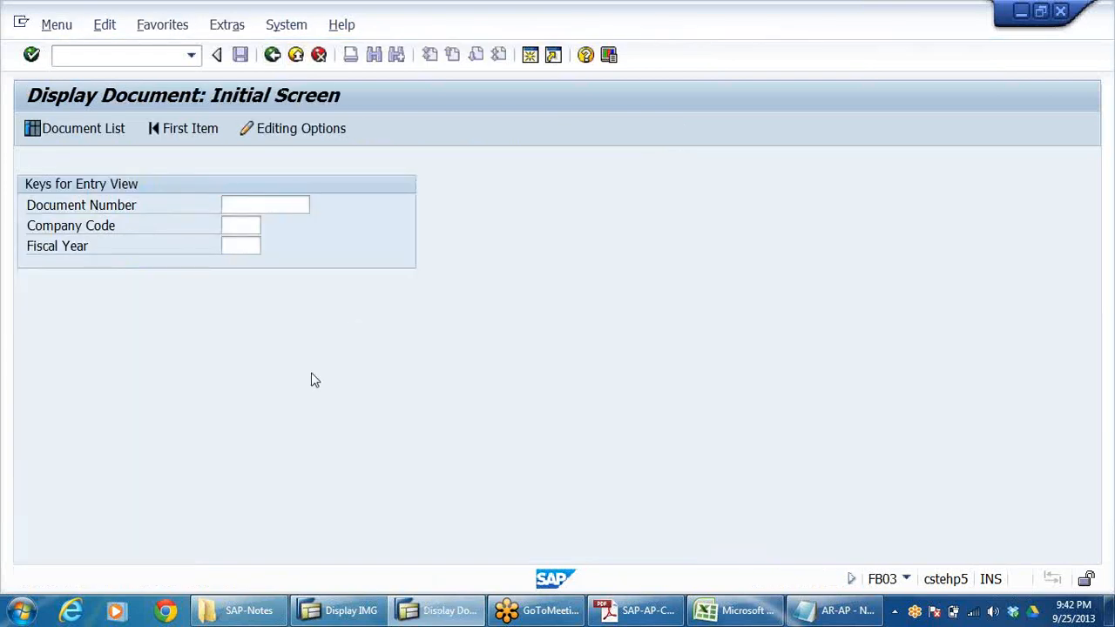
Step: Open the vendor balance display FK10N from the Accounts Payable account transactions
scroll(229, 415, down, 2)
click(124, 417)
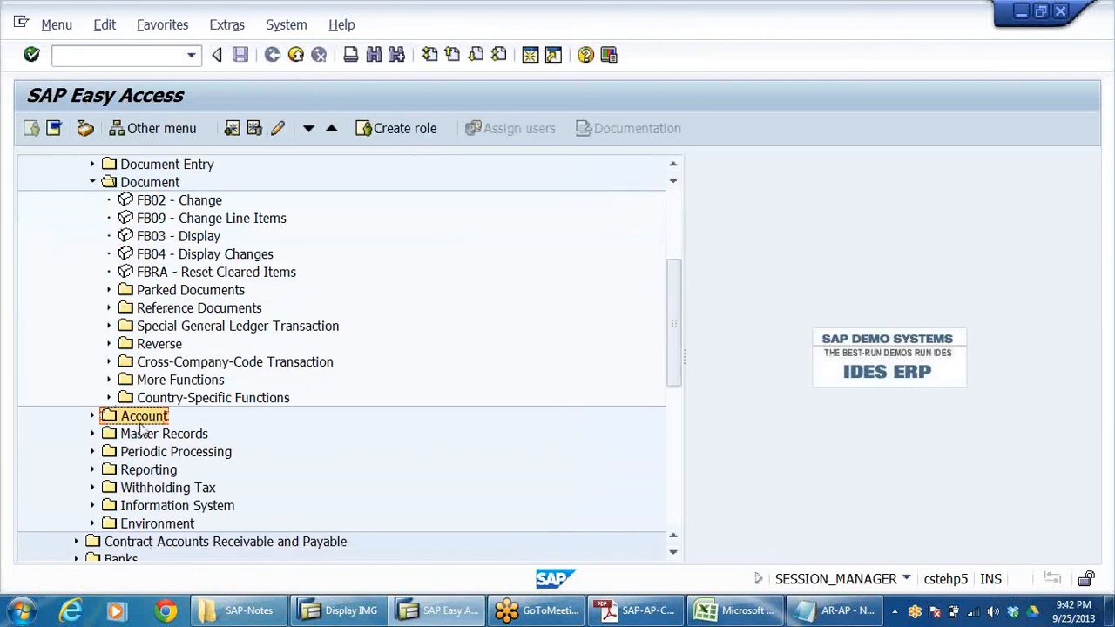
key(Right)
key(Down)
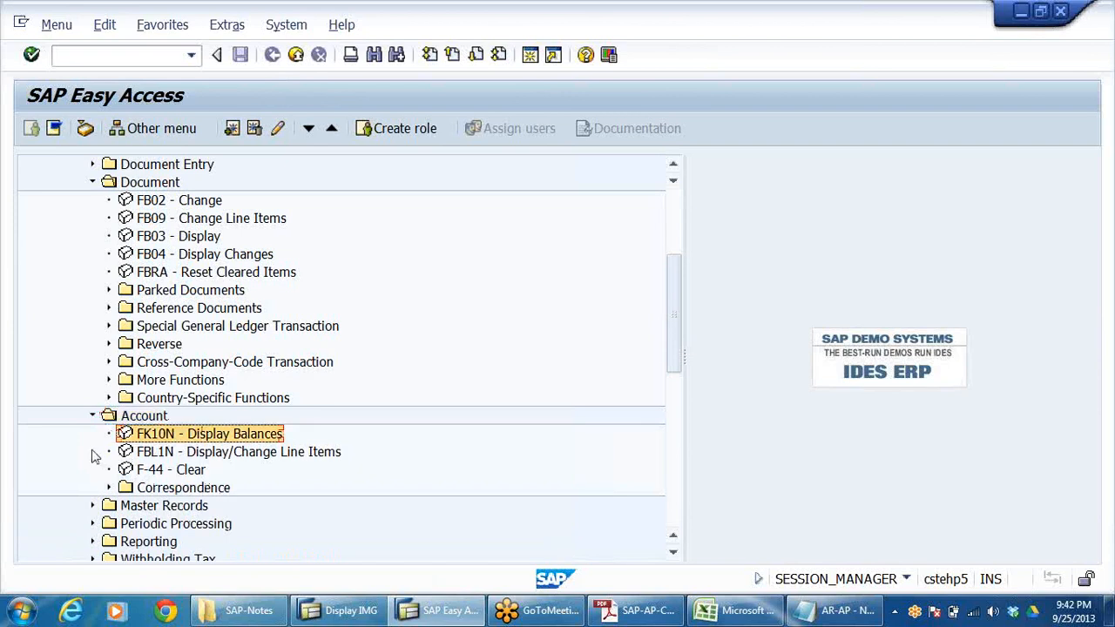
key(Return)
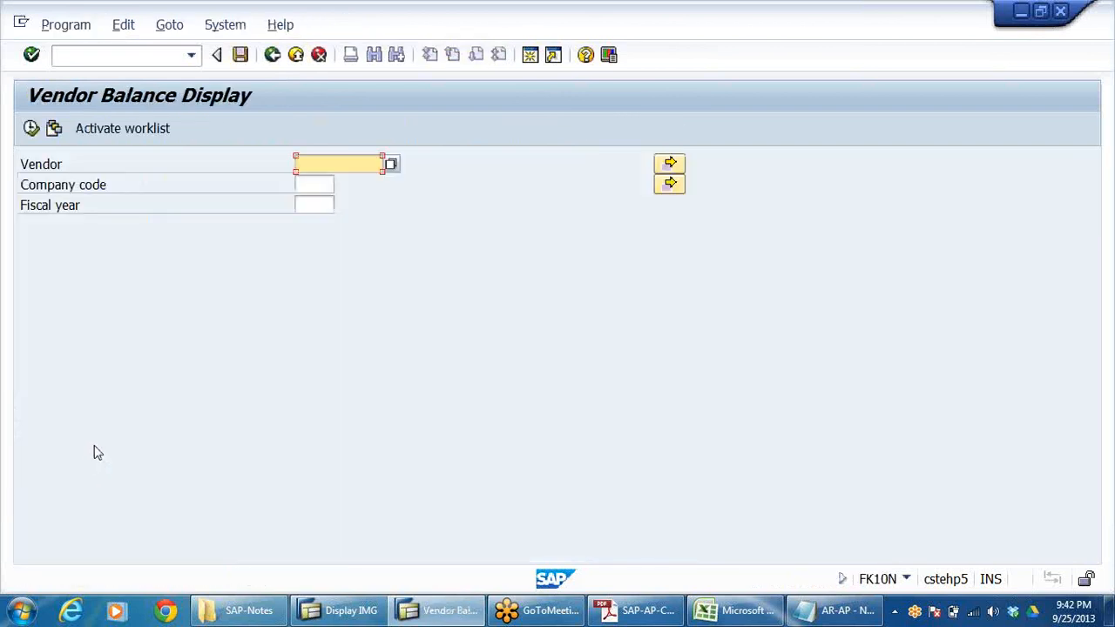
Step: Set the vendor balance selection to company code DRLB and fiscal year 2013
click(304, 185)
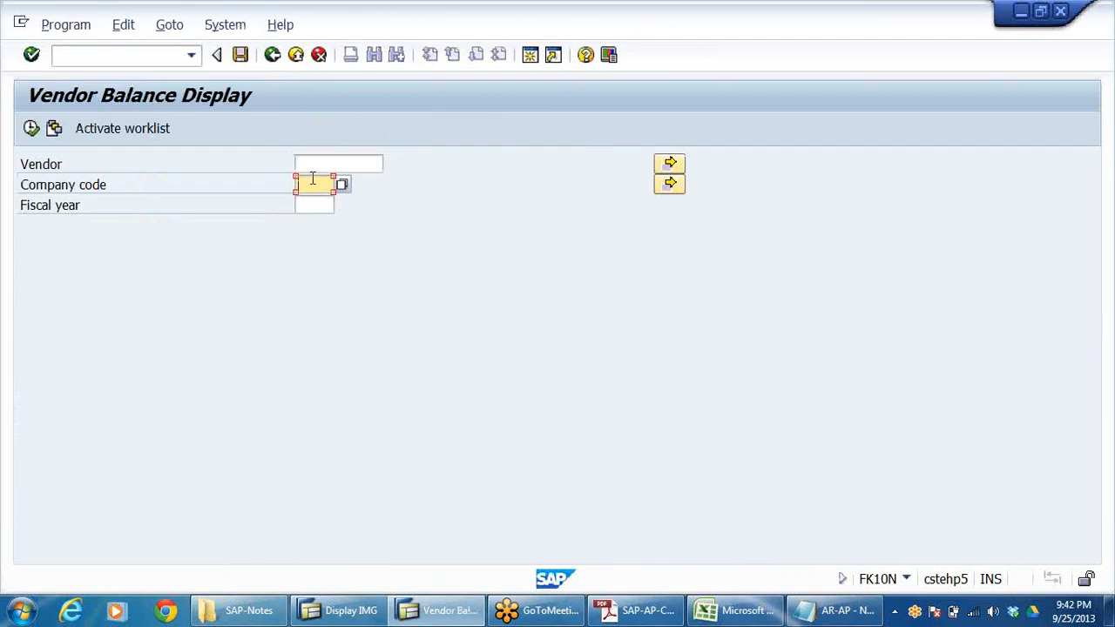
click(323, 217)
click(322, 205)
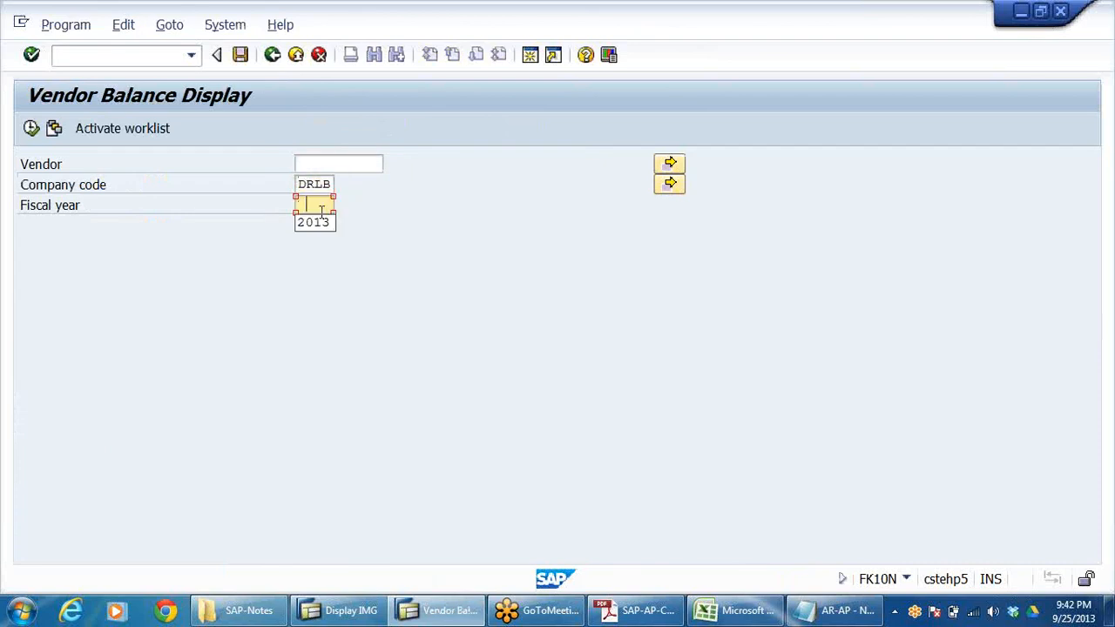
click(318, 223)
Step: Search for vendors in company code DRLB from the balance display's vendor field, and exit the transaction
click(341, 164)
click(392, 165)
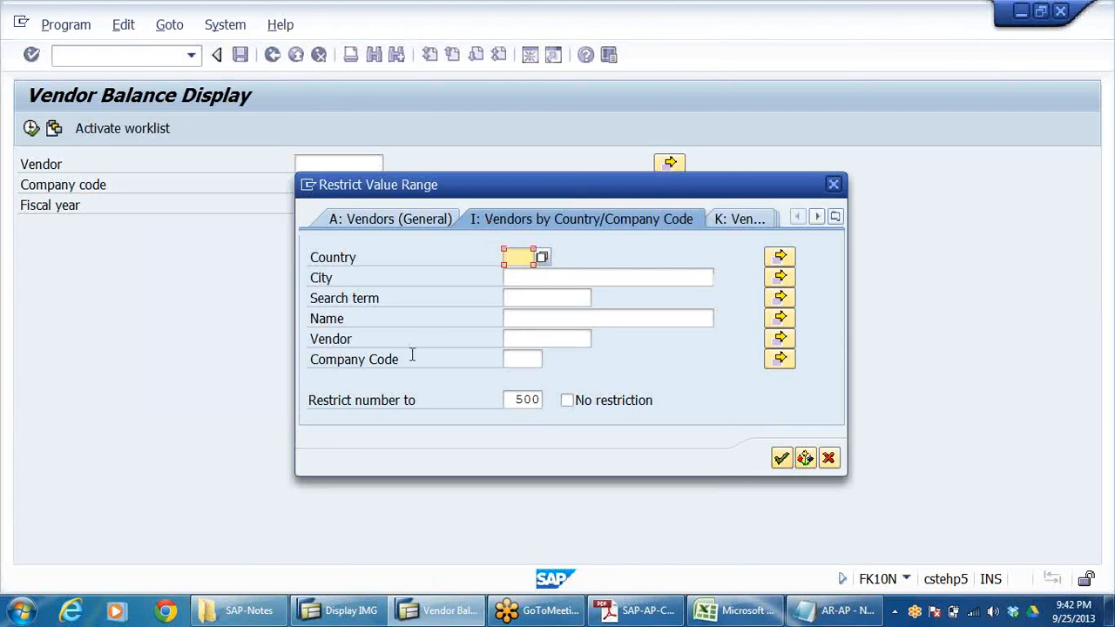
click(527, 359)
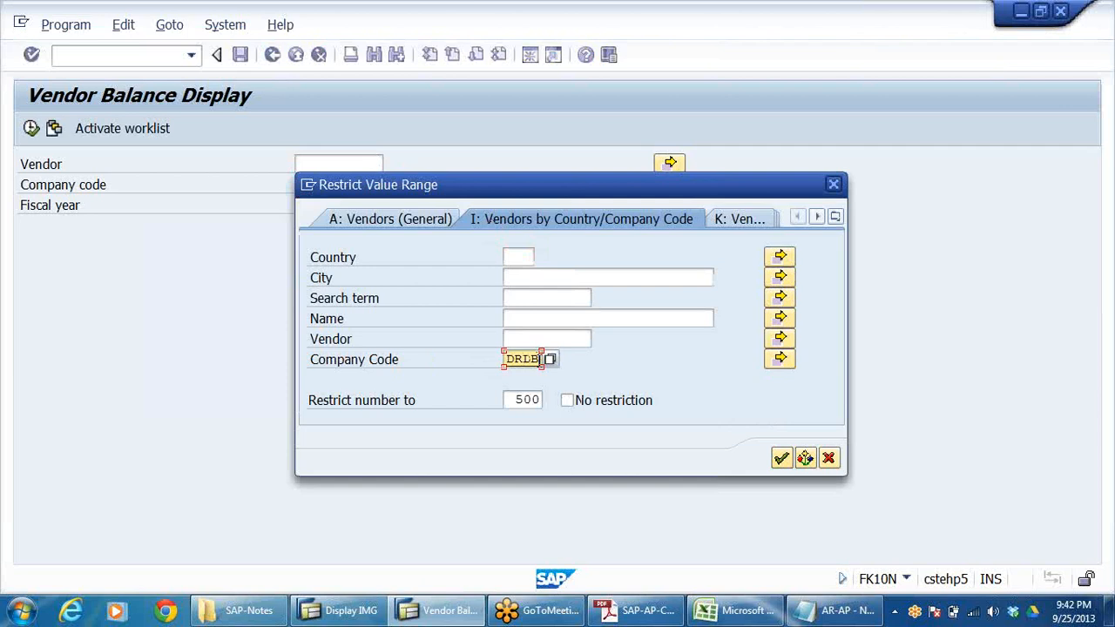
text(DRLB)
key(Return)
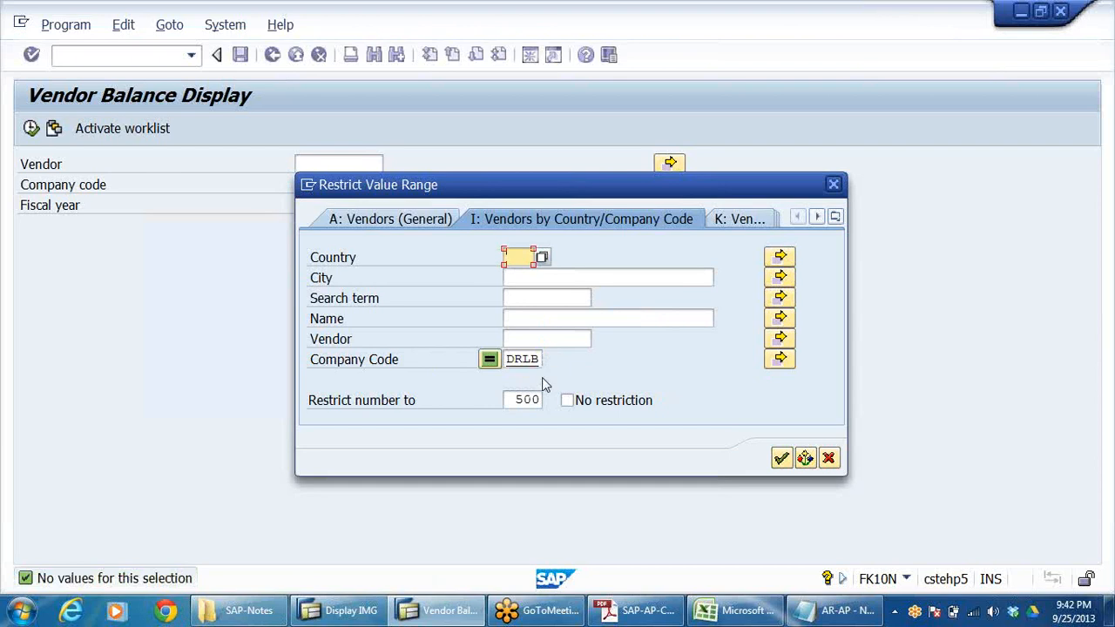
click(528, 340)
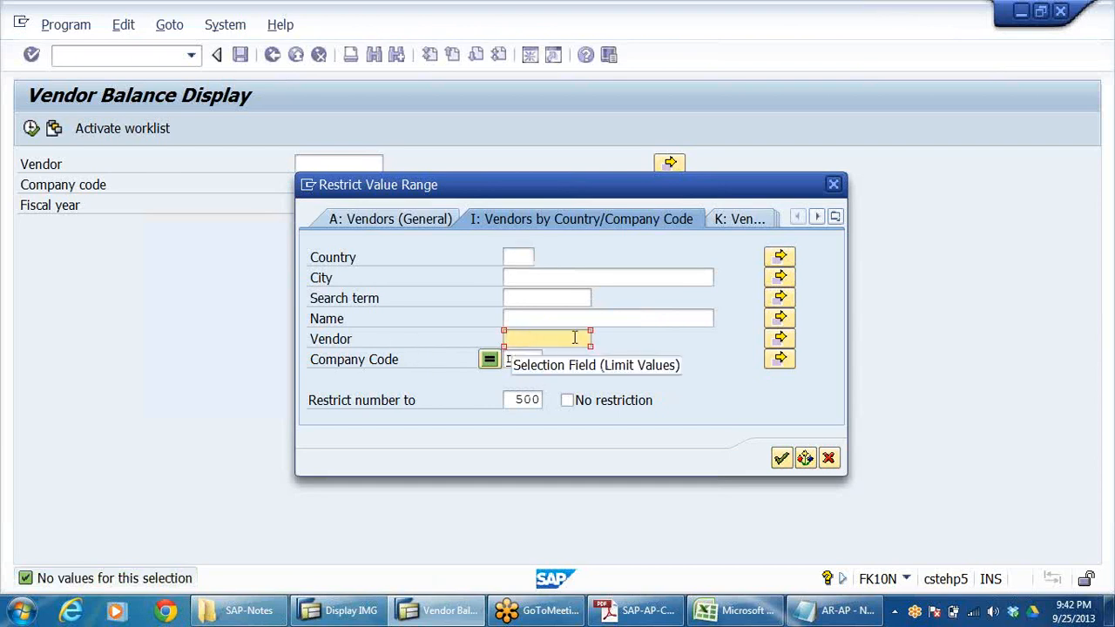
click(834, 183)
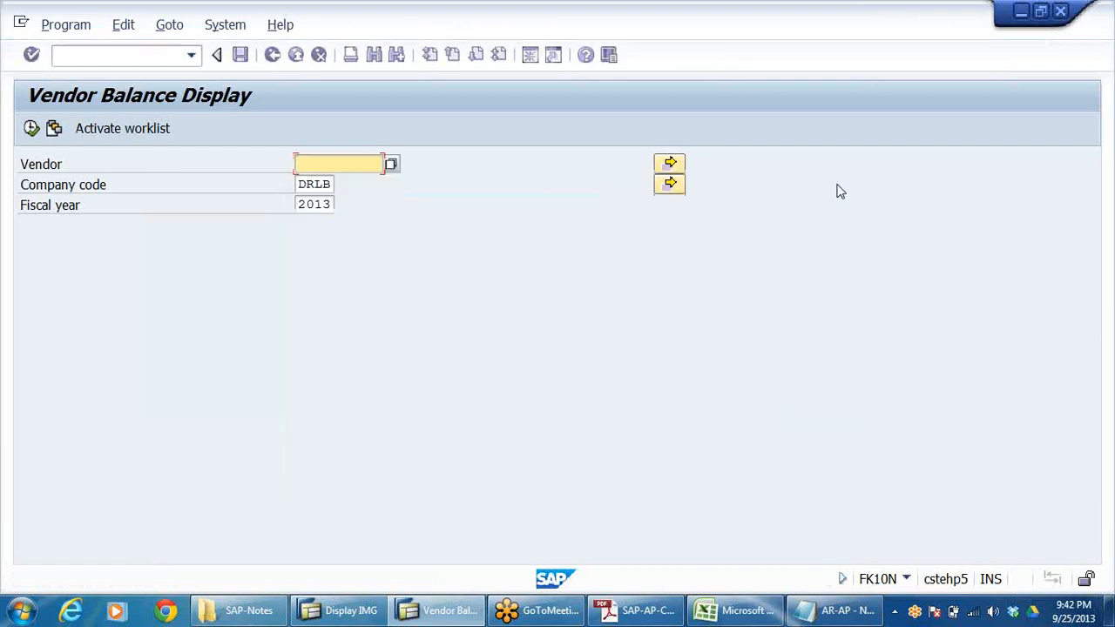
click(295, 55)
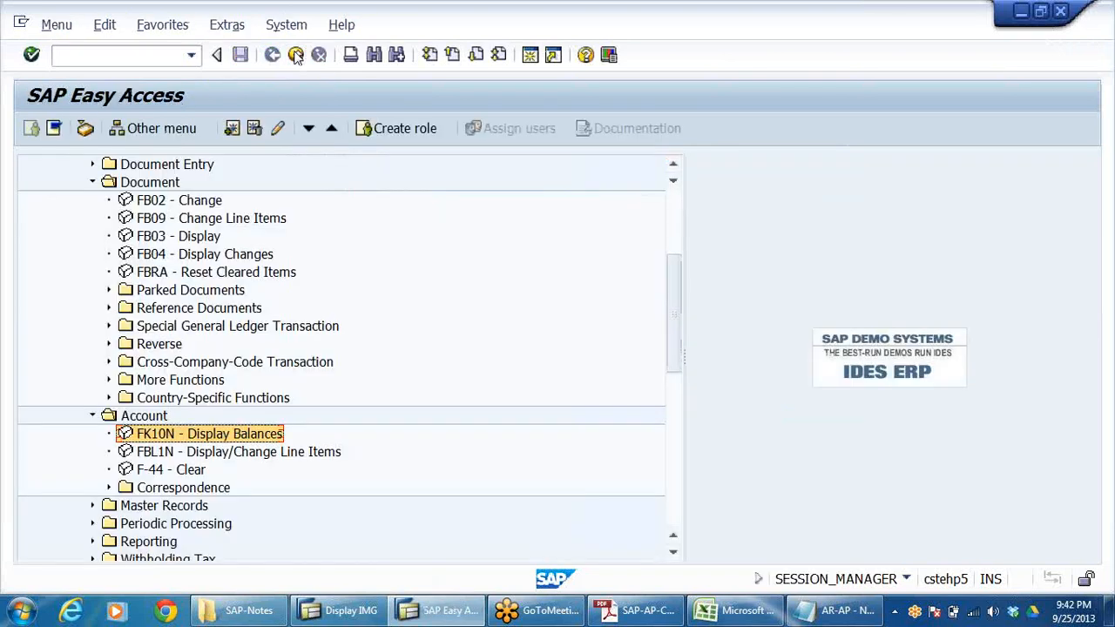
Step: Open the Change Vendor transaction FK02 from the Accounts Payable master records
scroll(416, 355, up, 1)
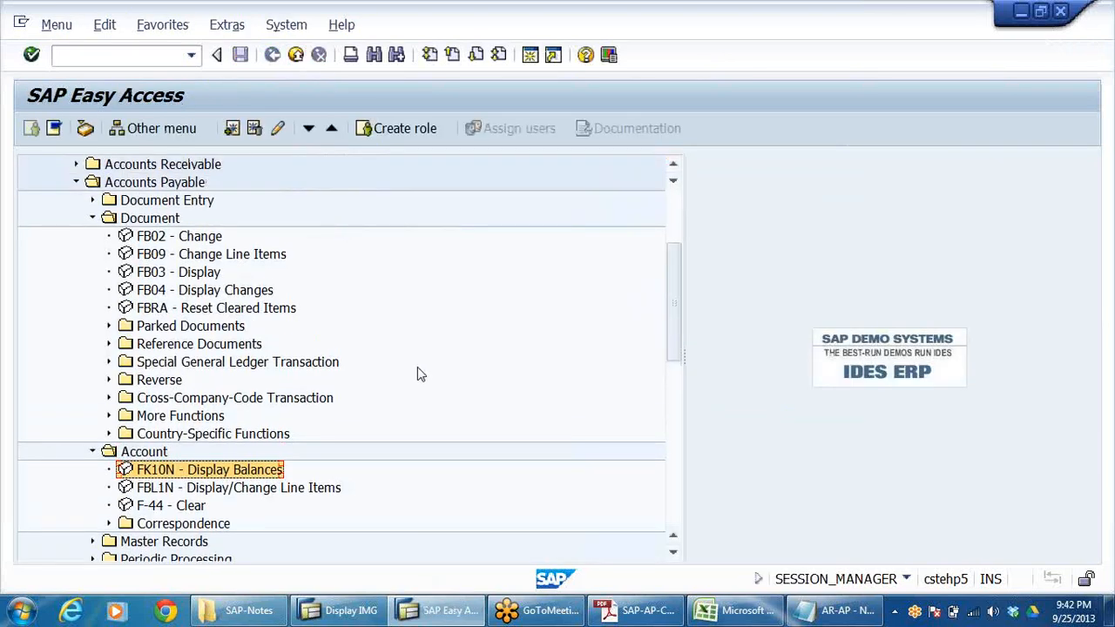
scroll(419, 375, down, 1)
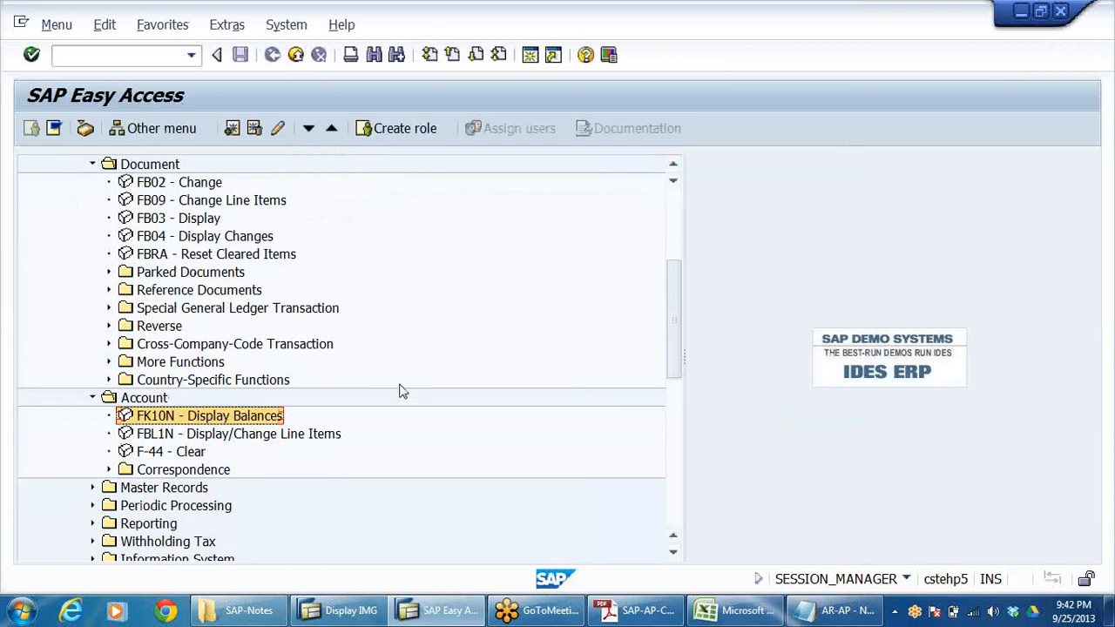
click(94, 490)
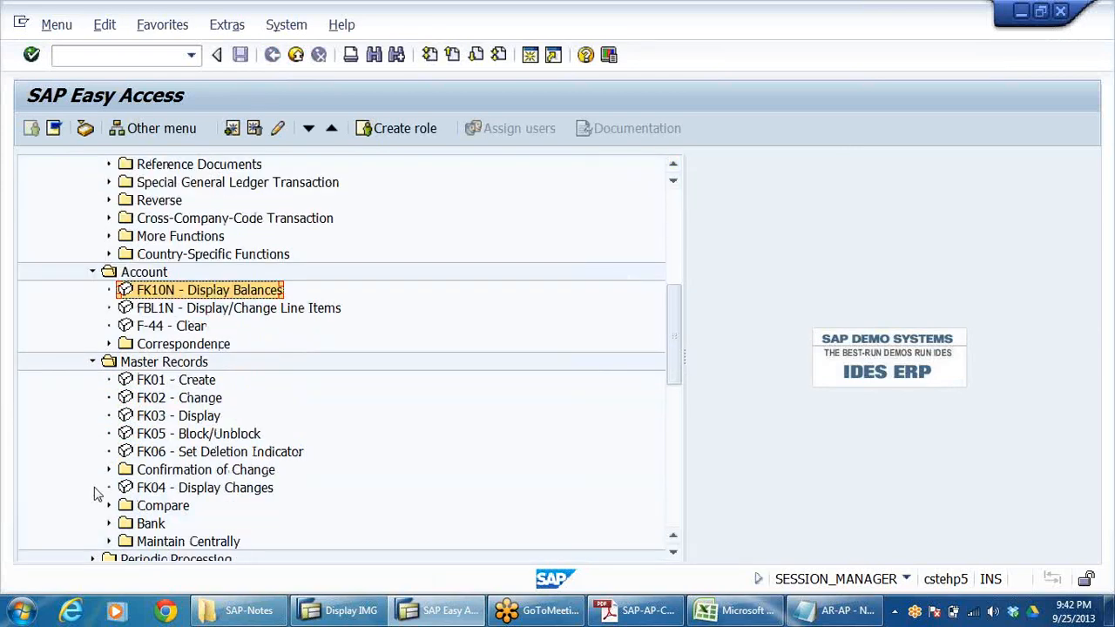
click(197, 378)
click(188, 401)
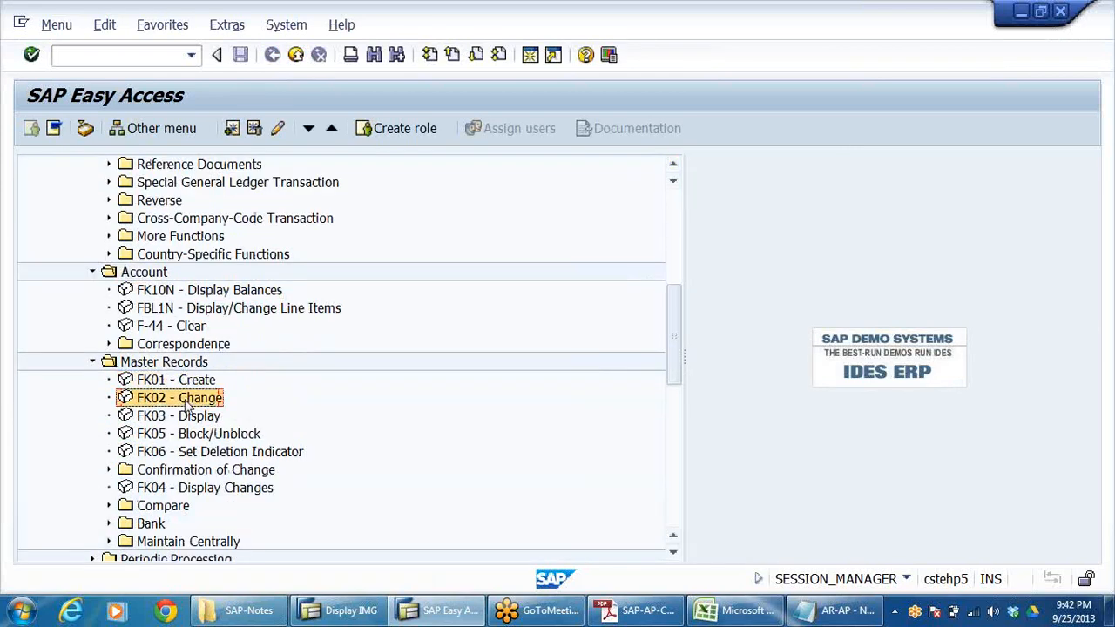
double_click(183, 400)
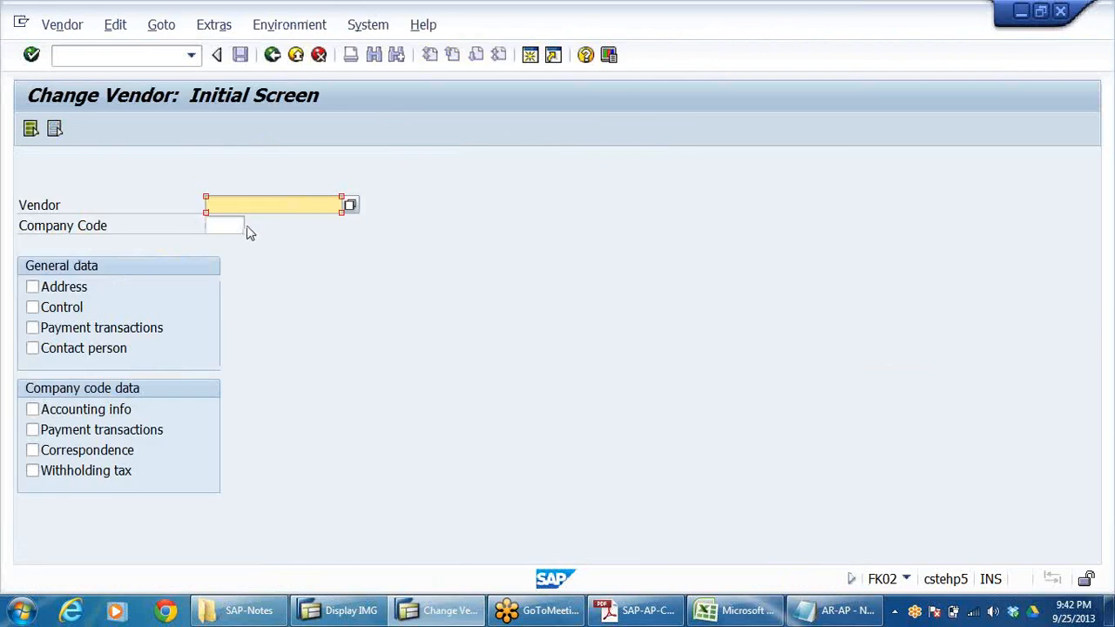
Step: Enter company code DRLB for the vendor change, search for its vendors, and leave the transaction
click(241, 226)
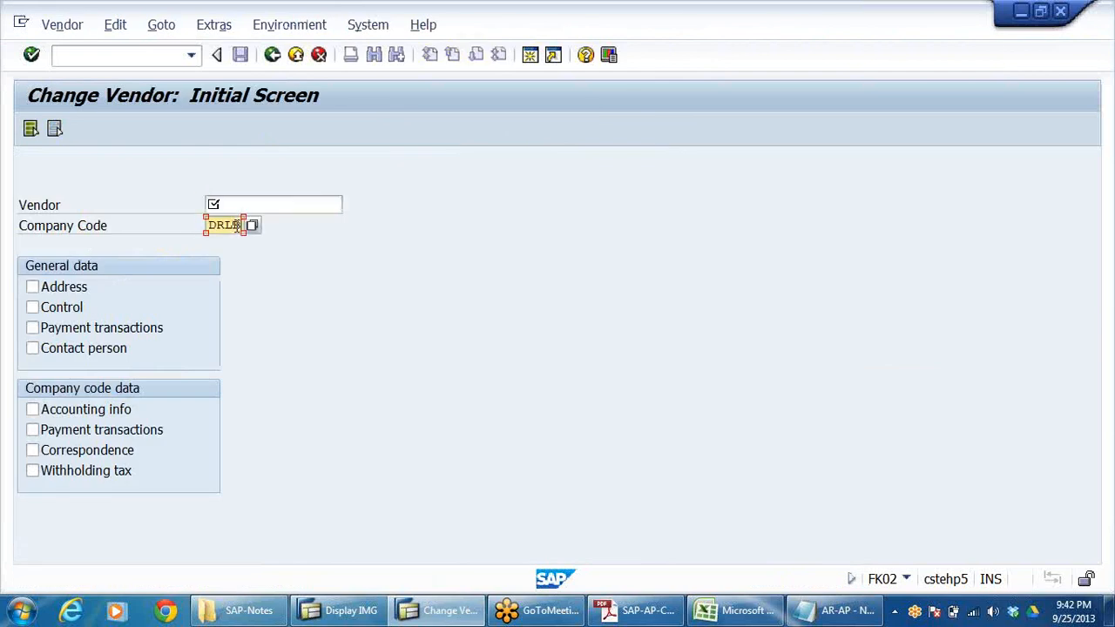
click(289, 204)
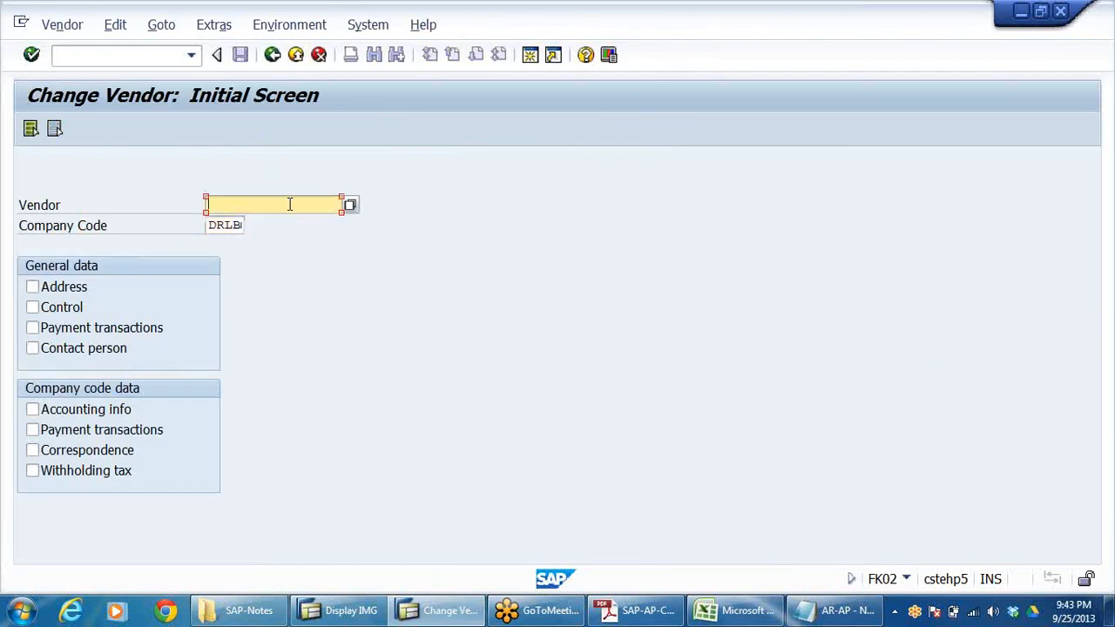
click(350, 206)
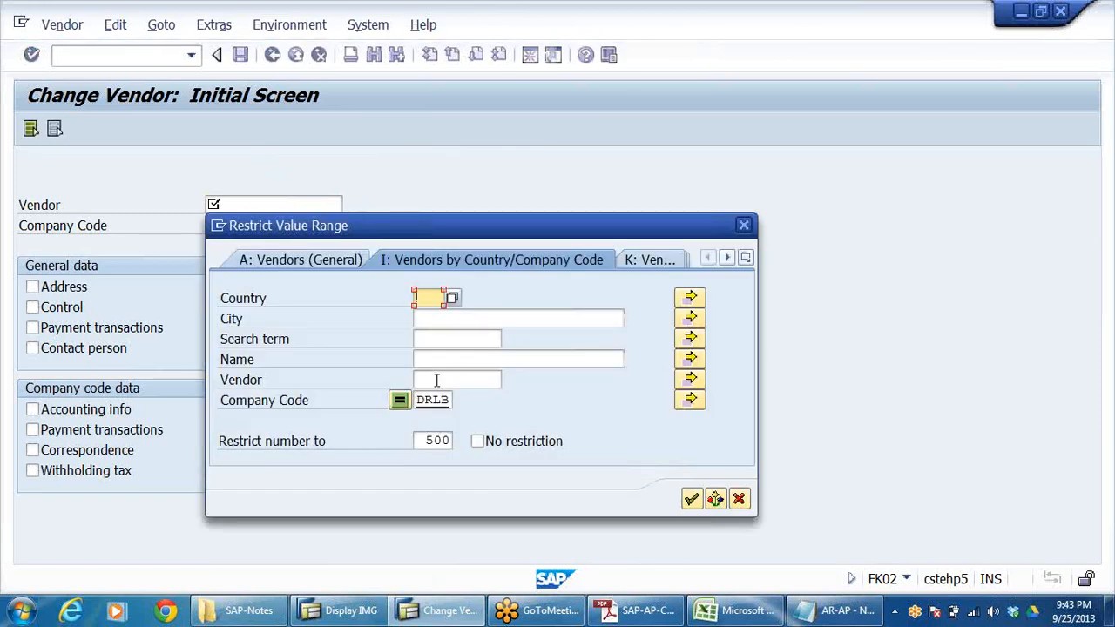
click(691, 500)
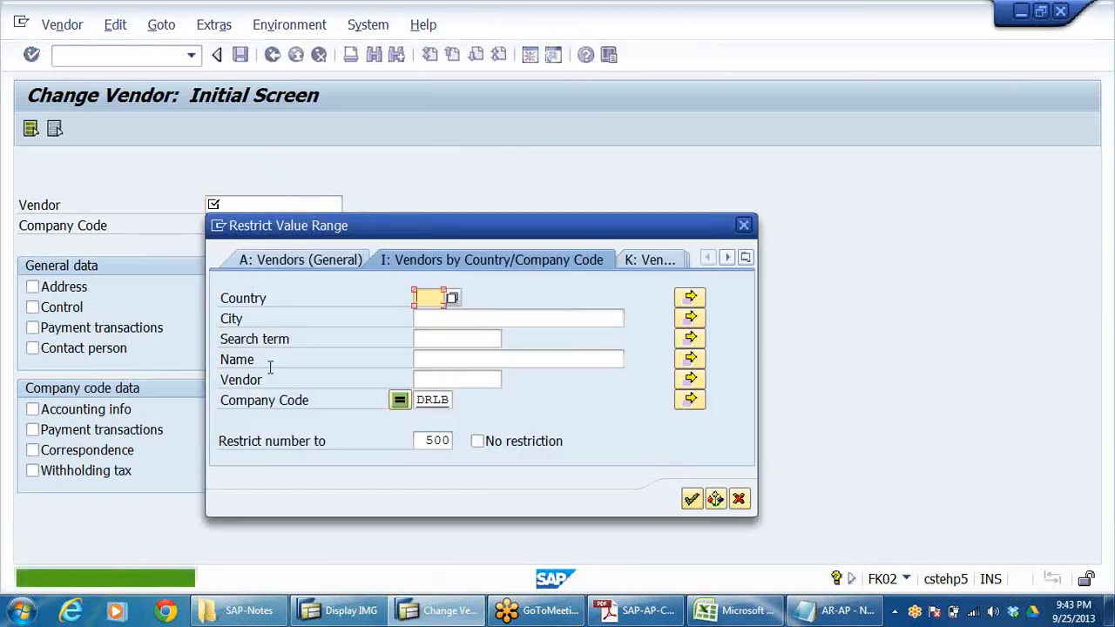
click(739, 500)
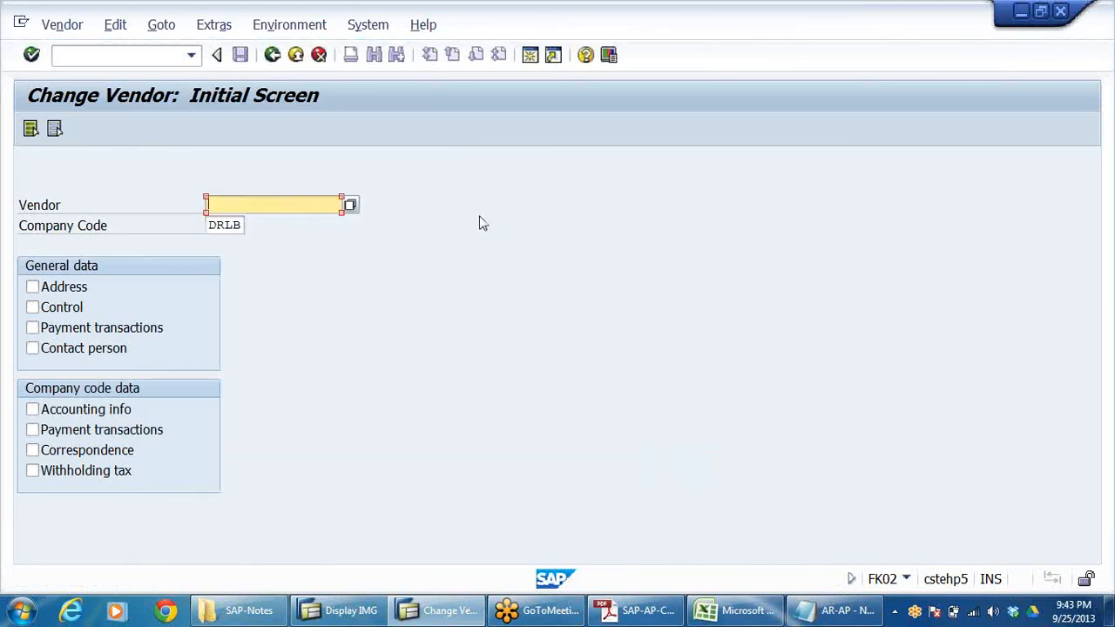
click(295, 55)
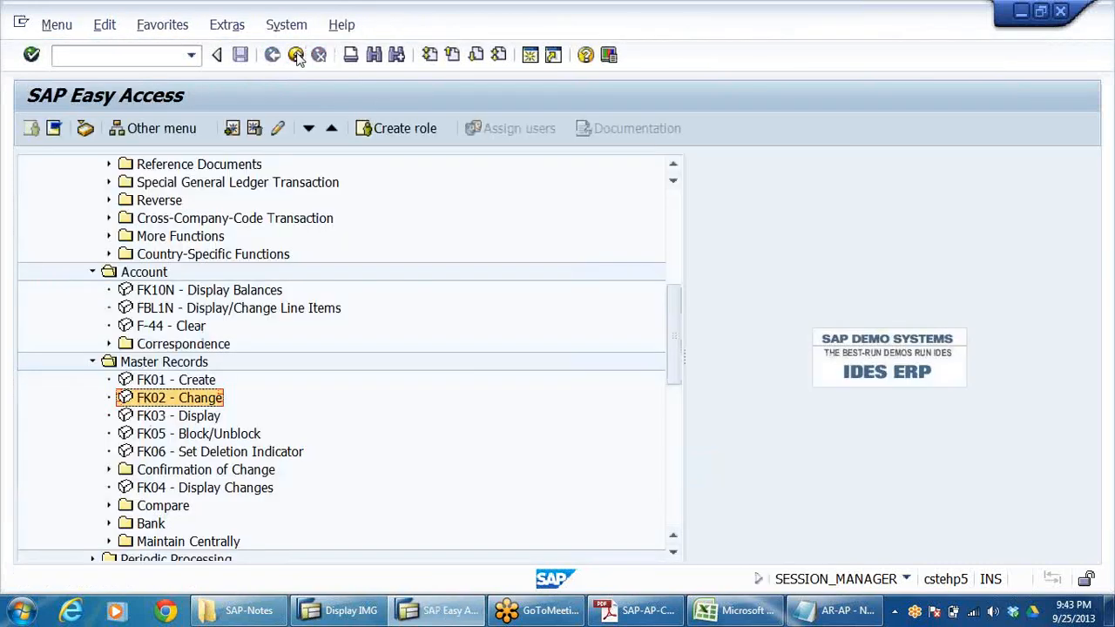
Step: Run transaction FB03 directly by its code to display documents
scroll(294, 214, up, 4)
click(124, 57)
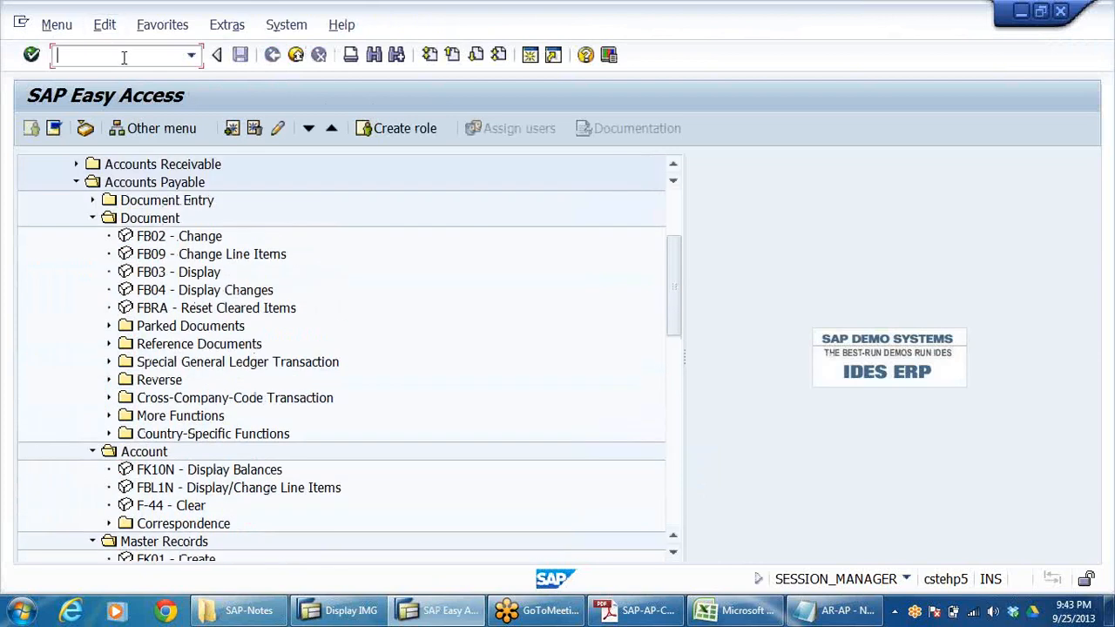
text(FN)
key(Return)
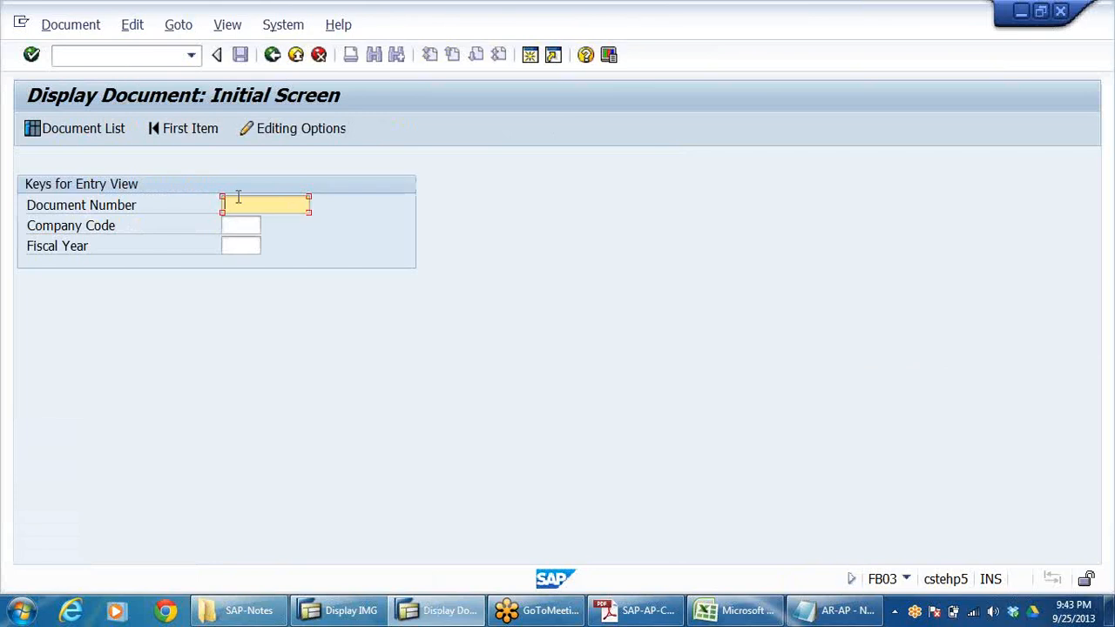
Step: Set company code DRLB and fiscal year 2013, and call up the document list selection
click(244, 234)
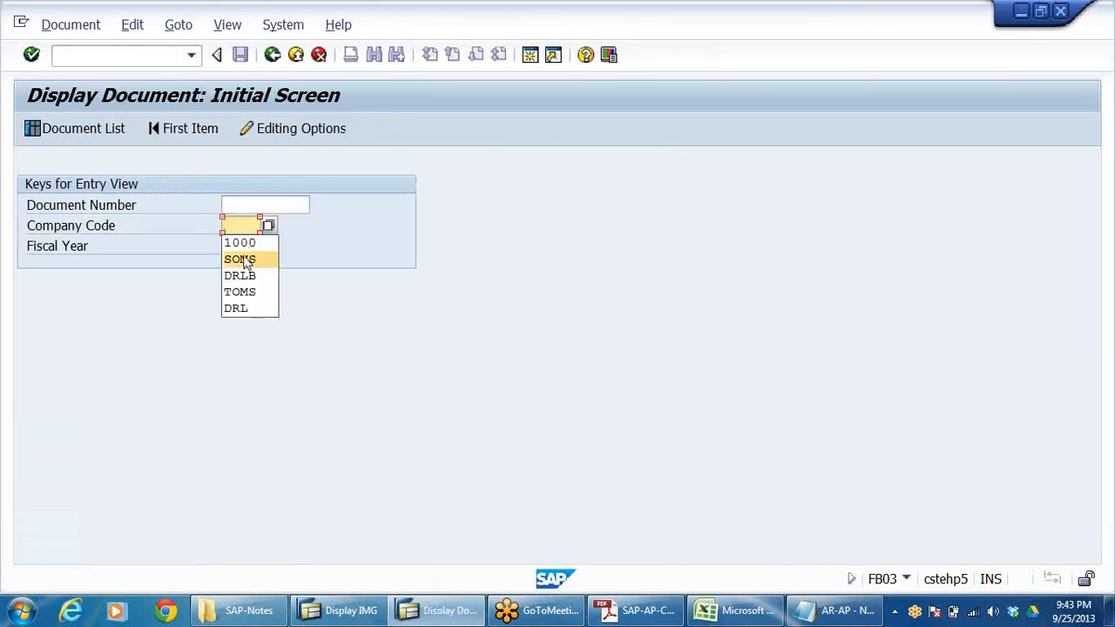
click(247, 273)
click(242, 245)
click(248, 265)
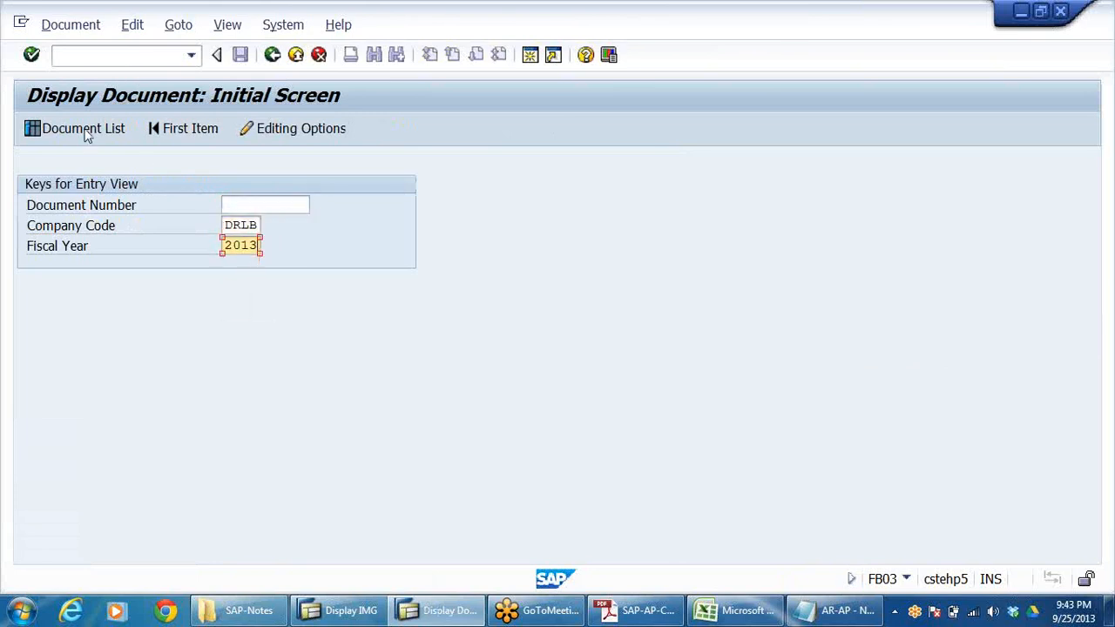
key(F5)
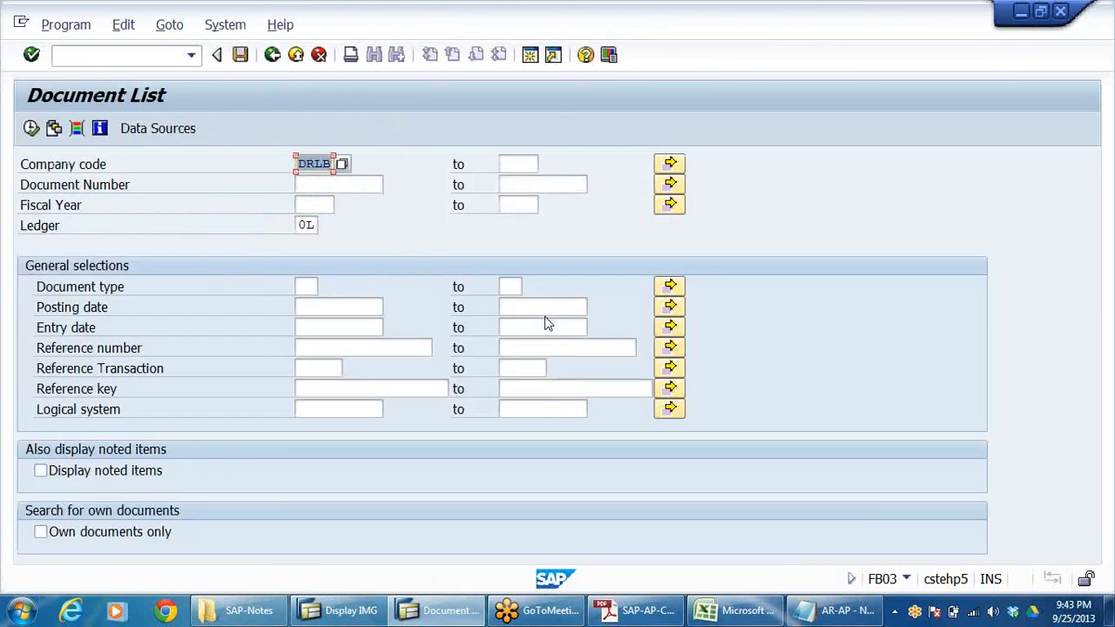
Step: List the documents of company code DRLB without further selection criteria and look through their document types
click(32, 128)
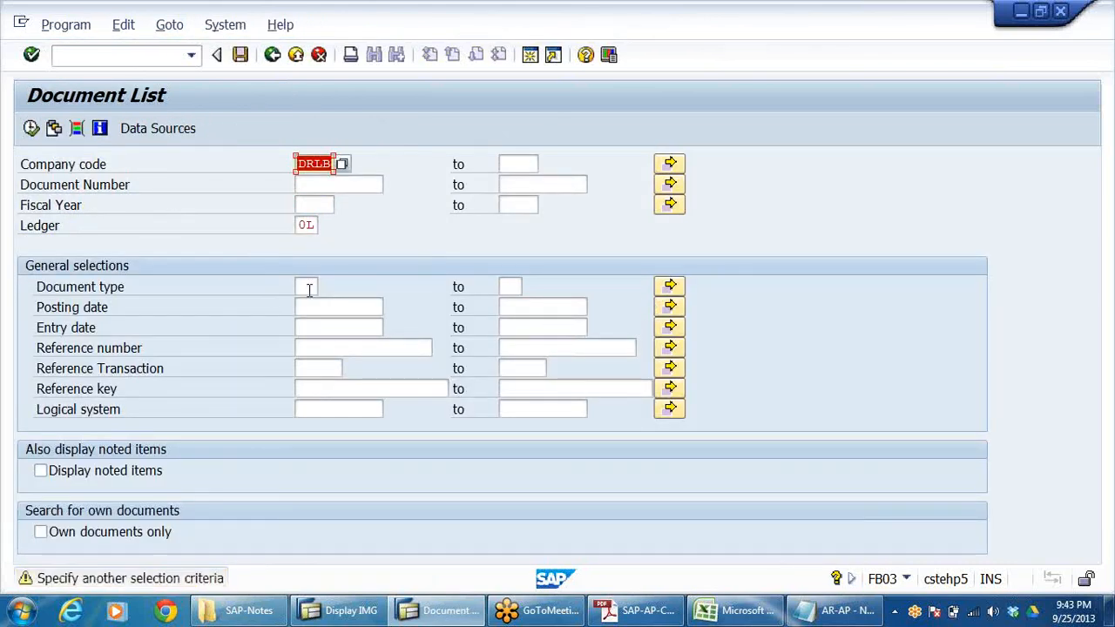
key(Return)
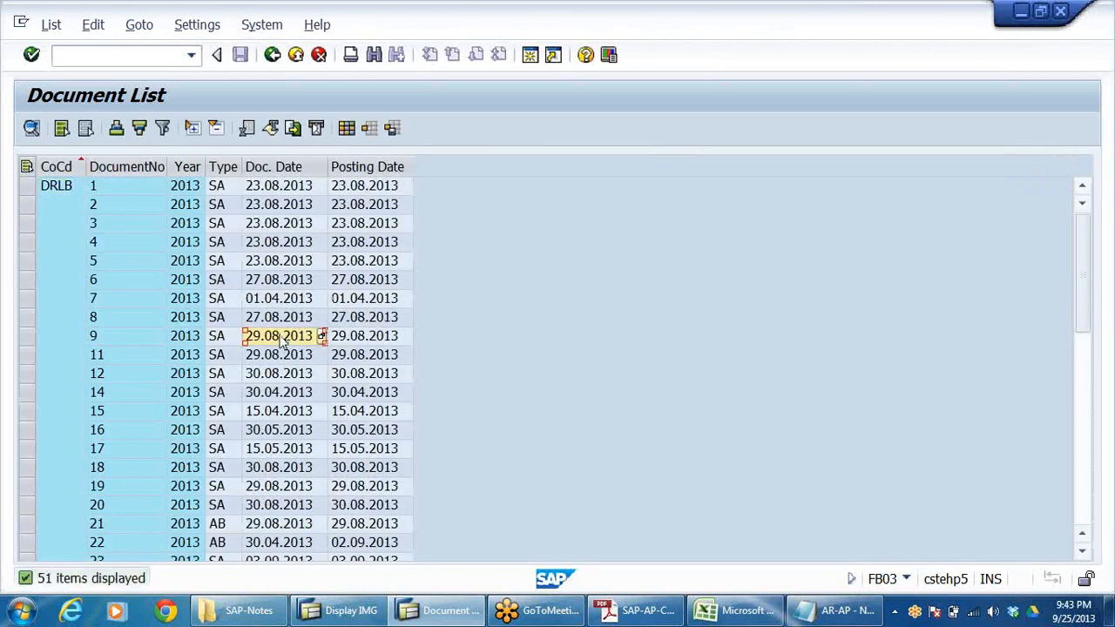
scroll(294, 358, down, 6)
scroll(294, 357, down, 5)
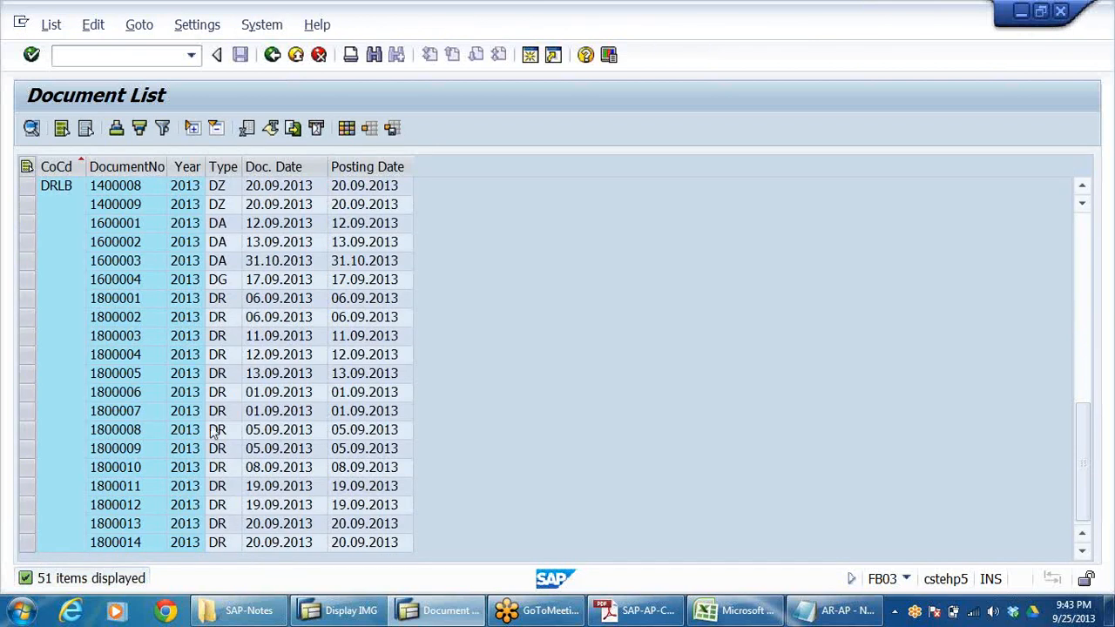
scroll(295, 463, up, 4)
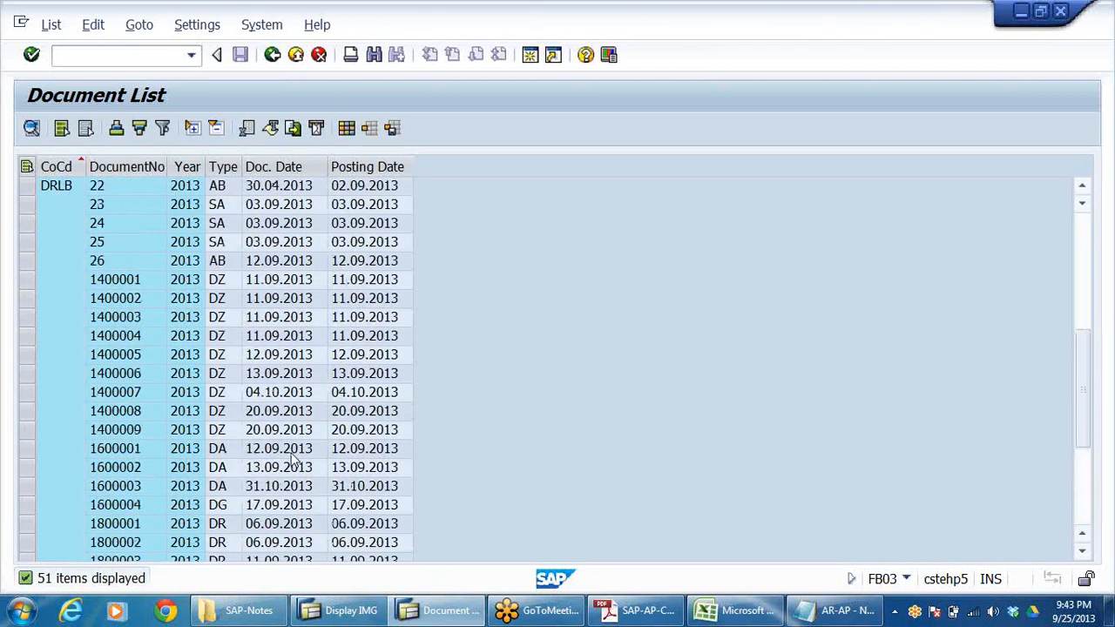
Step: Look through the remaining documents of company code DRLB and leave document display for the SAP Easy Access menu
scroll(270, 444, down, 4)
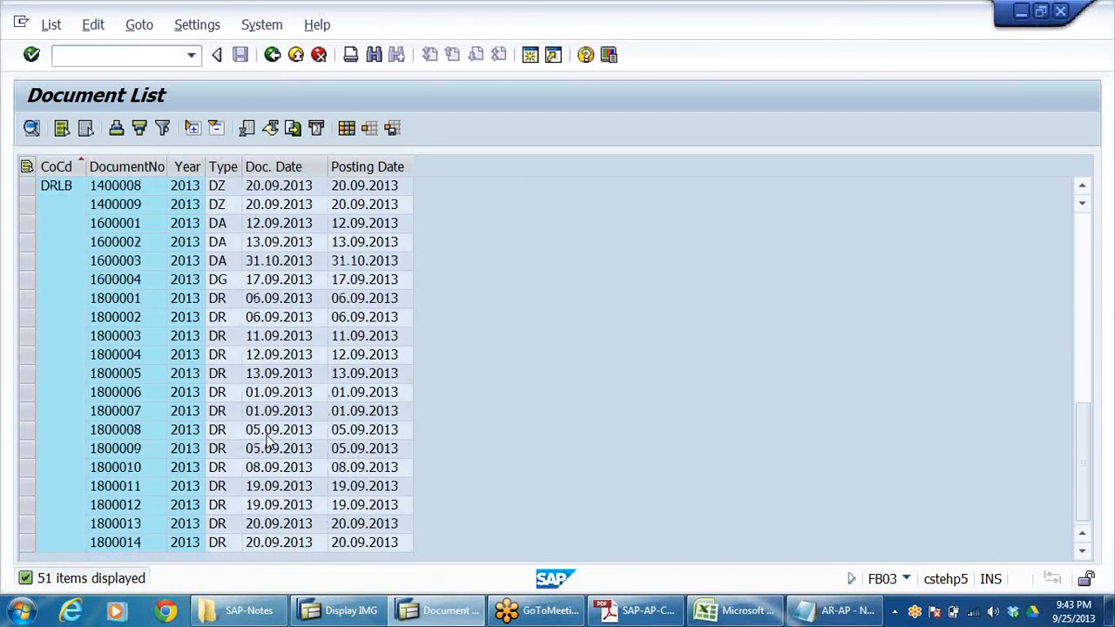
scroll(270, 444, up, 10)
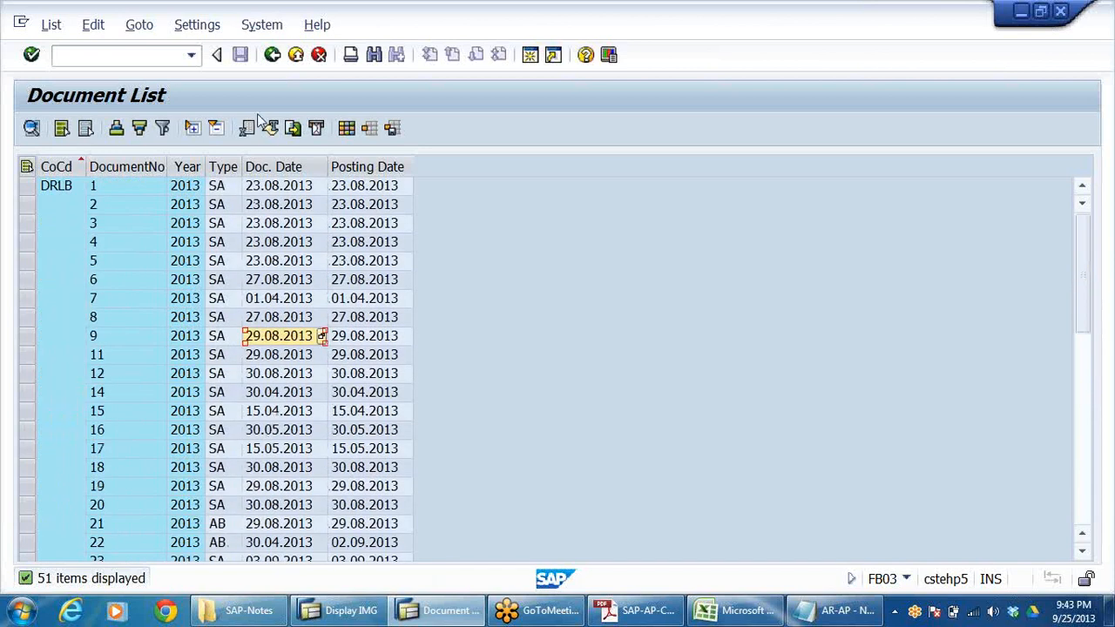
click(296, 54)
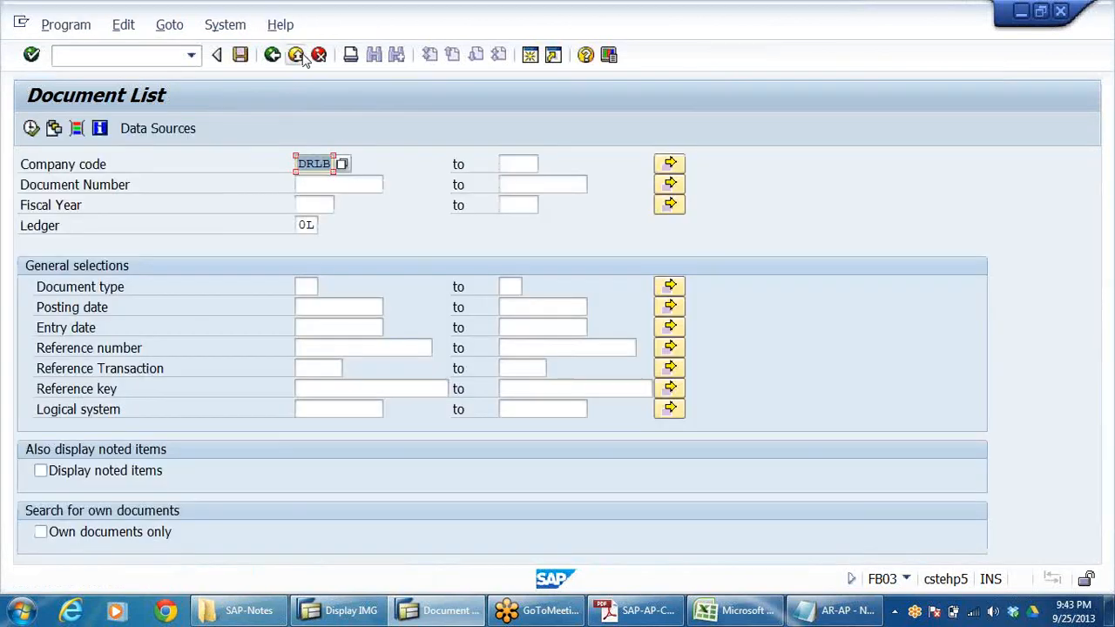
click(298, 55)
click(299, 55)
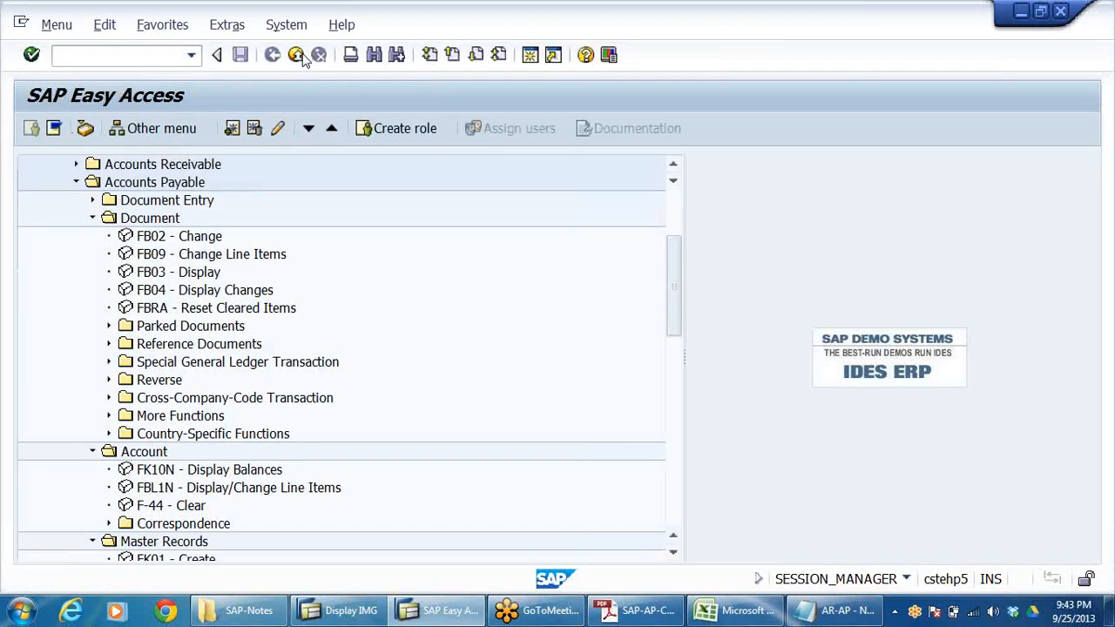
Step: Run transaction FS00 directly by its code to open central G/L account maintenance
click(166, 55)
text(FS00)
key(Return)
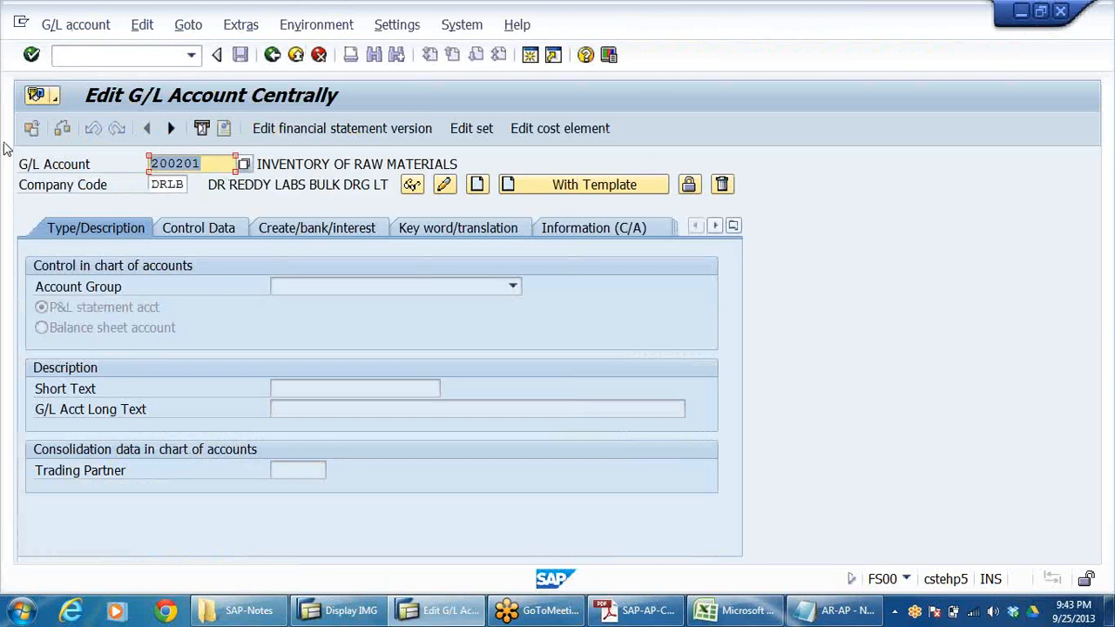
Step: Clear the G/L account number, list all G/L accounts of company code DRLB to review them, and leave the transaction
key(Delete)
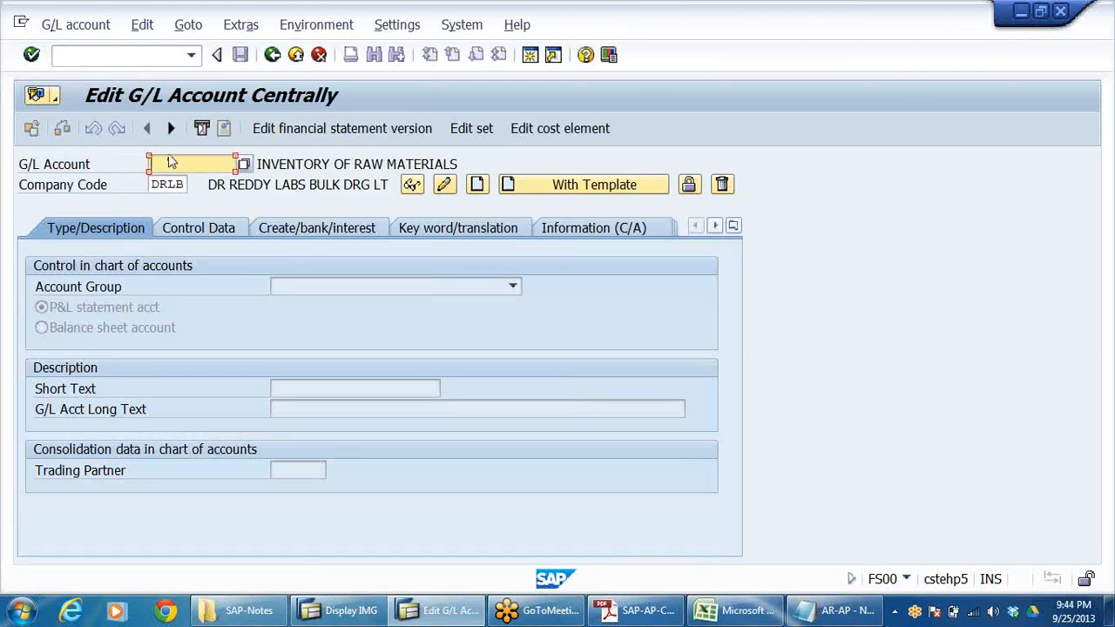
click(244, 165)
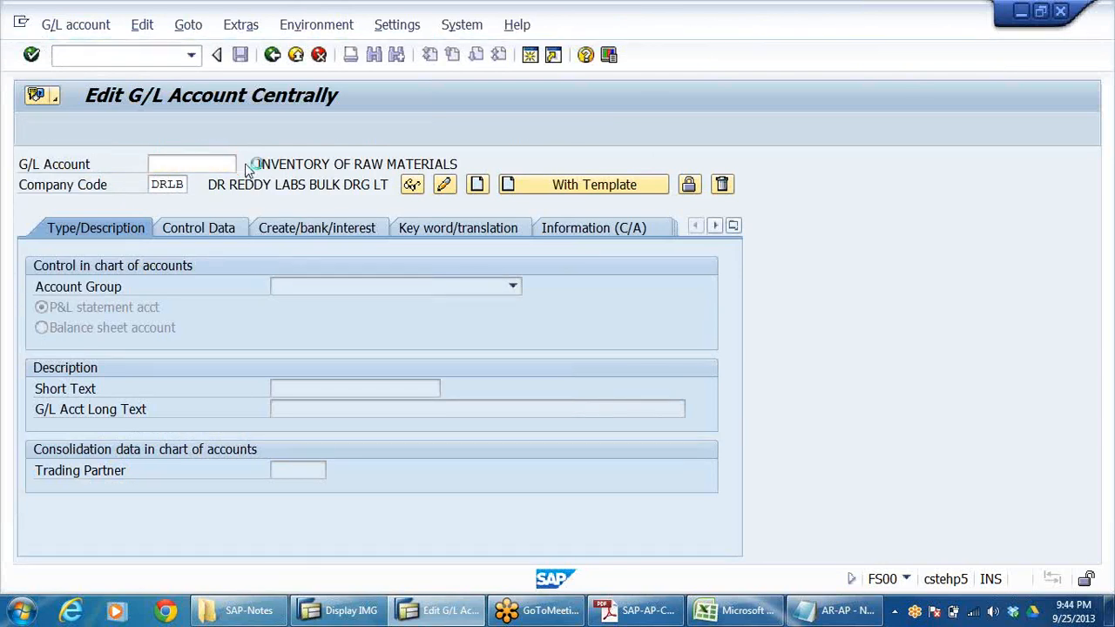
click(634, 437)
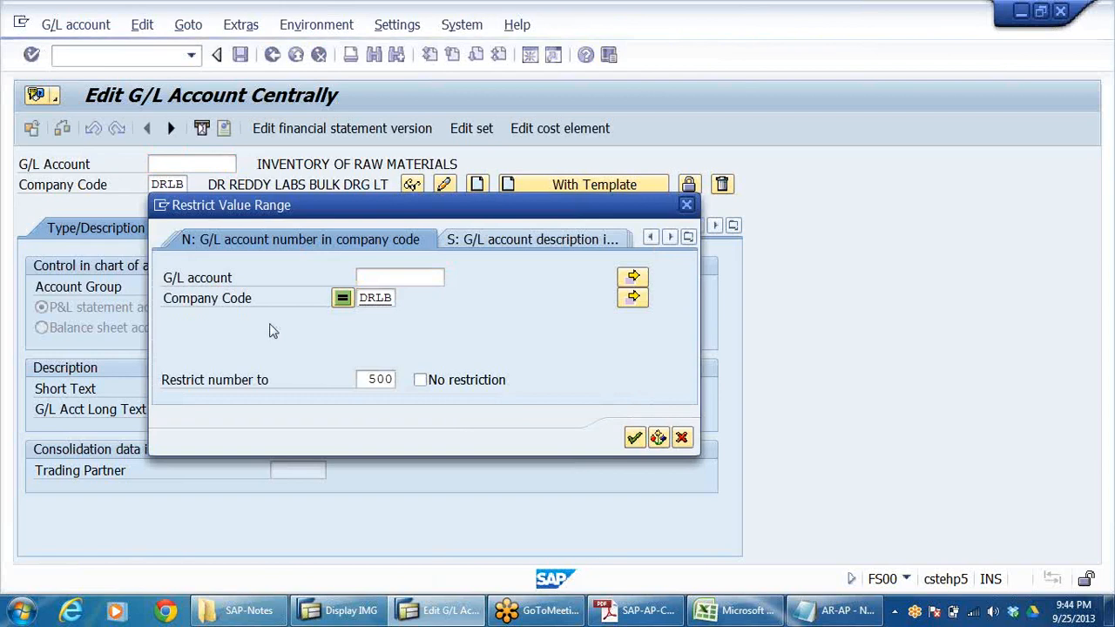
scroll(311, 309, down, 1)
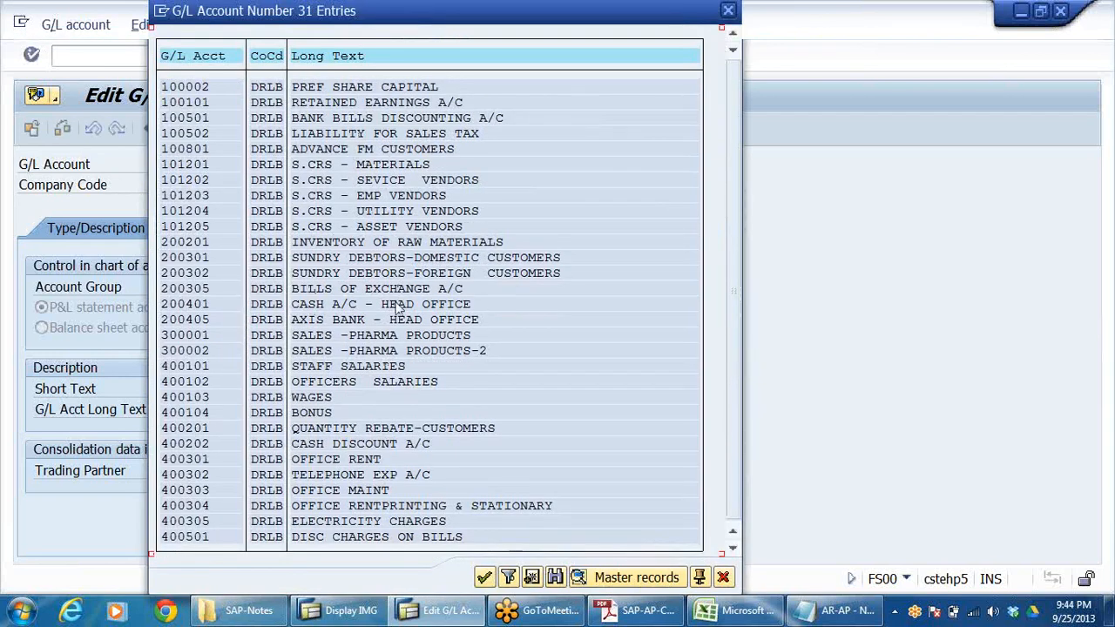
click(392, 275)
click(723, 578)
click(272, 55)
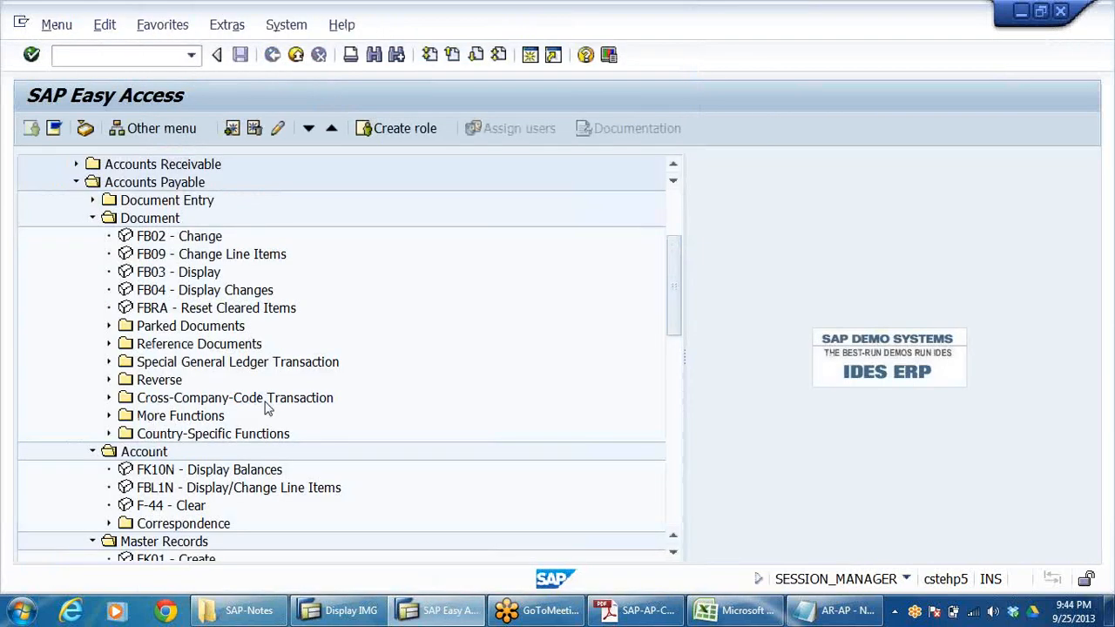
Step: Collapse the Document and Account folders under Accounts Payable and start vendor creation with FK01 from Master Records
click(93, 218)
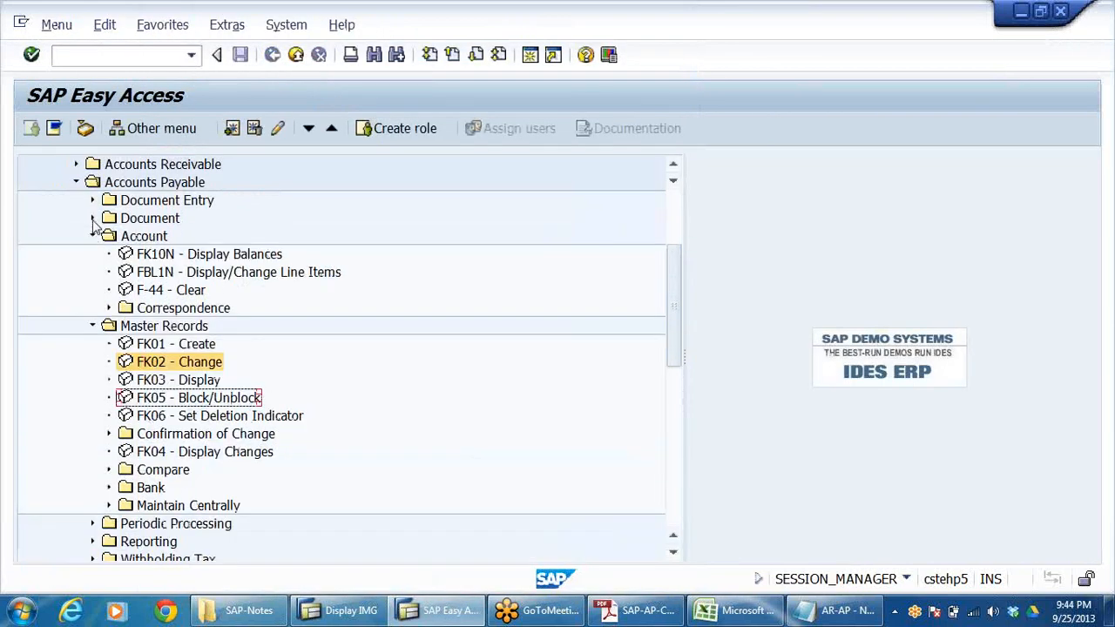
click(93, 238)
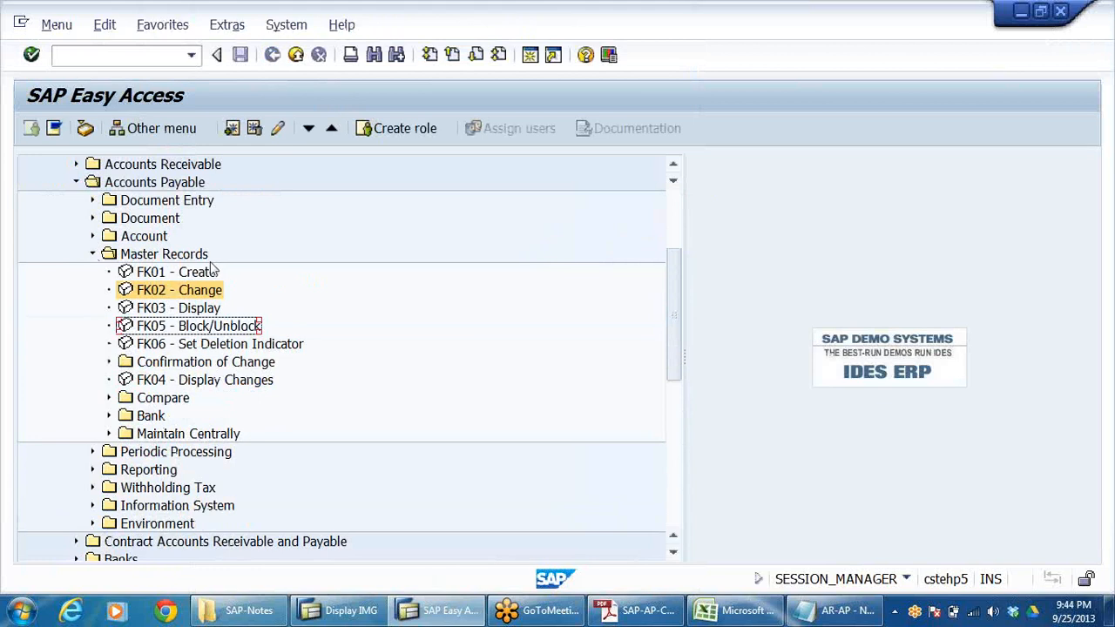
click(176, 272)
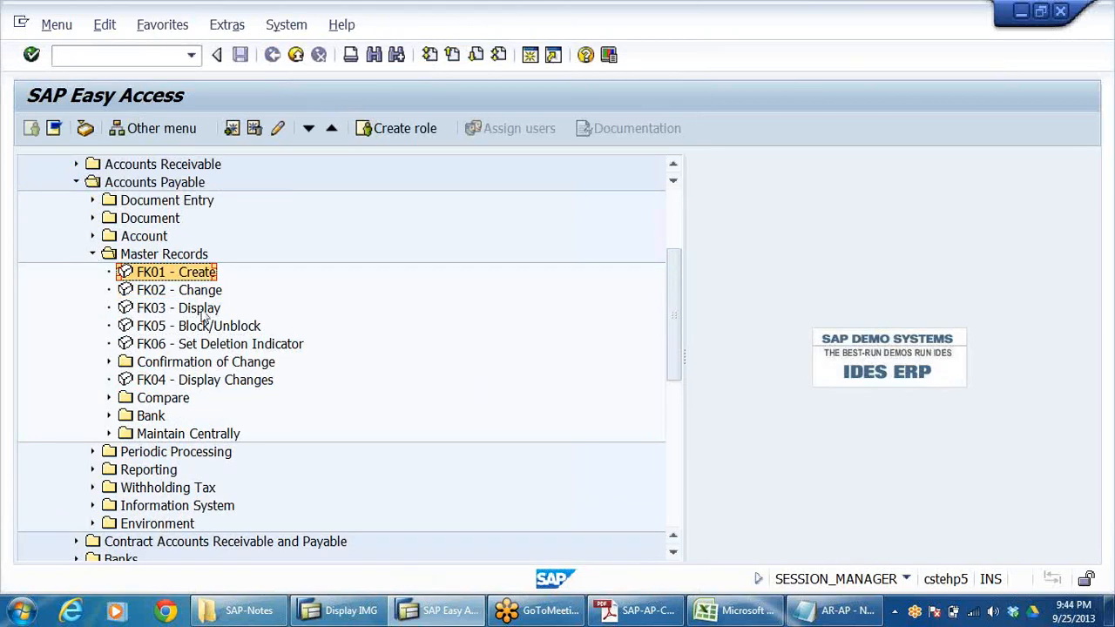
click(160, 292)
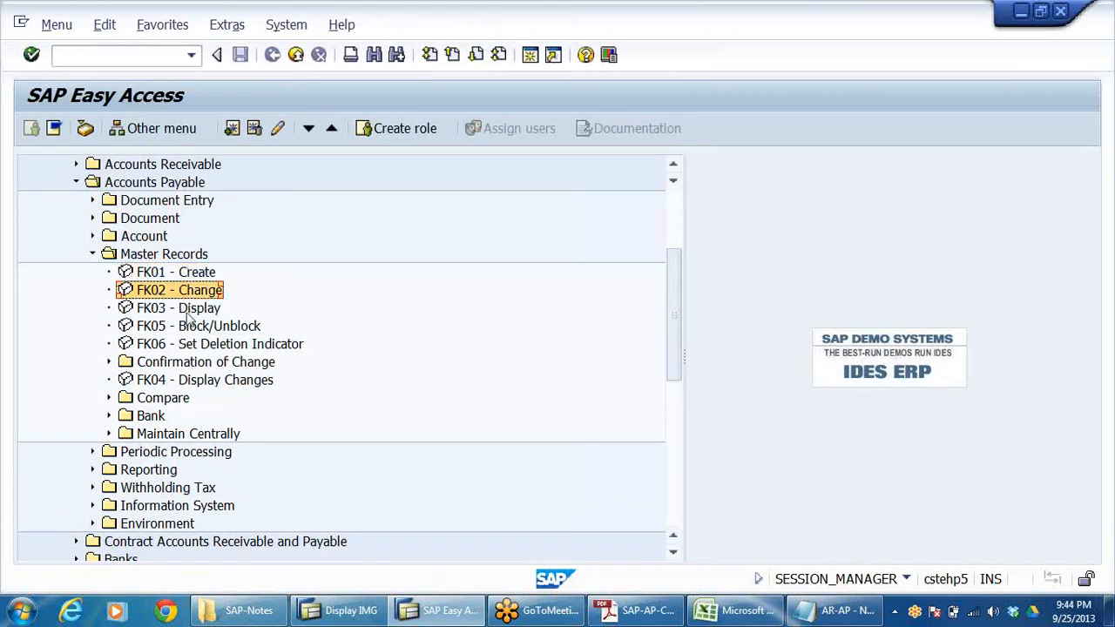
click(161, 311)
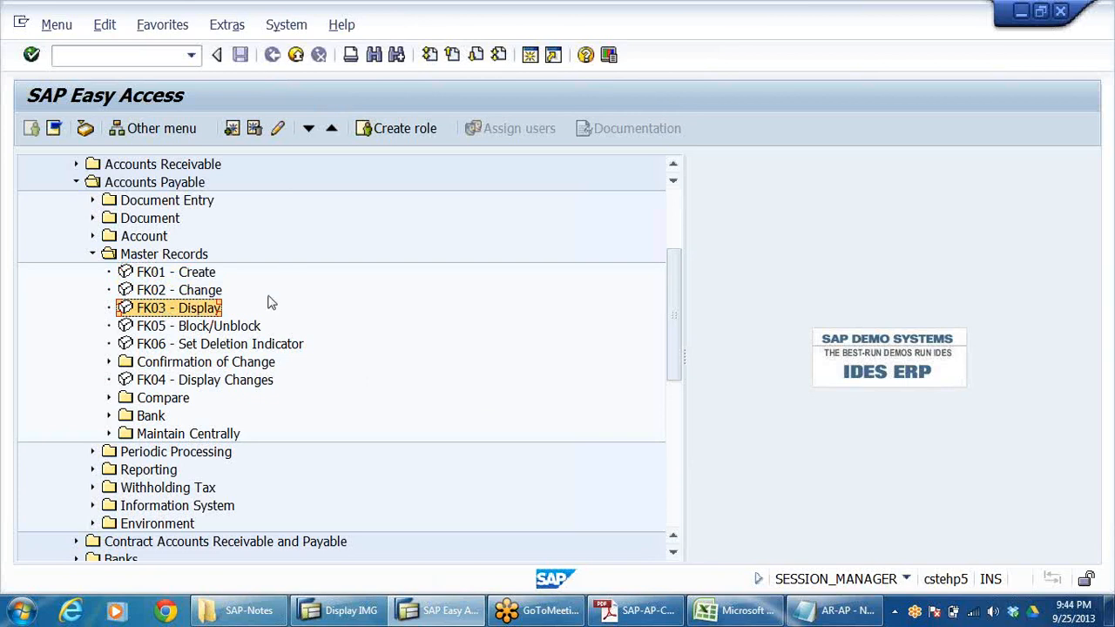
click(173, 274)
double_click(170, 274)
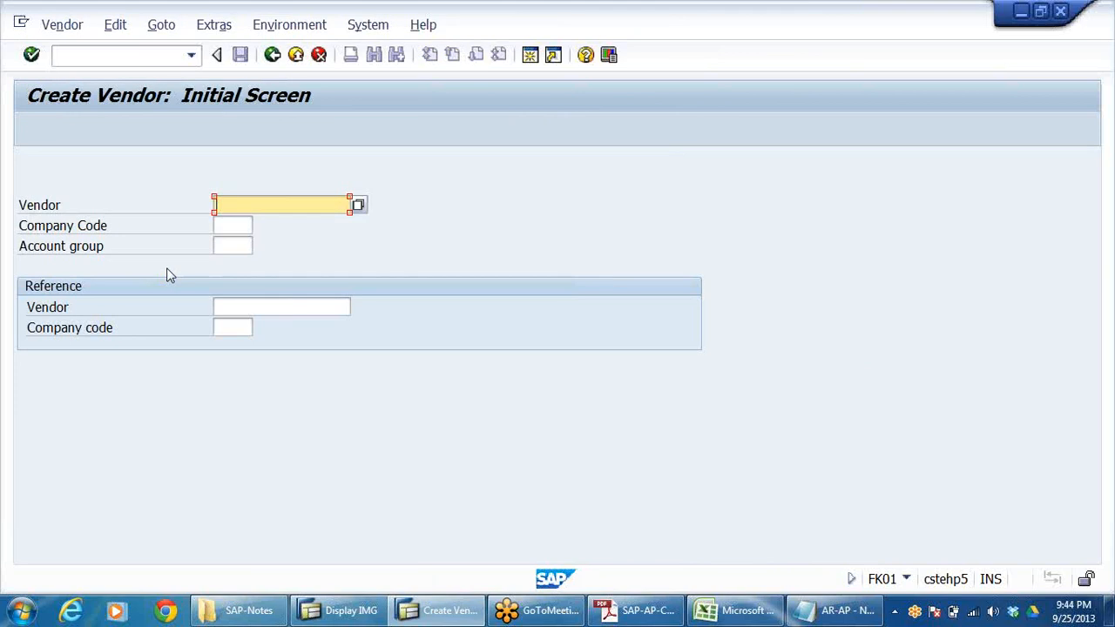
Step: Set company code DRLB and account group DRMV for the new vendor, and continue to its address data
click(84, 229)
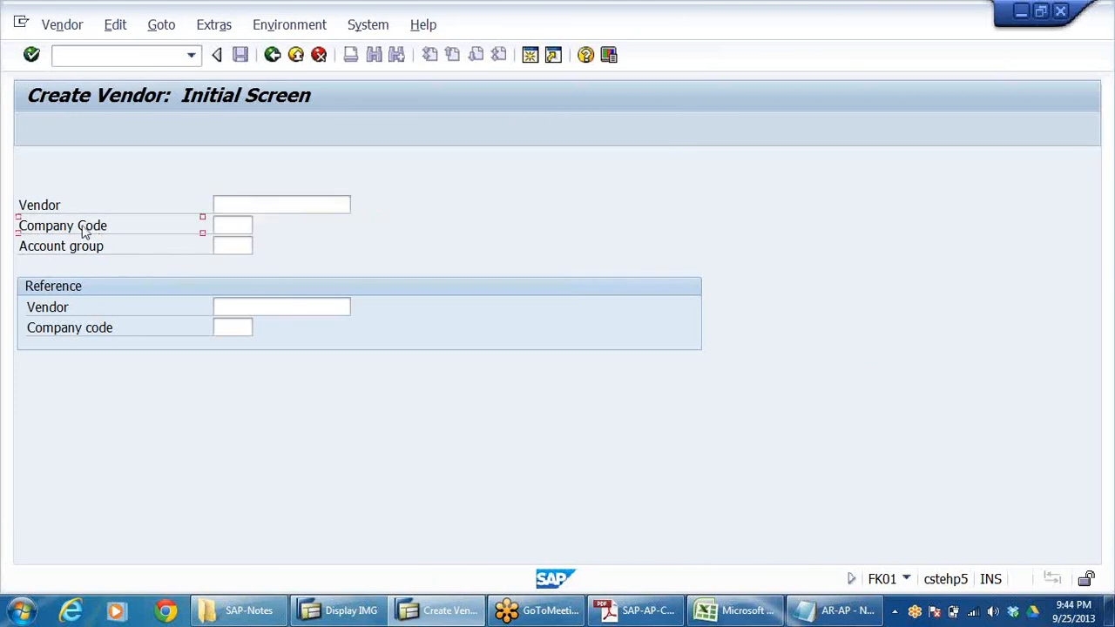
click(246, 227)
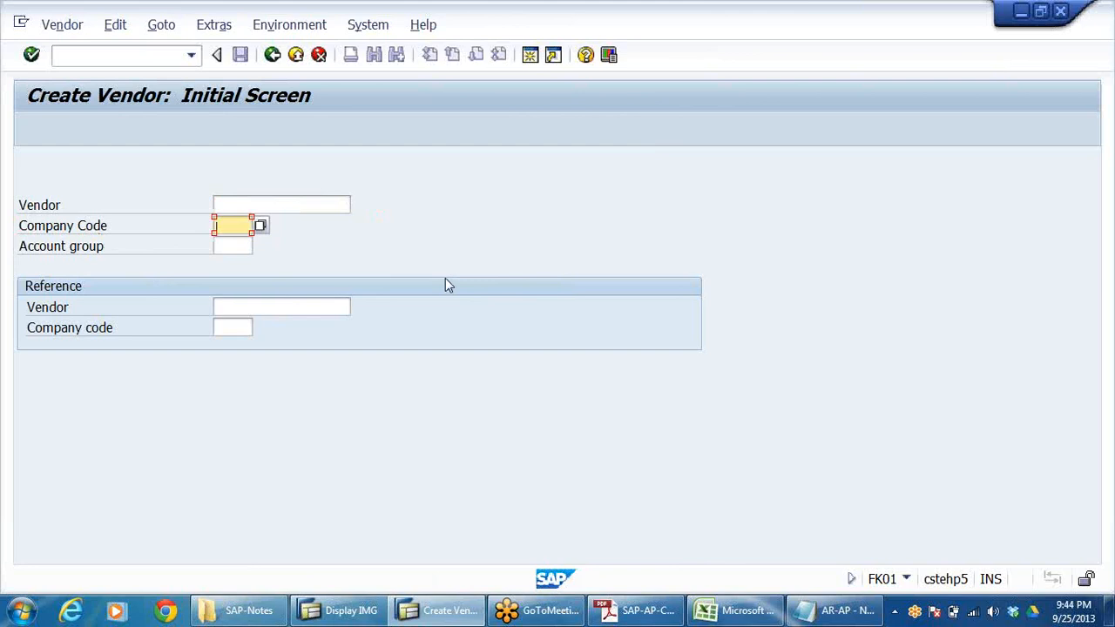
click(225, 225)
click(234, 245)
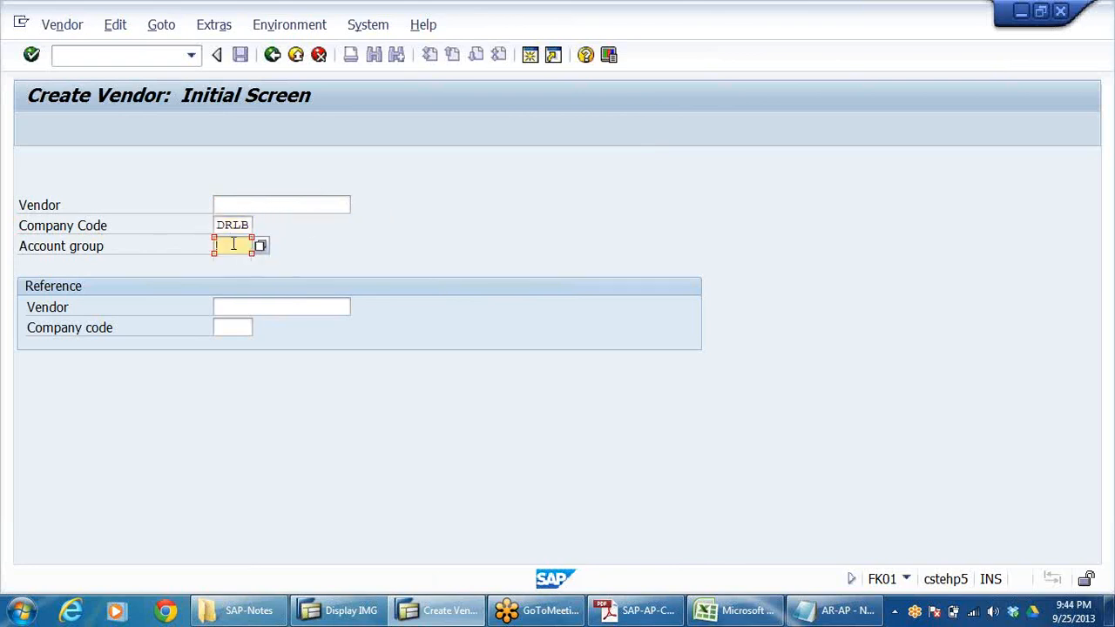
click(262, 247)
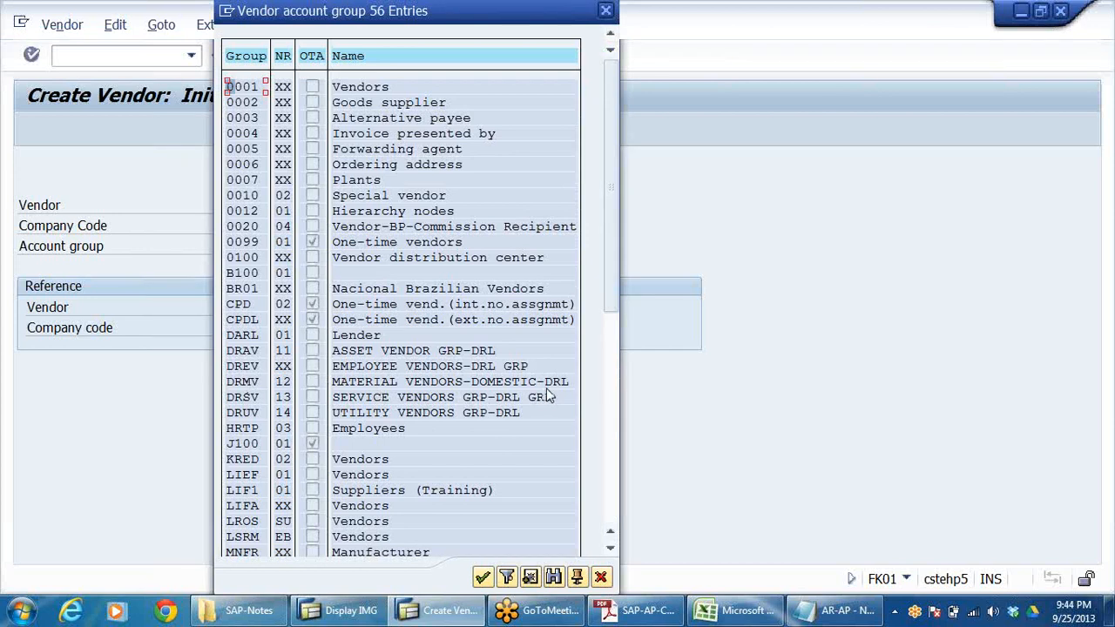
click(248, 383)
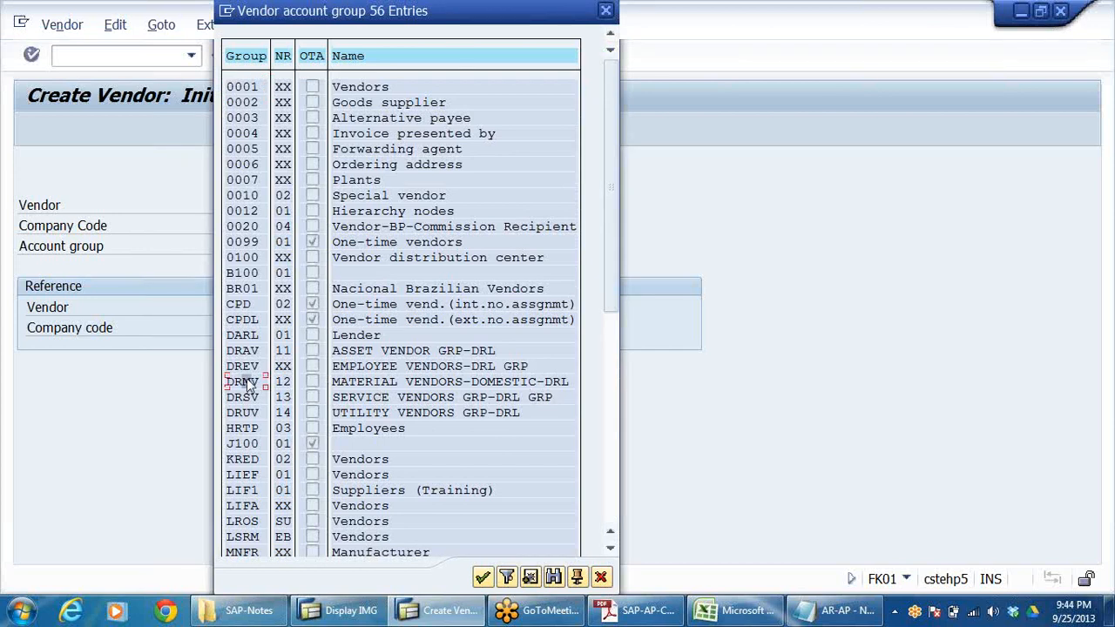
double_click(248, 383)
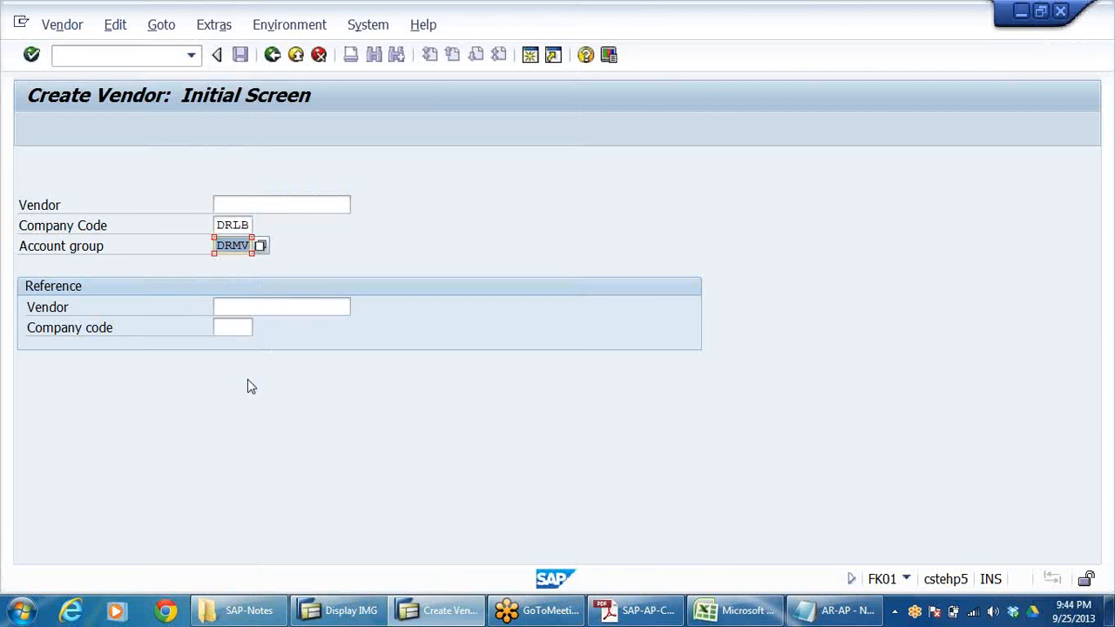
key(Return)
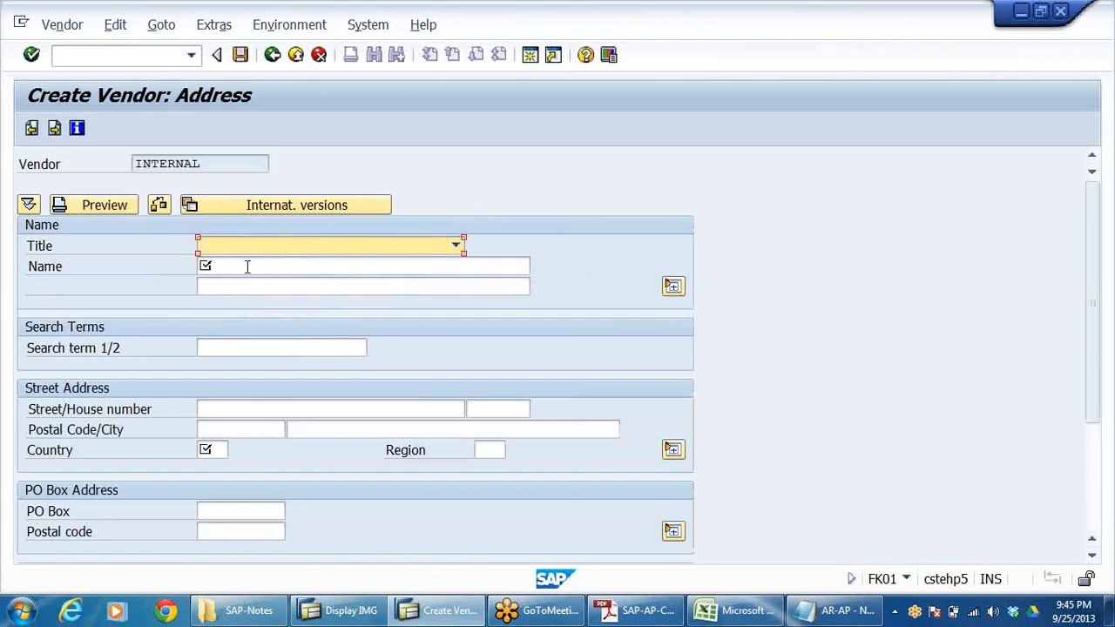
Step: Set the vendor's title to Company, its name to ABC RAW MATERIAL SUPPLIERS and its search term to ABCSUPPLIERS
click(455, 245)
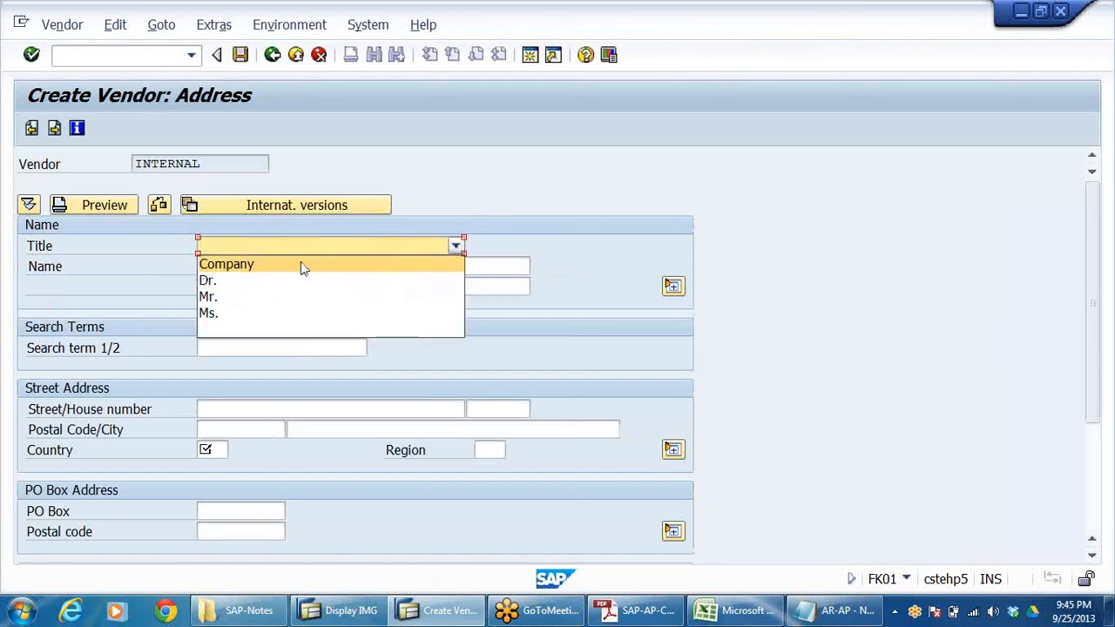
click(250, 265)
click(249, 269)
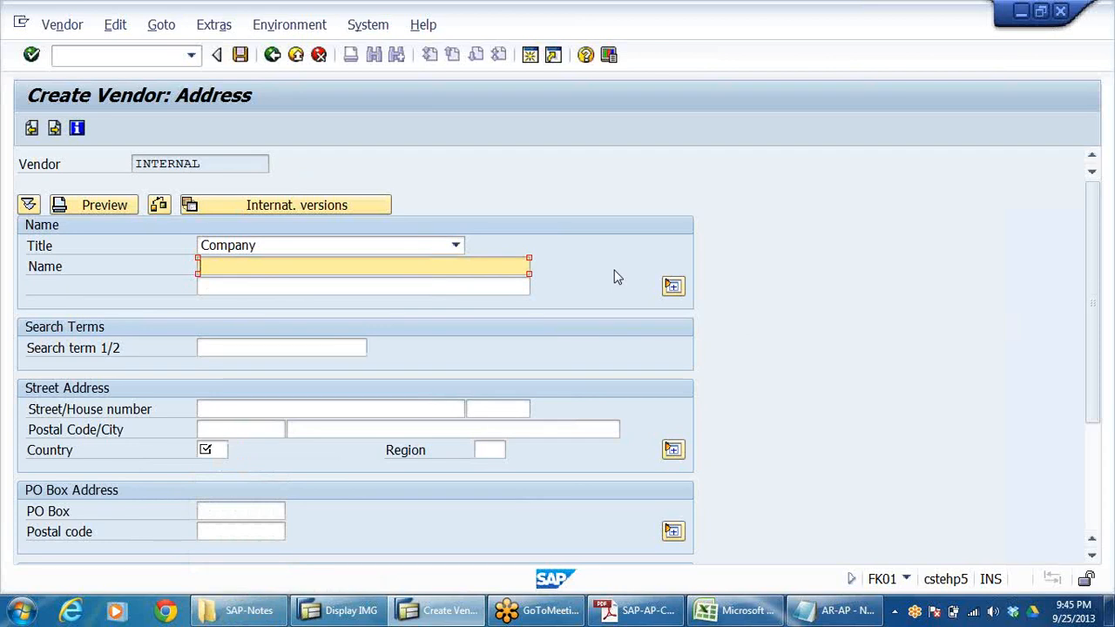
text(ABC RAW MATE)
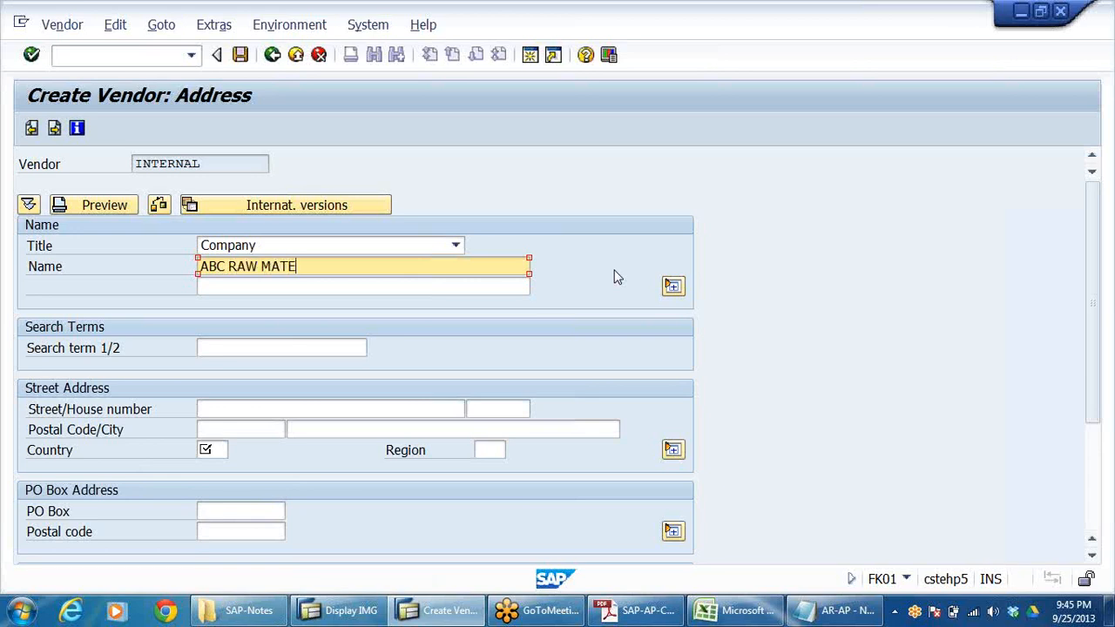
text(RIALS)
text(SU)
text(PPLIERS)
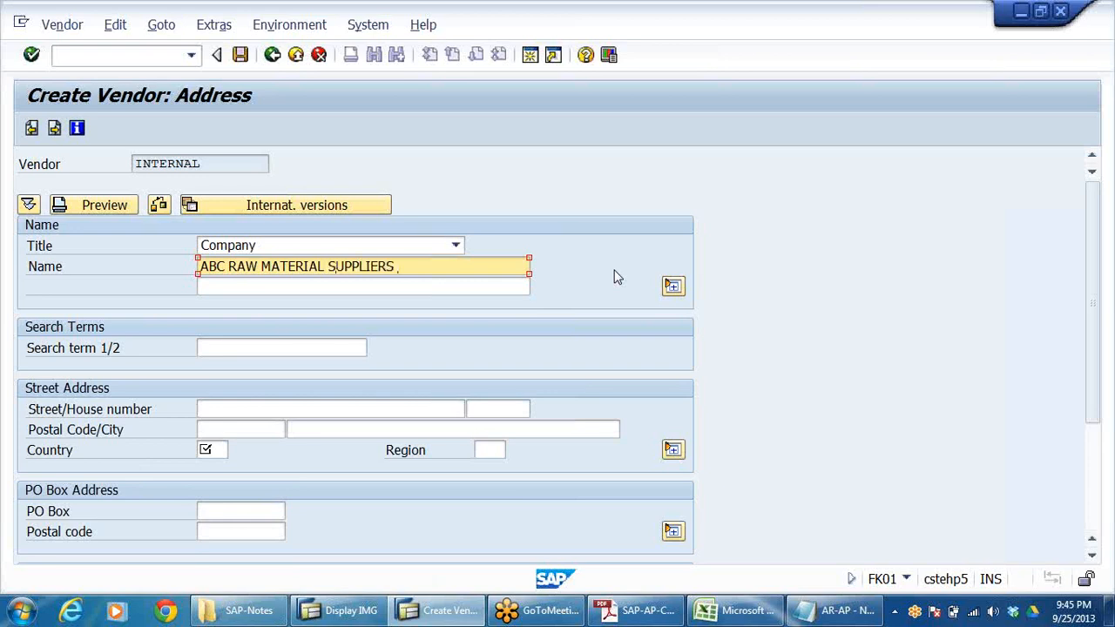
click(218, 349)
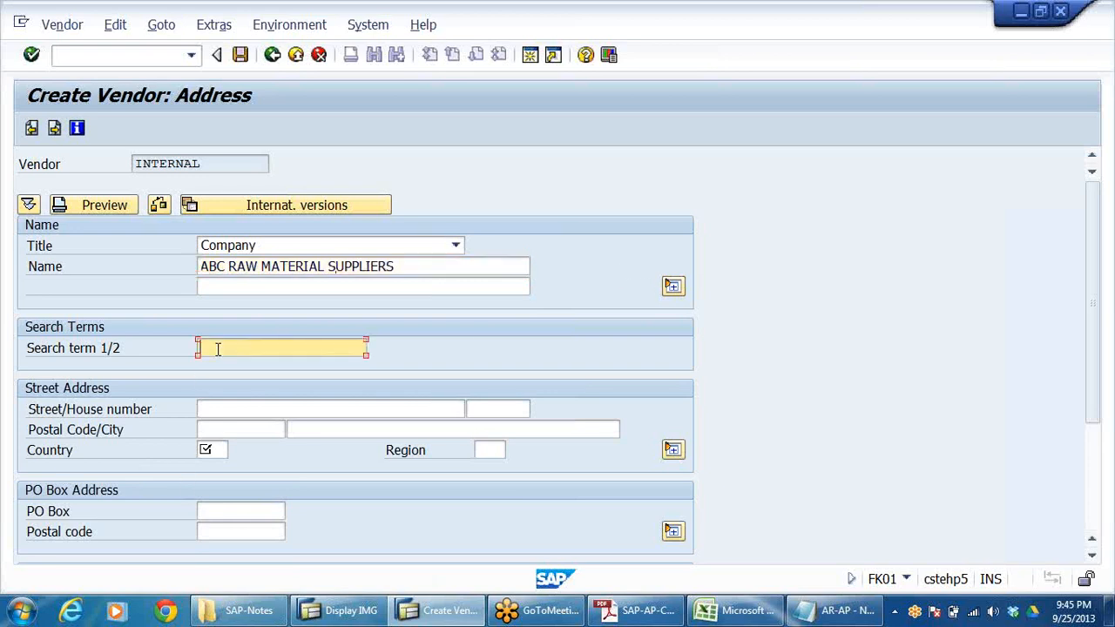
text(ABCSUPPLIERS)
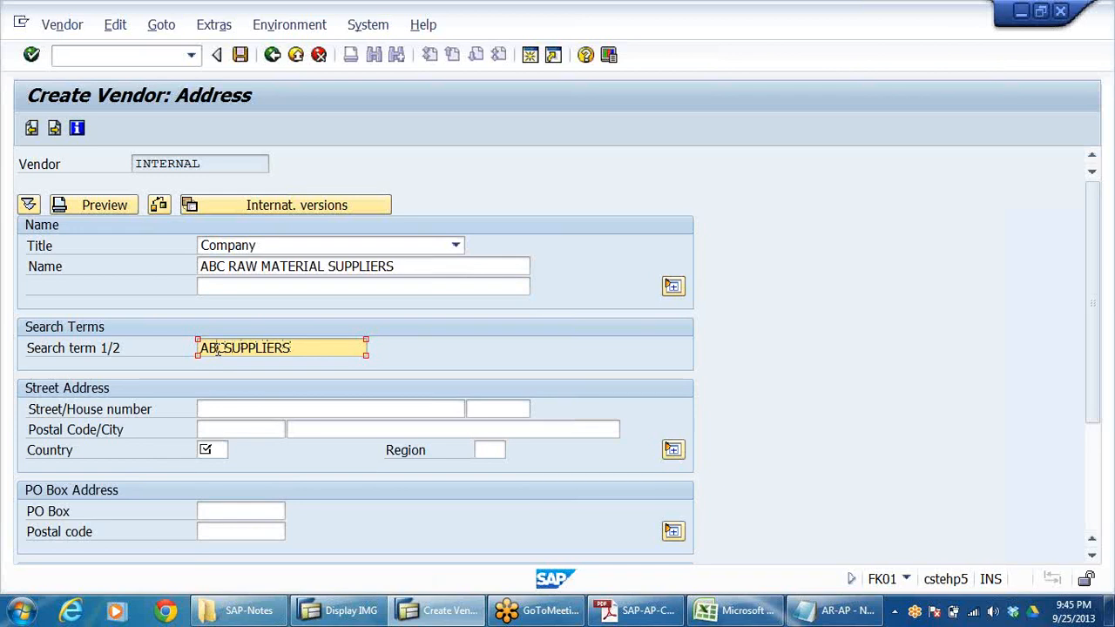
Step: Fill in the vendor's street address with country IN, city DELHI and street DELHI
click(233, 450)
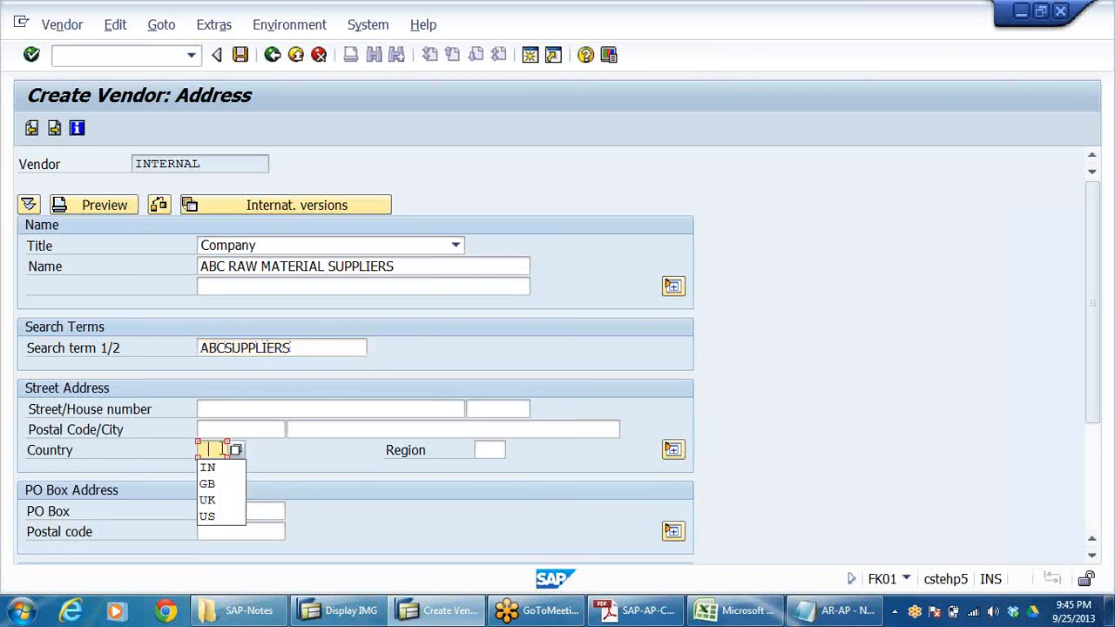
click(210, 468)
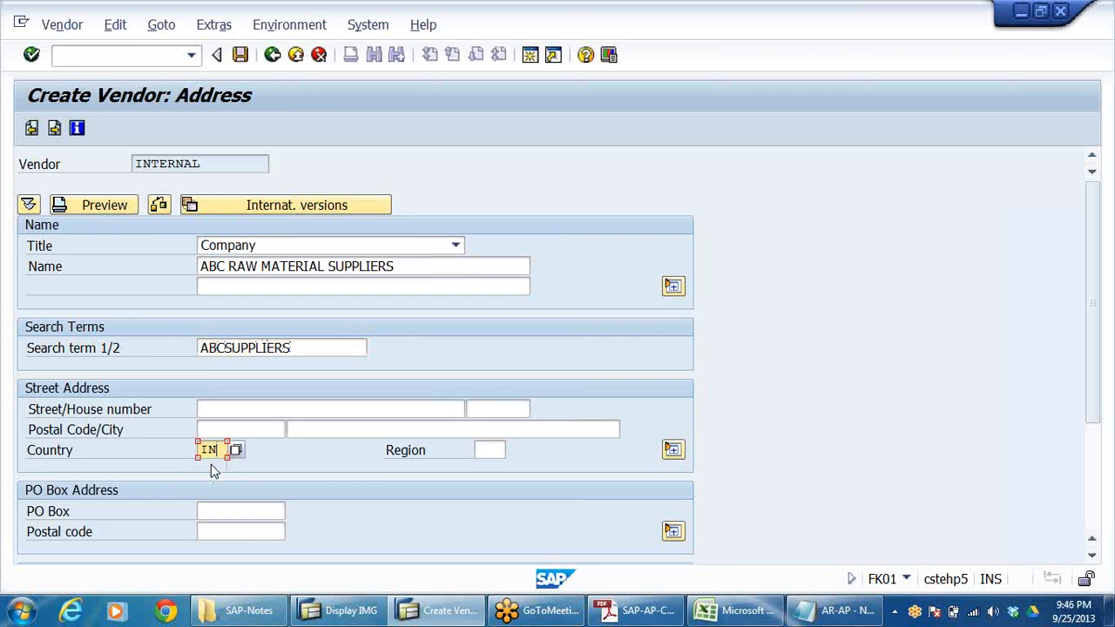
click(331, 433)
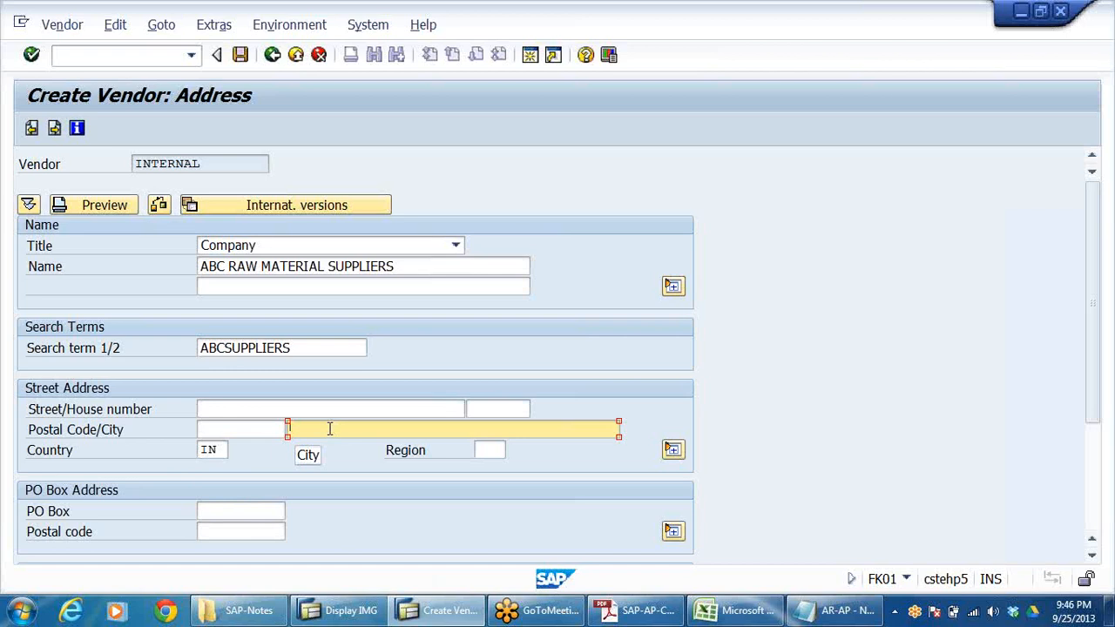
text(DELHI)
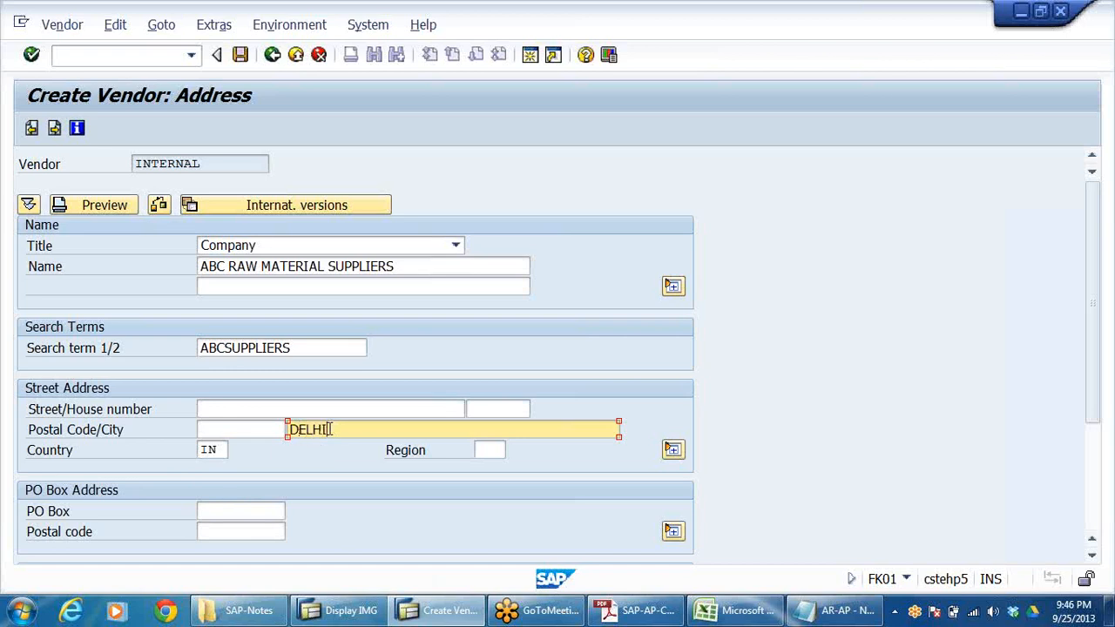
click(293, 407)
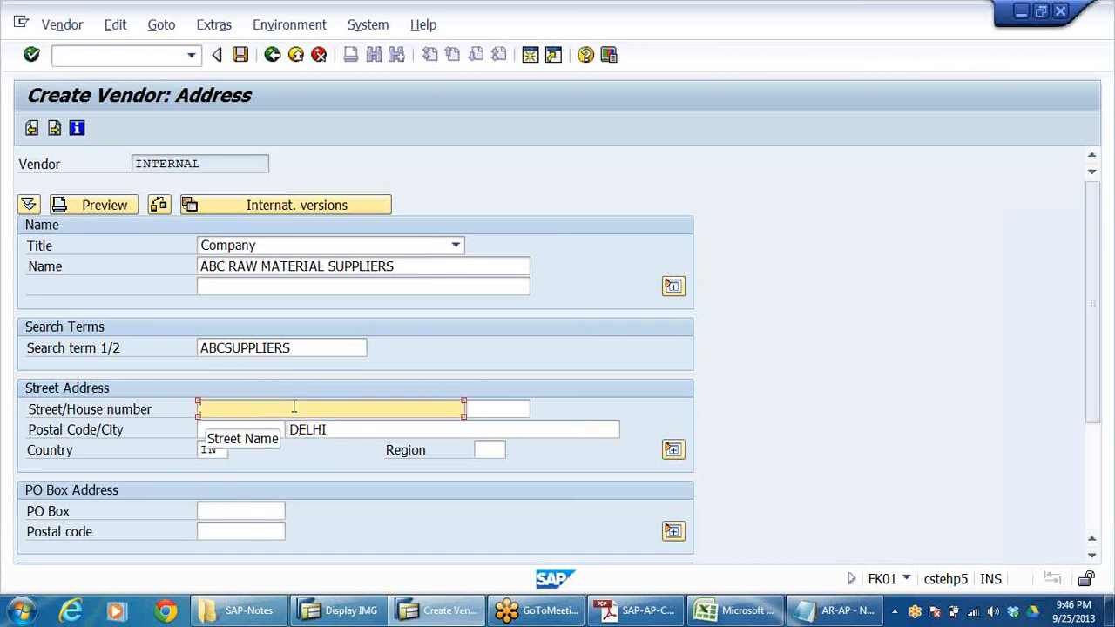
text(DELHI)
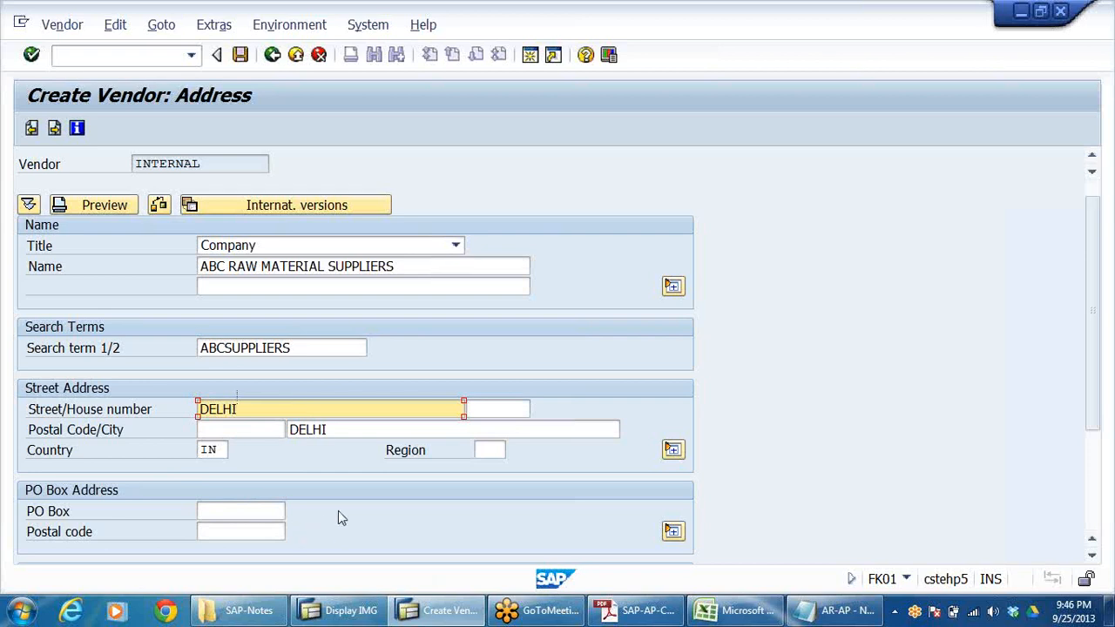
Step: Review the vendor's address data and proceed through the control, bank and contact person data to the accounting information without further entries
scroll(338, 510, down, 3)
scroll(340, 509, up, 3)
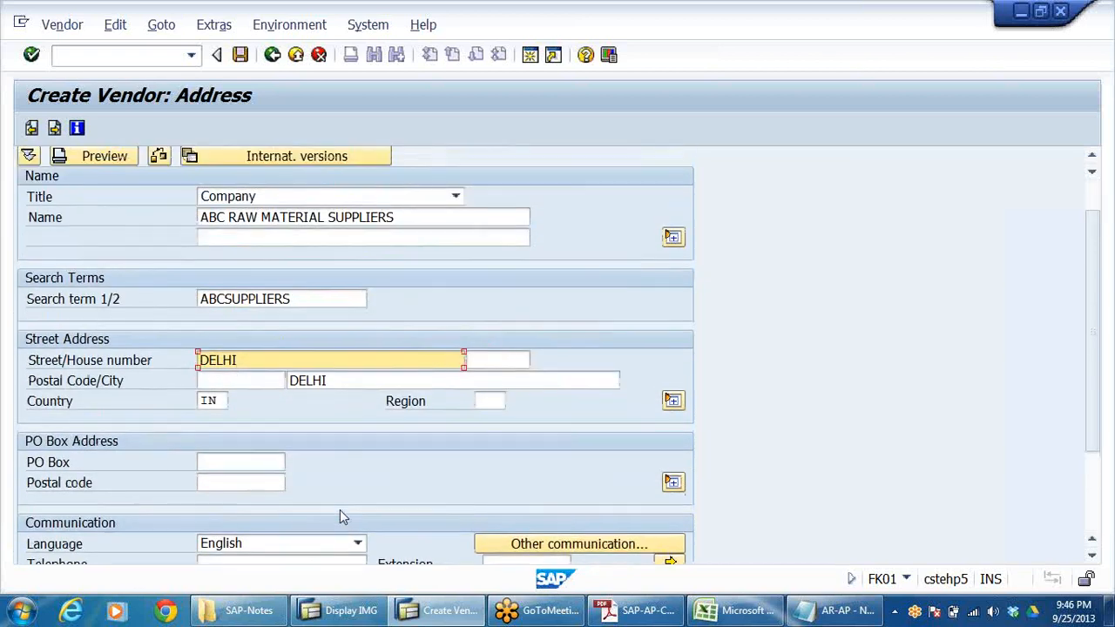
click(224, 336)
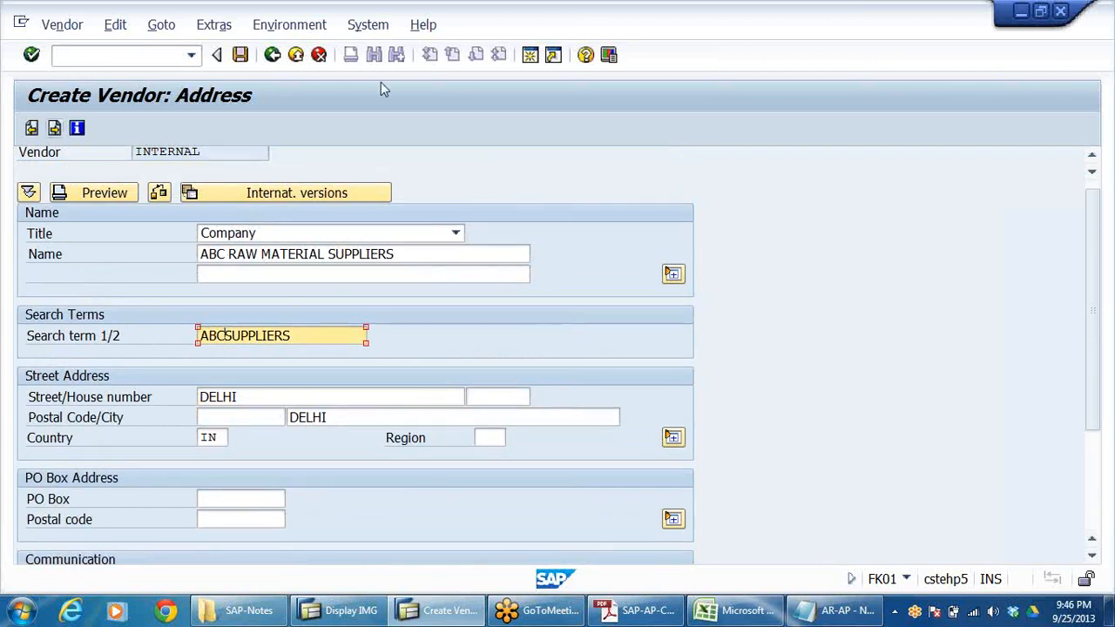
scroll(209, 326, down, 2)
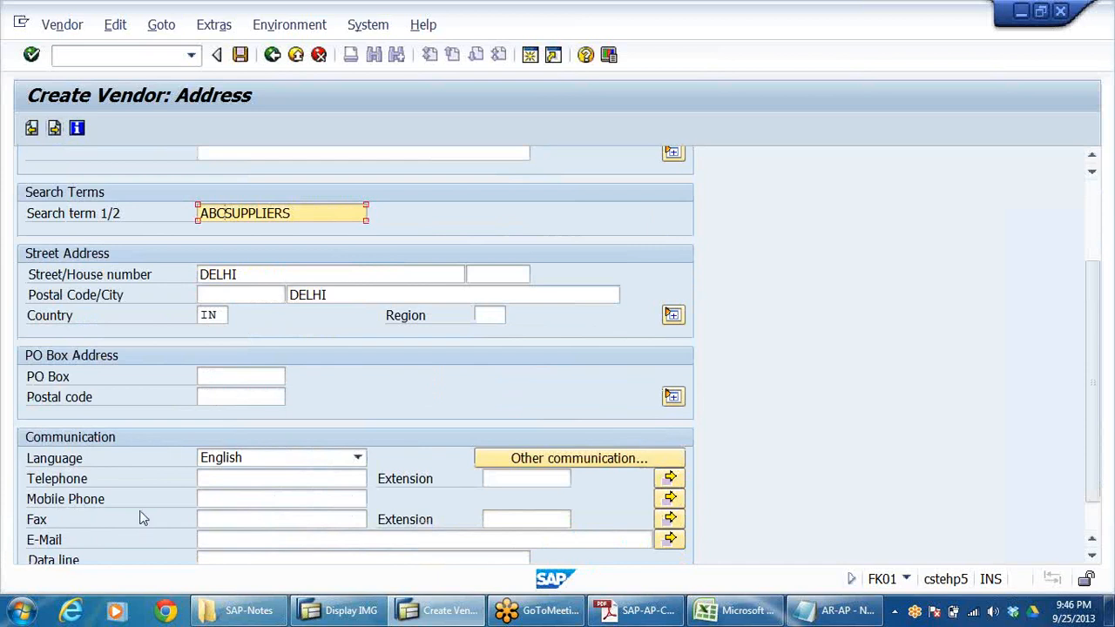
key(Return)
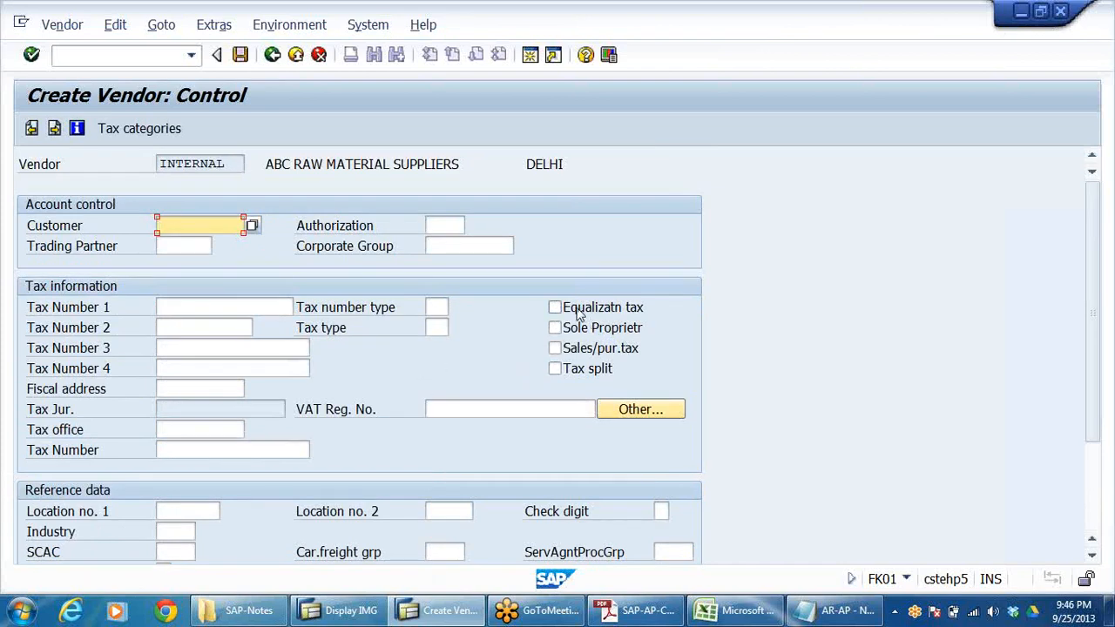
key(Return)
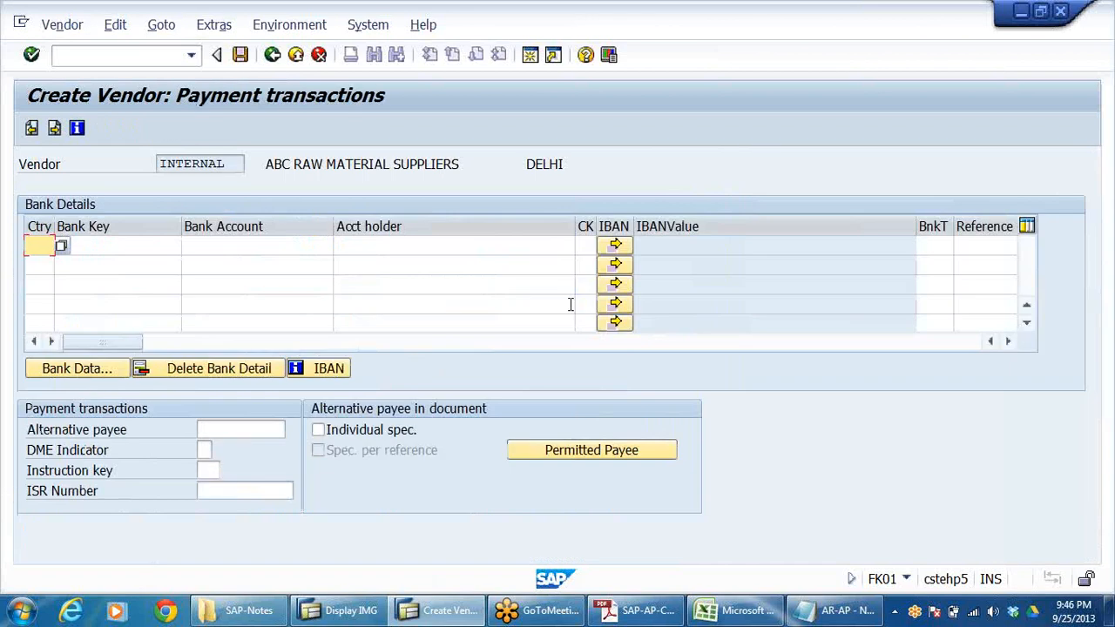
key(Return)
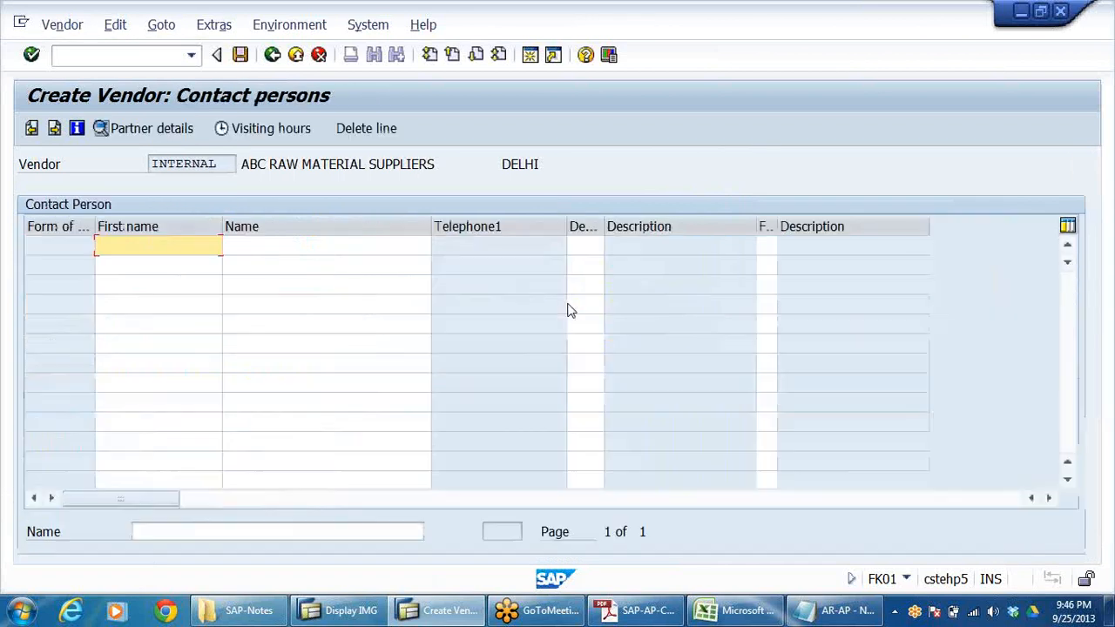
key(Return)
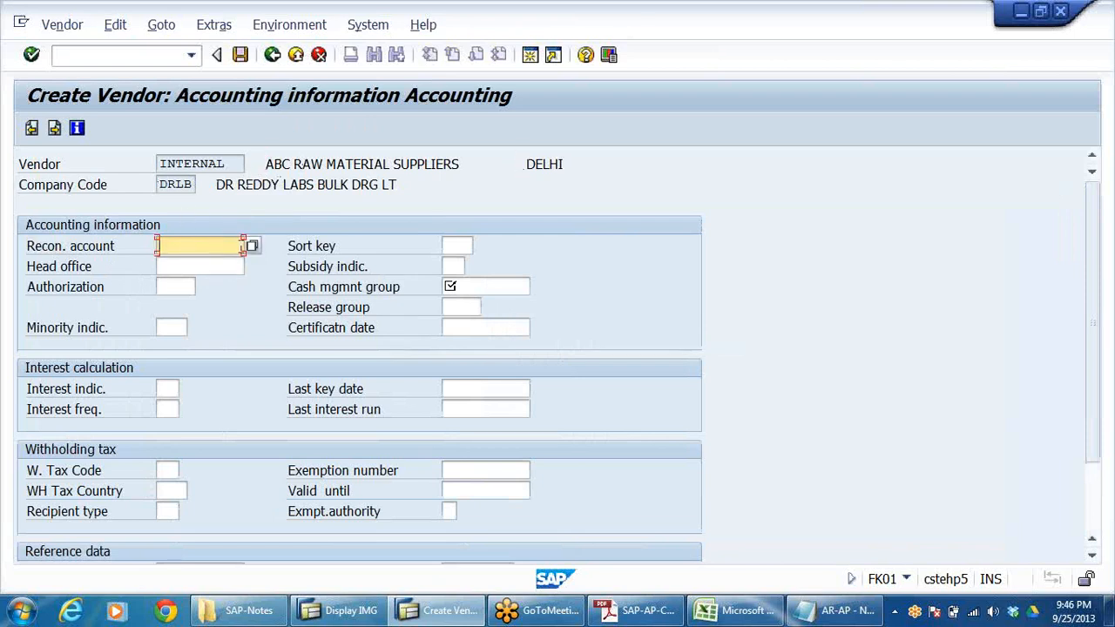
Step: Assign reconciliation account 101201 (S.CRS - MATERIALS) and sort key 001 to the vendor
click(252, 245)
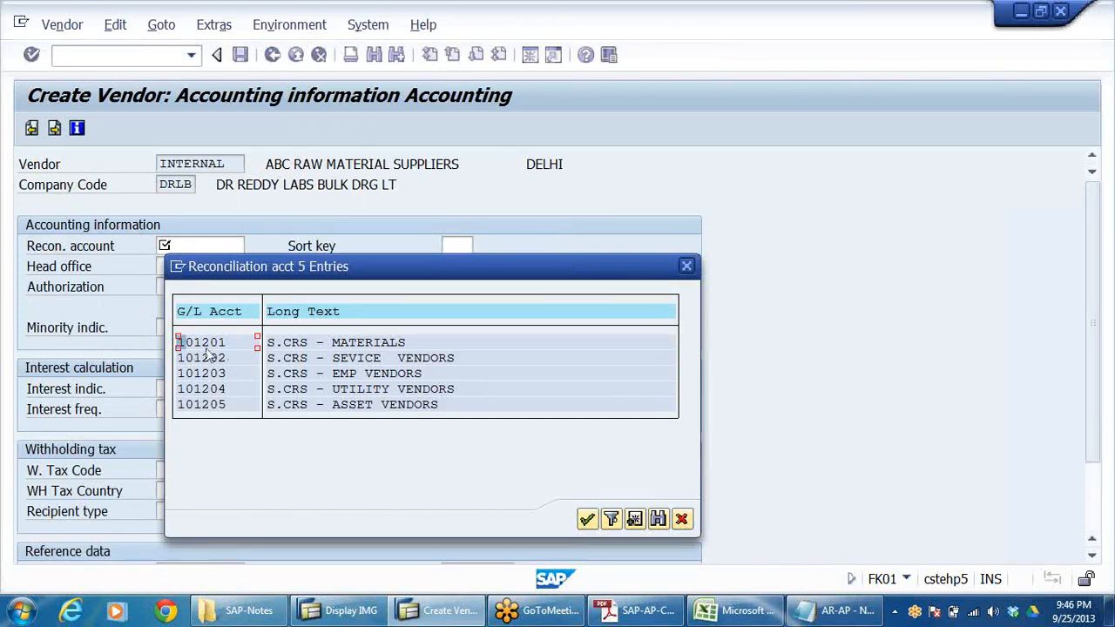
click(368, 344)
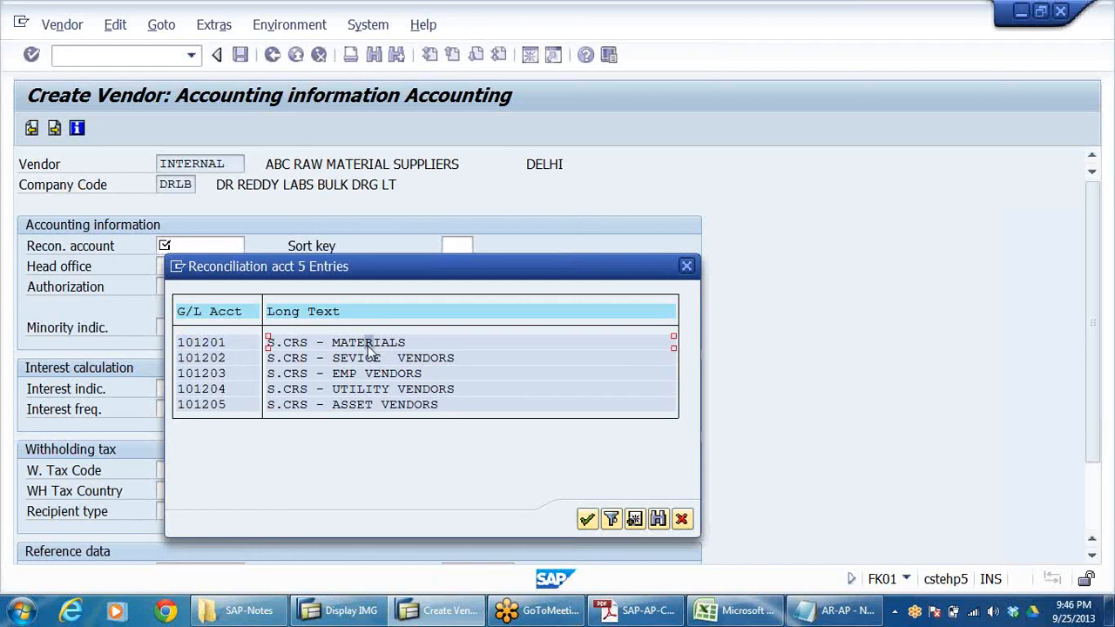
double_click(208, 343)
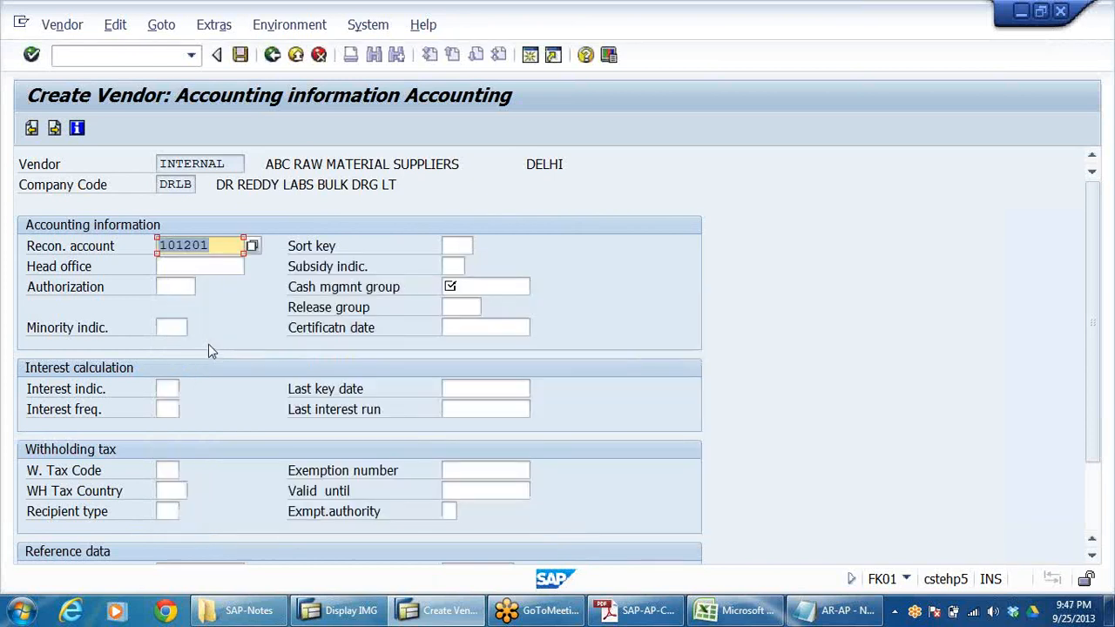
click(457, 246)
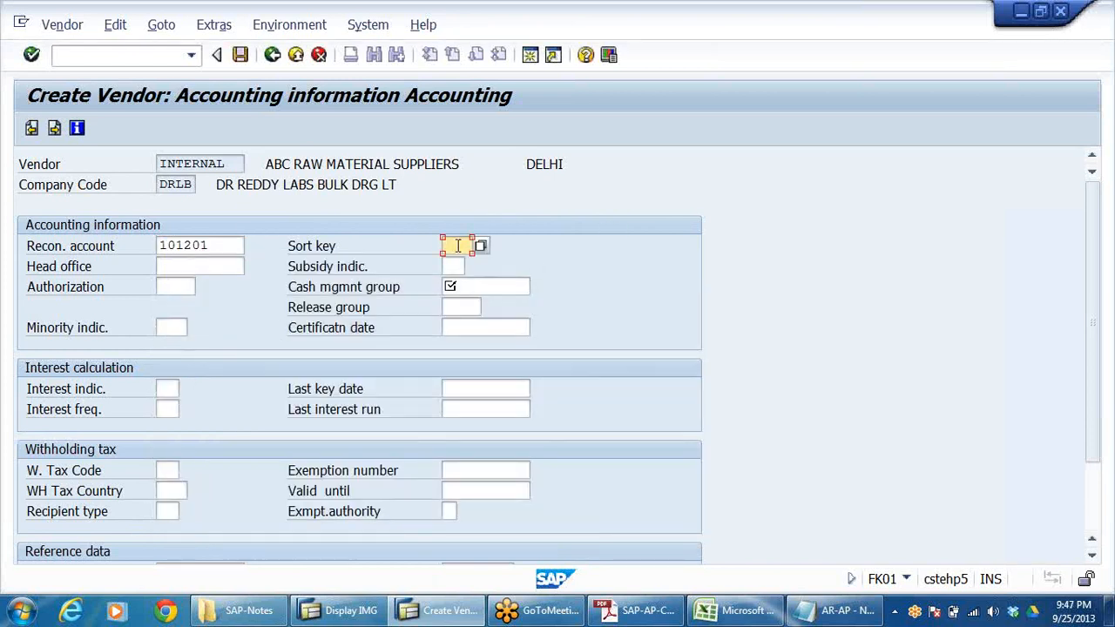
text(001)
Step: Set the cash management group to A1 (Domestic payments) and continue to the company code's payment transactions data
click(466, 284)
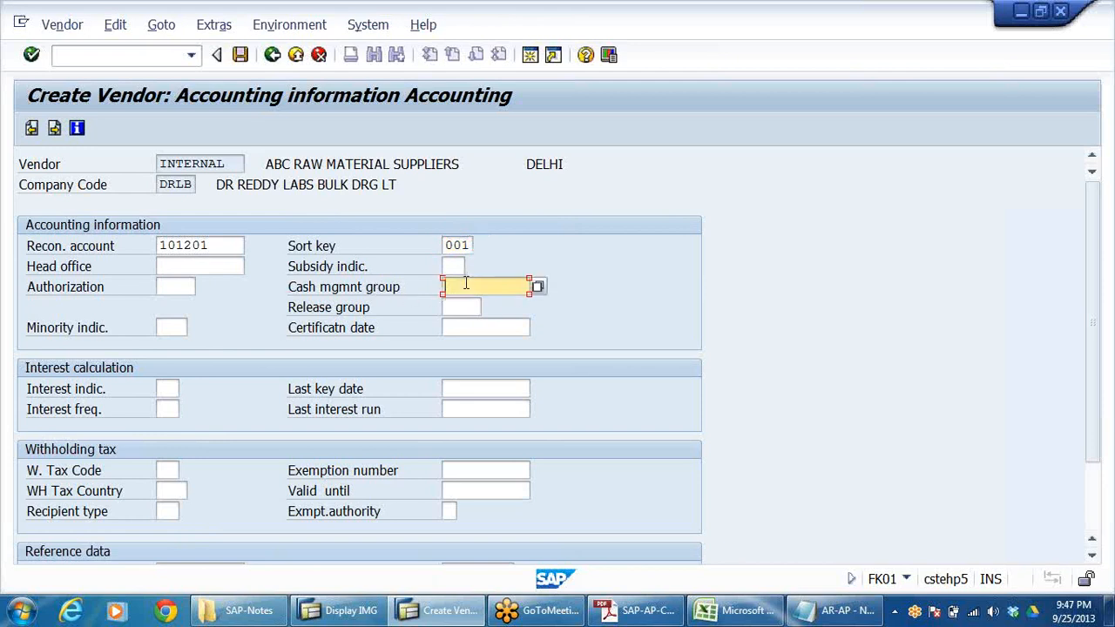
click(537, 287)
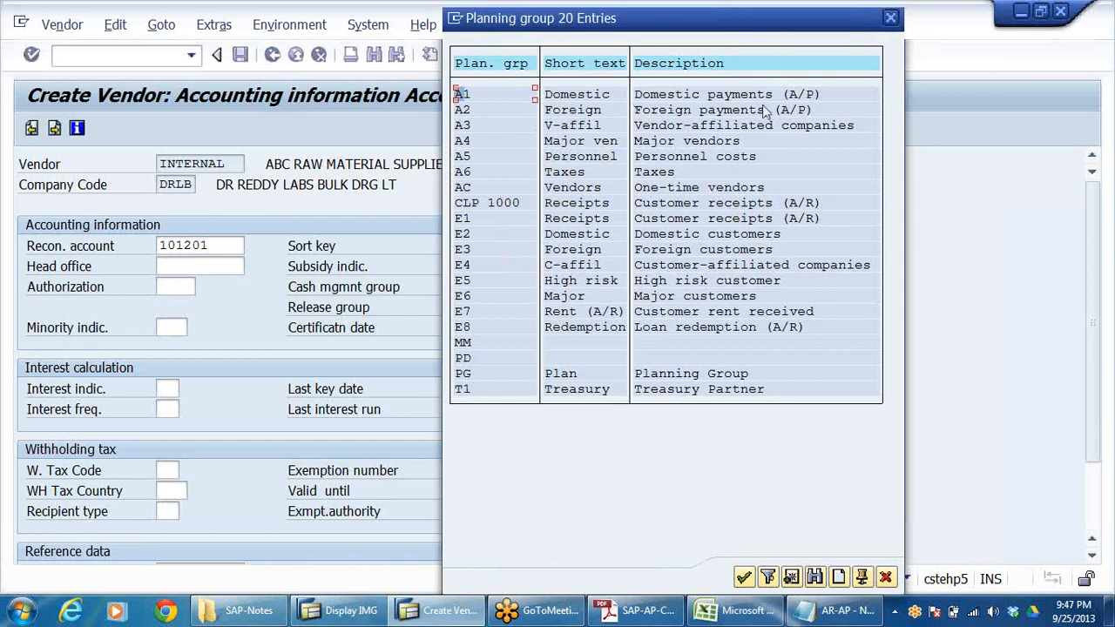
double_click(460, 94)
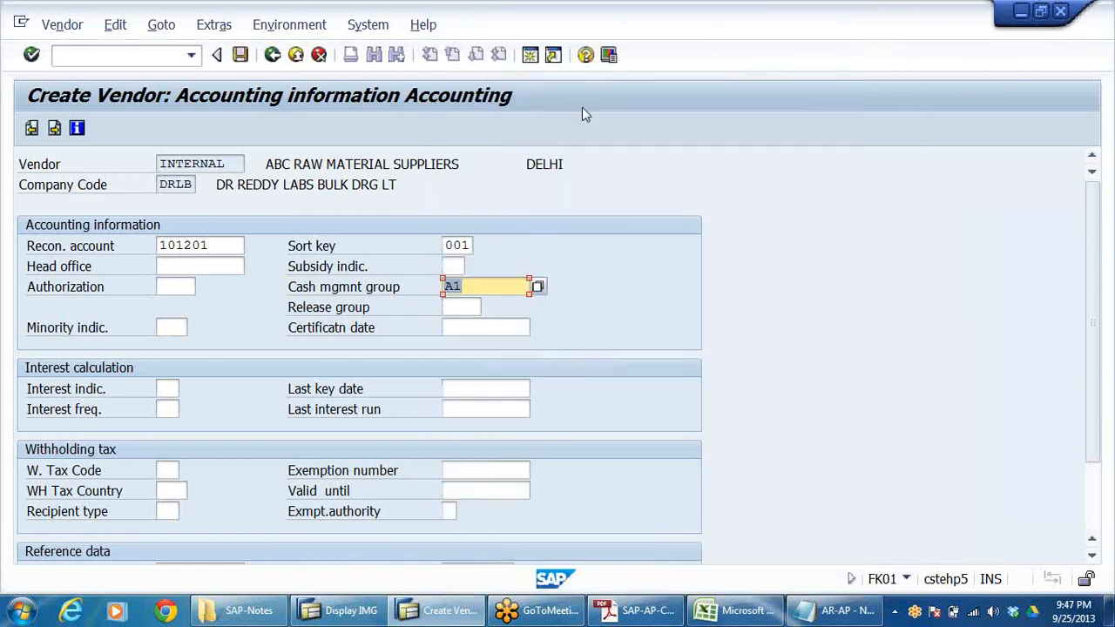
click(490, 283)
click(205, 265)
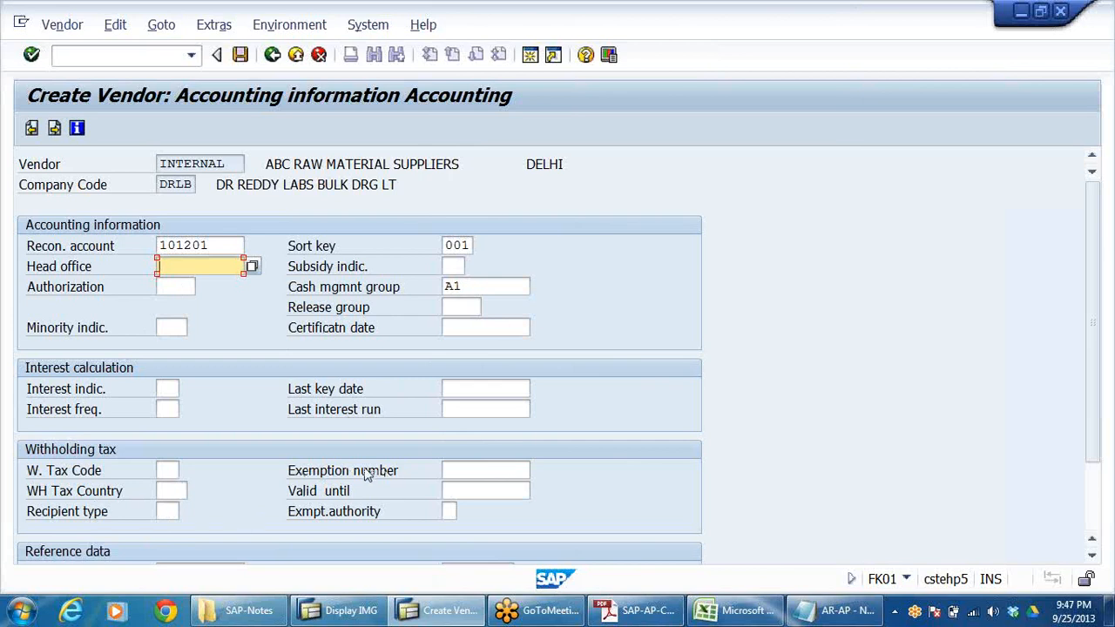
click(171, 470)
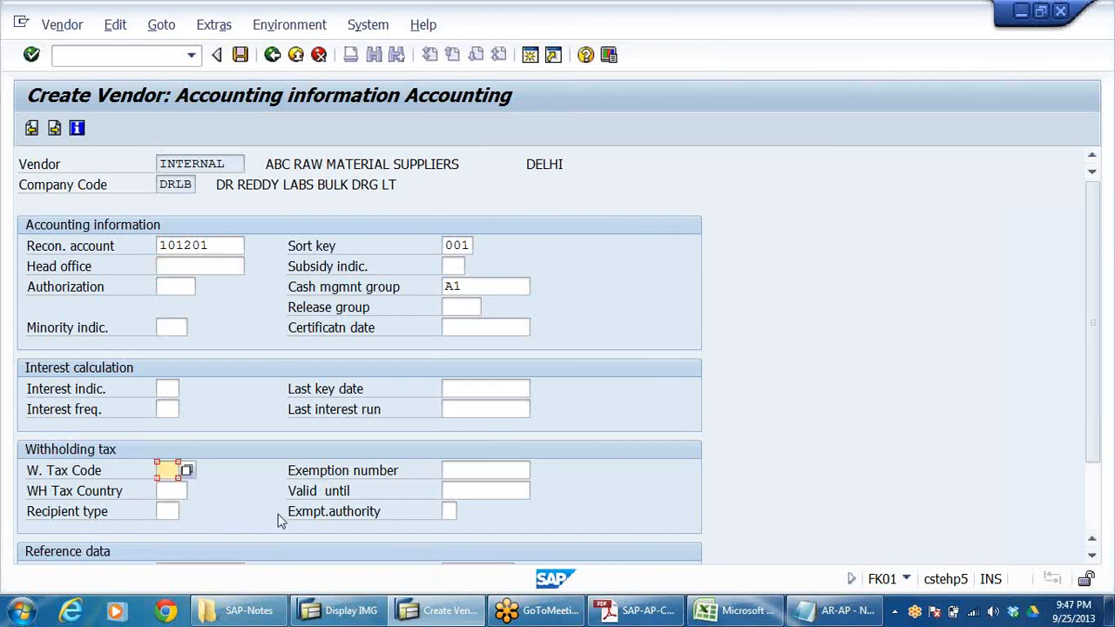
scroll(329, 461, down, 3)
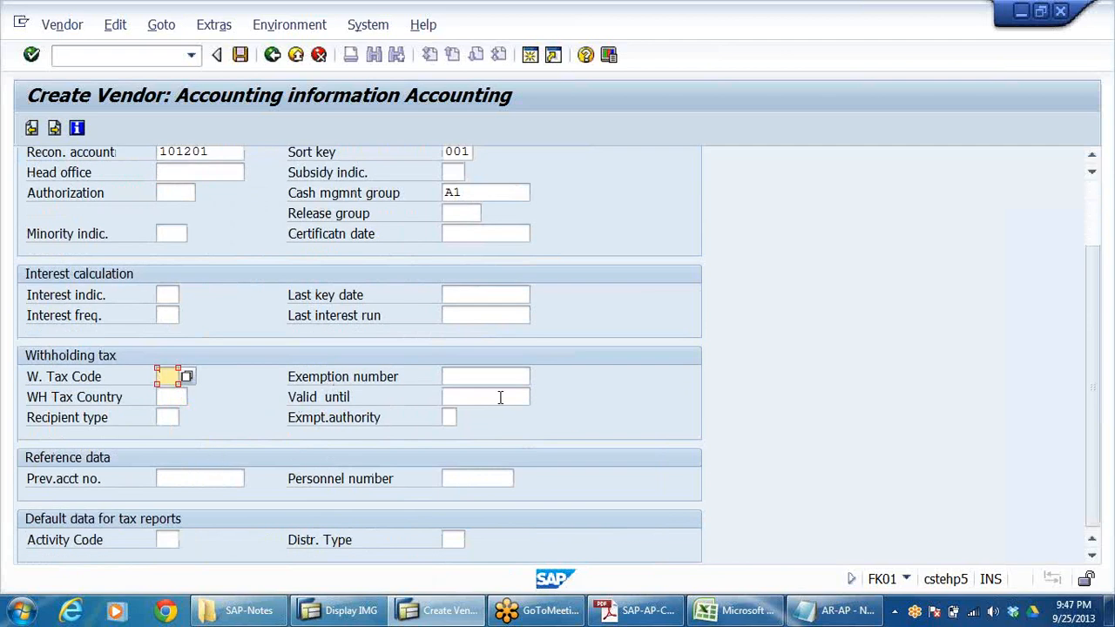
scroll(353, 370, up, 3)
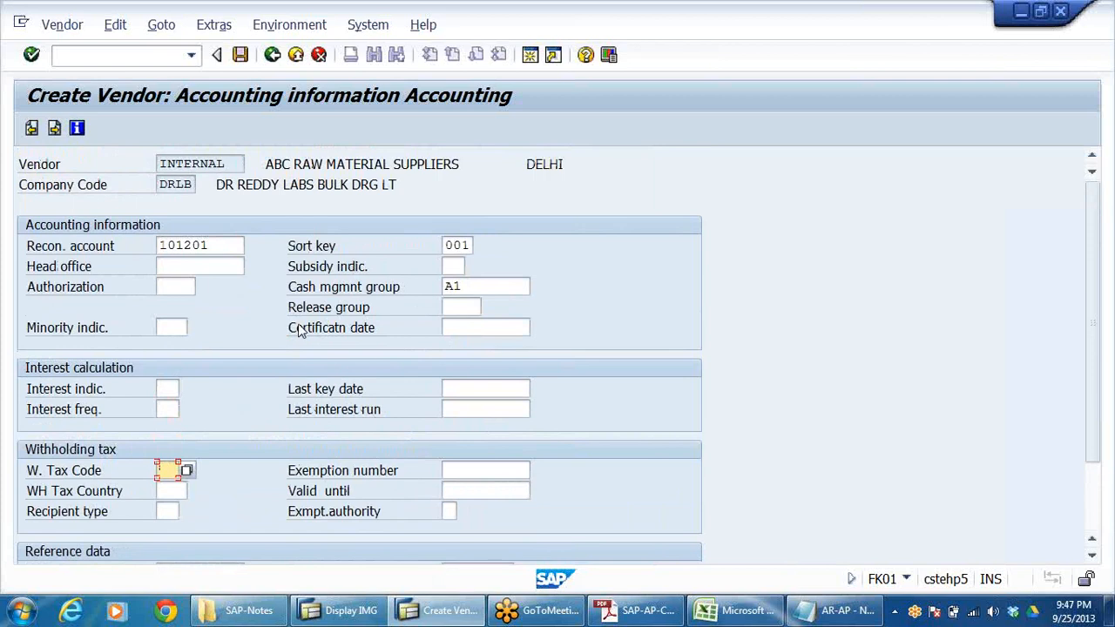
key(Return)
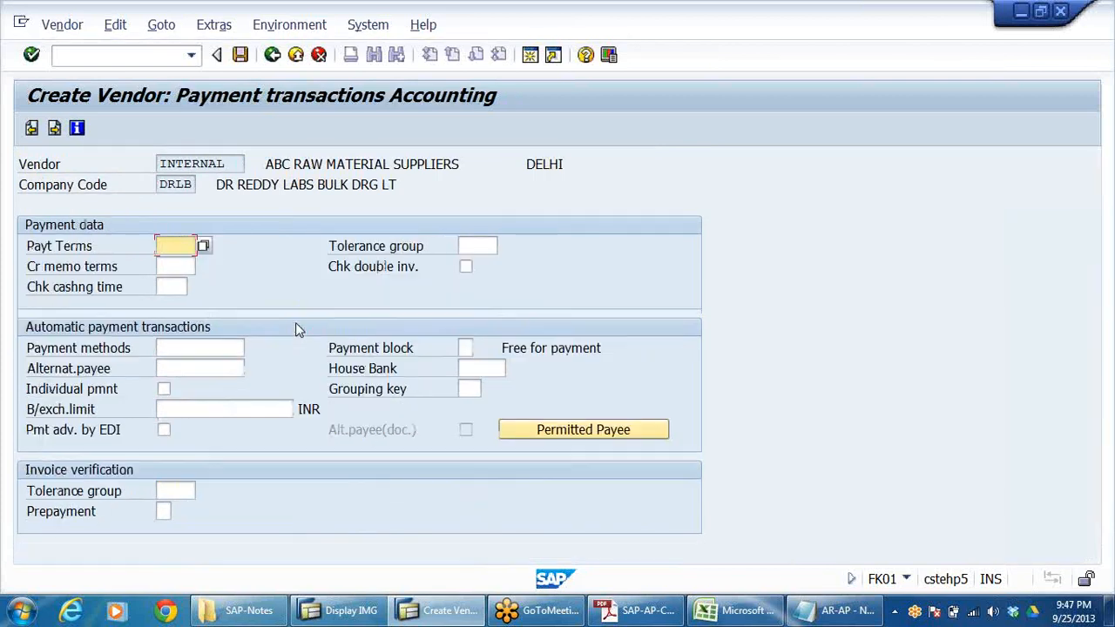
Step: Set the vendor's payment terms to 0001 and its payment data tolerance group to DR09
click(189, 247)
click(190, 266)
click(466, 247)
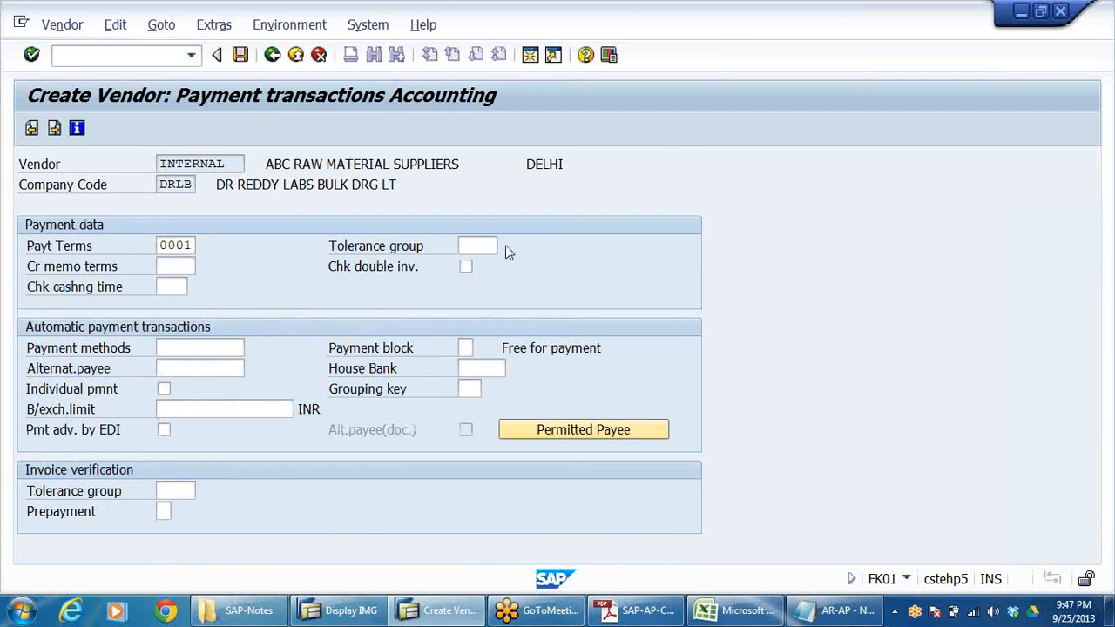
click(509, 248)
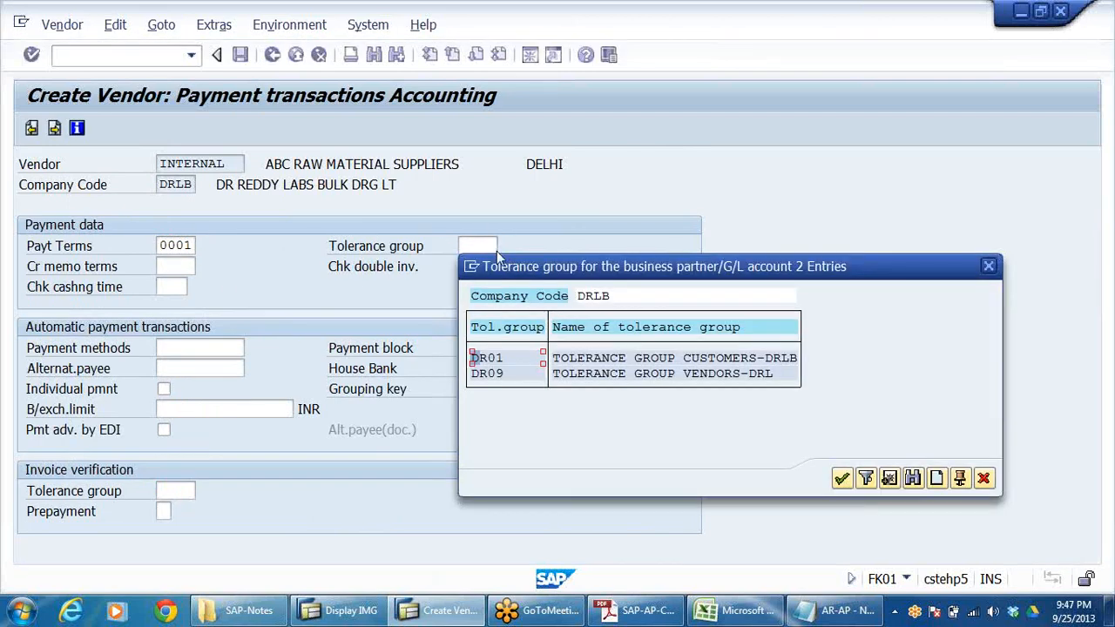
double_click(492, 373)
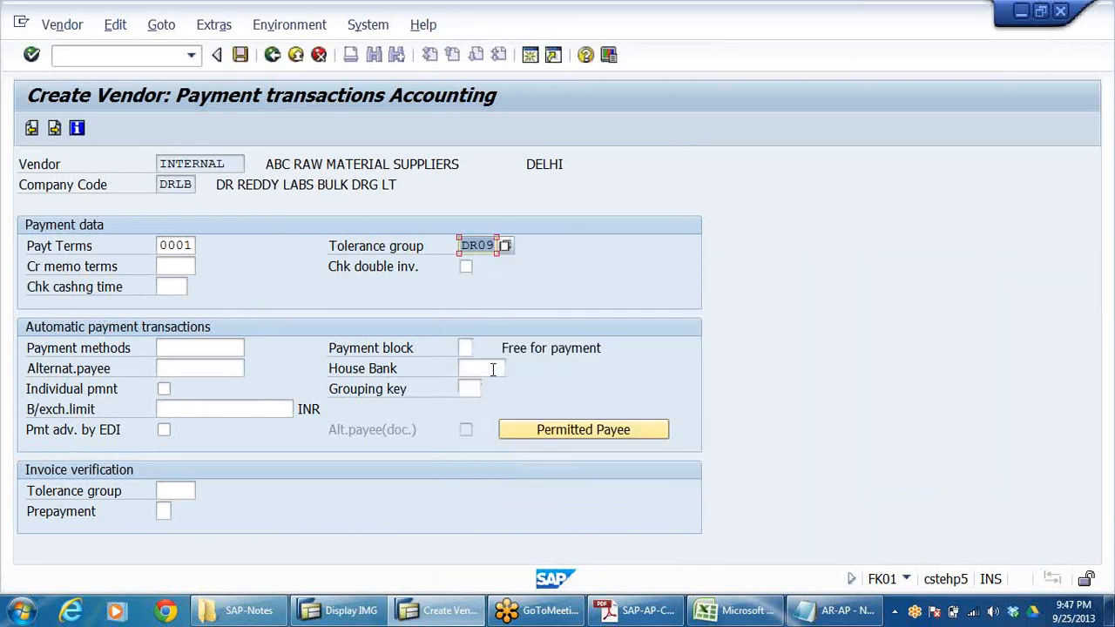
Step: Pass the correspondence data without entries and save the new vendor
key(Return)
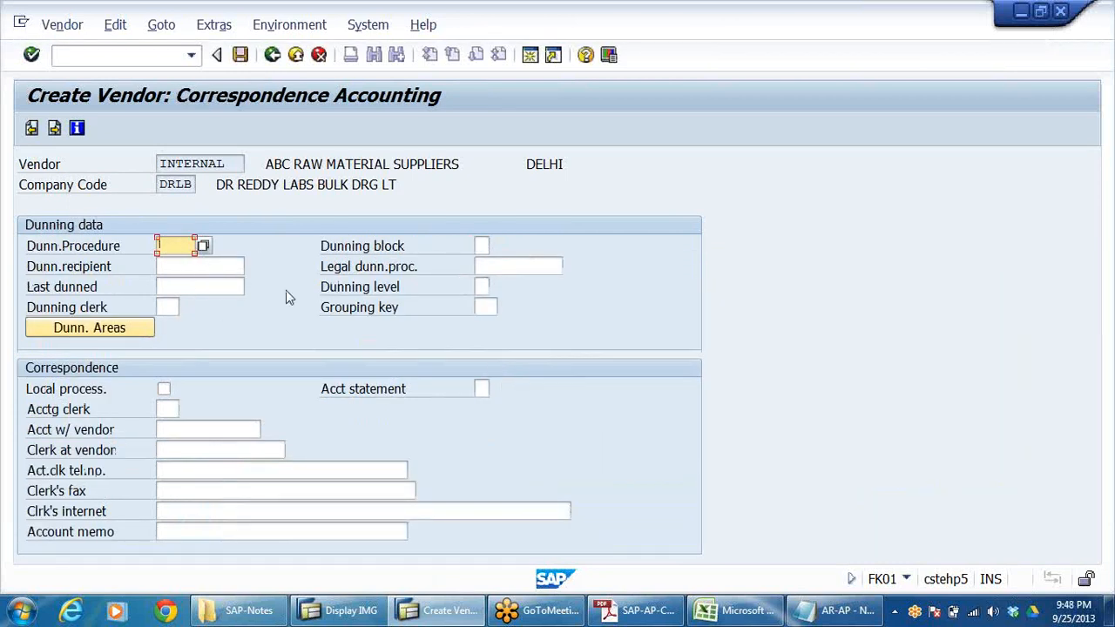
key(Return)
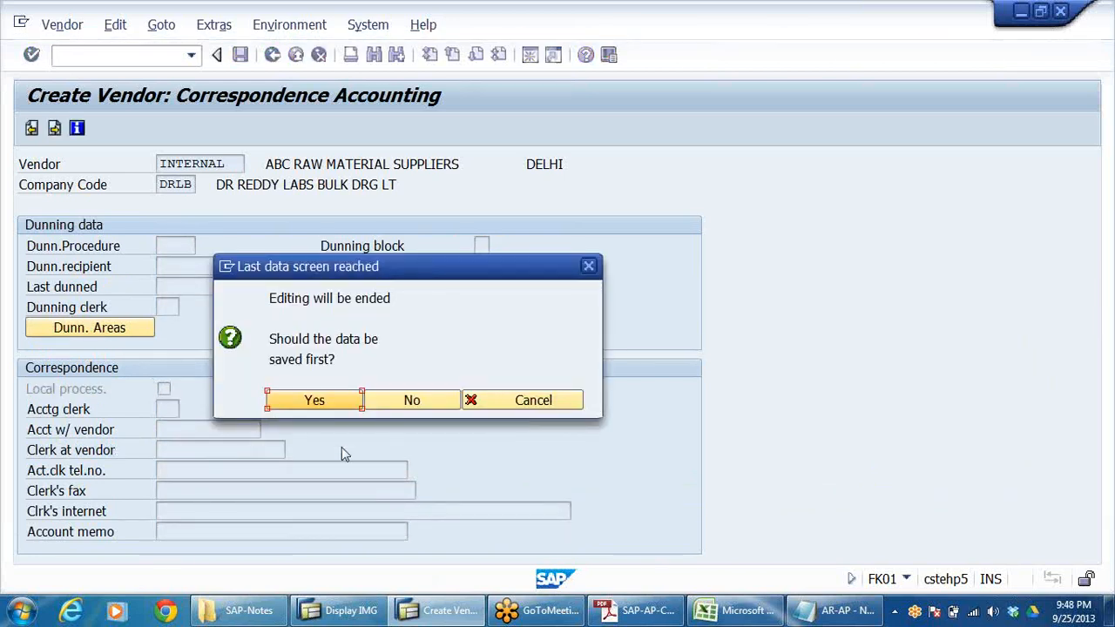
click(320, 403)
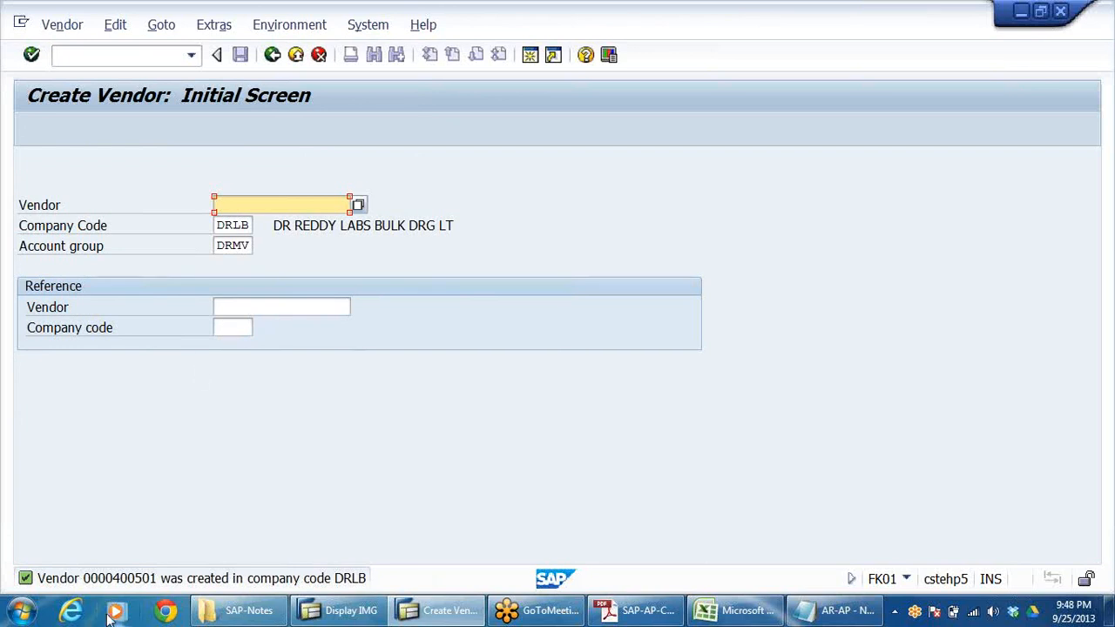
Step: Enter the newly created vendor's number and company code DRLB as reference for another vendor, and continue to its address data
click(270, 305)
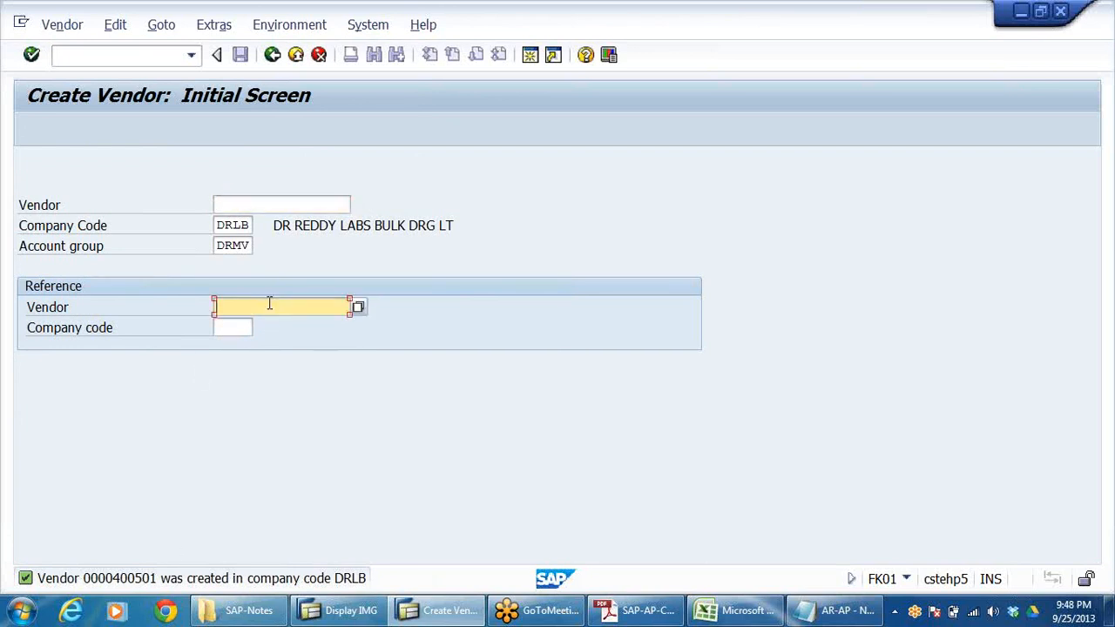
text(400501)
click(229, 327)
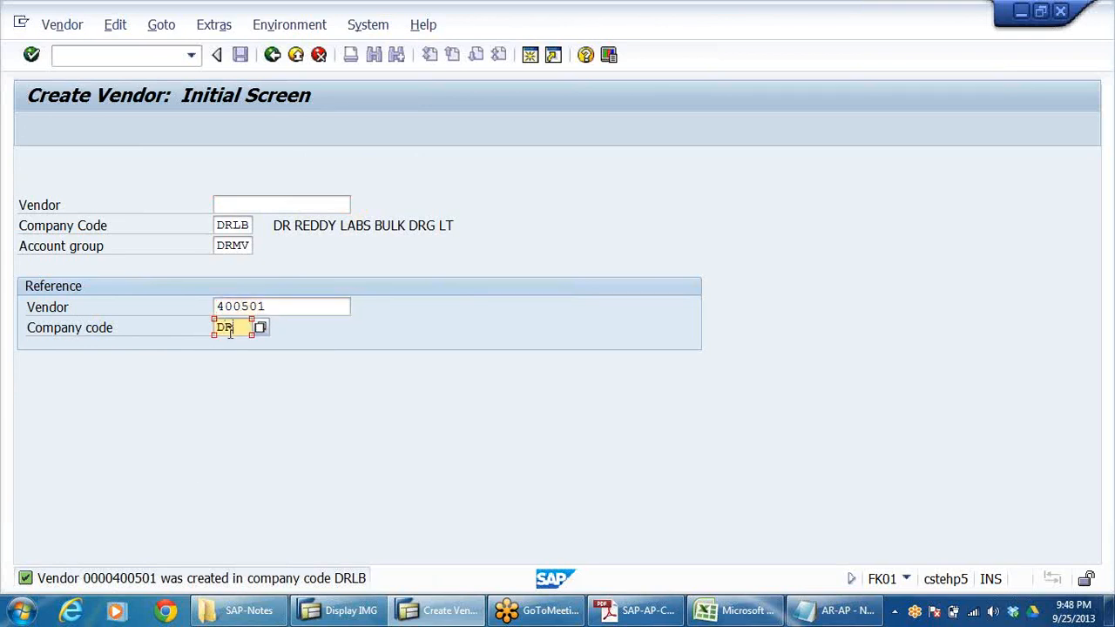
text(DRLB)
double_click(281, 306)
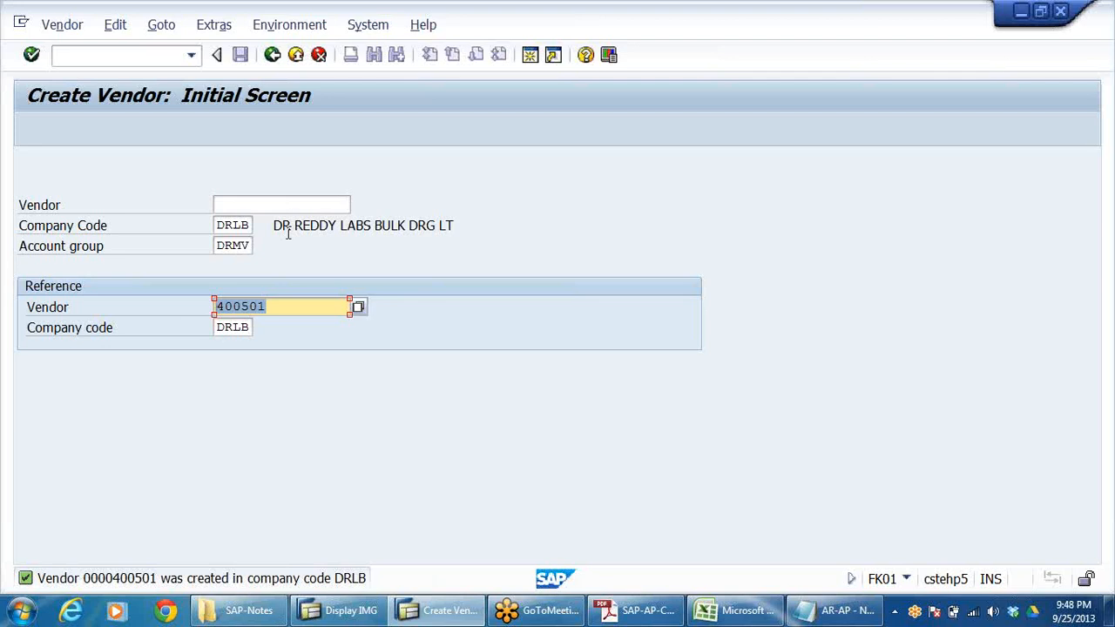
key(Return)
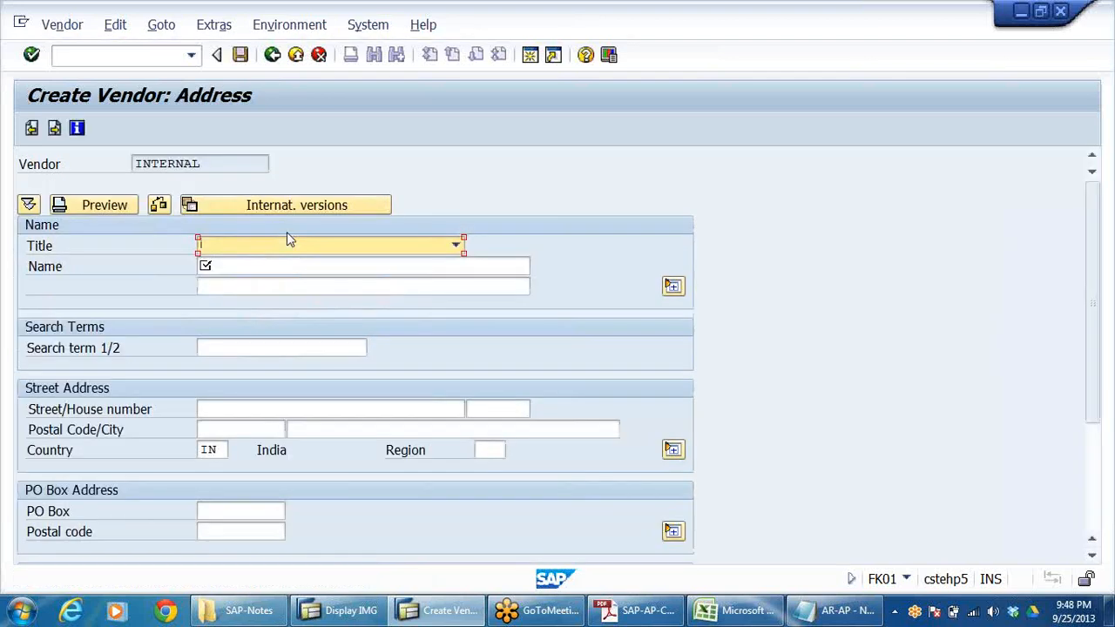
Step: Set the second vendor's title to Company, its name to PQR RM SUPPLIERS and its search term to PQR
click(455, 245)
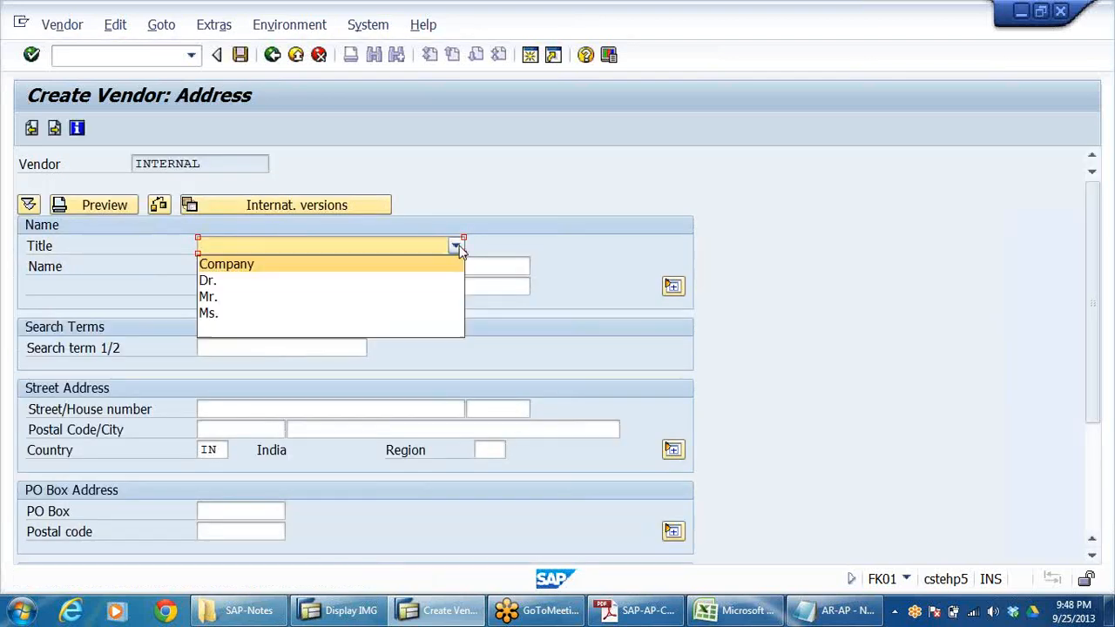
click(268, 264)
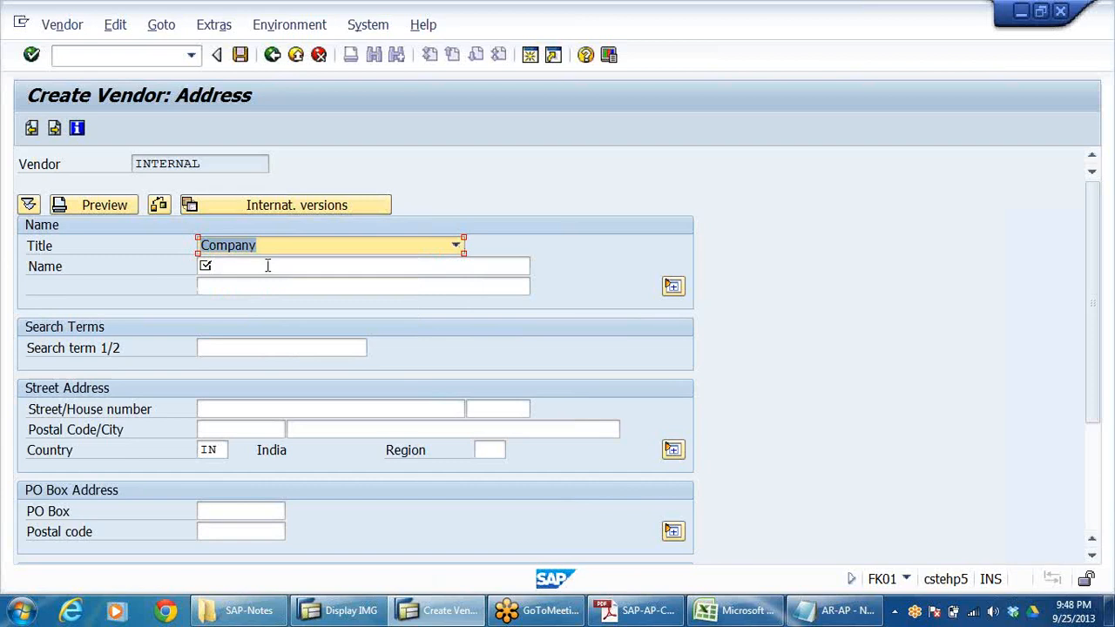
click(224, 270)
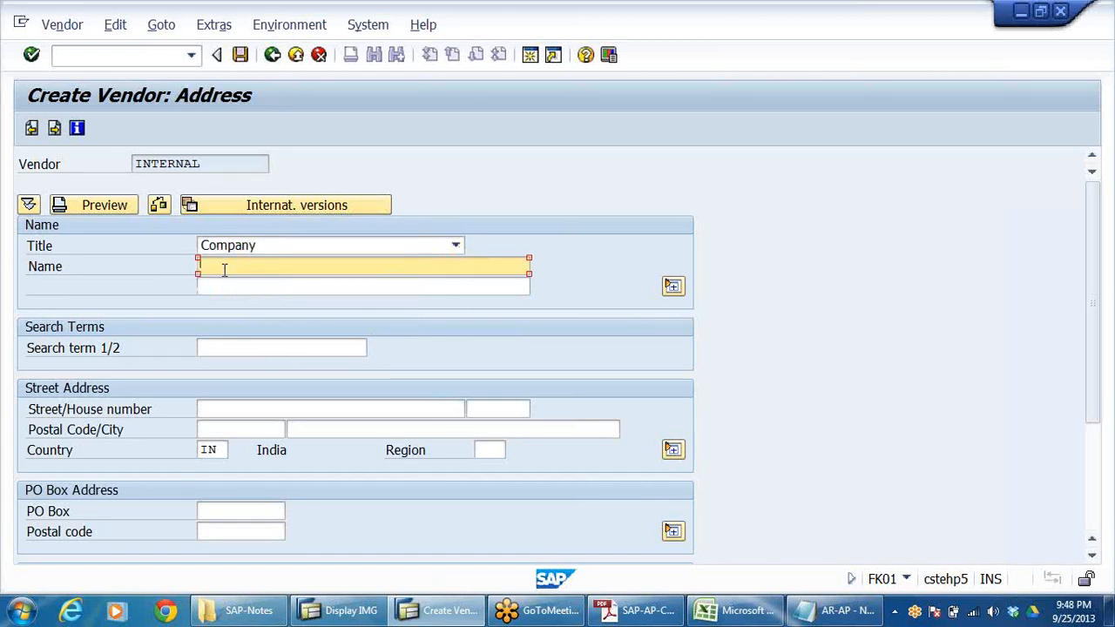
text(PO)
text(R)
text( RM SU)
text(PPLIERS)
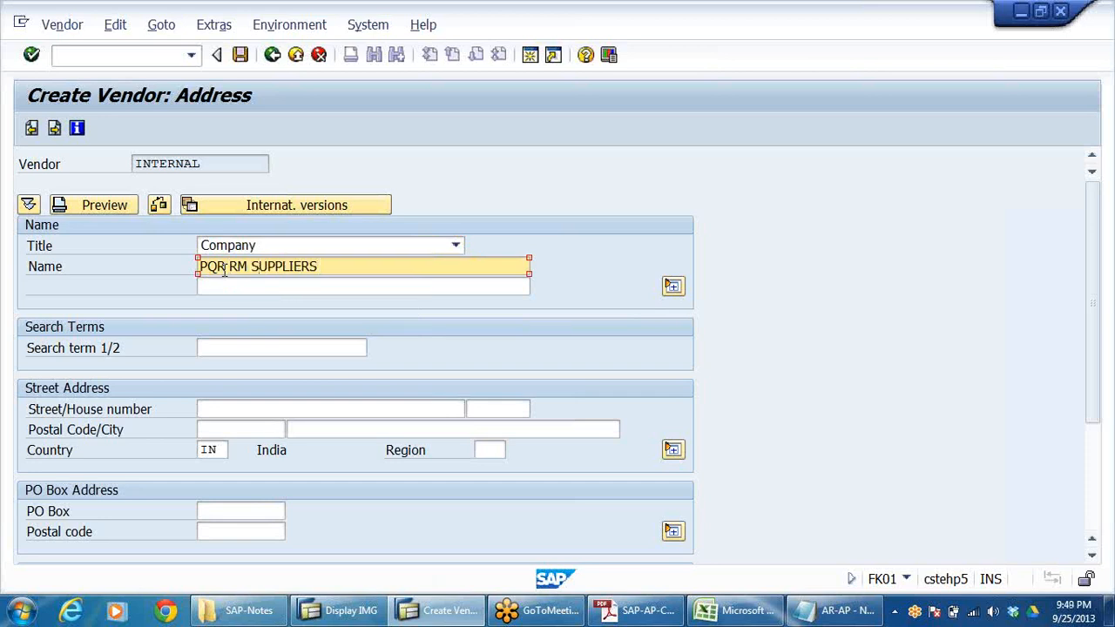
click(282, 348)
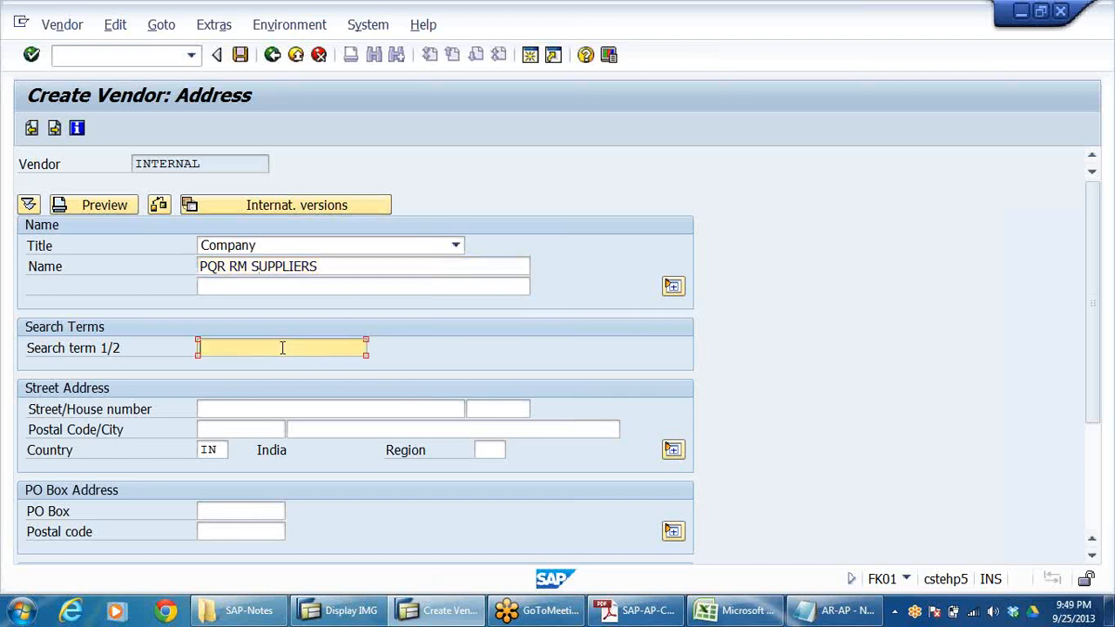
text(PQR)
Step: Set the second vendor's city to CHENNAI and its street to CCHENNAI
click(337, 430)
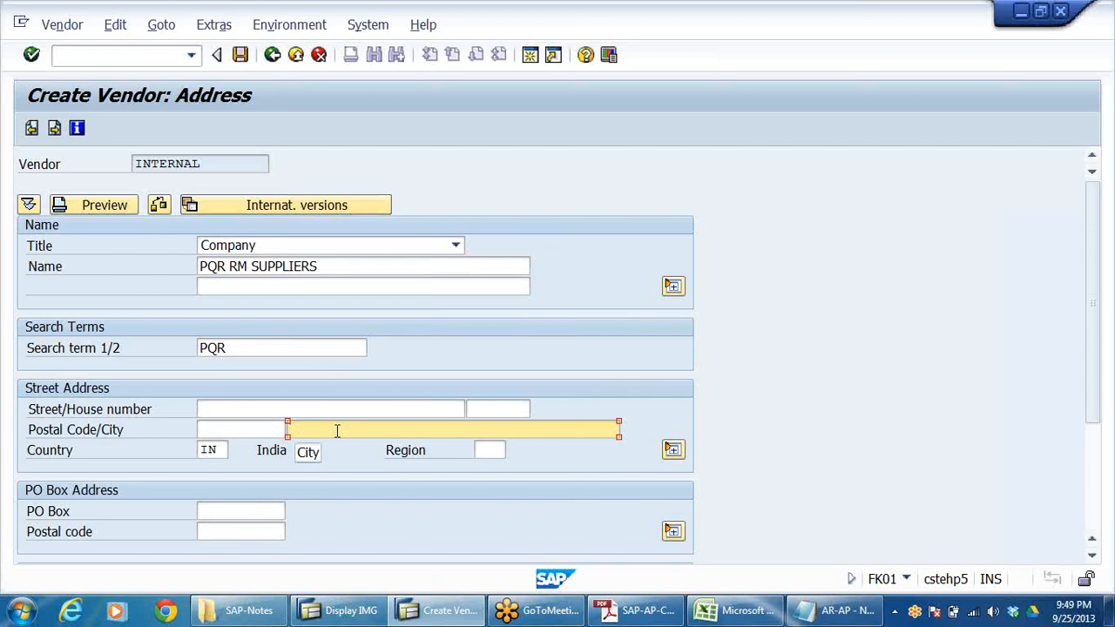
click(338, 430)
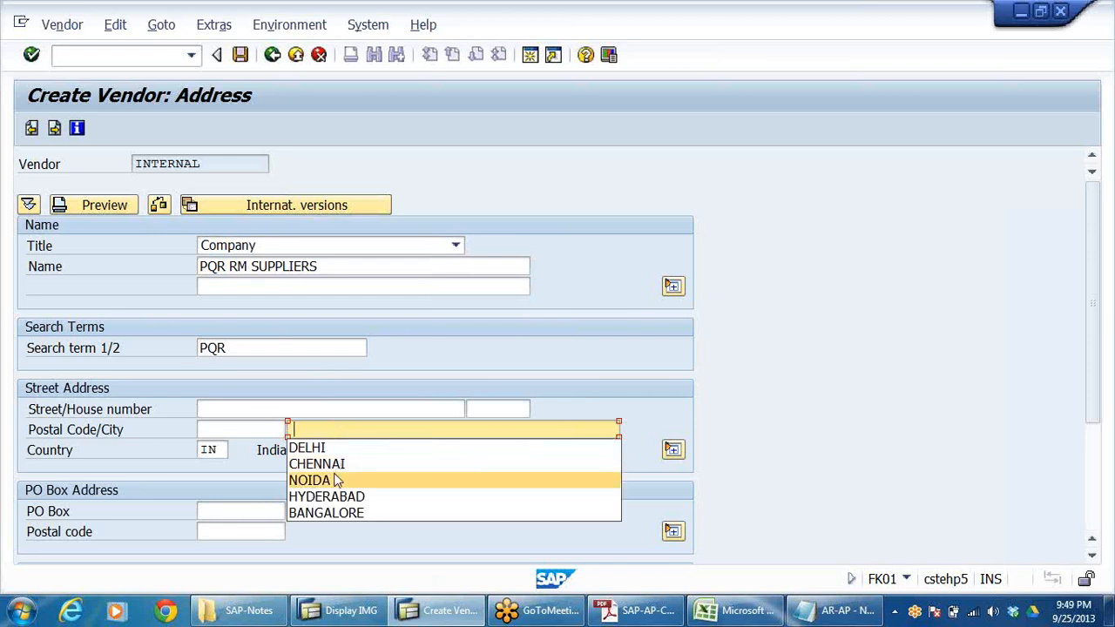
click(340, 464)
click(271, 406)
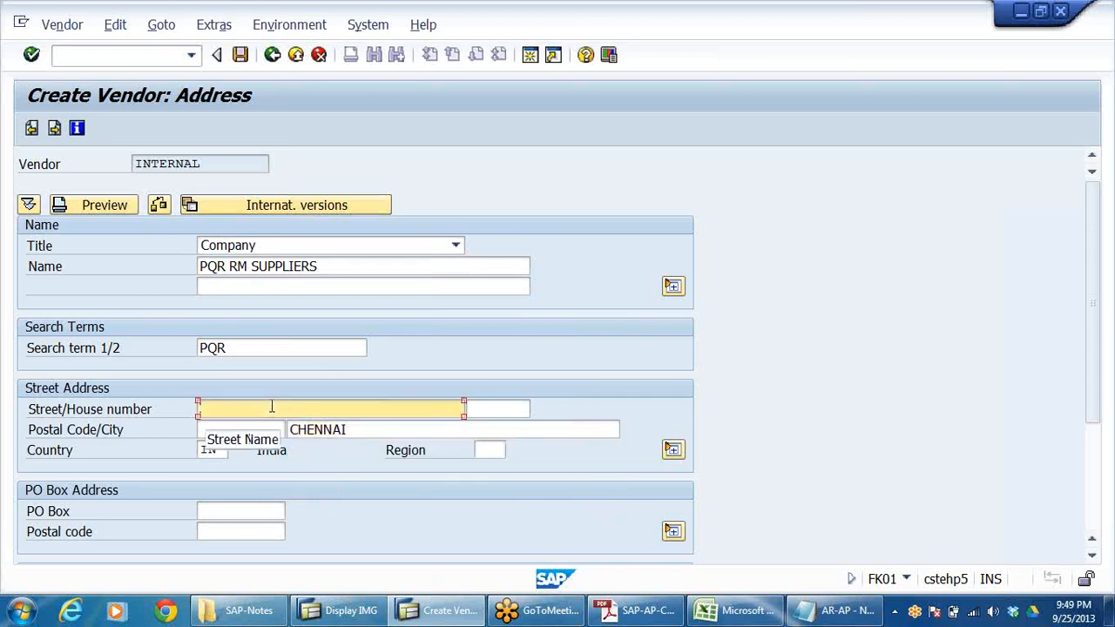
text(C)
drag(363, 427, 228, 467)
key(ctrl+c)
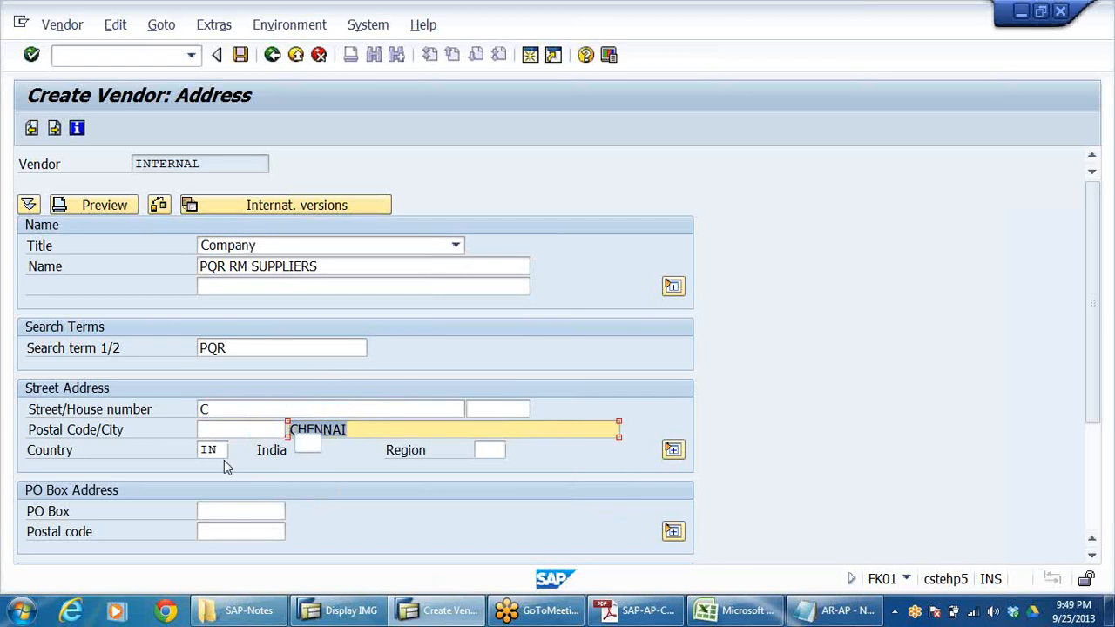
click(236, 408)
key(ctrl+v)
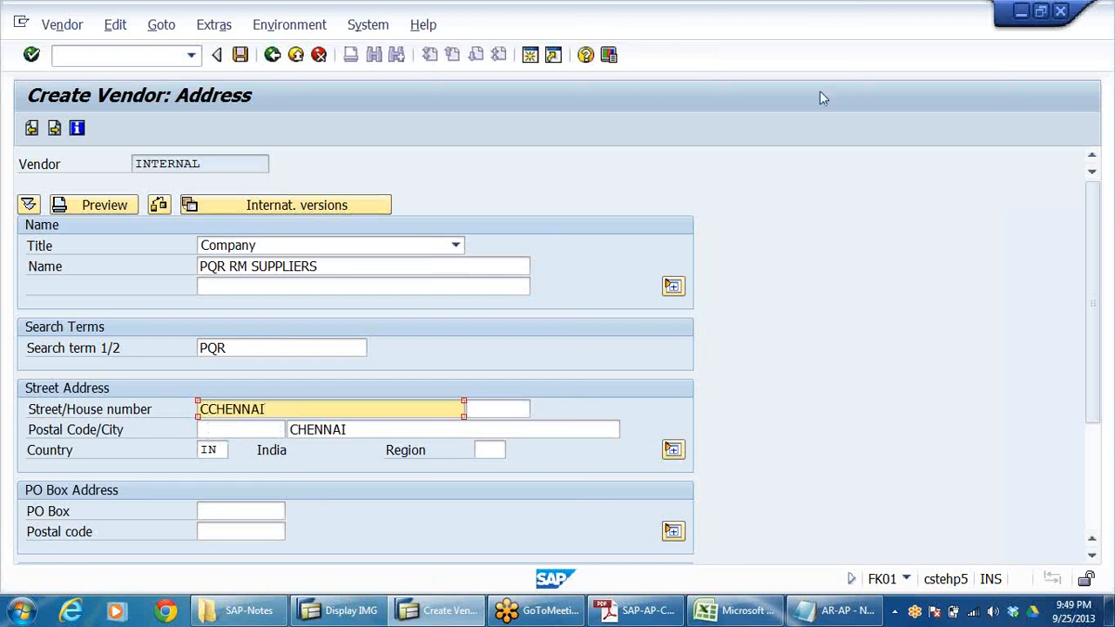
Step: Accept the address, pass the remaining general data without entries, and keep the copied accounting information to reach the company code payment data
click(1107, 61)
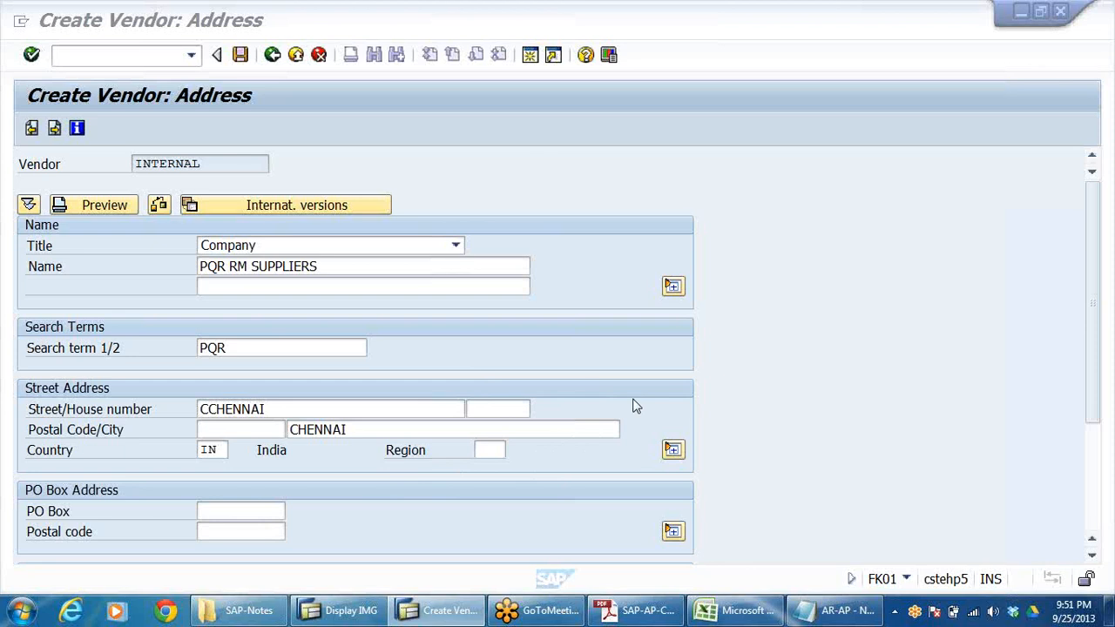
click(876, 281)
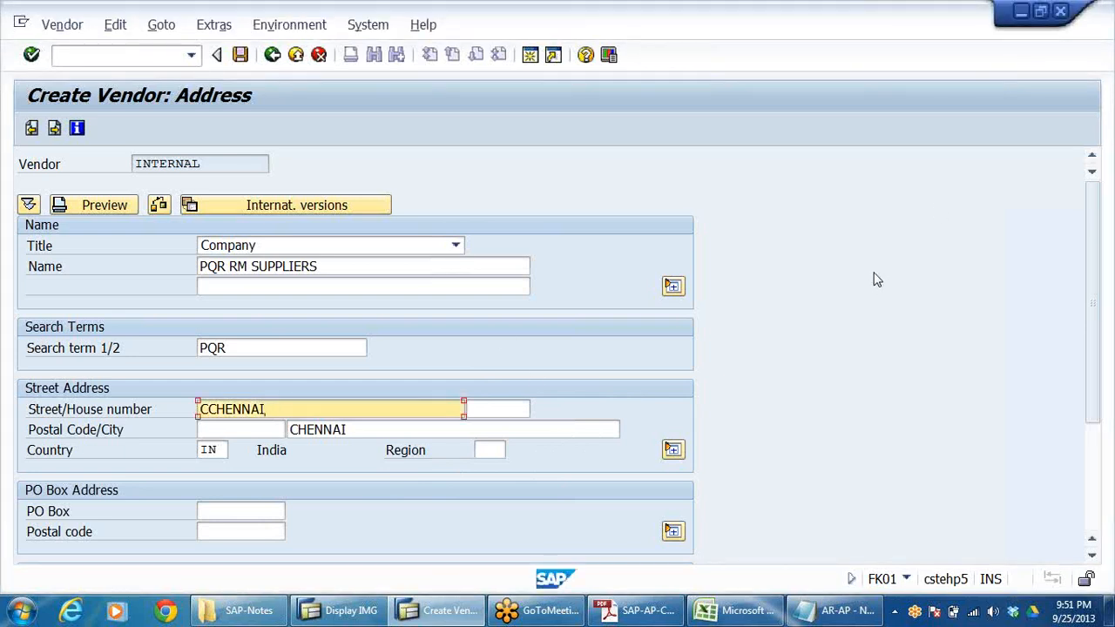
key(Return)
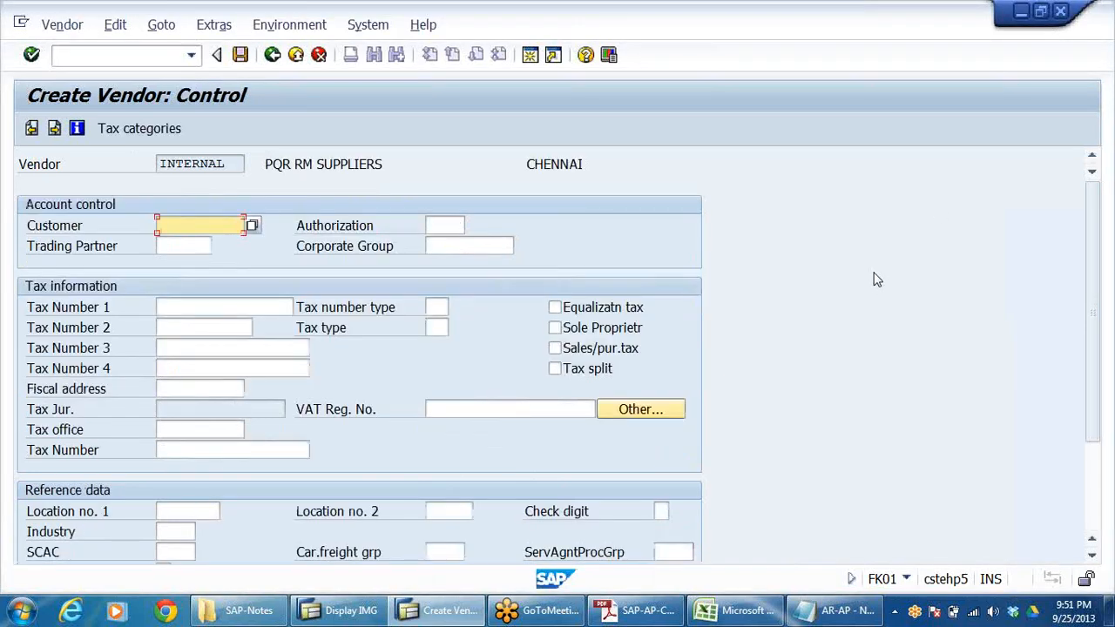
key(Return)
key(Return)
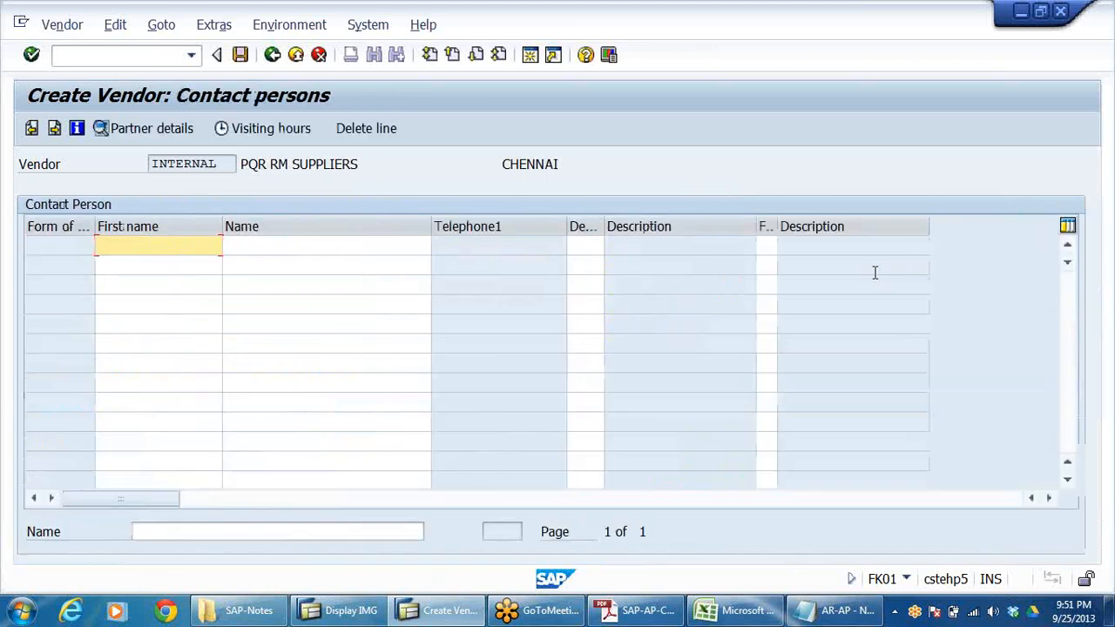
key(Return)
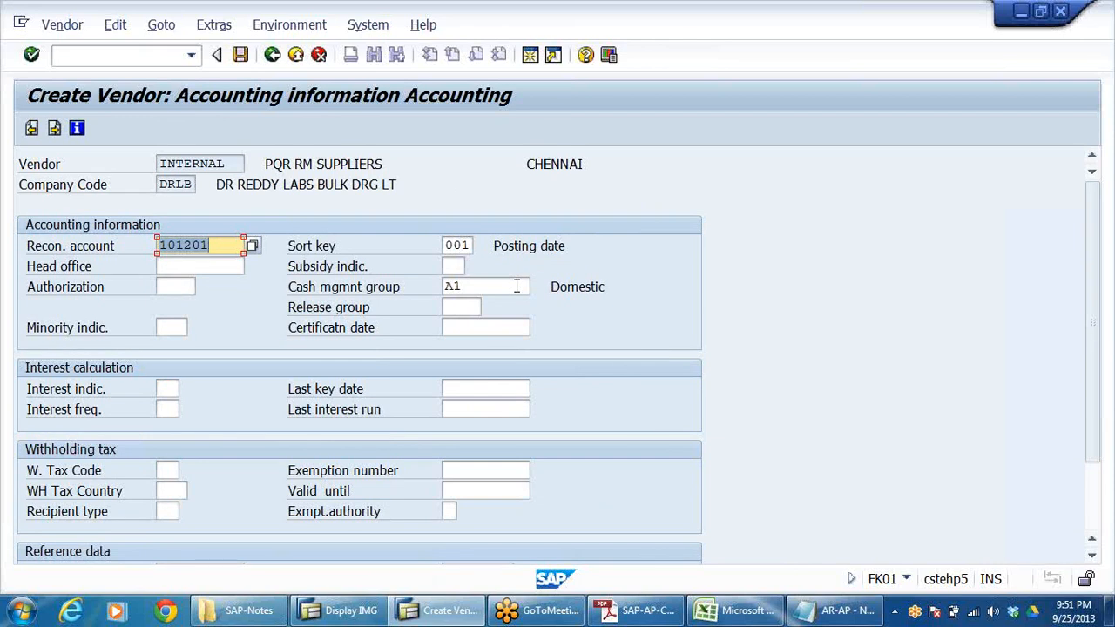
key(Return)
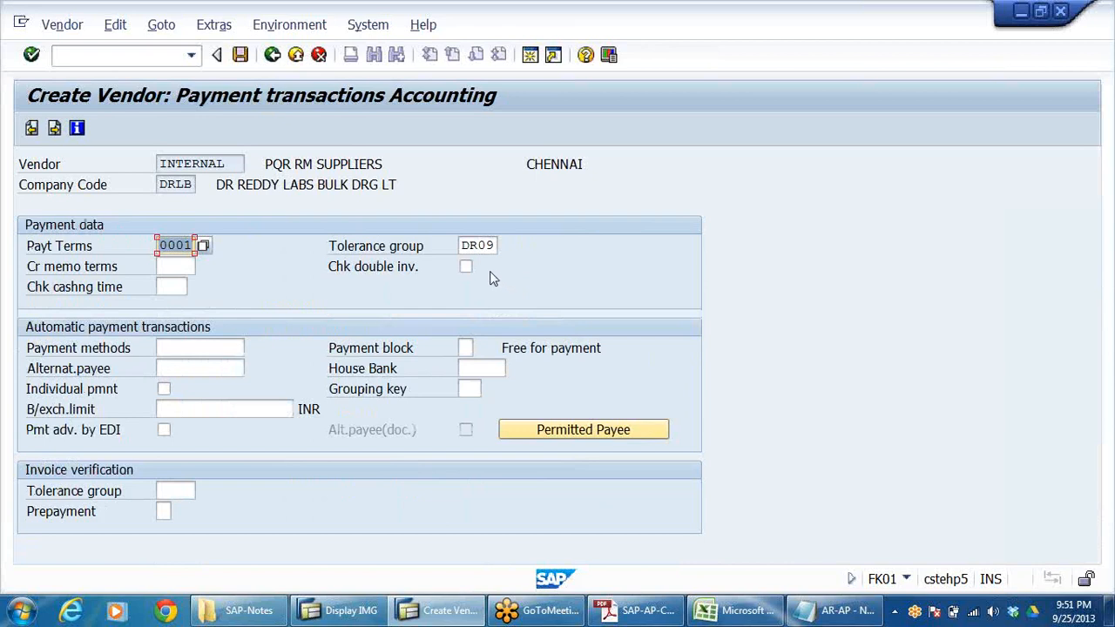
Step: Examine the payment methods and alternative payee fields in relation to the vendor PQR RM SUPPLIERS
click(188, 350)
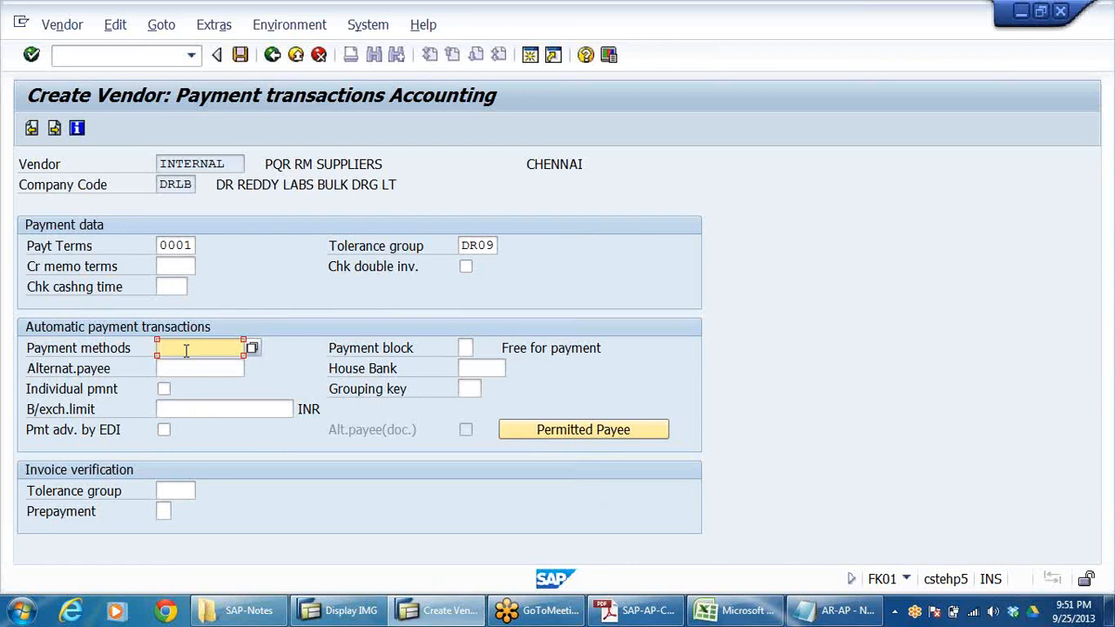
click(182, 368)
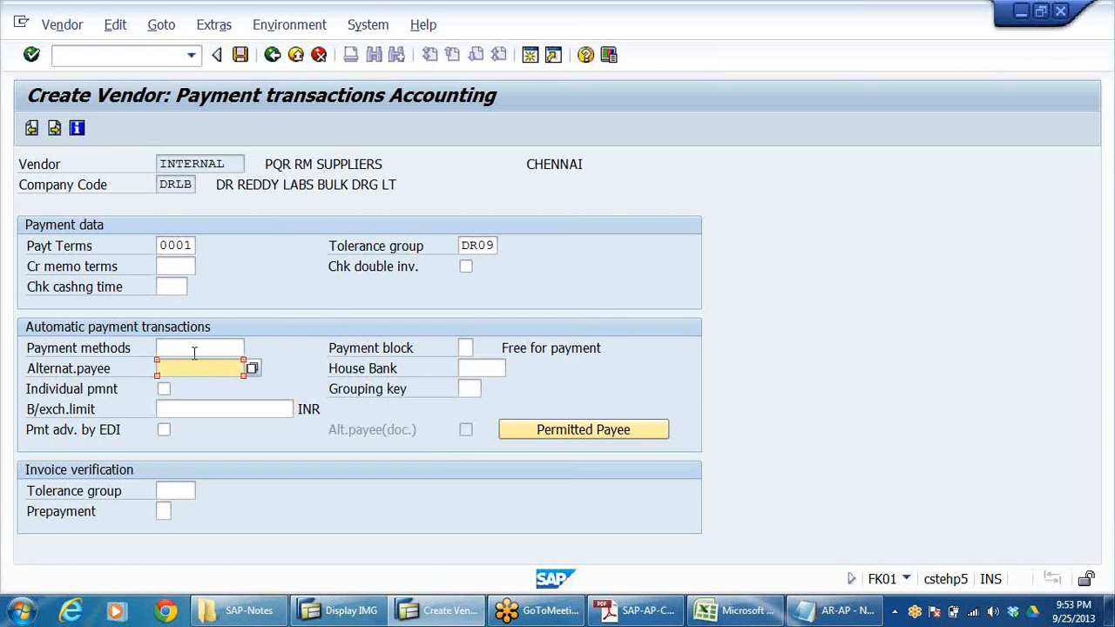
click(189, 349)
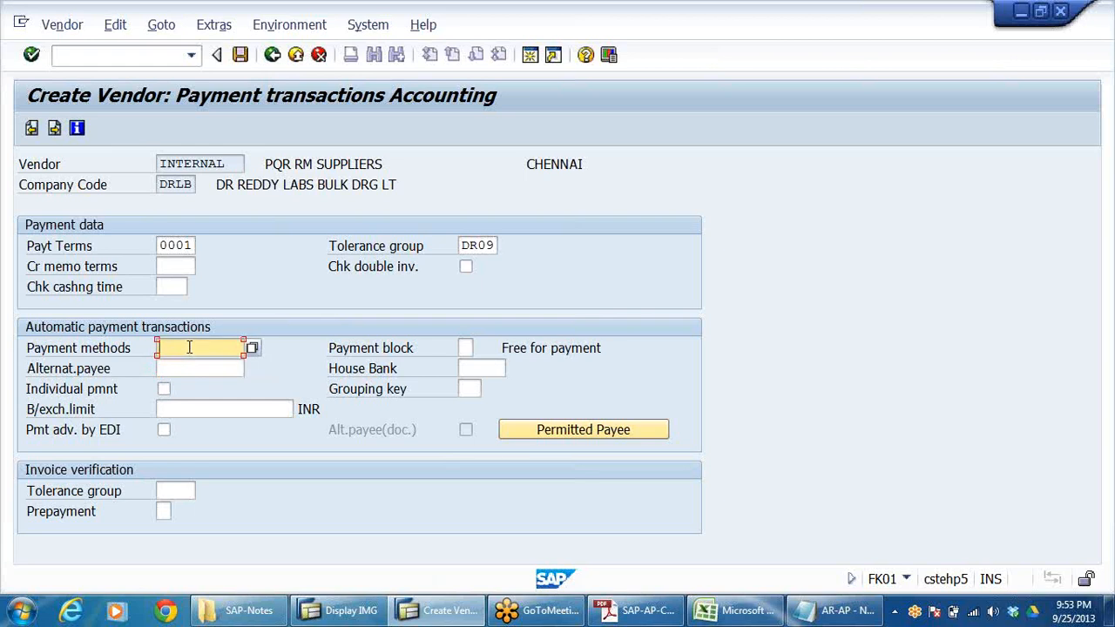
click(179, 368)
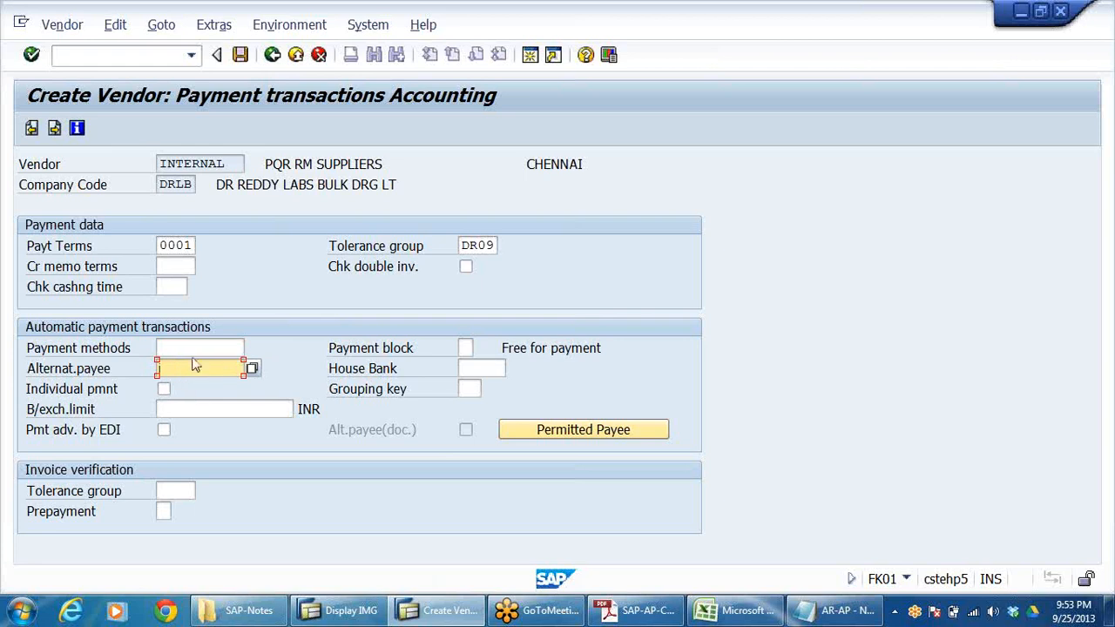
click(190, 348)
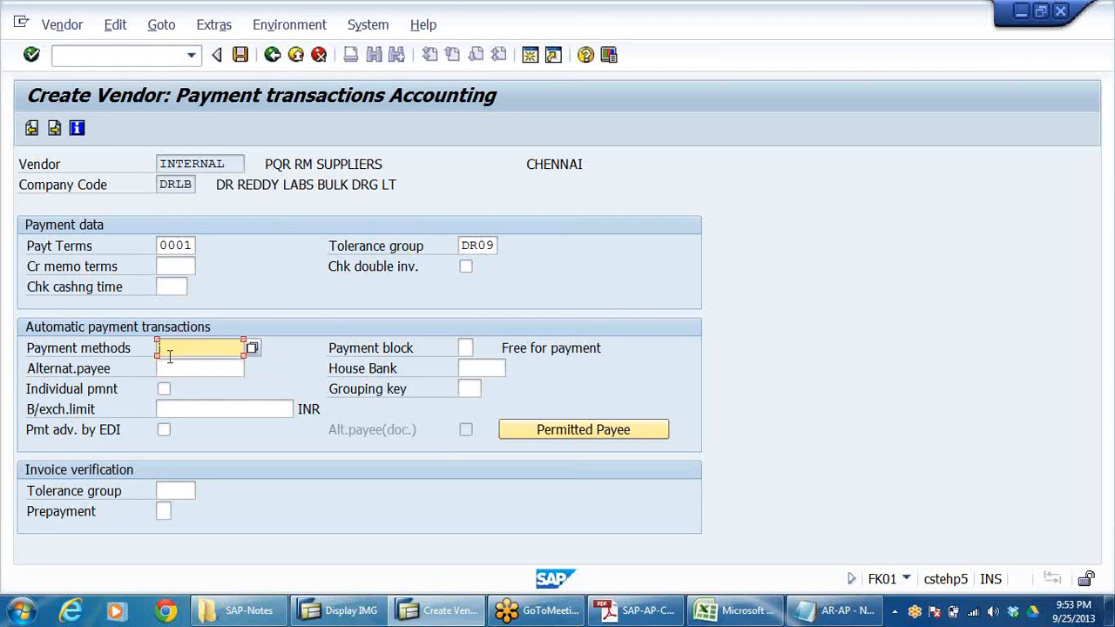
click(232, 163)
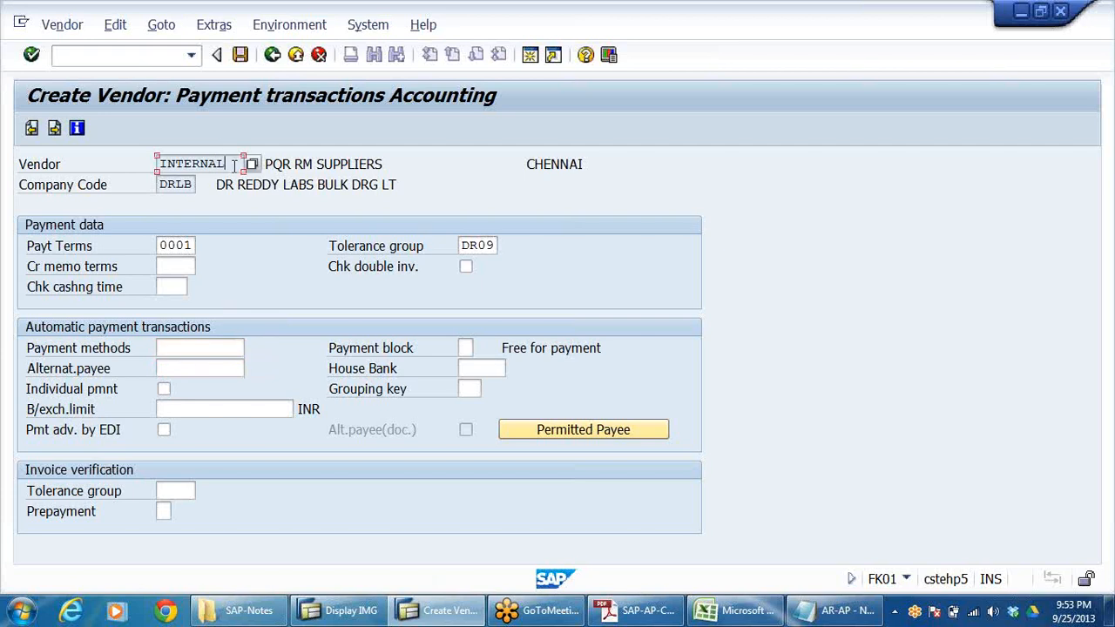
drag(266, 162, 436, 169)
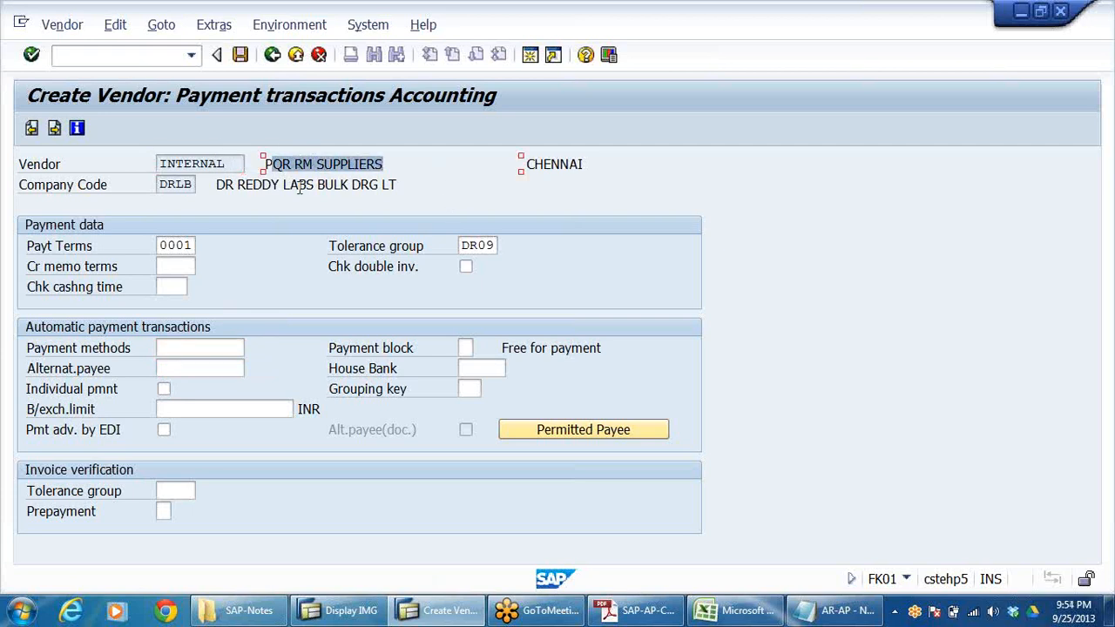
click(174, 369)
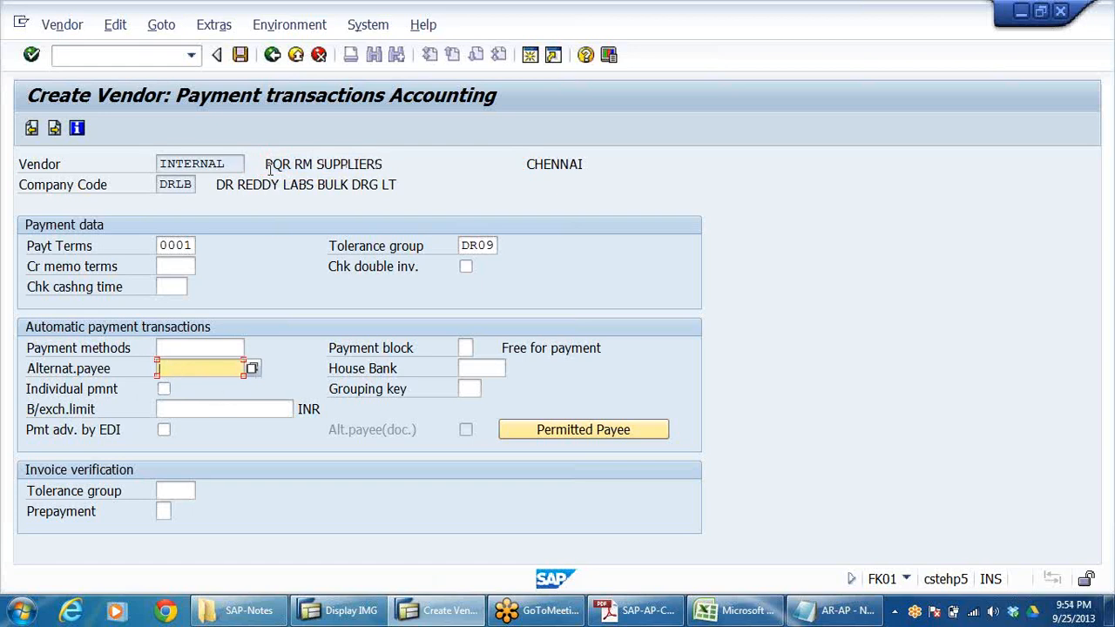
drag(265, 164, 386, 171)
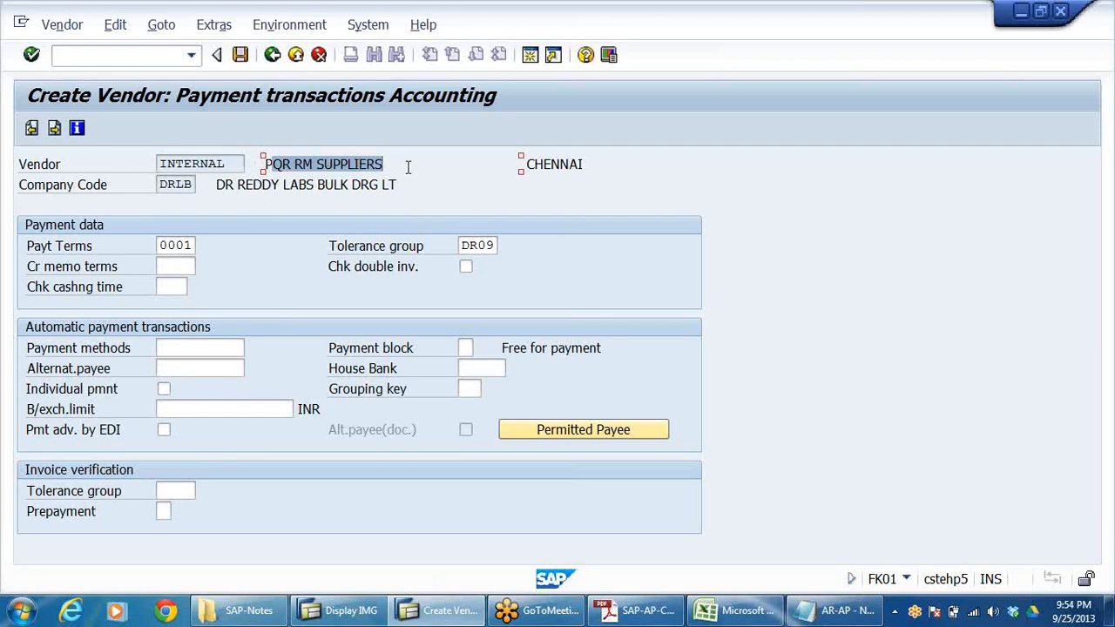
click(162, 369)
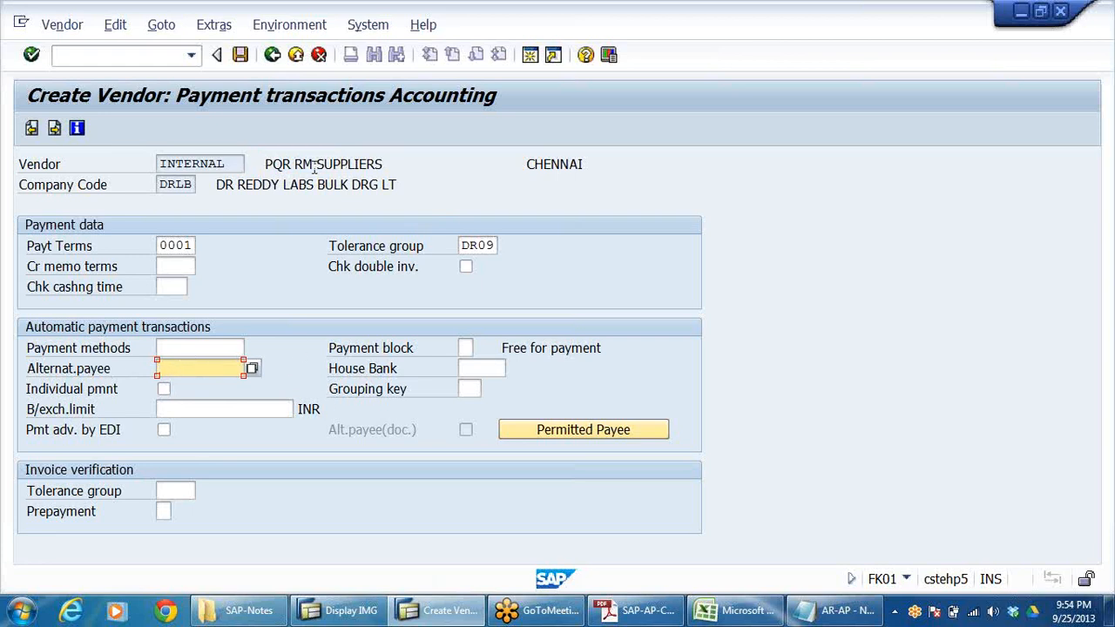
click(356, 164)
drag(385, 164, 264, 164)
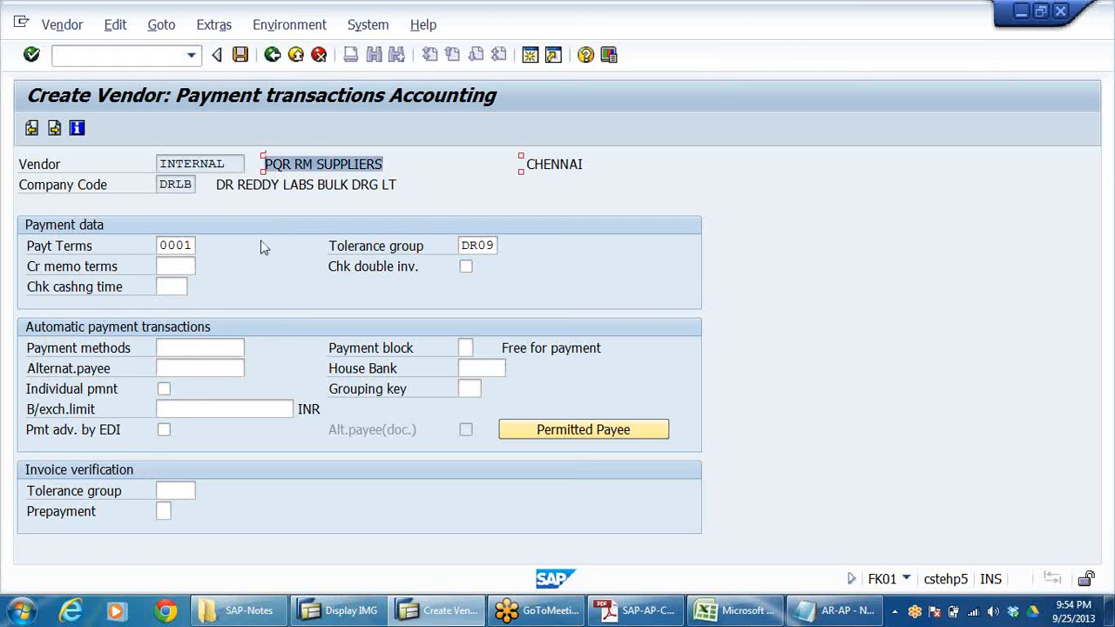
click(218, 368)
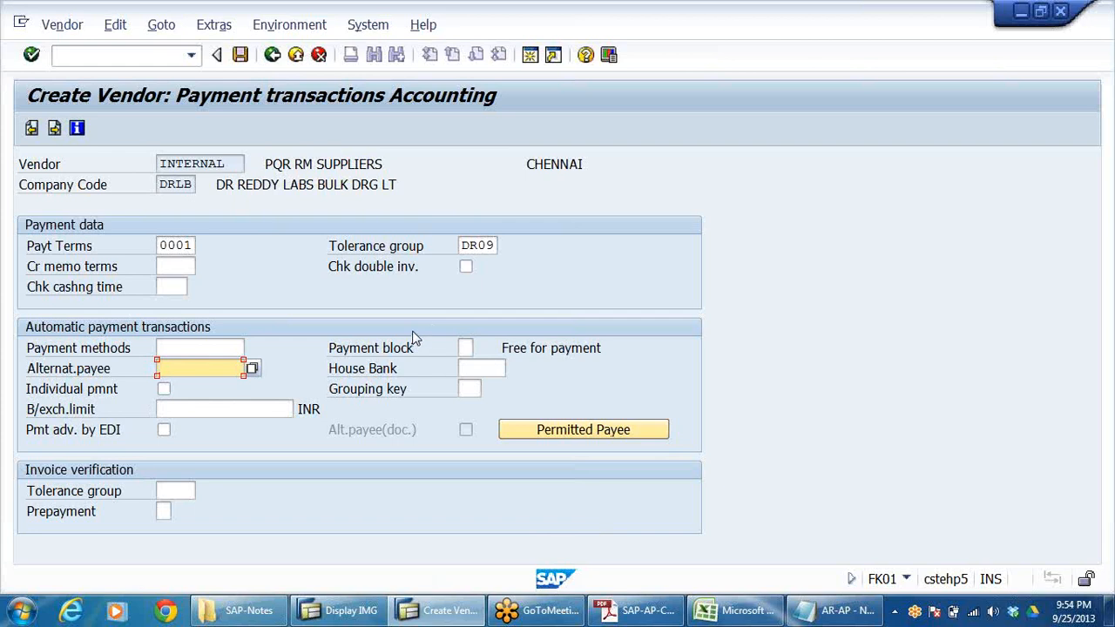
Step: Examine the house bank field and the list of available payment block keys
click(475, 370)
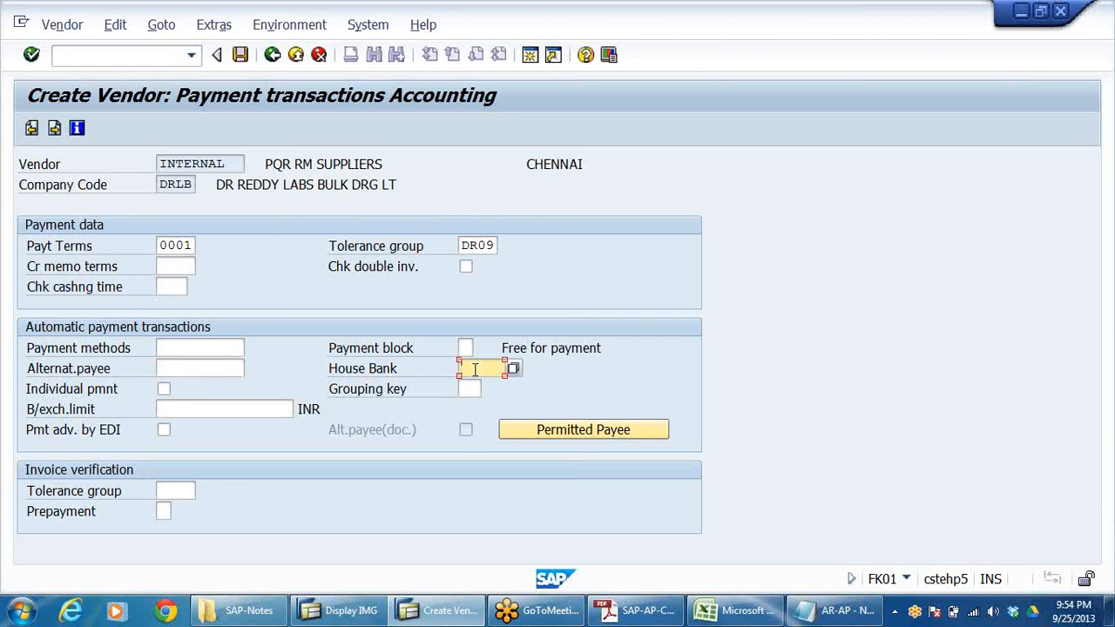
click(465, 348)
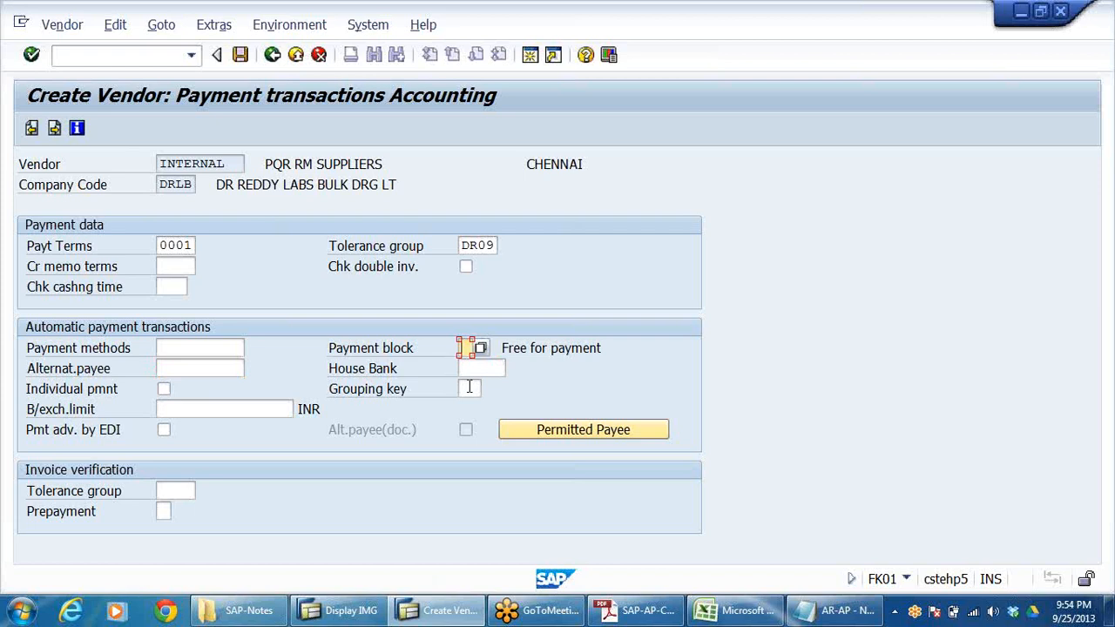
click(481, 349)
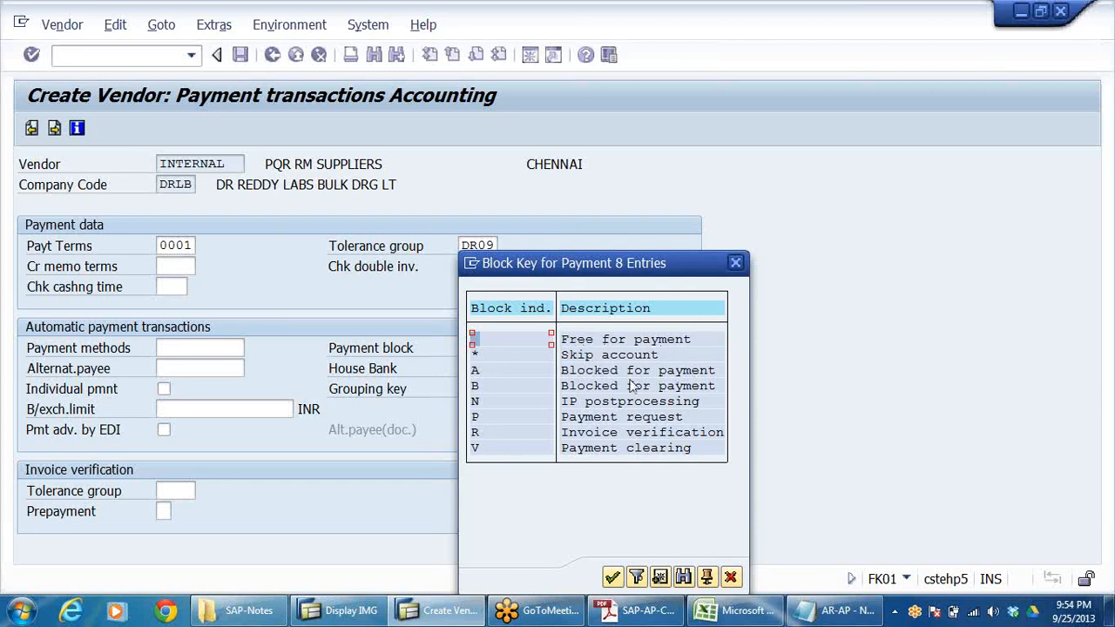
click(740, 263)
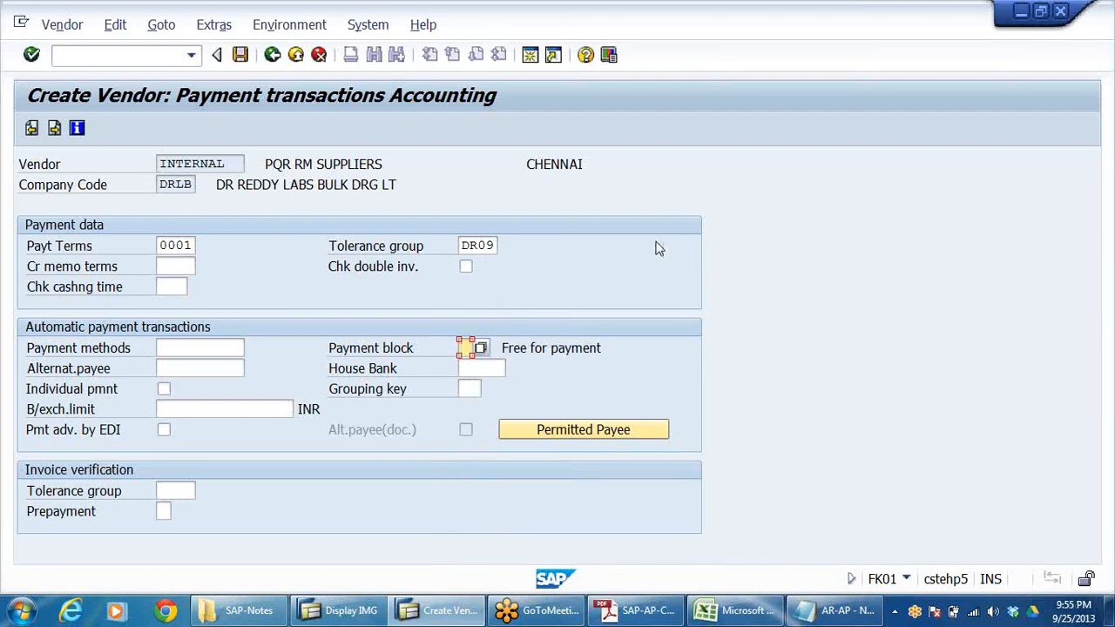
Step: Leave the second vendor's correspondence data blank, save the record and exit vendor creation
key(Return)
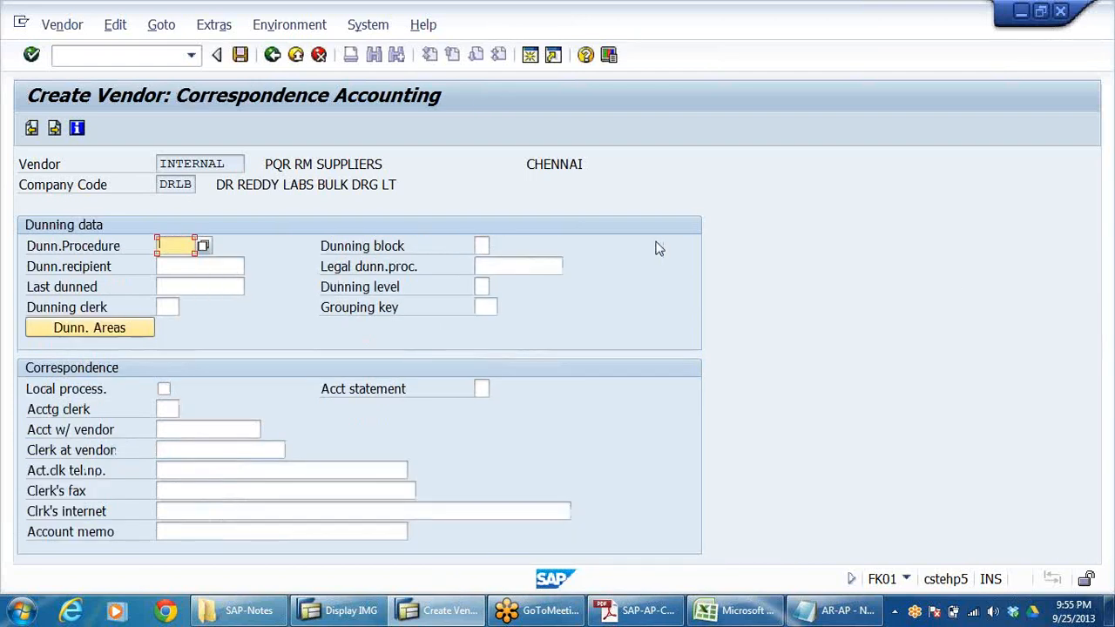
key(Return)
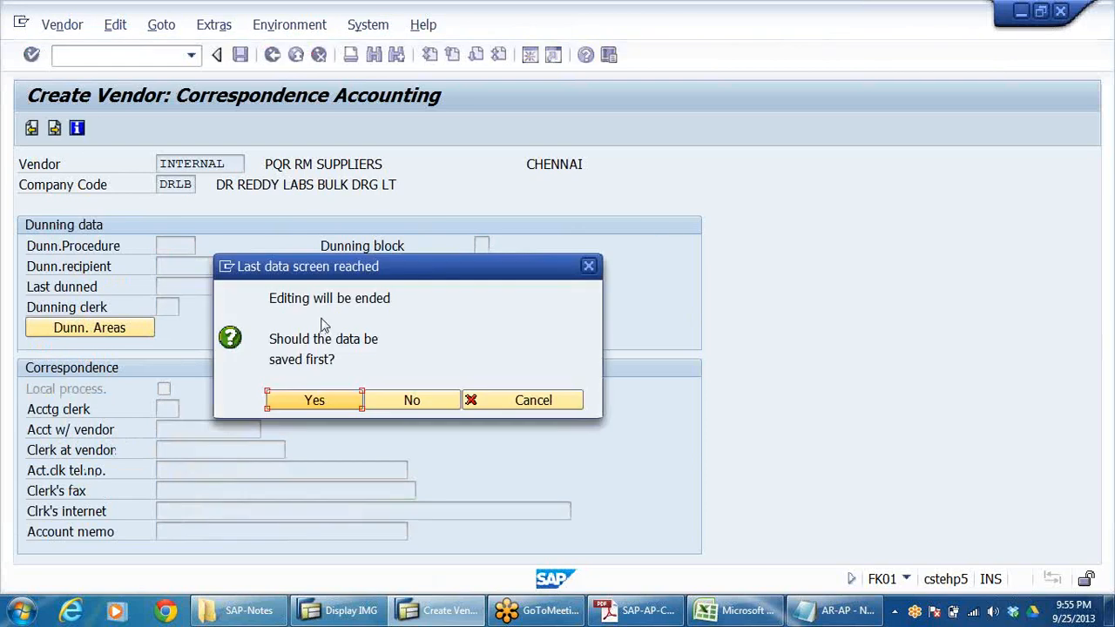
click(326, 400)
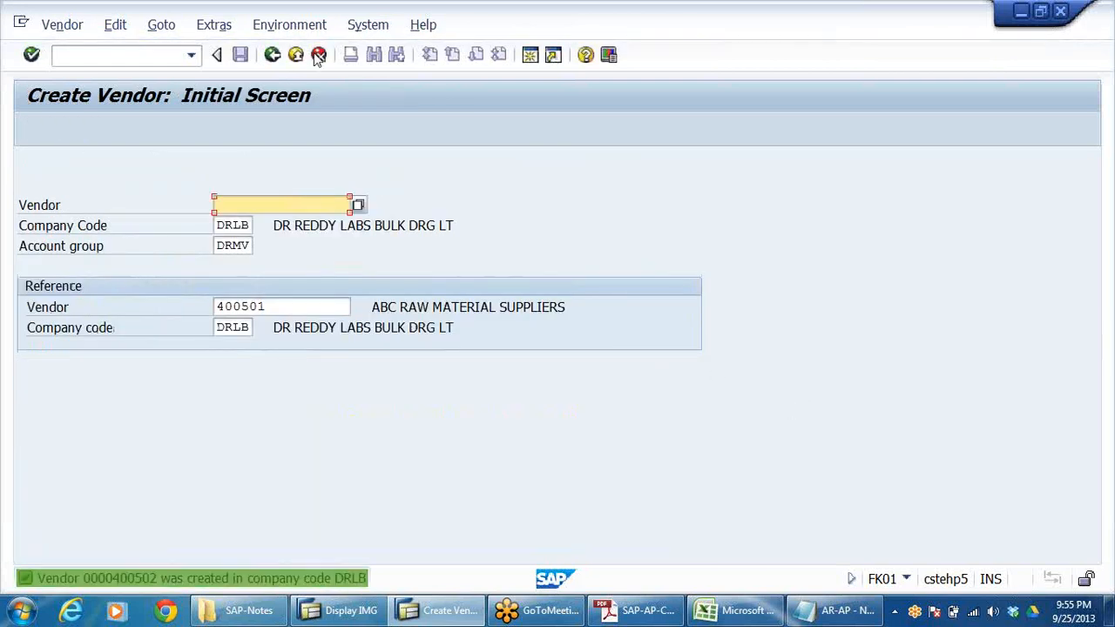
click(318, 55)
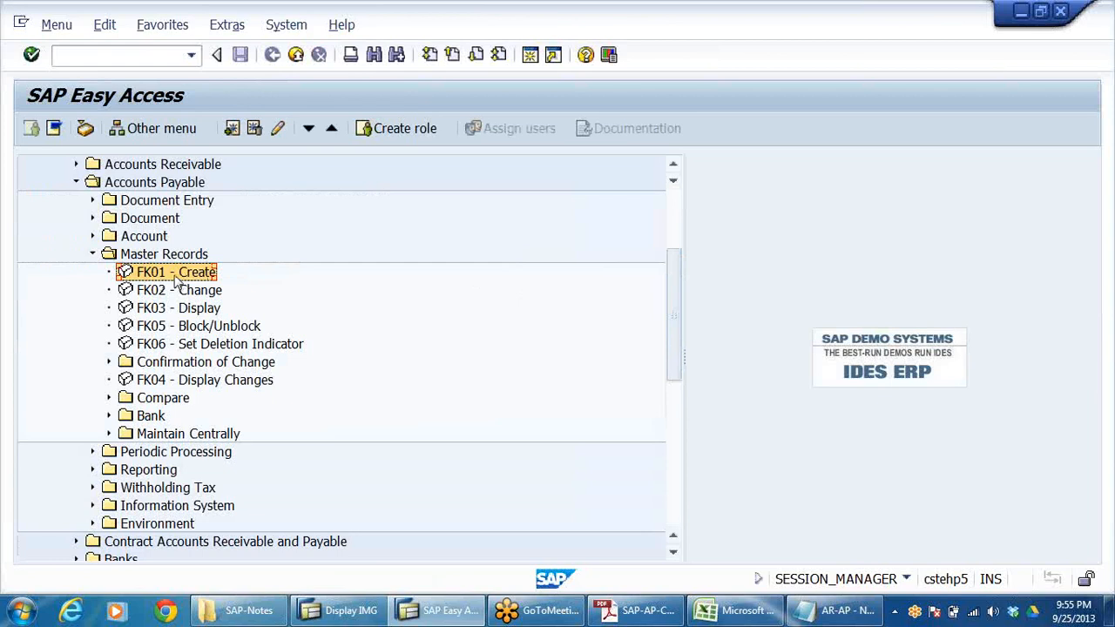
double_click(174, 290)
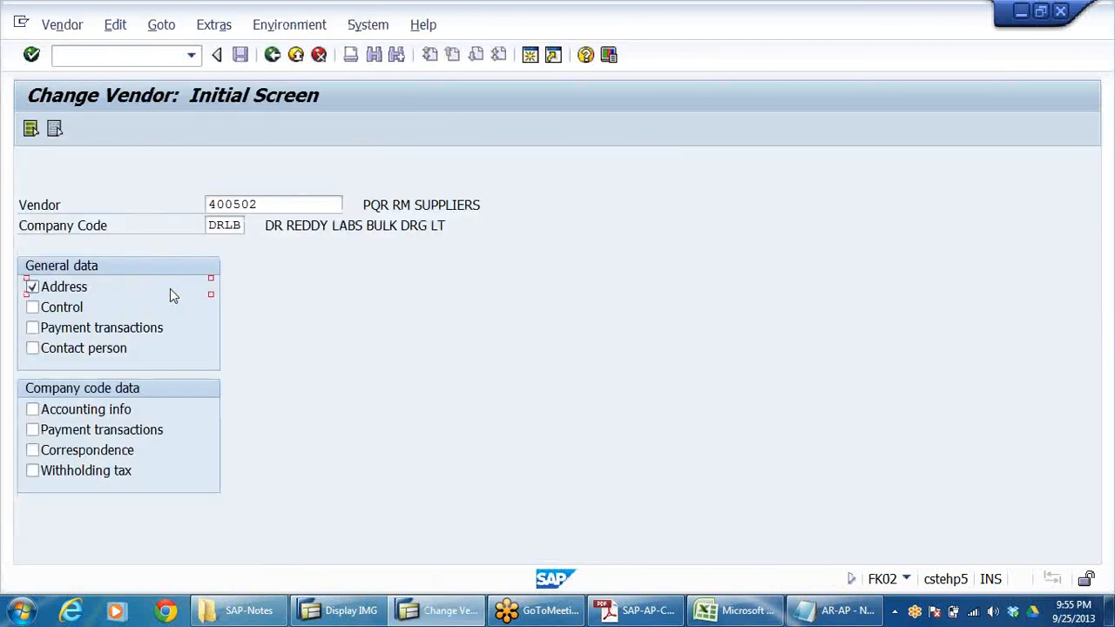
click(32, 286)
click(272, 54)
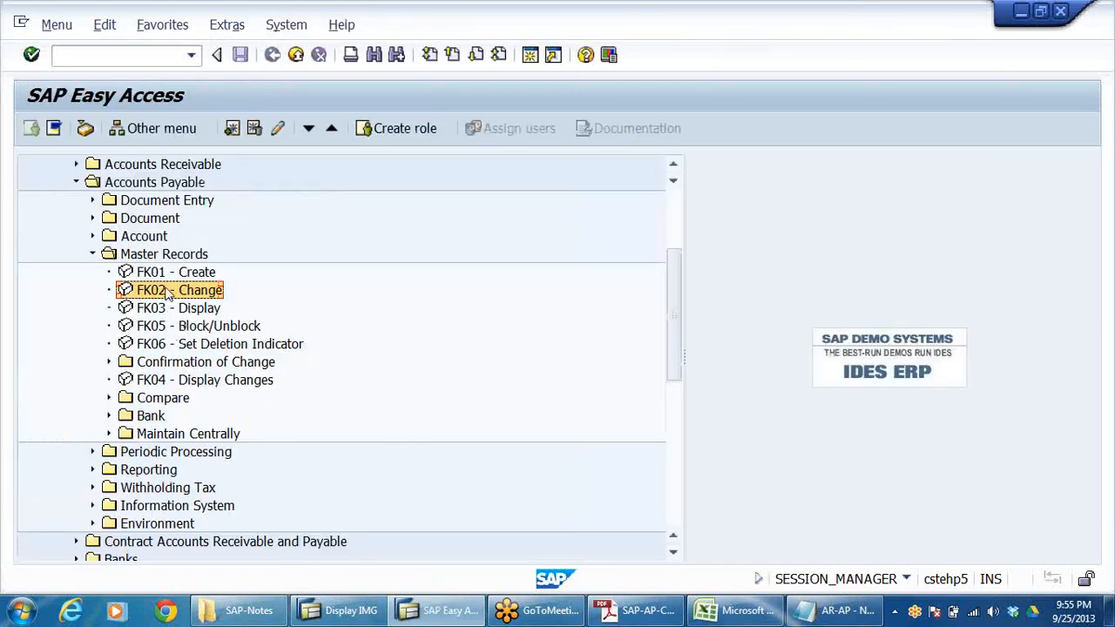
Step: Open the vendor in FK02 for company code DRLB with the Address, Accounting info and company code Payment transactions views selected
double_click(168, 294)
click(284, 200)
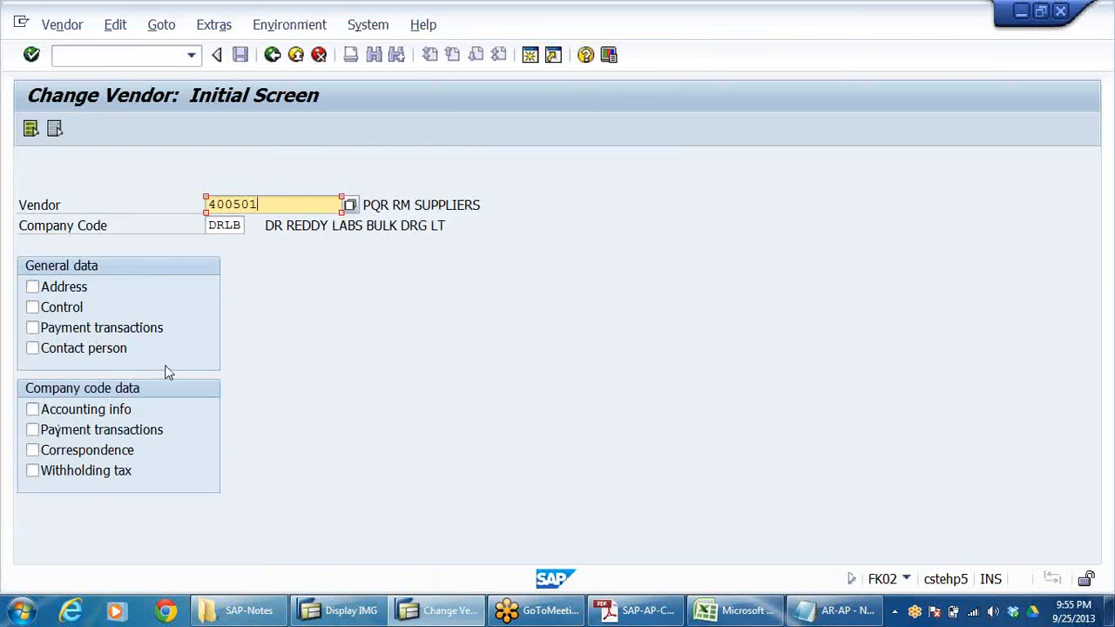
click(32, 286)
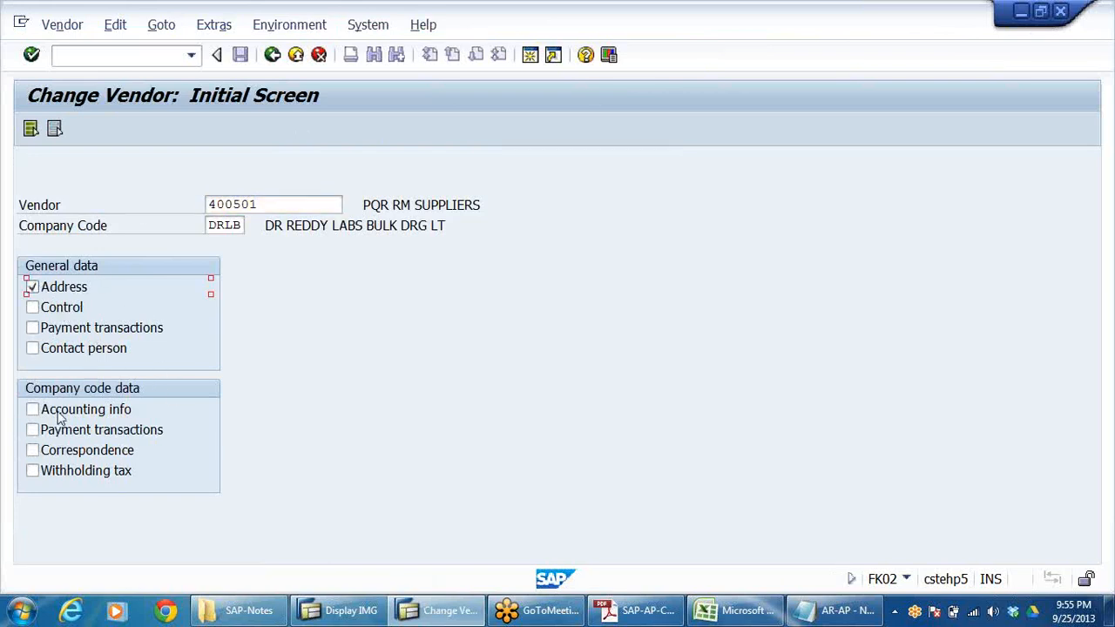
click(39, 410)
click(33, 432)
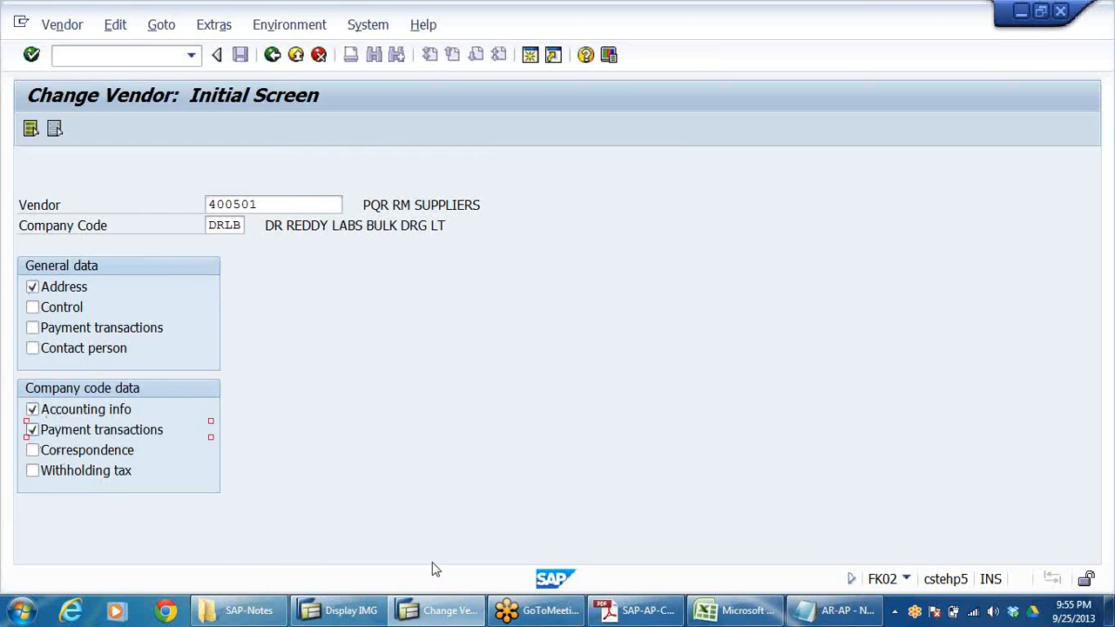
key(Return)
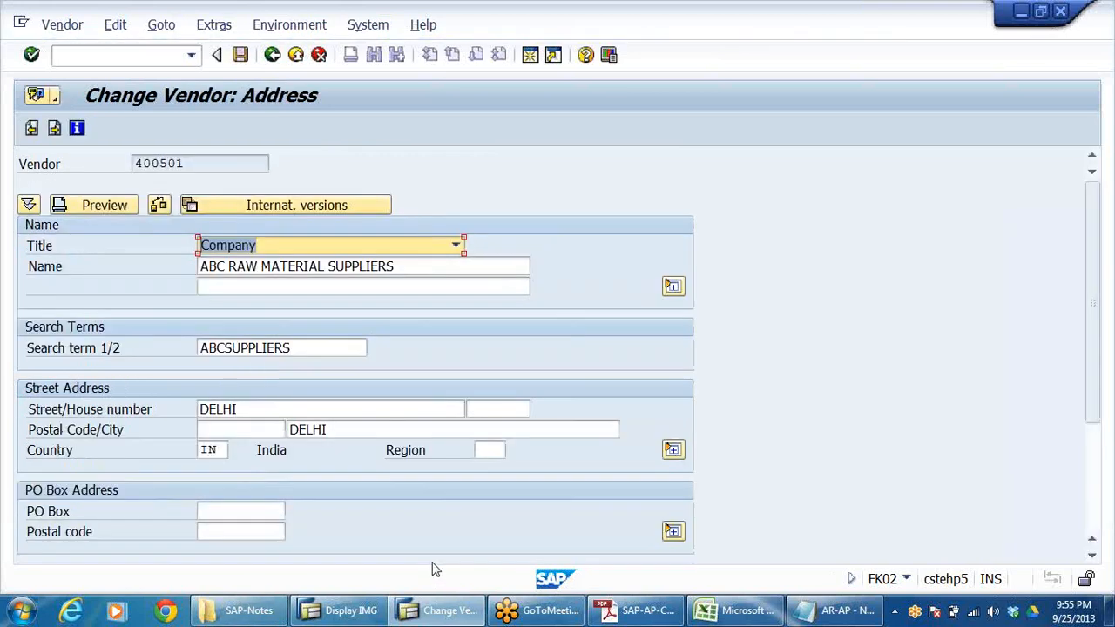
Step: Review the vendor's address, accounting information and payment transactions without changes, and exit vendor editing back to SAP Easy Access
key(Return)
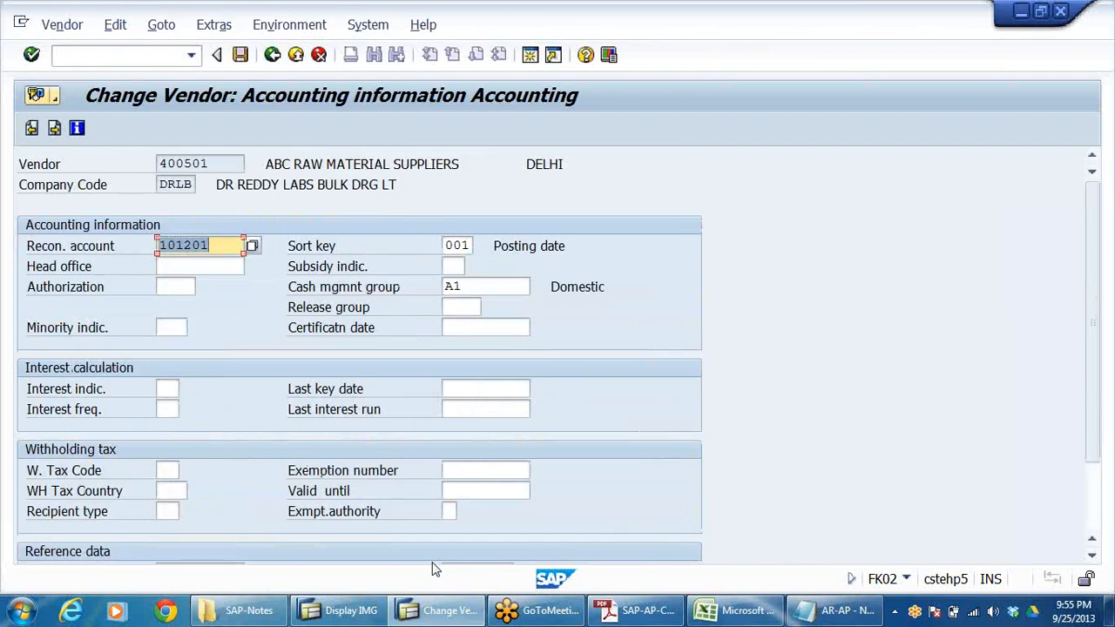
key(Return)
key(Return)
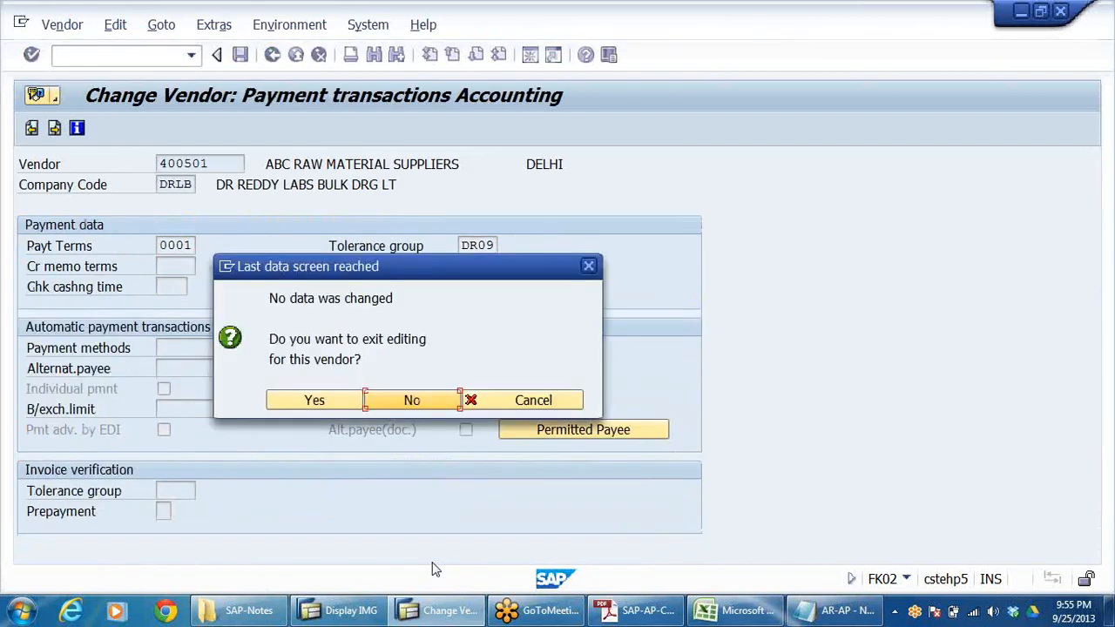
click(344, 401)
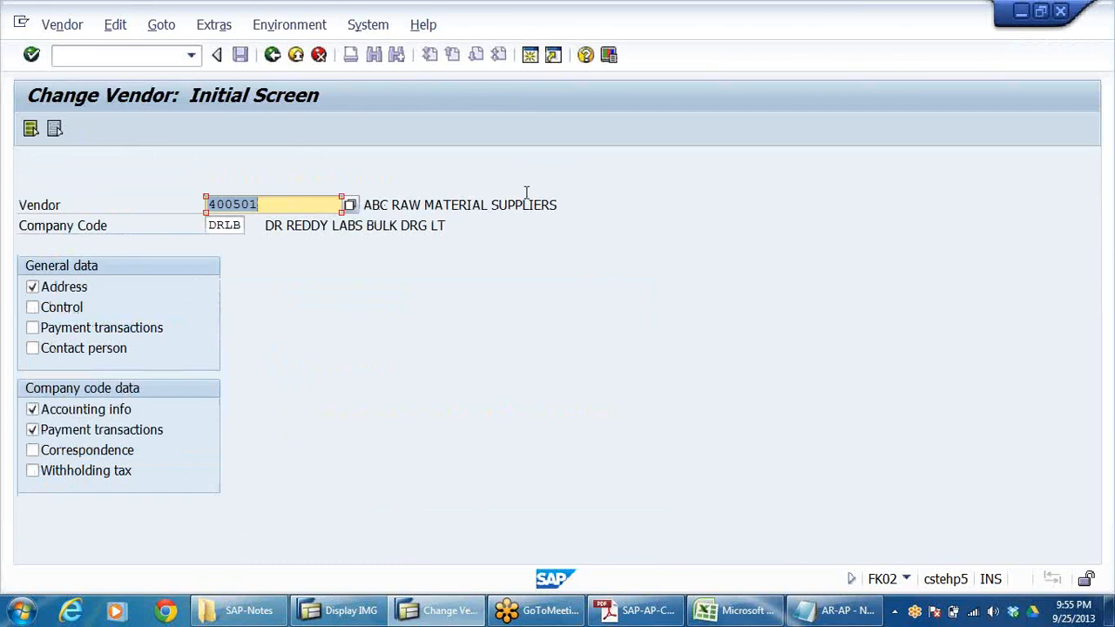
click(296, 55)
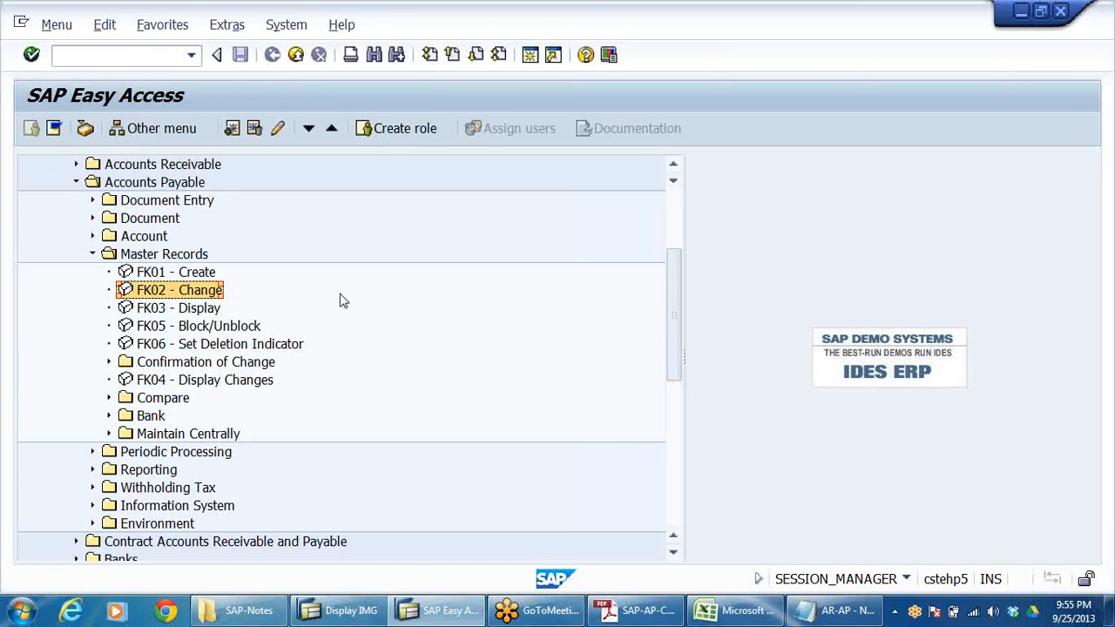
Step: Switch to the DRL_GRP workbook in Excel and open the ACCTS PAYBLS sheet
click(708, 603)
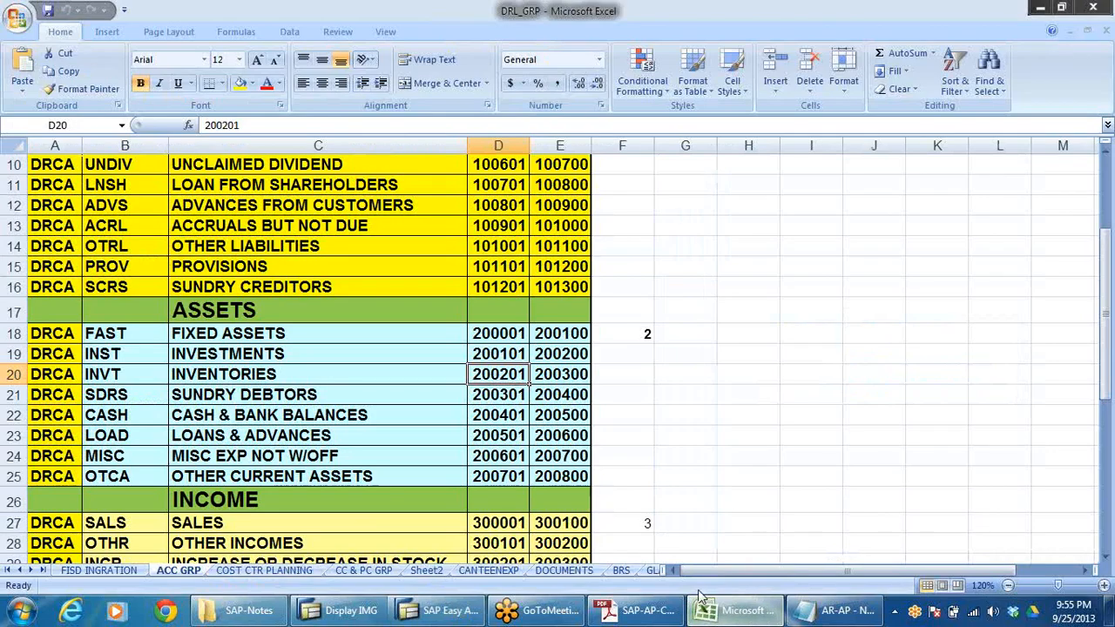
click(31, 571)
click(32, 571)
click(32, 571)
click(31, 571)
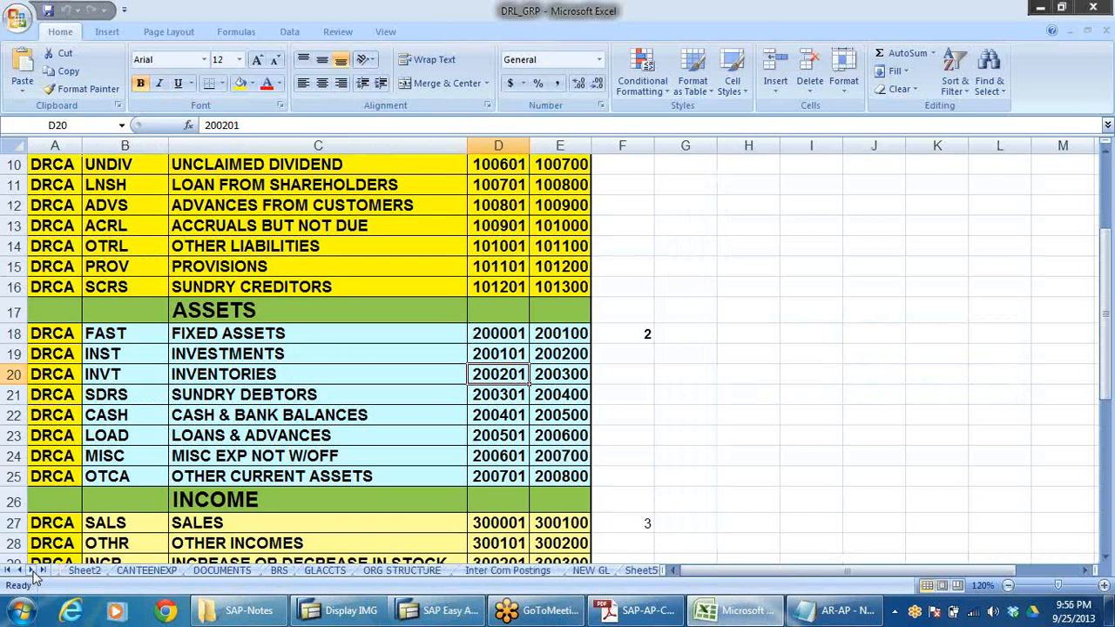
click(31, 571)
click(32, 570)
click(31, 571)
click(31, 570)
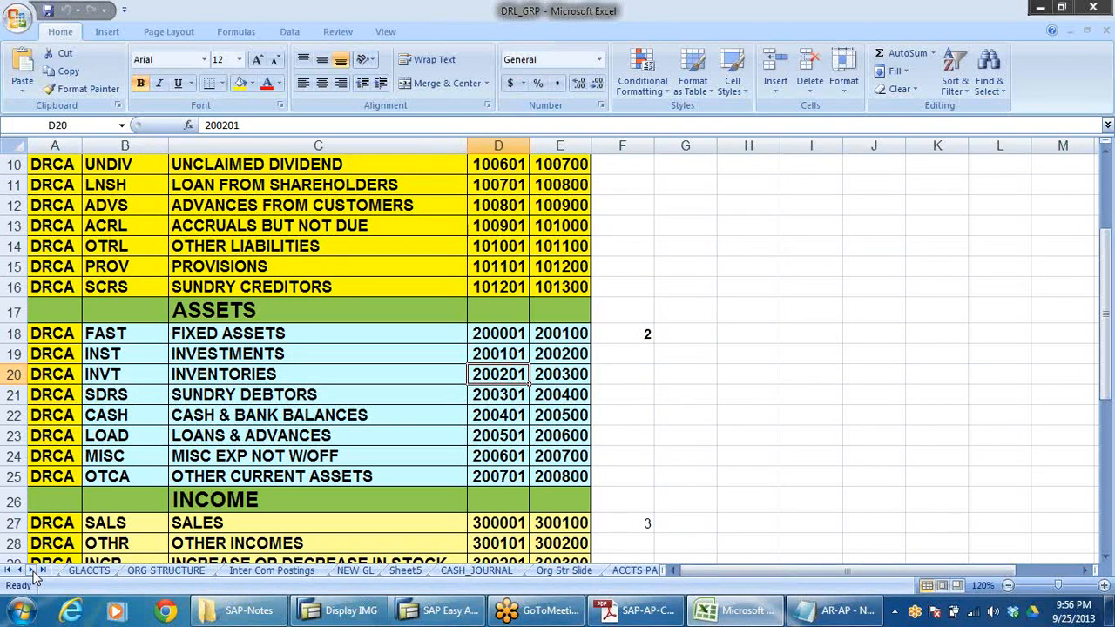
click(32, 571)
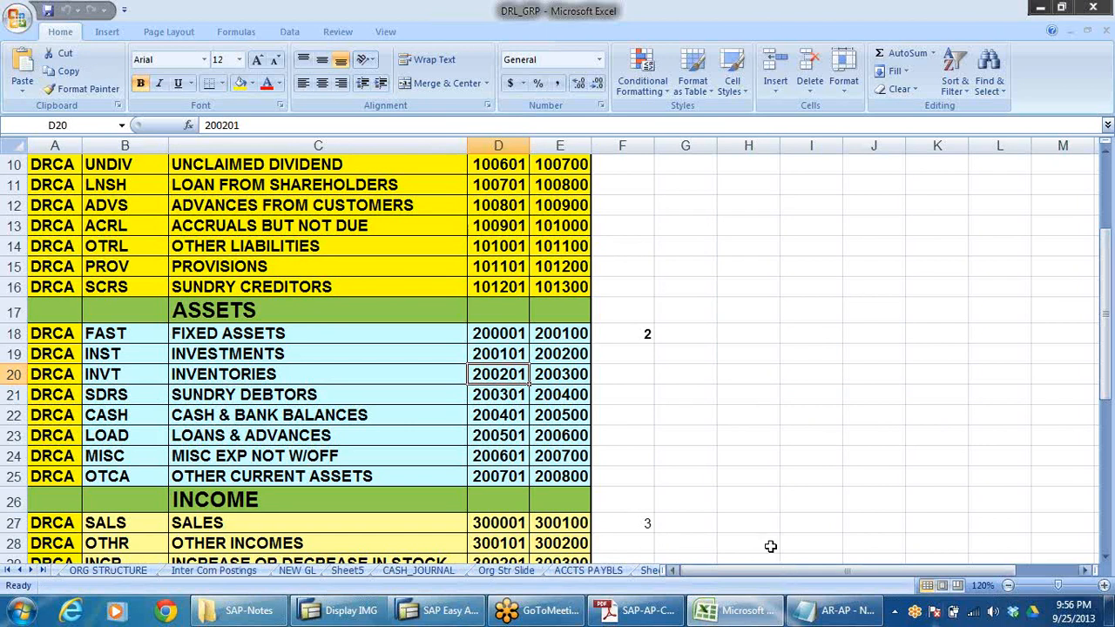
click(588, 570)
Step: Examine the accounting entries for raw material receipt (MIGO) and invoice verification (MIRO) beside the procurement cycle
scroll(672, 399, up, 2)
scroll(672, 399, up, 20)
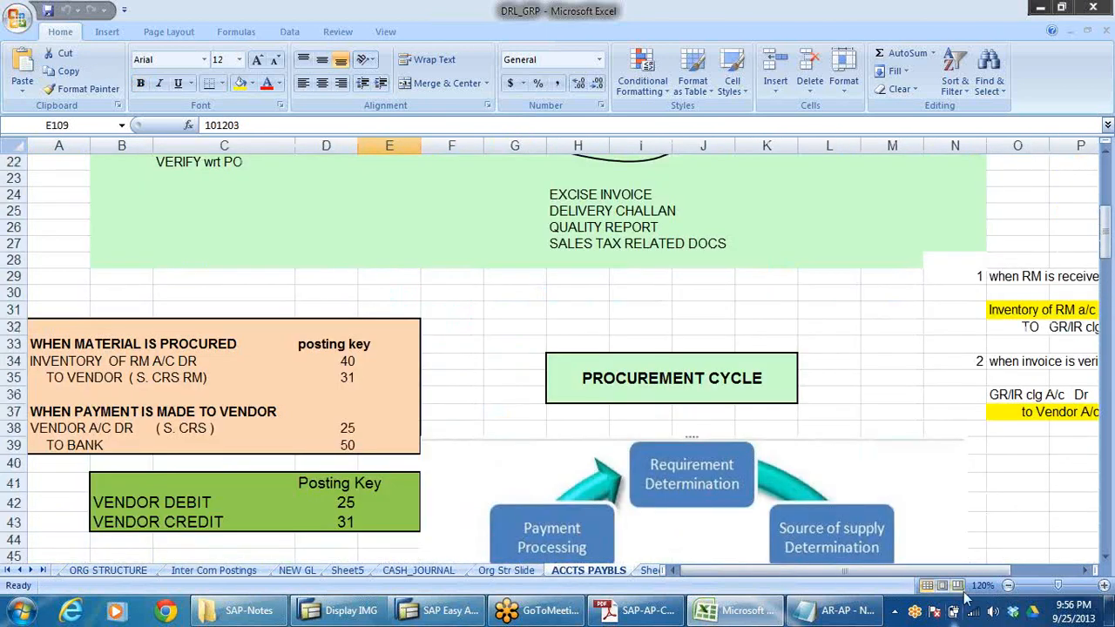
drag(994, 570, 1060, 580)
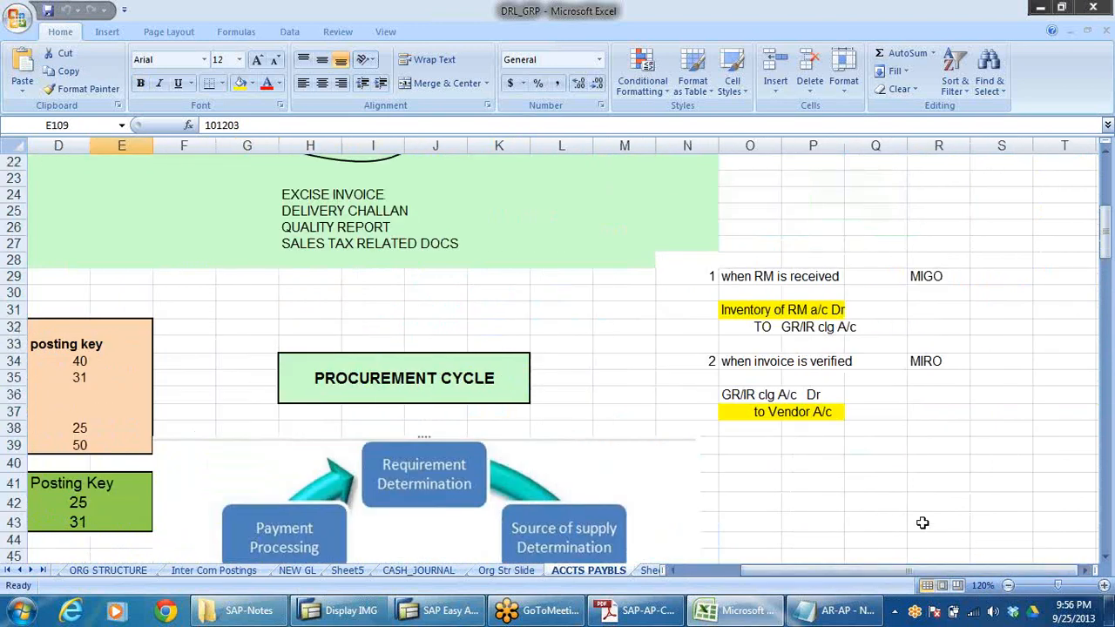
click(779, 314)
click(793, 331)
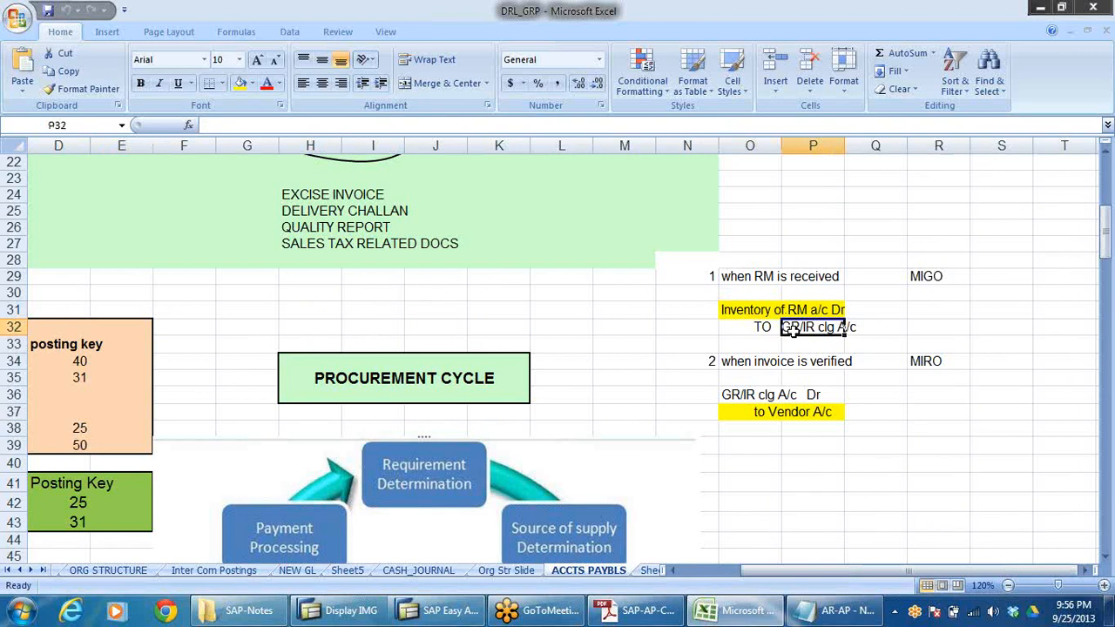
click(765, 363)
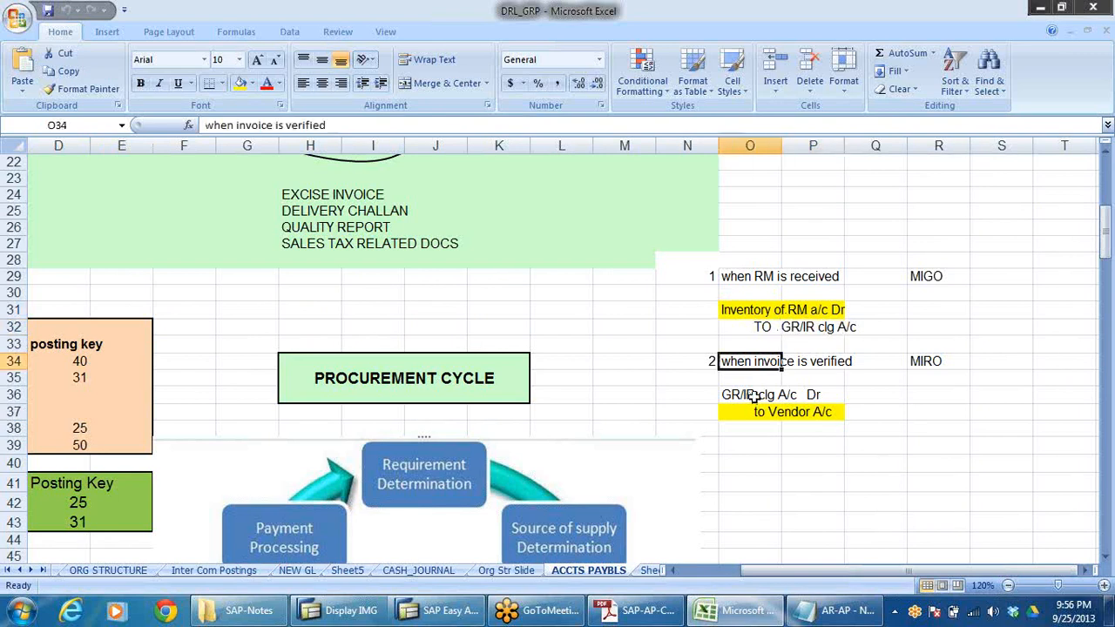
click(754, 396)
click(763, 411)
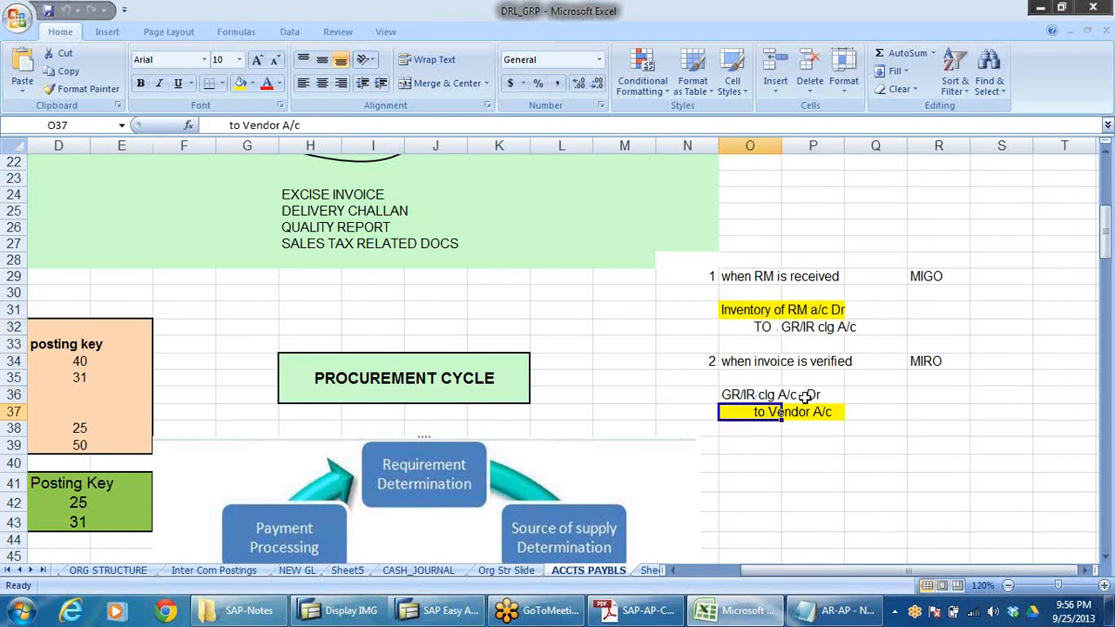
click(807, 397)
click(801, 413)
click(925, 422)
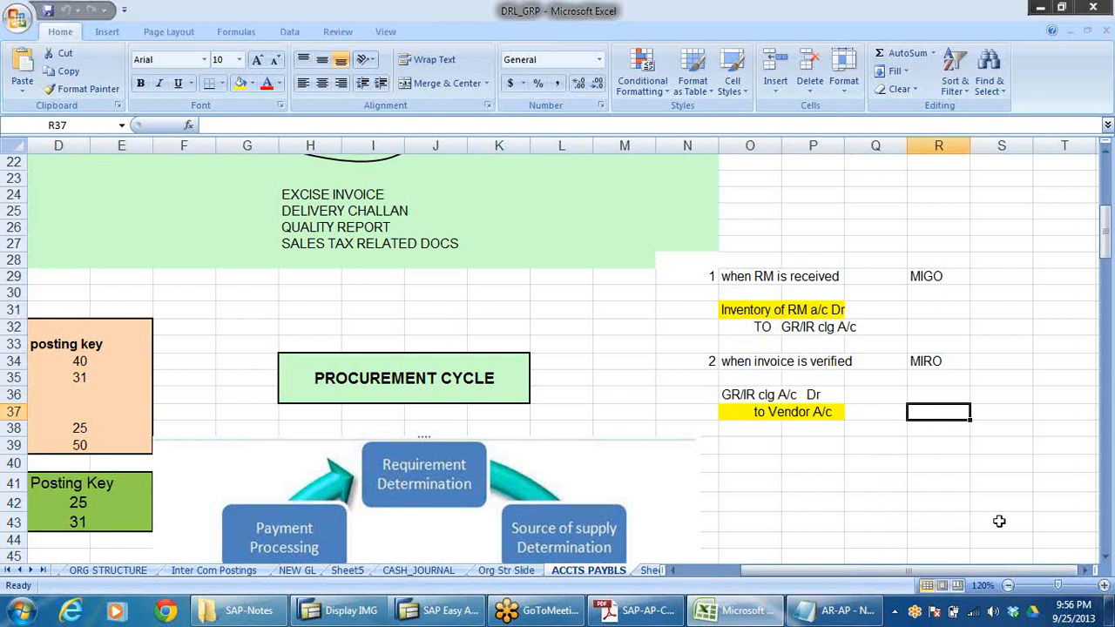
Step: Compare the highlighted inventory debit and vendor credit lines with the entry under WHEN MATERIAL IS PROCURED
click(758, 312)
drag(795, 314, 858, 315)
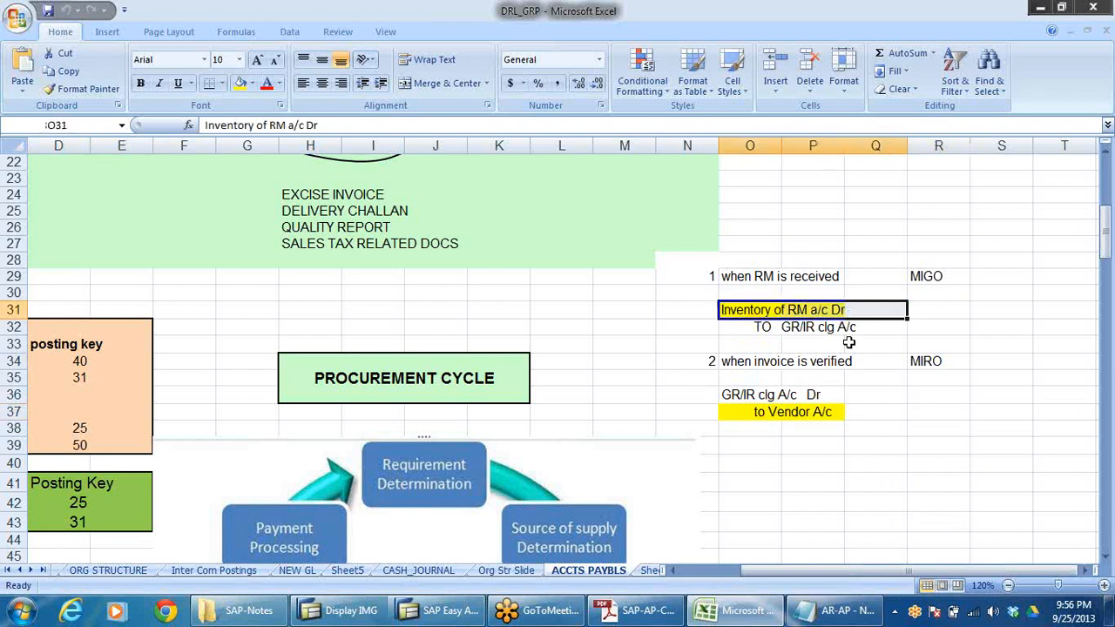
drag(746, 414, 894, 433)
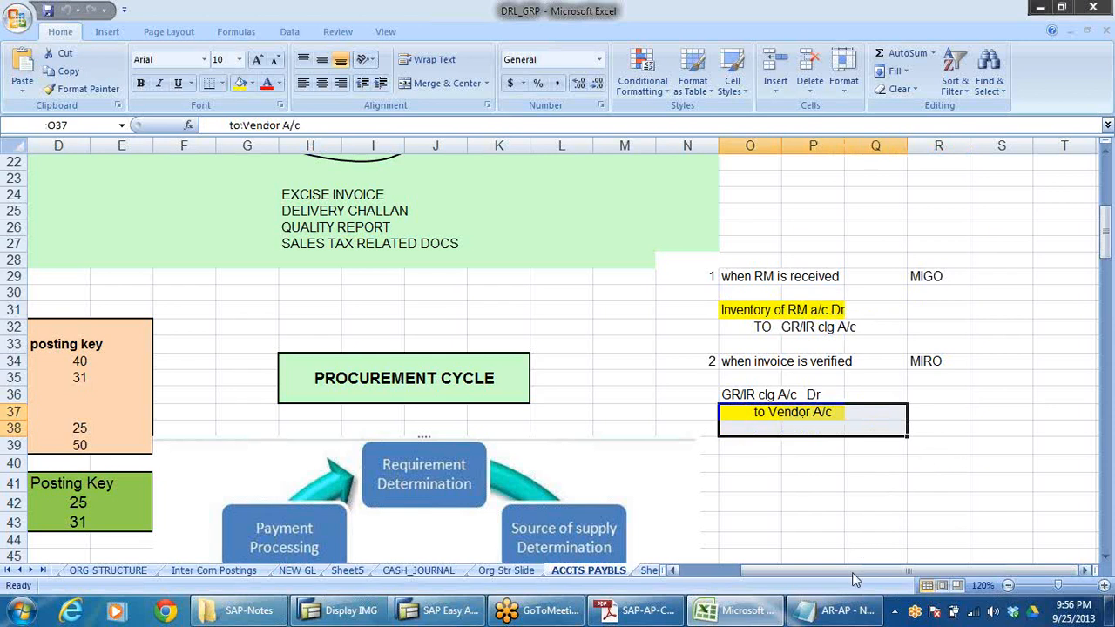
drag(855, 580, 688, 542)
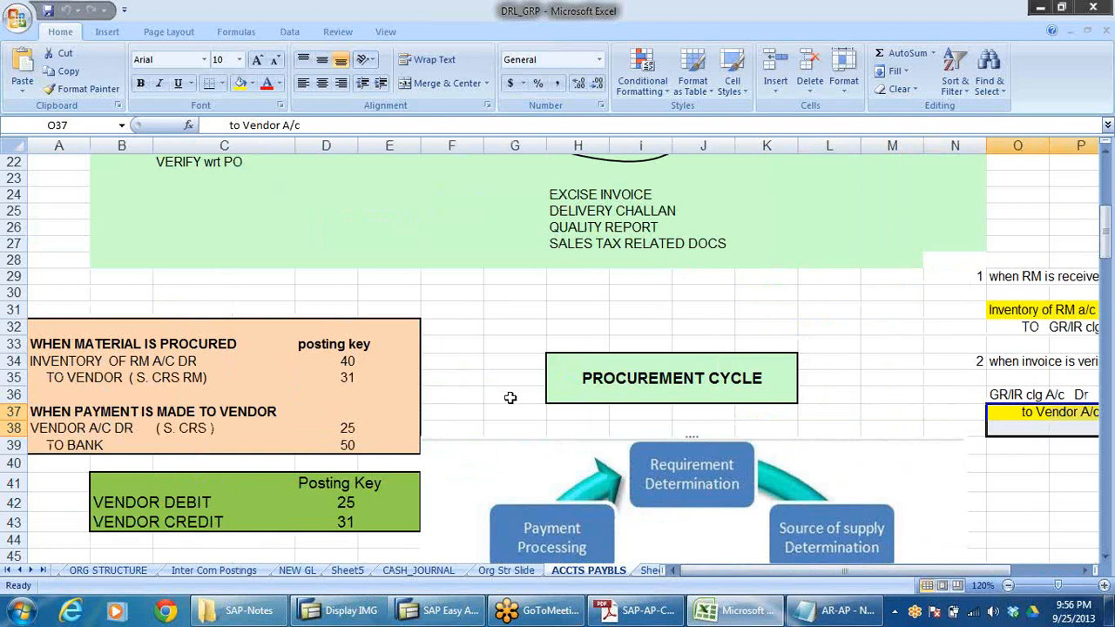
click(44, 364)
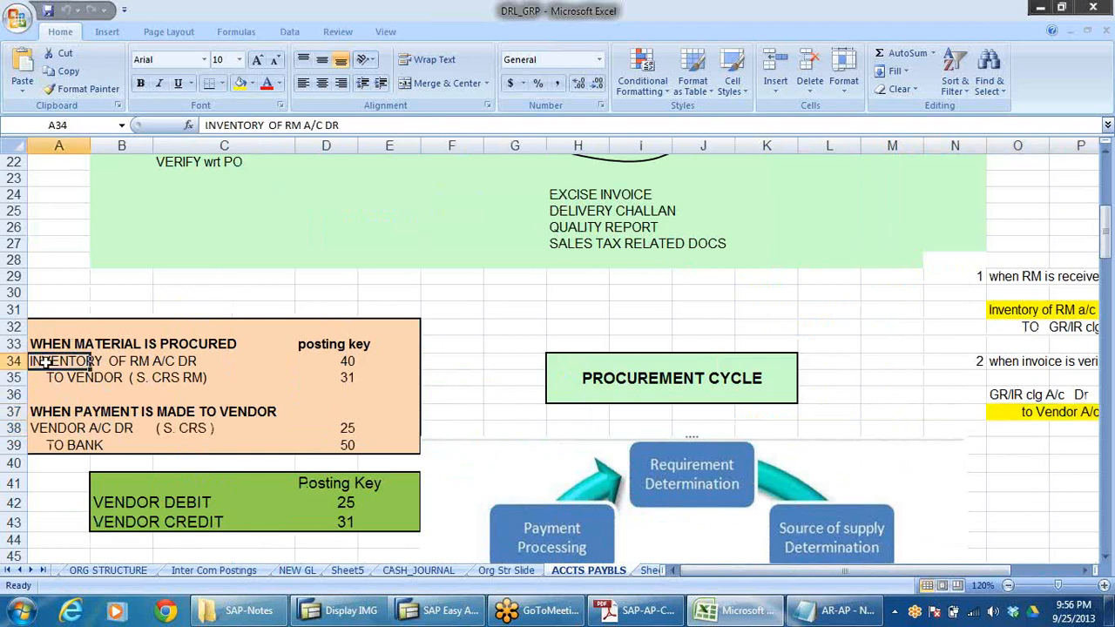
click(77, 379)
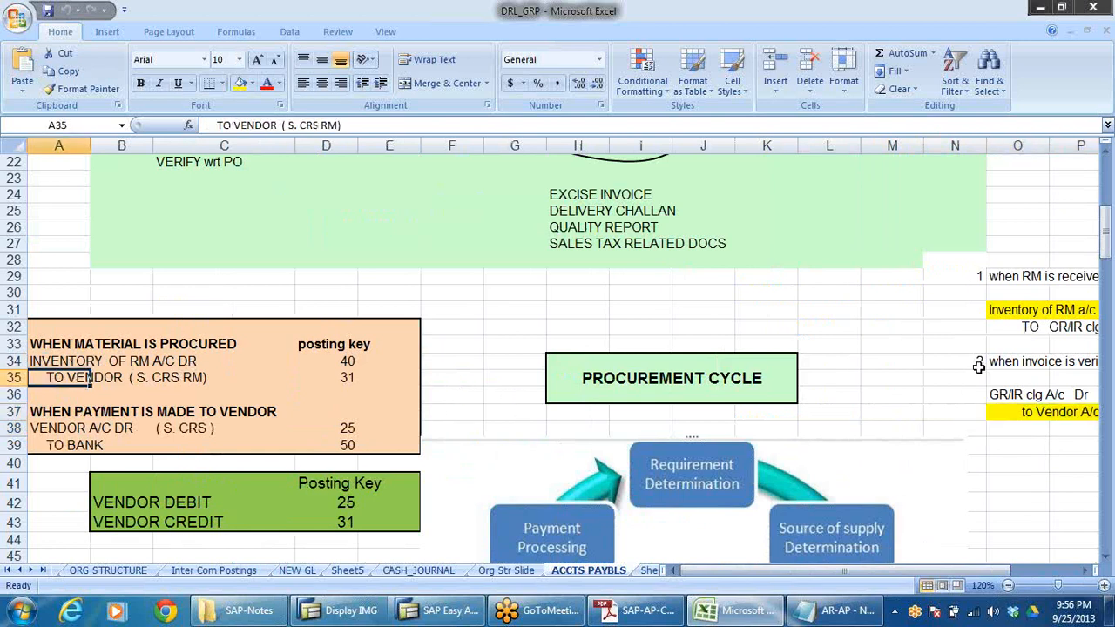
click(1015, 311)
click(1026, 417)
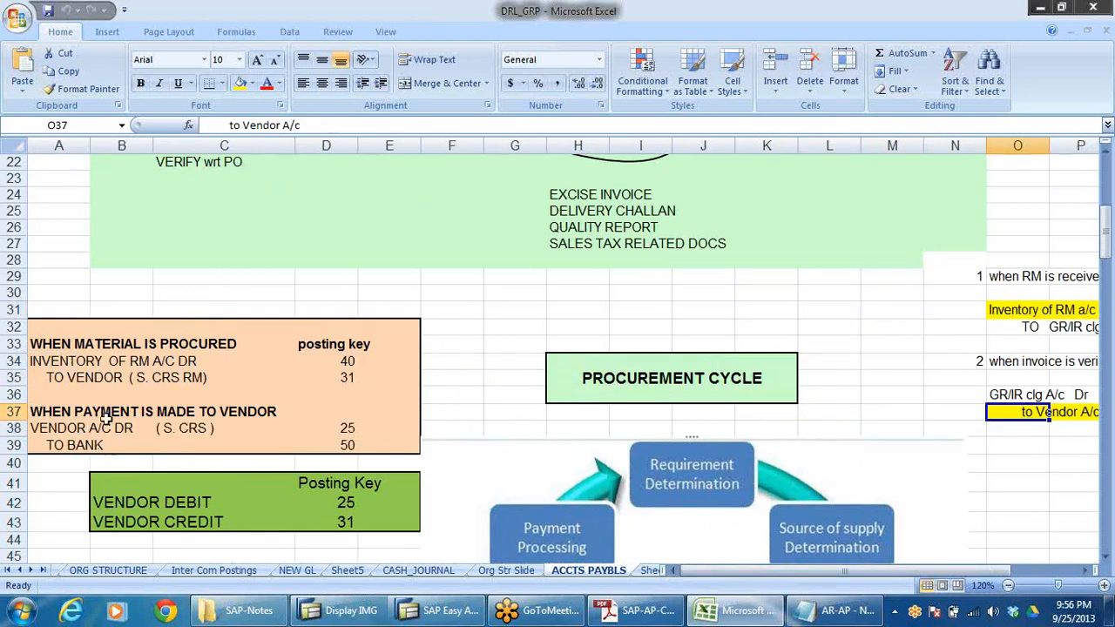
Step: Examine the vendor payment entry, the vendor debit and credit posting keys, and the procurement cycle diagram
click(81, 445)
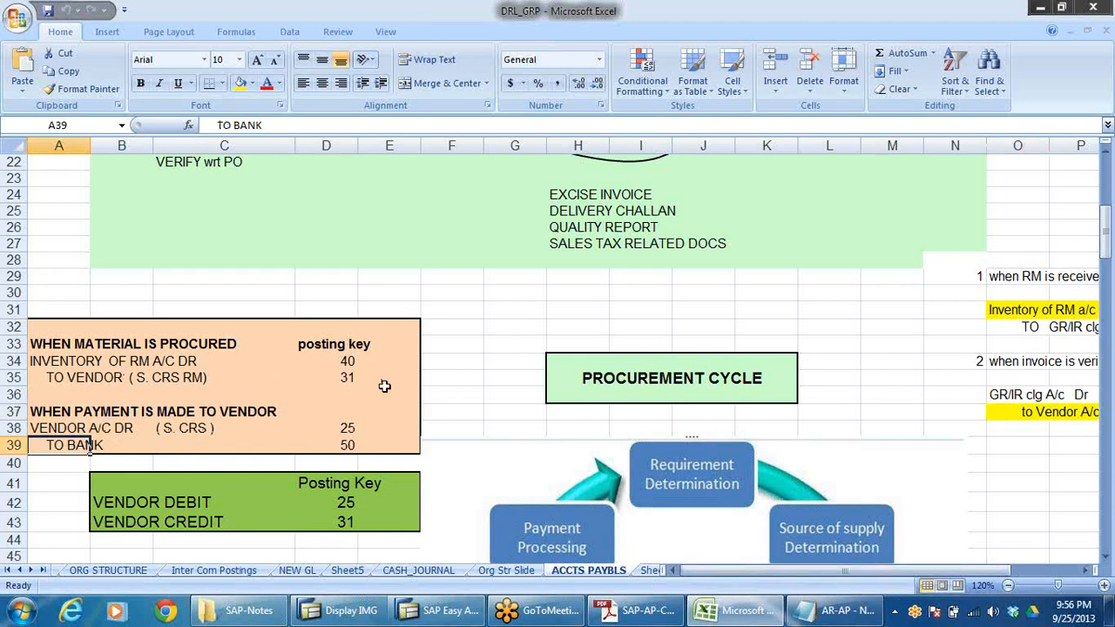
click(352, 498)
click(360, 527)
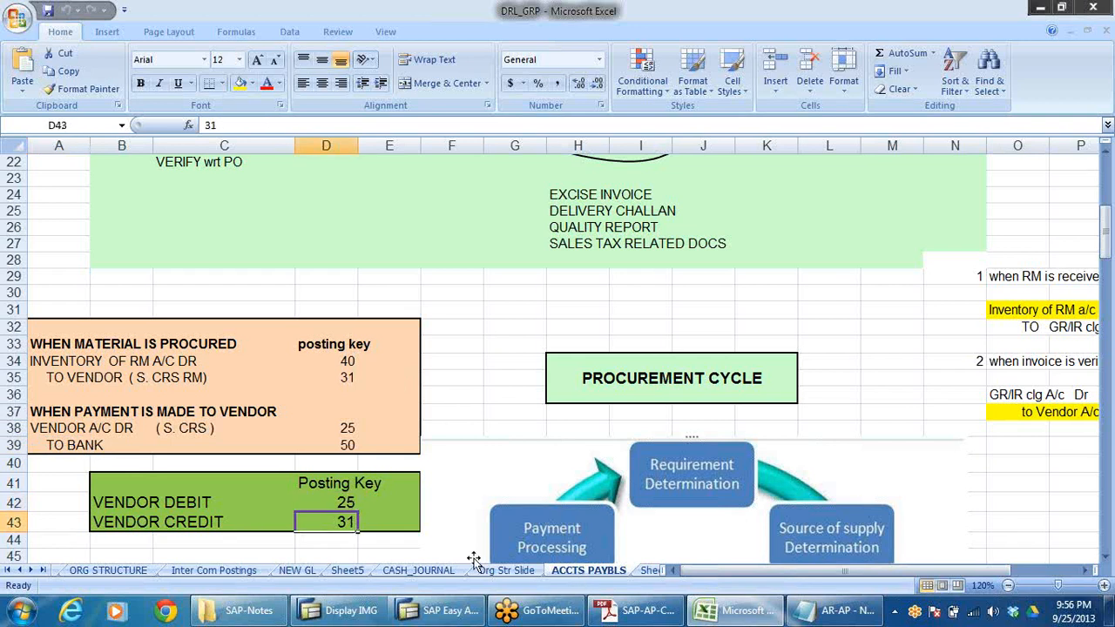
click(347, 504)
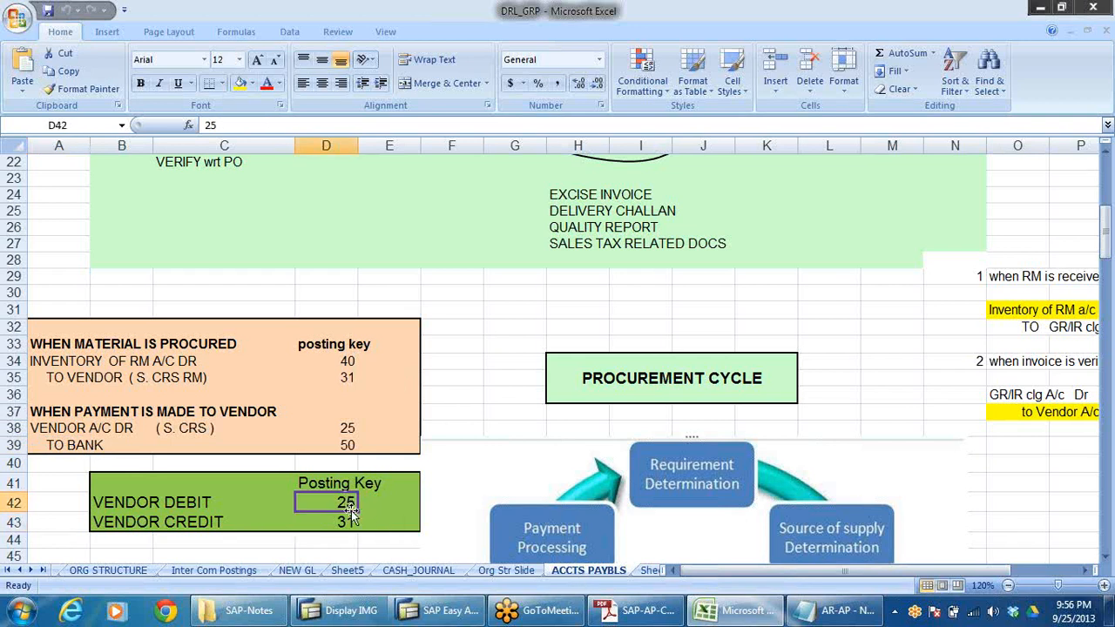
click(345, 522)
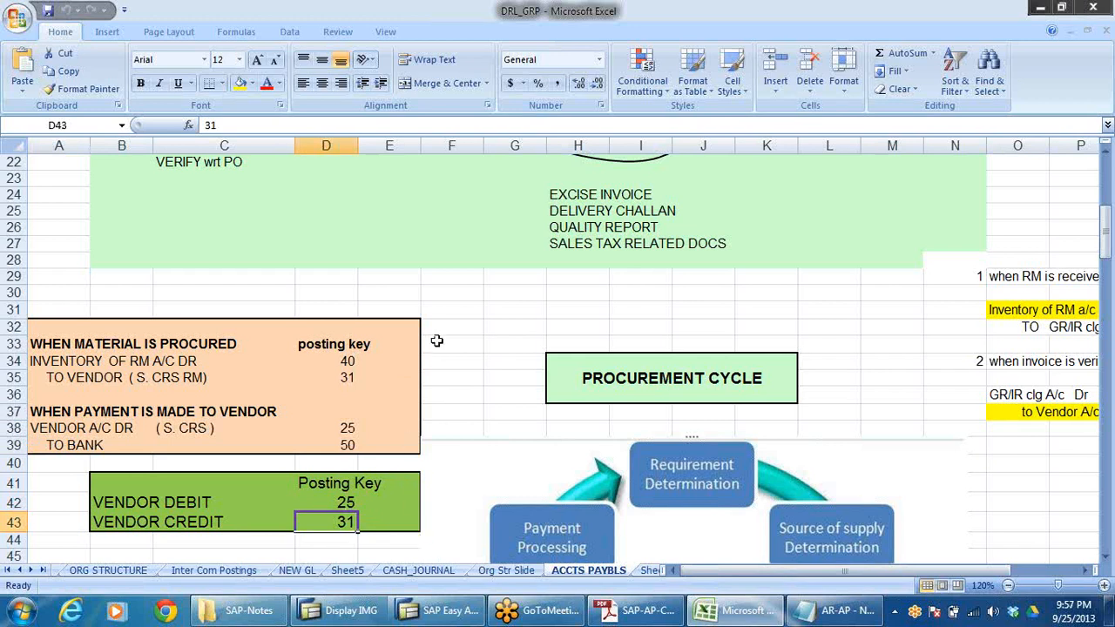
click(454, 342)
scroll(458, 340, down, 5)
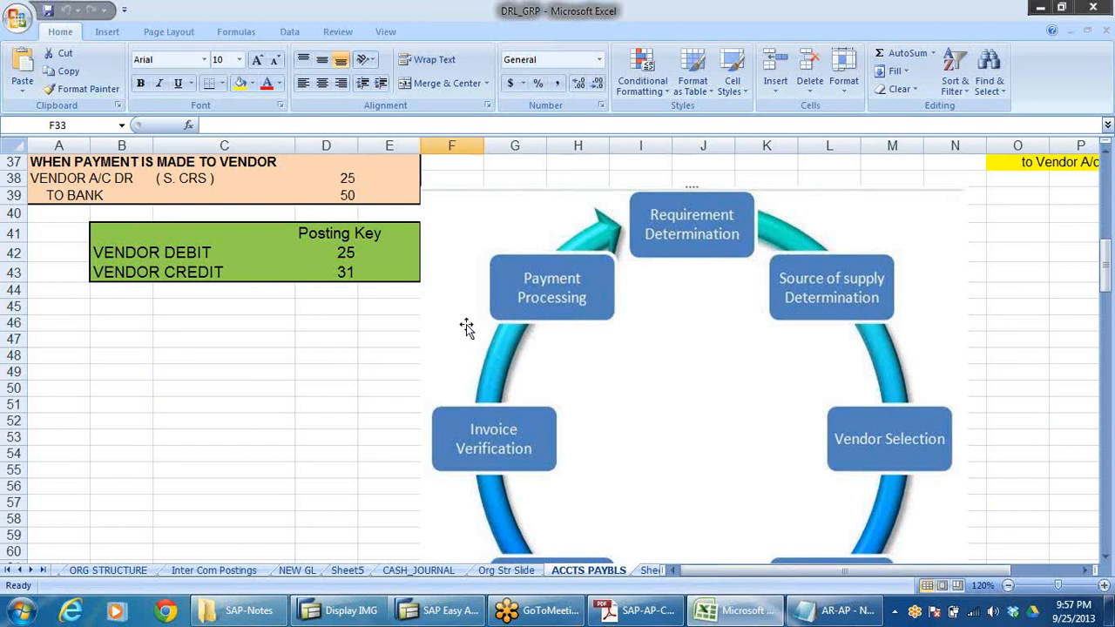
click(343, 317)
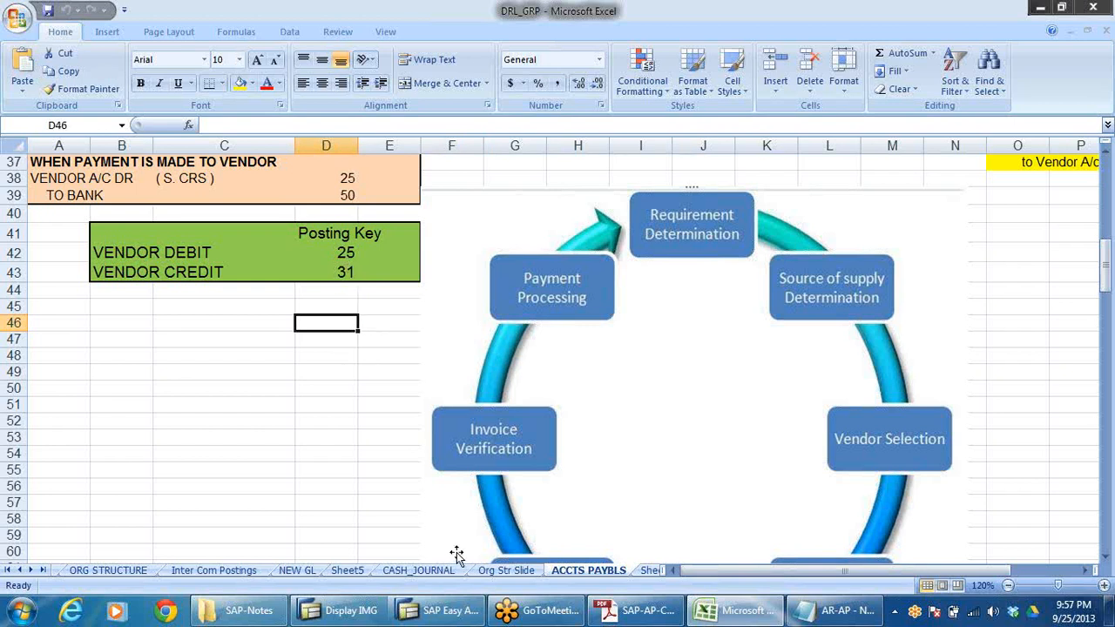
Step: Switch back to SAP, collapse Master Records, expand Document Entry under Accounts Payable, and select FB60 - Invoice
click(444, 610)
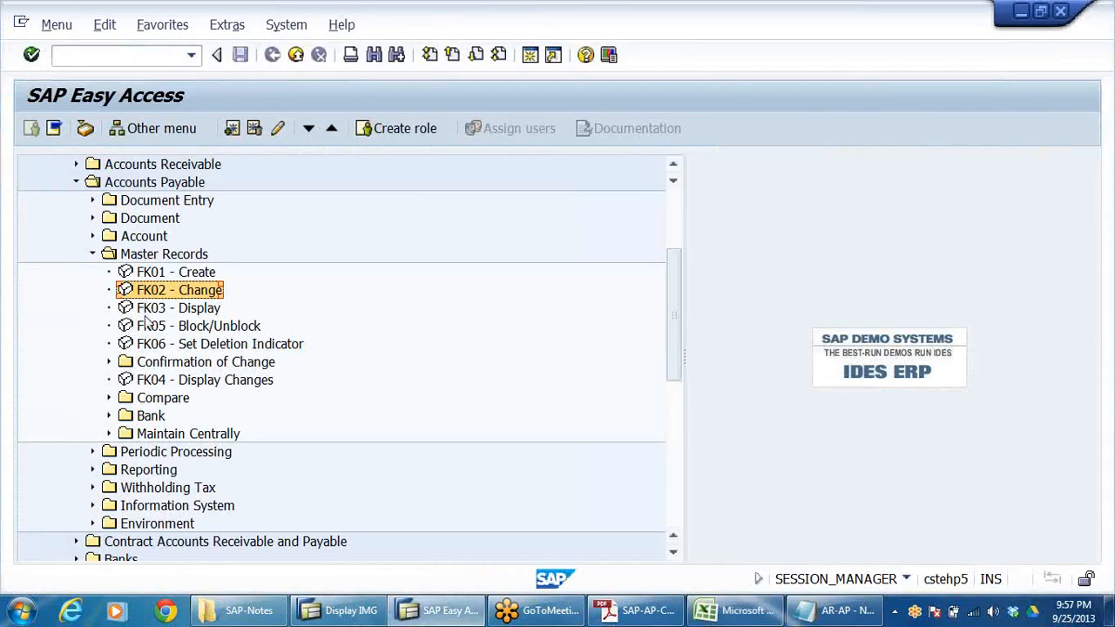
click(93, 254)
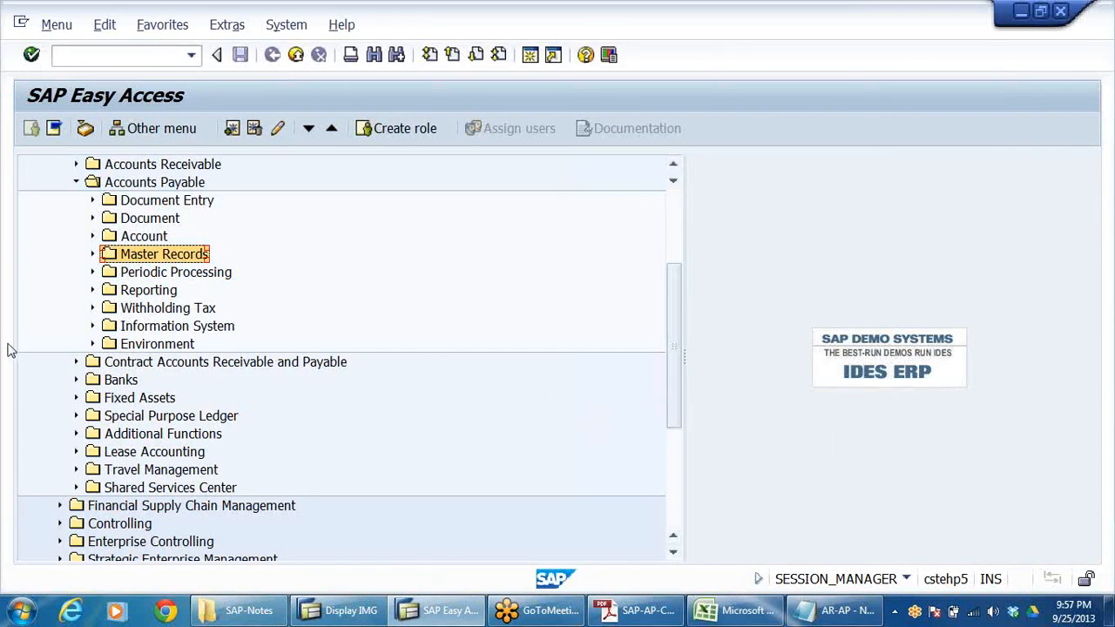
scroll(381, 329, up, 1)
click(206, 254)
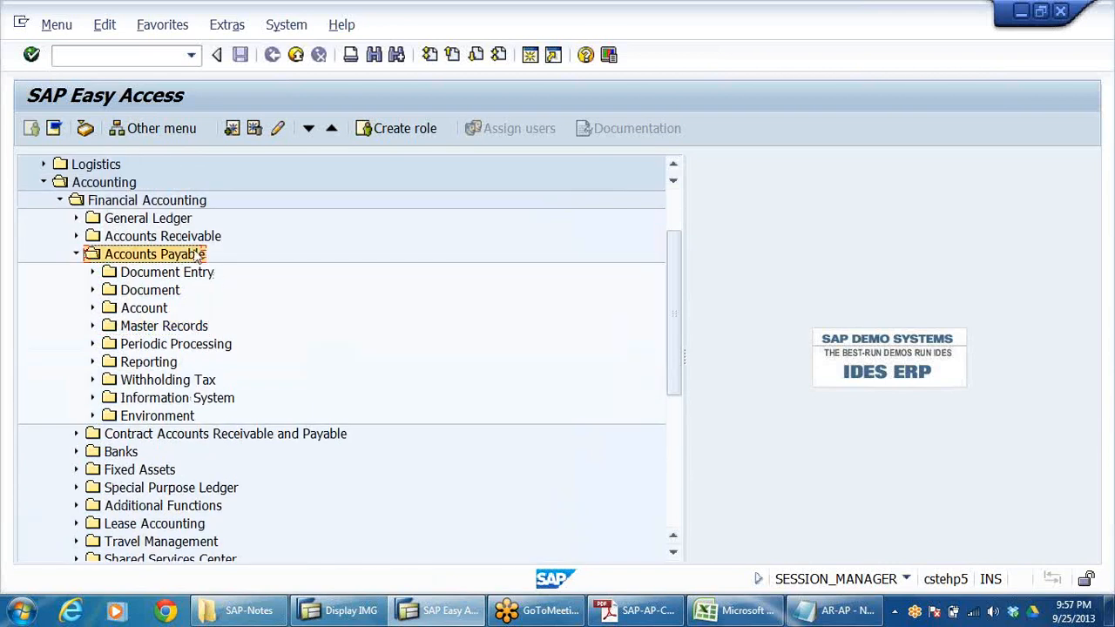
click(178, 273)
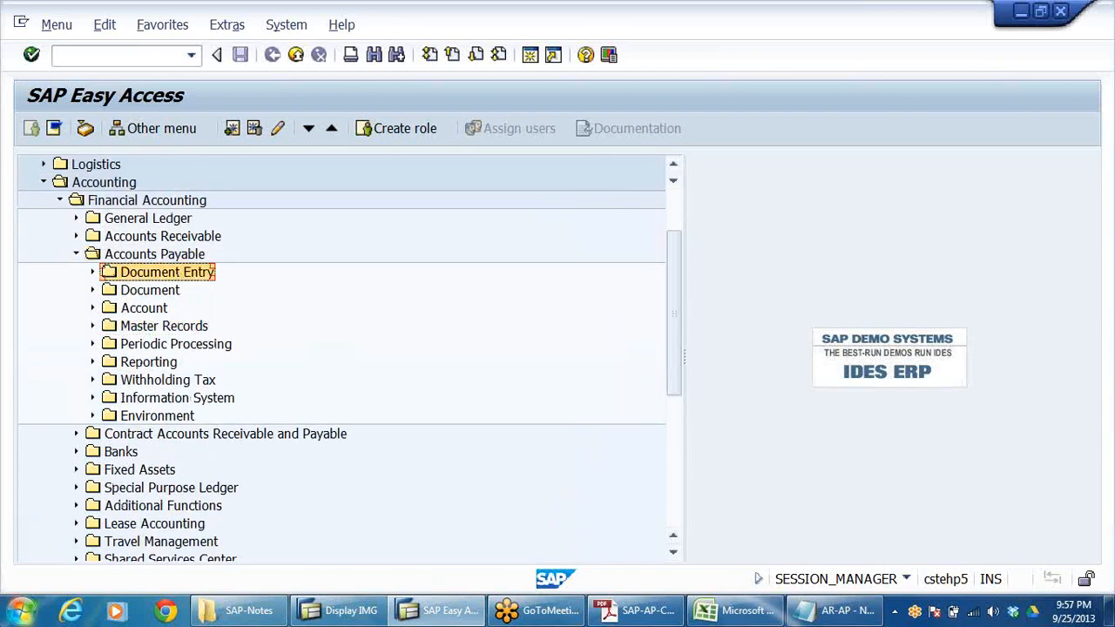
key(Right)
key(Down)
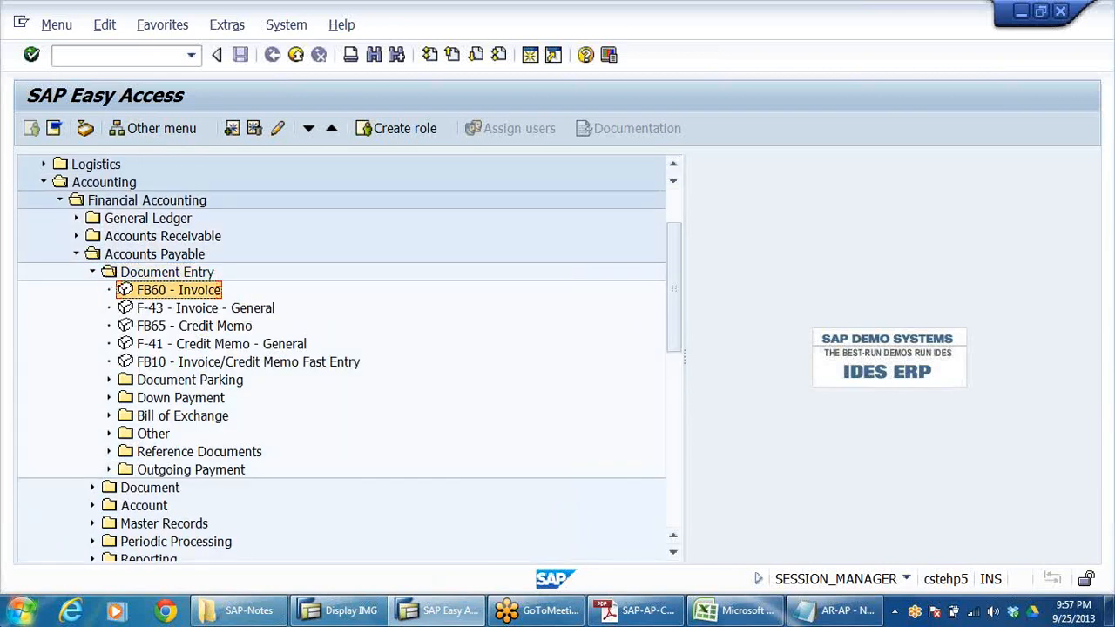
Step: Compare Accounts Payable transactions FB60 and F-43 with General Ledger transactions FB50 and F-02, and collapse the General Ledger folder
key(Down)
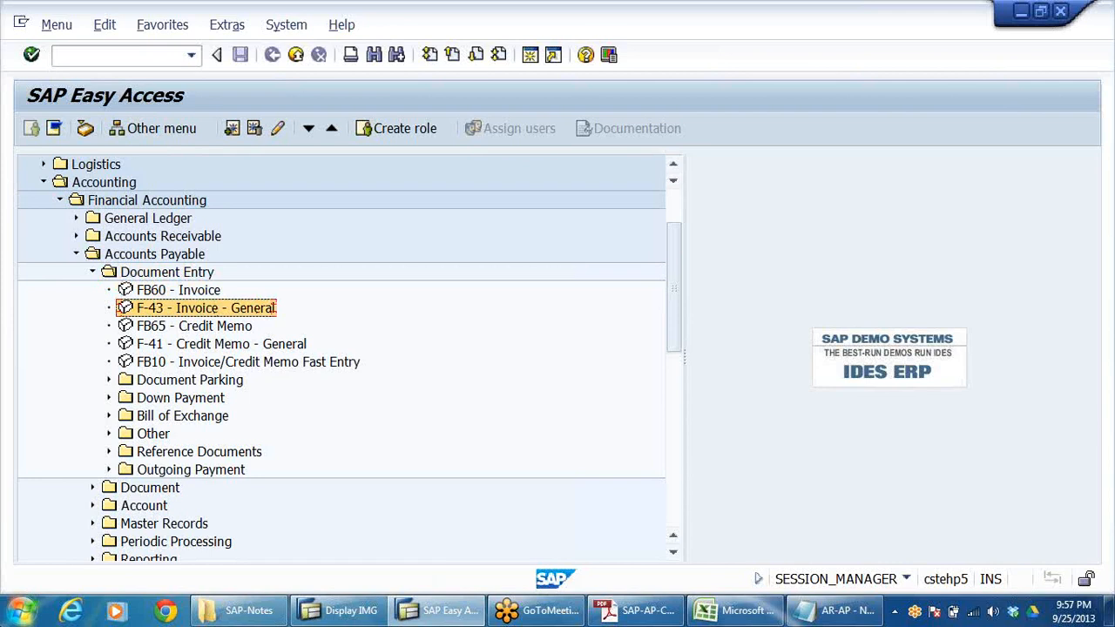
key(Up)
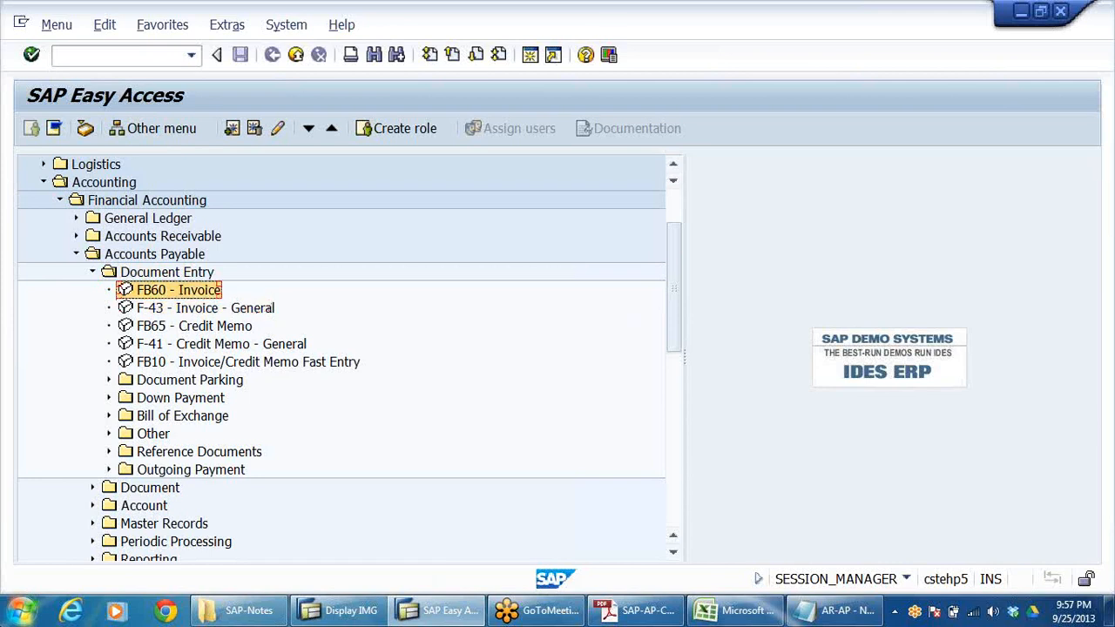
click(78, 218)
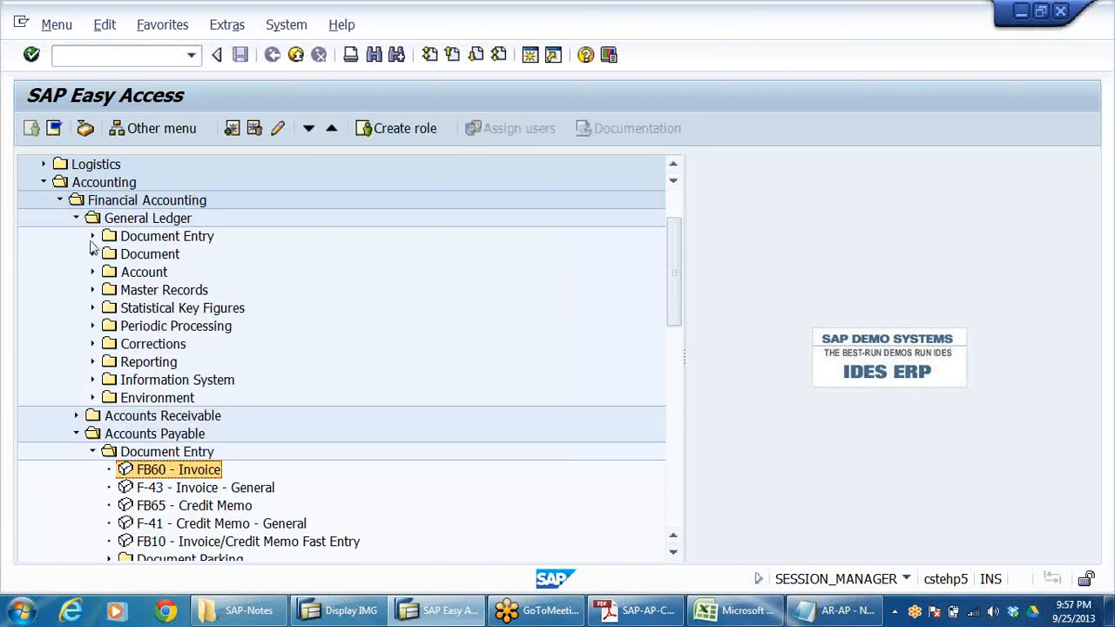
click(92, 236)
click(171, 258)
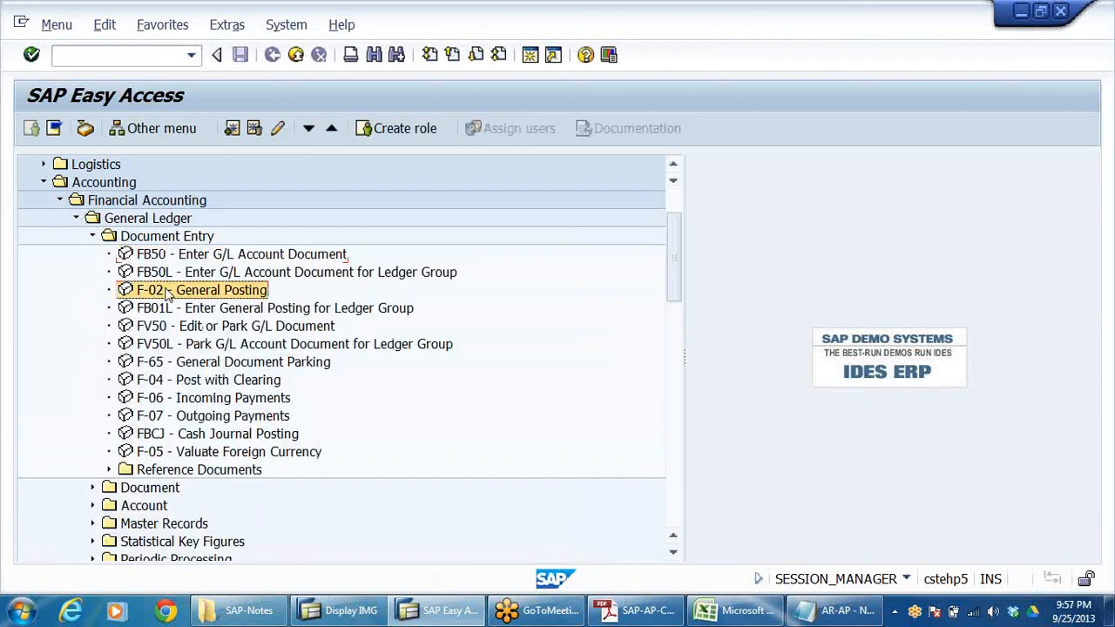
click(171, 292)
scroll(379, 325, down, 3)
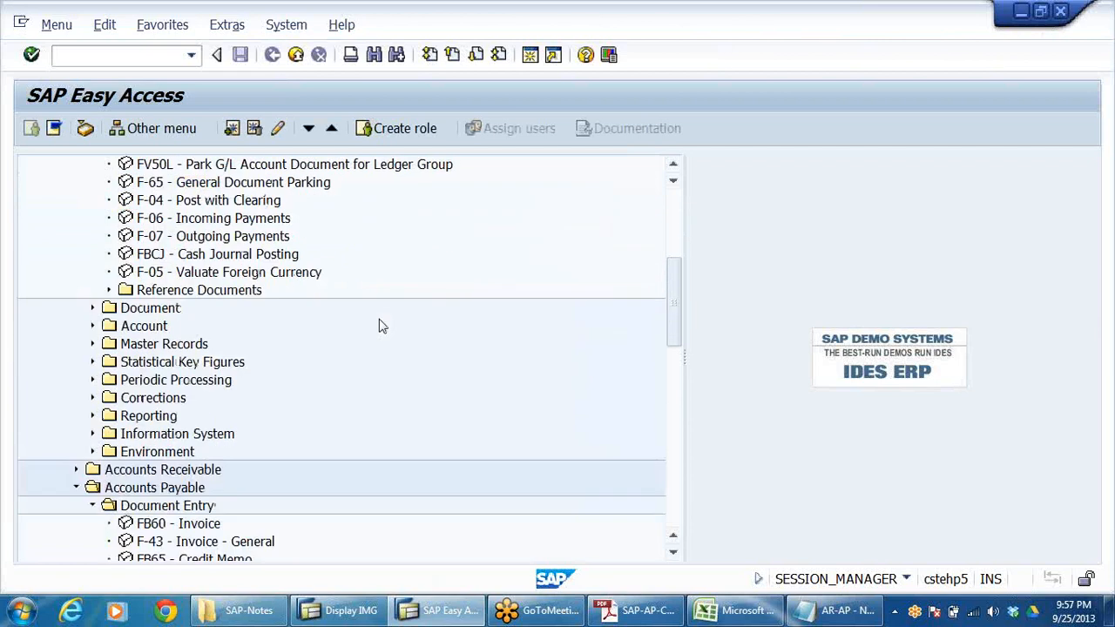
scroll(379, 325, up, 3)
click(92, 201)
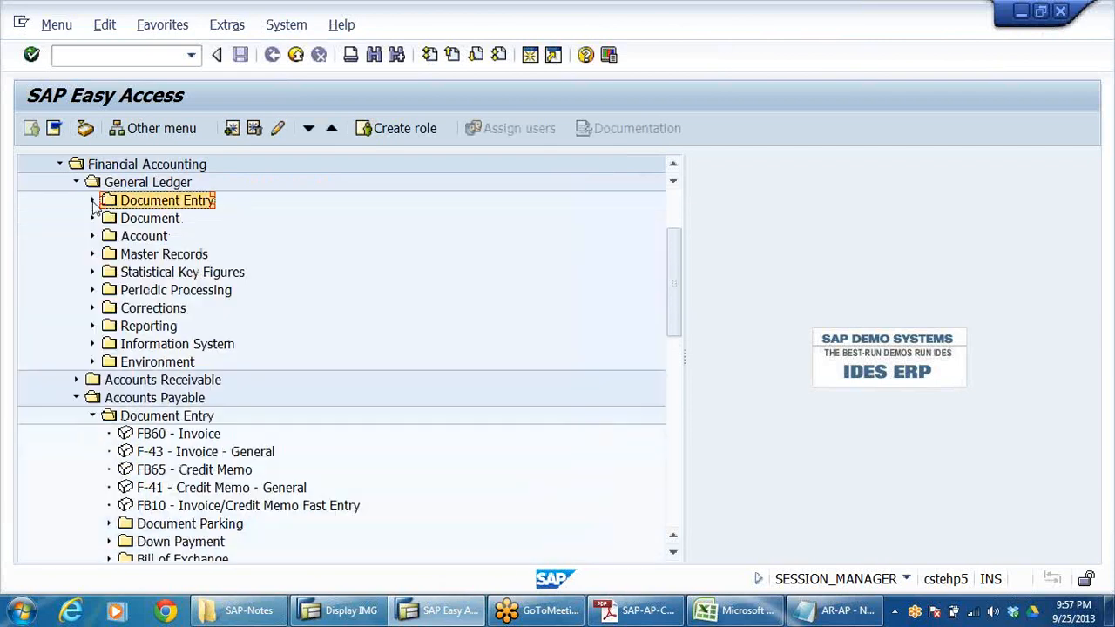
click(76, 182)
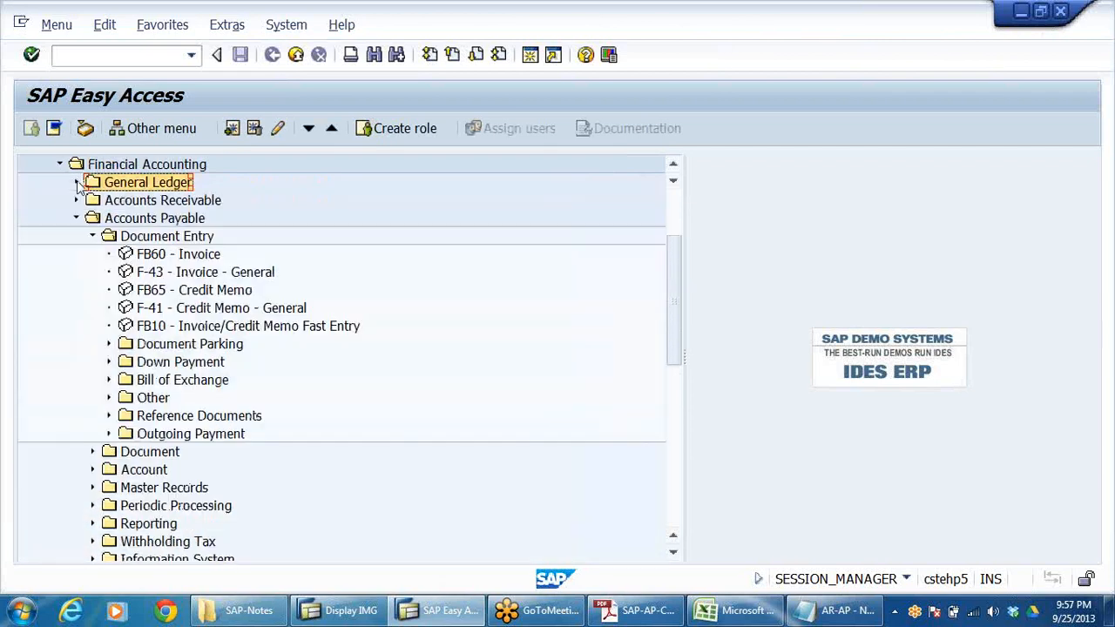
Step: Expand Document Entry under Accounts Receivable and start the customer invoice transaction FB70 - Invoice
click(76, 200)
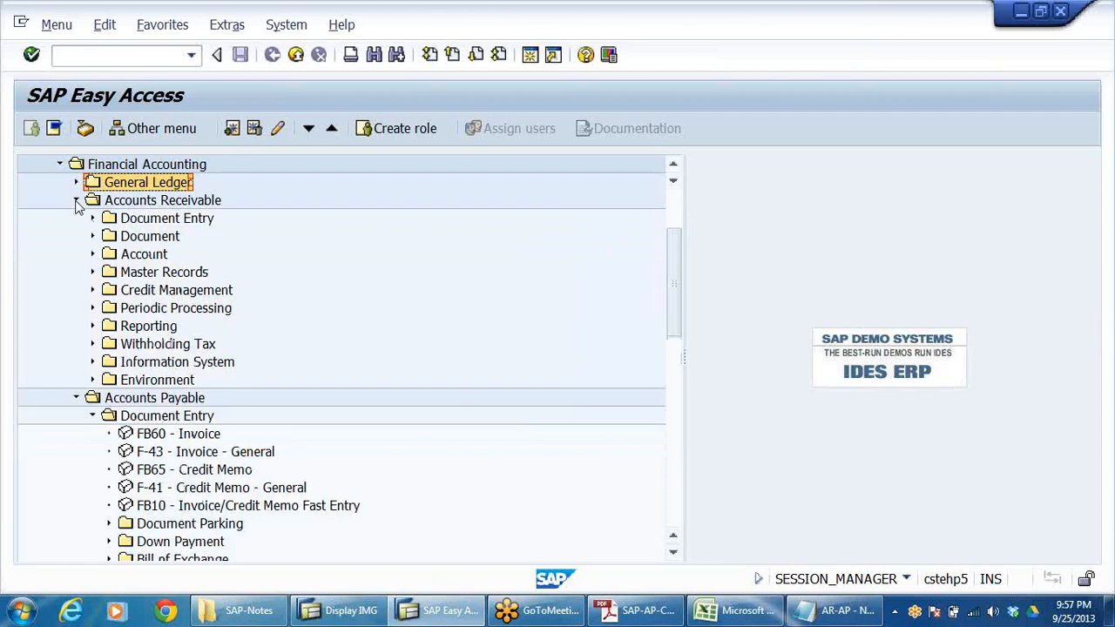
click(92, 218)
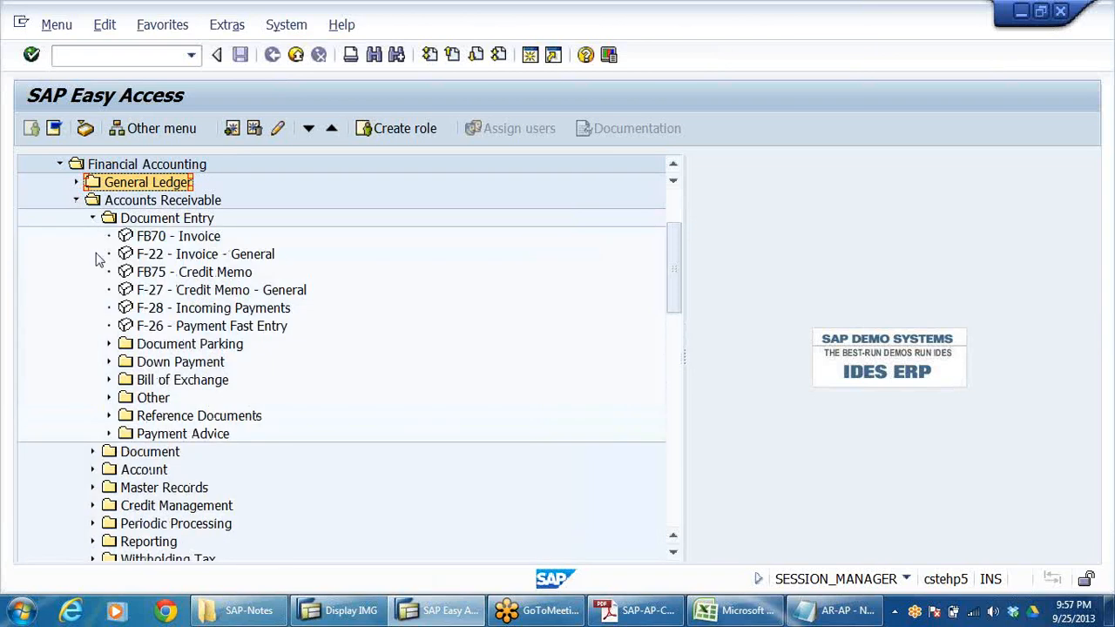
click(161, 239)
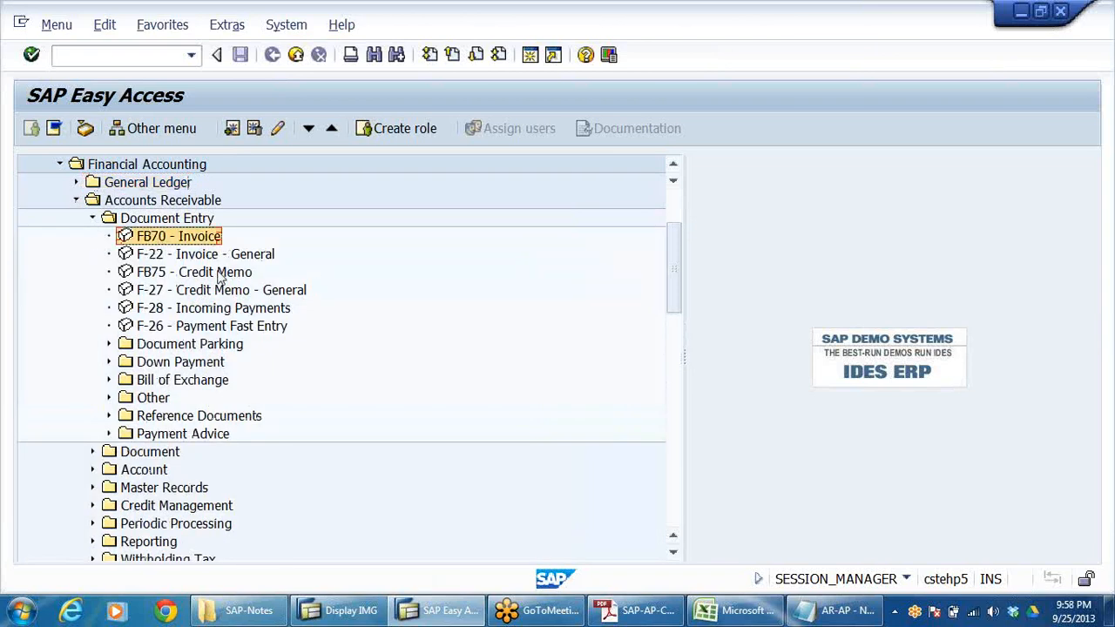
click(155, 256)
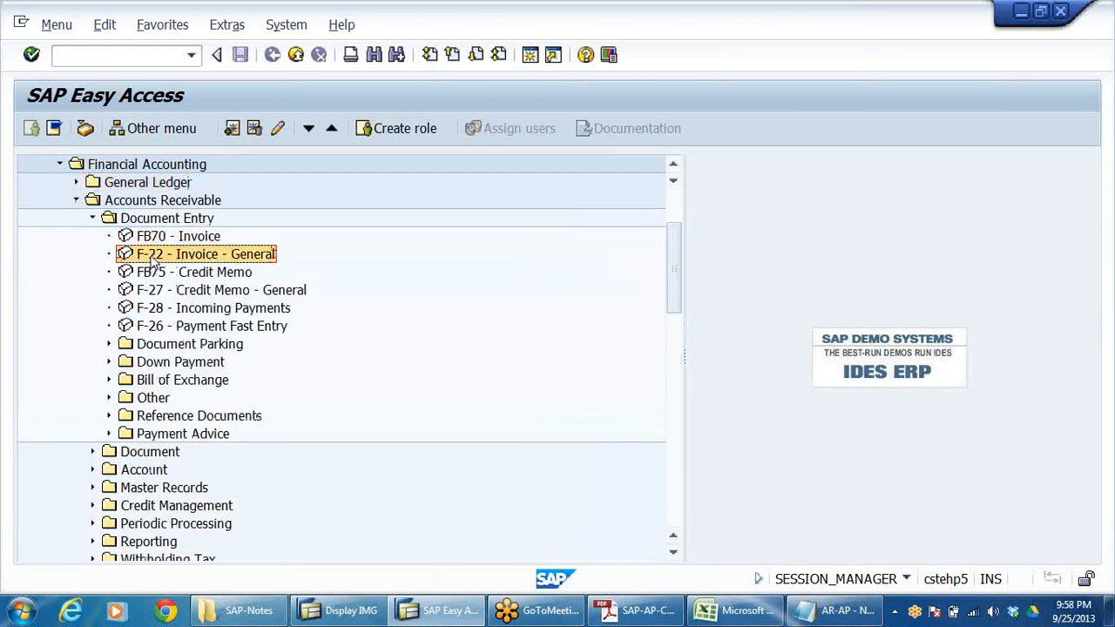
click(161, 239)
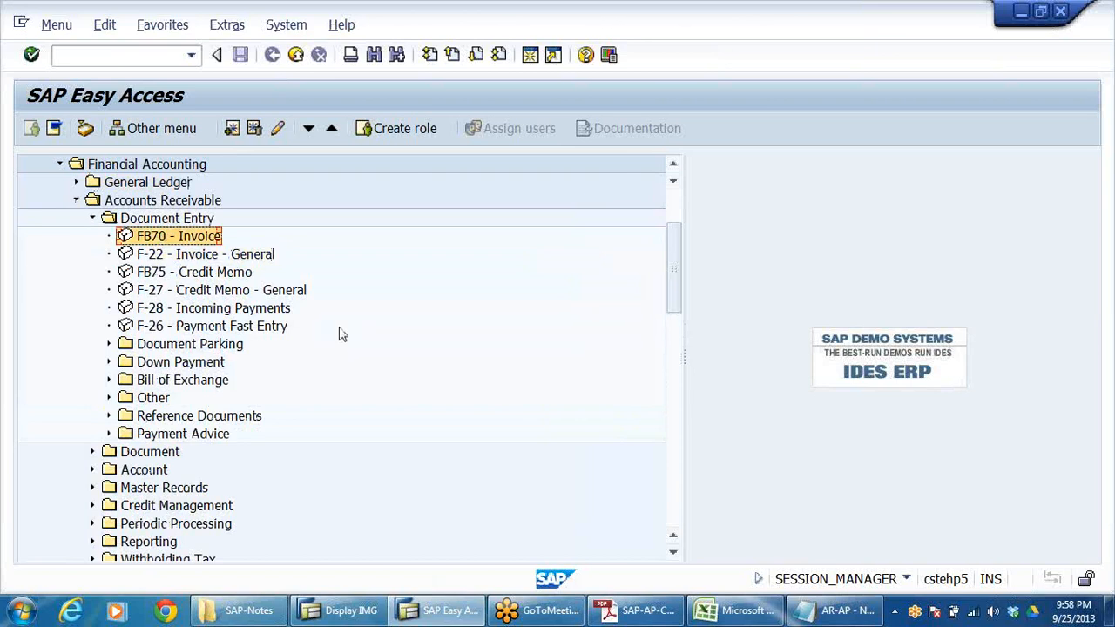
double_click(160, 239)
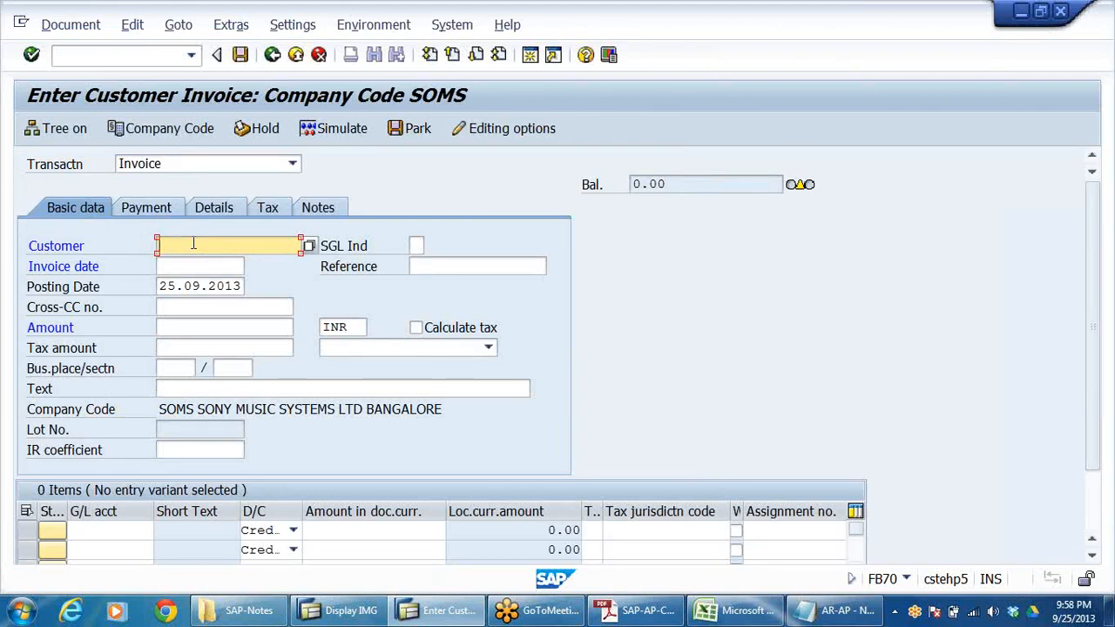
click(105, 529)
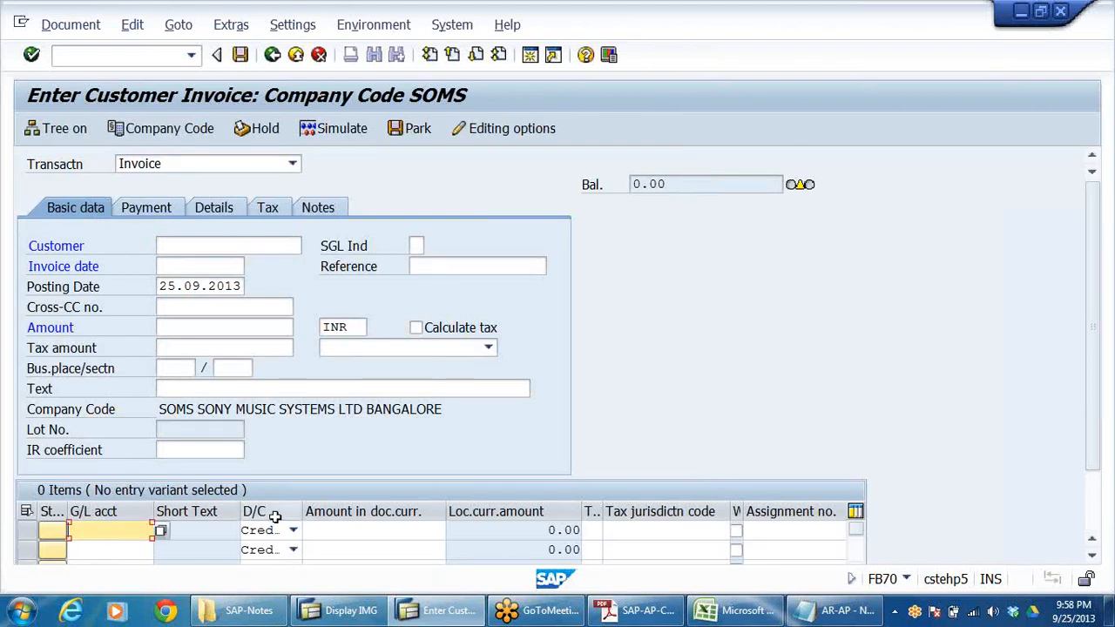
click(159, 246)
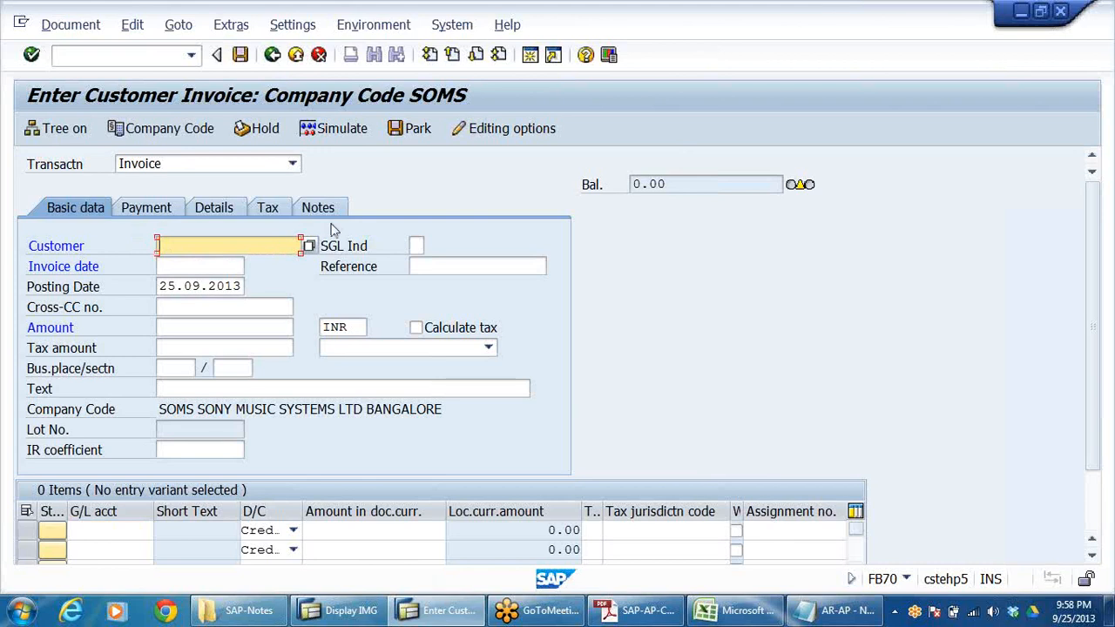
click(309, 246)
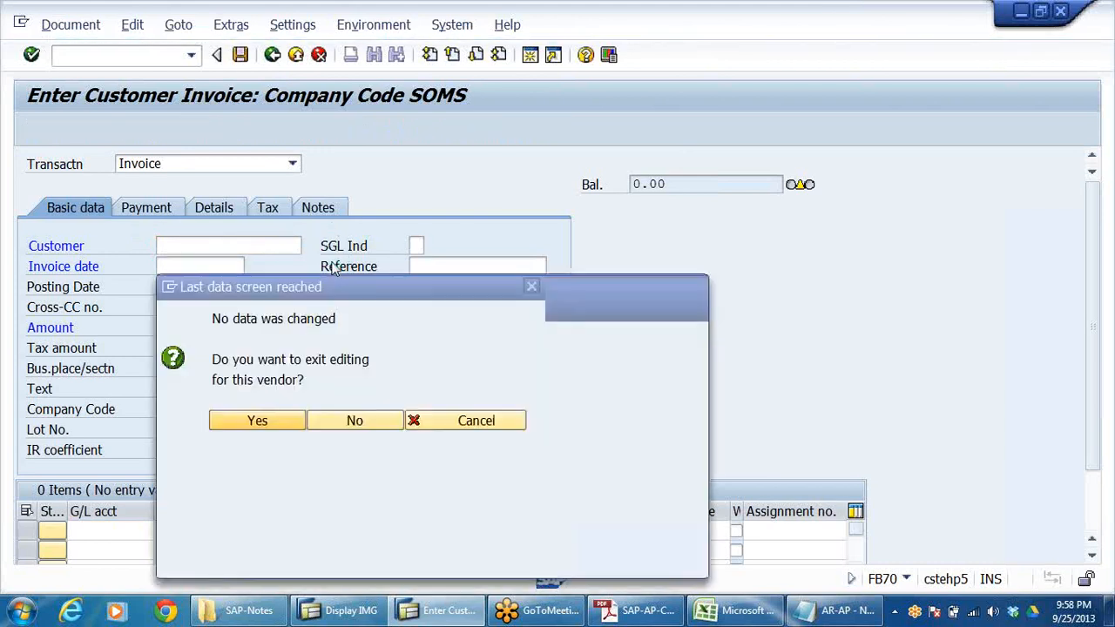
click(642, 560)
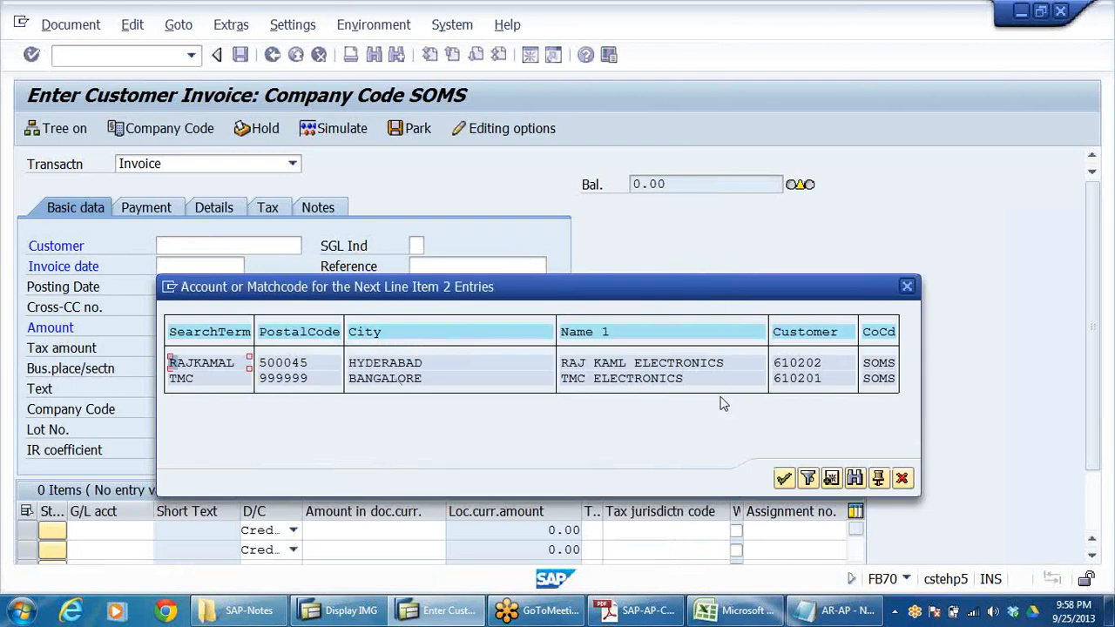
double_click(661, 379)
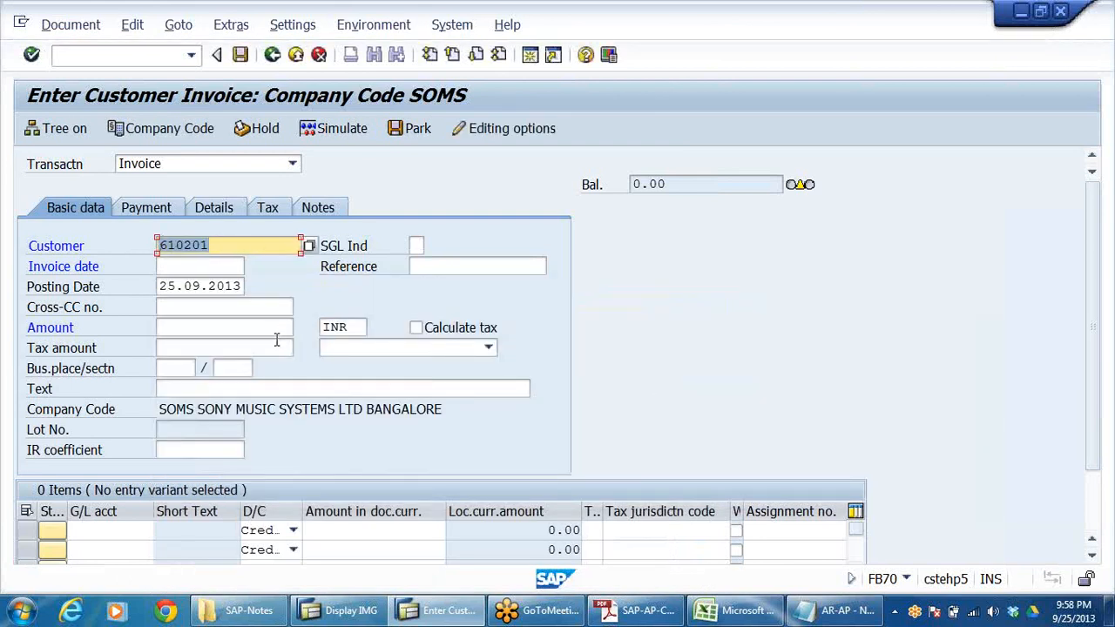
key(Return)
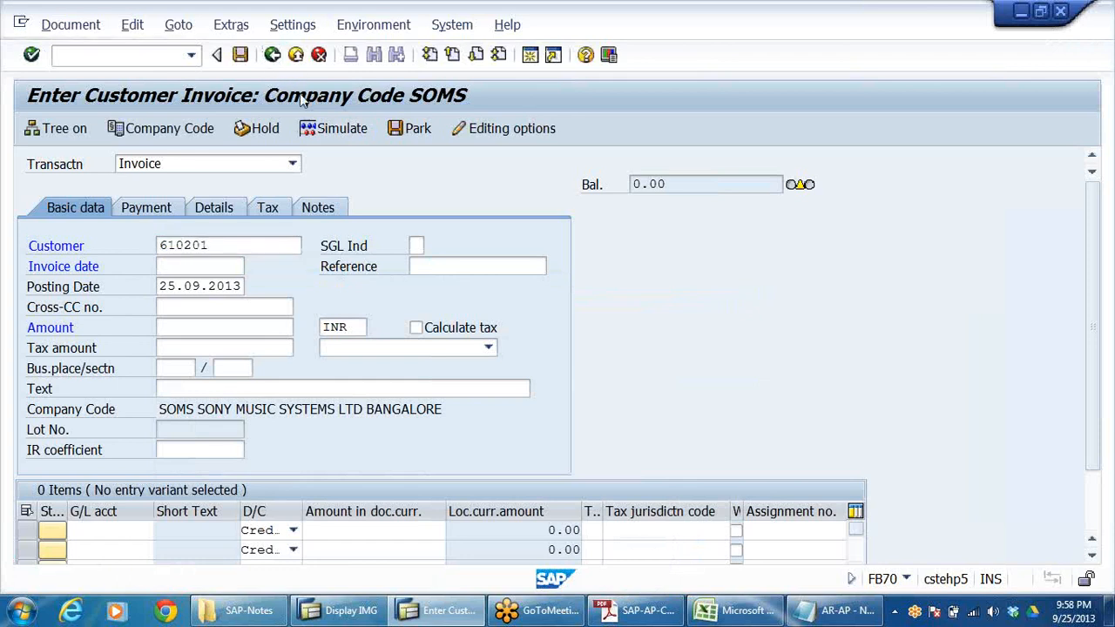
click(319, 54)
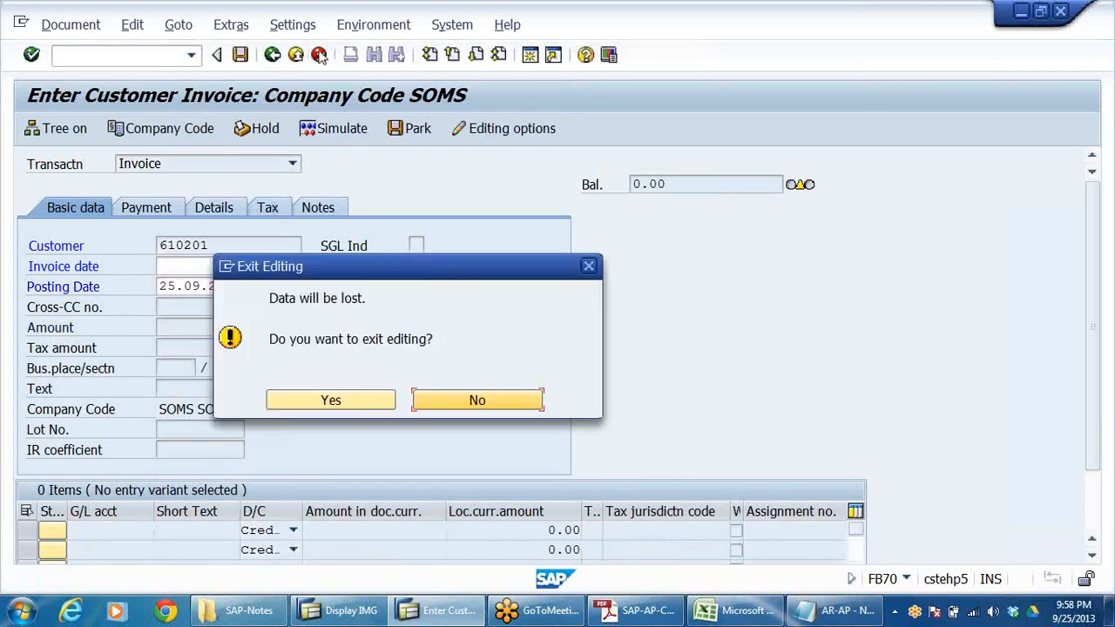
click(349, 400)
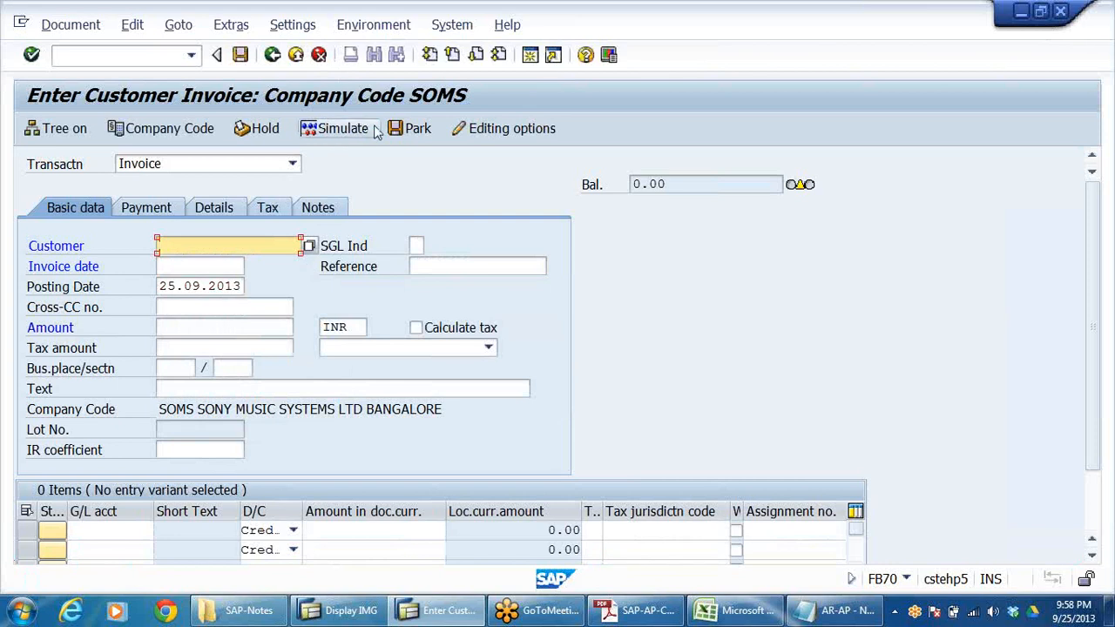
Step: Change the company code of the customer invoice entry to DRLB
click(174, 128)
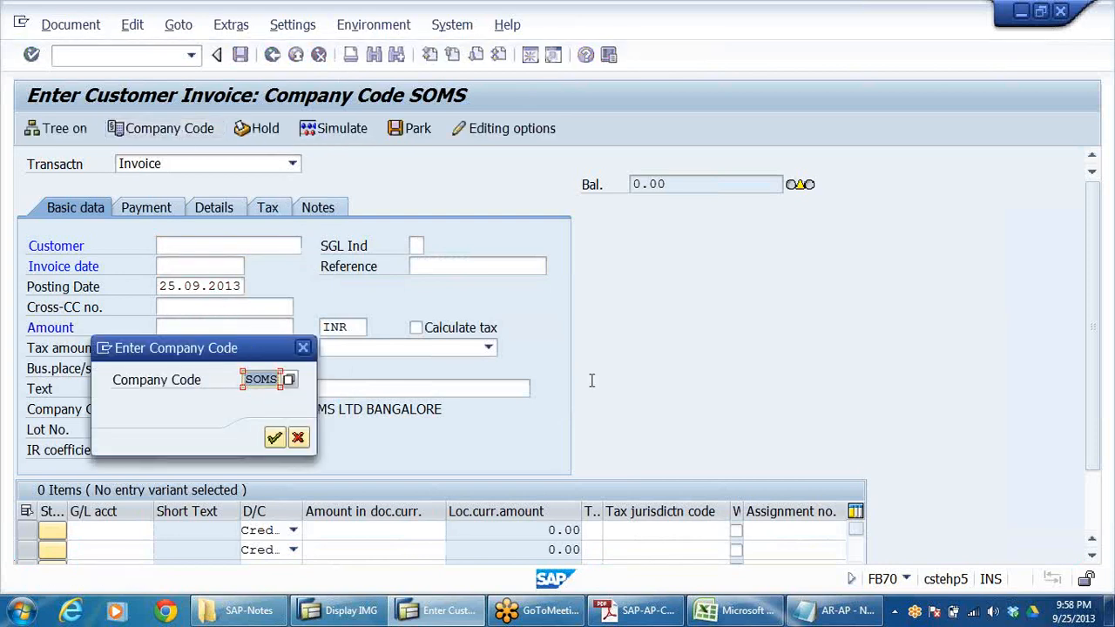
text(D)
click(261, 397)
click(274, 437)
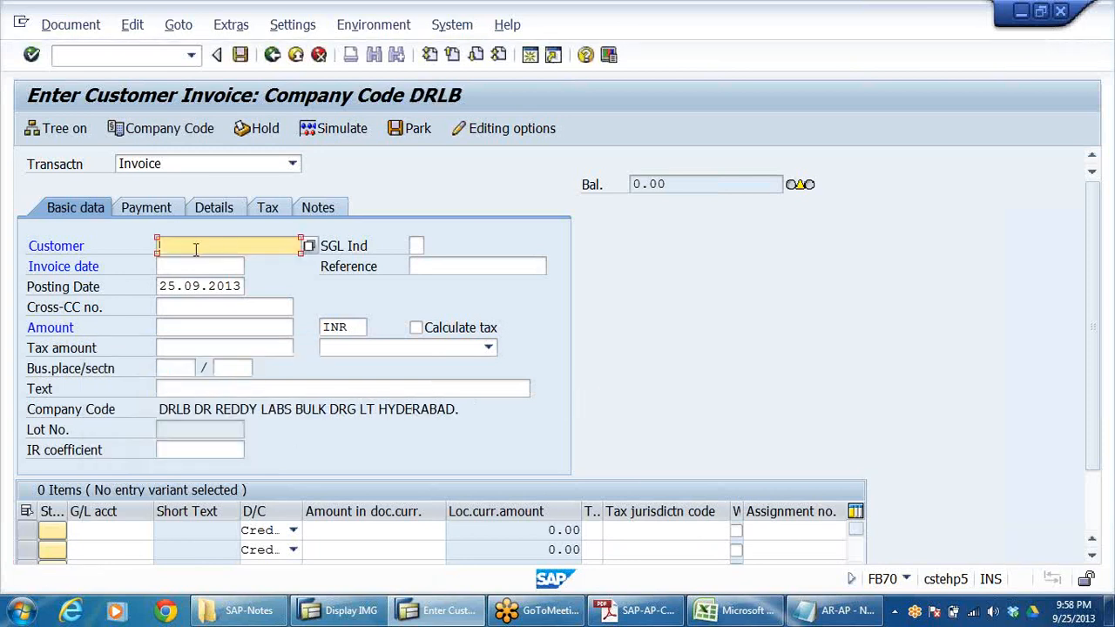
Step: Look up the DRLB customers, choose SUN PHARMA DEALERS for the invoice, and set the invoice amount to 130000 INR
click(310, 246)
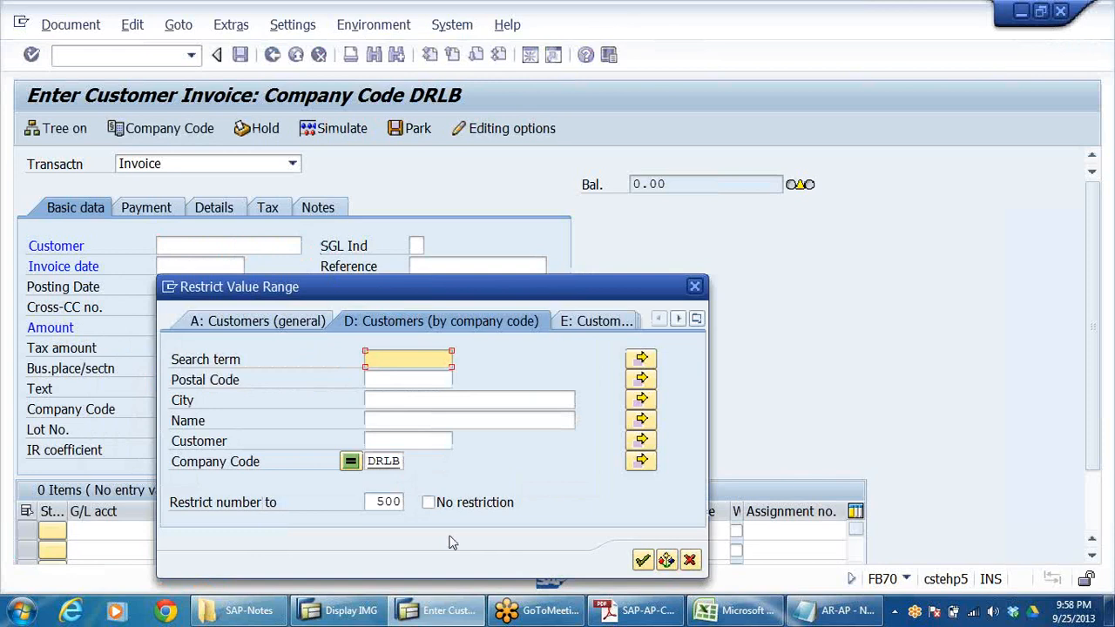
click(642, 559)
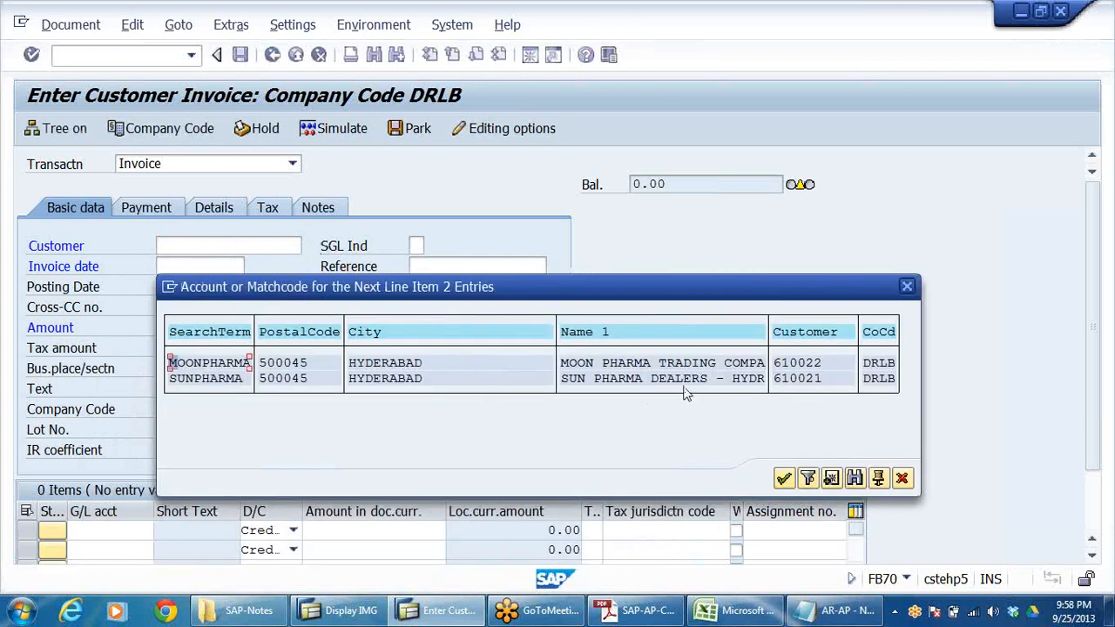
click(682, 385)
double_click(800, 383)
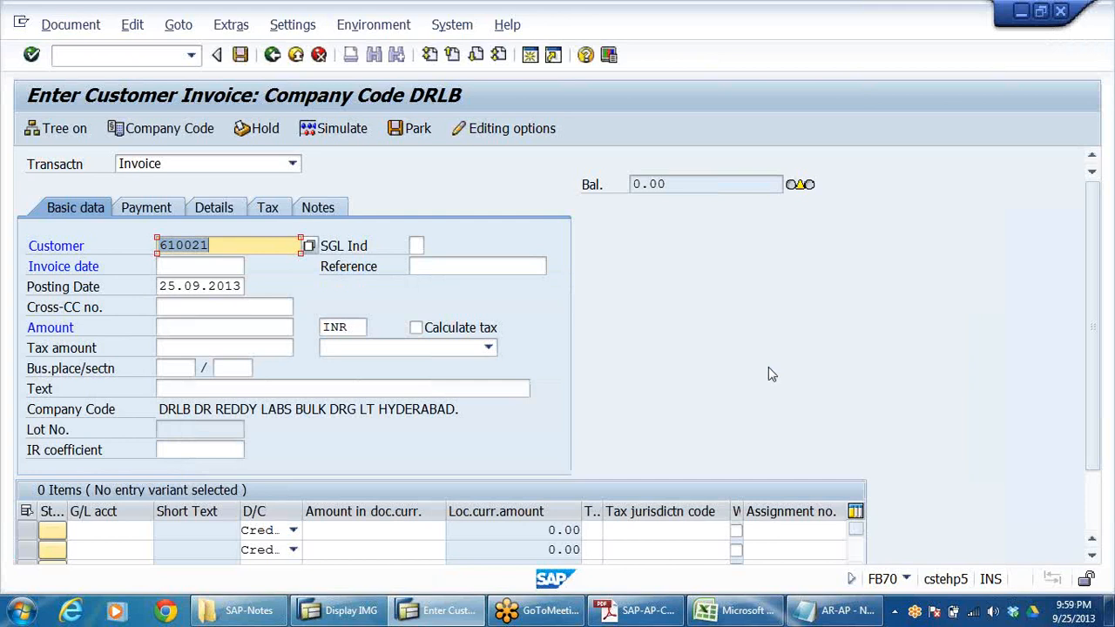
click(224, 244)
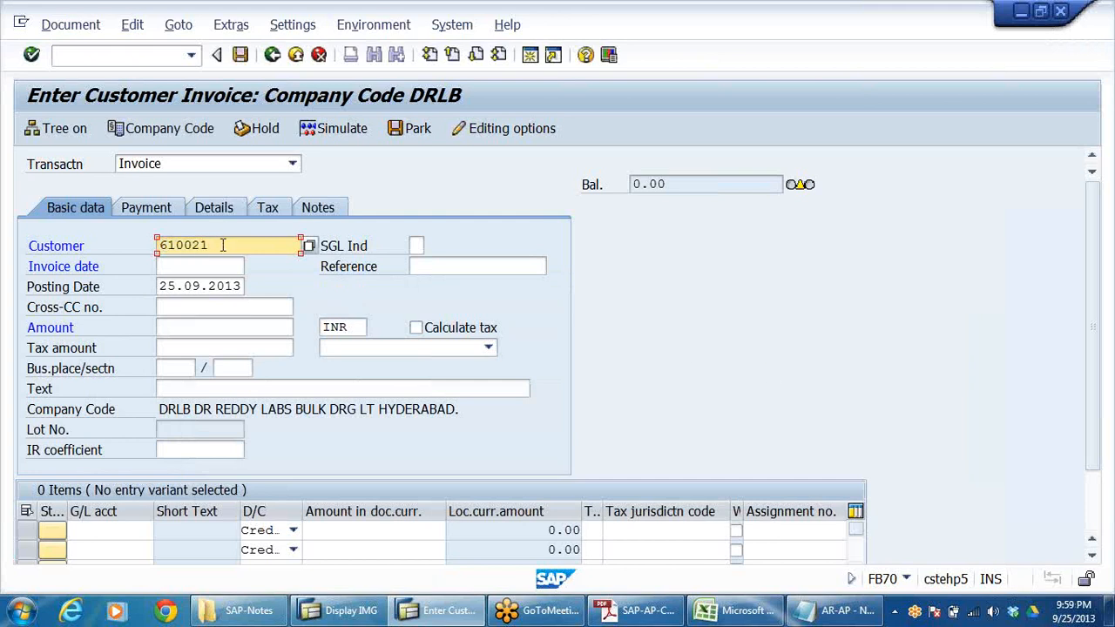
drag(224, 244, 37, 245)
click(168, 327)
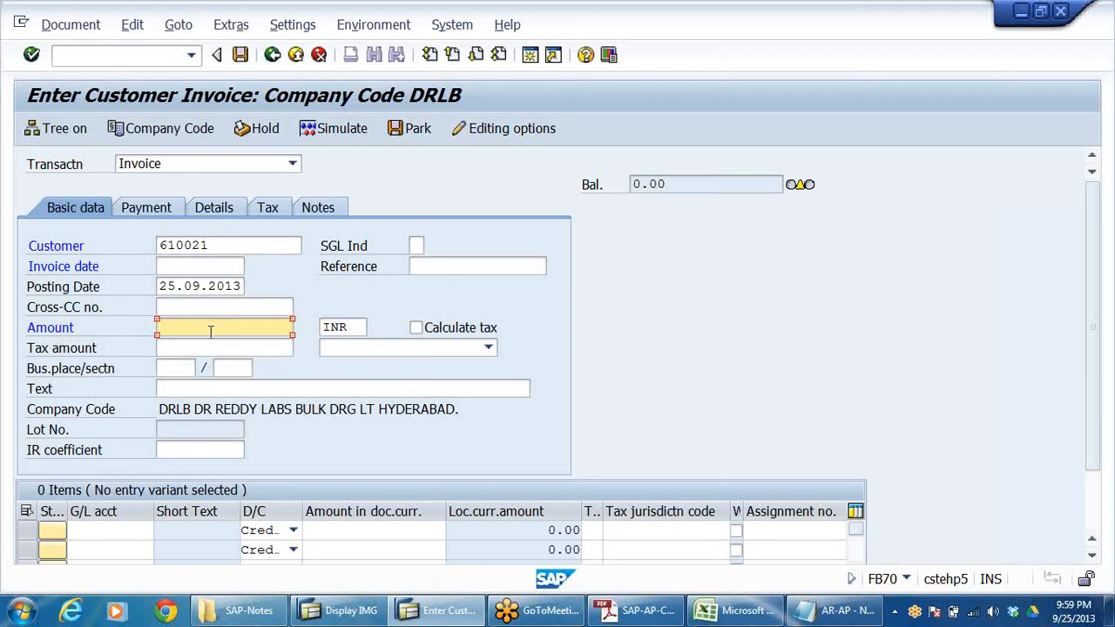
text(130000)
Step: Enter G/L accounts 300001 and 300002 in the first two line items of the customer invoice
click(110, 532)
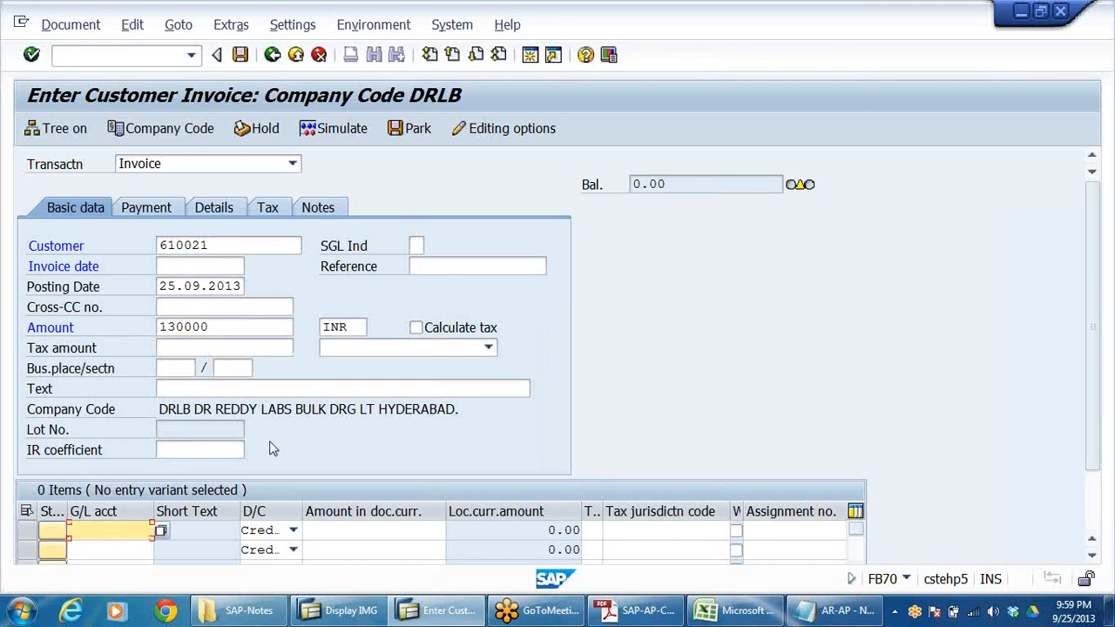
click(219, 246)
click(106, 529)
text(3)
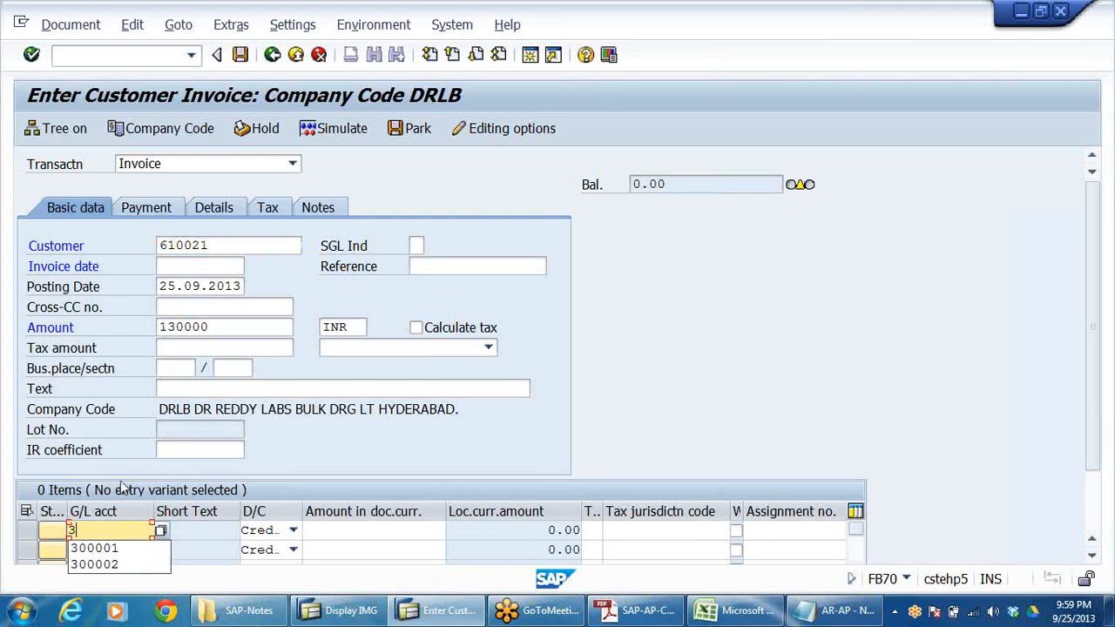
click(108, 545)
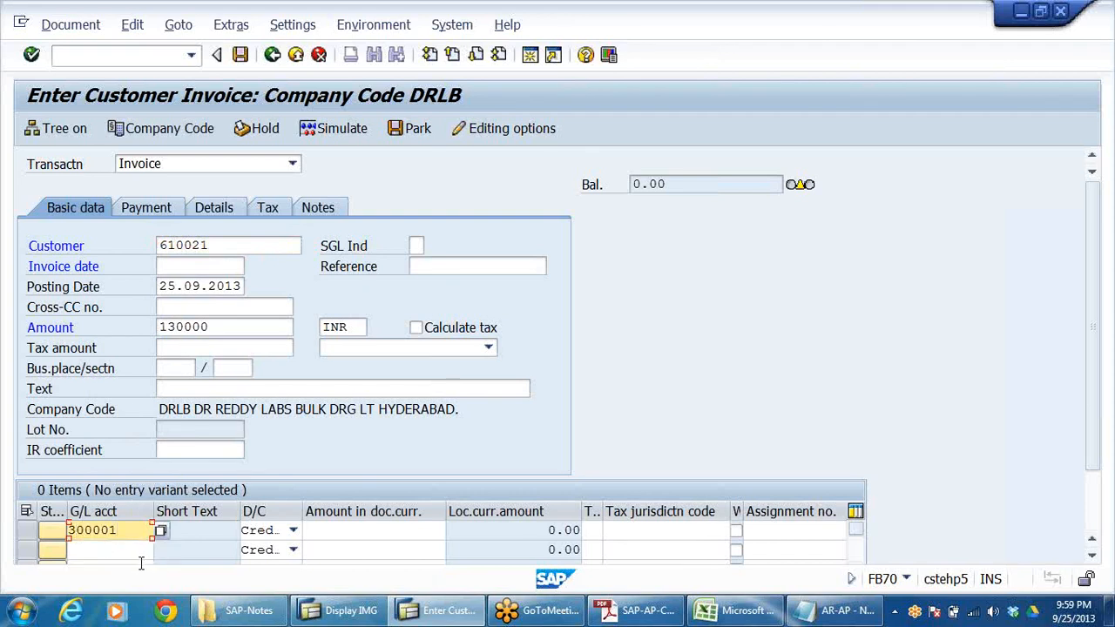
click(126, 551)
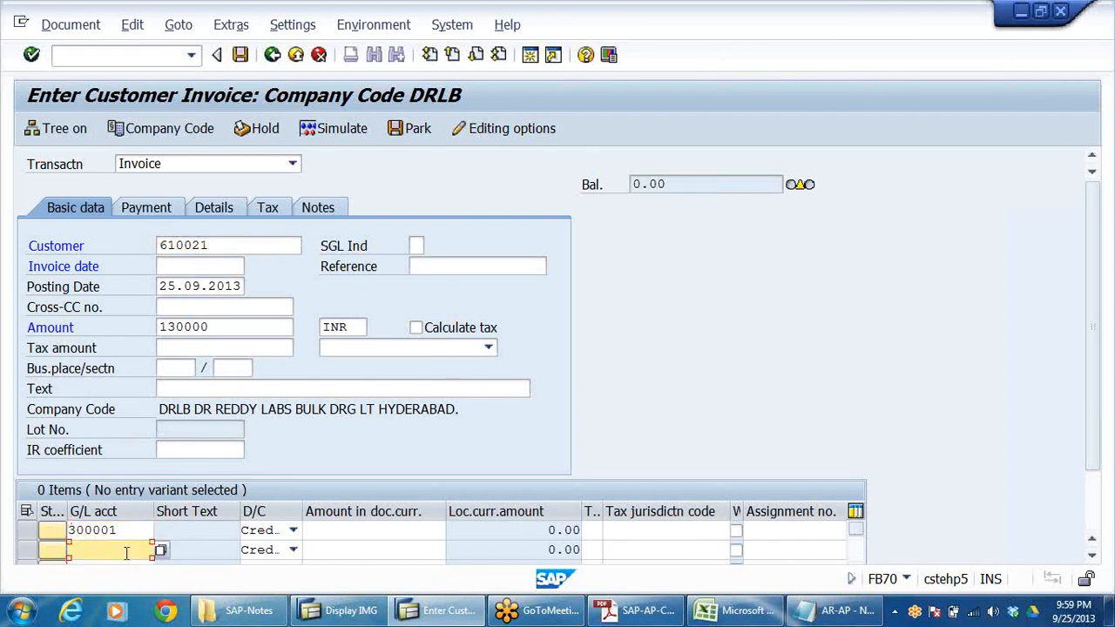
text(3)
click(96, 584)
Step: Set the credit amounts to 100000 for G/L account 300001 and 30000 for 300002, and validate the entries
click(388, 530)
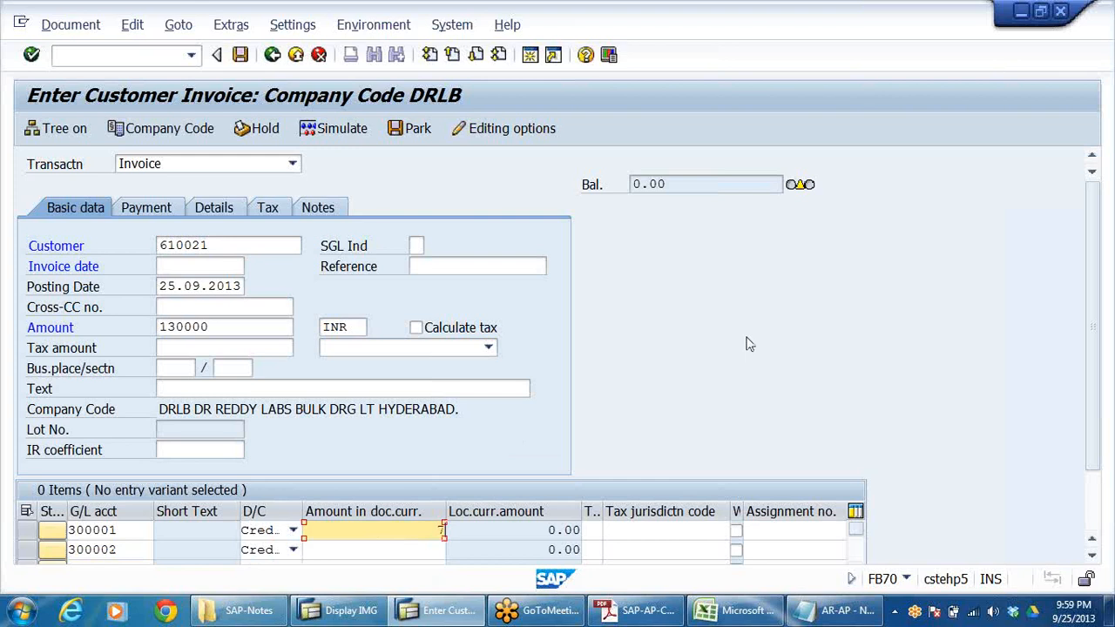
key(BackSpace)
text(100000)
click(389, 550)
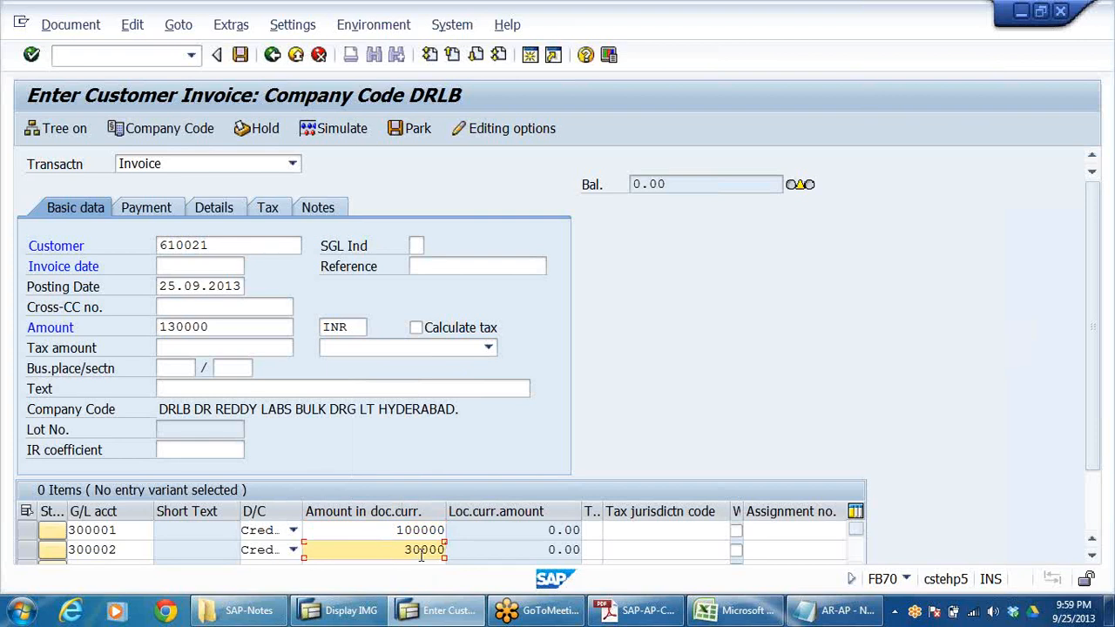
key(Return)
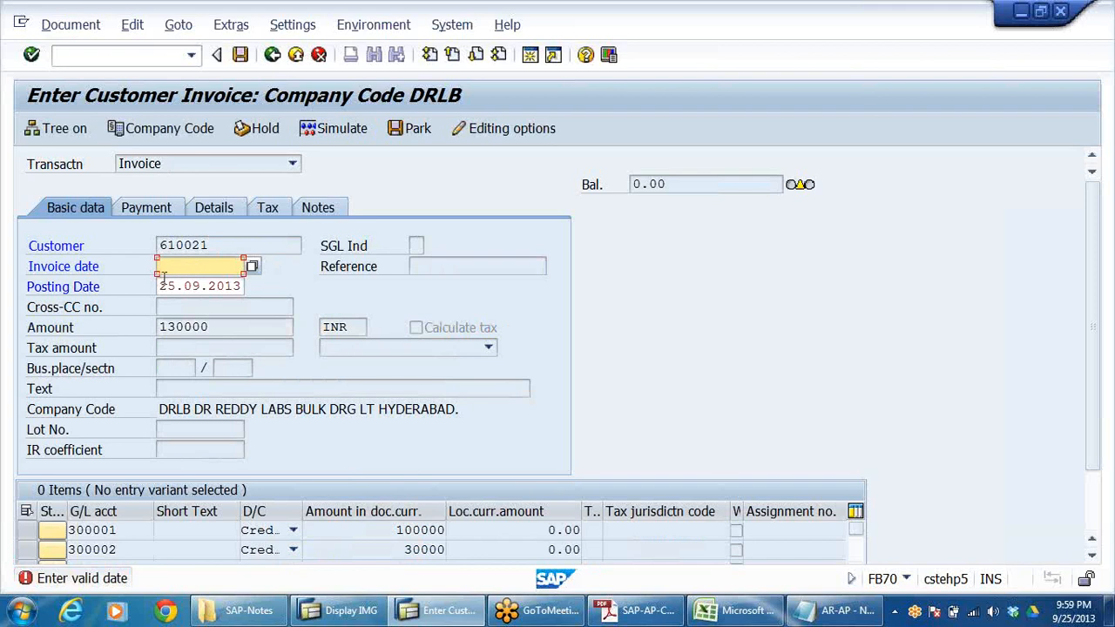
Step: Copy the posting date 25.09.2013 into the customer invoice's invoice date and validate the entries
drag(161, 285, 364, 298)
key(ctrl+c)
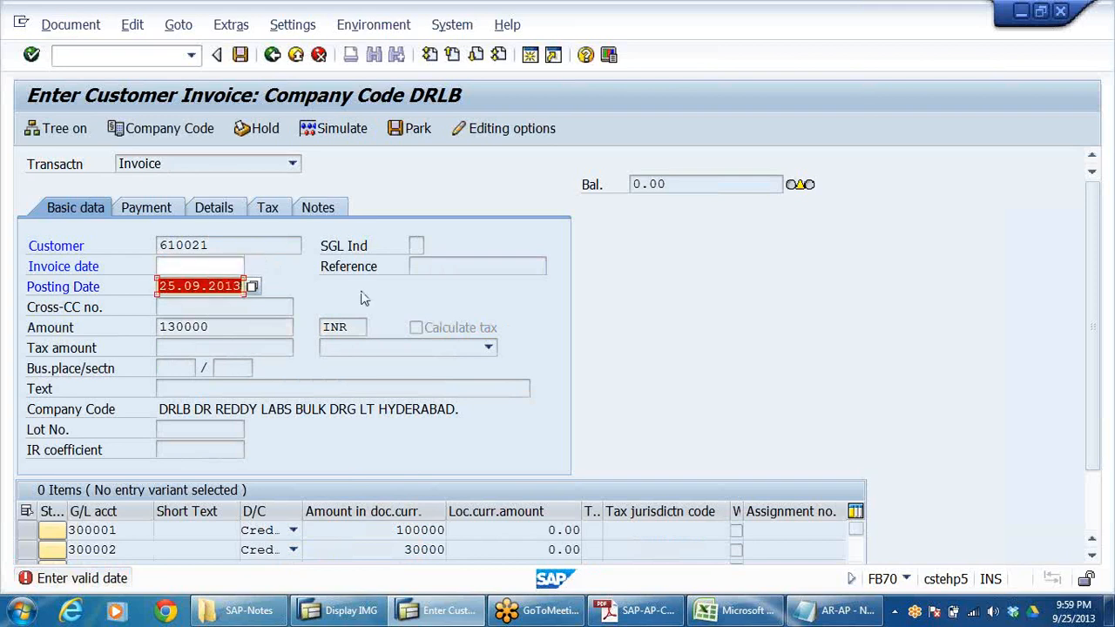
click(195, 264)
key(ctrl+v)
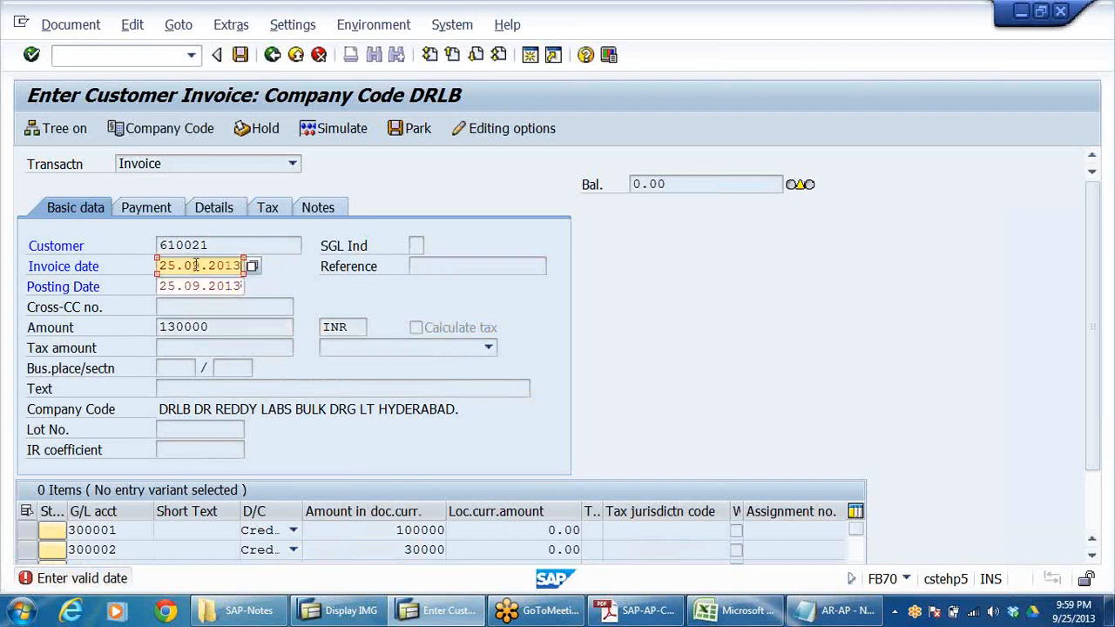
key(Return)
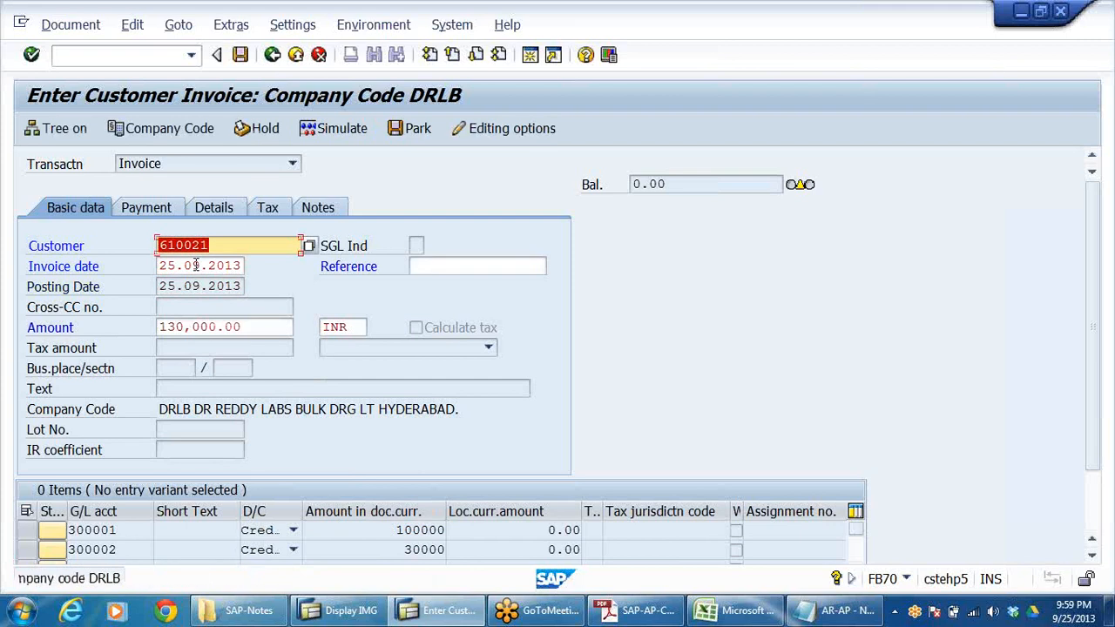
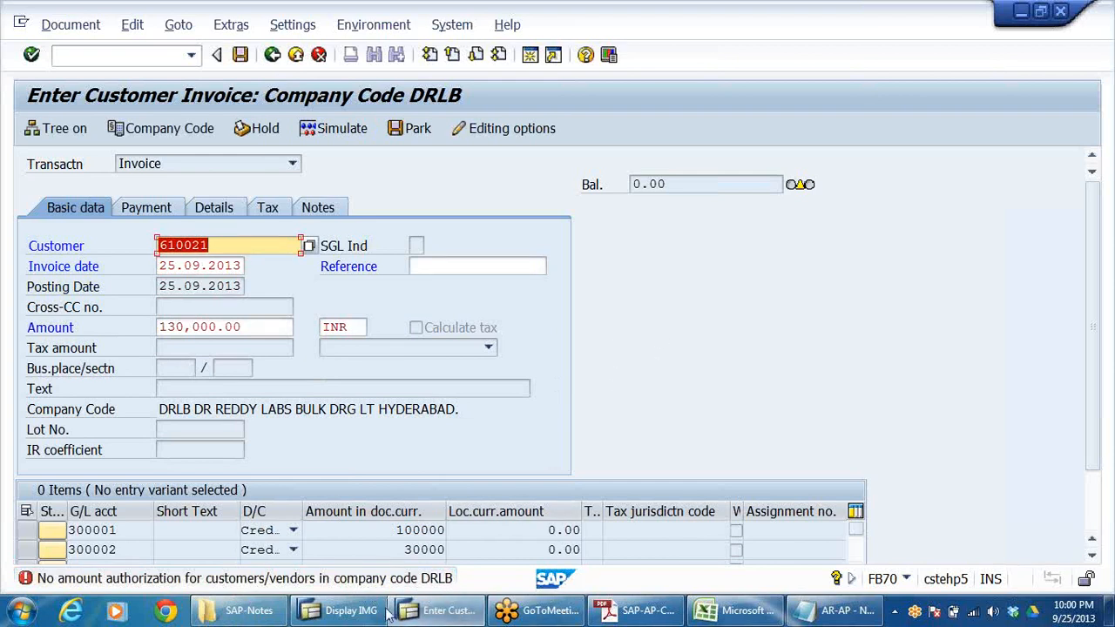
Step: Open the user tolerance group assignment, transaction OB57, in a new session
click(529, 55)
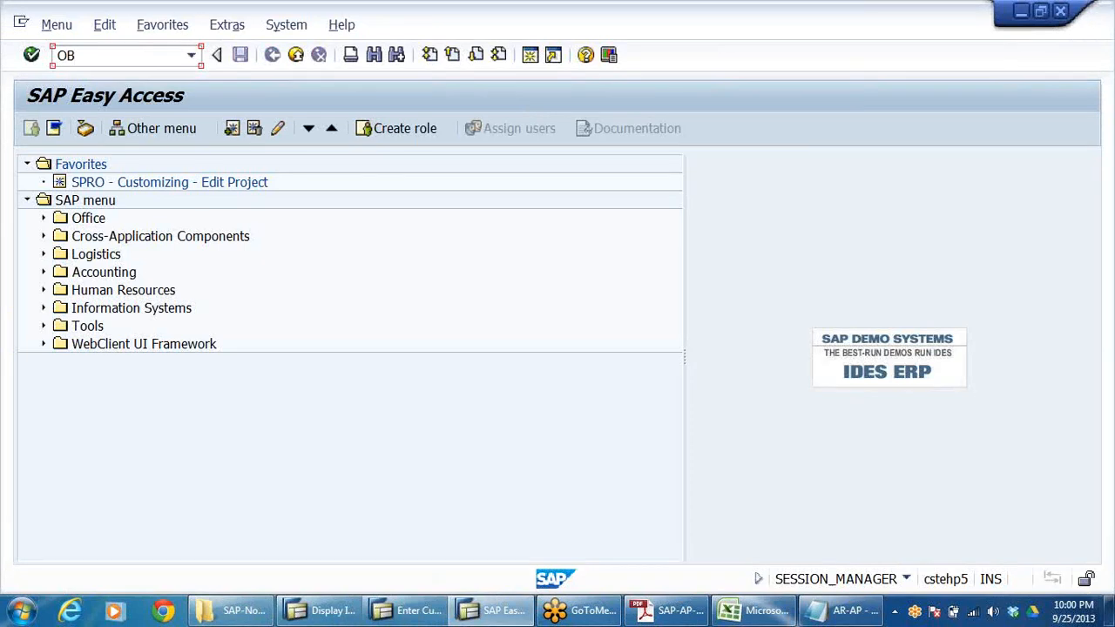
text(OB57)
key(Return)
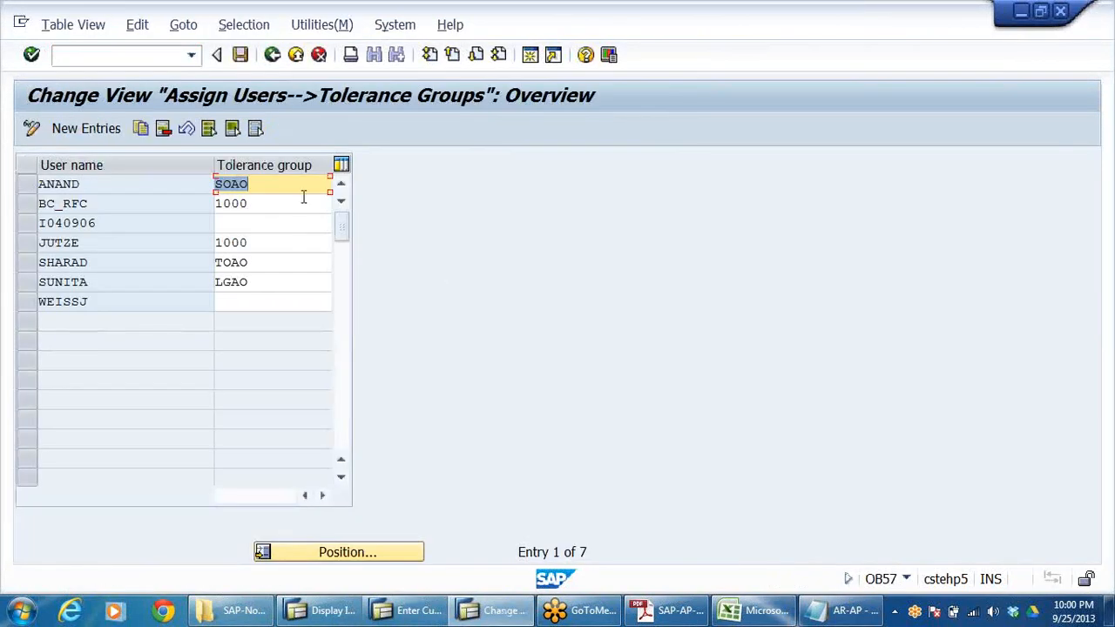
Step: Assign tolerance group DRAO to the first listed user, save it under the proposed customizing request, and leave the view
click(299, 191)
drag(287, 187, 183, 200)
text(D)
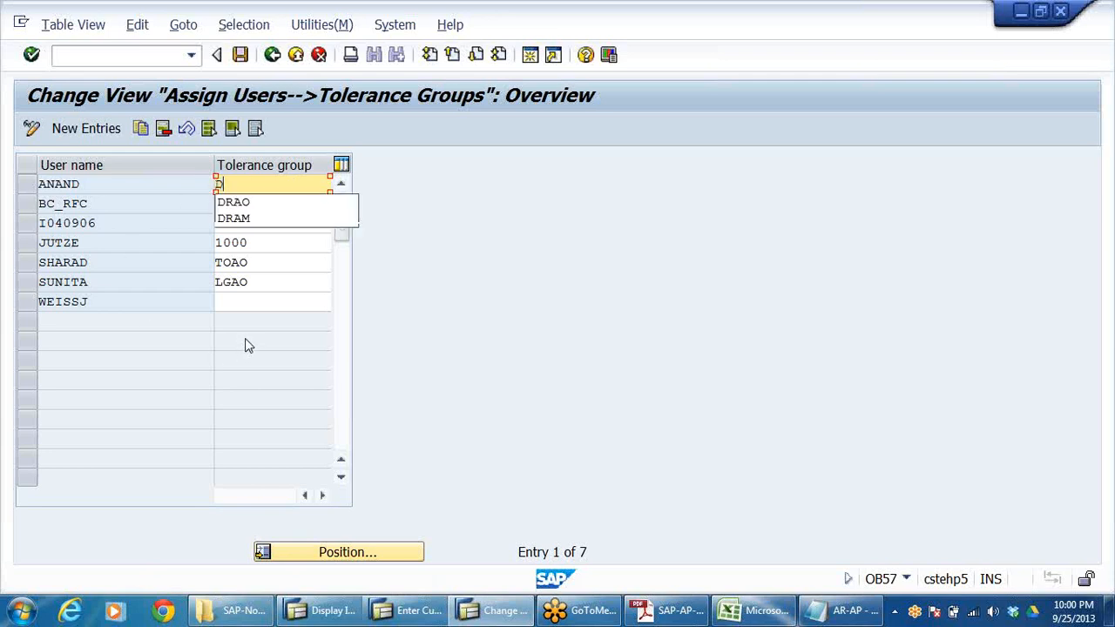
click(269, 203)
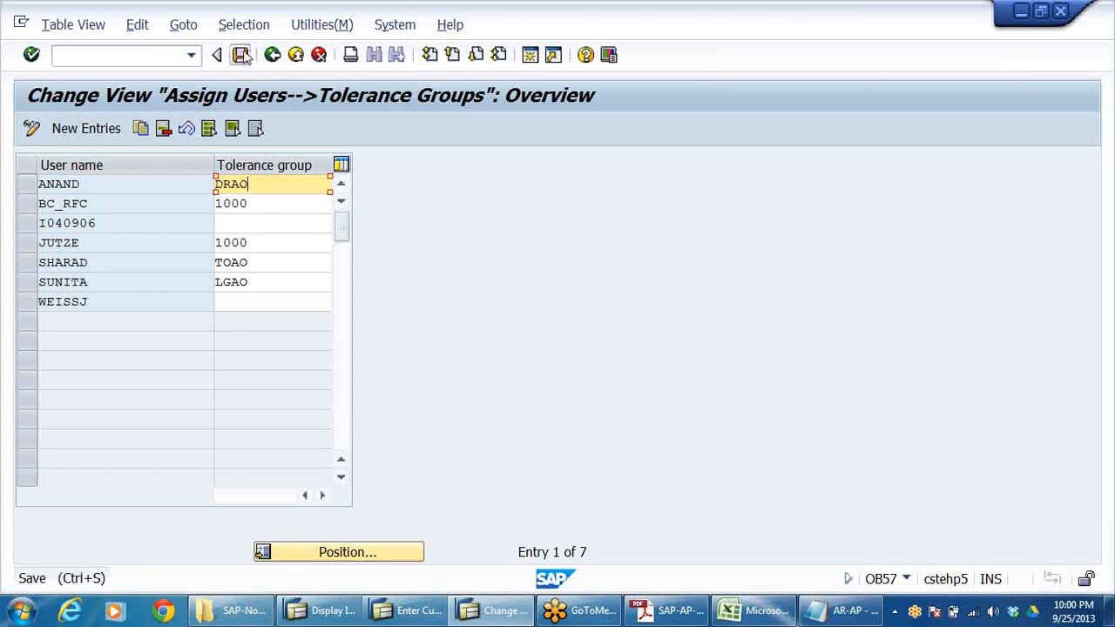
click(243, 55)
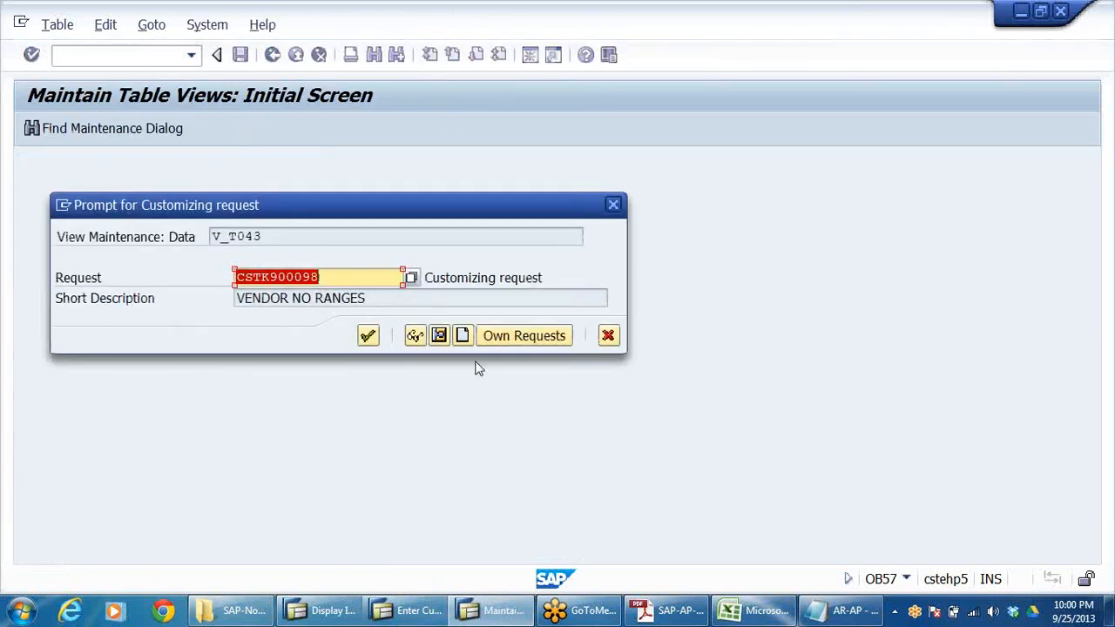
click(369, 336)
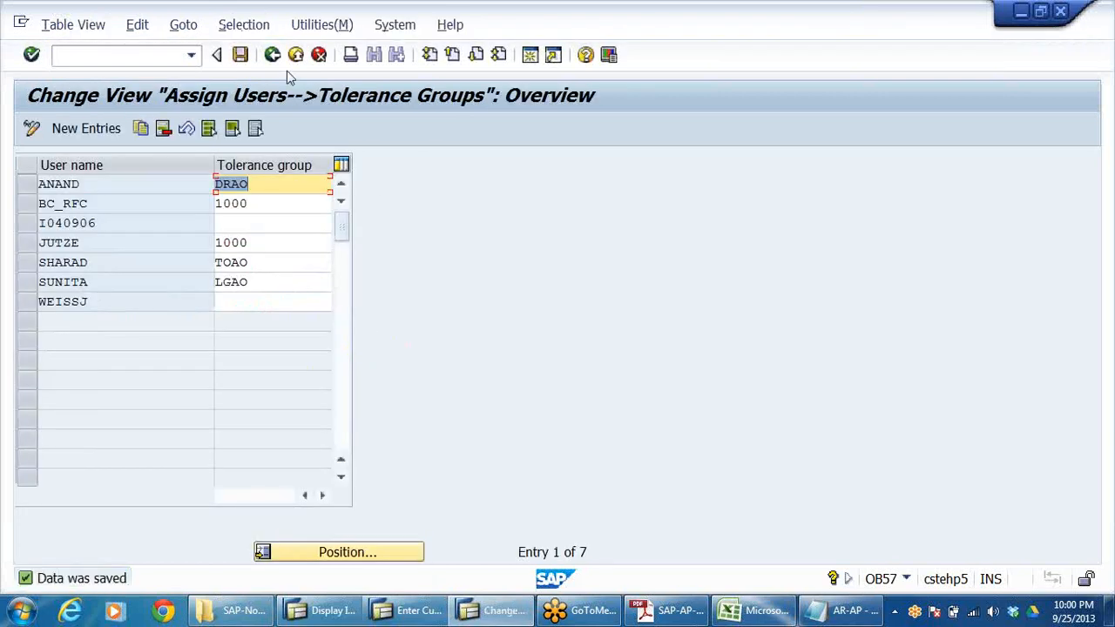
key(F3)
Step: Recheck the pending customer invoice, discard it, and start a fresh FB70 invoice
key(alt+Tab)
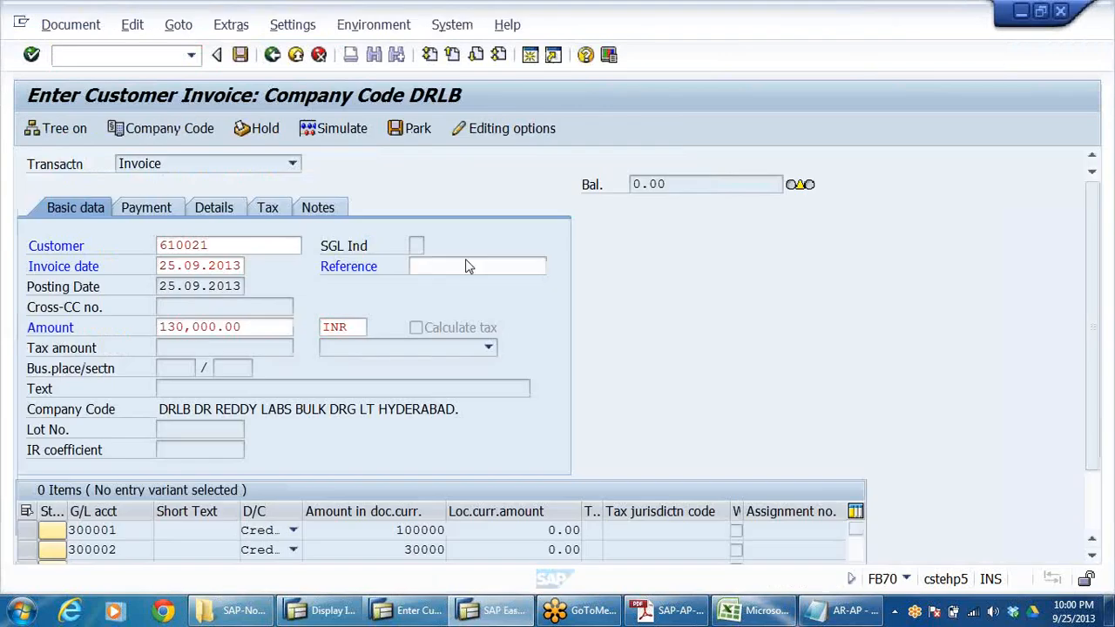
key(Return)
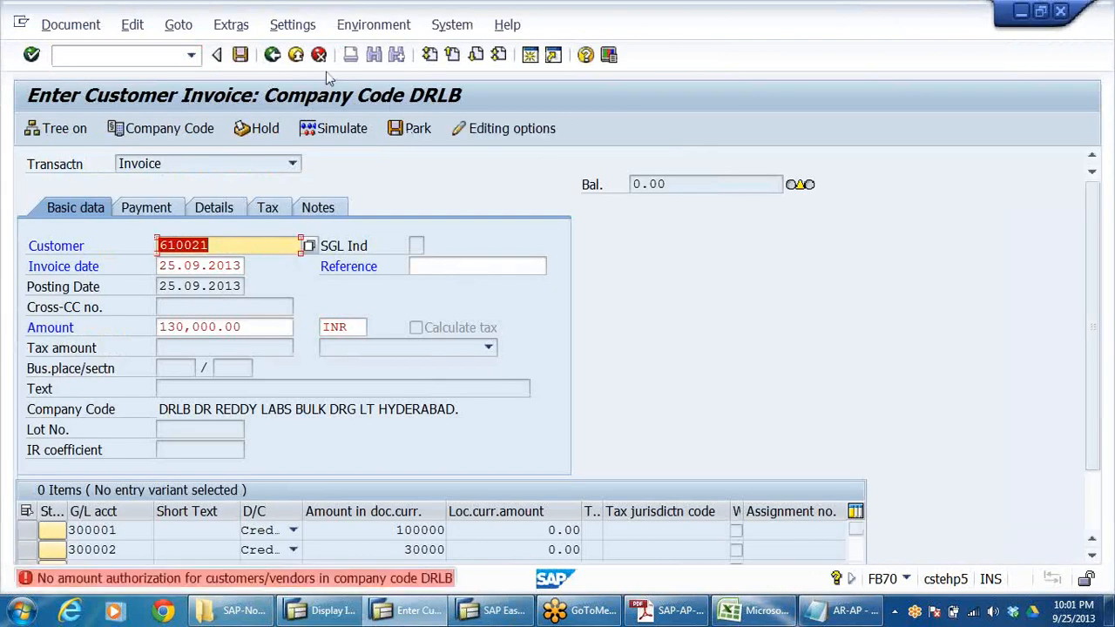
click(296, 55)
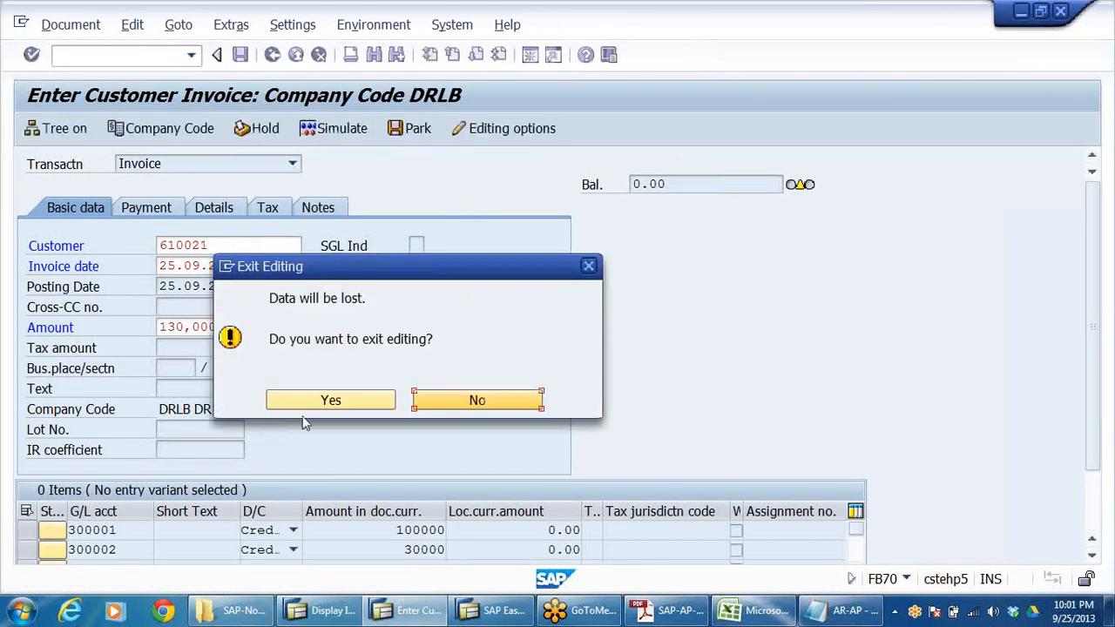
click(324, 400)
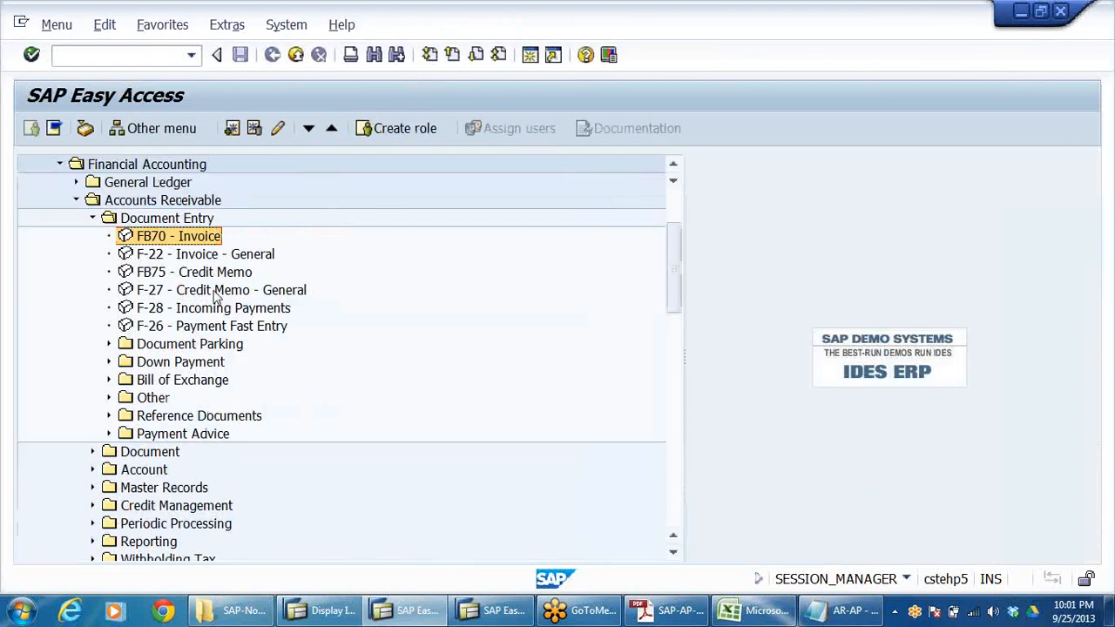
double_click(165, 240)
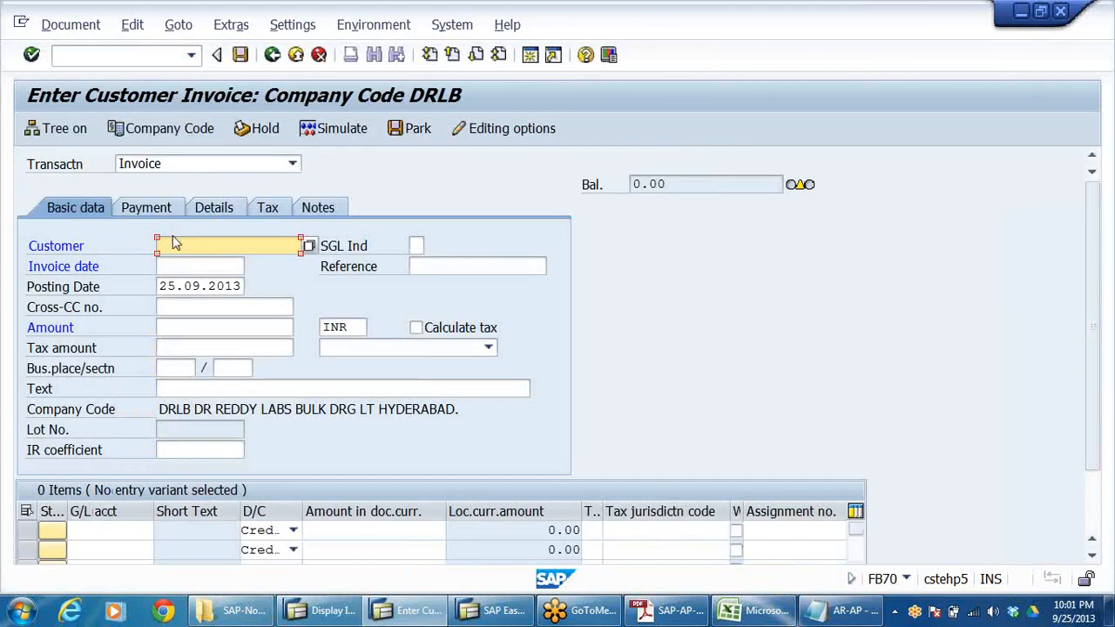
Step: Enter the same customer, invoice date 25.09.2013 and amount 130000 in the new invoice's basic data
click(180, 244)
click(185, 262)
click(185, 267)
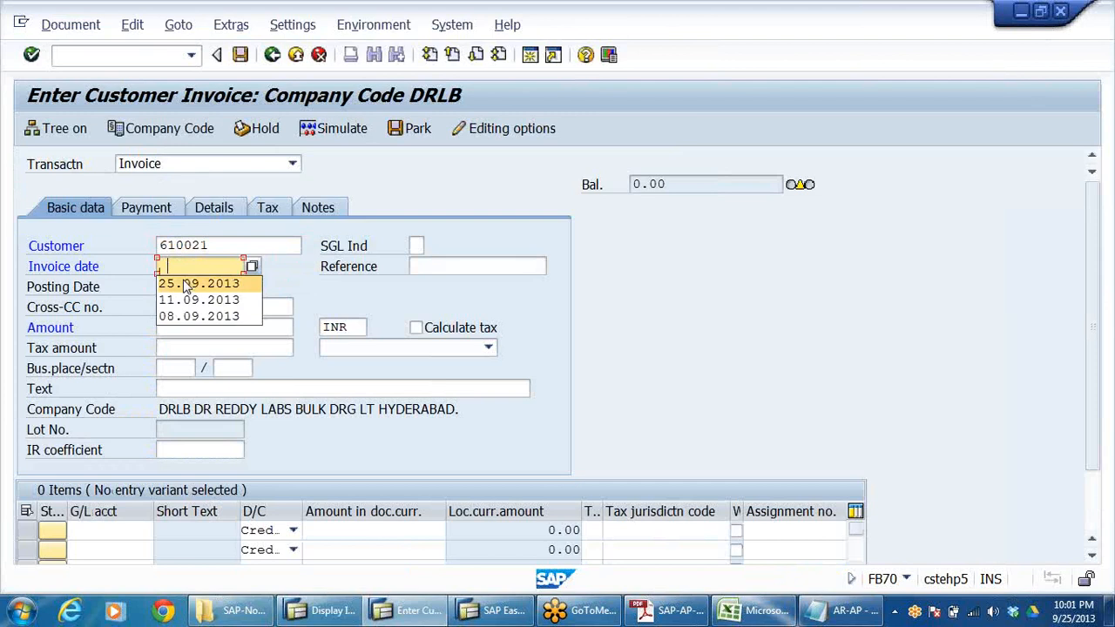
click(188, 281)
click(175, 328)
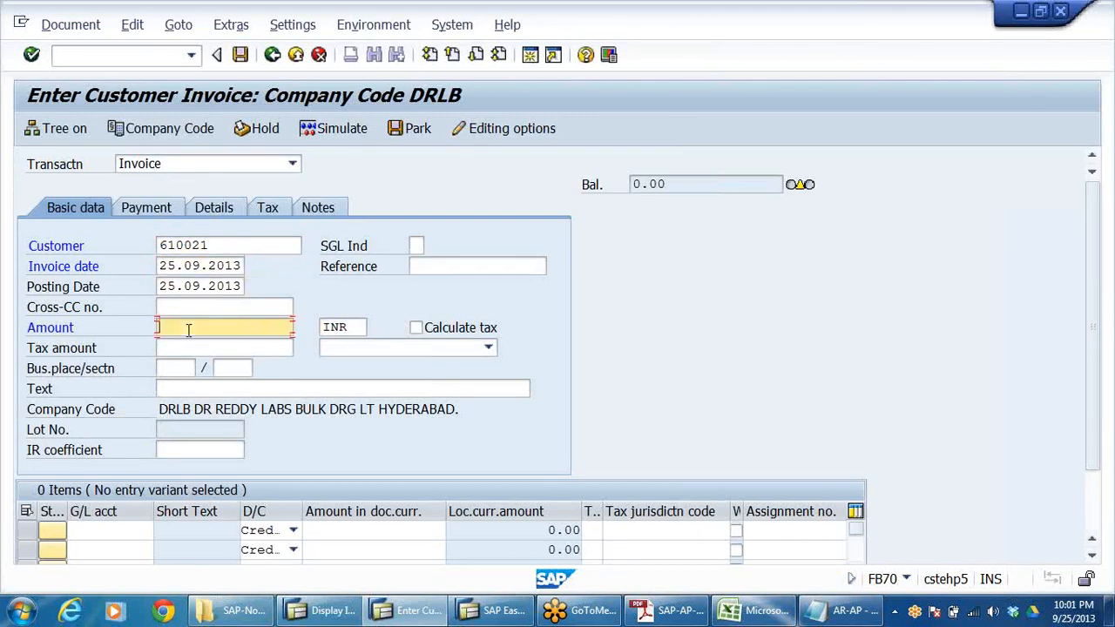
click(186, 327)
click(184, 345)
Step: Enter G/L accounts 300001 and 300002 in the first two line items of the new invoice
click(115, 530)
click(116, 531)
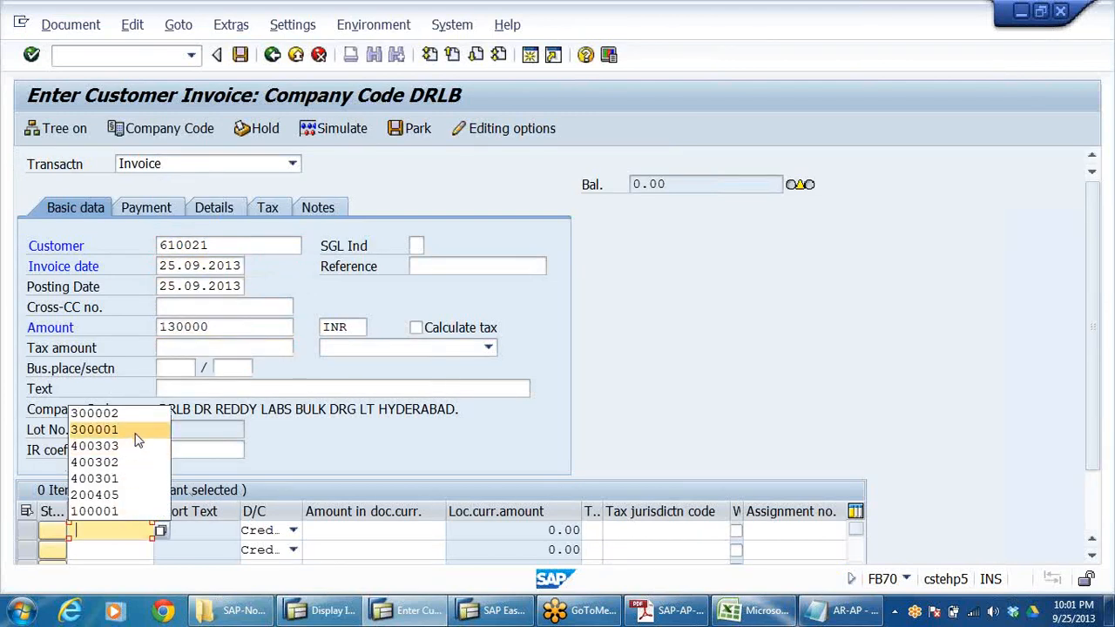
click(135, 431)
click(125, 548)
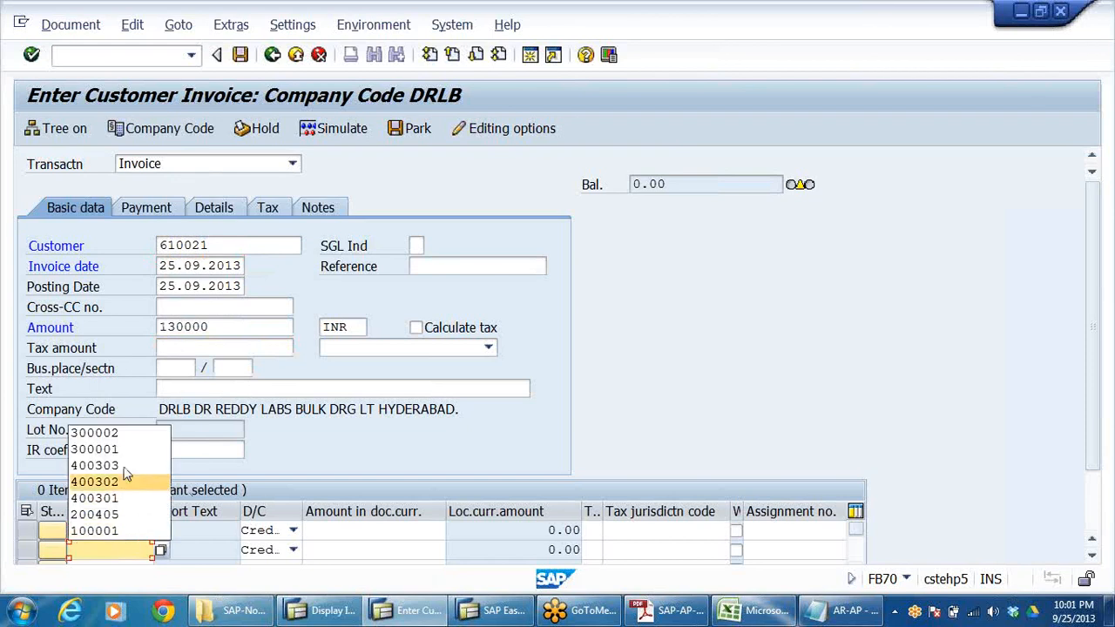
click(122, 433)
Step: Credit 100000 to G/L account 300001 and 30000 to 300002, and validate the invoice
click(375, 531)
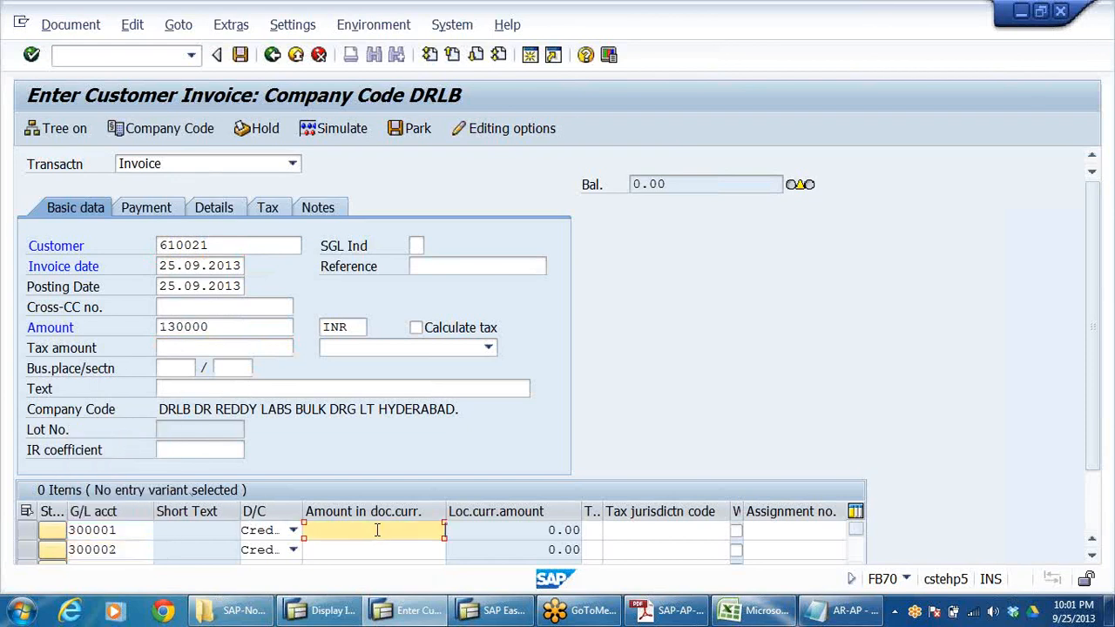
click(443, 384)
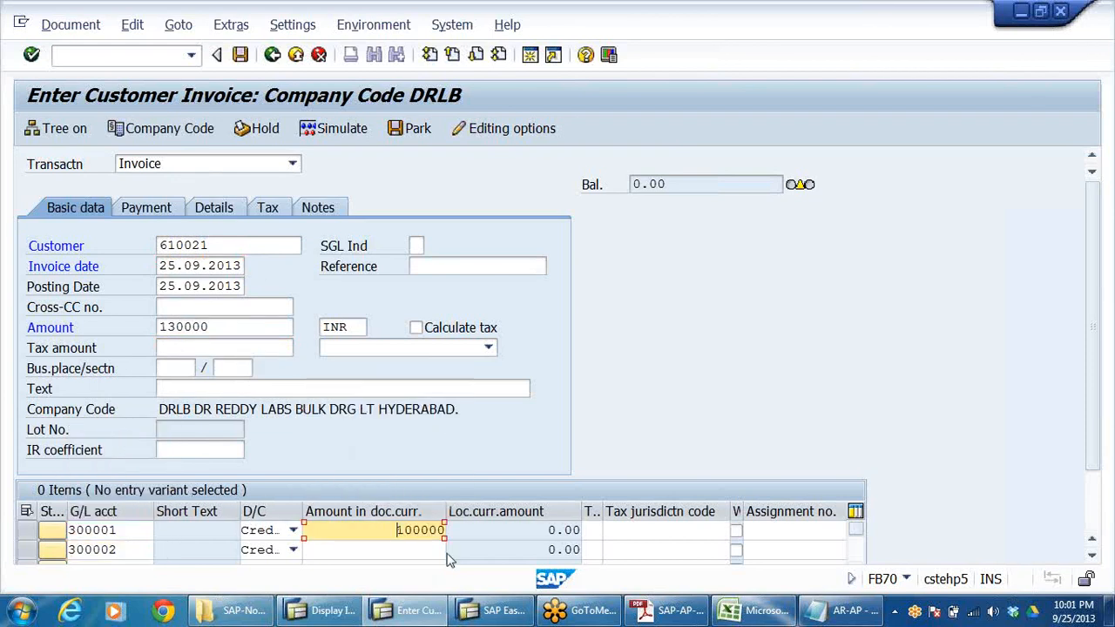
click(432, 553)
click(434, 420)
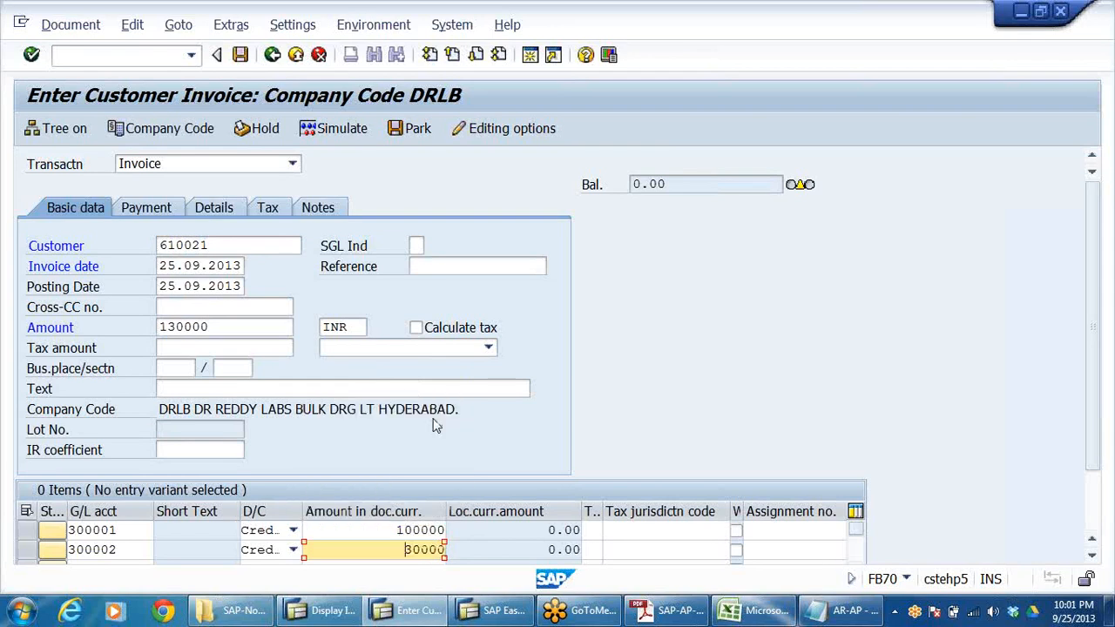
key(Return)
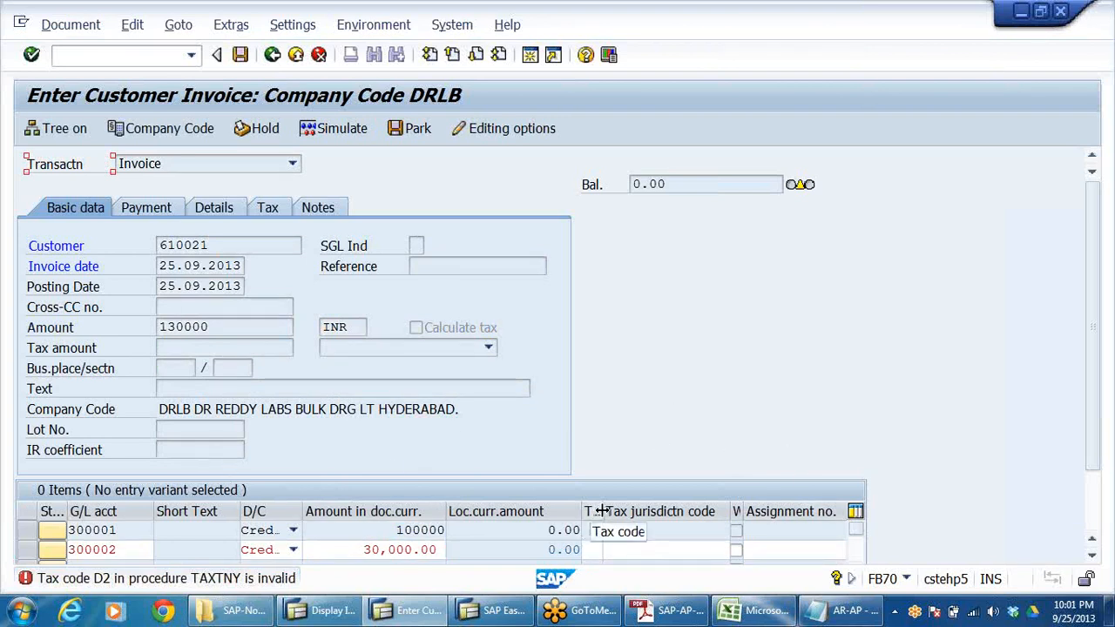
Step: Widen the tax code column and look up the available tax codes for the 300002 line item
drag(603, 511, 669, 503)
click(617, 550)
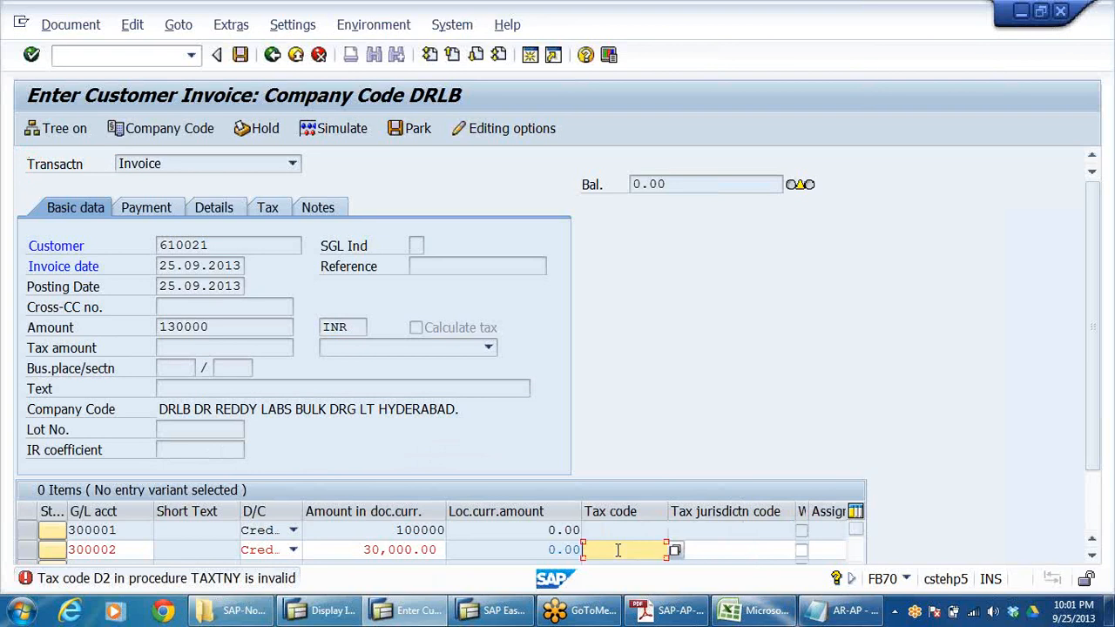
click(675, 549)
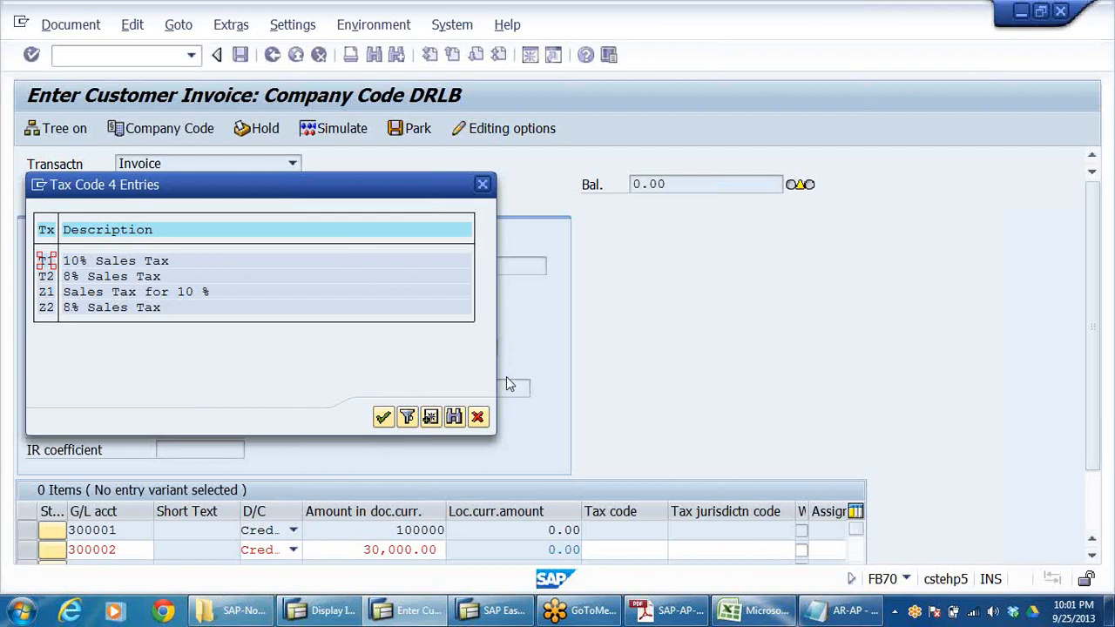
click(477, 418)
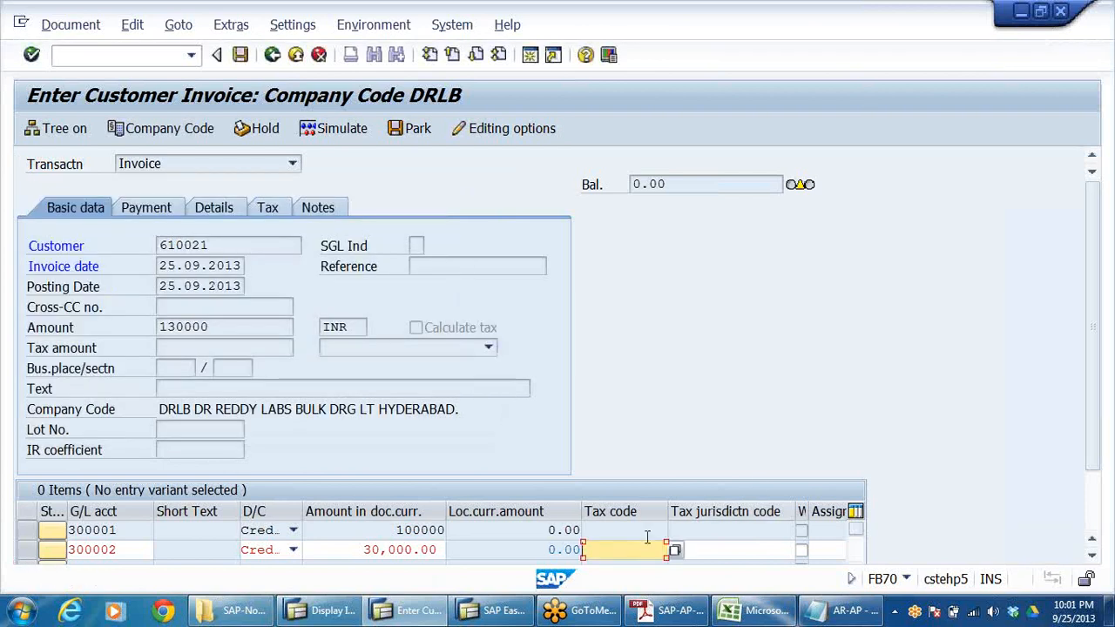
Step: Switch to the Display IMG session and expand Basic Settings for Tax on Sales/Purchases under Financial Accounting Global Settings (New)
click(322, 611)
scroll(145, 301, up, 6)
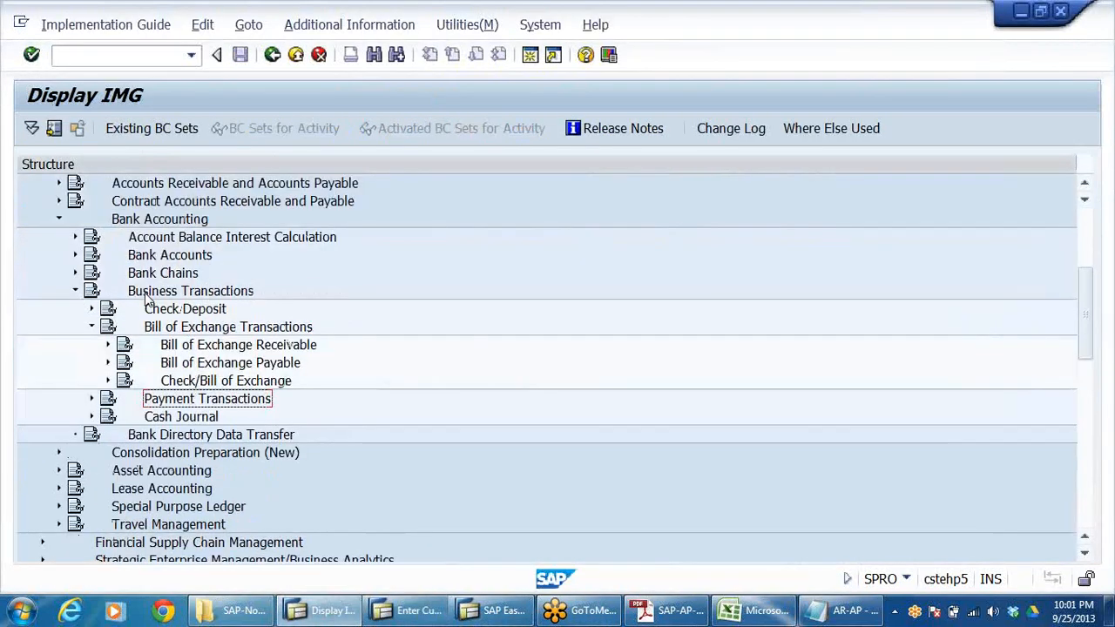
click(199, 370)
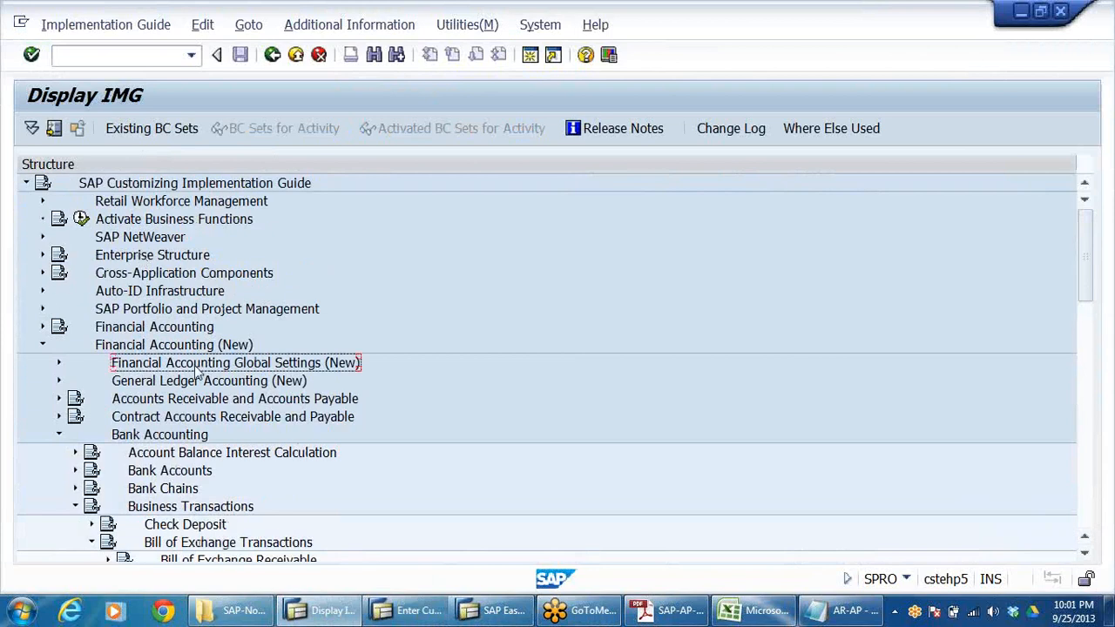
click(59, 363)
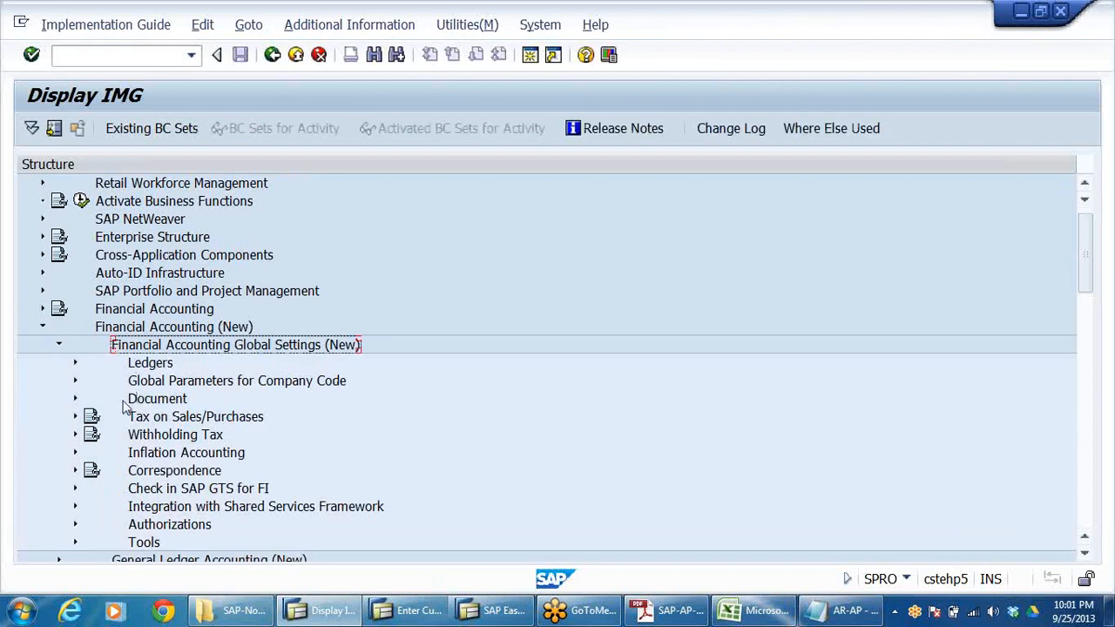
click(193, 418)
double_click(193, 422)
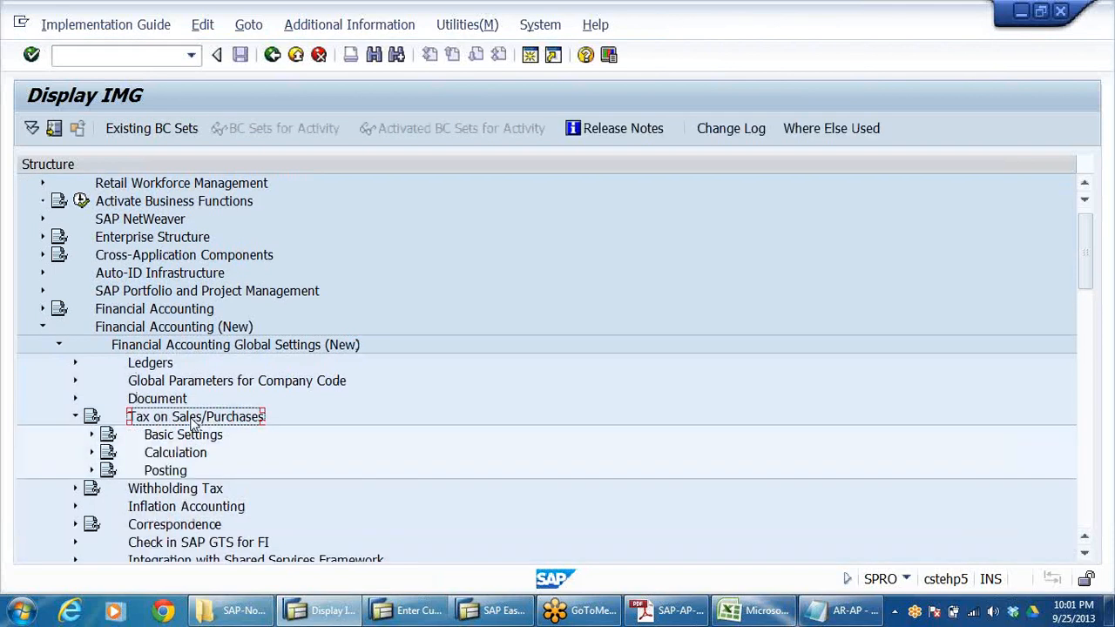
key(Right)
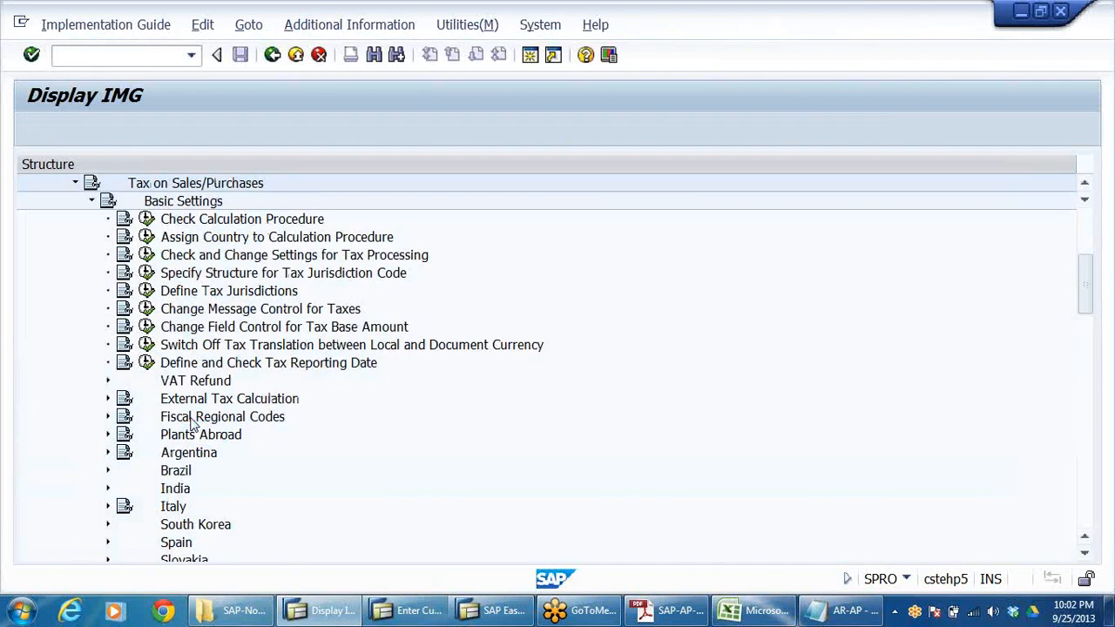
Step: Open the Assign Country to Calculation Procedure activity and position the list at country IN
click(146, 220)
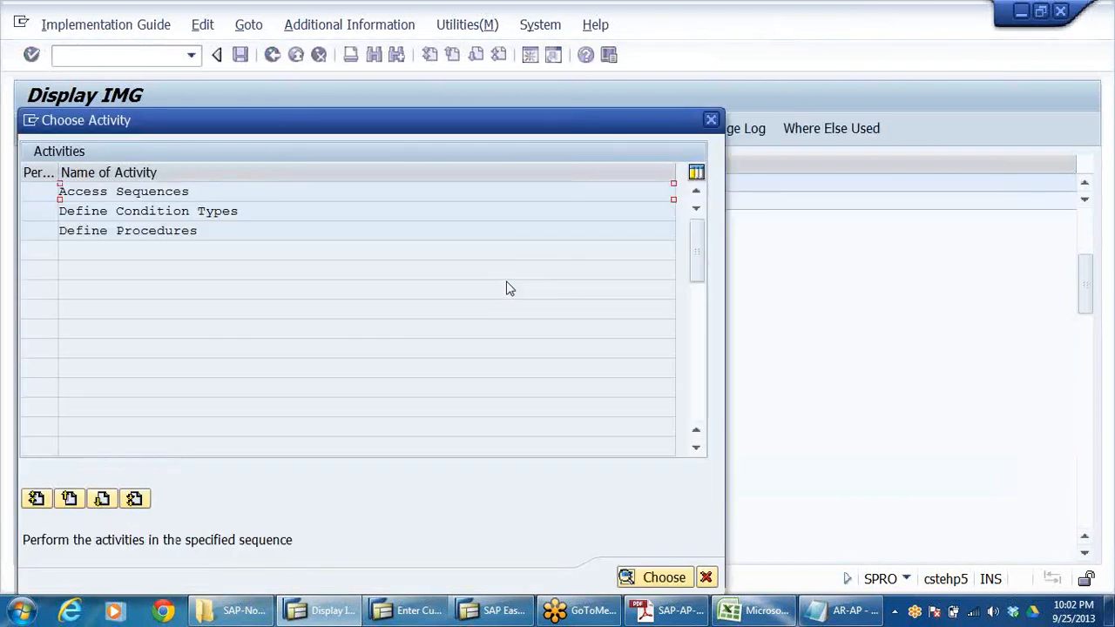
click(711, 121)
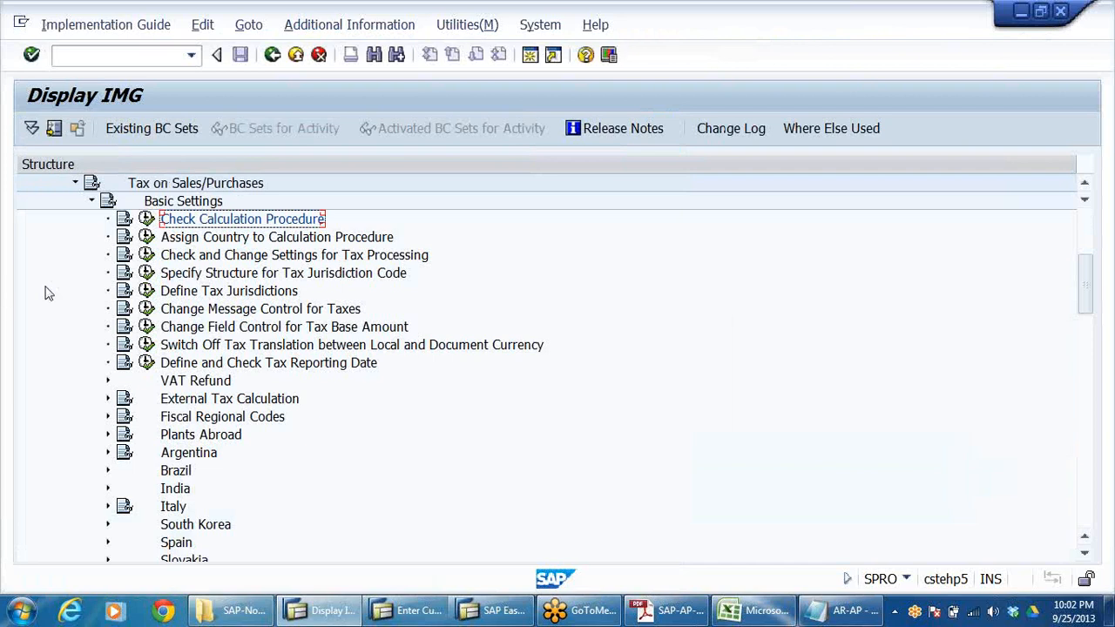
click(146, 237)
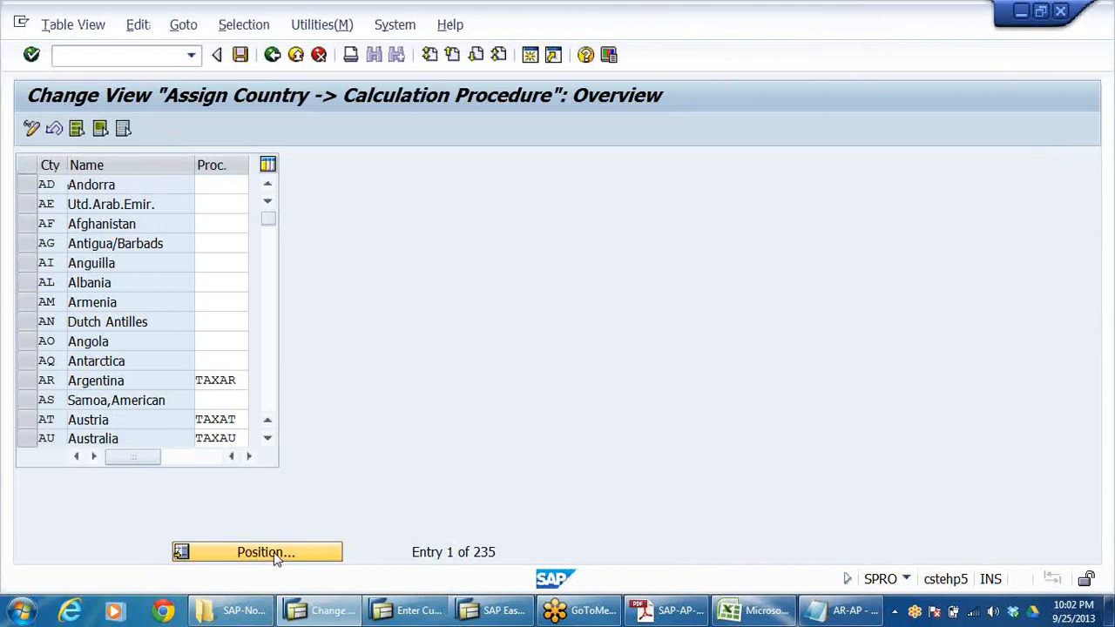
click(274, 552)
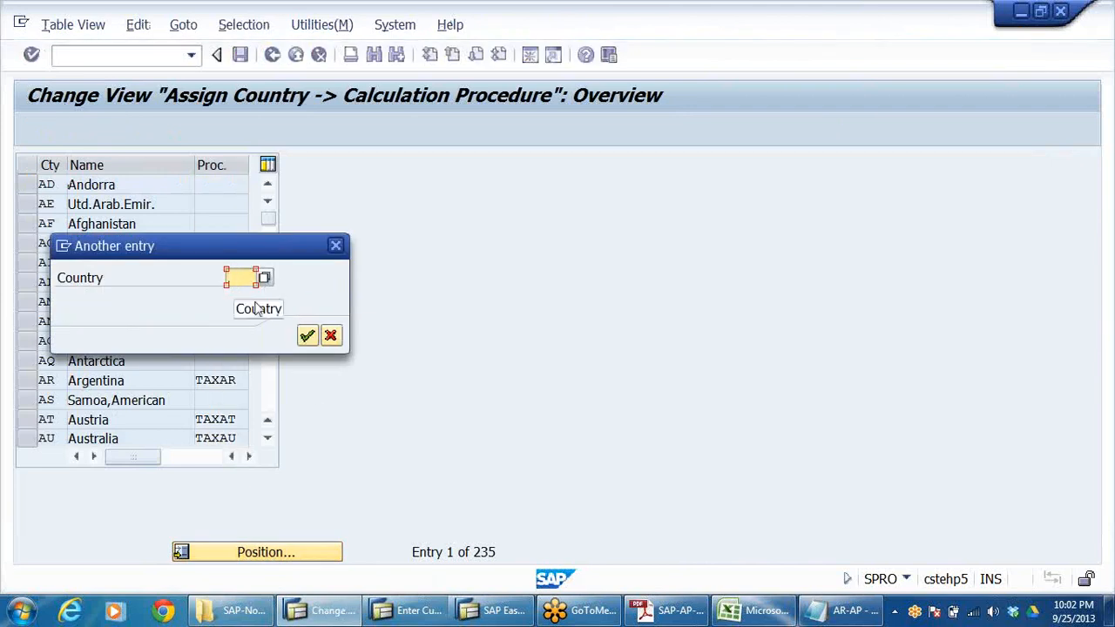
text(IN)
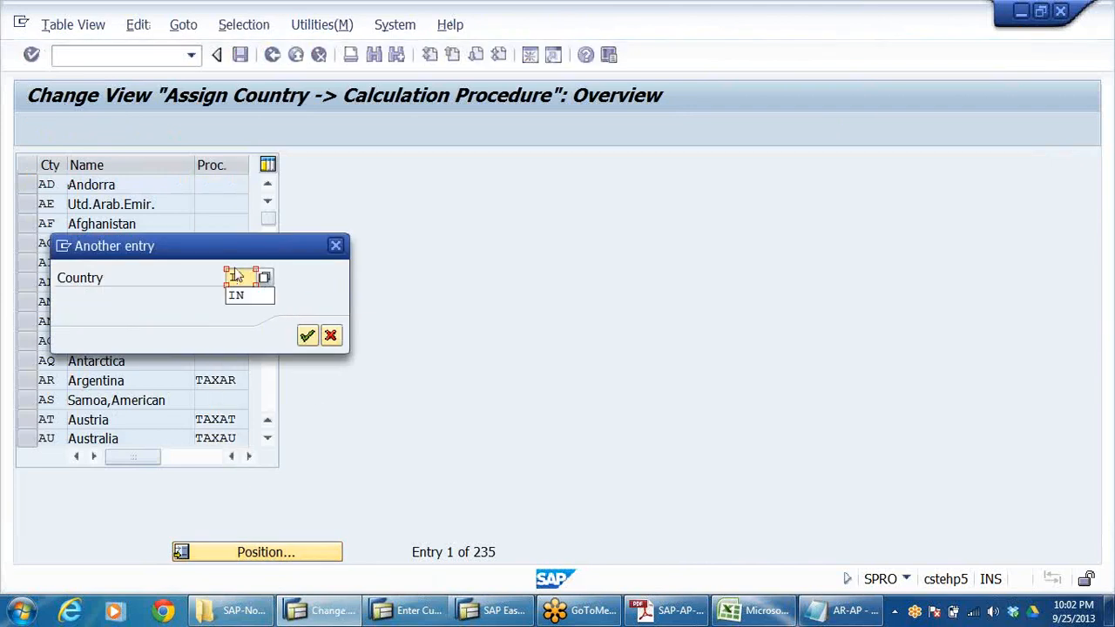
click(308, 336)
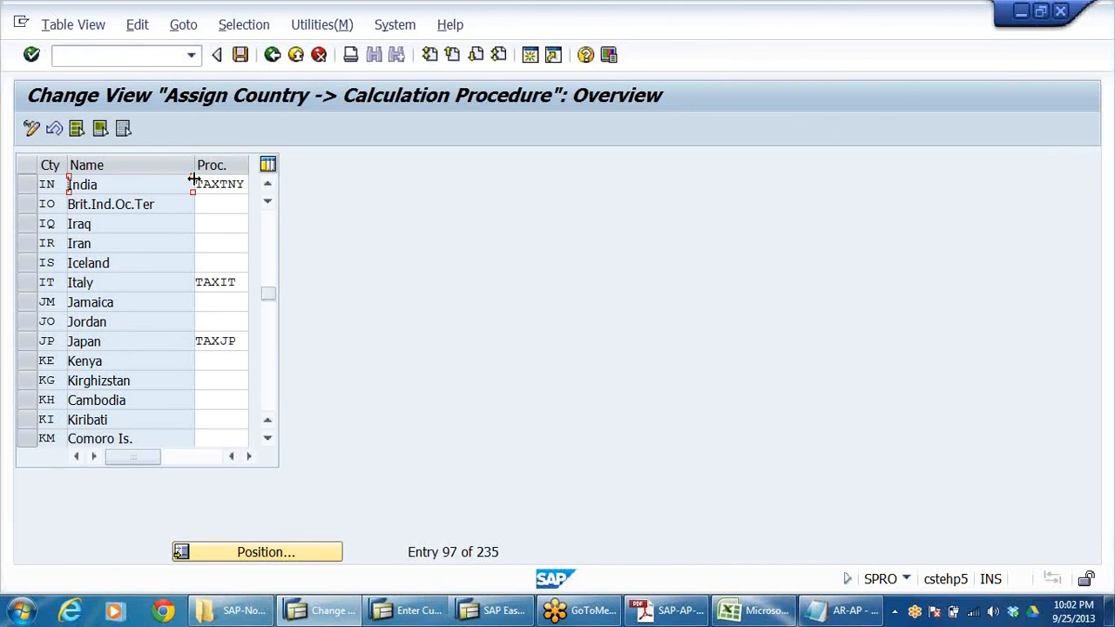
Step: Assign calculation procedure DRLTAX to India and save the assignment
drag(192, 164, 172, 172)
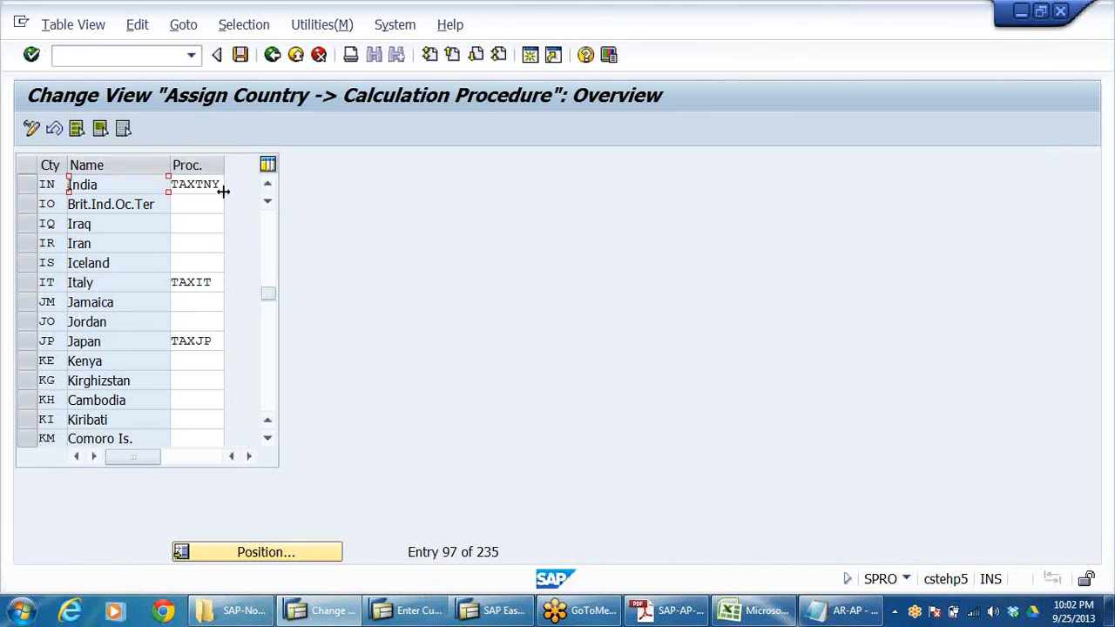
double_click(188, 184)
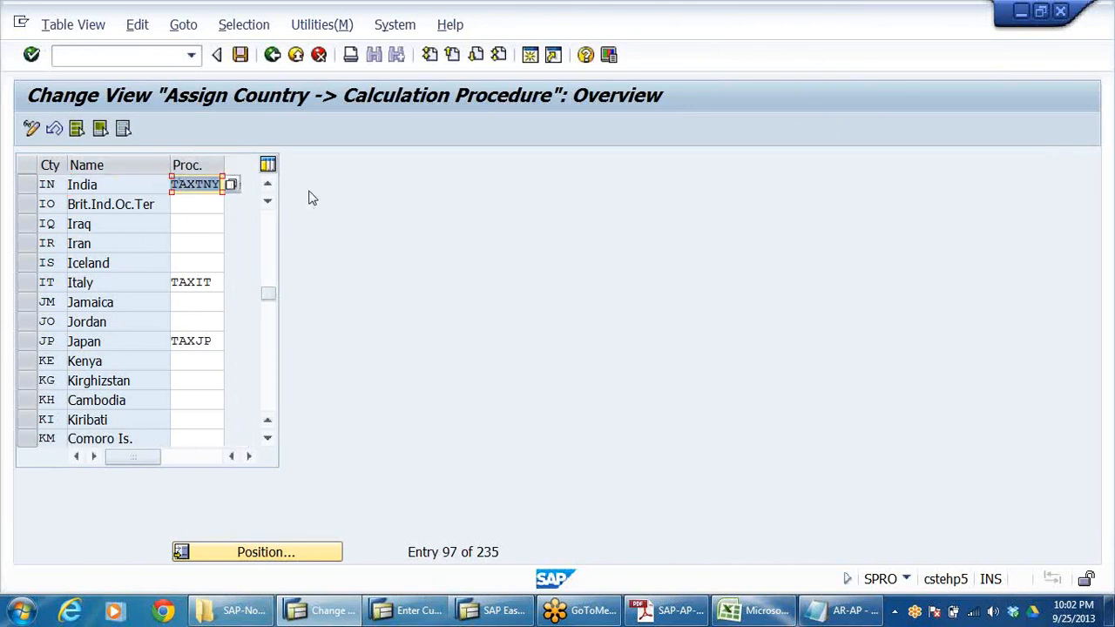
text(D)
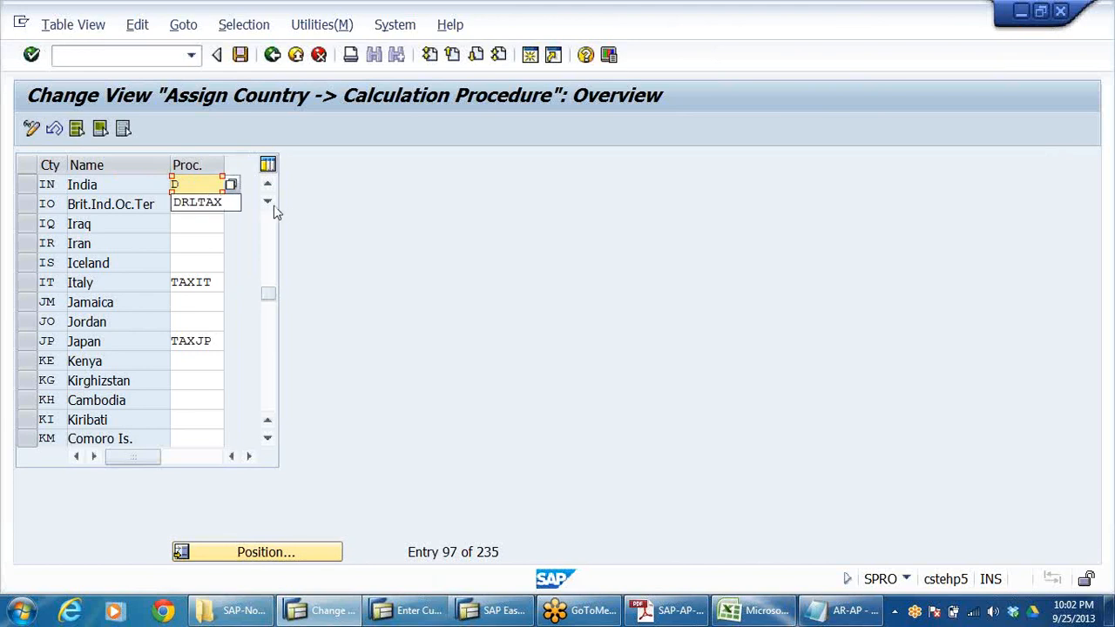
click(213, 204)
click(241, 54)
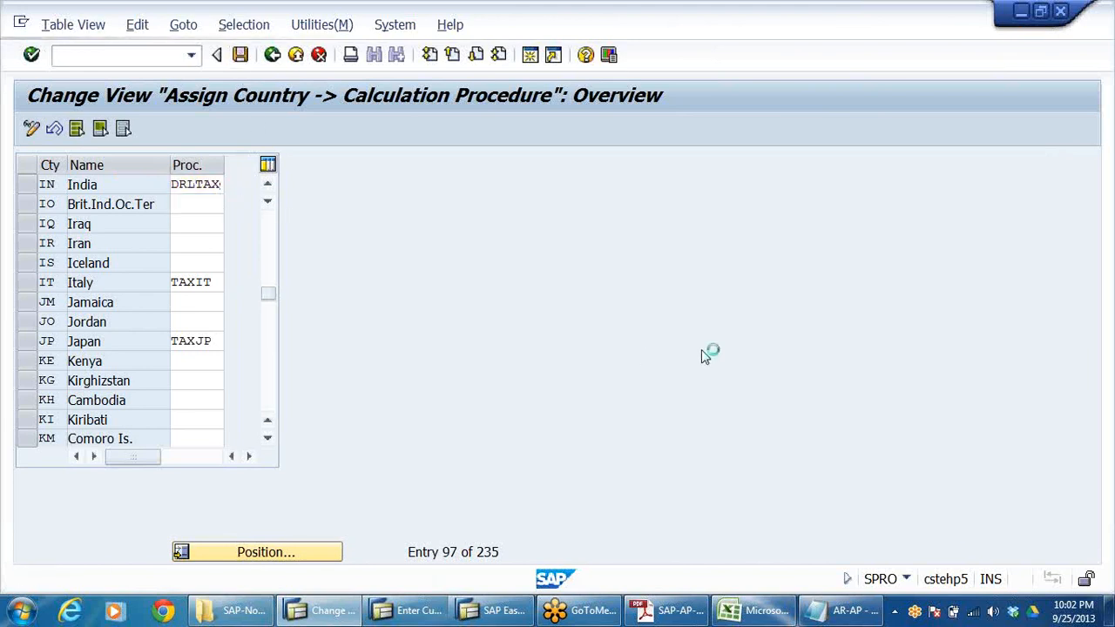
click(372, 336)
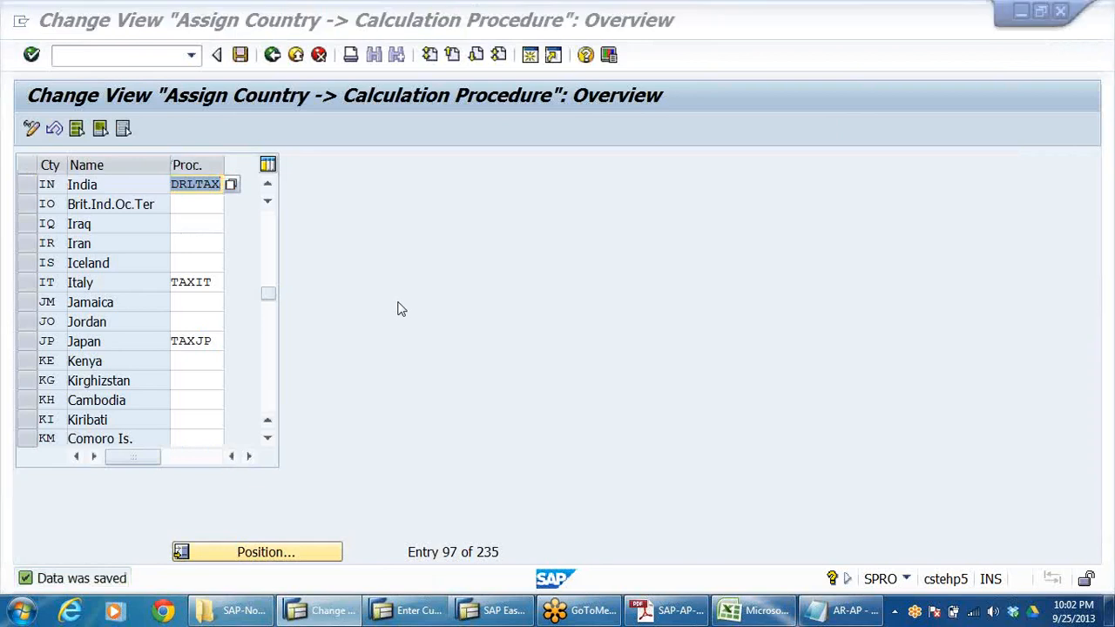
Step: Switch to the customer invoice session, assign tax code D2 to the 300002 line item and validate the entry
key(alt+Tab)
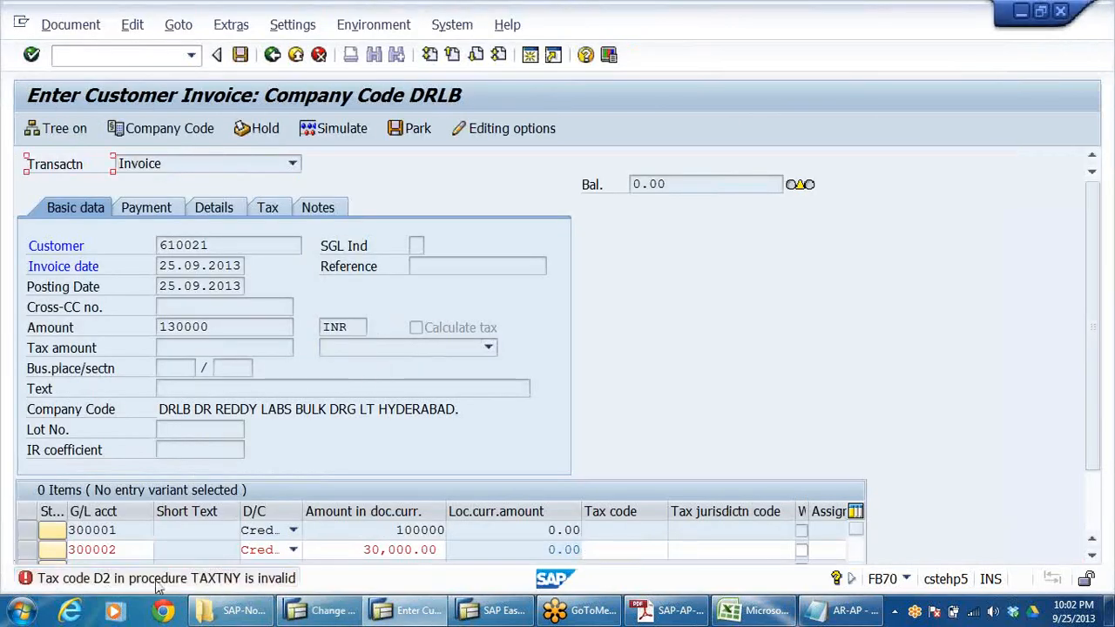
click(646, 551)
click(675, 550)
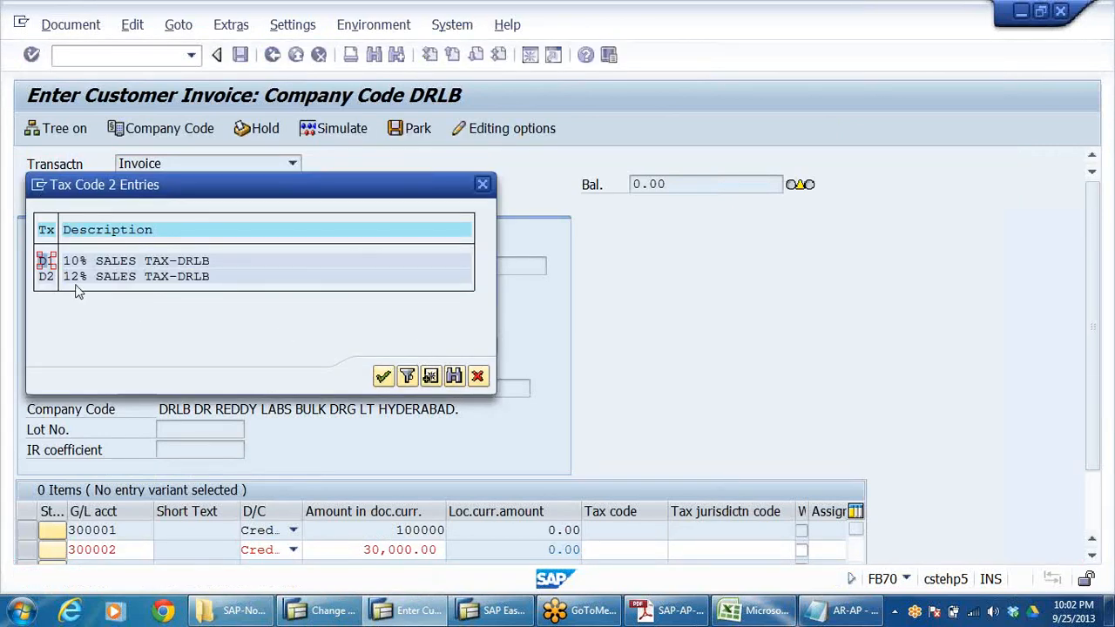
double_click(47, 278)
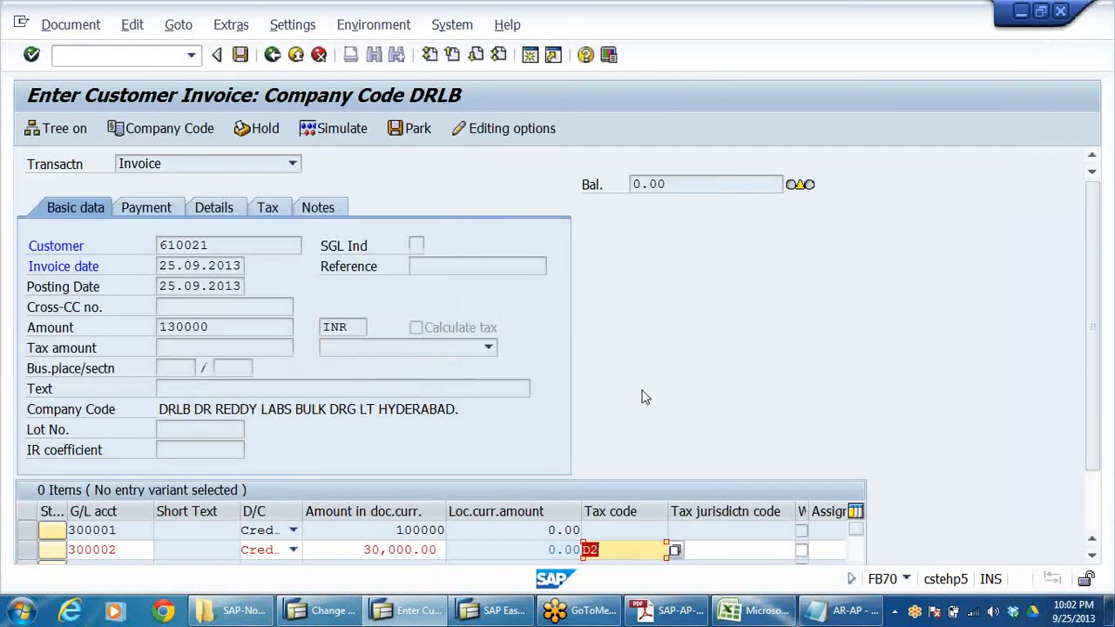
key(Return)
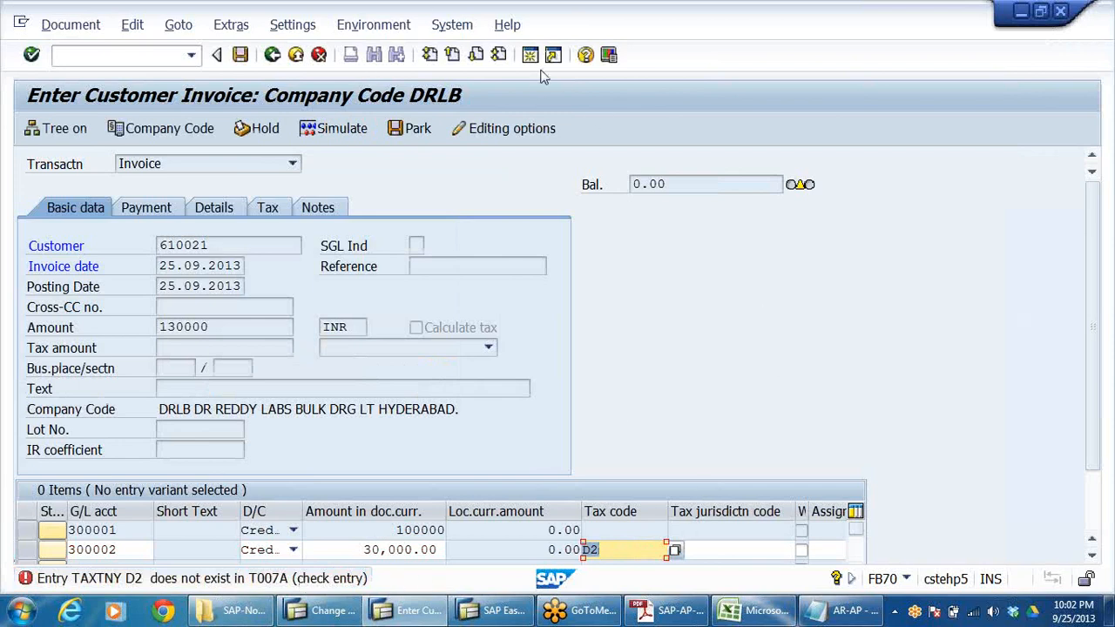
Step: Discard the unfinished customer invoice and exit invoice entry to SAP Easy Access
click(322, 54)
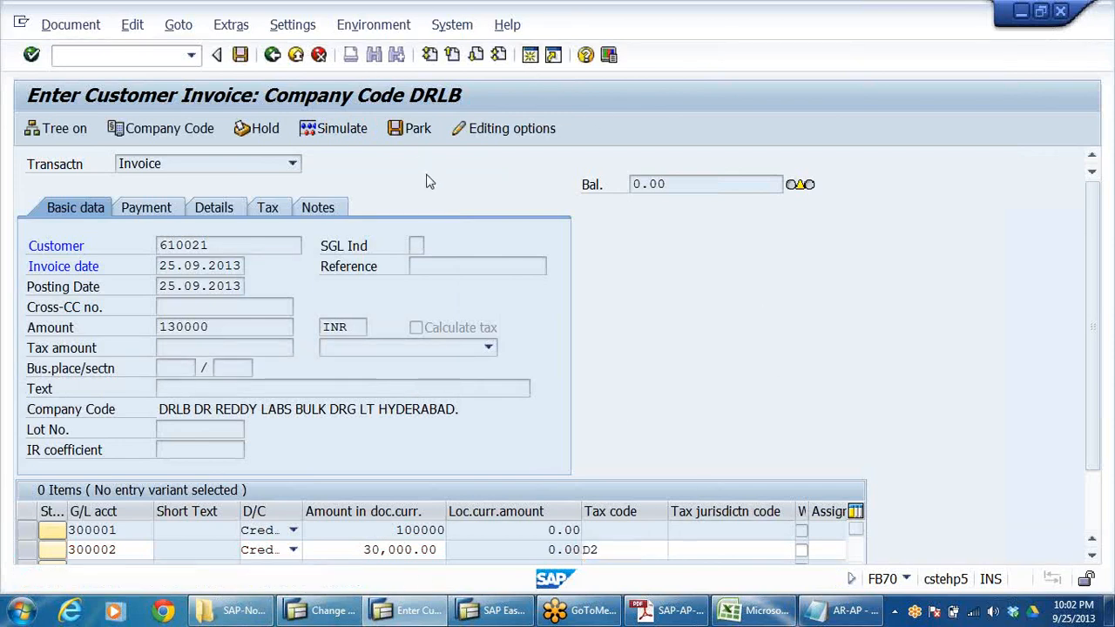
click(351, 397)
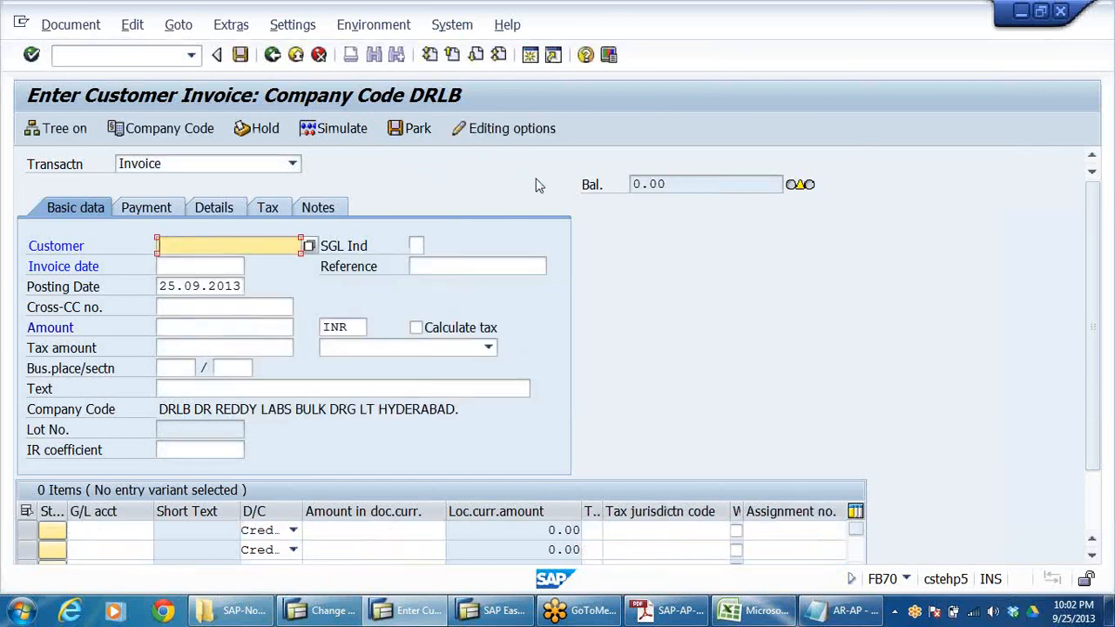
click(296, 55)
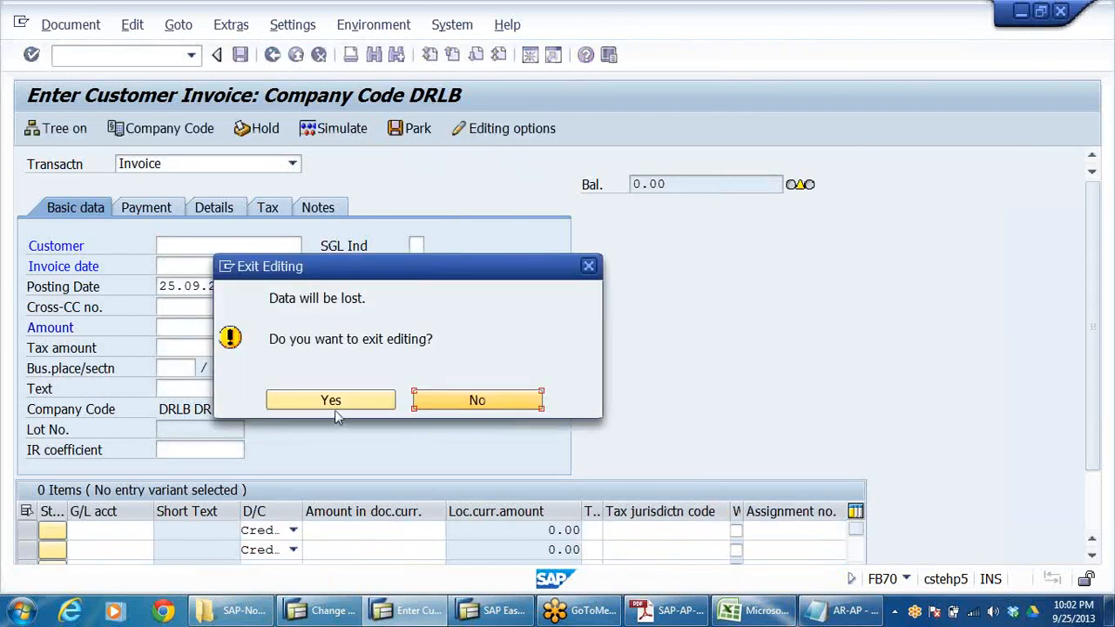
click(345, 400)
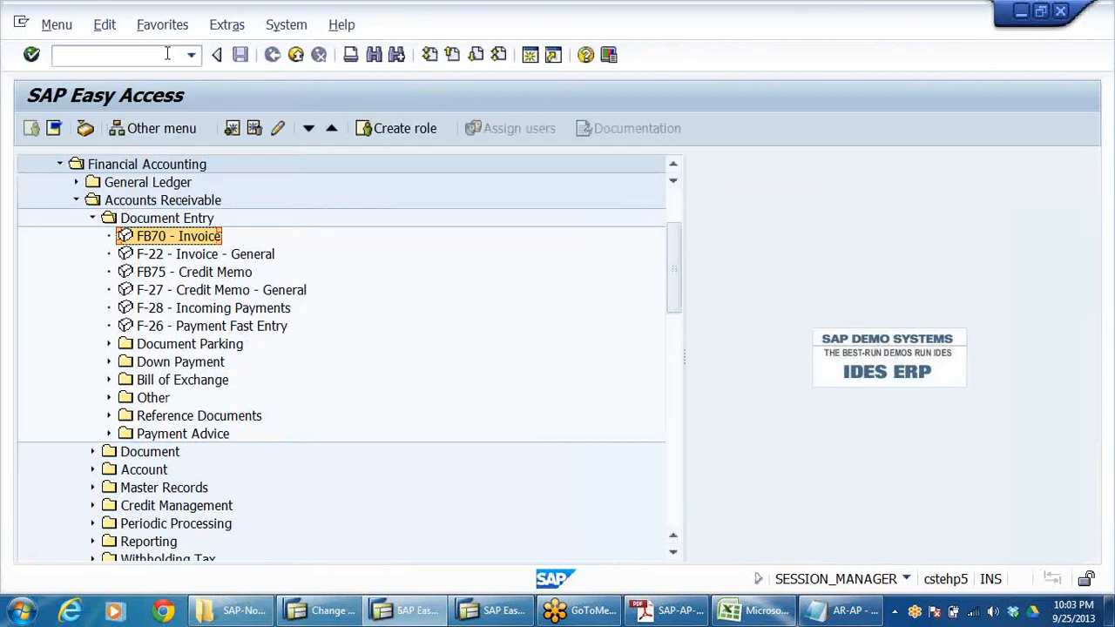
Step: Start transaction FS00 and open G/L account 300001 in company code DRLB for changing
click(167, 54)
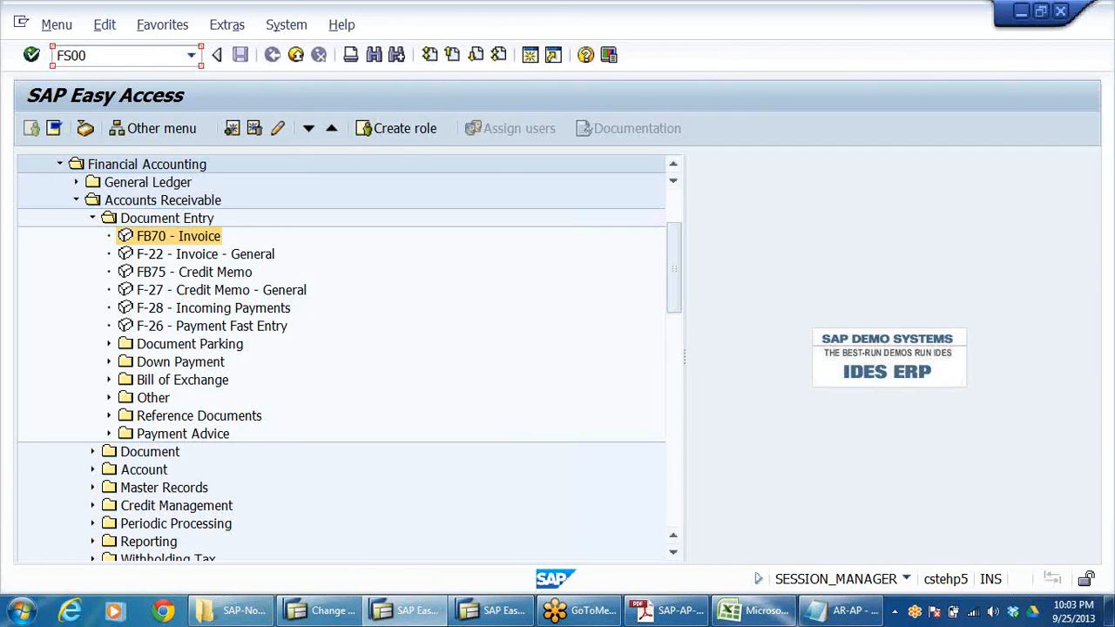
key(Return)
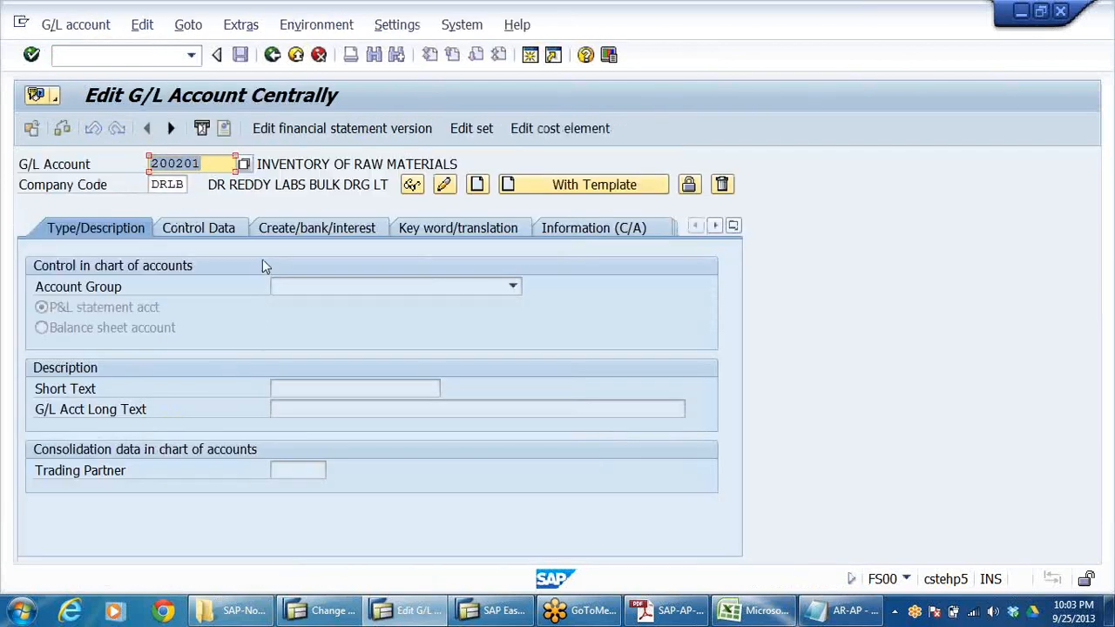
text(3)
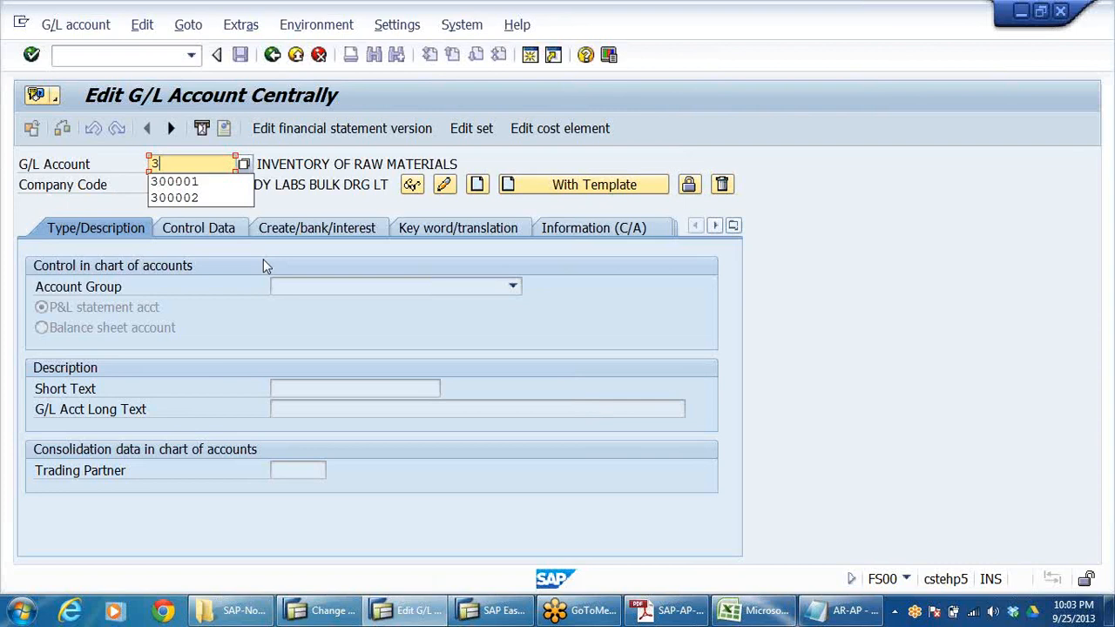
click(187, 179)
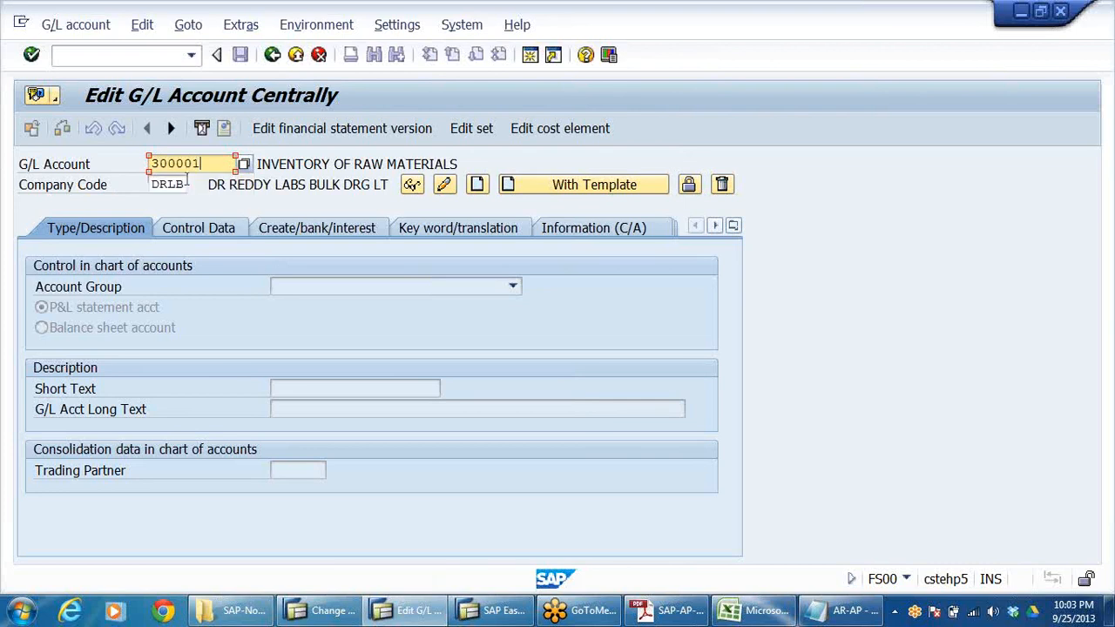
click(445, 184)
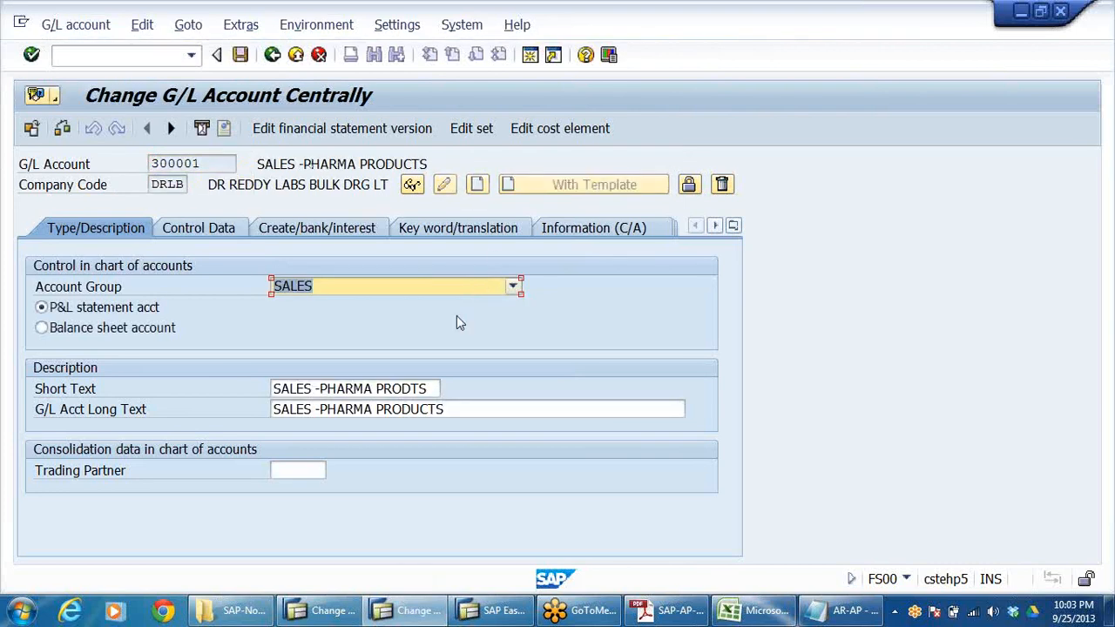
Step: Examine the tax category, control data and document creation settings of G/L account 300001
click(209, 228)
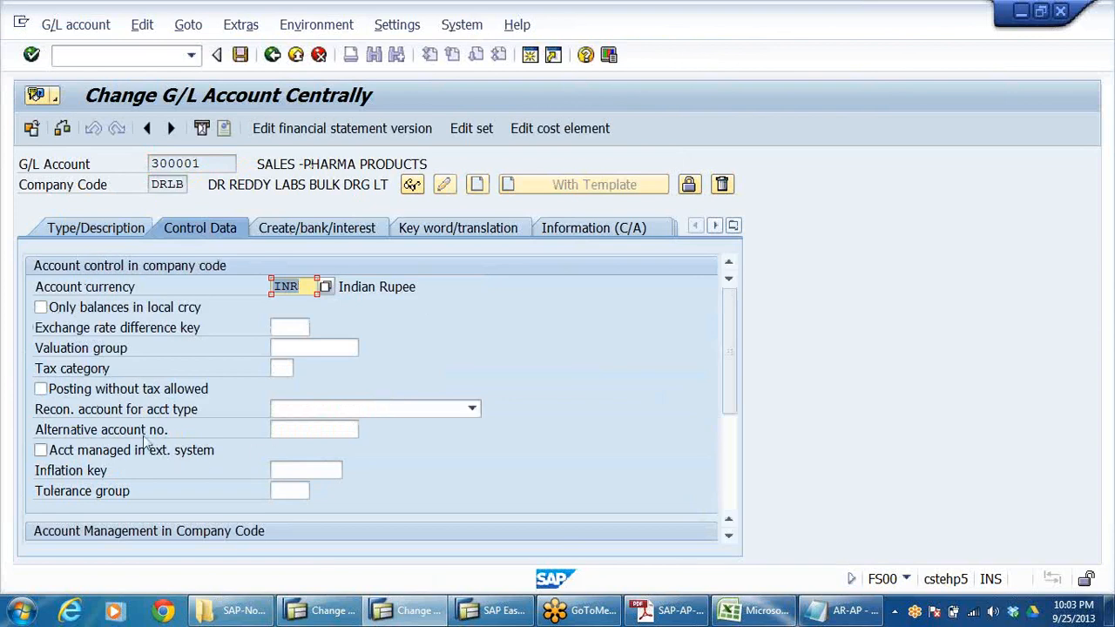
click(86, 372)
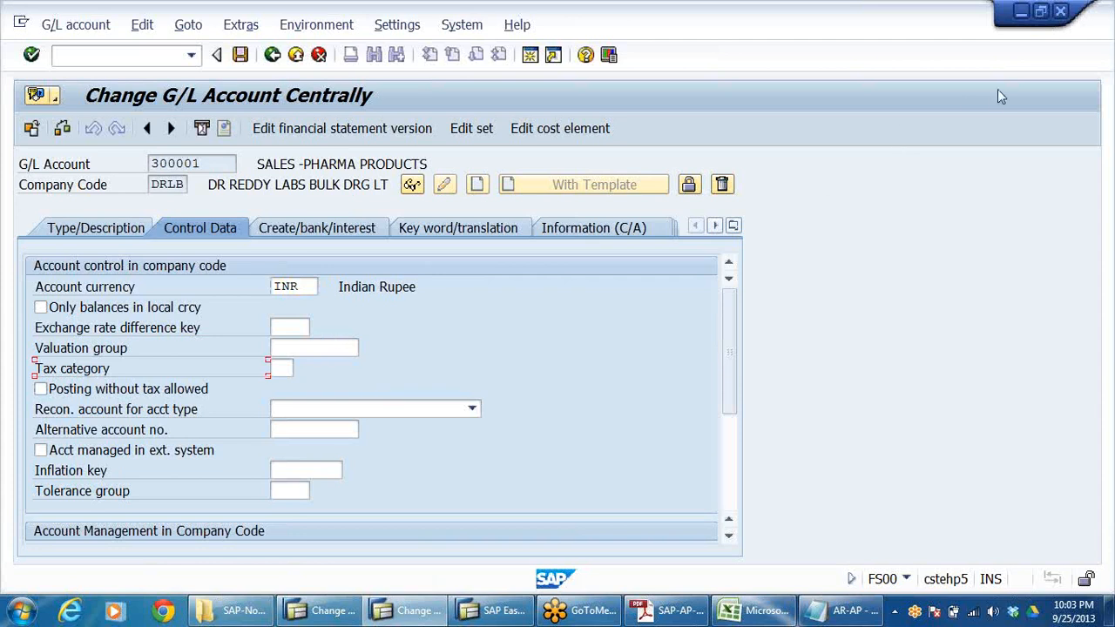
click(1100, 44)
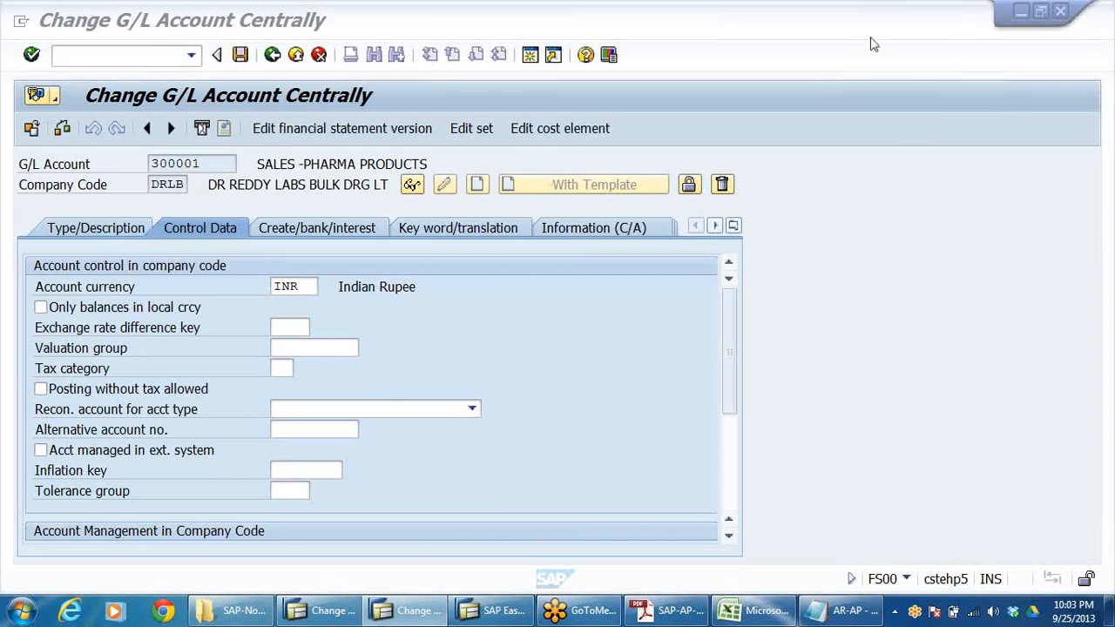
click(114, 231)
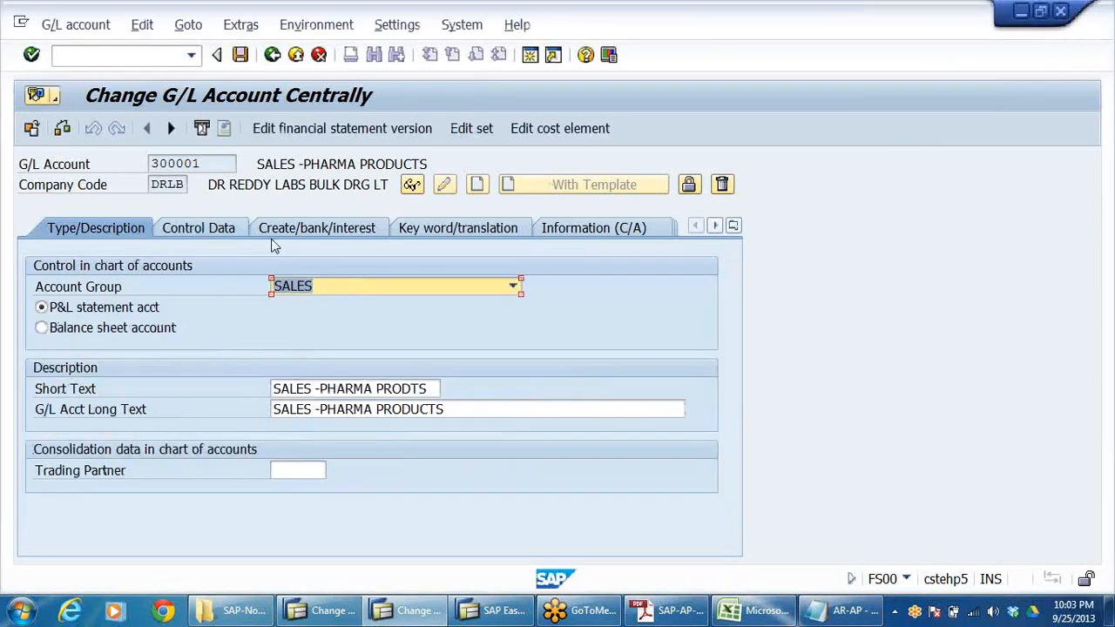
click(195, 228)
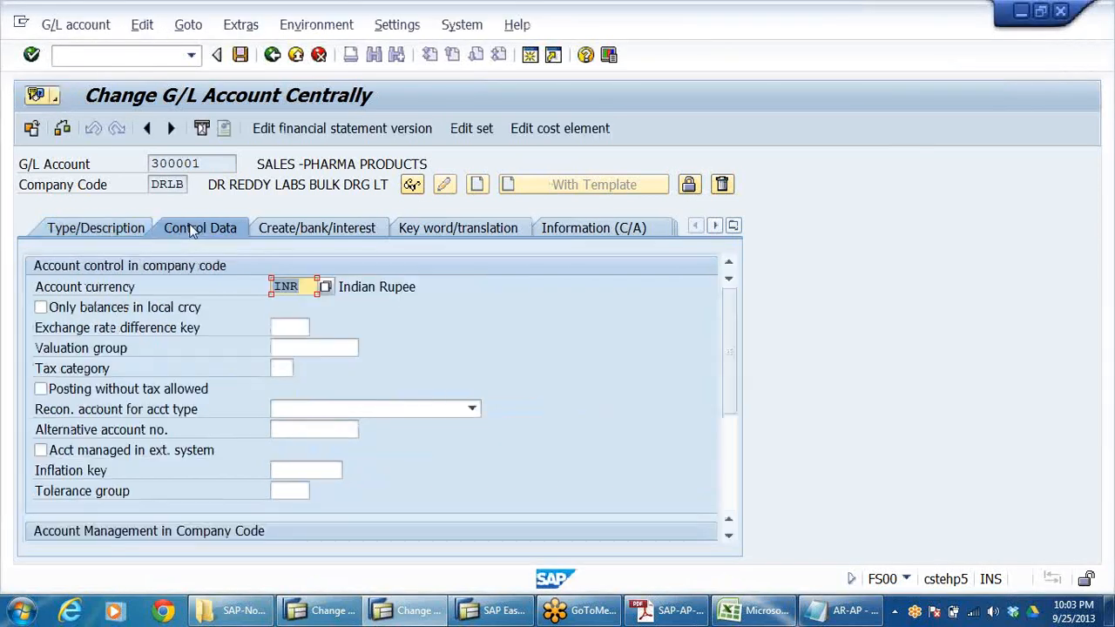
click(301, 229)
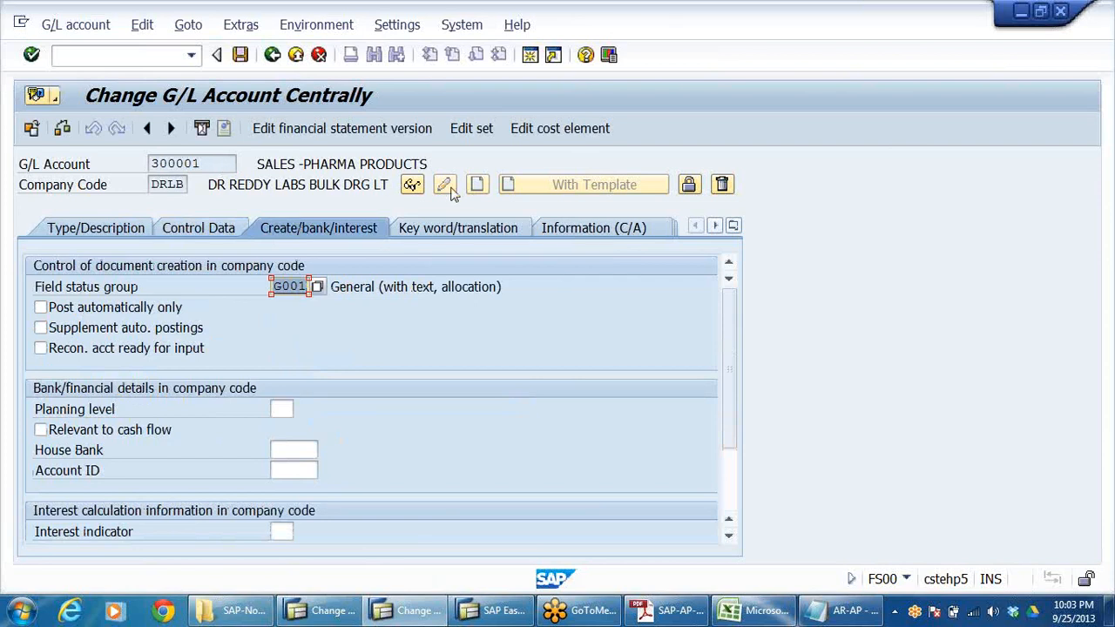
Step: Open G/L account 300002 for changing, allow posting without tax, save the account and leave FS00
click(411, 185)
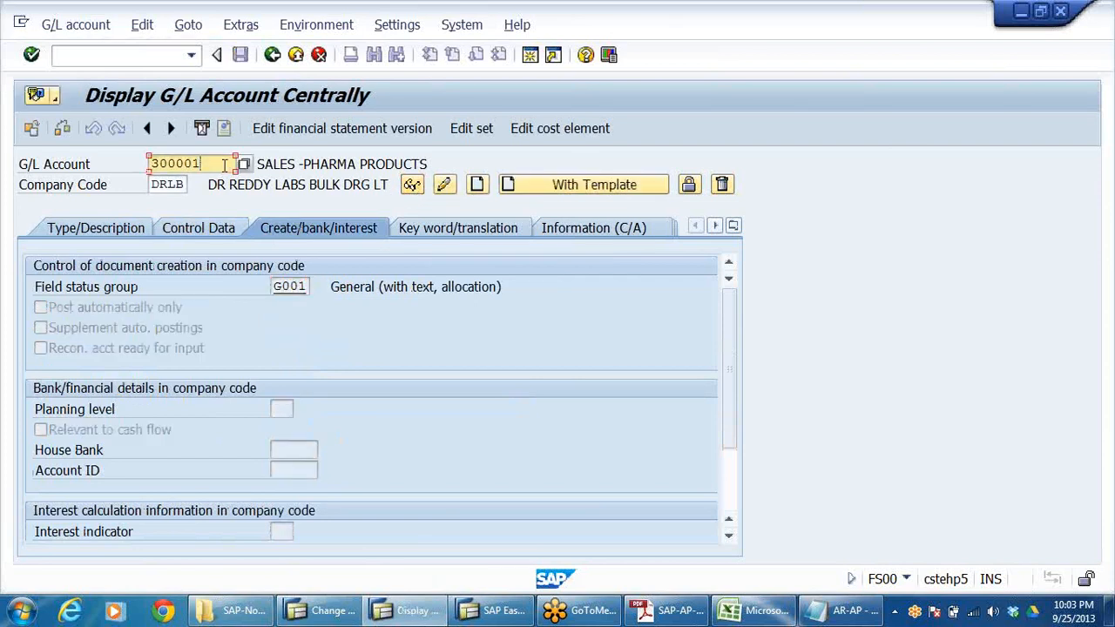
key(BackSpace)
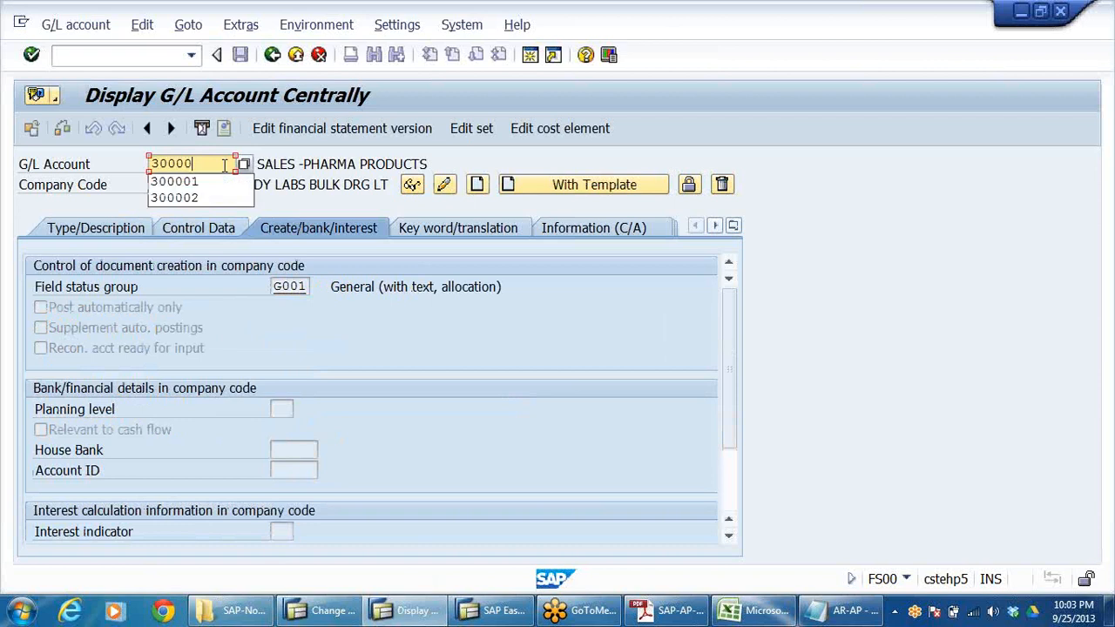
text(2)
click(443, 185)
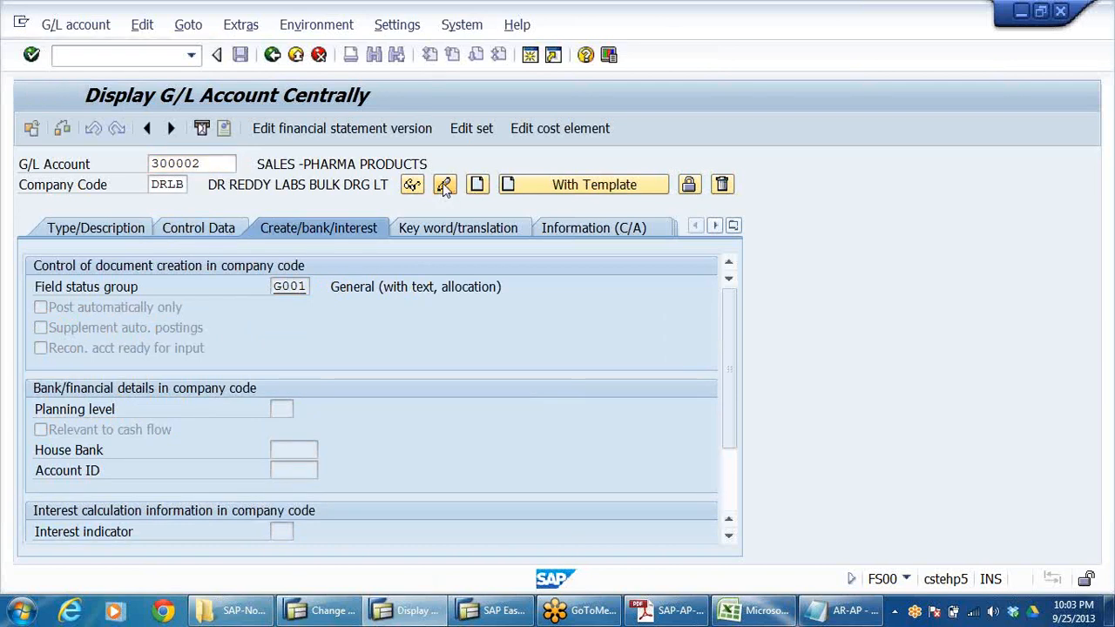
click(202, 229)
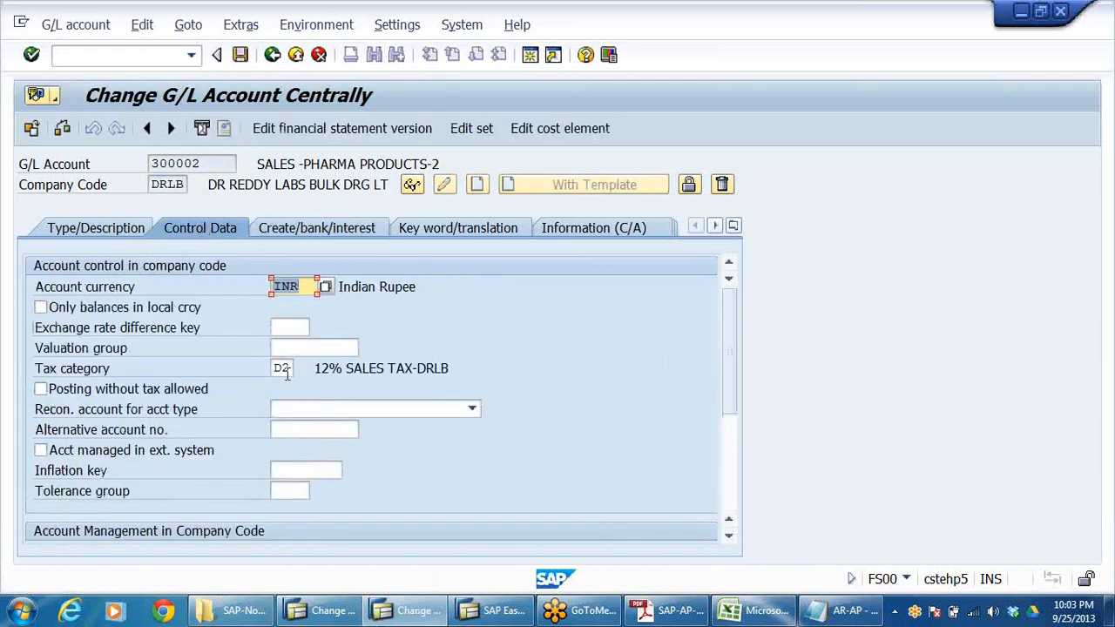
click(287, 374)
click(40, 390)
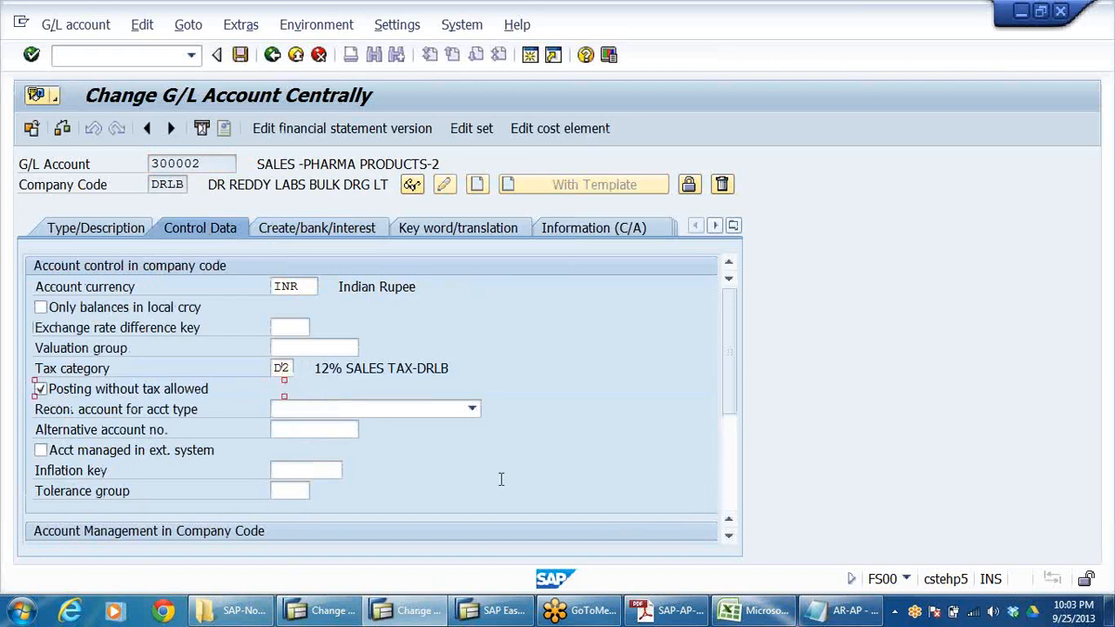
click(244, 55)
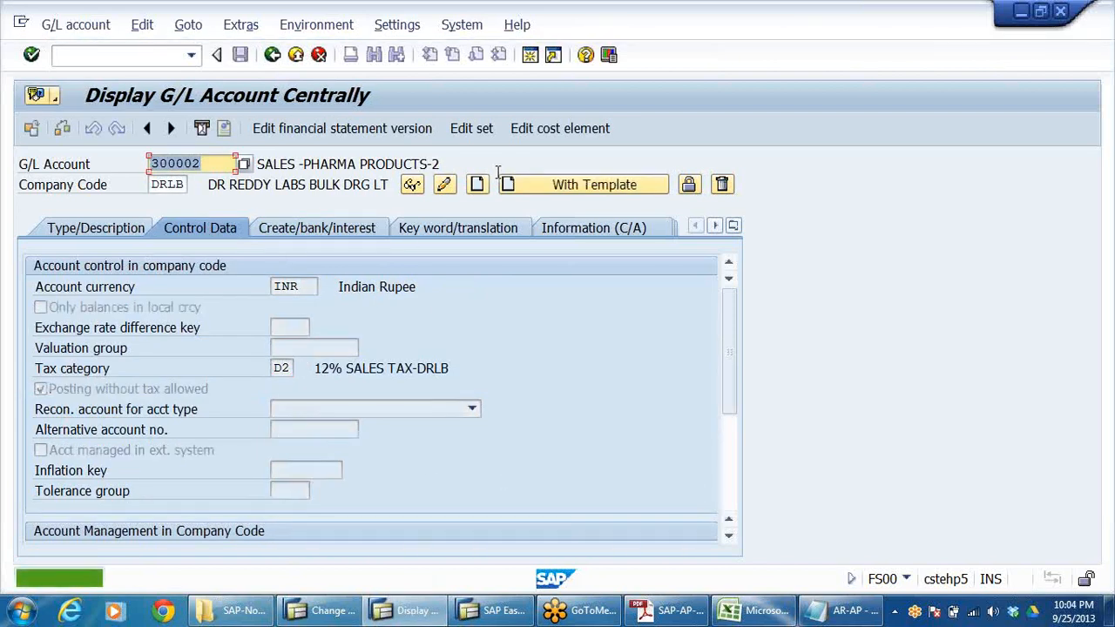
click(273, 54)
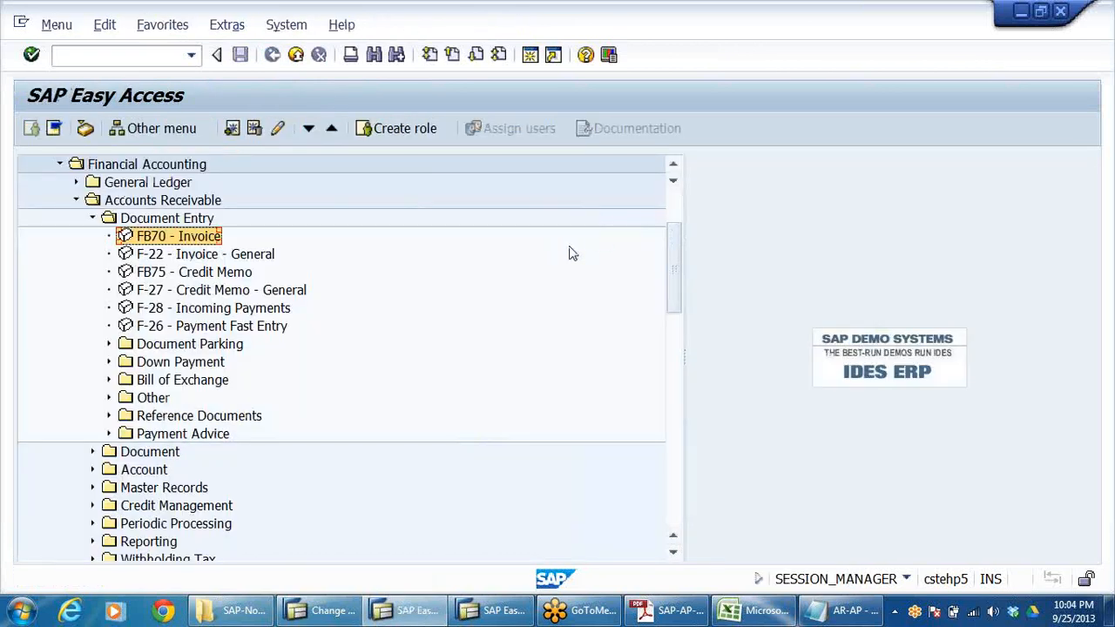
Step: Close the country calculation procedure assignment in the configuration session and switch back to the SAP Easy Access session
key(alt+Tab)
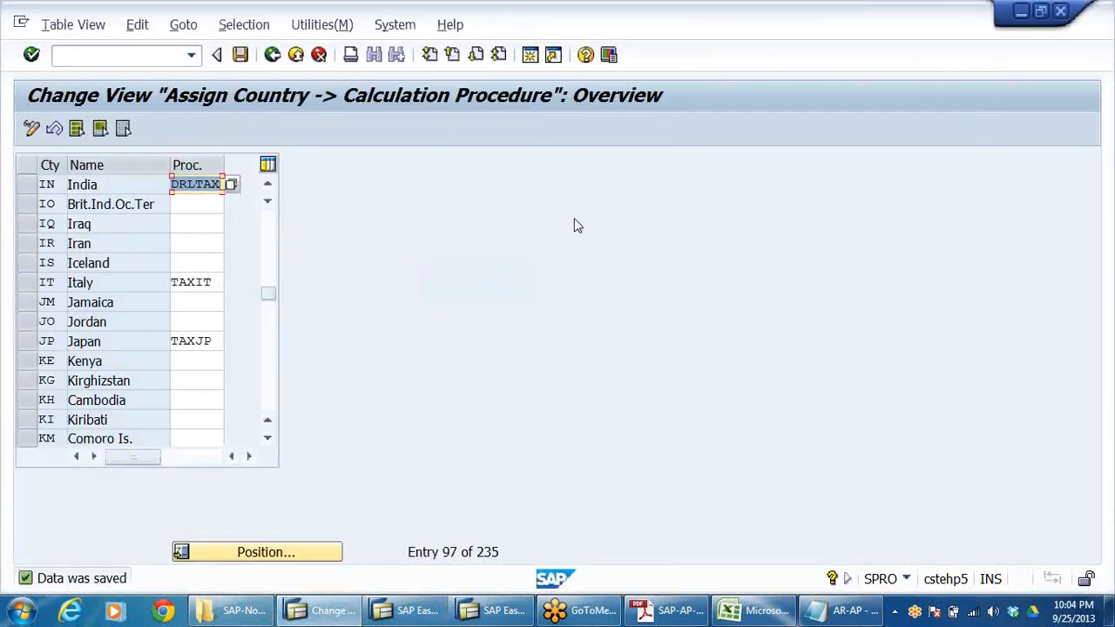
click(73, 25)
click(413, 235)
click(240, 61)
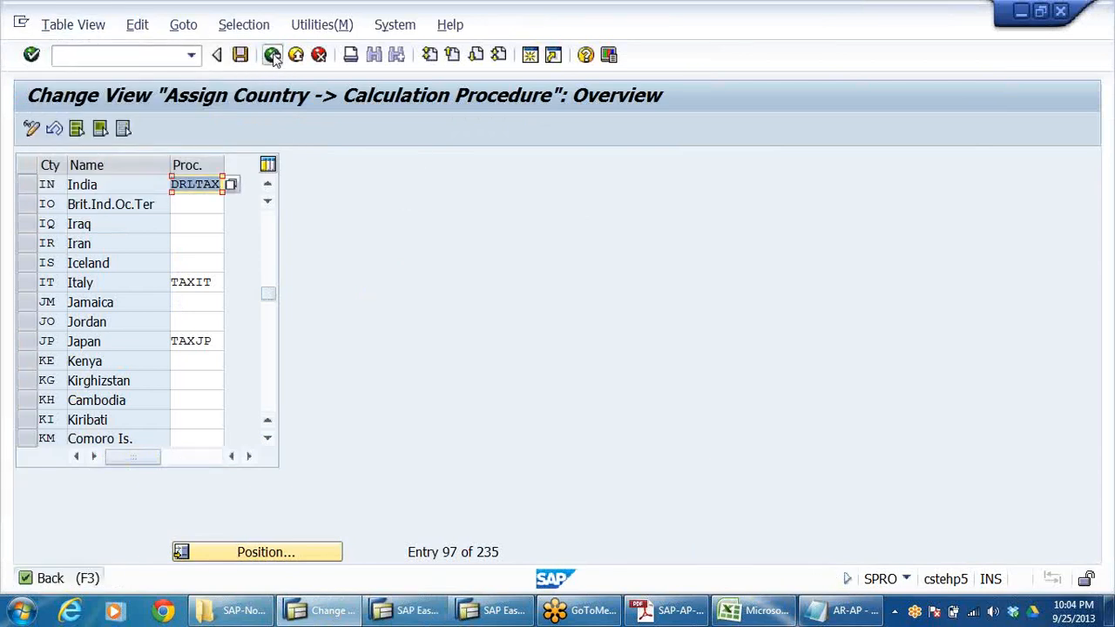
click(274, 58)
click(405, 610)
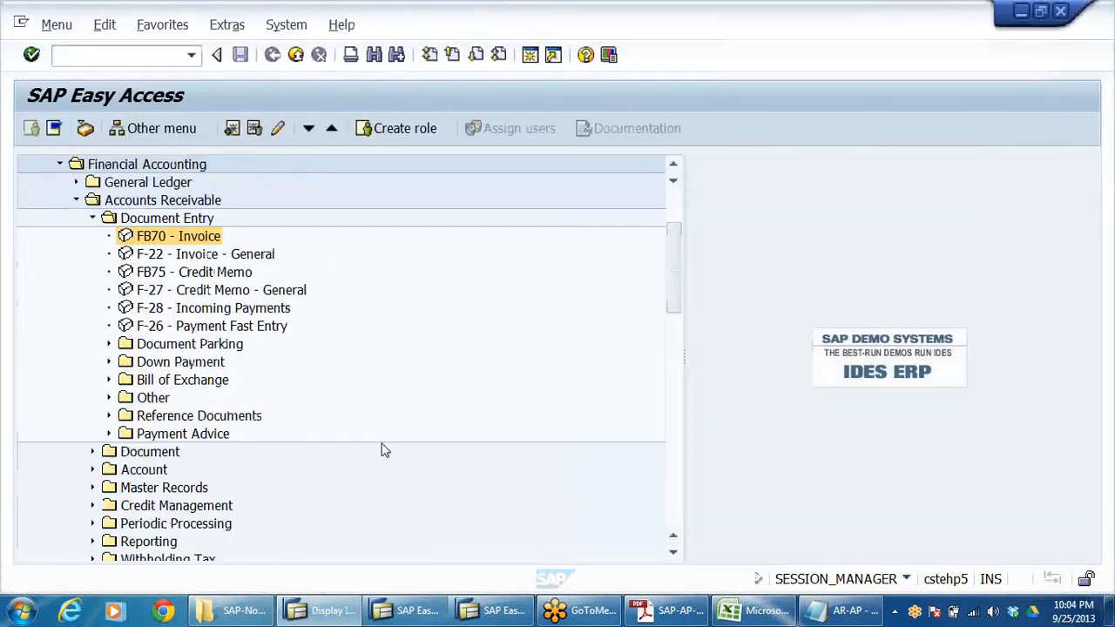
Step: Start an FB70 customer invoice for Sun Pharma Dealers, dated 25.09.2013, with an amount of 130000 INR
double_click(185, 239)
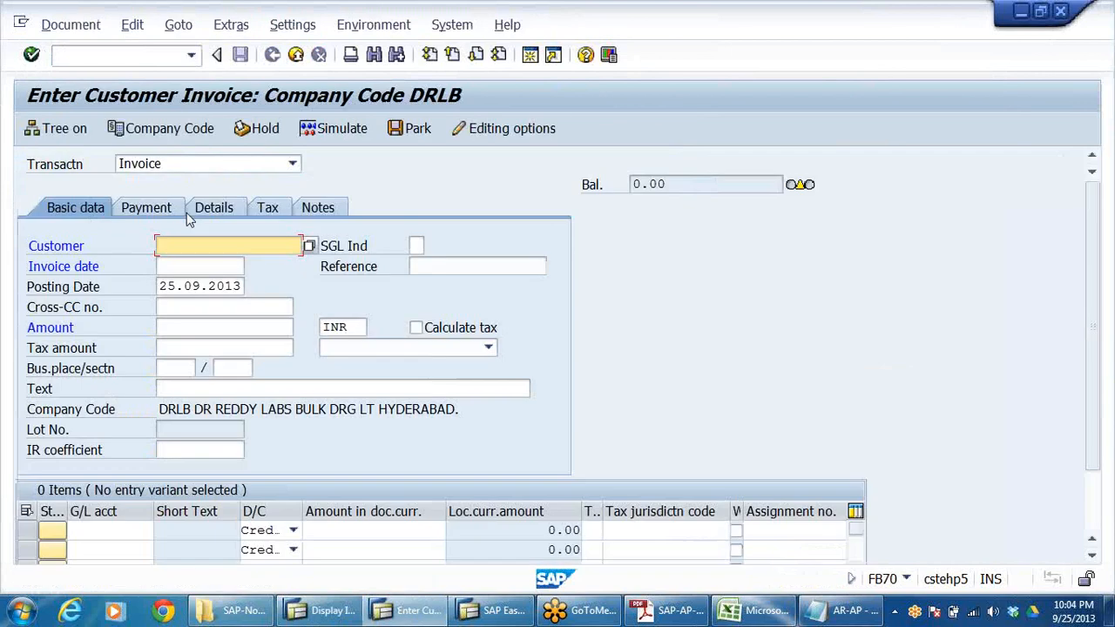
click(175, 246)
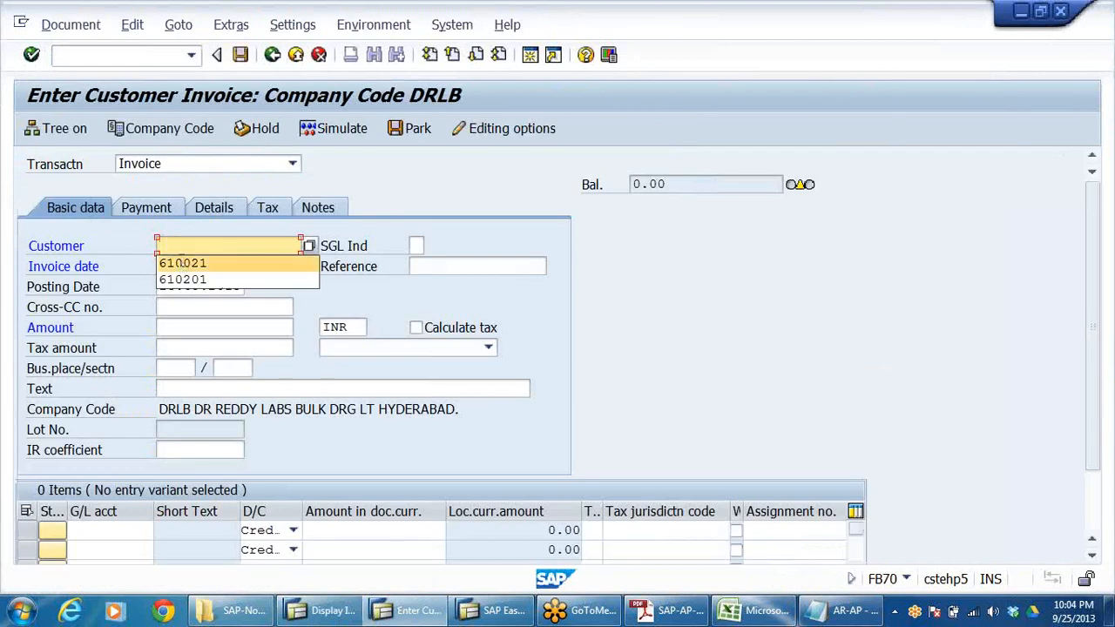
click(182, 262)
click(178, 269)
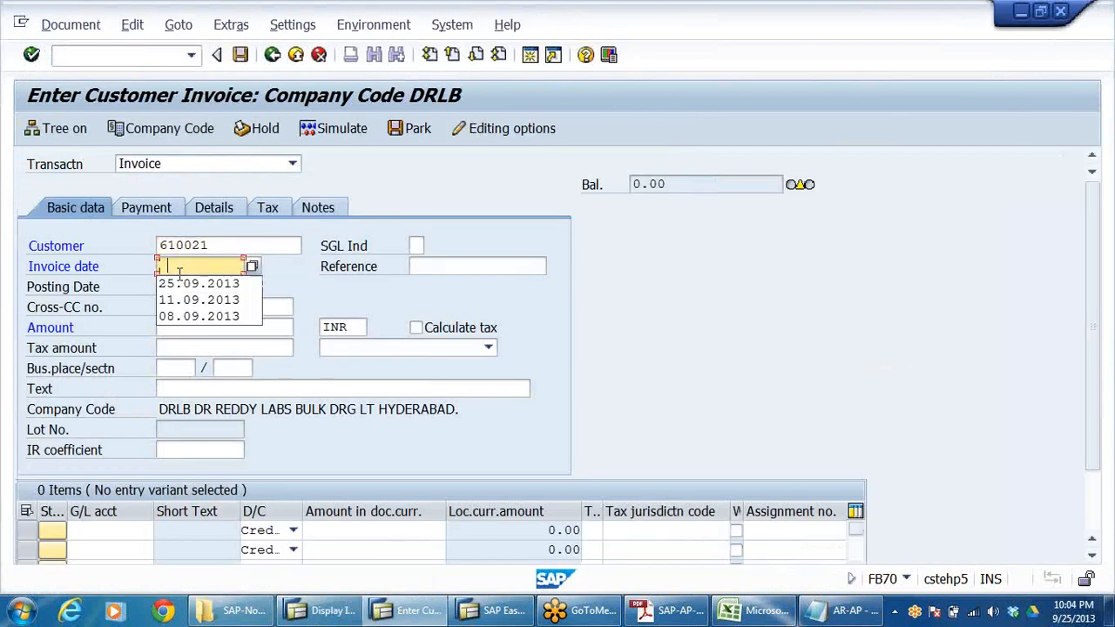
click(187, 281)
click(179, 325)
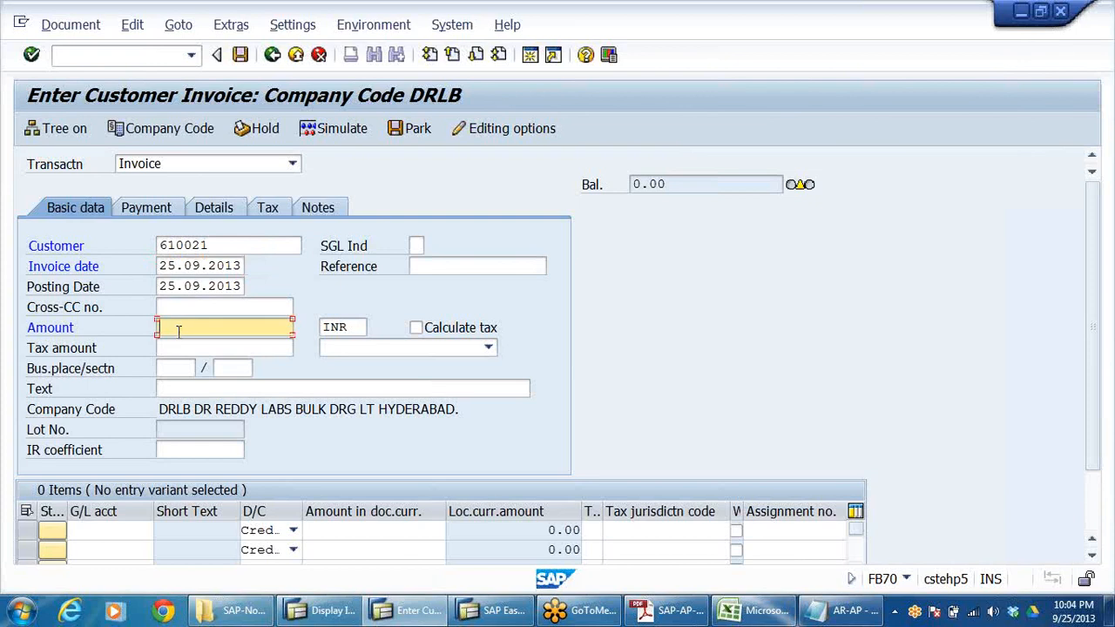
click(183, 344)
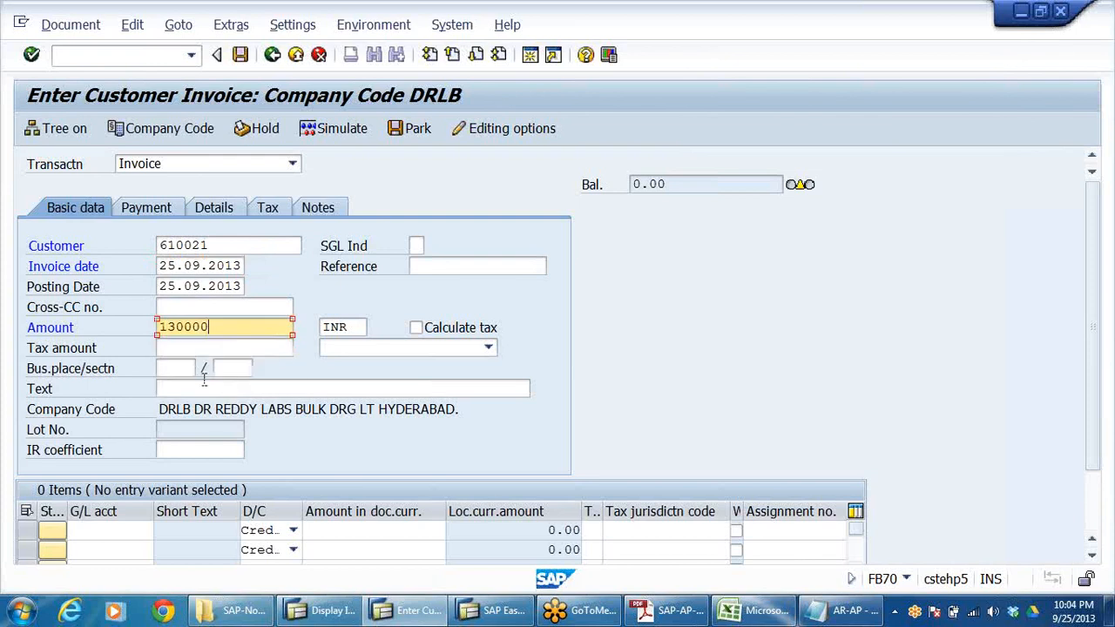
Step: Add credit line items of 100000 to the SALES -PHARMA PRODTS G/L account and 30000 to SALES -PHARMA PROD-2, and validate the entries
click(127, 532)
click(124, 432)
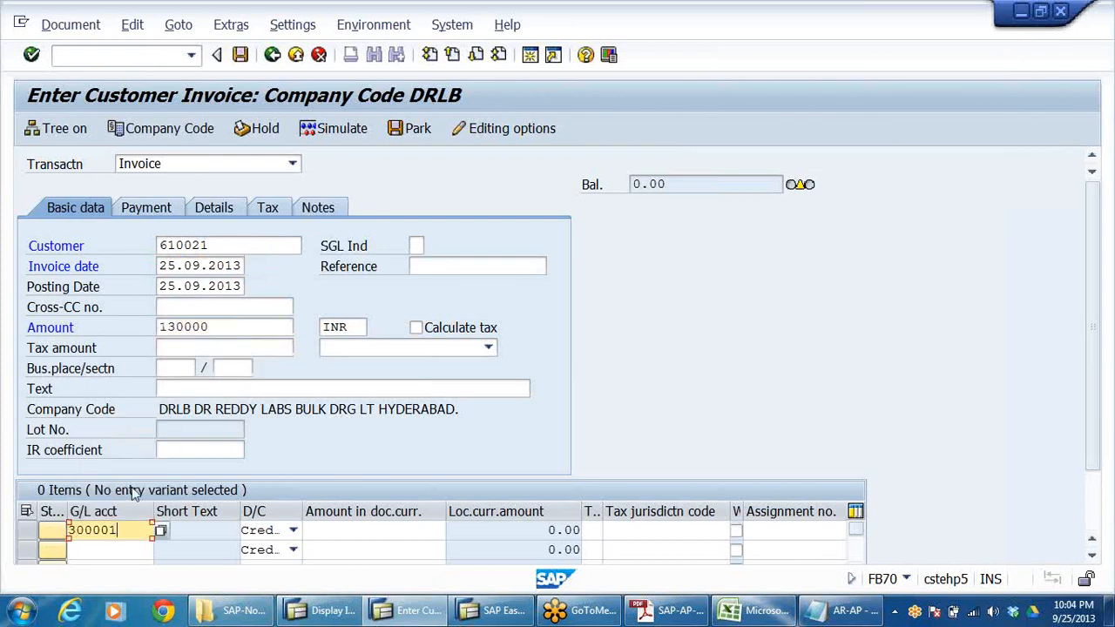
click(142, 550)
click(142, 433)
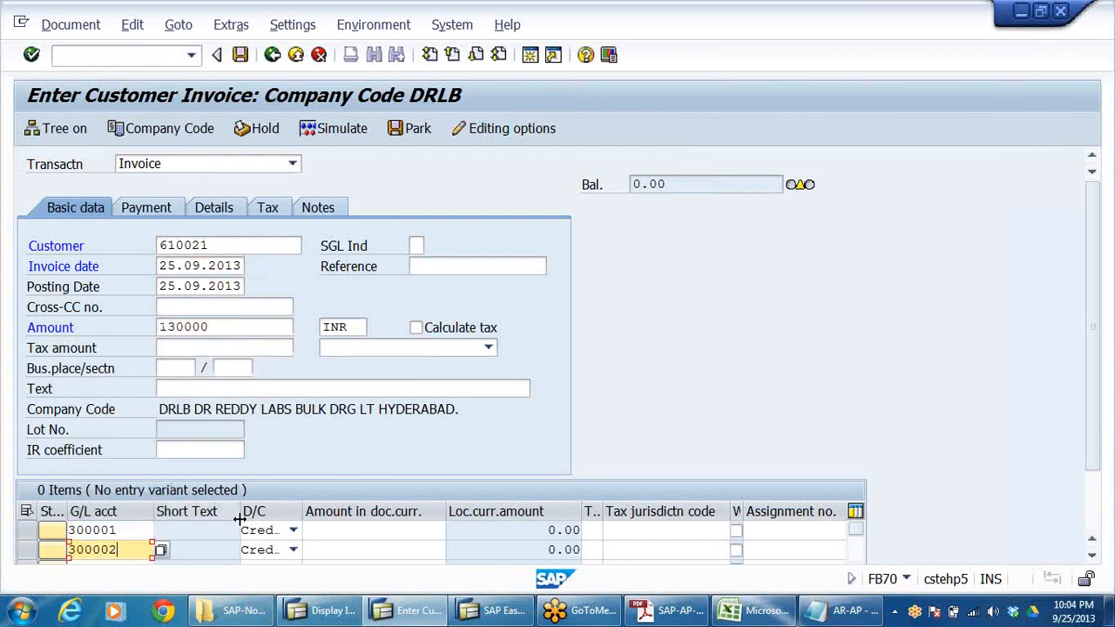
click(344, 529)
click(392, 385)
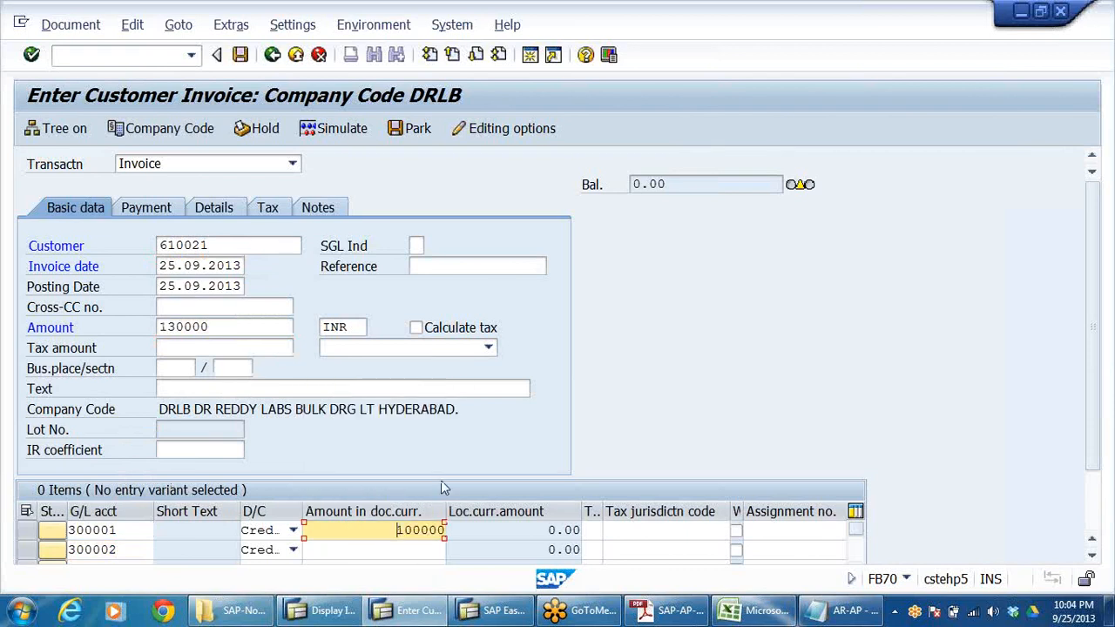
click(420, 549)
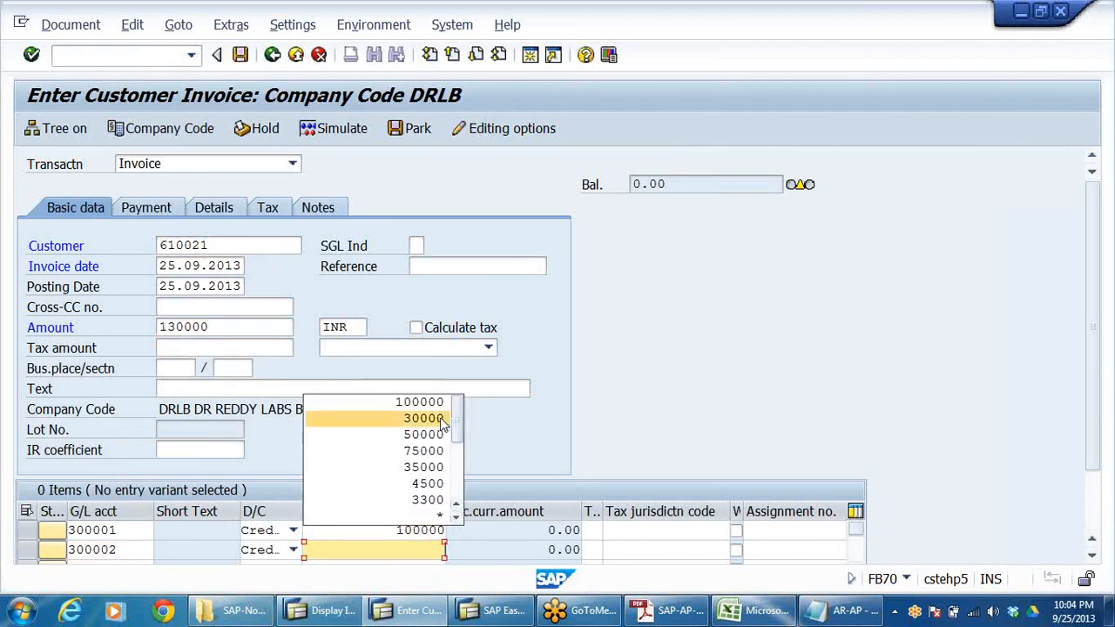
click(410, 419)
key(Return)
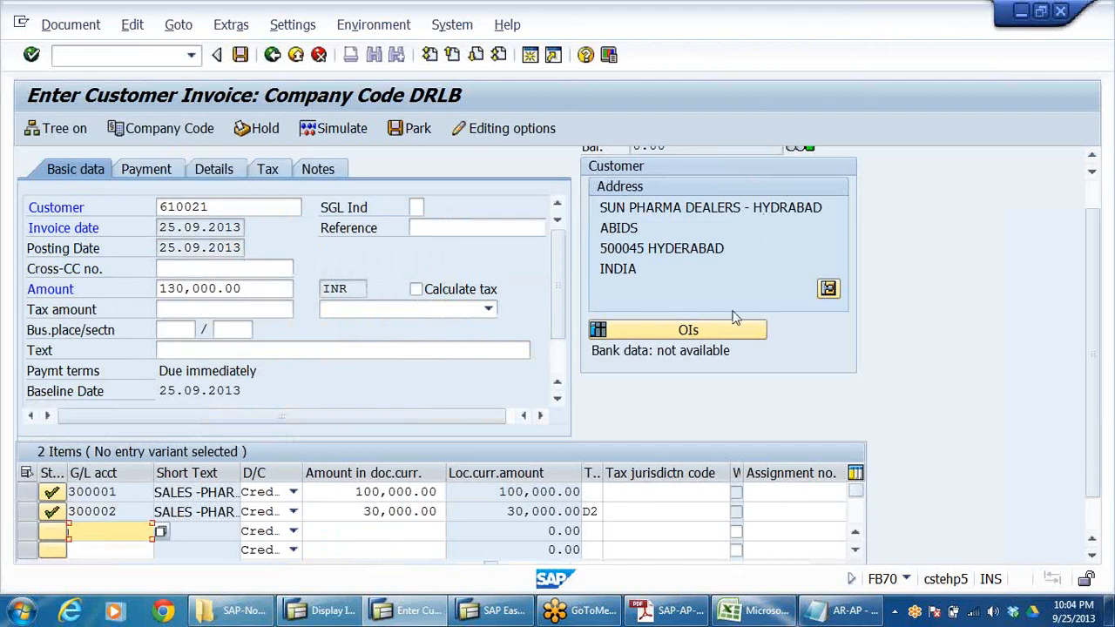
Step: Review the customer invoice's amount and line items, and post it, accepting the tax data as entered
scroll(926, 350, up, 1)
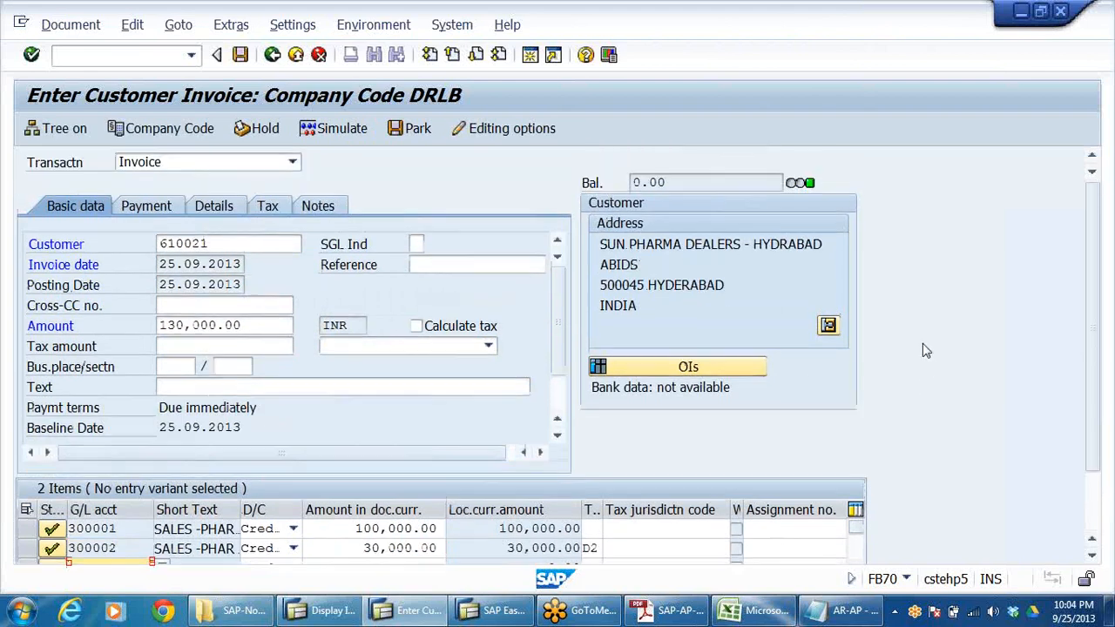
scroll(929, 364, down, 1)
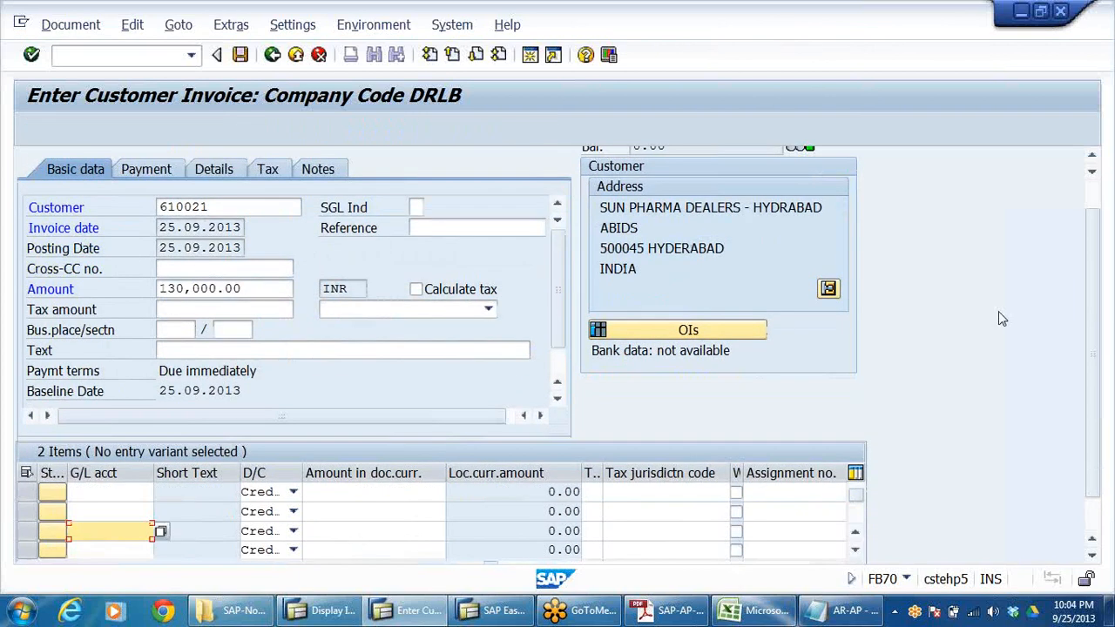
click(227, 206)
drag(242, 288, 7, 281)
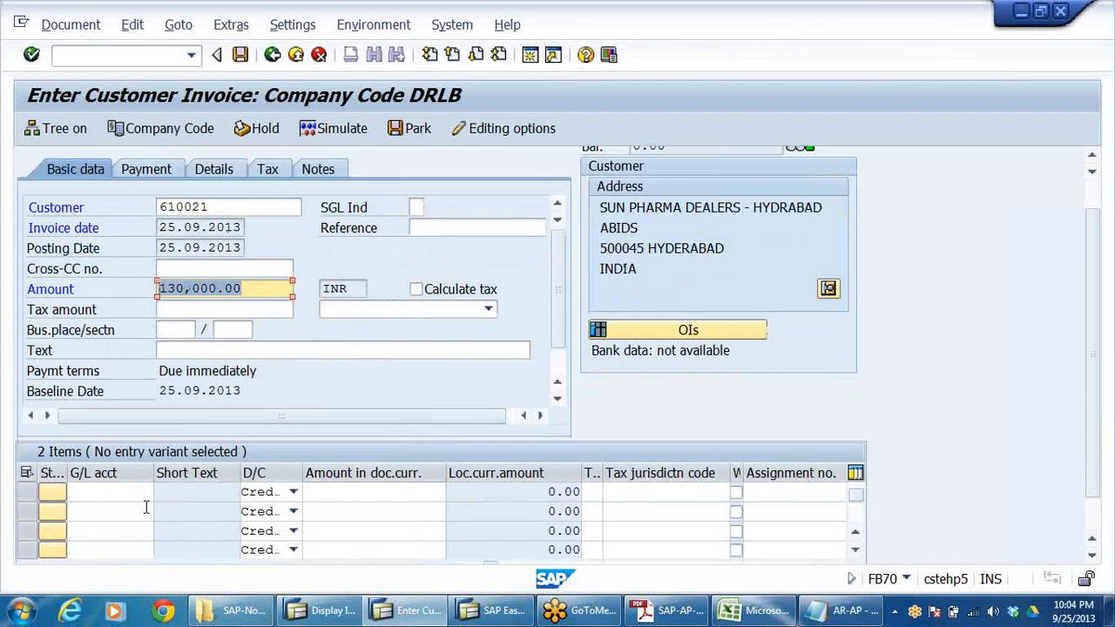
click(1093, 533)
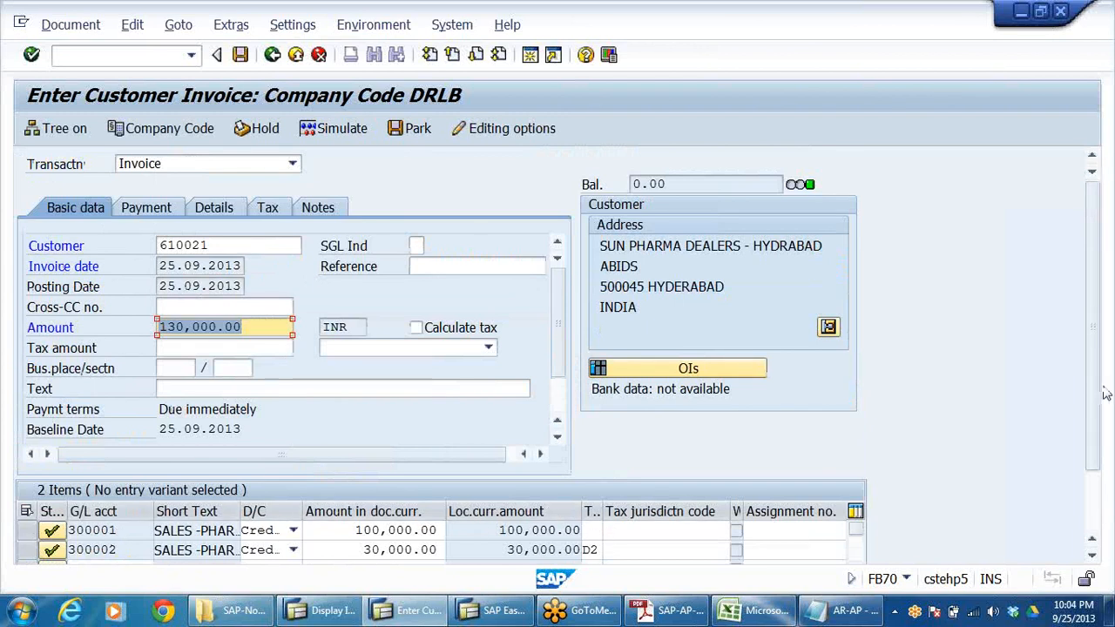
scroll(1099, 394, down, 2)
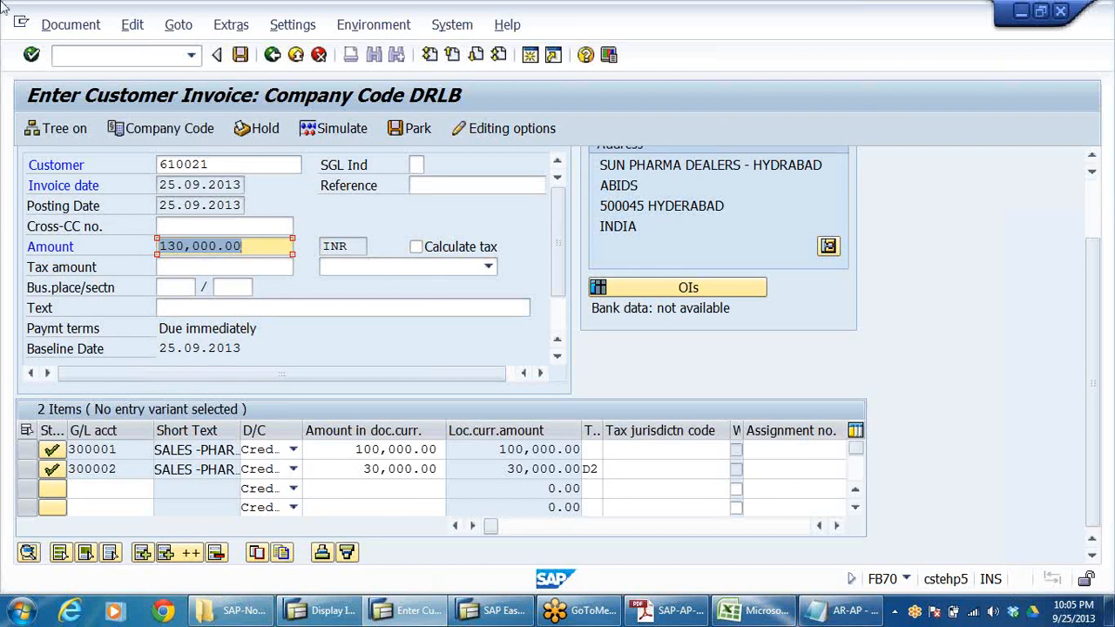
click(241, 55)
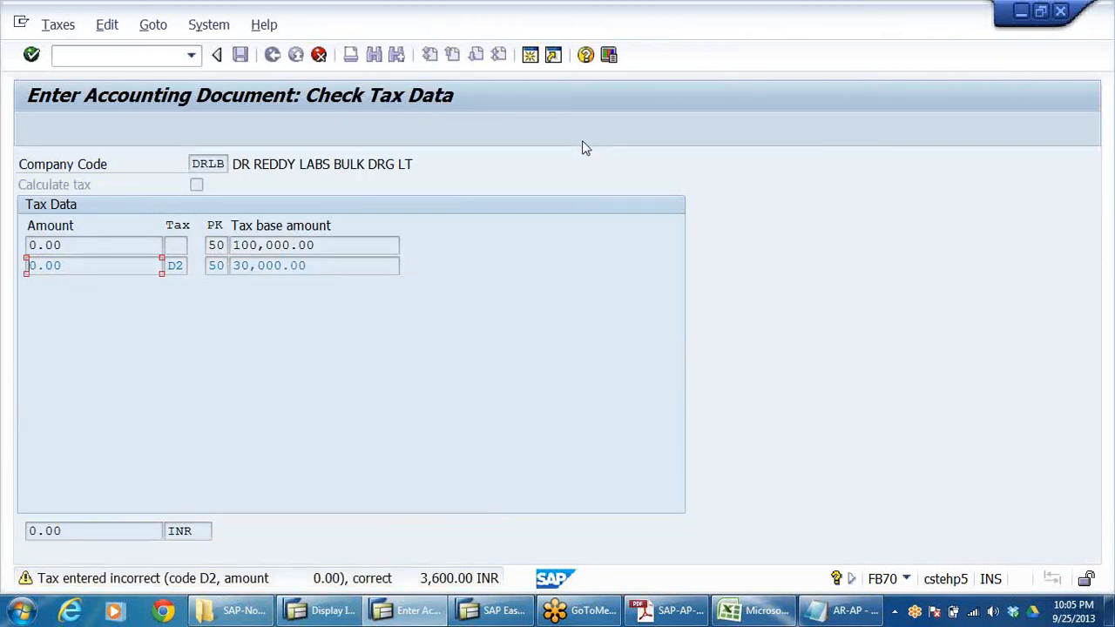
key(Return)
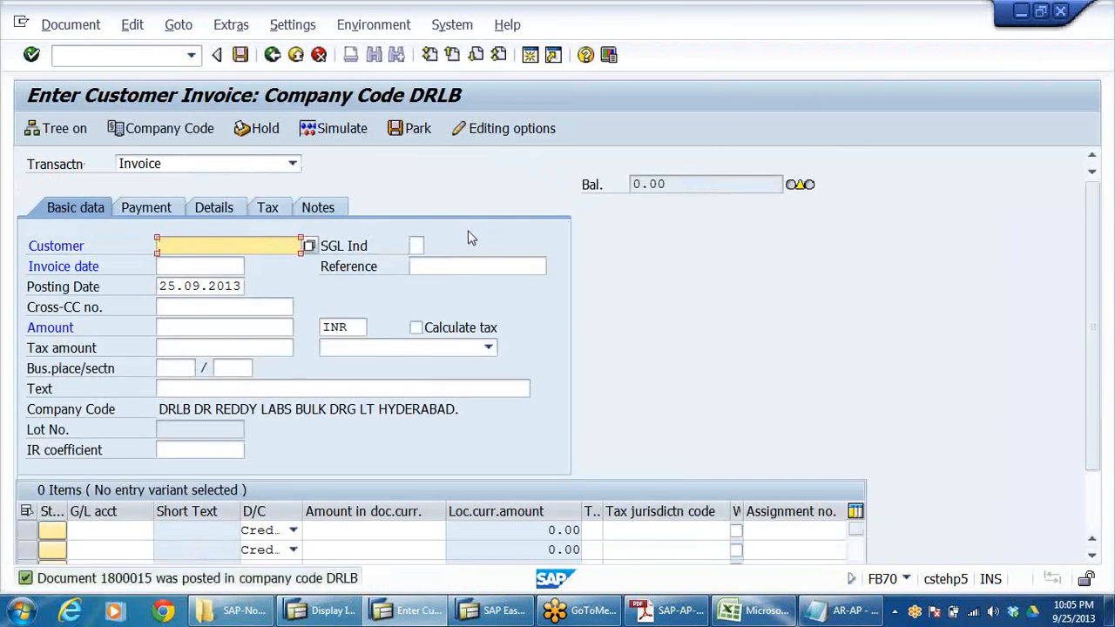
Step: Display the data entry view of the invoice document just posted and return to the invoice entry form
click(63, 26)
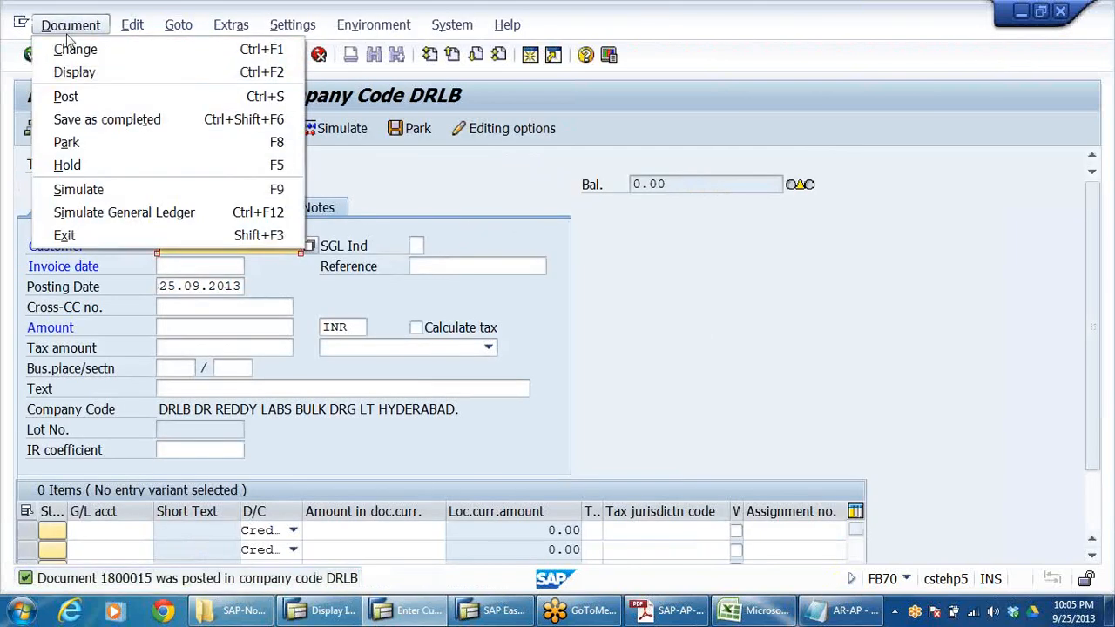
click(75, 69)
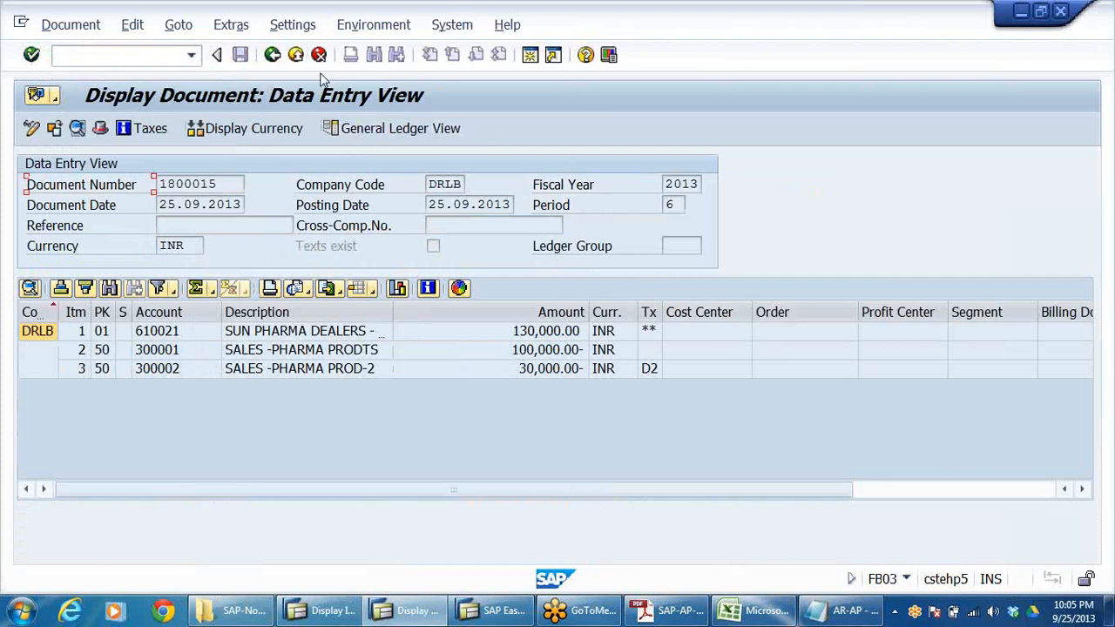
click(296, 54)
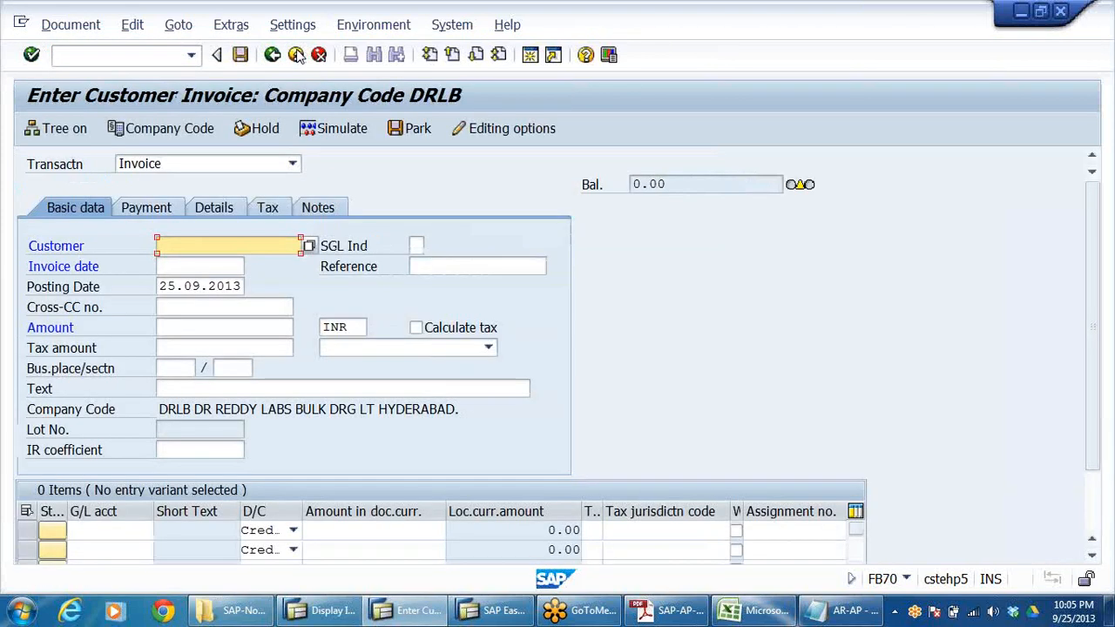
Step: Exit customer invoice entry and collapse the Accounts Receivable folder with its Document Entry subfolder
click(296, 54)
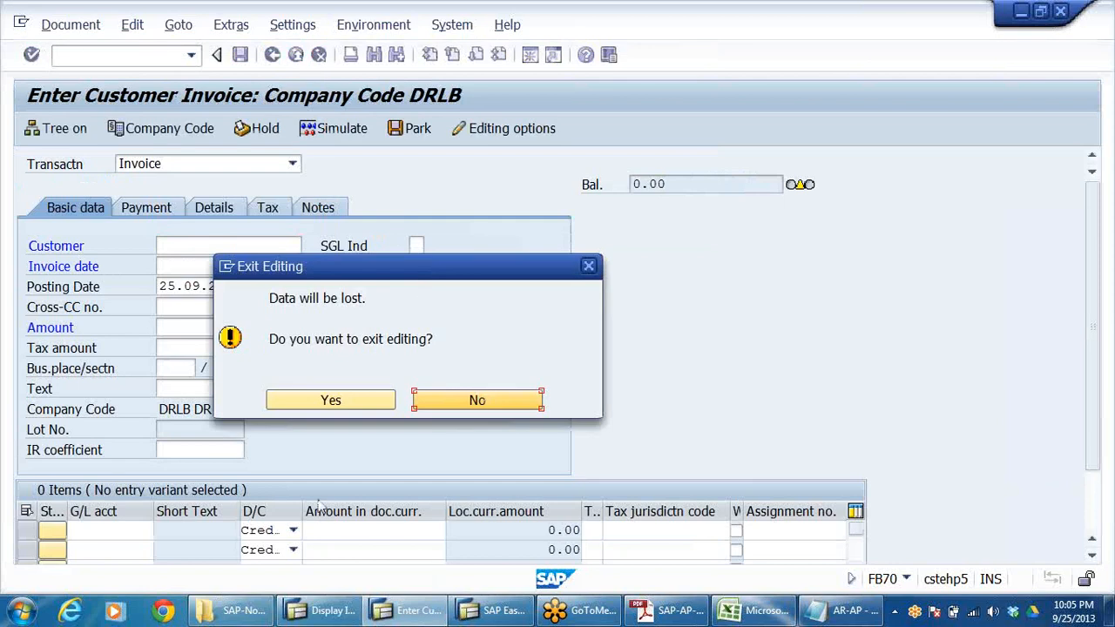
click(331, 401)
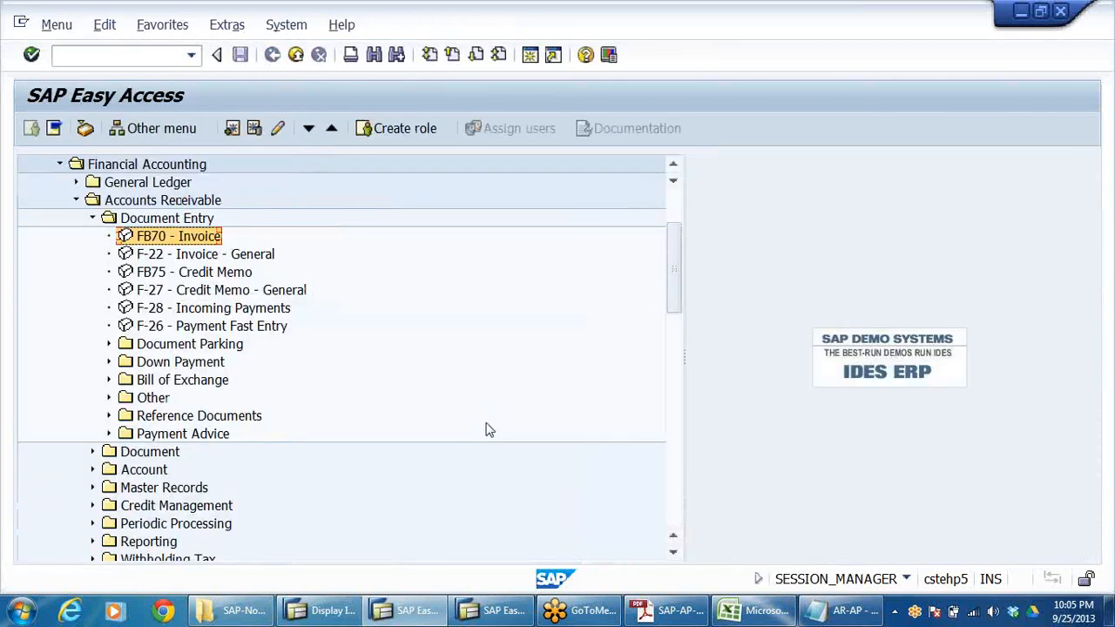
click(93, 218)
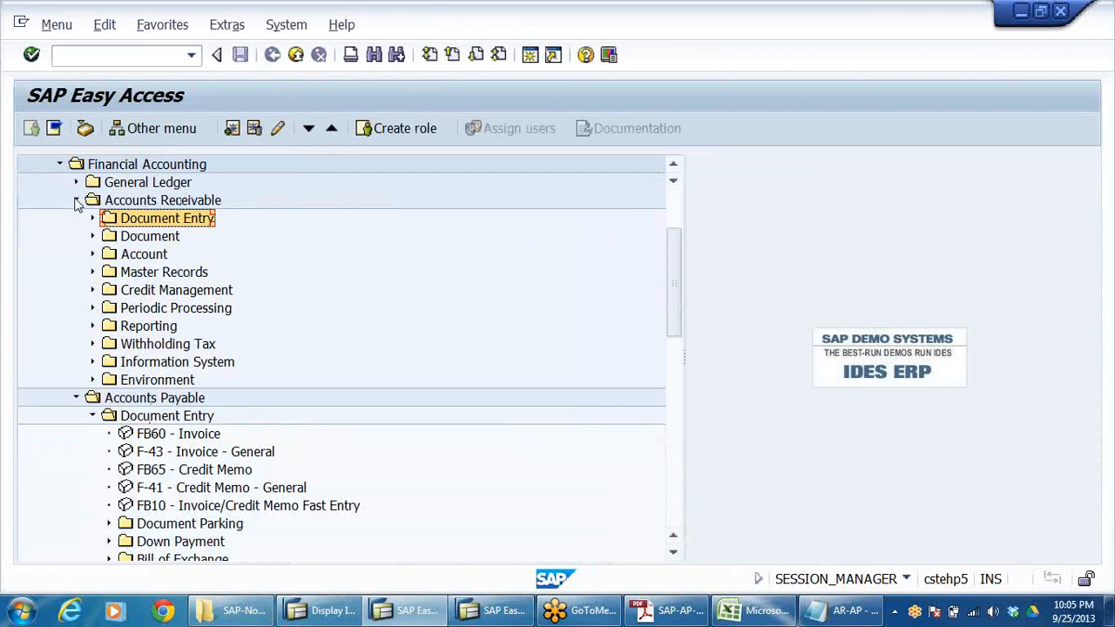
click(76, 200)
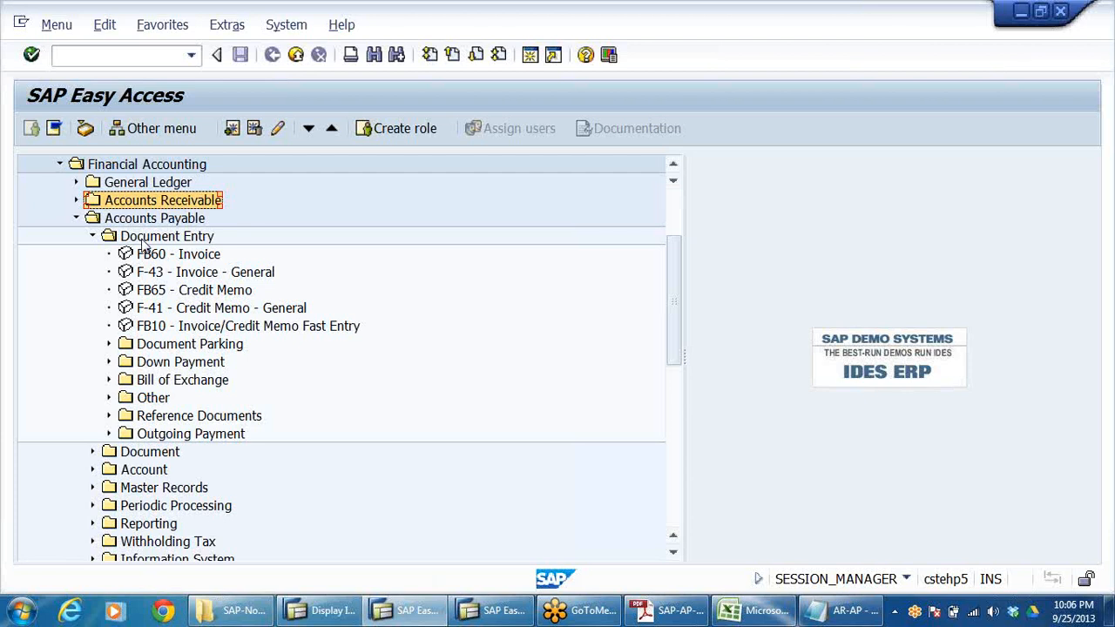
Step: Switch to the Display IMG session and collapse Tax on Sales/Purchases and the Financial Accounting Global Settings (New) node
click(320, 611)
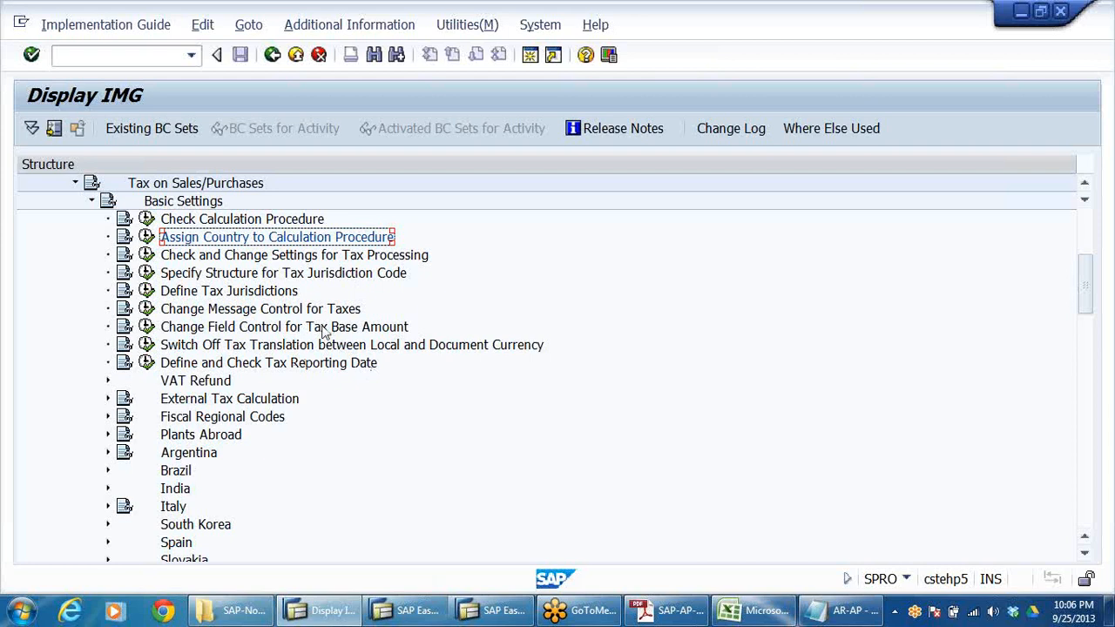
click(94, 201)
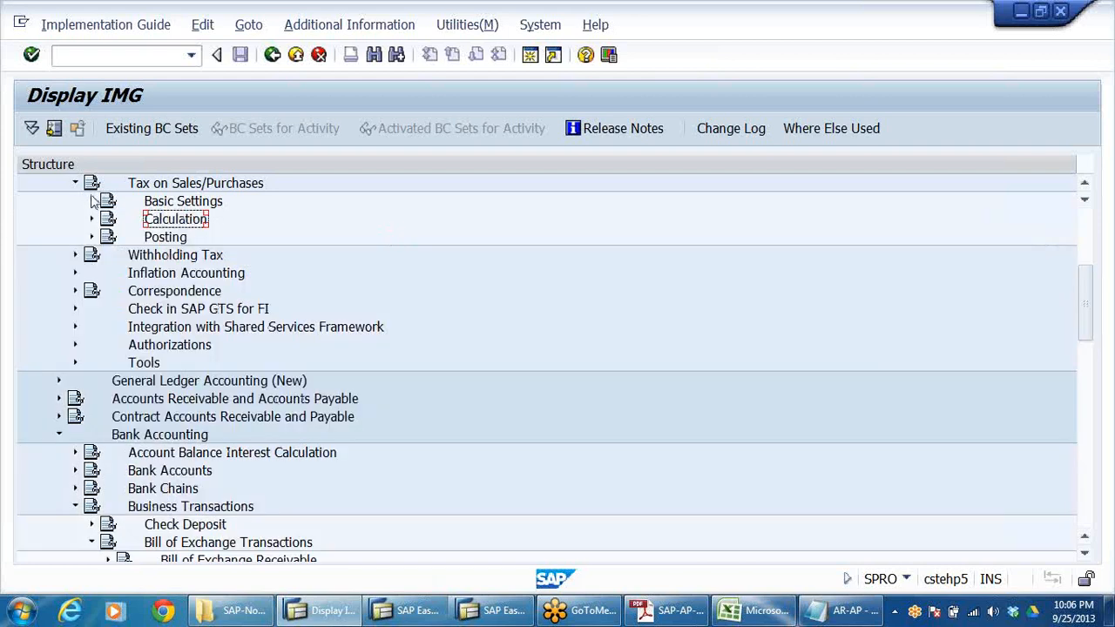
click(75, 183)
scroll(157, 244, up, 2)
scroll(158, 243, up, 1)
click(58, 184)
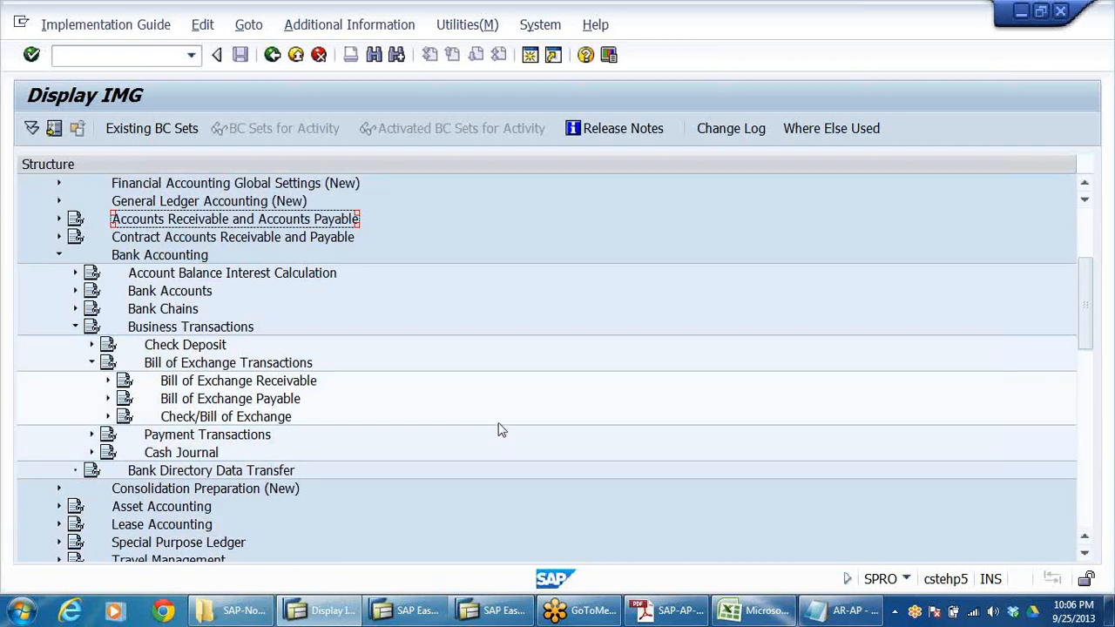
Step: Return to the SAP Easy Access session and open F-43 Invoice - General under Accounts Payable document entry
click(410, 610)
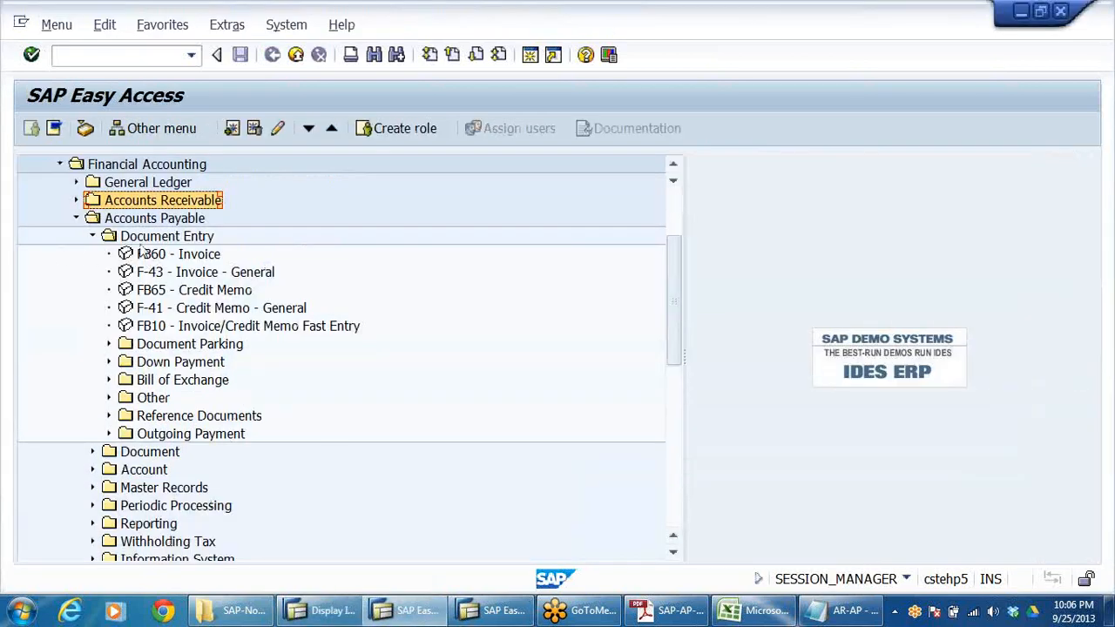
click(150, 219)
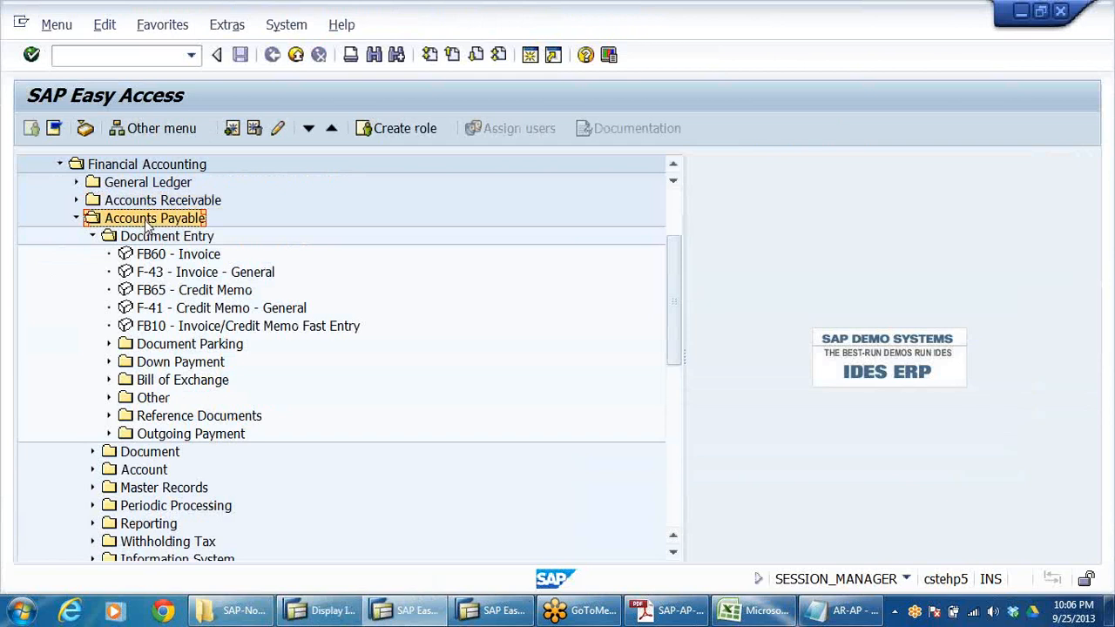
click(155, 237)
click(164, 258)
click(172, 275)
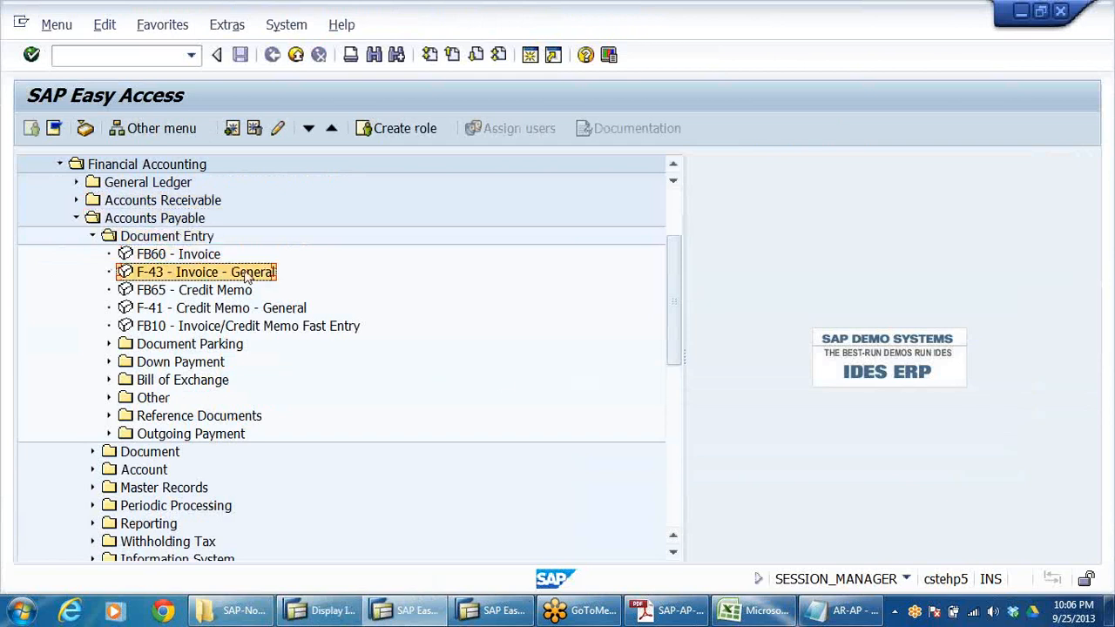
click(179, 255)
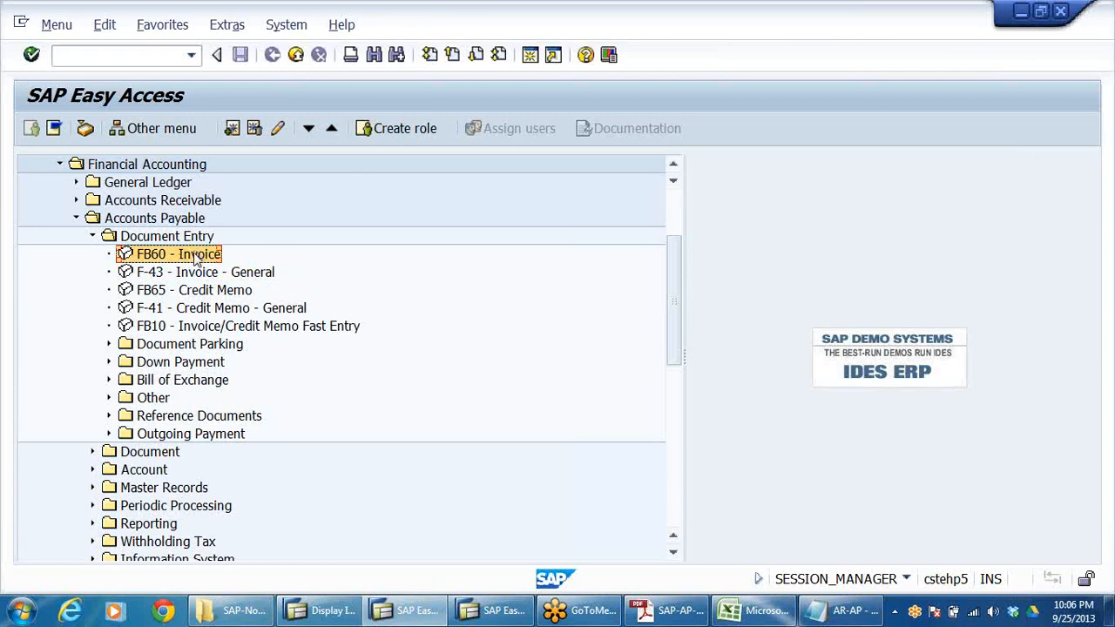
click(161, 274)
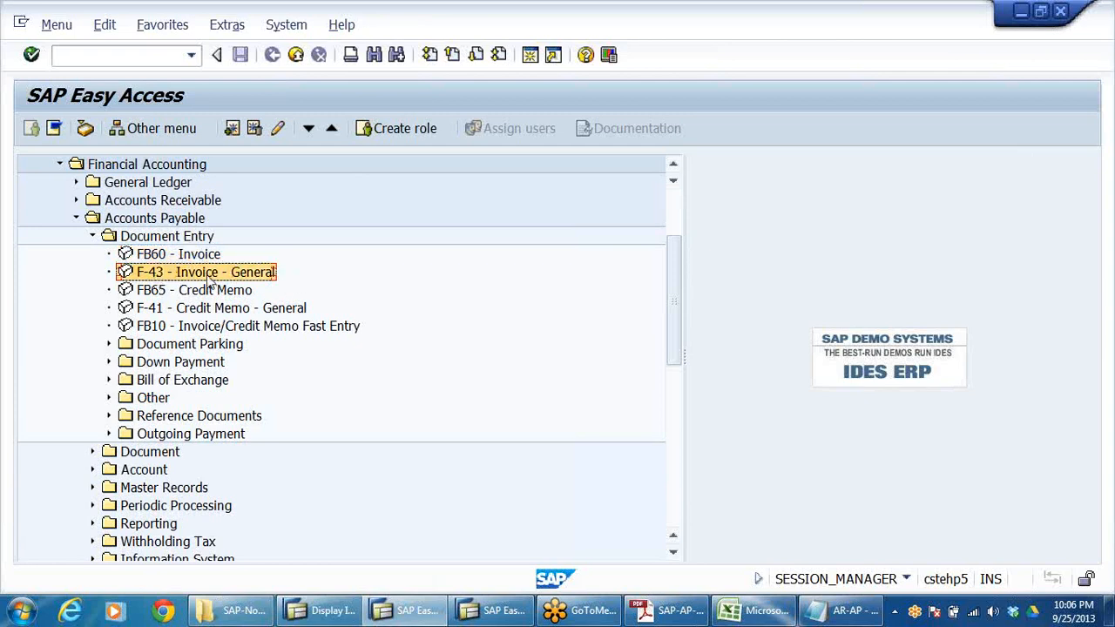
double_click(210, 277)
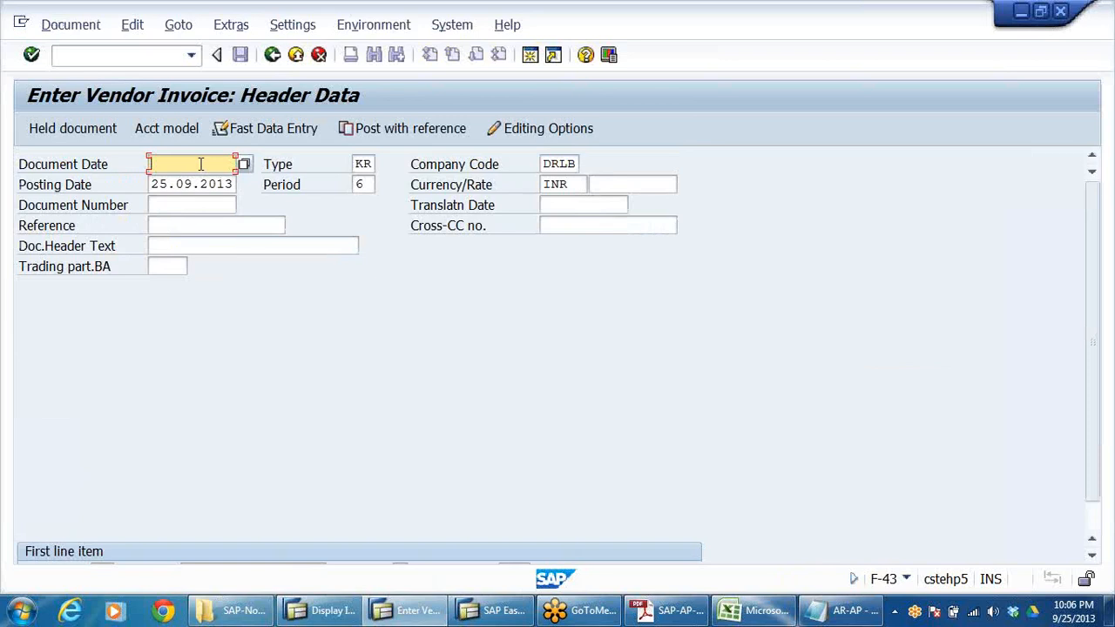
Step: Set the vendor invoice's document date to 25.09.2013 by copying the posting date
click(201, 164)
click(180, 166)
drag(148, 186, 360, 192)
key(ctrl+c)
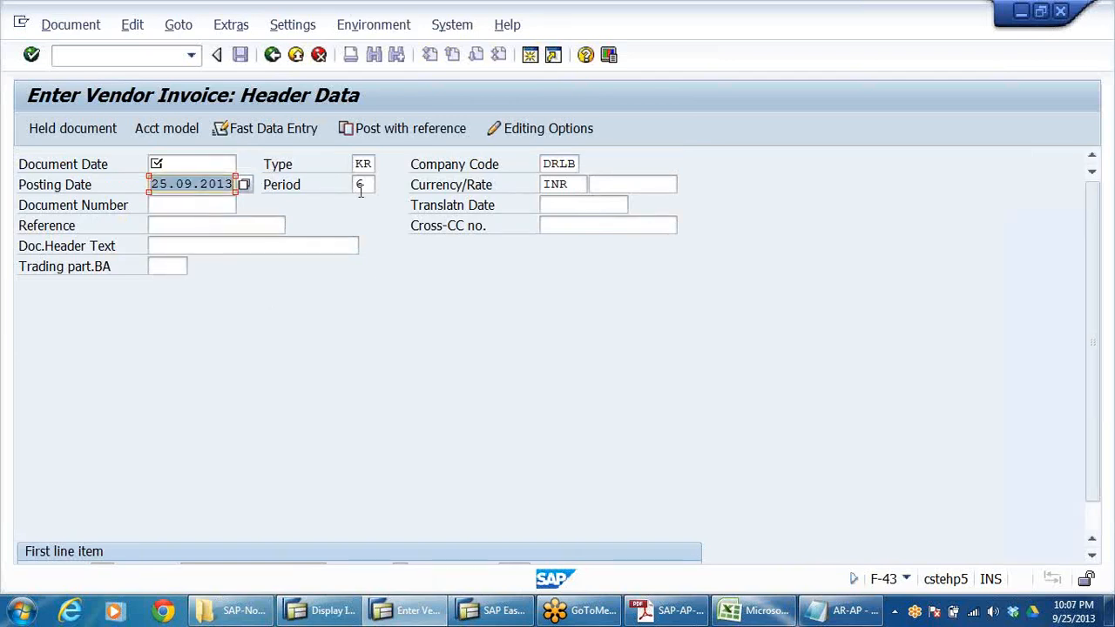
click(194, 167)
key(ctrl+v)
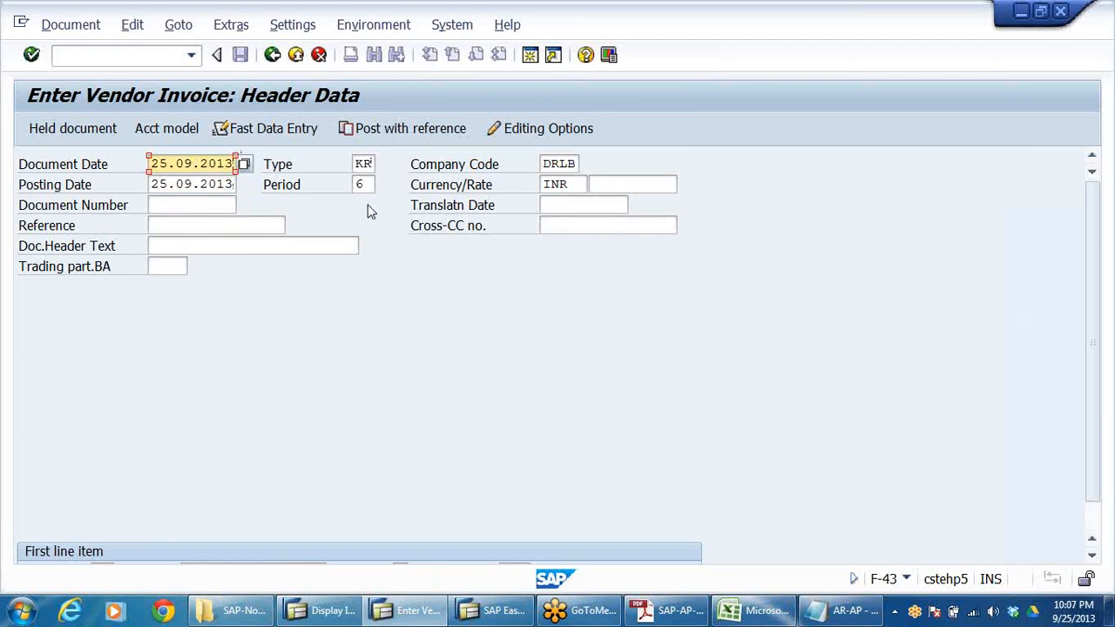
Step: Review the available document types, examining the KR vendor invoice entry, and close the list without changing the type
click(366, 164)
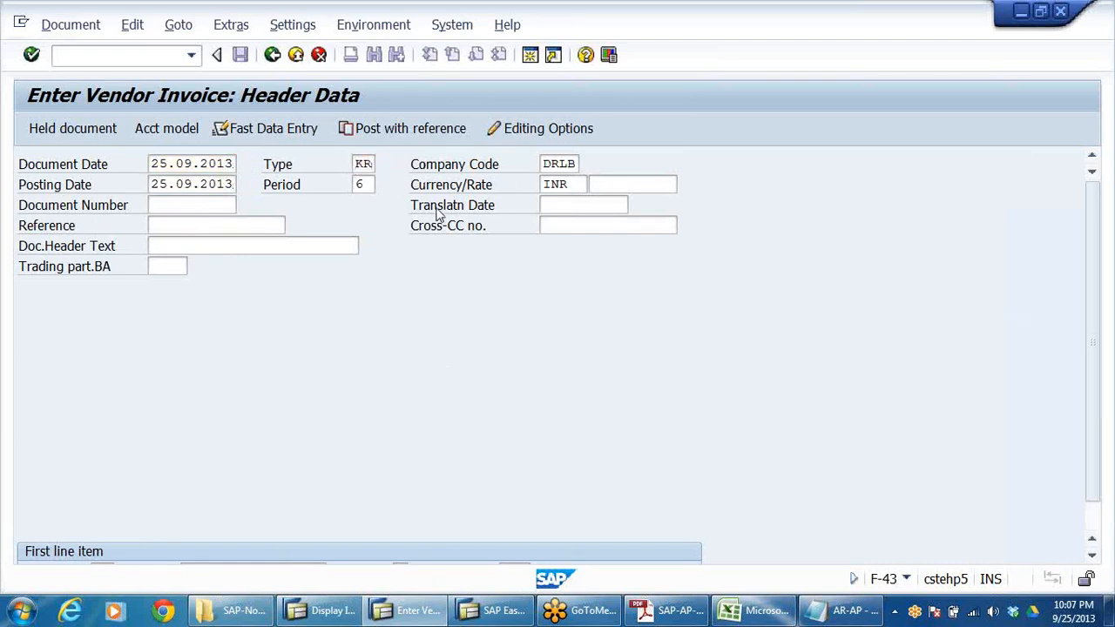
key(F4)
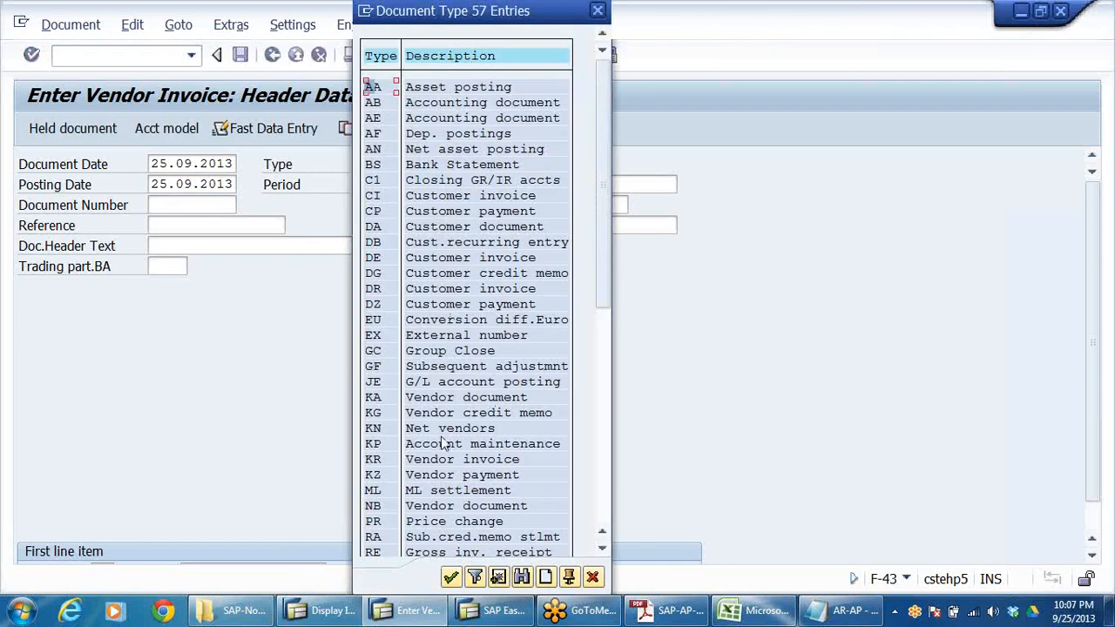
click(384, 464)
click(500, 460)
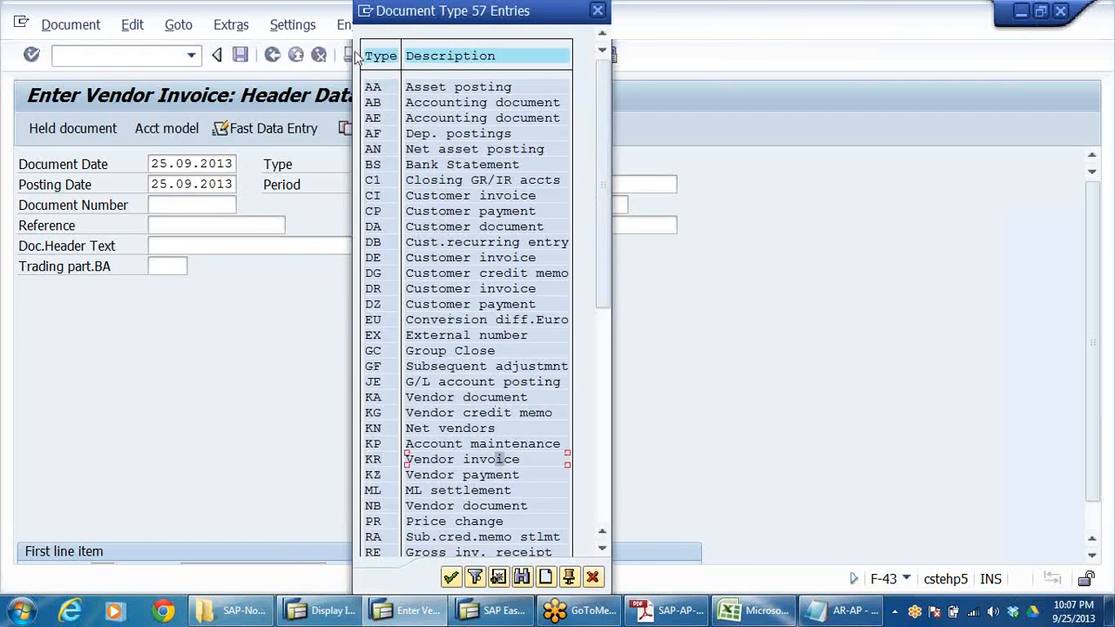
click(598, 11)
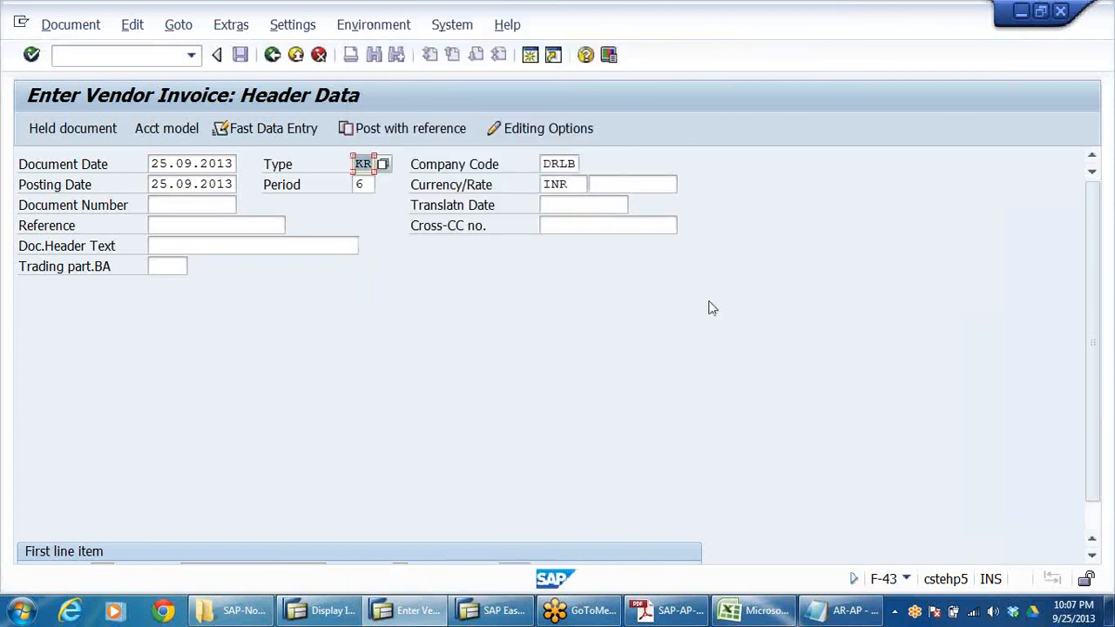
Step: Review the posting keys for the first line item, examining key 31's account type, debit/credit side and name, and close the list
click(102, 540)
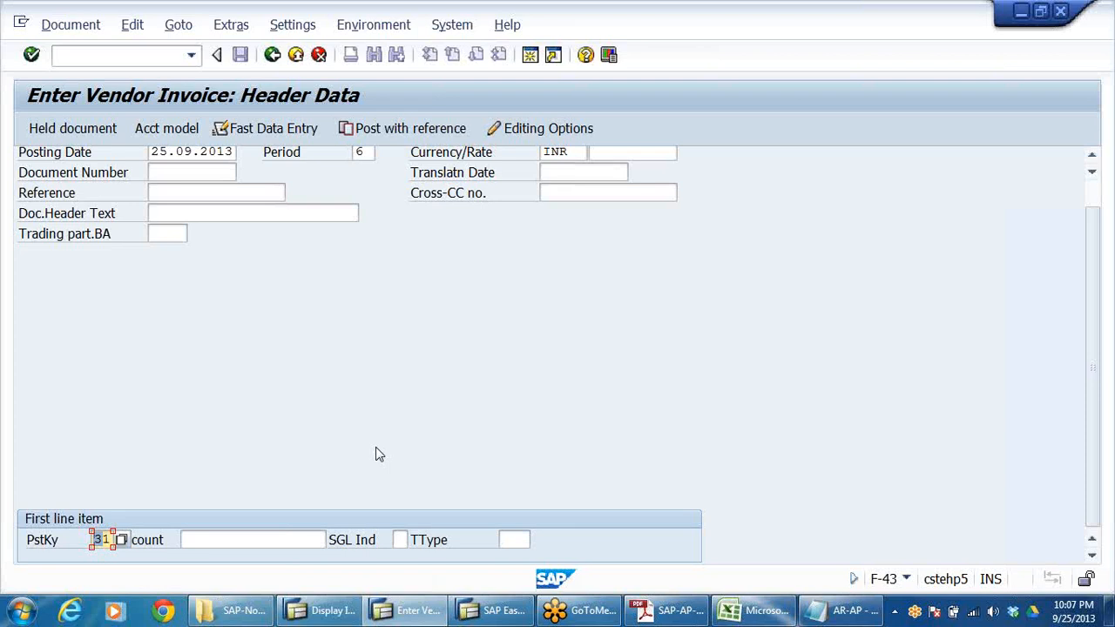
click(288, 534)
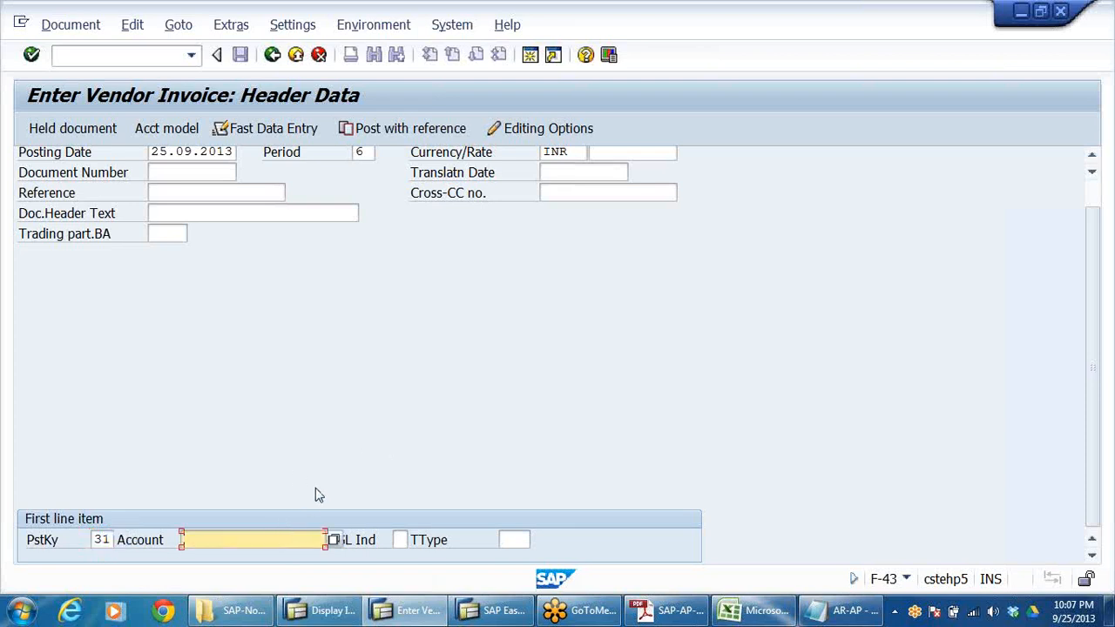
click(110, 541)
click(123, 540)
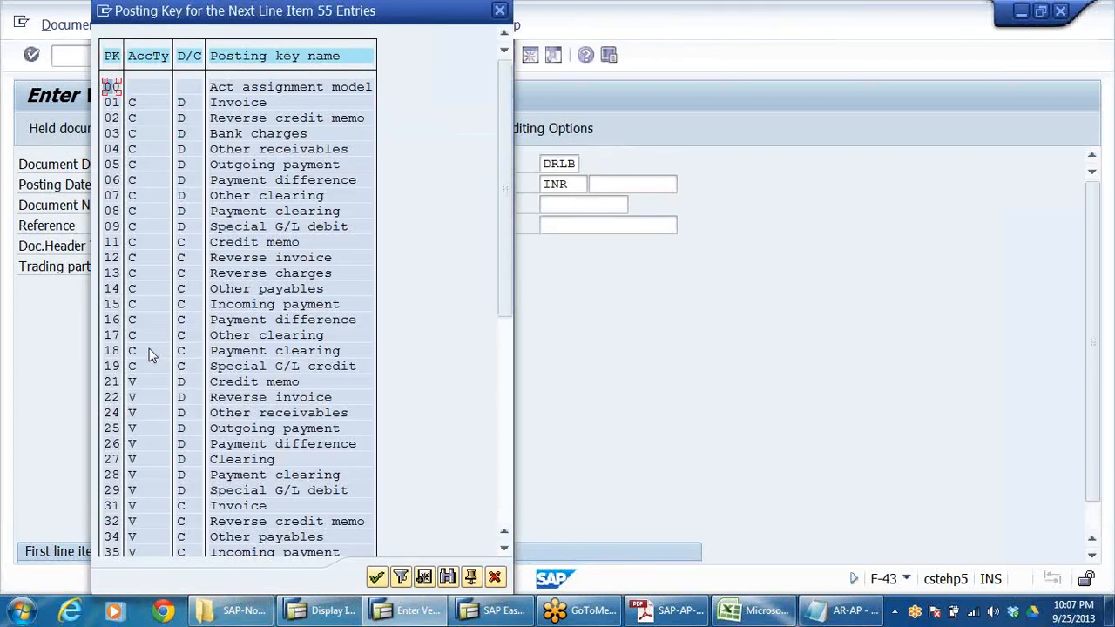
click(131, 508)
click(186, 512)
click(255, 514)
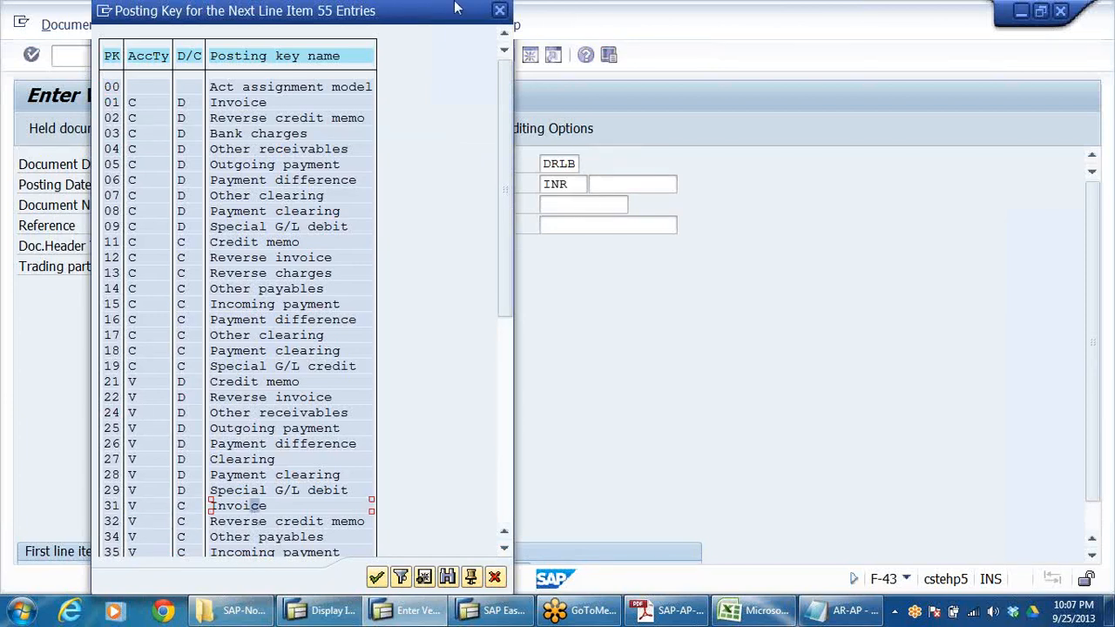
click(495, 577)
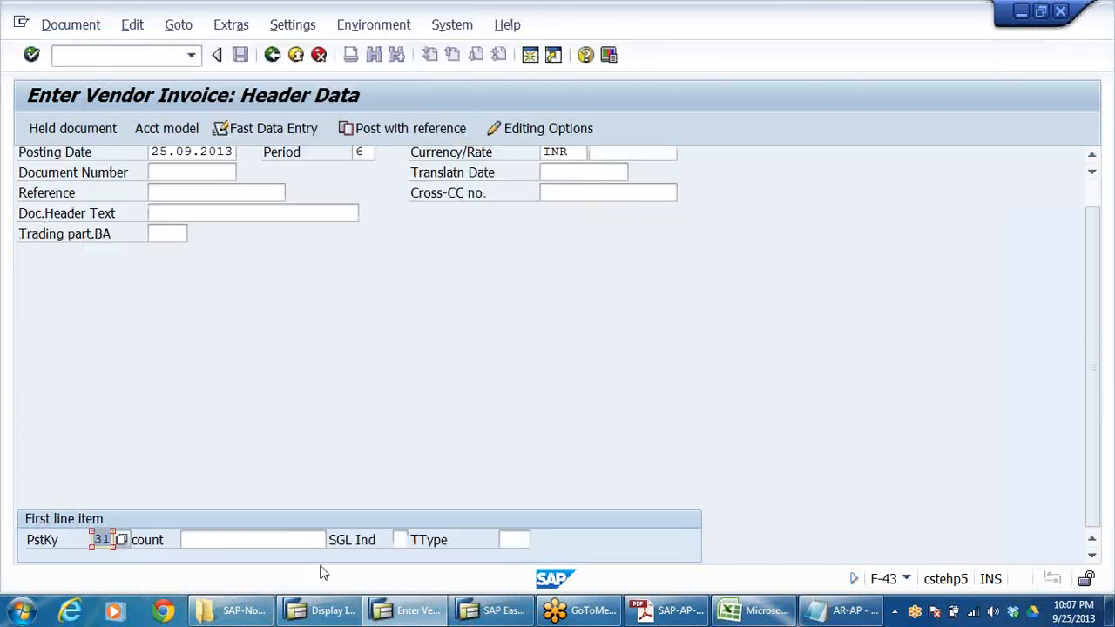
Step: List the vendors in company code DRLB for the line item's account and close the list without choosing one
click(259, 539)
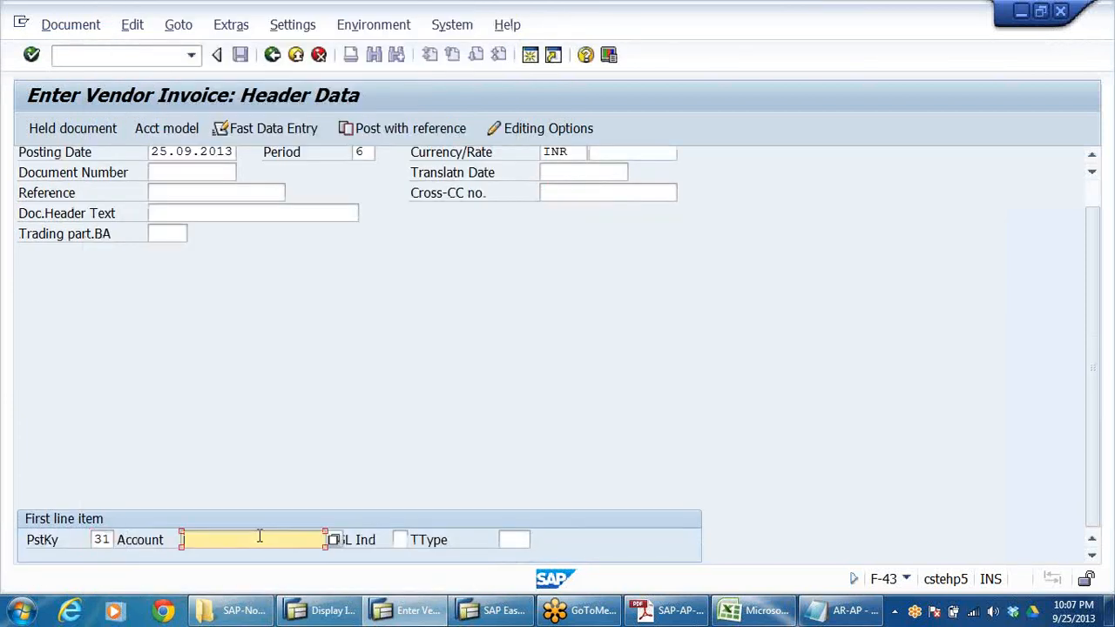
click(334, 540)
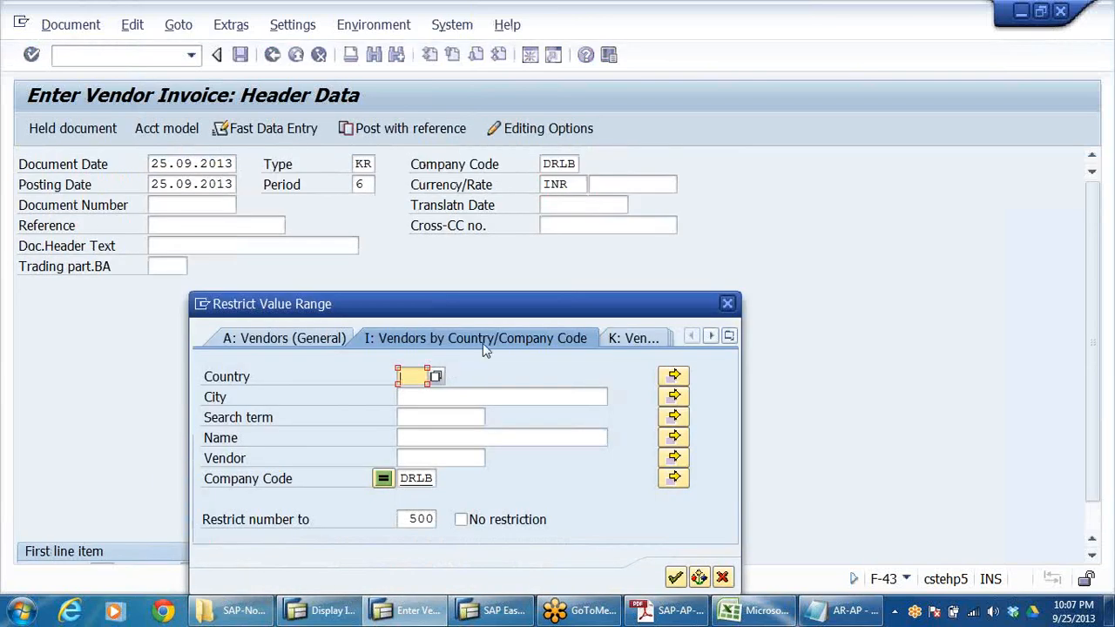
drag(532, 307, 560, 195)
click(704, 466)
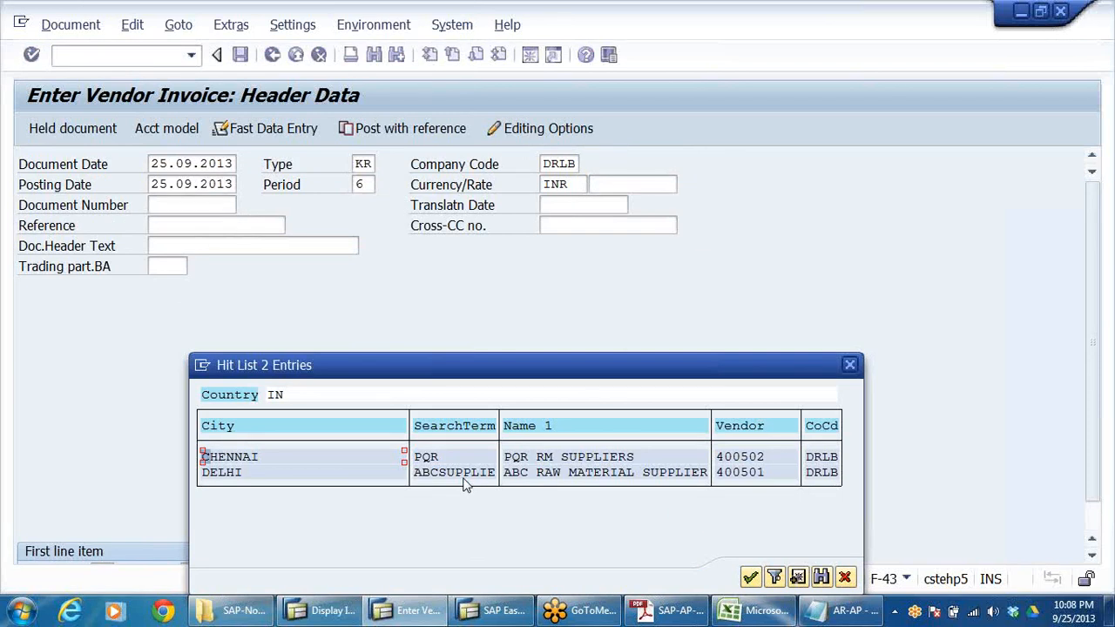
click(525, 472)
click(848, 366)
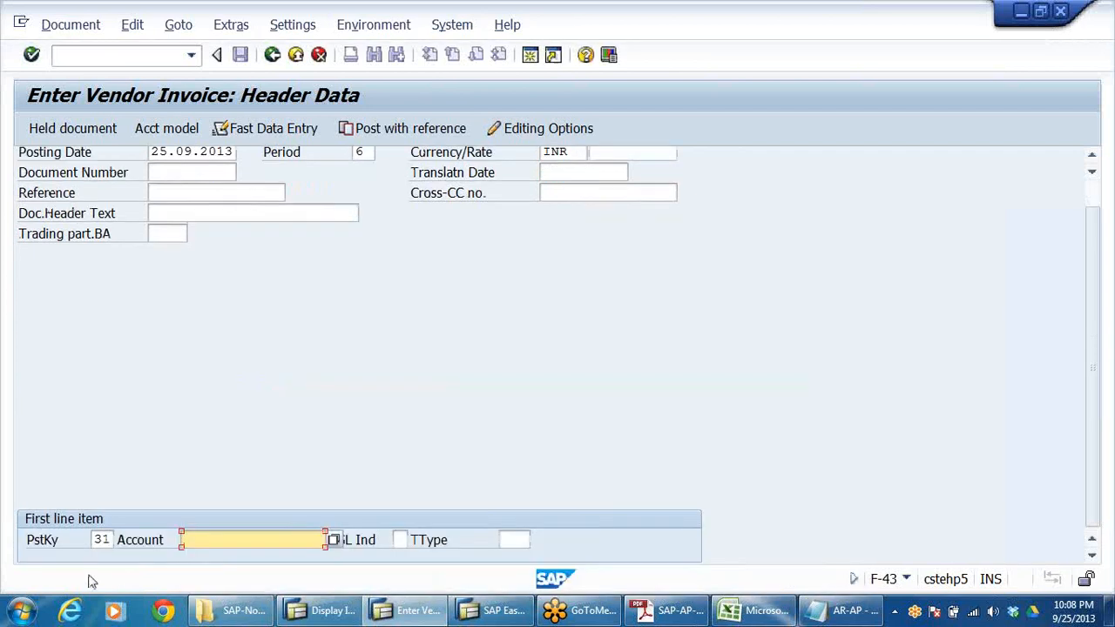
Step: Set the first line item's posting key to 01 and choose the customer SUN PHARMA DEALERS as its account
click(106, 540)
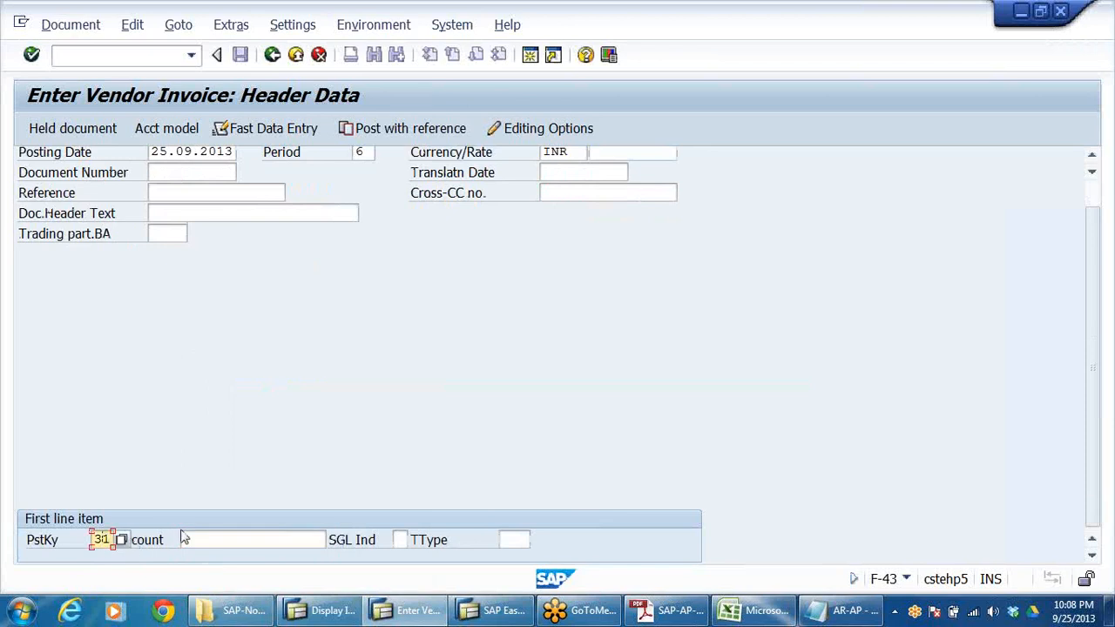
key(BackSpace)
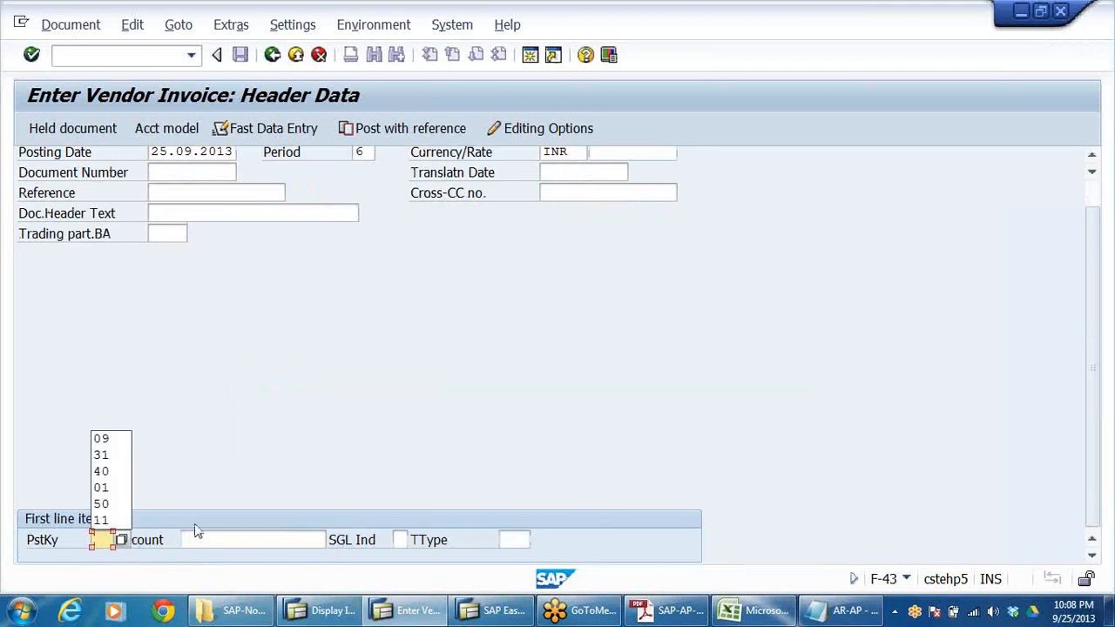
click(108, 538)
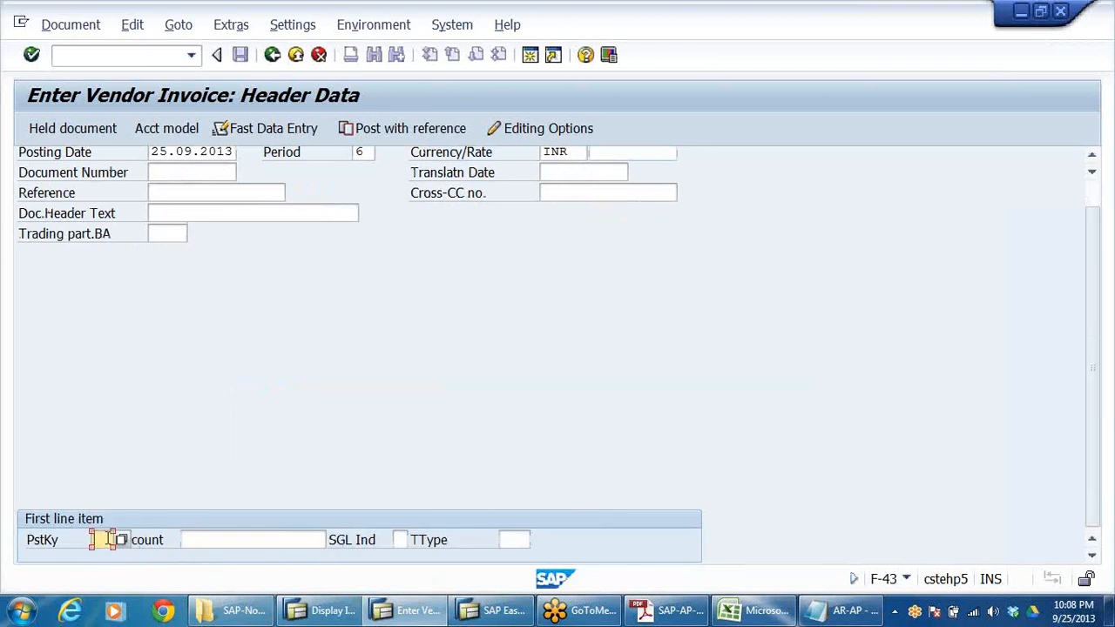
text(01)
click(282, 539)
click(333, 539)
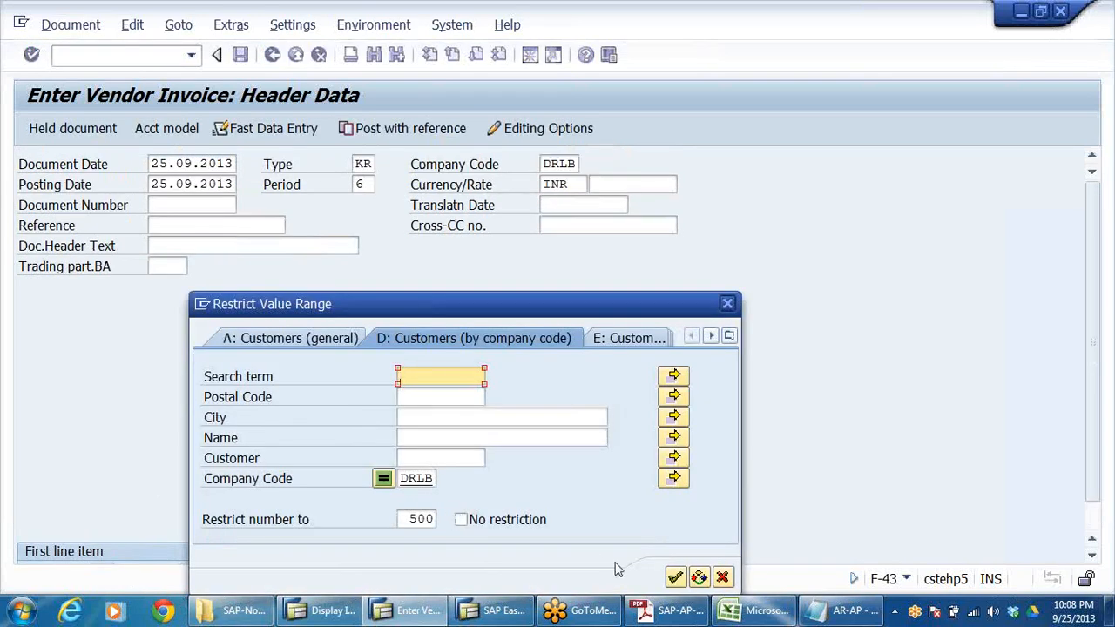
click(676, 578)
click(638, 479)
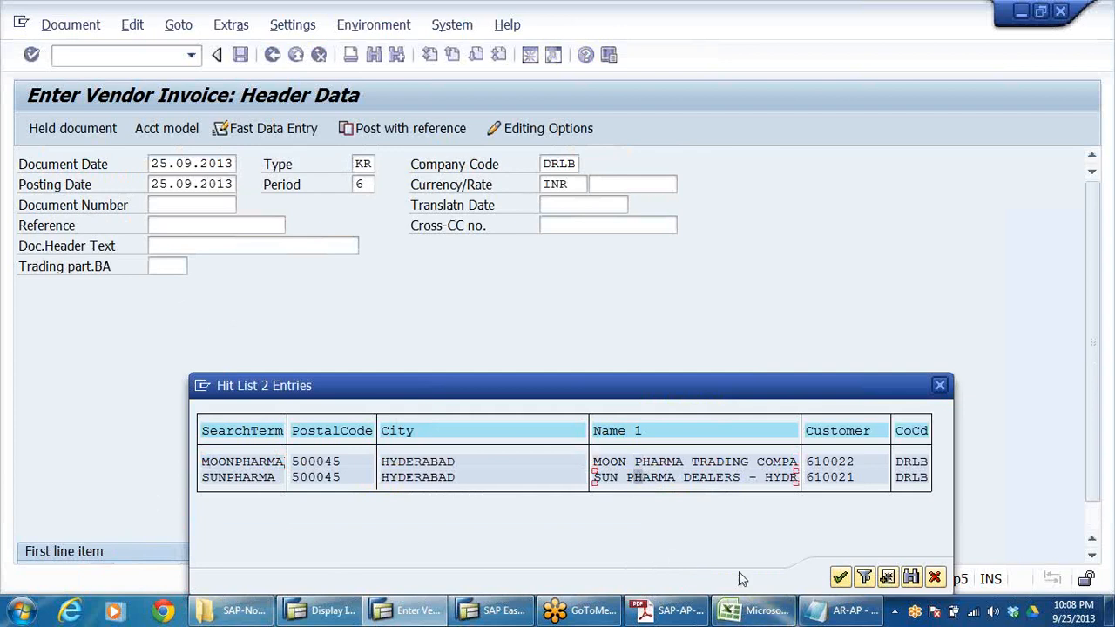
click(839, 577)
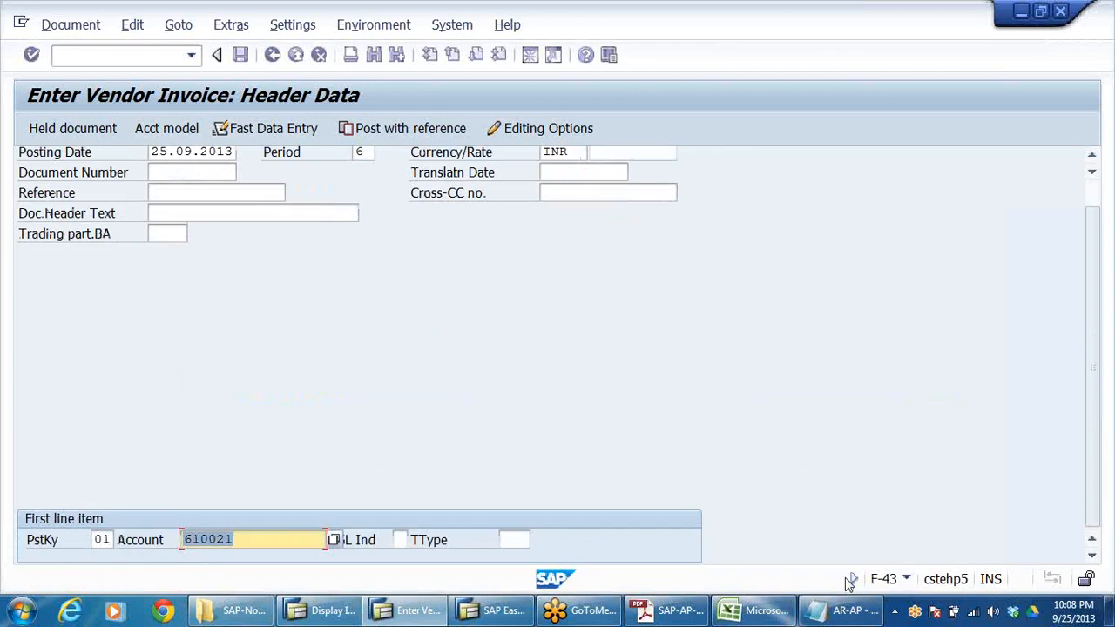
Step: Set the first line item's posting key to 40 and clear its account
click(105, 539)
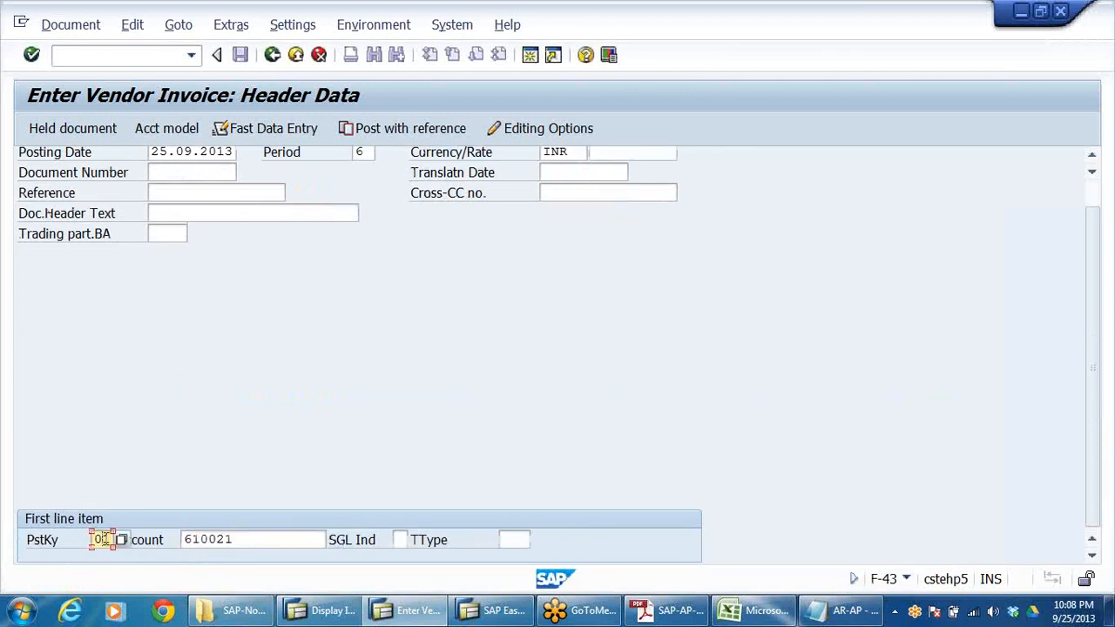
mouse_move(264, 616)
key(BackSpace)
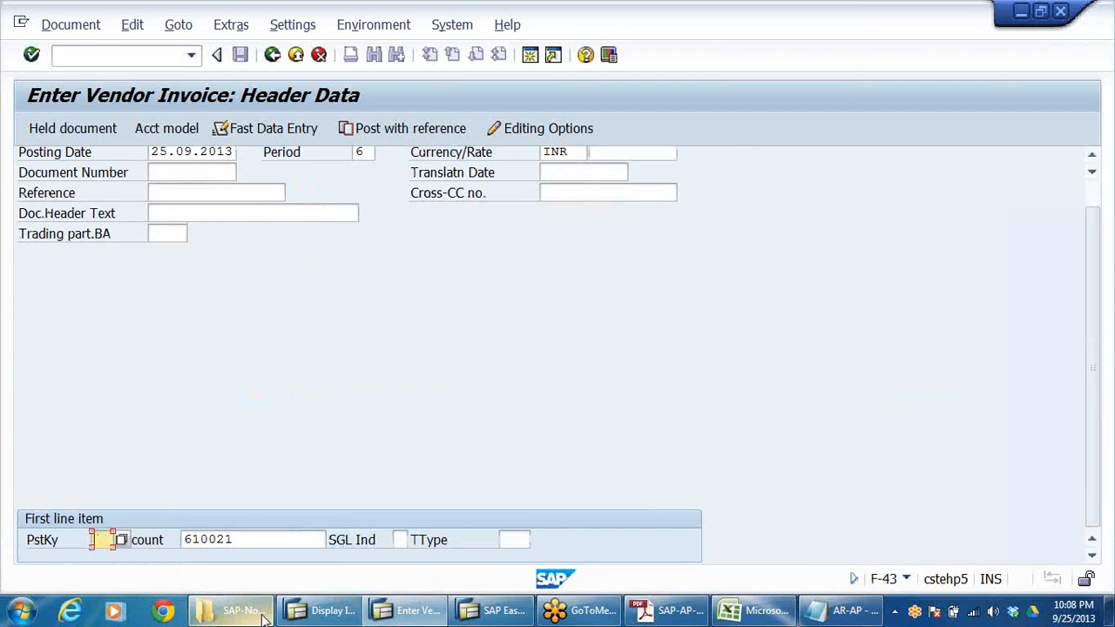
text(40)
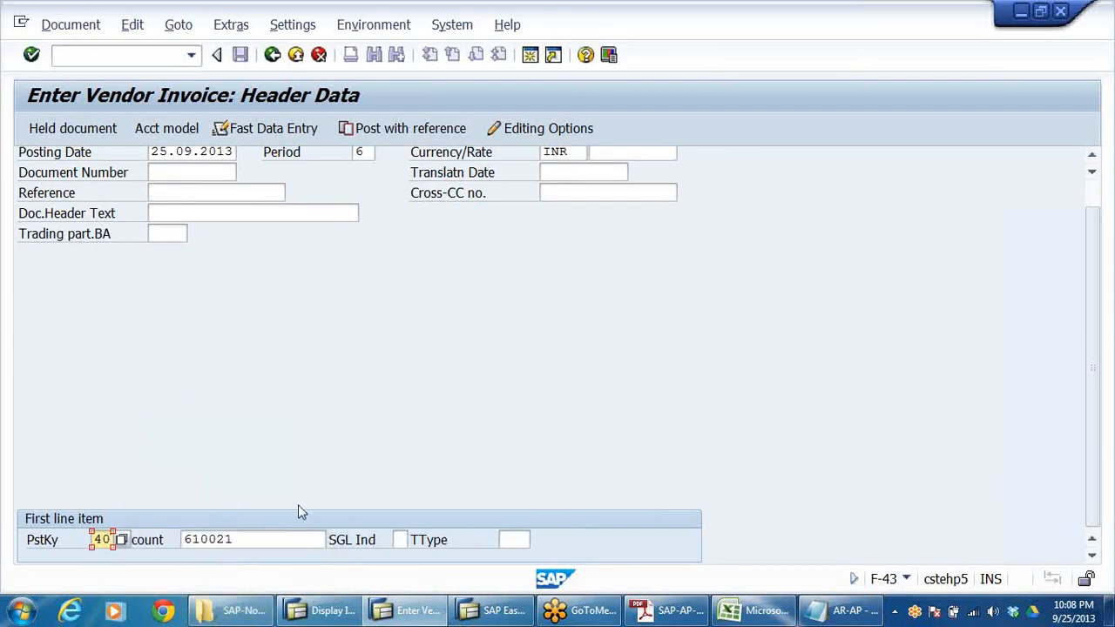
click(278, 540)
key(BackSpace)
key(BackSpace)
key(BackSpace)
key(BackSpace)
key(BackSpace)
key(BackSpace)
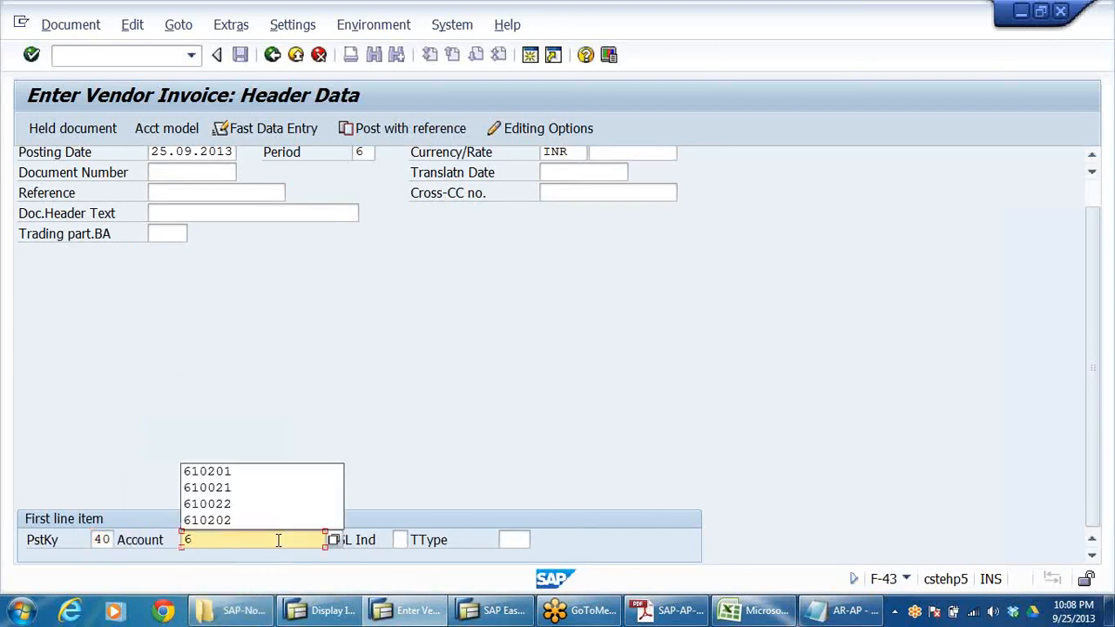
Step: List the G/L accounts of company code DRLB for the line item's account, look through them and close the list
key(Return)
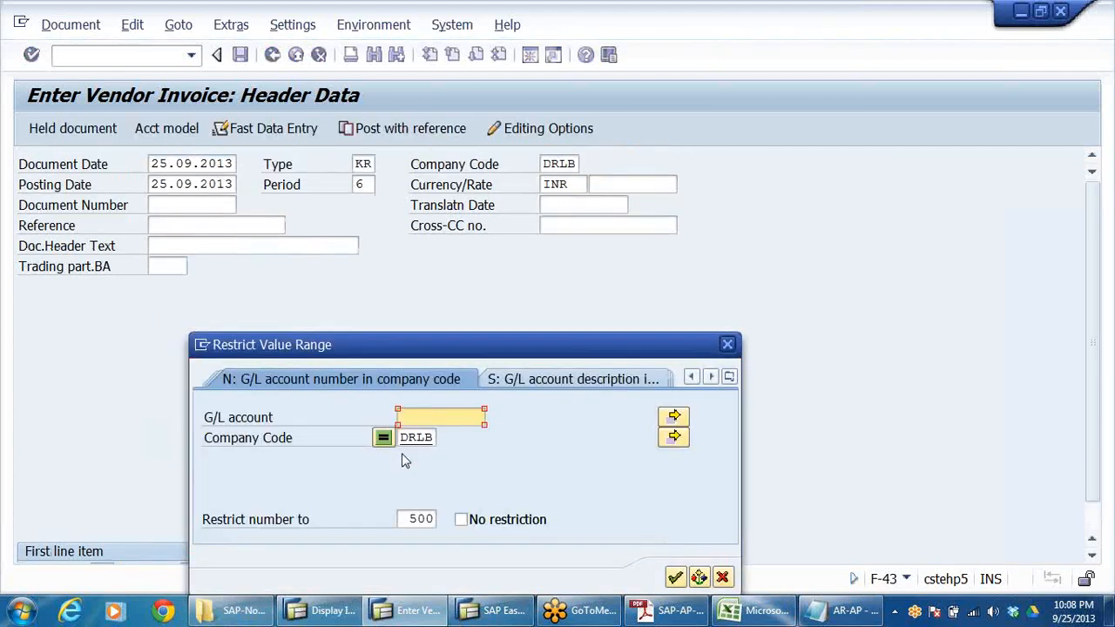
click(673, 578)
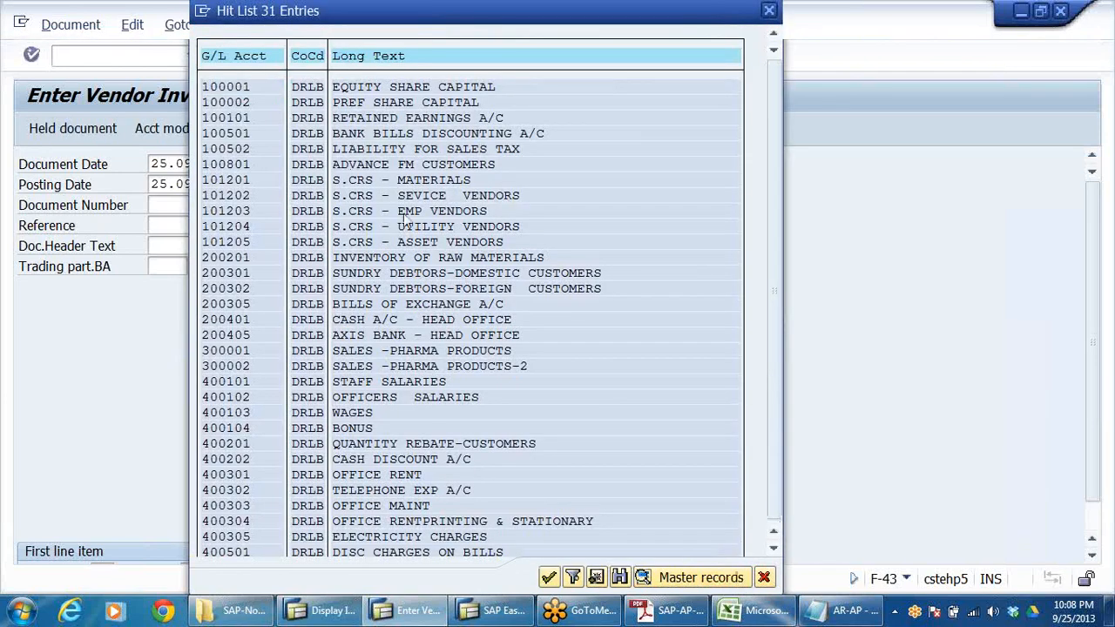
scroll(406, 202, down, 1)
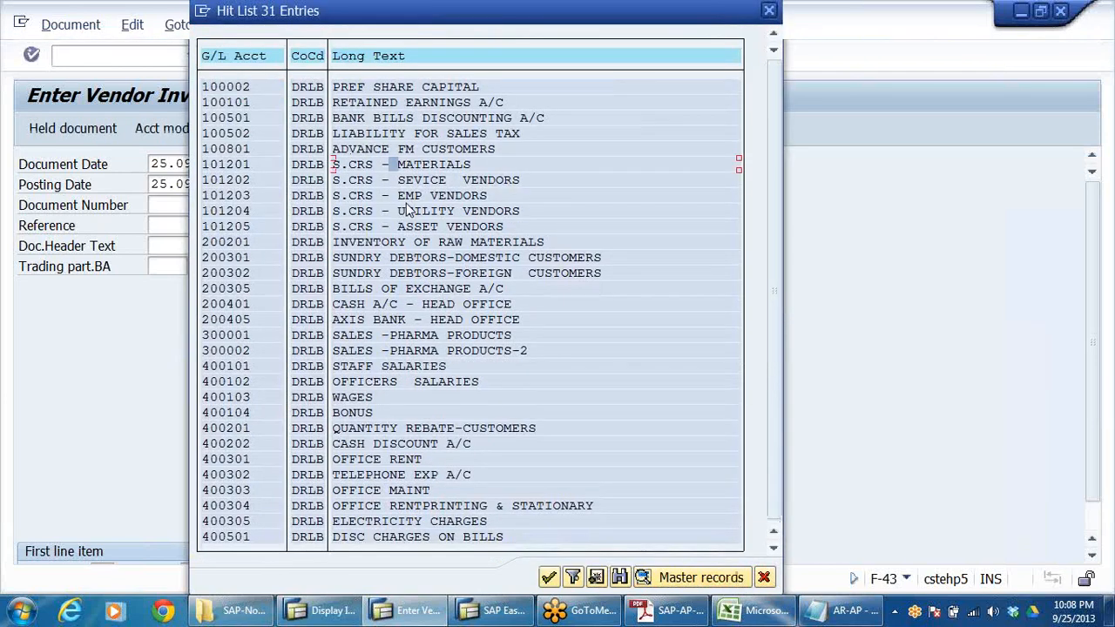
scroll(758, 571, up, 1)
click(764, 577)
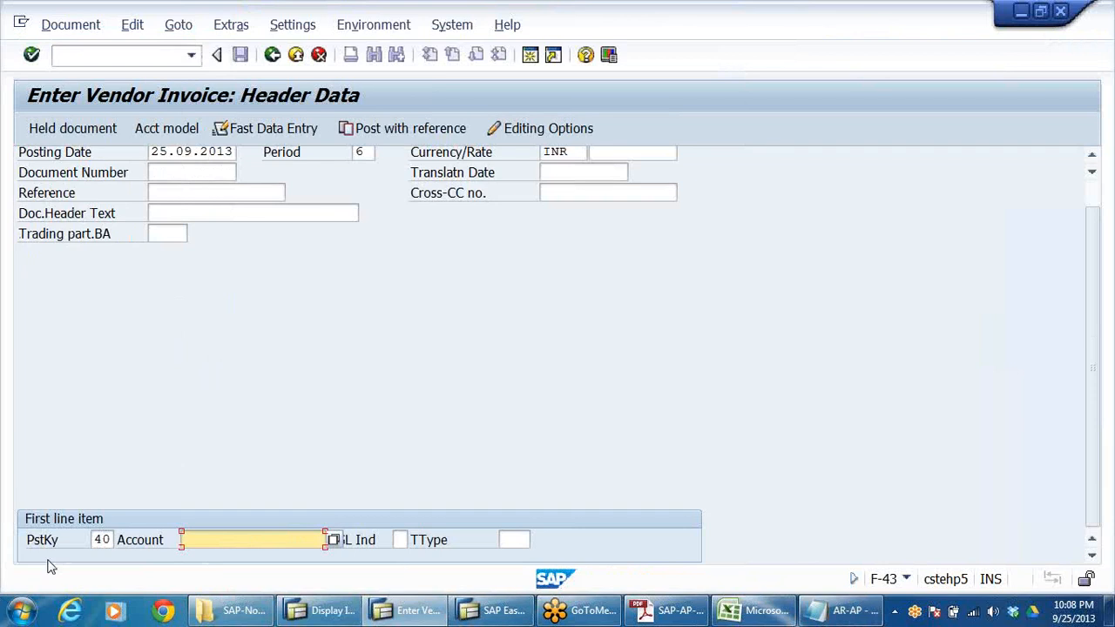
Step: Set the first line item's posting key to 31 and choose the Delhi vendor ABC RAW MATERIAL SUPPLIER as its account
click(105, 539)
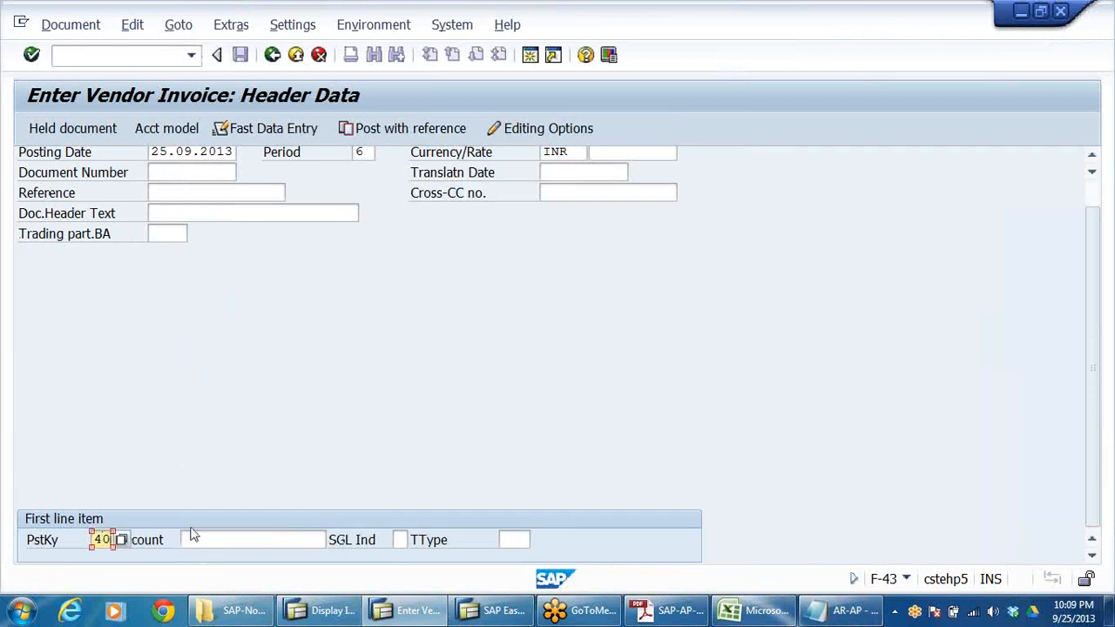
key(BackSpace)
key(BackSpace)
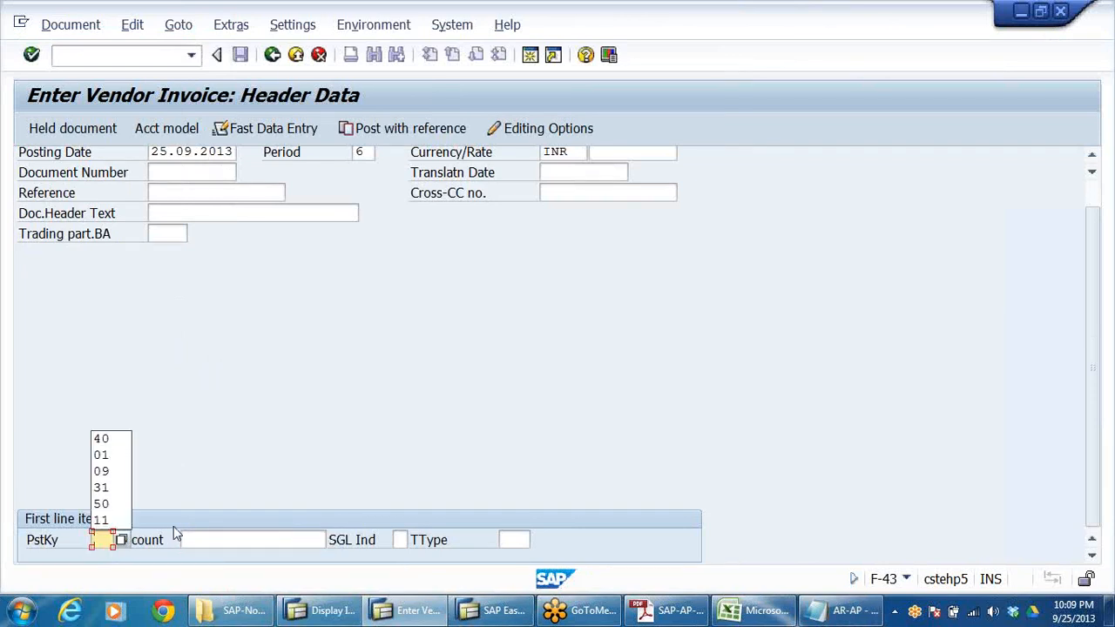
click(115, 490)
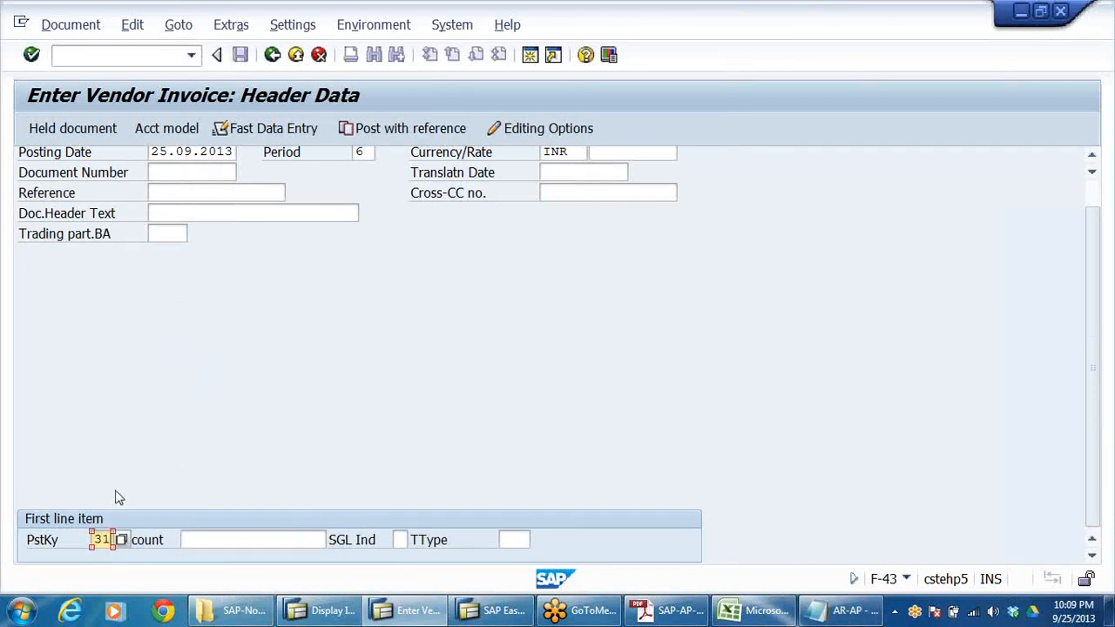
click(257, 537)
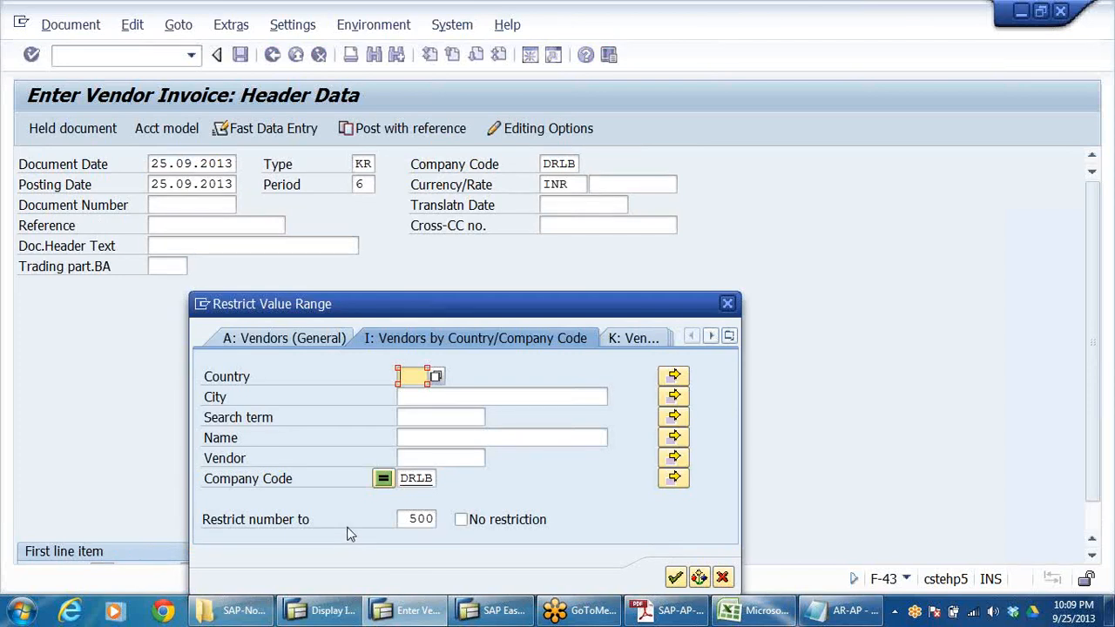
click(675, 578)
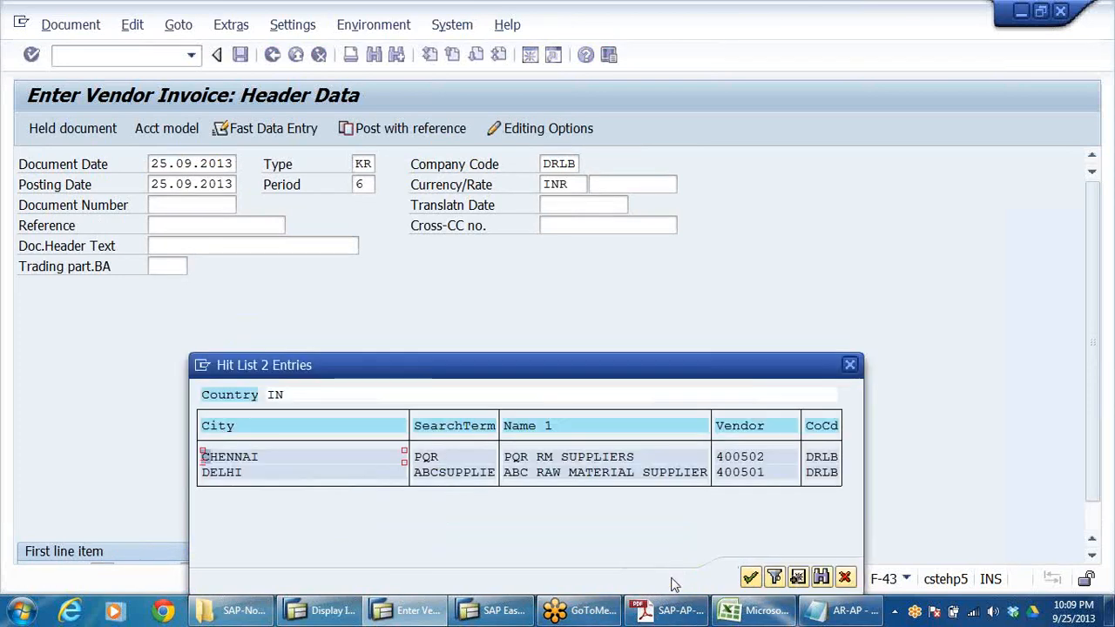
click(760, 473)
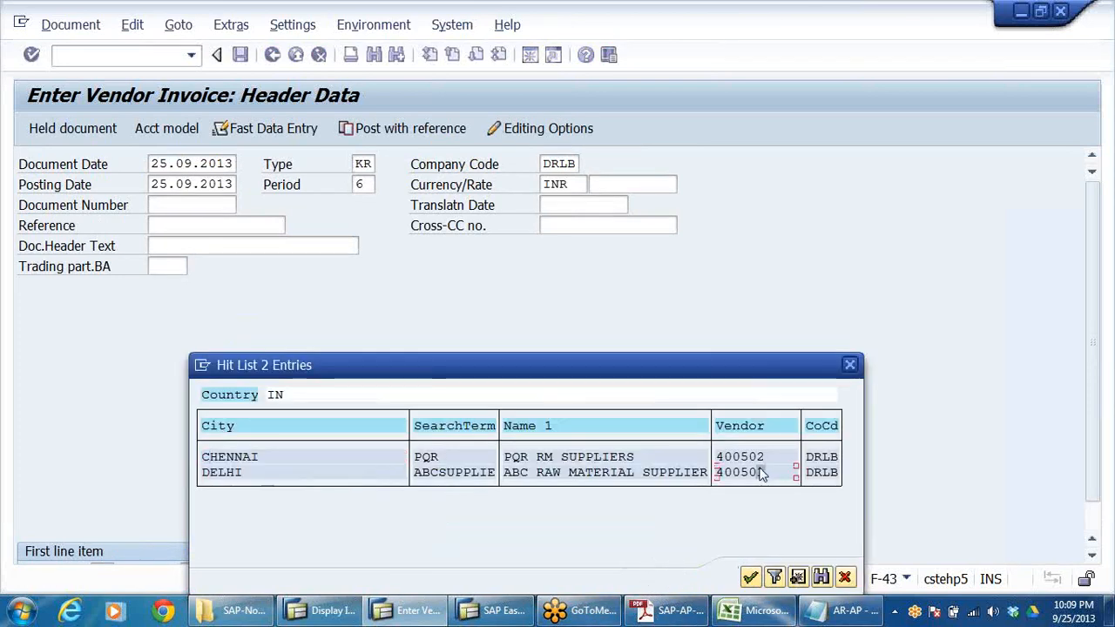
double_click(563, 478)
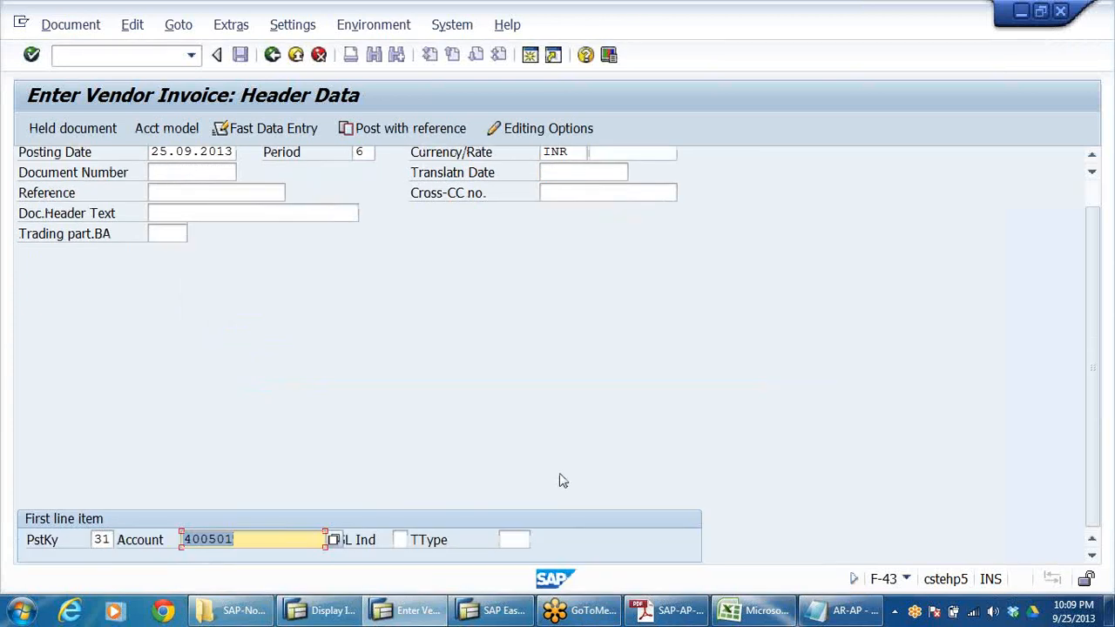
scroll(361, 431, up, 1)
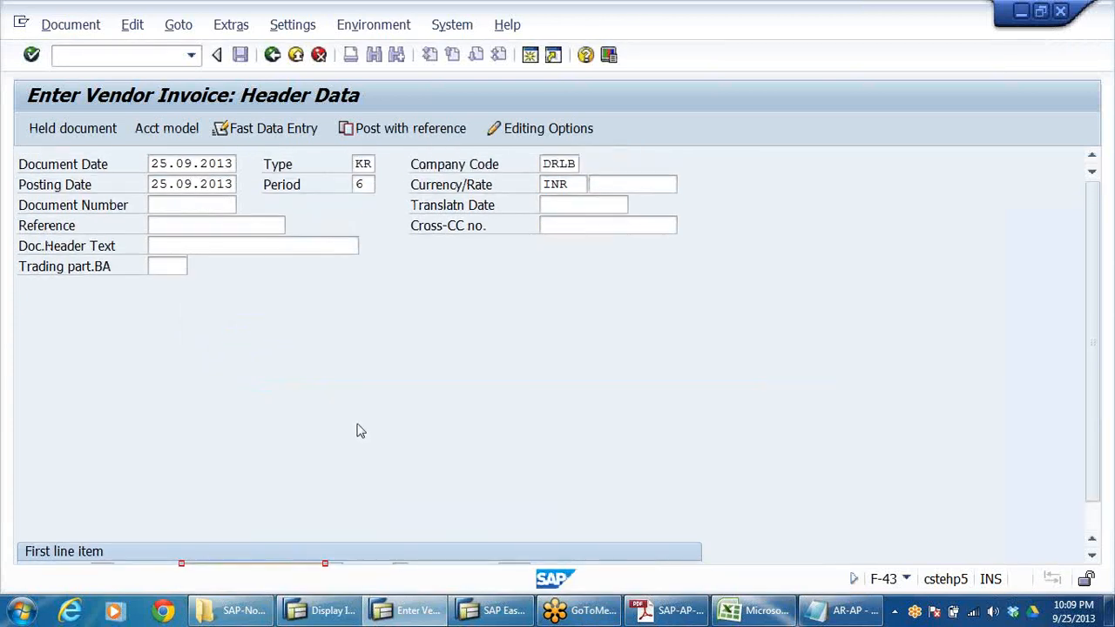
Step: Review the first line item's posting key and account, and confirm the header data to open the vendor item
scroll(361, 430, down, 1)
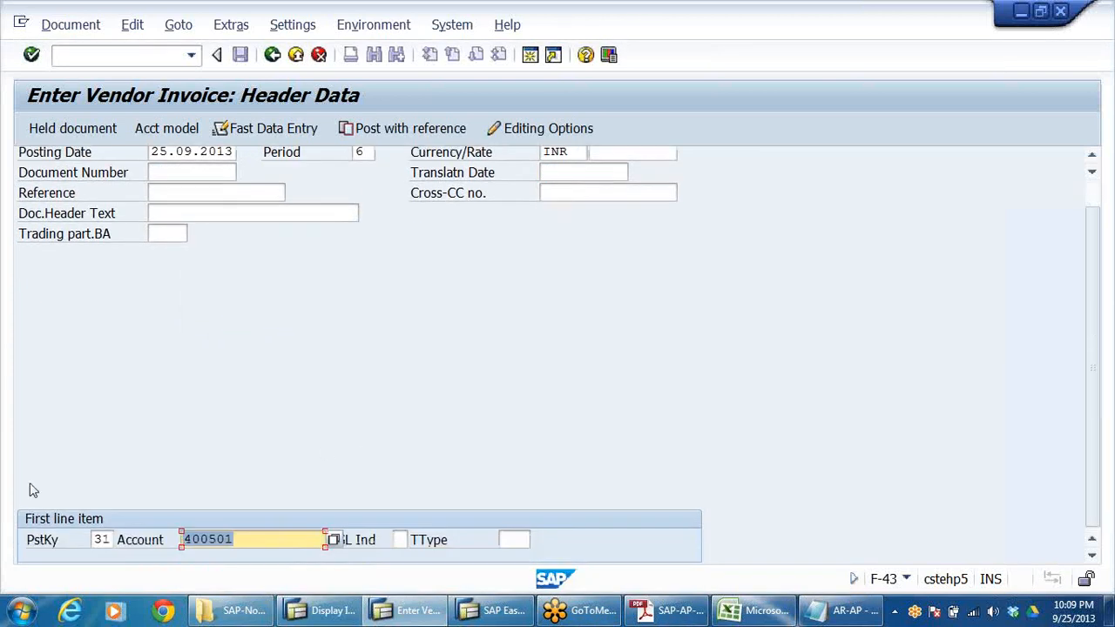
click(112, 539)
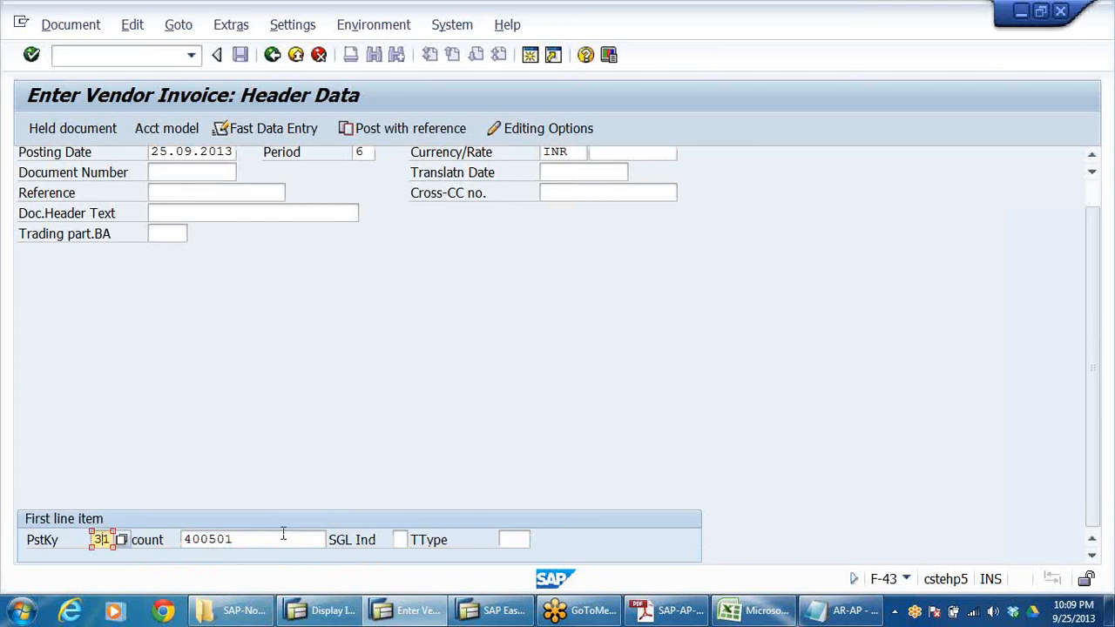
drag(262, 541, 20, 553)
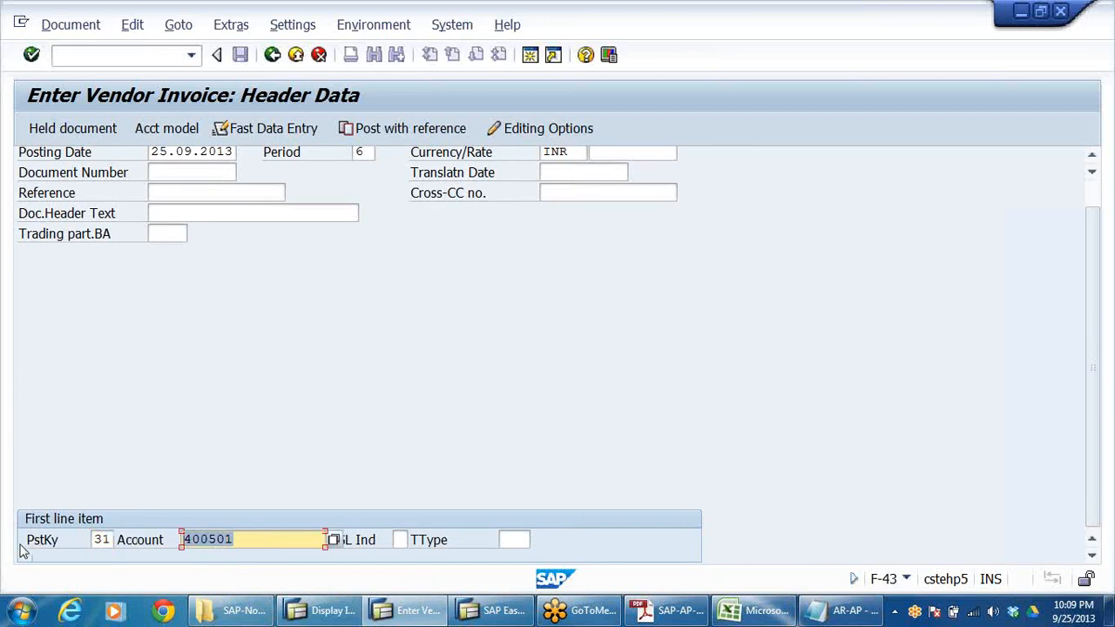
click(101, 539)
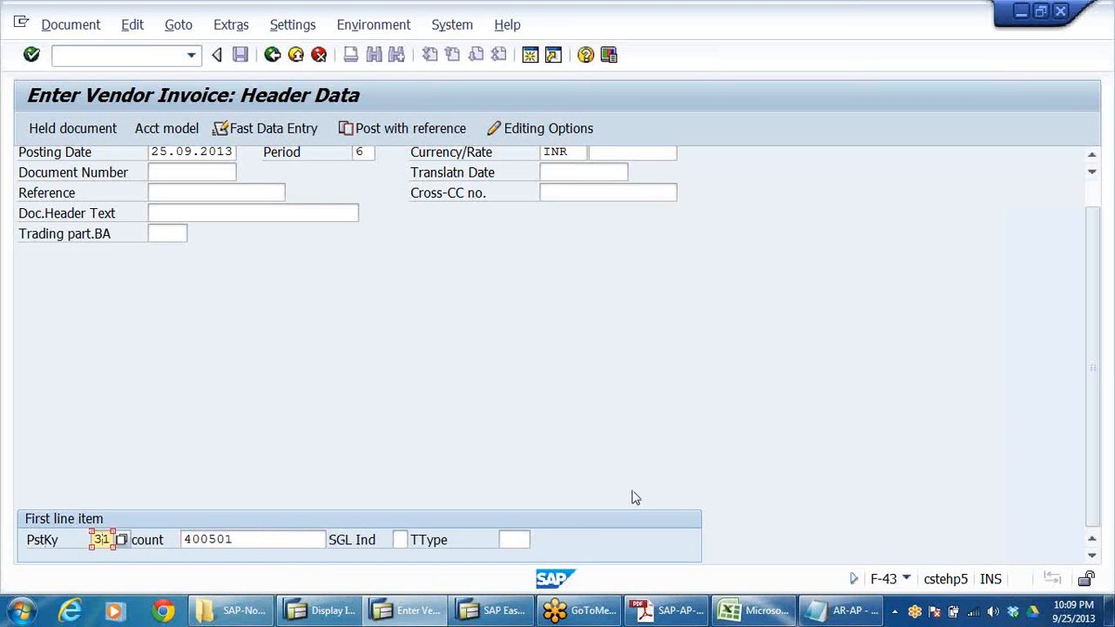
key(Return)
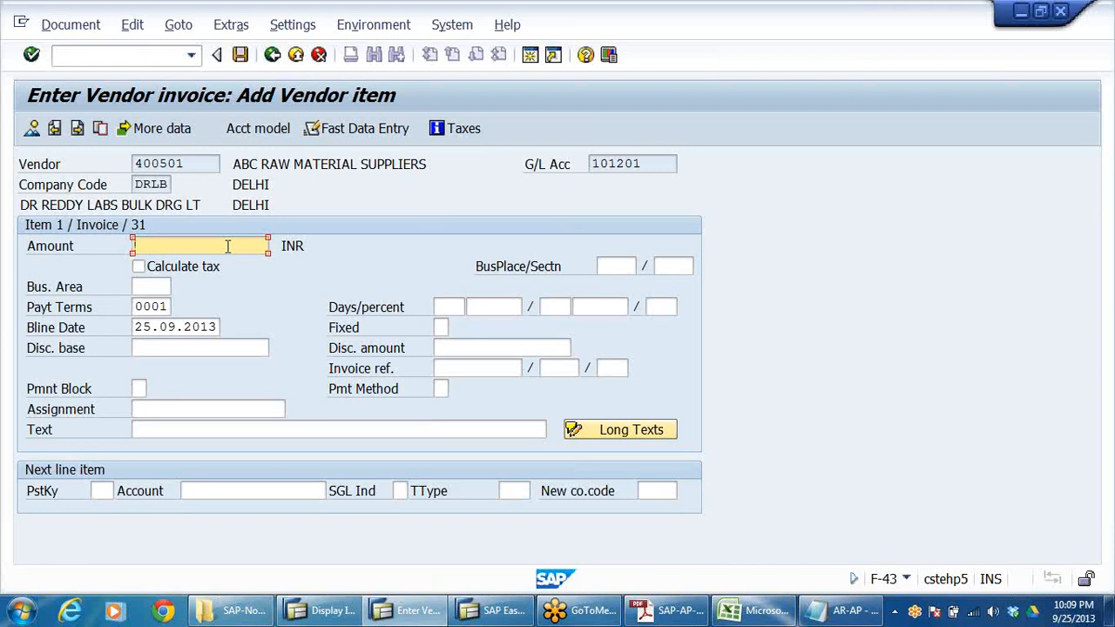
Step: Set the vendor item's amount to 122000 INR and its text to RAW MATERIALS PROCURED
text(1)
click(202, 294)
click(71, 311)
double_click(139, 307)
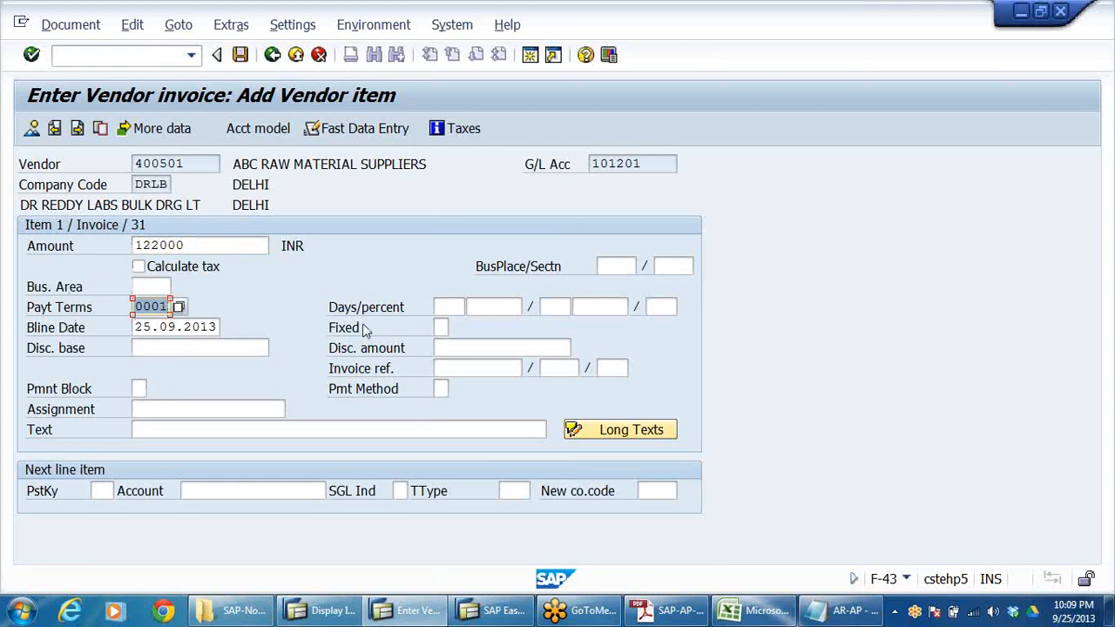
click(146, 307)
double_click(198, 247)
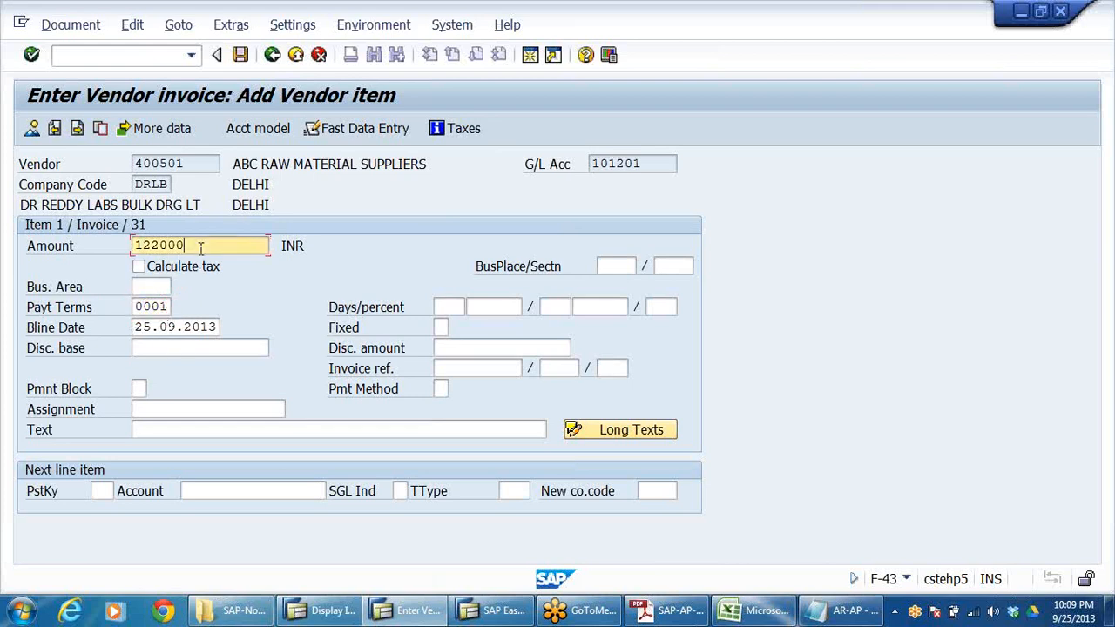
click(157, 429)
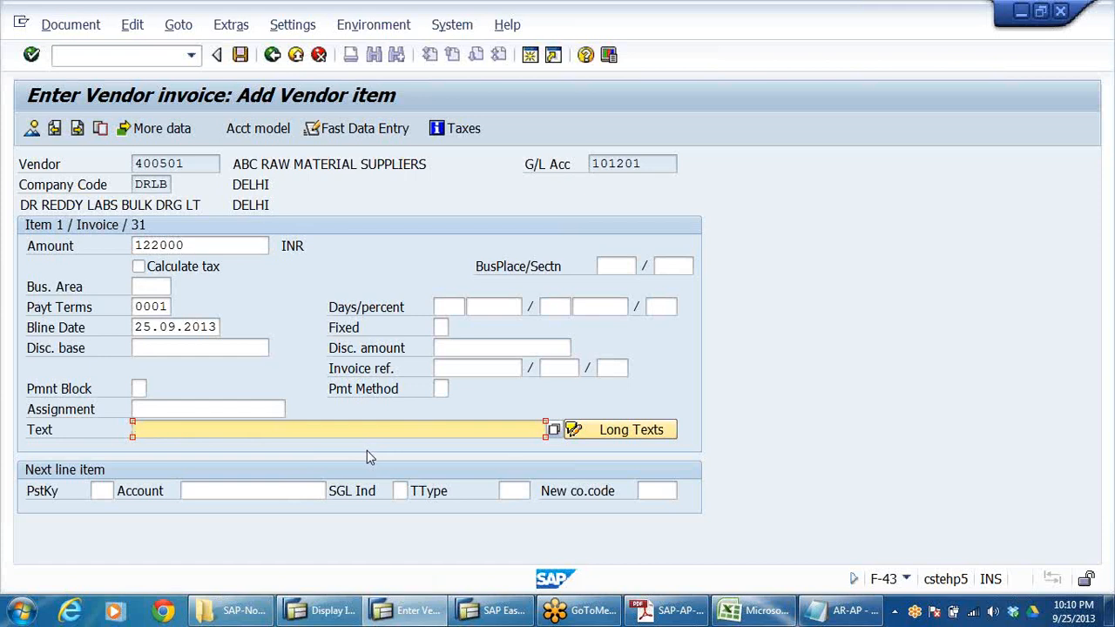
text(RAW MATERI)
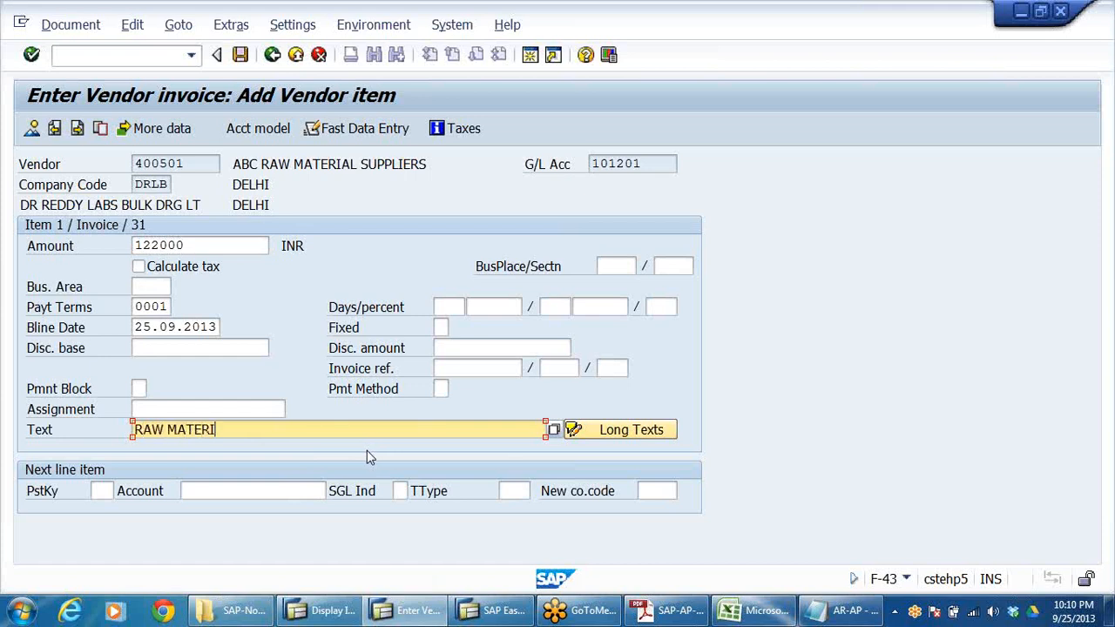
text(ALS PROCURED)
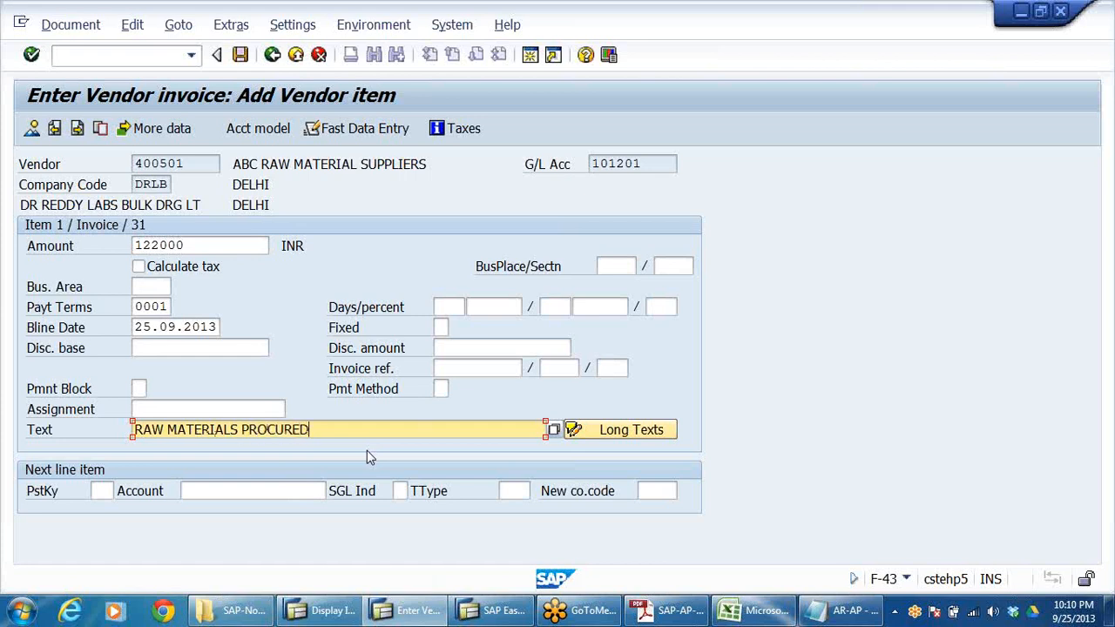
Step: Set the next line item's posting key to 40
click(96, 491)
mouse_move(331, 615)
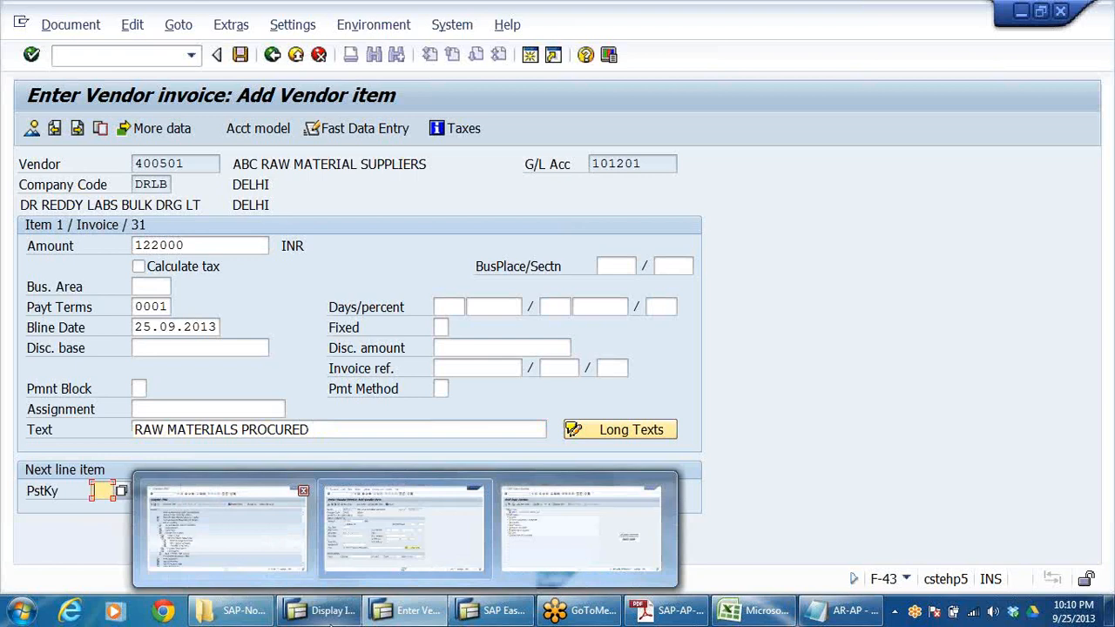
text(40)
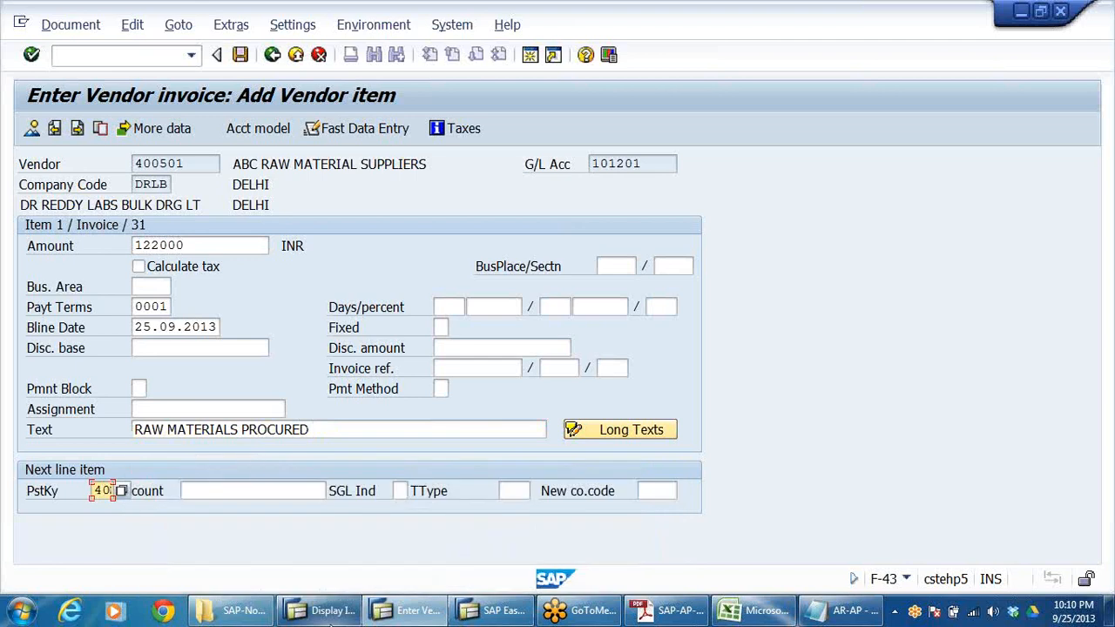
click(421, 430)
Step: Choose INVENTORY OF RAW MATERIALS from company code DRLB's G/L accounts as the next line item's account and open that item
click(252, 491)
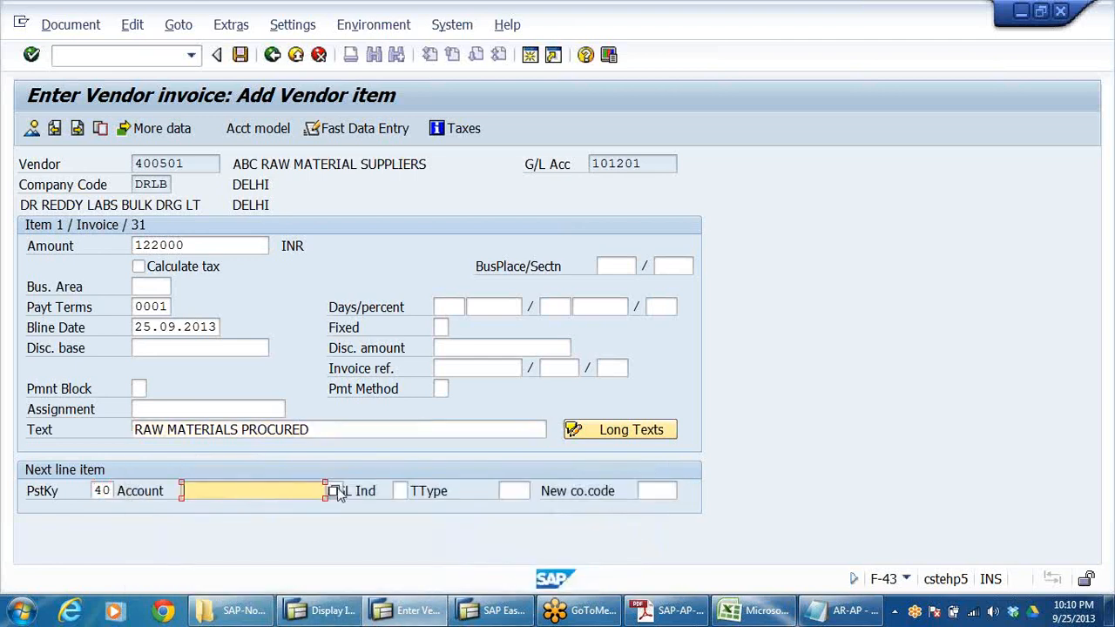
click(334, 492)
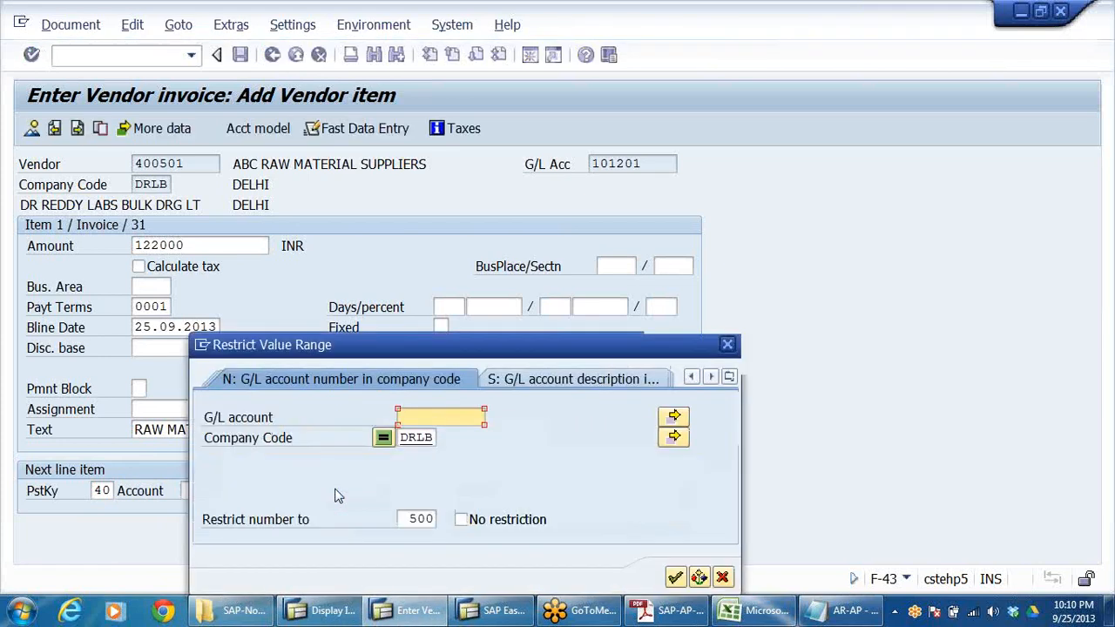
click(677, 579)
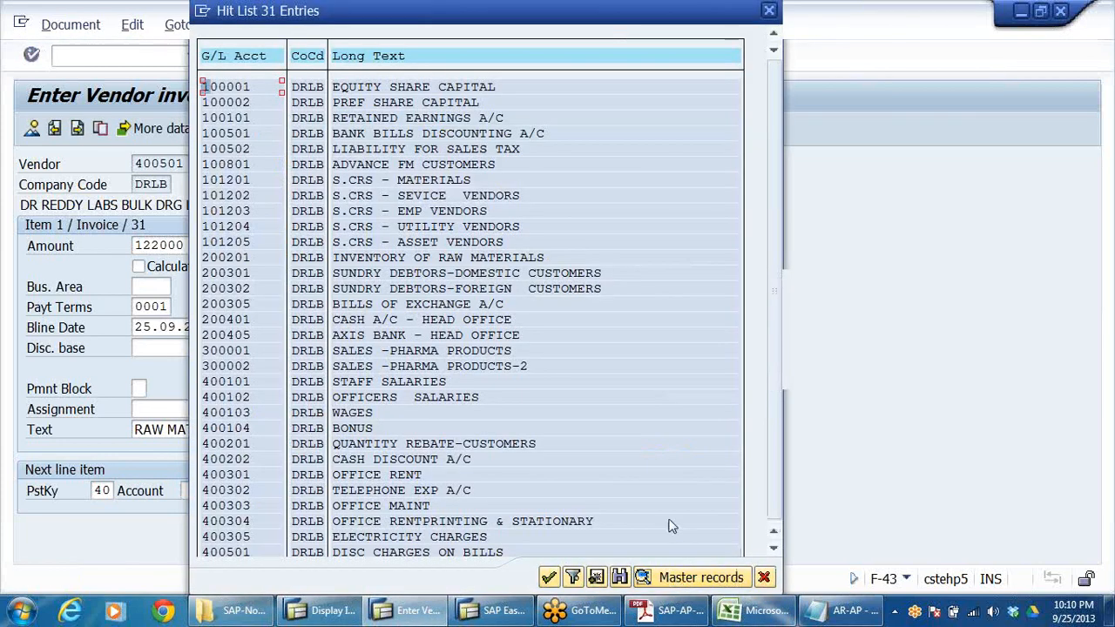
click(248, 258)
double_click(239, 258)
click(218, 245)
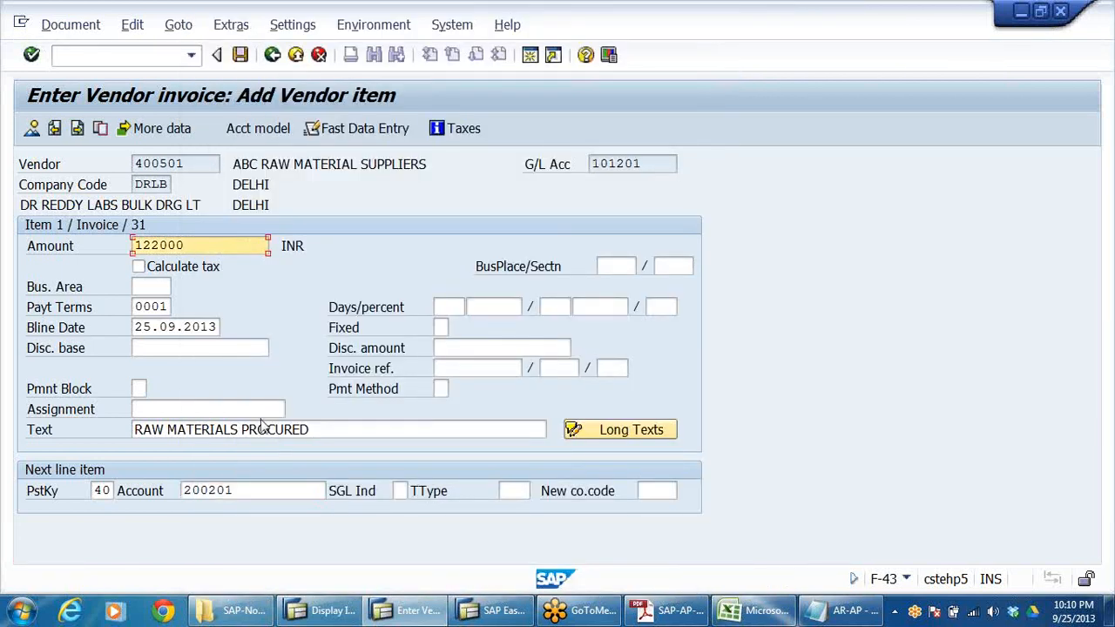
click(255, 491)
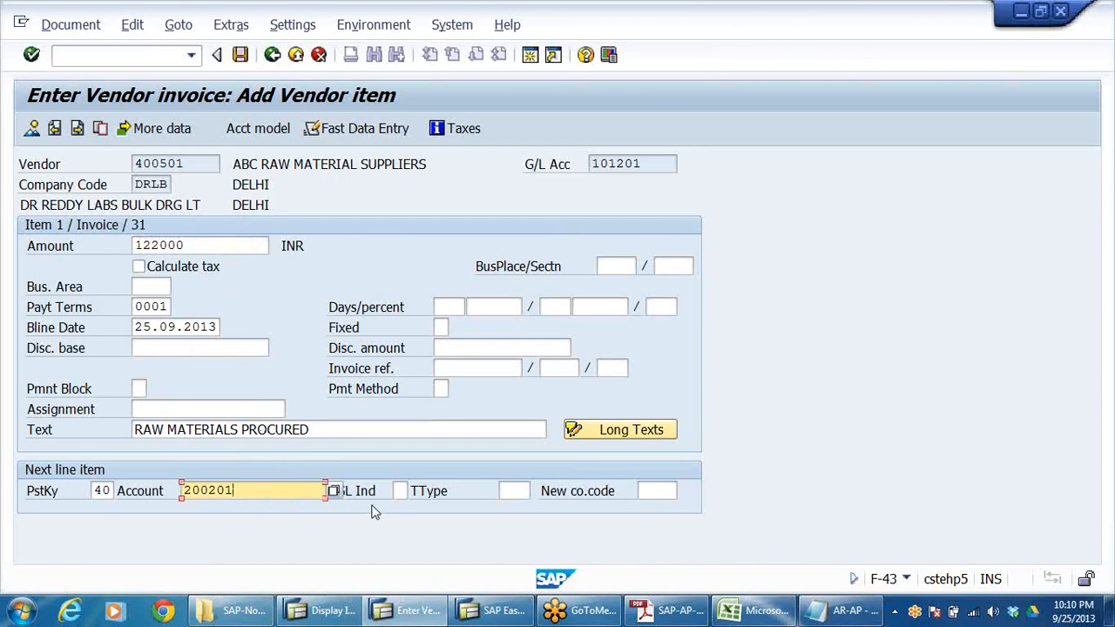
key(Return)
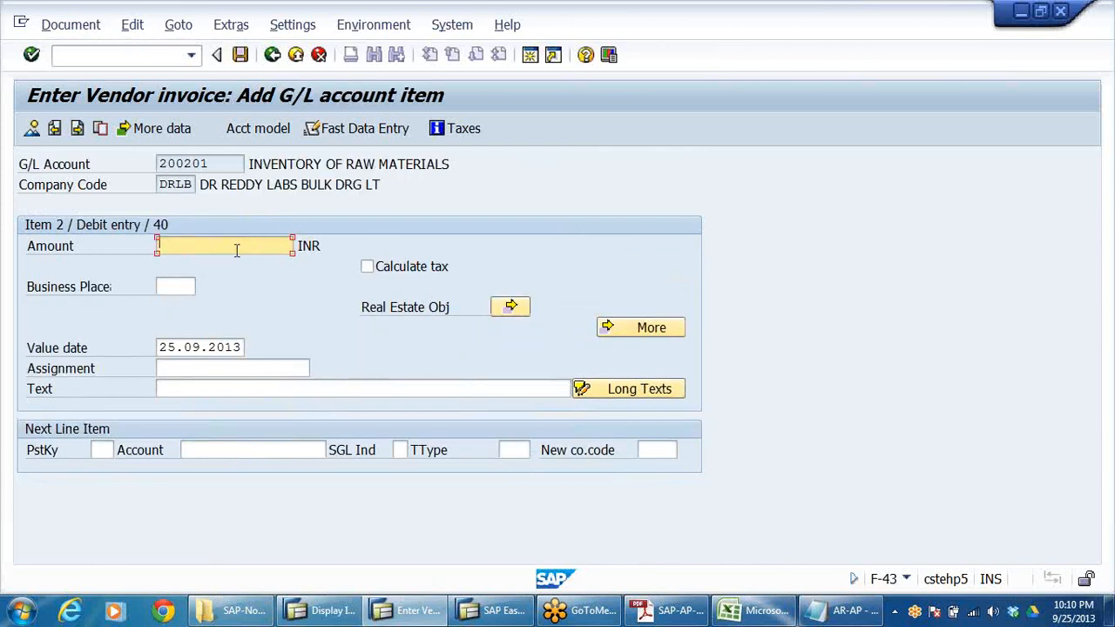
Step: Set the G/L account item's amount to 122000 INR and its text to RAW MATERIALS PROCURED
click(236, 247)
click(233, 264)
click(246, 389)
click(249, 407)
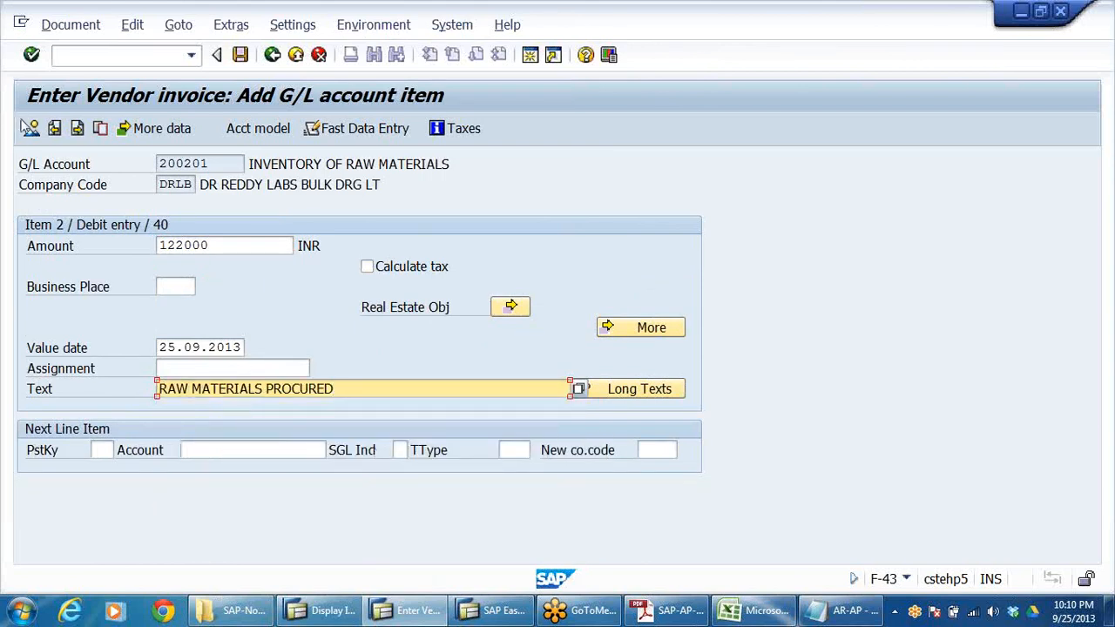
Step: Display the document overview, check the vendor and inventory line items, and post the vendor invoice
click(32, 128)
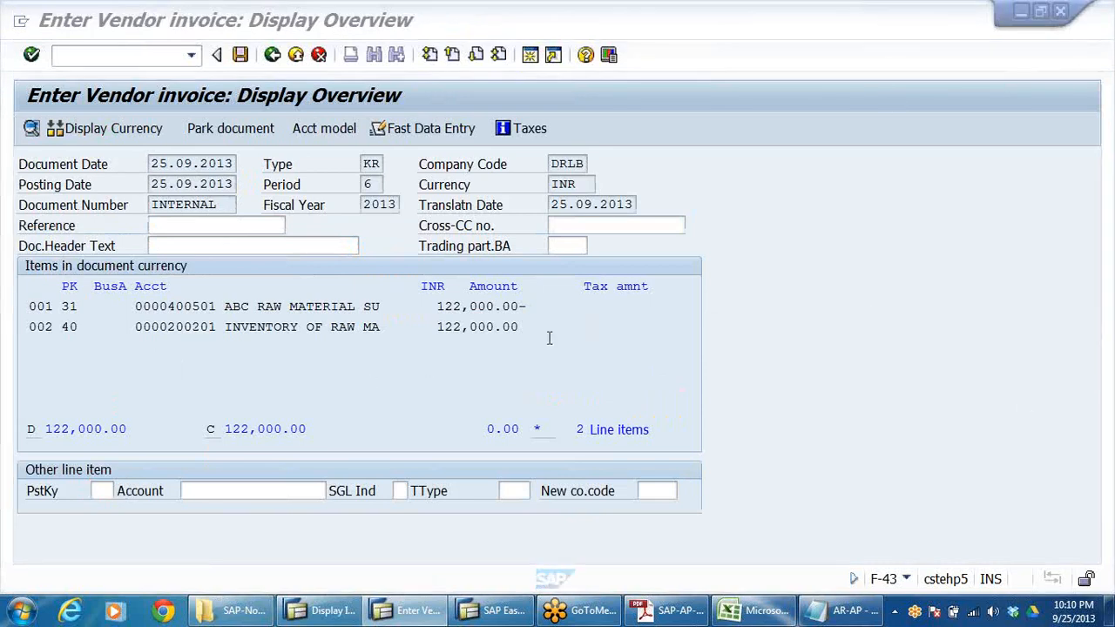
drag(225, 306, 397, 304)
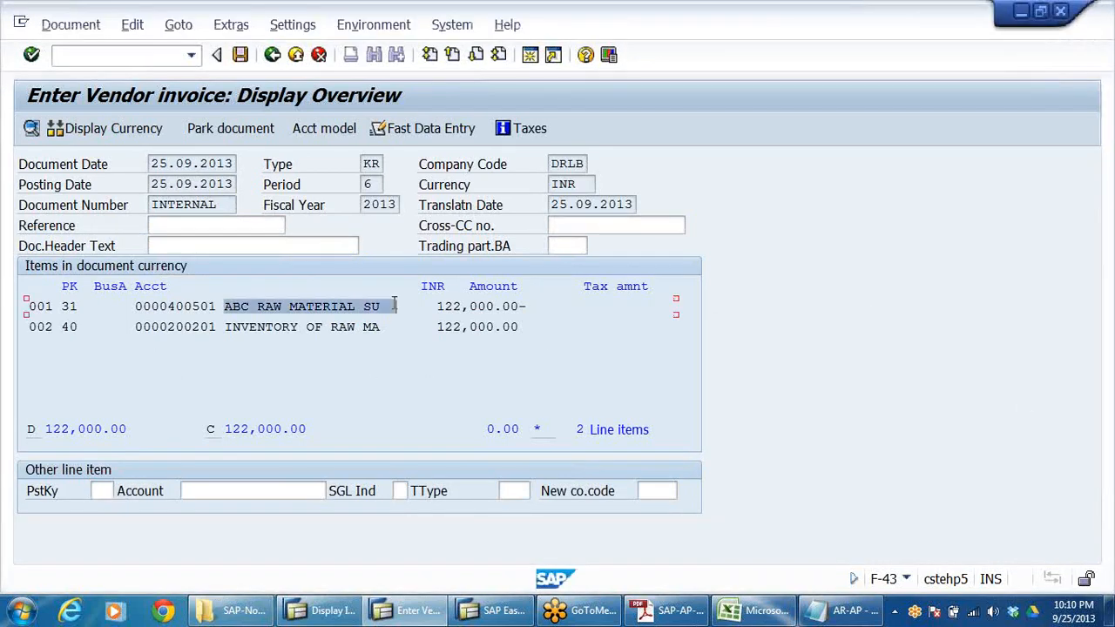
drag(210, 326, 519, 328)
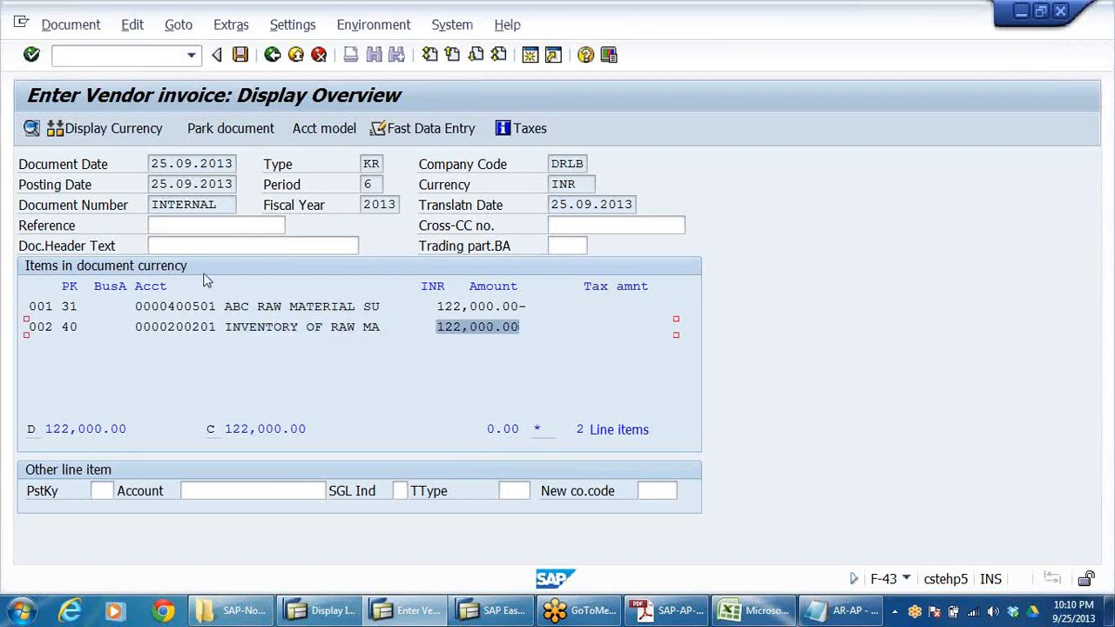
click(240, 55)
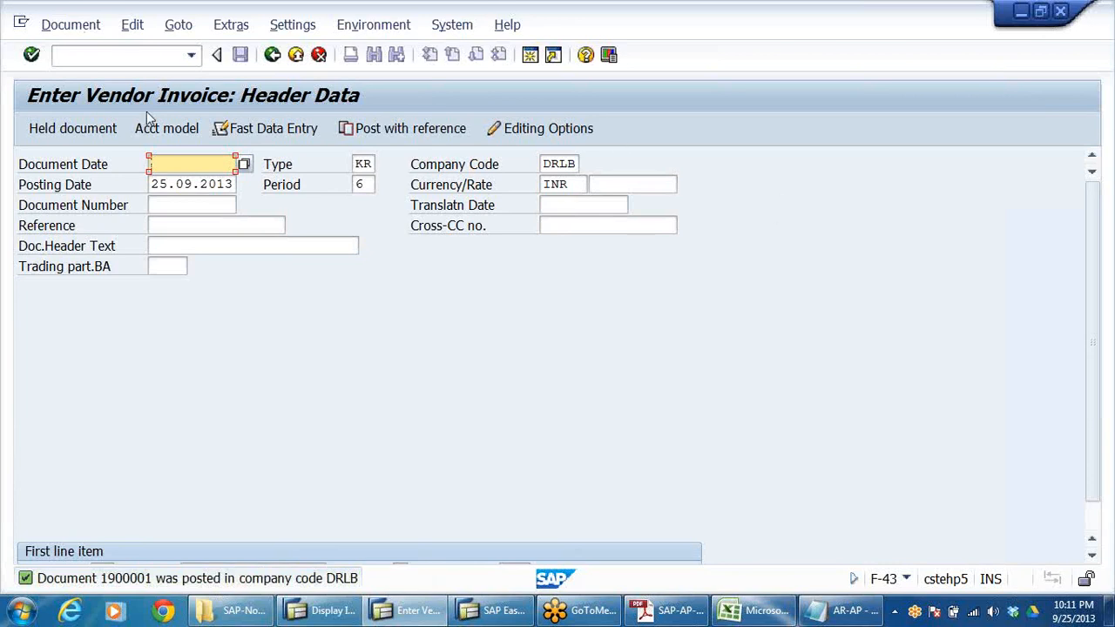
Step: Enter the document date and the vendor ABC RAW MATERIAL SUPPLIERS for a new vendor invoice and open its vendor item
click(193, 165)
click(186, 182)
click(542, 165)
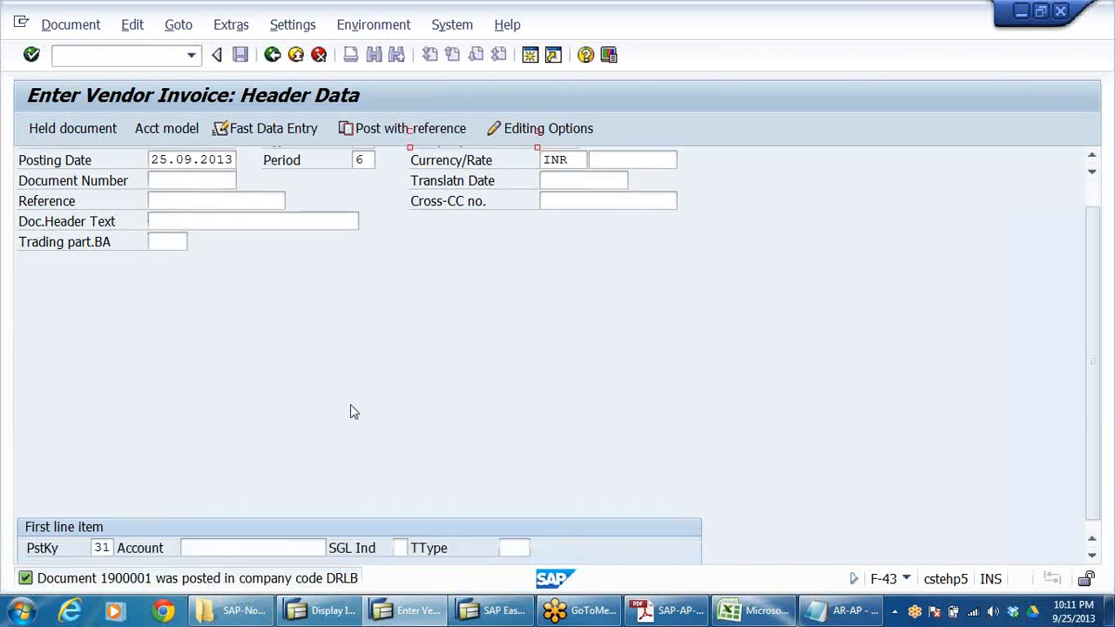
click(226, 540)
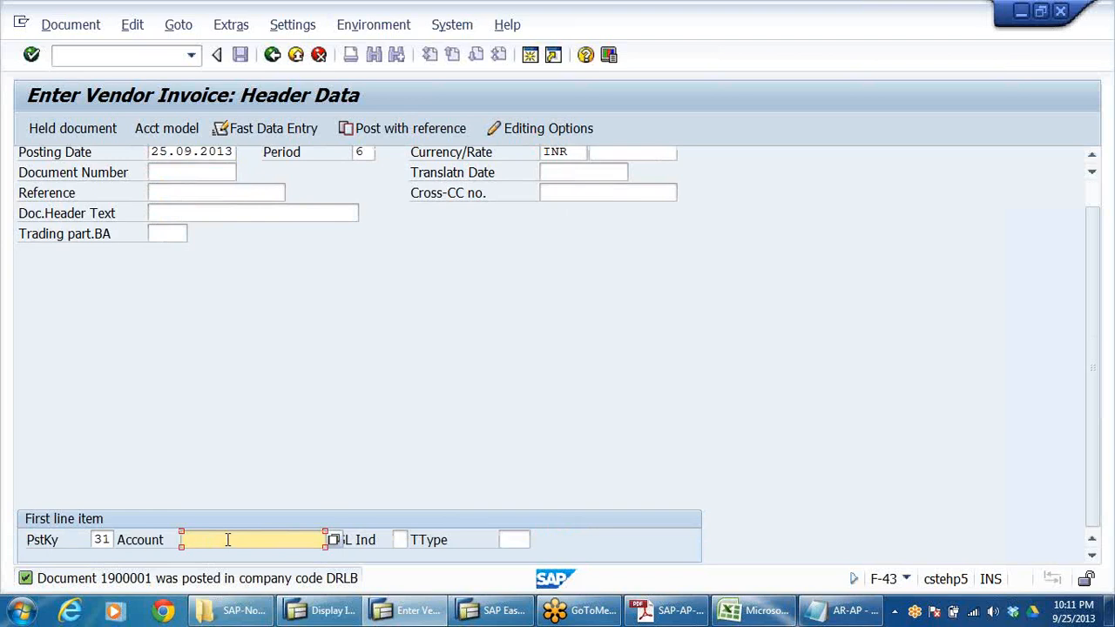
click(230, 540)
click(254, 409)
key(Return)
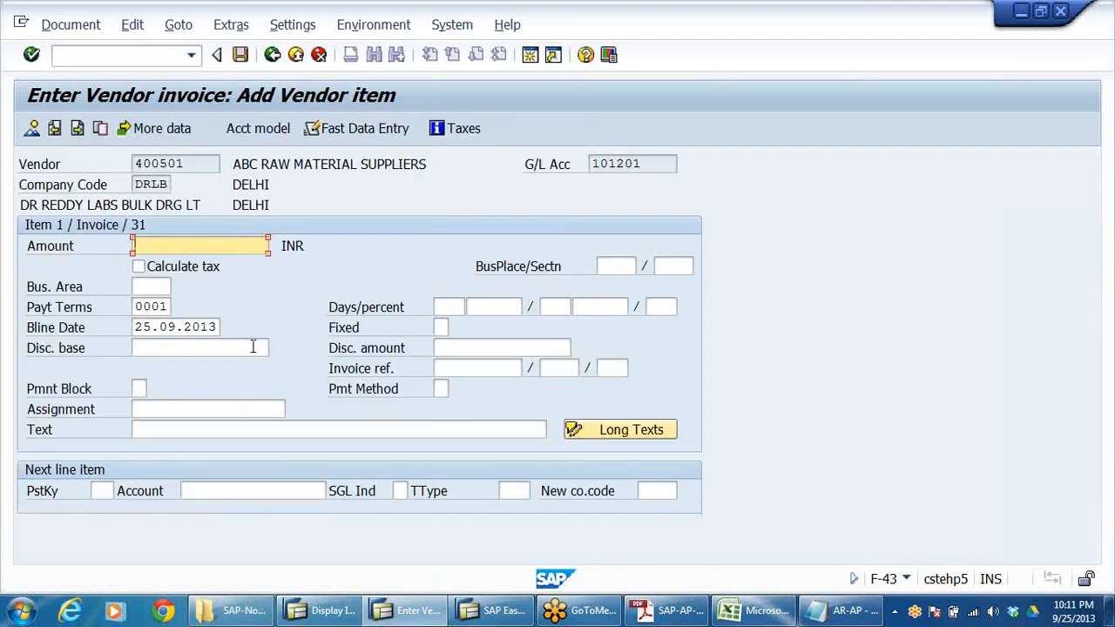
Step: Examine the vendor name and the G/L account assigned to the vendor item
click(282, 164)
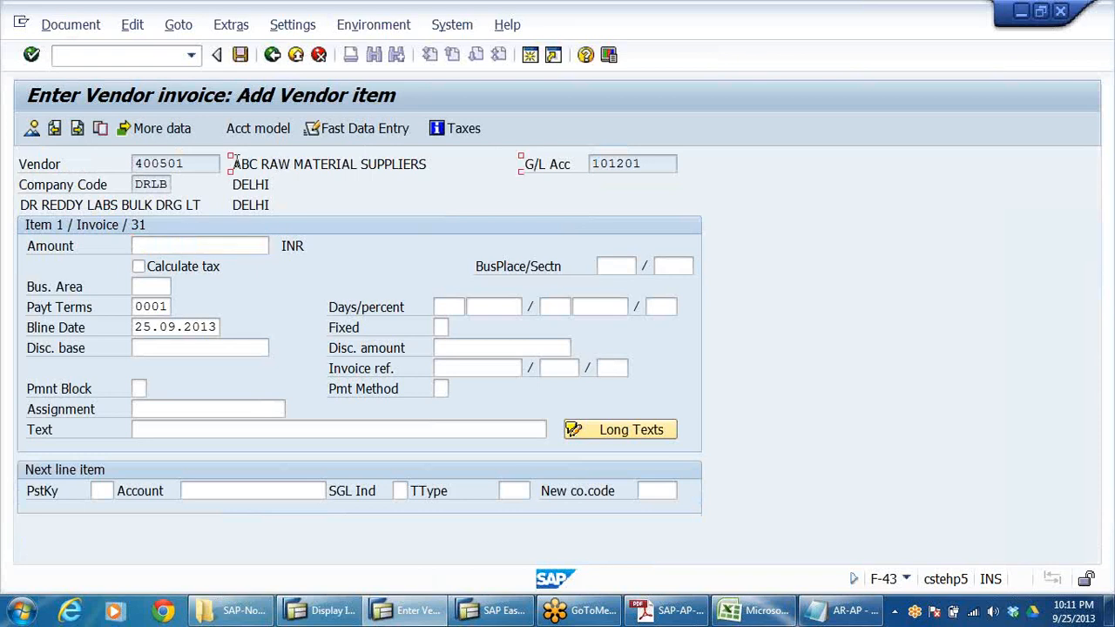
drag(234, 164, 440, 164)
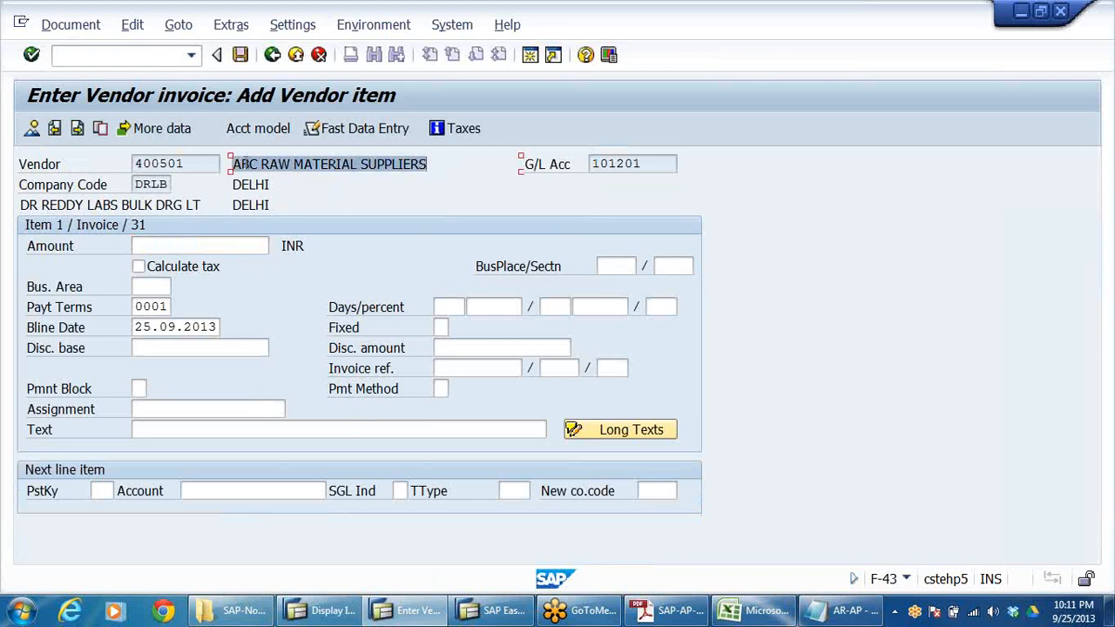
double_click(644, 164)
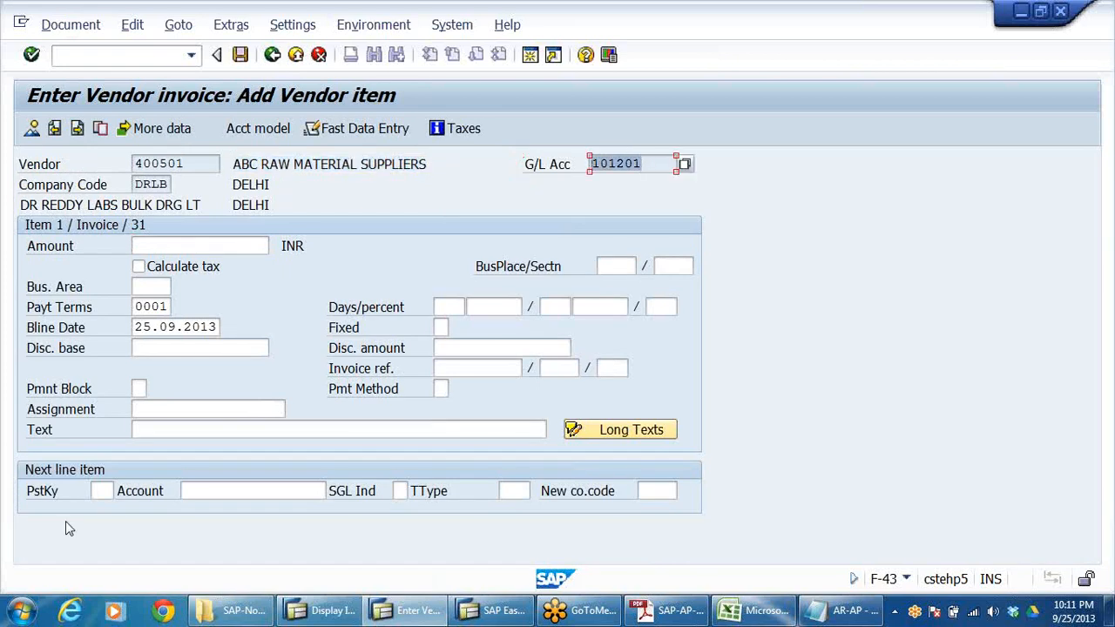
click(649, 162)
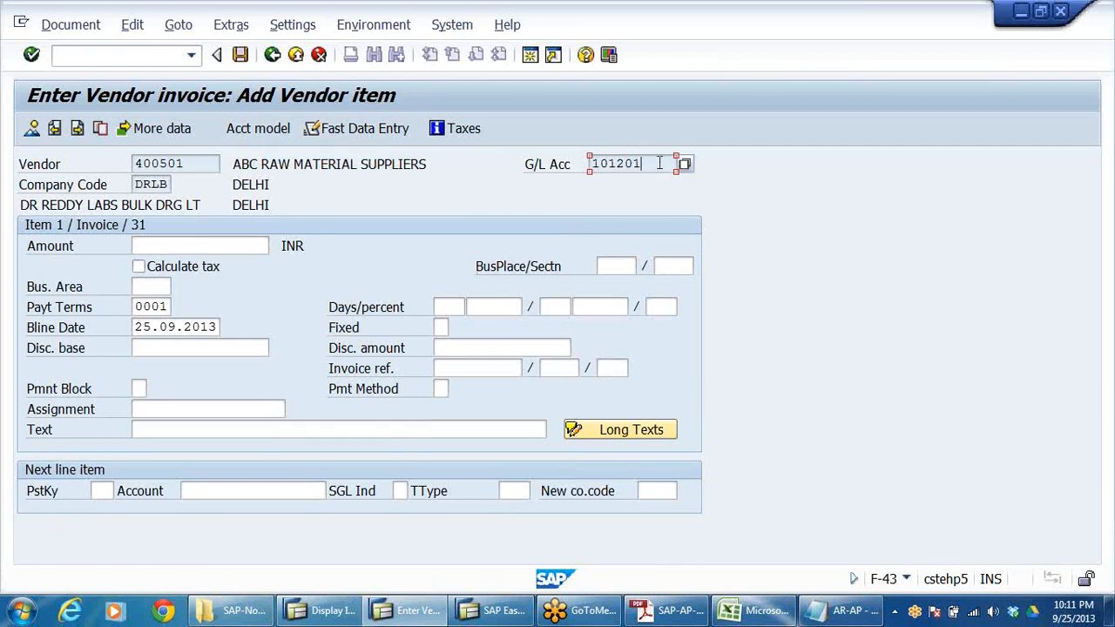
drag(660, 163, 303, 184)
Step: Set the new invoice's vendor item amount to 135000 INR and its text to RAW MATERIALS PROCURED
click(194, 245)
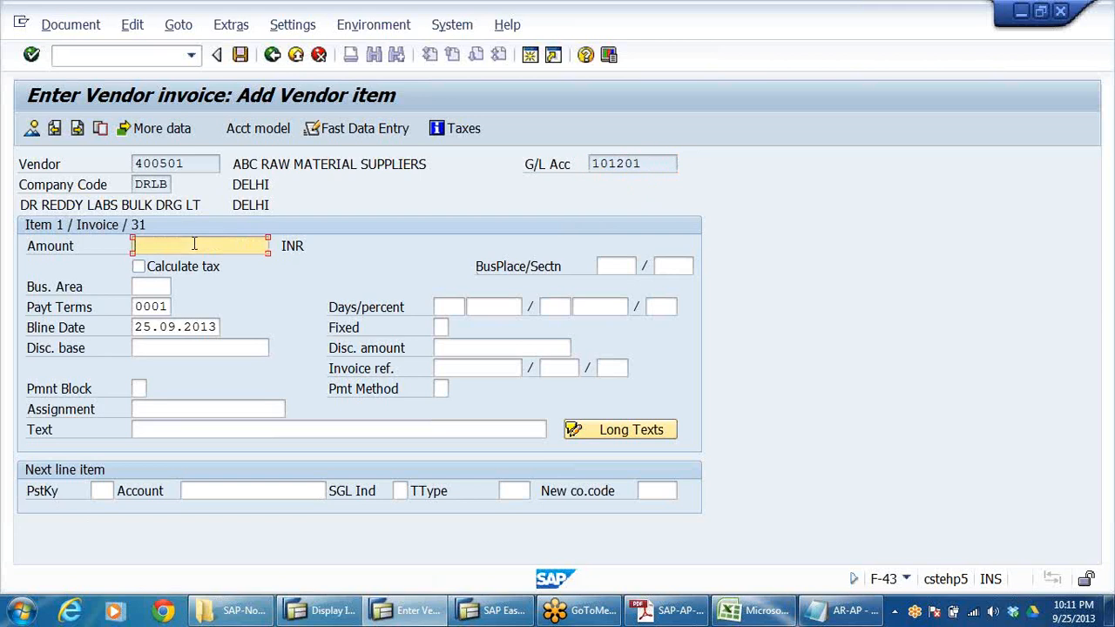
text(1)
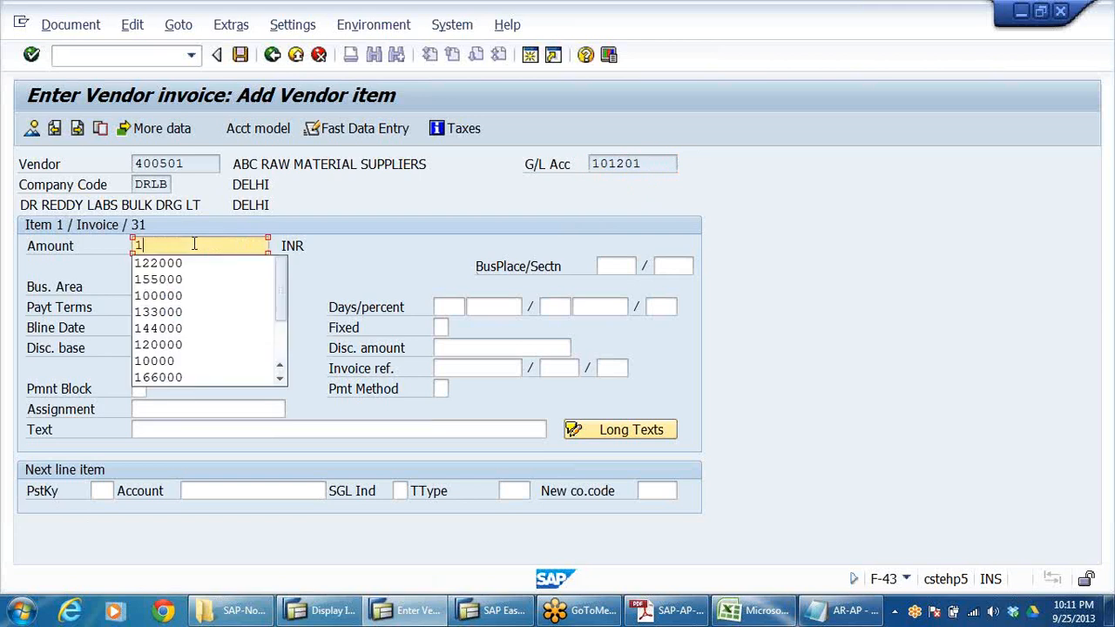
text(35000)
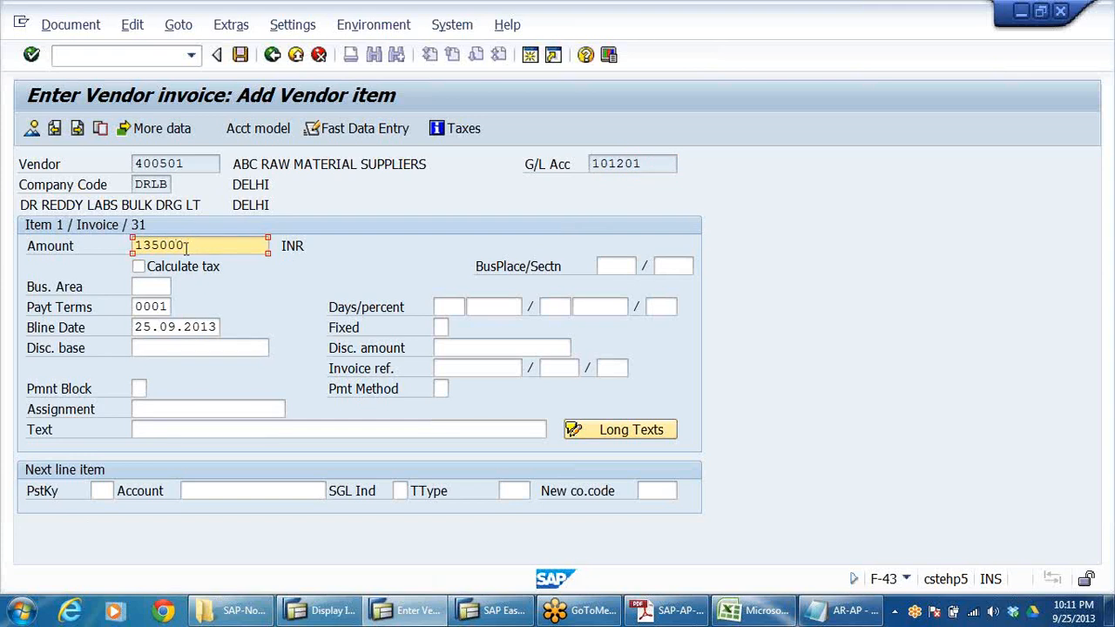
click(174, 428)
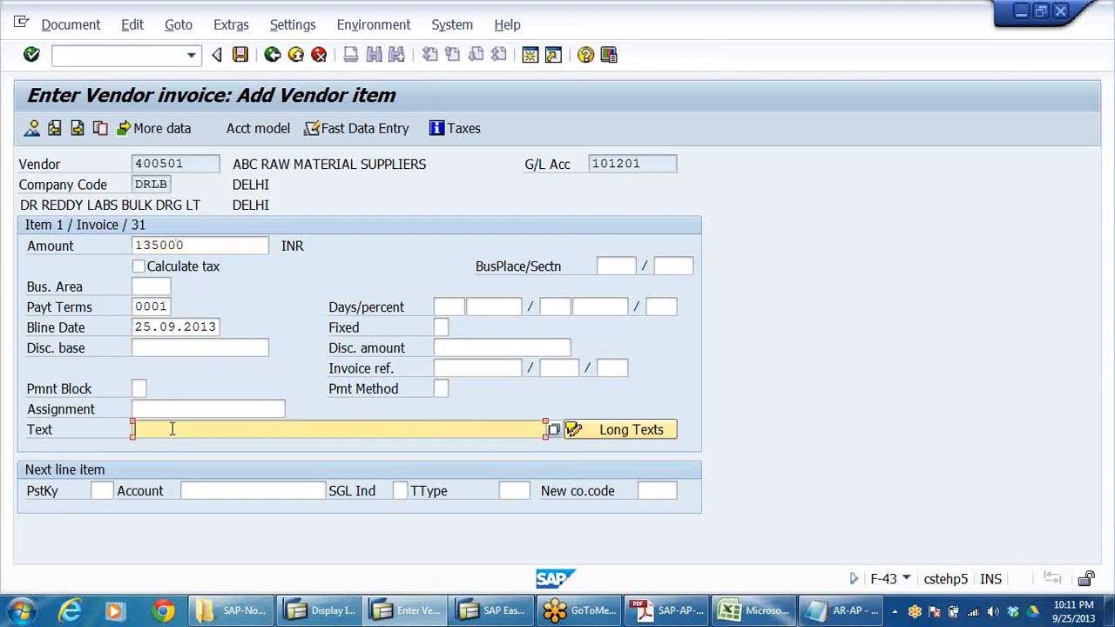
click(174, 448)
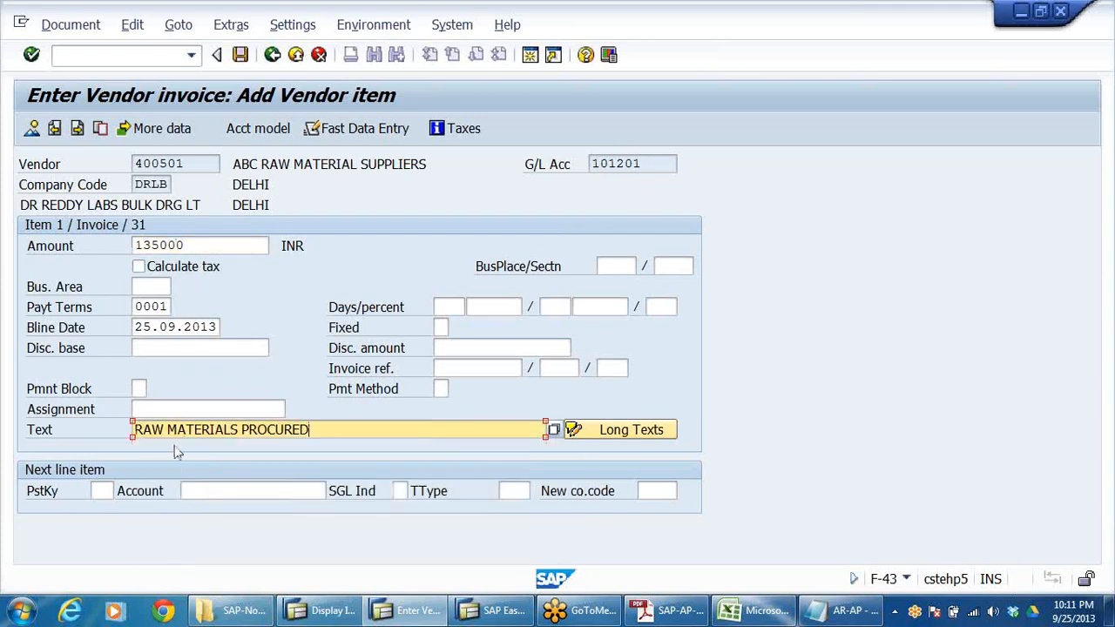
Step: Open the list of possible business areas for the vendor item and look through it for the DRL location entries
click(152, 287)
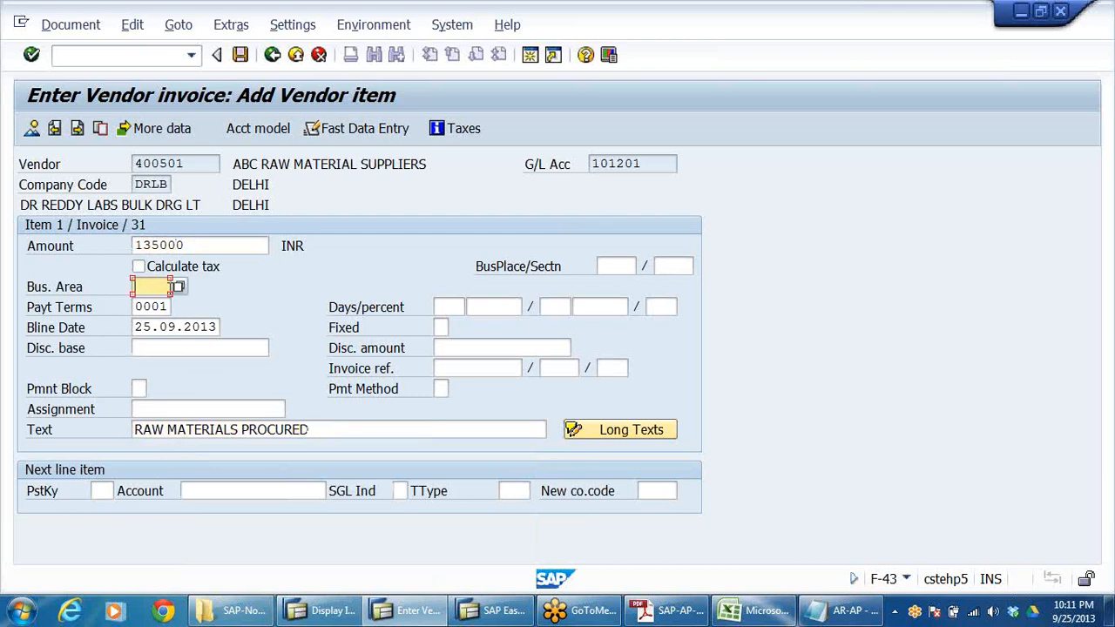
key(Return)
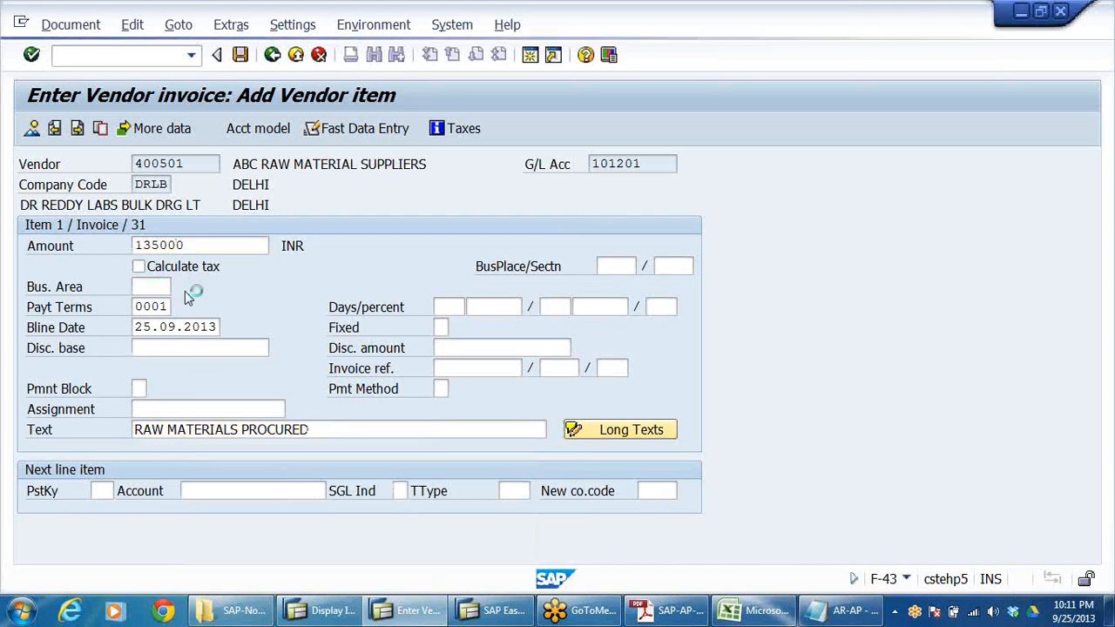
scroll(254, 342, down, 3)
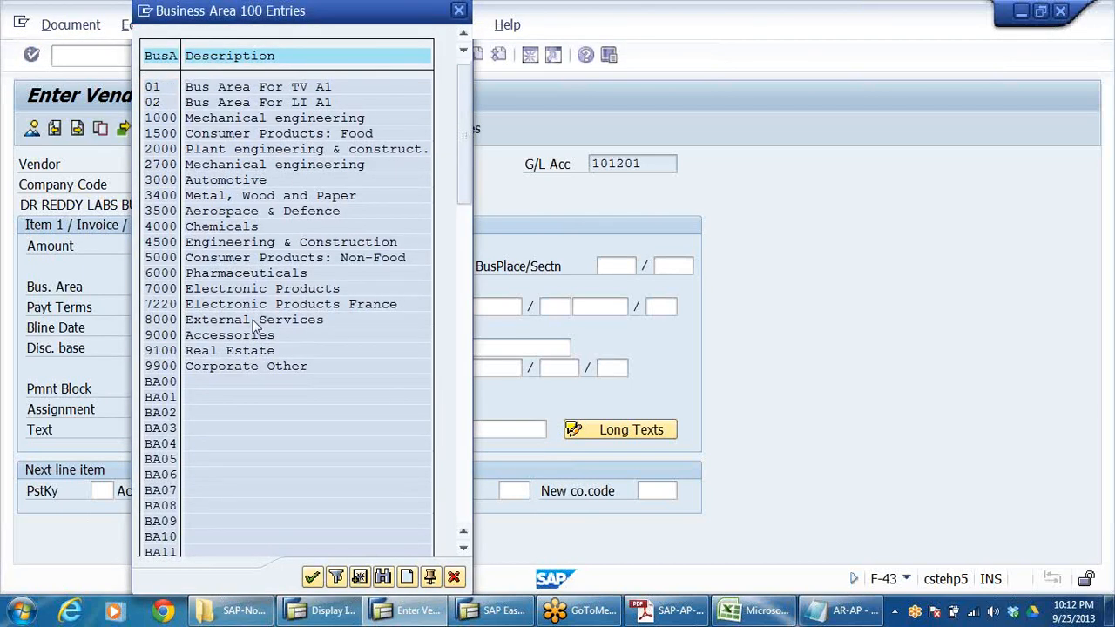
drag(477, 384, 457, 201)
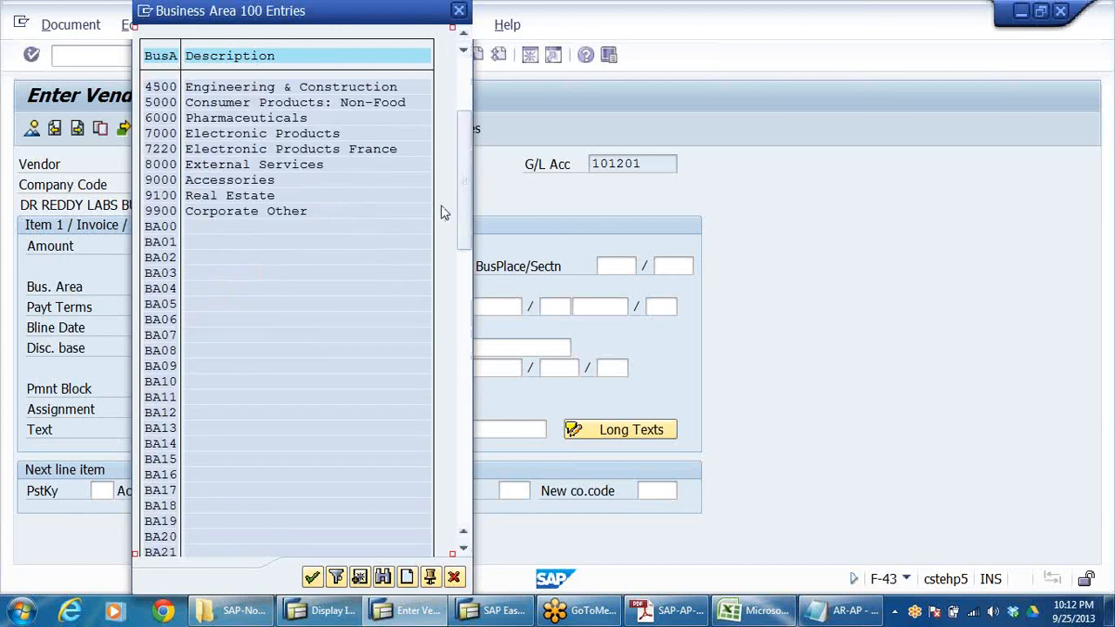
scroll(206, 401, down, 7)
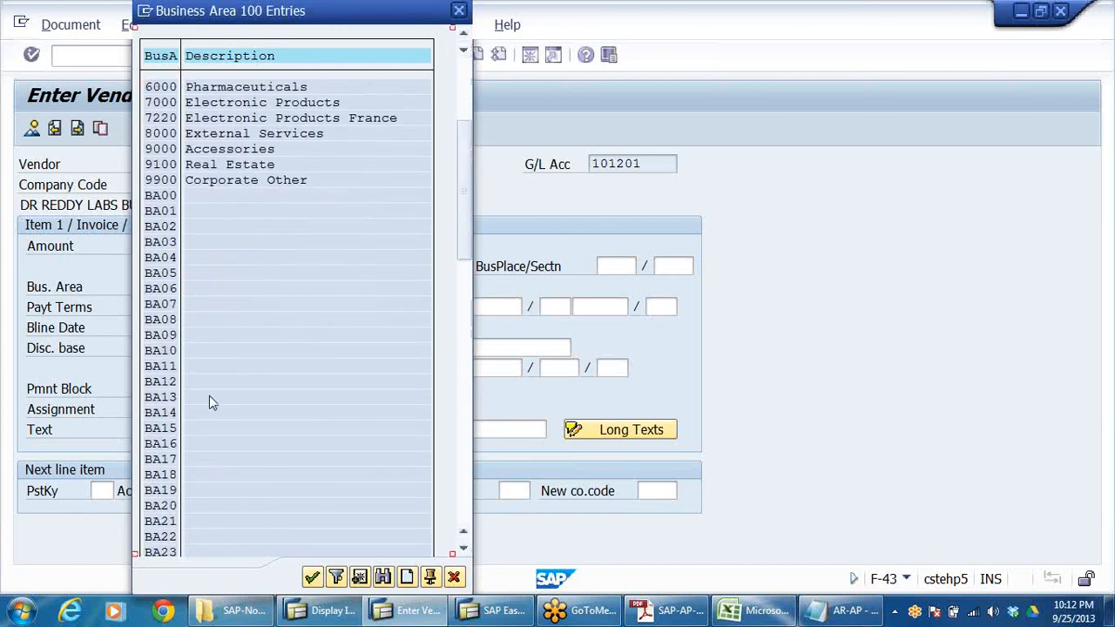
scroll(218, 344, down, 4)
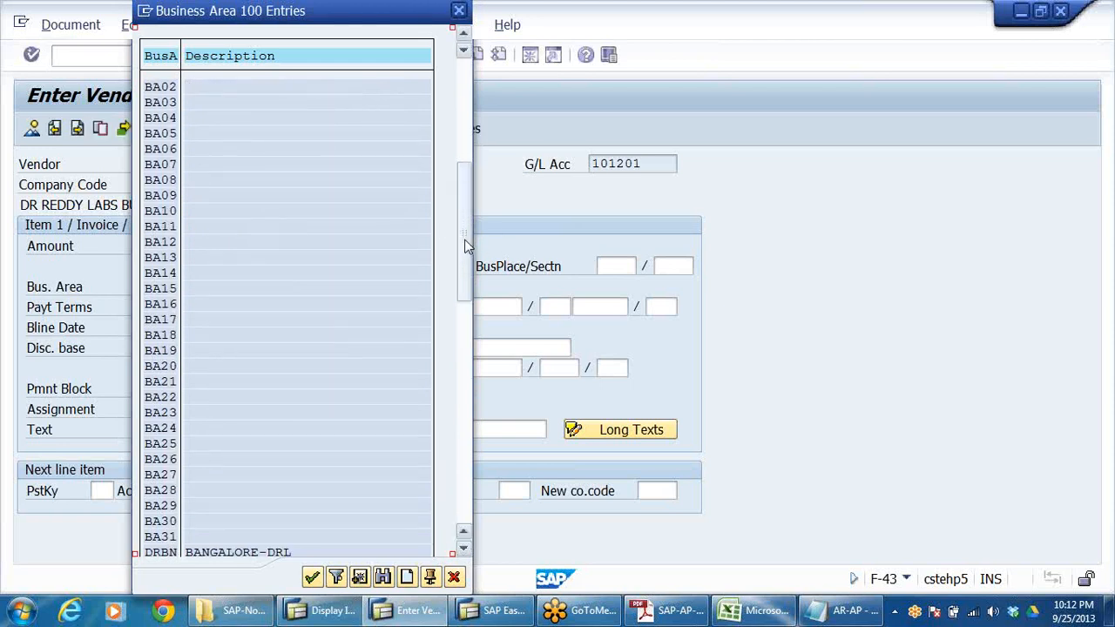
click(464, 550)
click(464, 549)
click(463, 551)
click(463, 551)
click(464, 553)
click(463, 555)
click(463, 555)
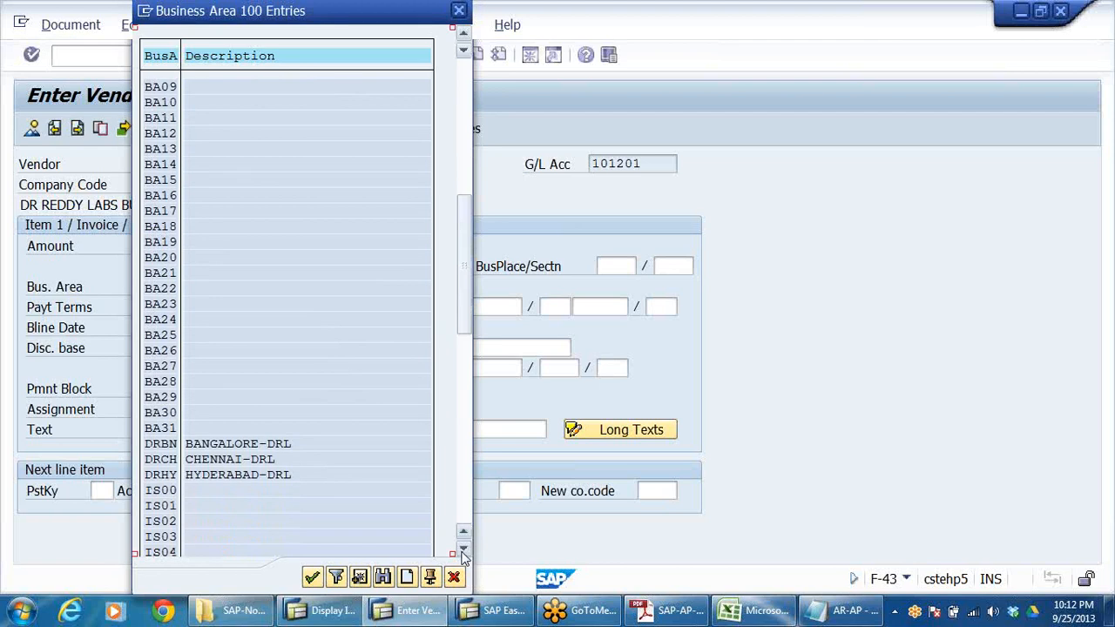
click(1106, 66)
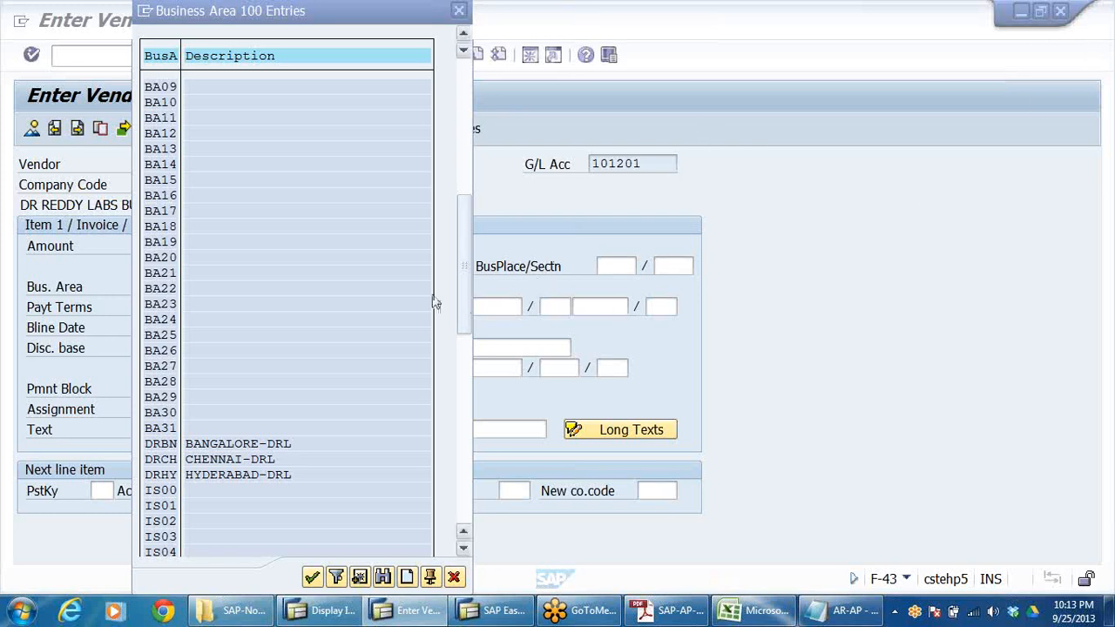
Step: Set the vendor item's business area to DRHY, replacing an initial choice of DRBN
click(162, 444)
double_click(166, 443)
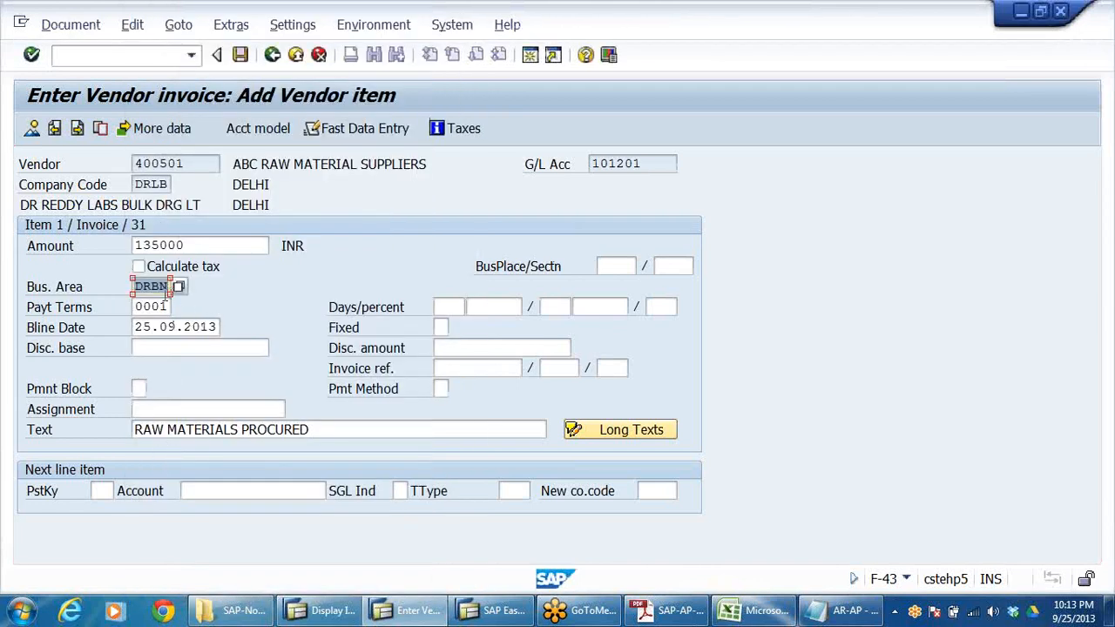
key(BackSpace)
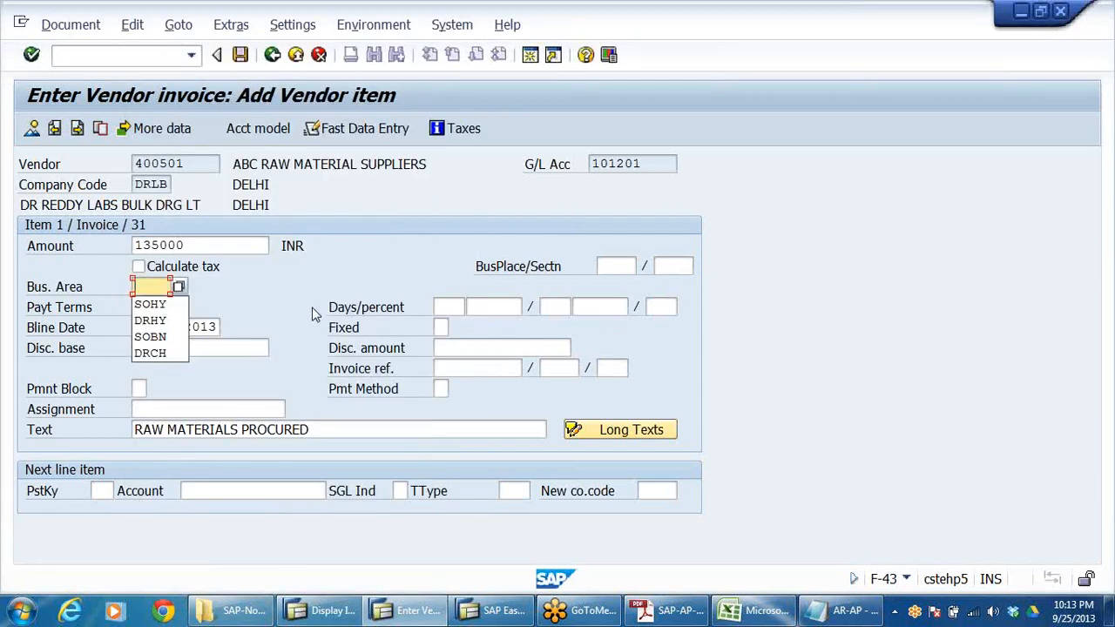
click(164, 320)
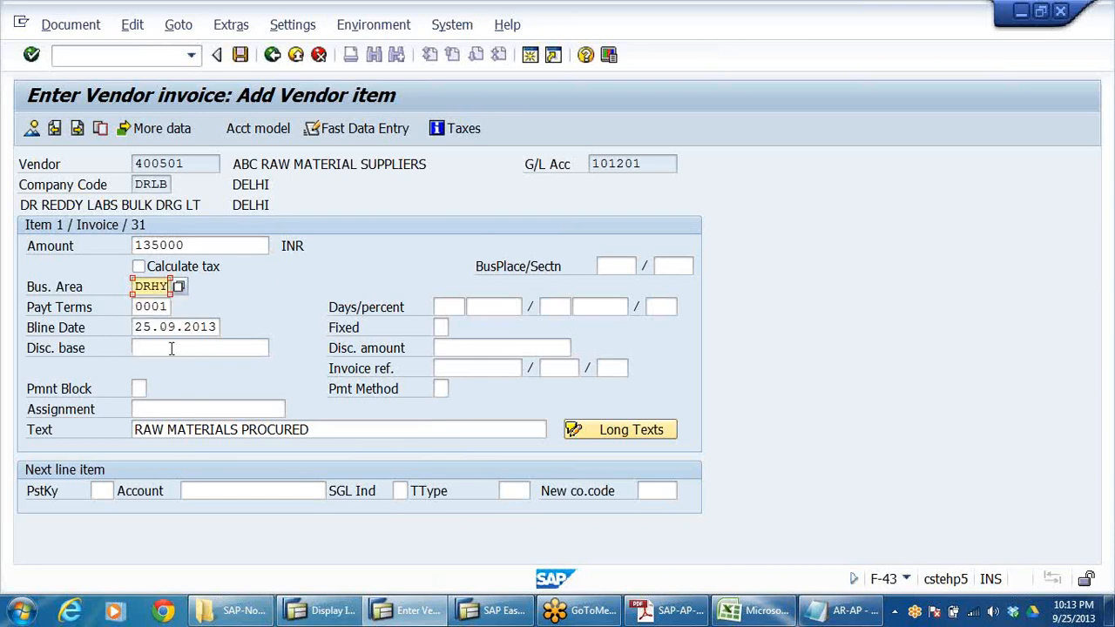
Step: Enter posting key 40 and the raw materials inventory G/L account as the next line item, and open that item
click(100, 490)
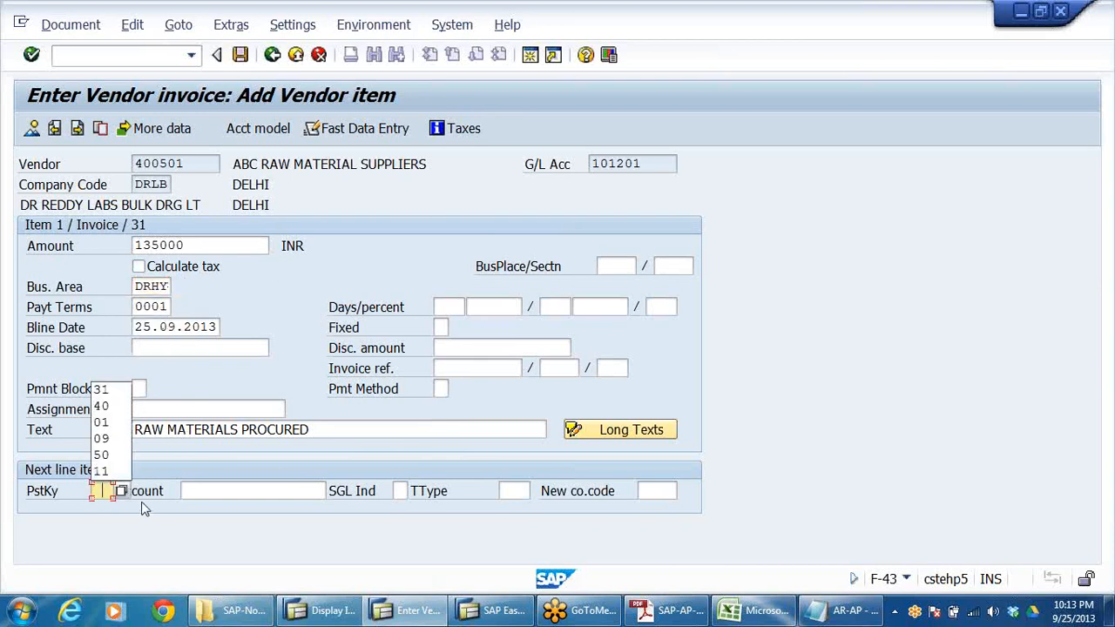
click(101, 406)
click(223, 488)
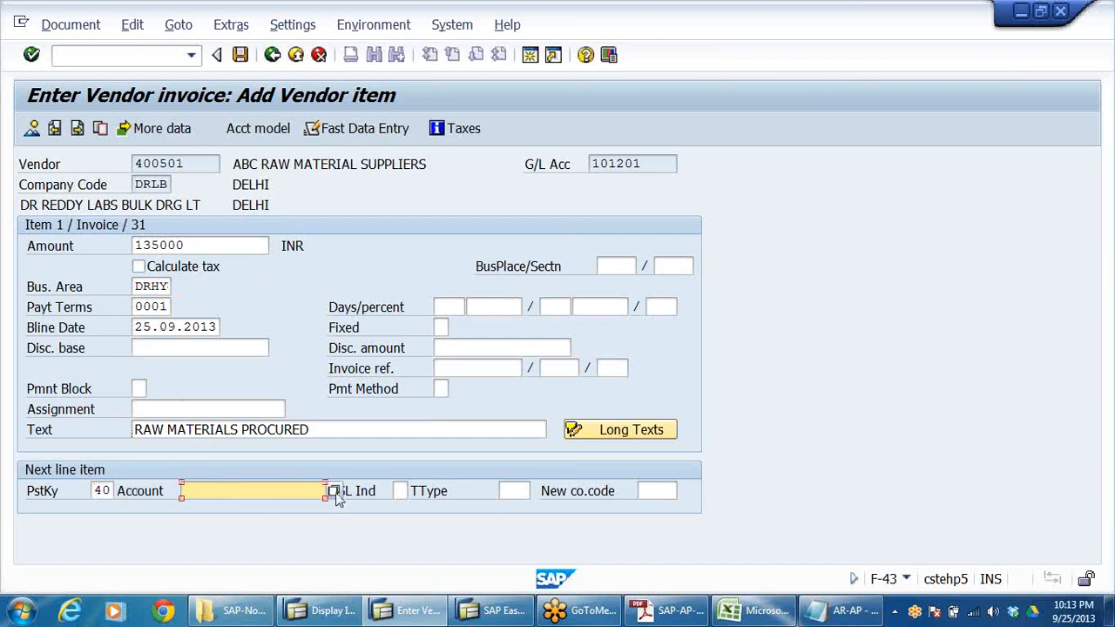
click(284, 493)
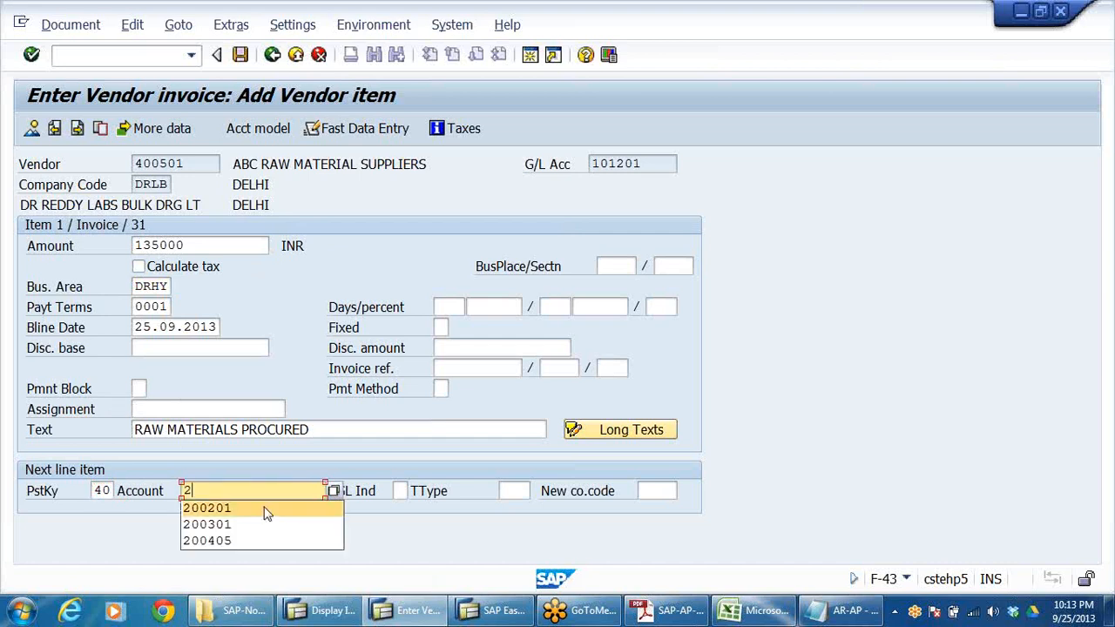
click(262, 511)
text(\)
key(Return)
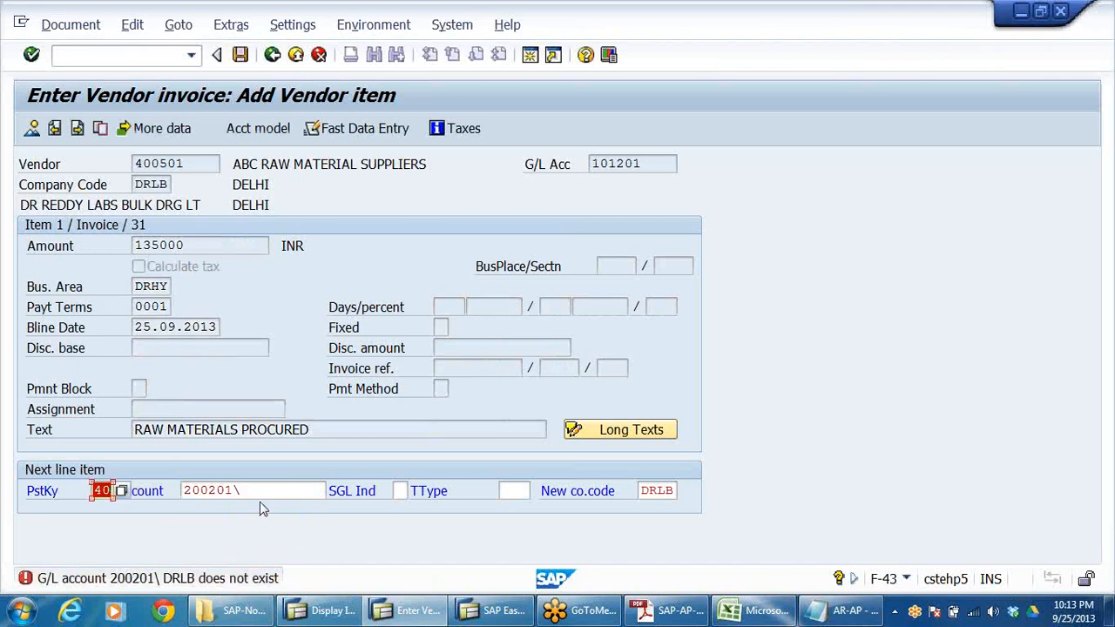
key(BackSpace)
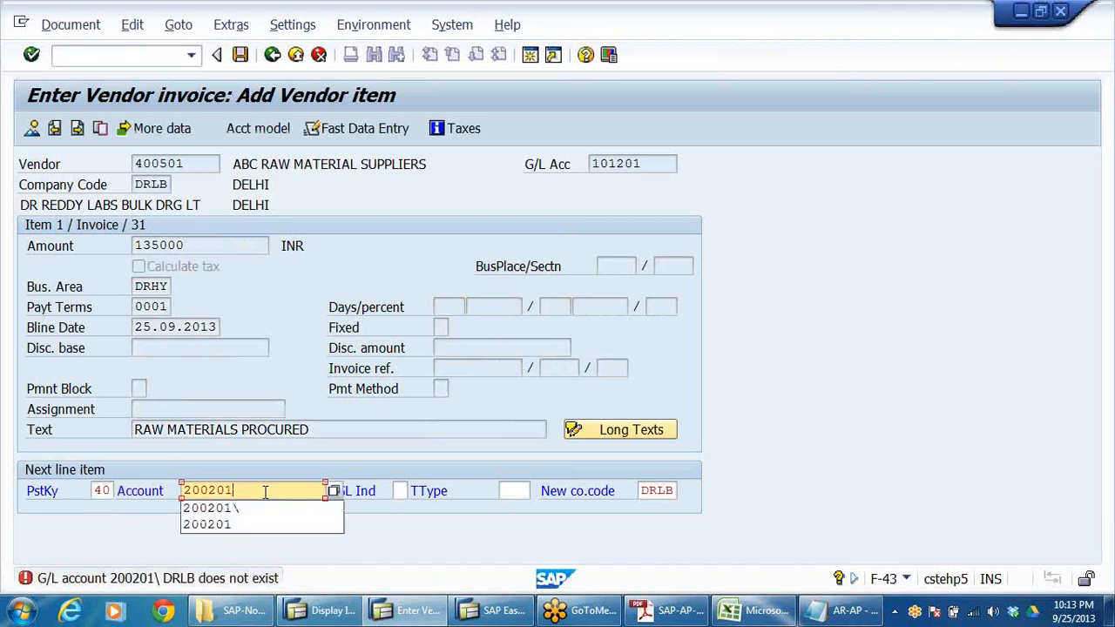
key(Return)
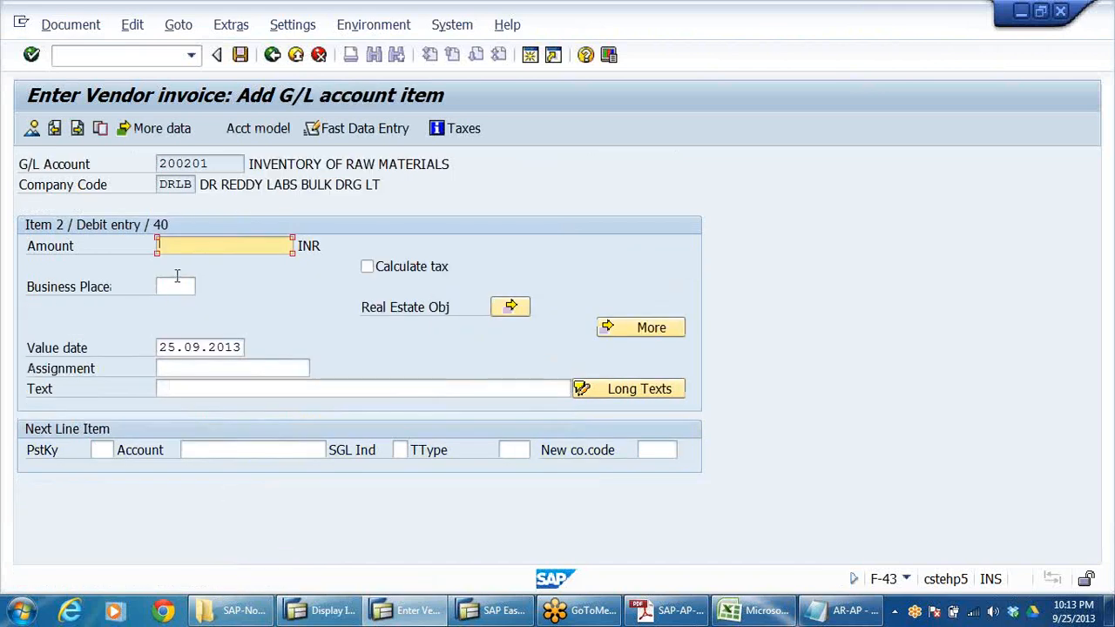
Step: Set the inventory item's amount to 135000 INR and its text to RAW MATERIALS PROCURED, and display the document overview
click(193, 247)
click(190, 263)
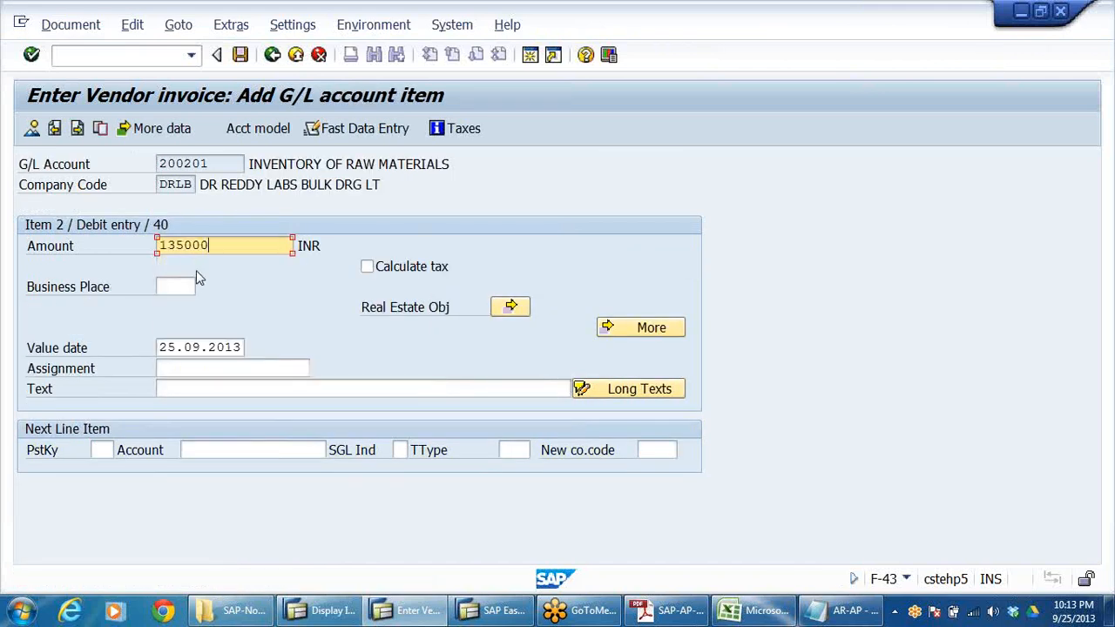
click(224, 390)
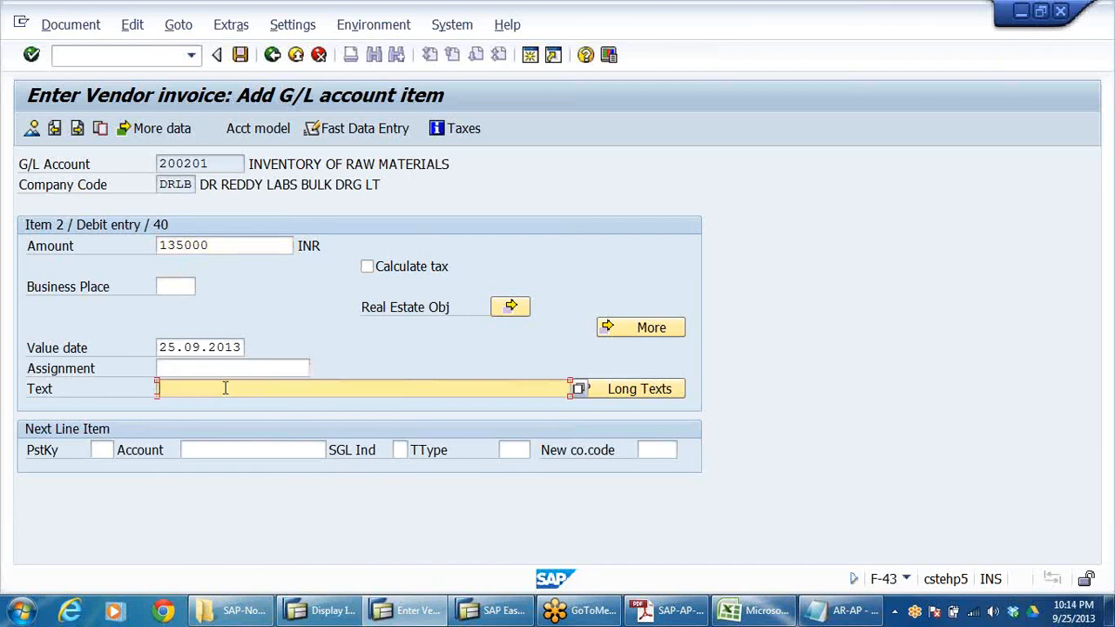
click(207, 407)
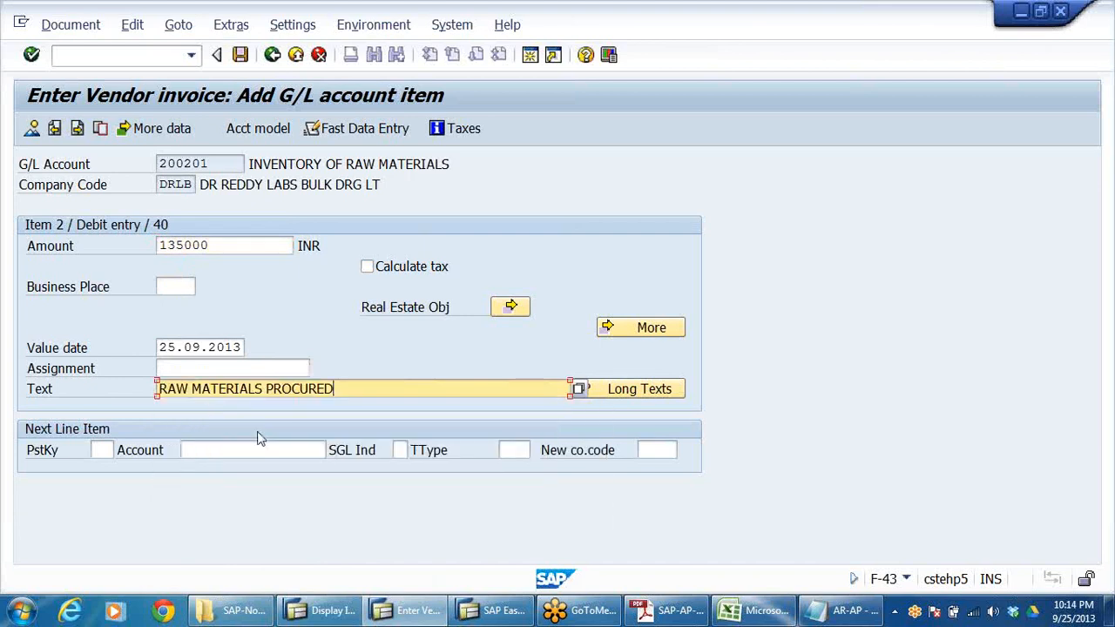
click(31, 129)
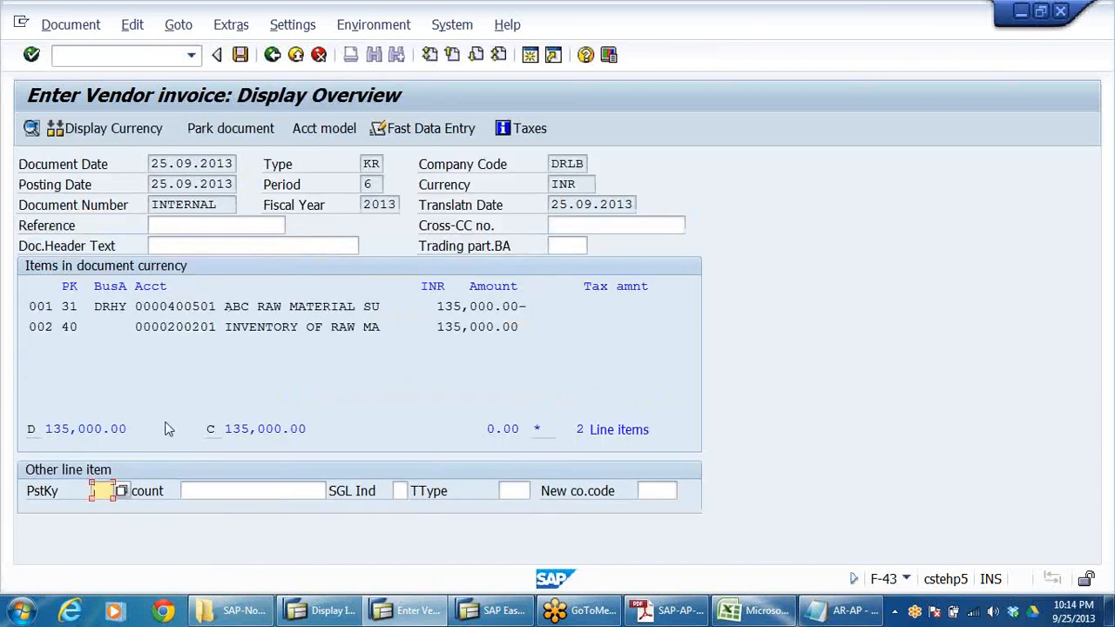
Step: Open the raw materials inventory line item and assign business area DRHY in its coding block
double_click(173, 330)
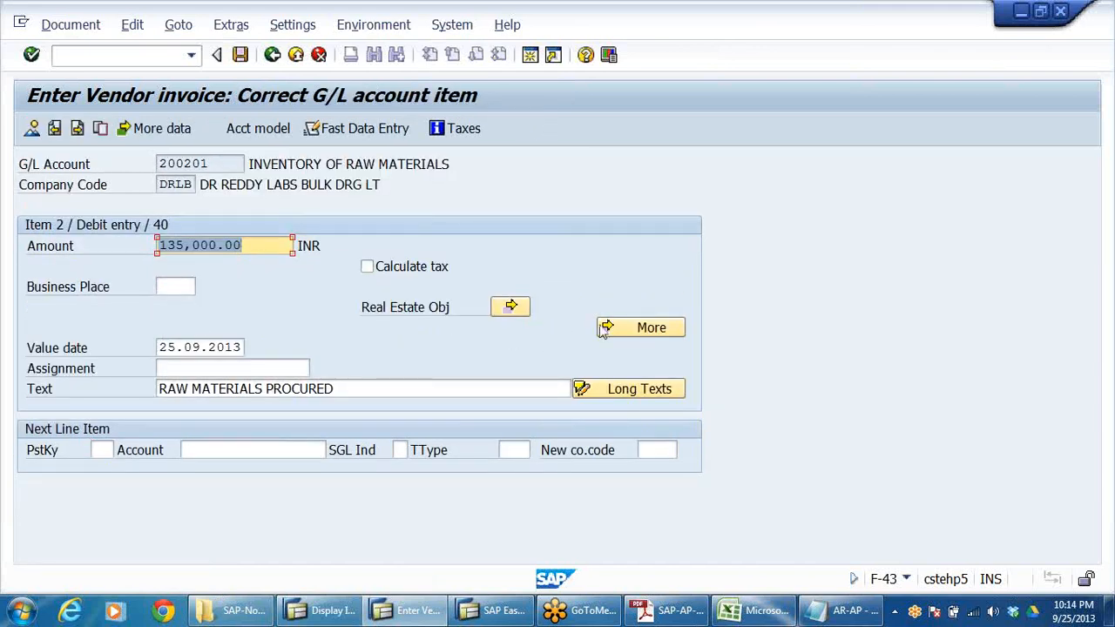
click(162, 286)
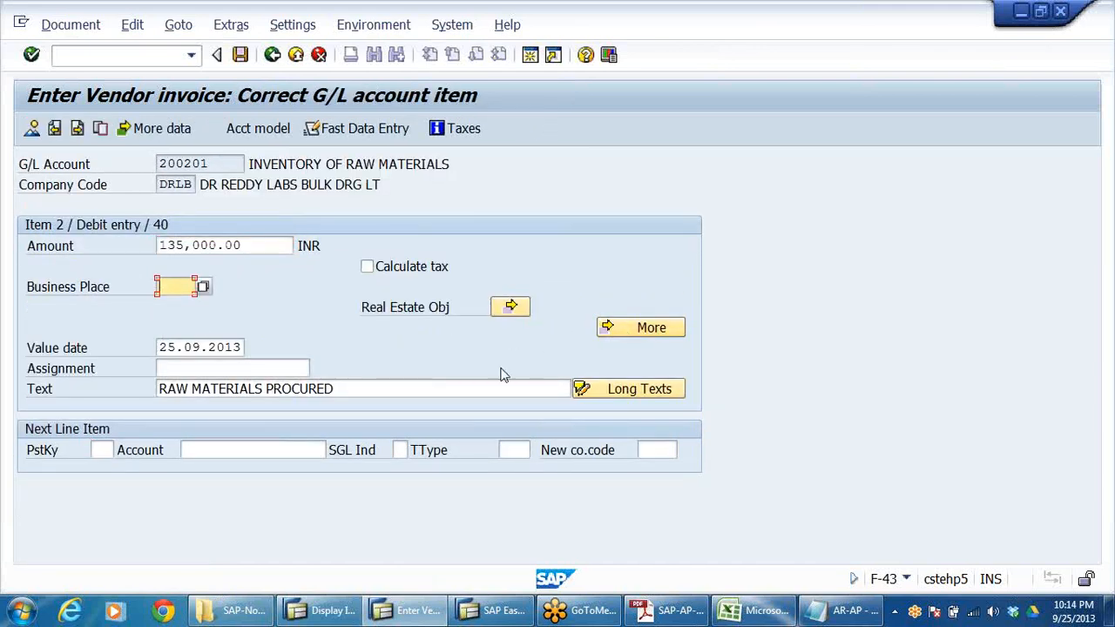
click(646, 328)
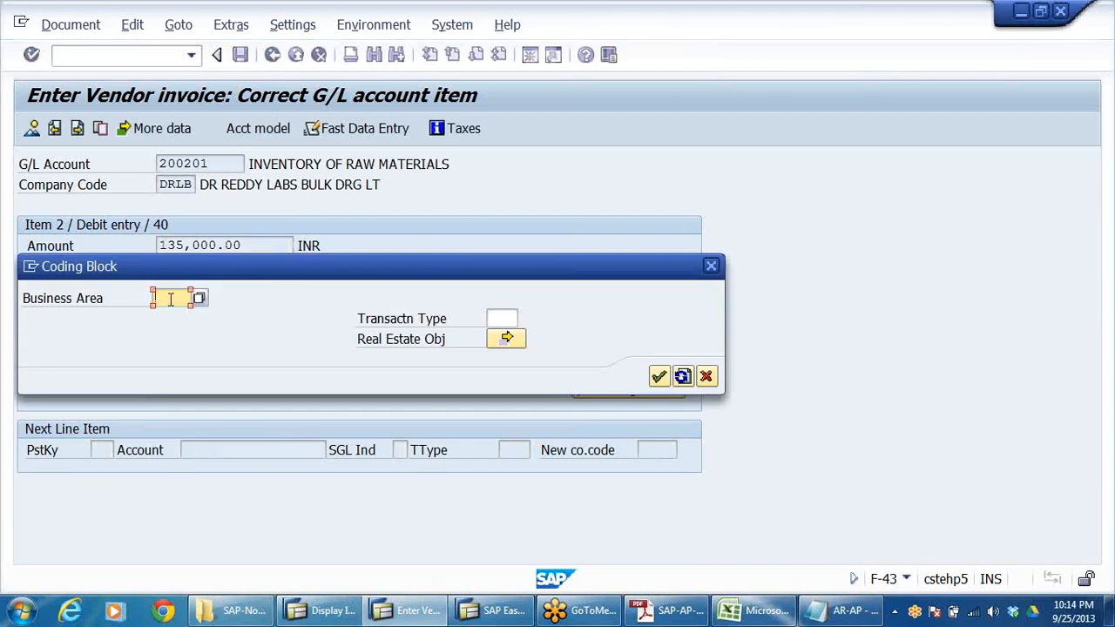
text(D)
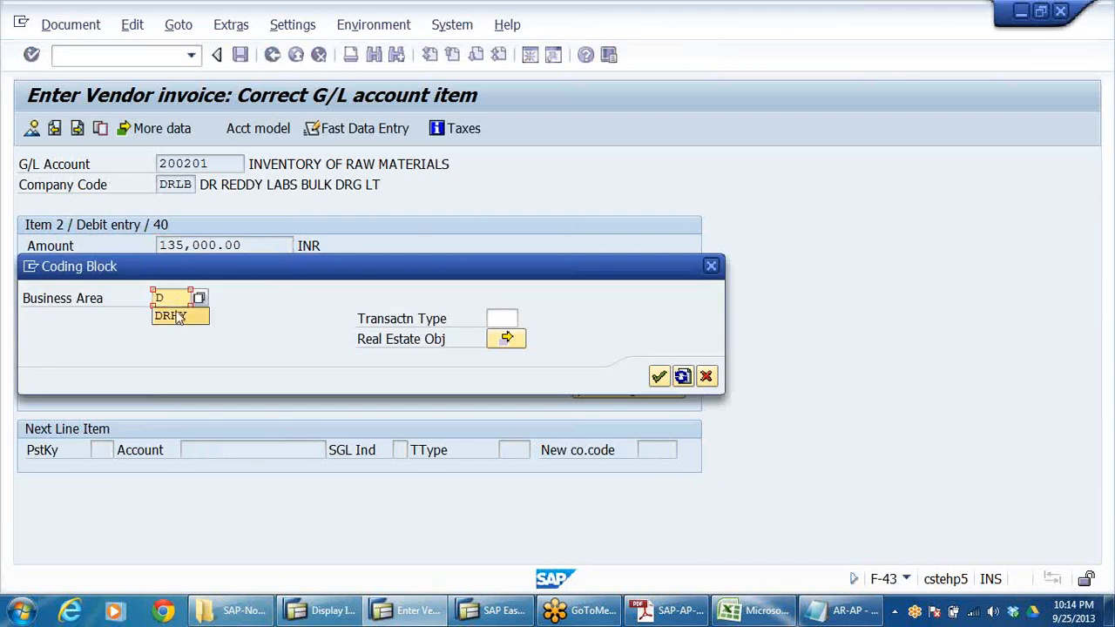
click(178, 319)
click(654, 379)
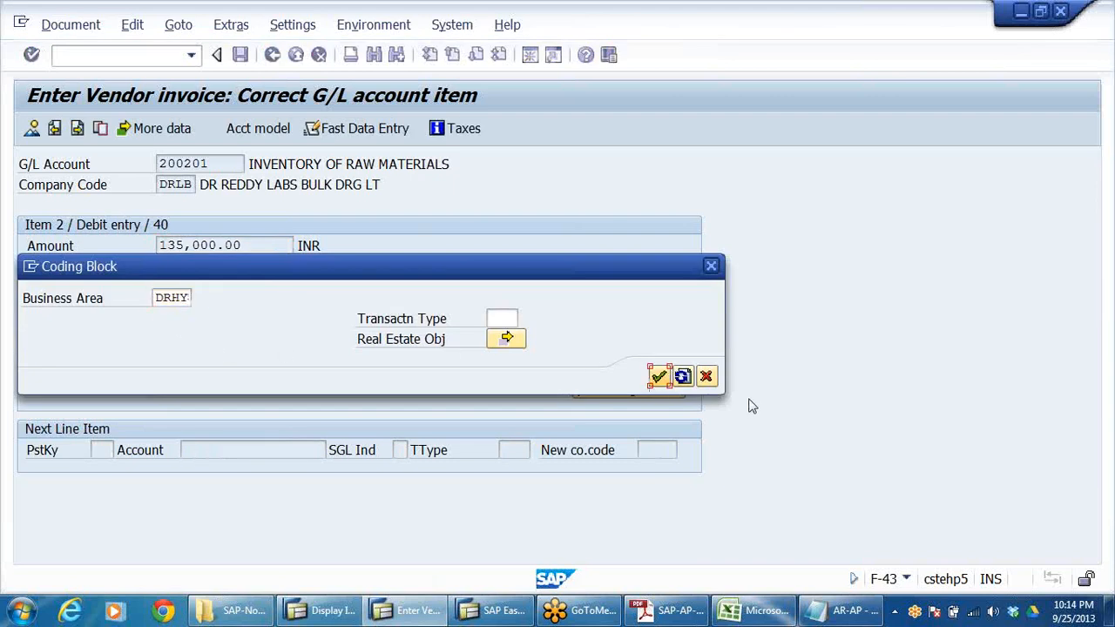
click(681, 381)
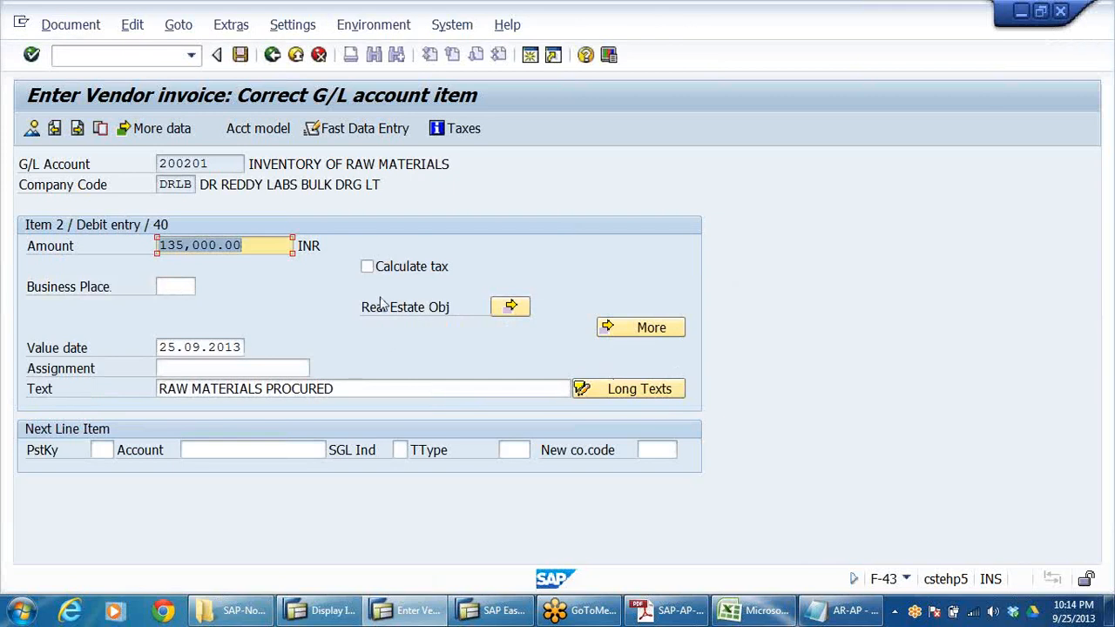
Step: Return to the document overview and post the vendor invoice
click(31, 128)
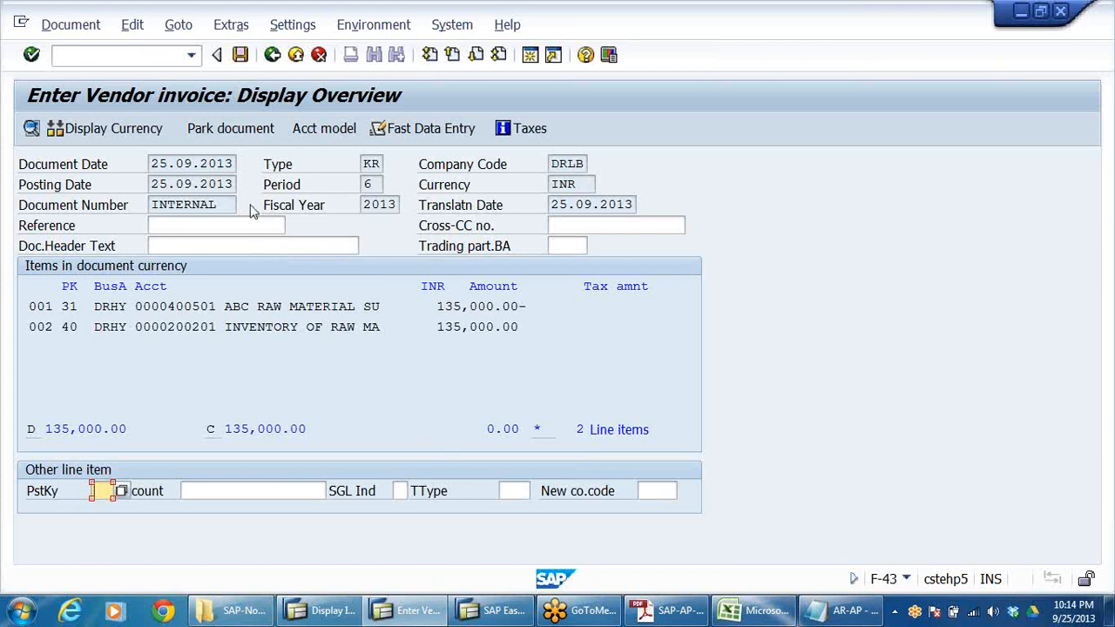
click(241, 55)
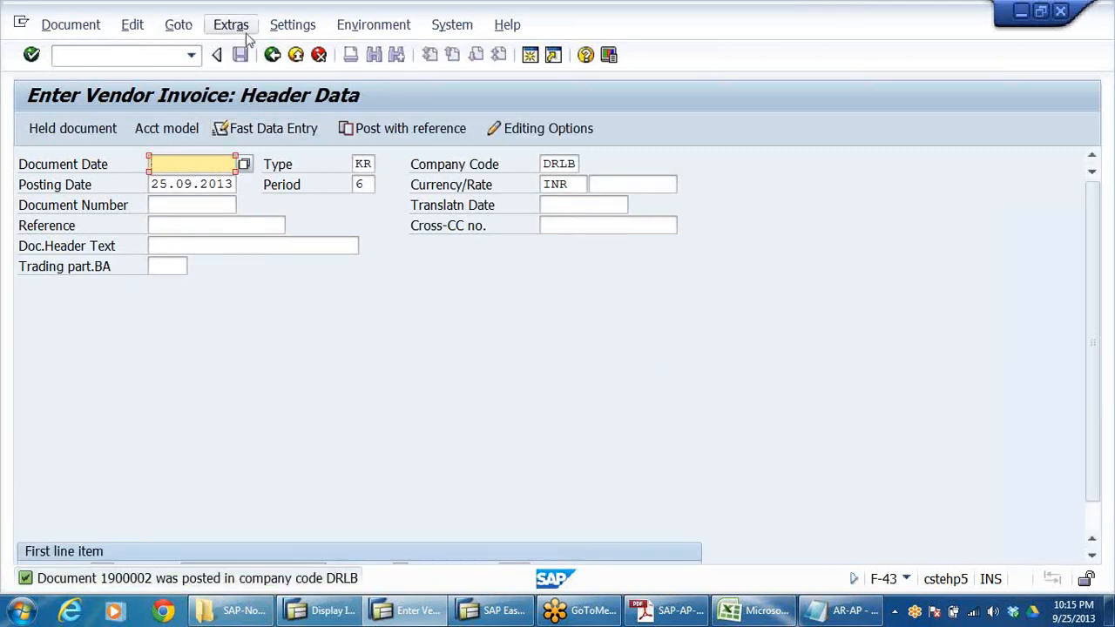
Step: Display the posted document and examine its line items in the data entry view and the General Ledger view
click(71, 24)
click(91, 94)
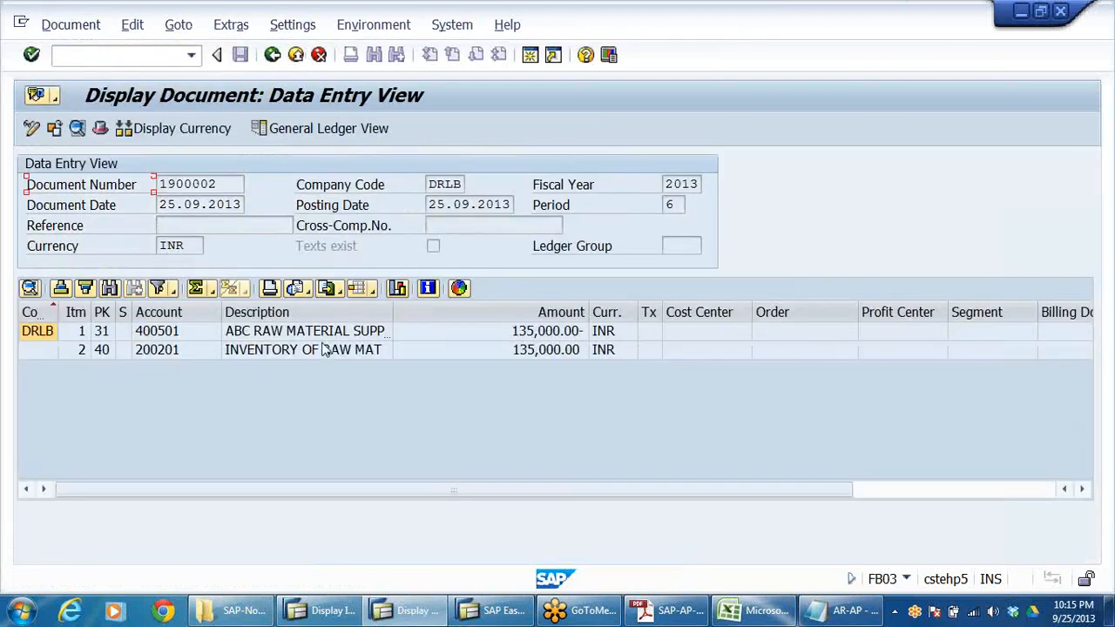
drag(392, 309, 427, 312)
click(378, 342)
click(370, 357)
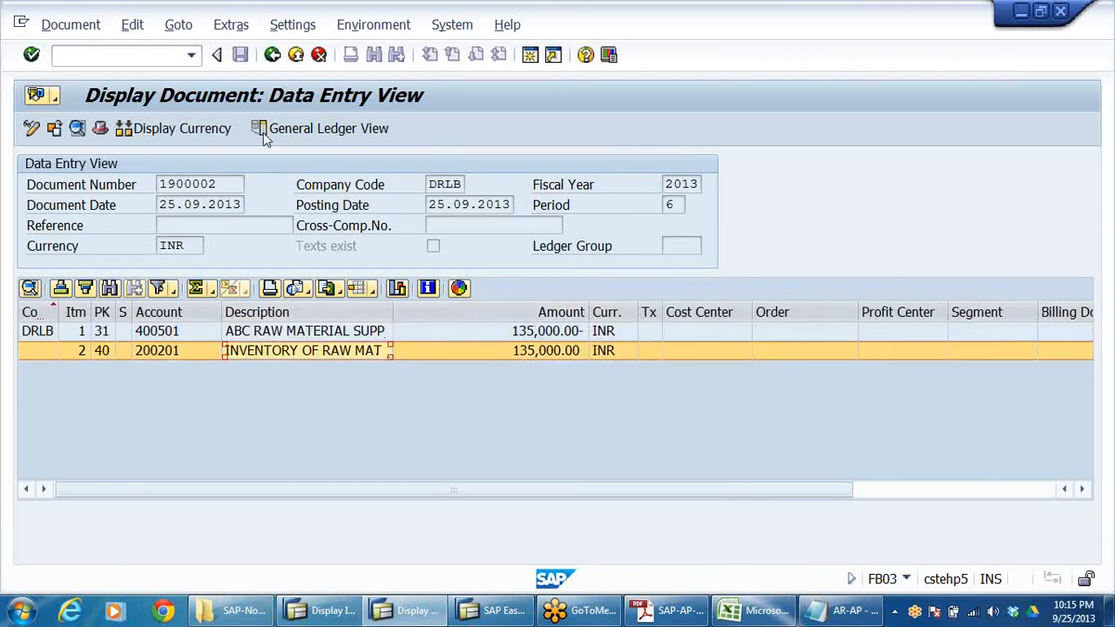
click(316, 131)
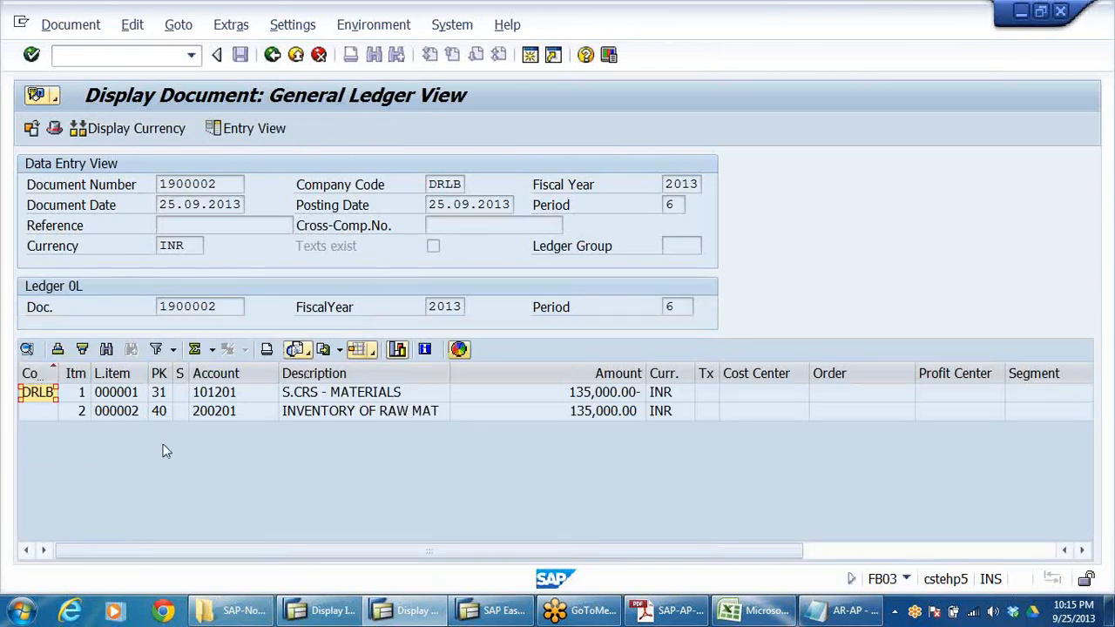
Step: Leave the document display and exit vendor invoice entry to return to the SAP Easy Access menu
click(295, 55)
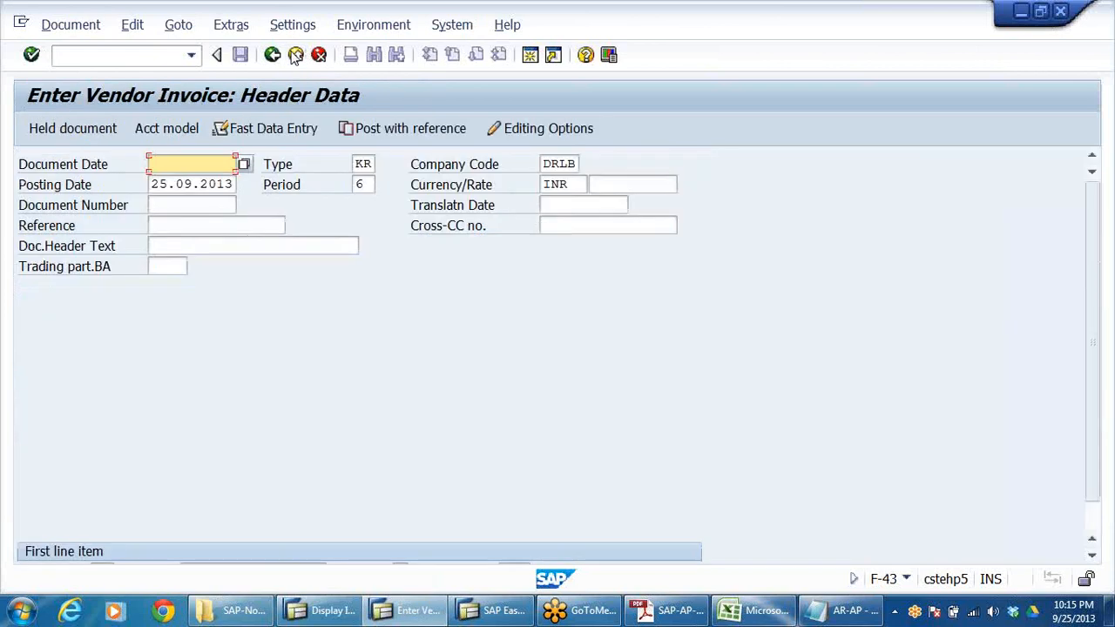
click(296, 55)
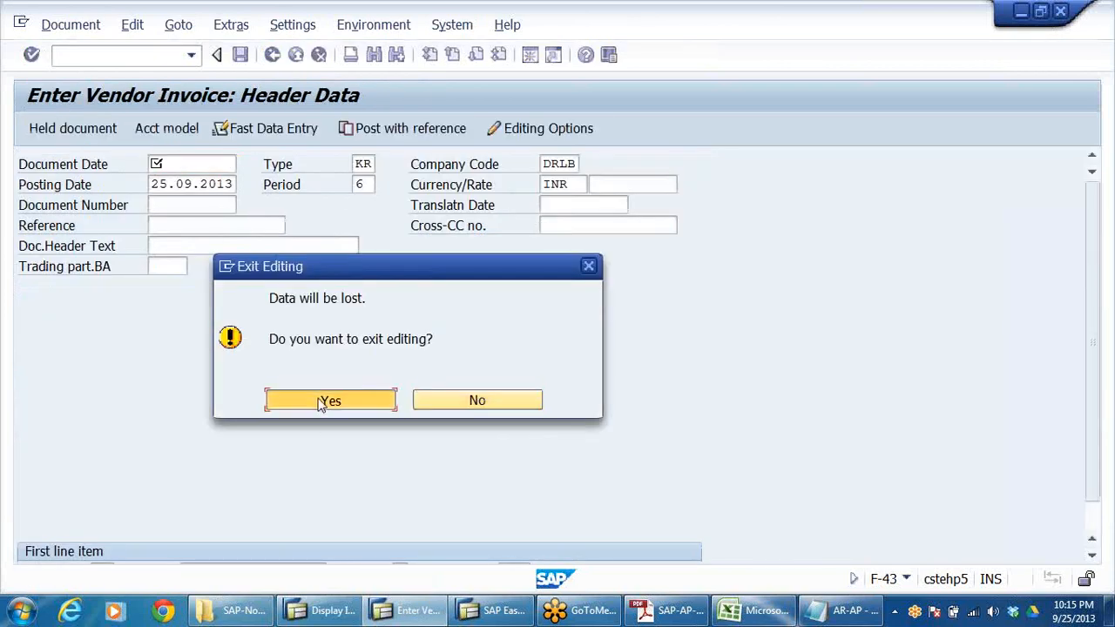
key(Return)
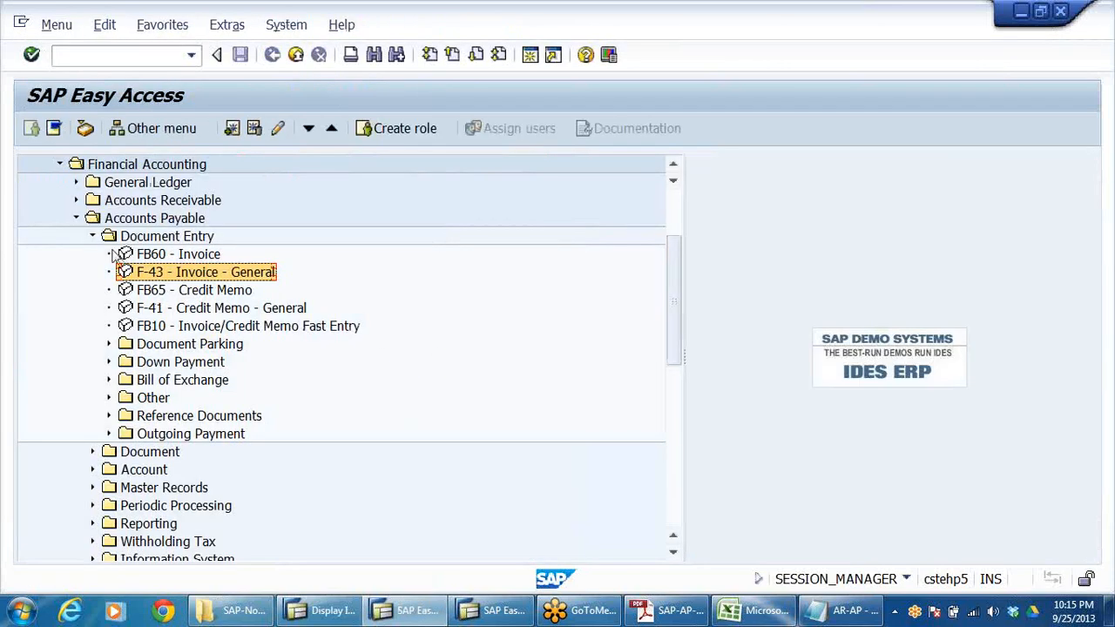
Step: Open the FK10N Display Balances transaction from the Account folder under Accounts Payable, with the Document Entry folder collapsed
click(90, 238)
click(146, 275)
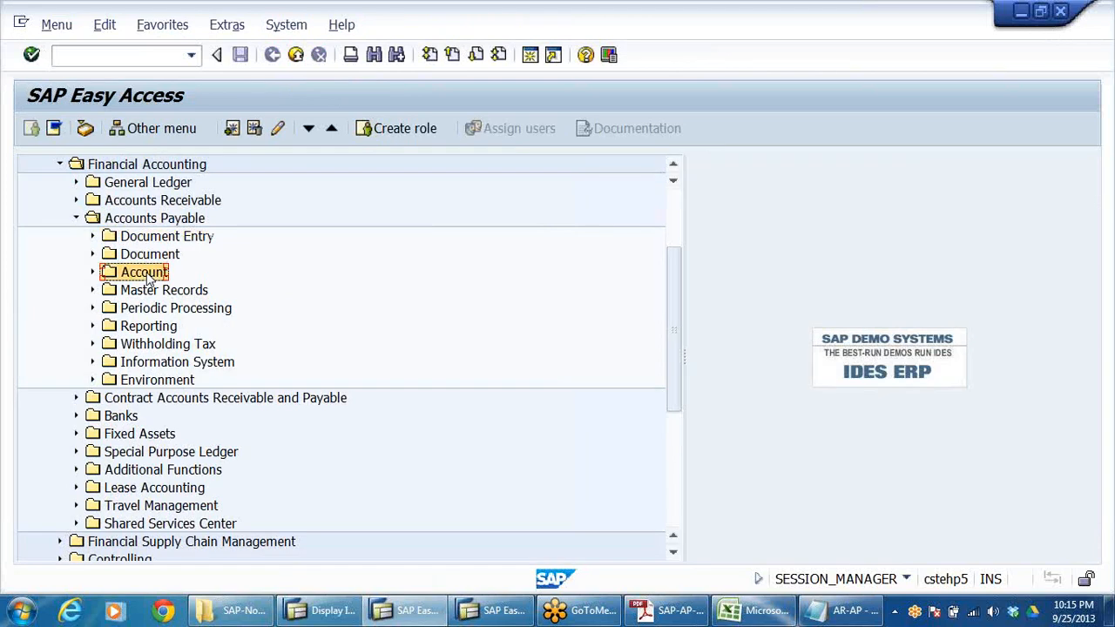
click(148, 277)
key(Down)
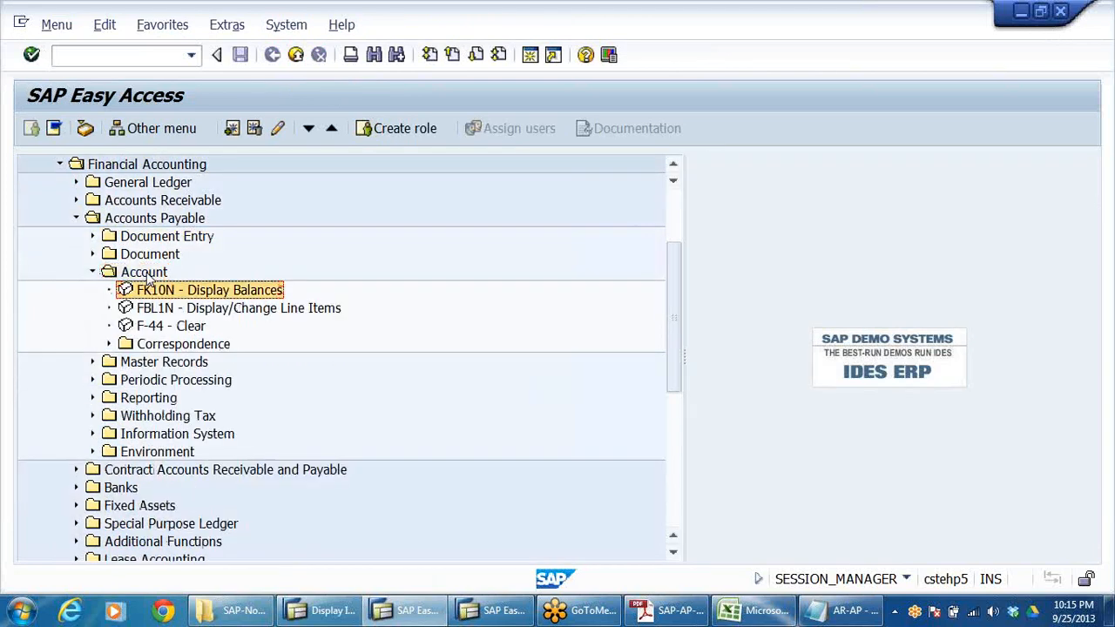
scroll(305, 255, up, 1)
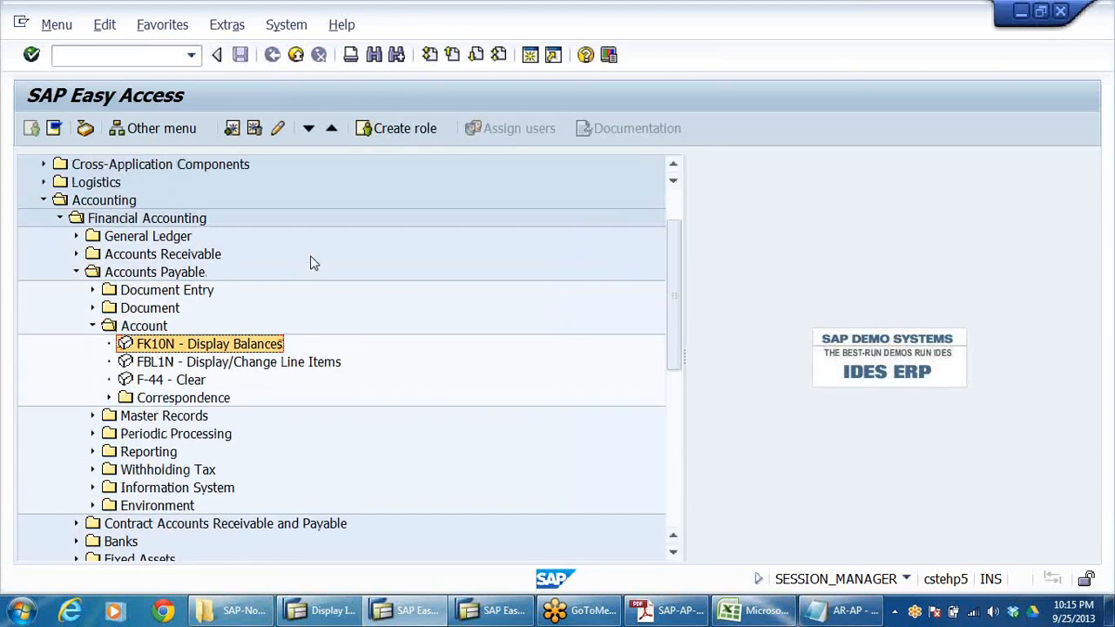
click(122, 202)
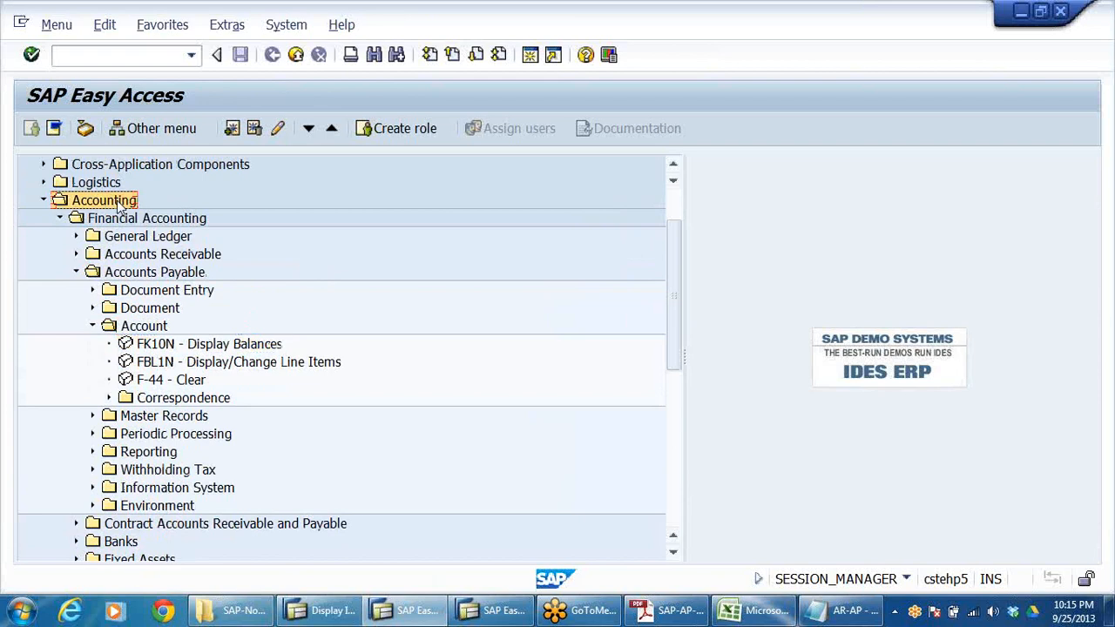
click(124, 219)
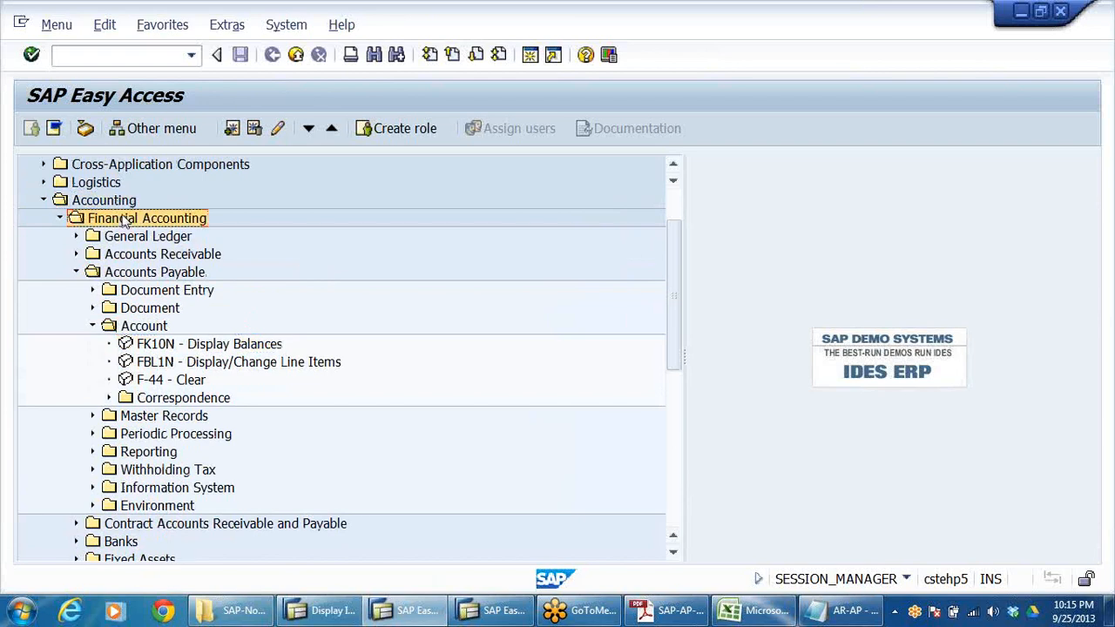
click(144, 274)
click(150, 294)
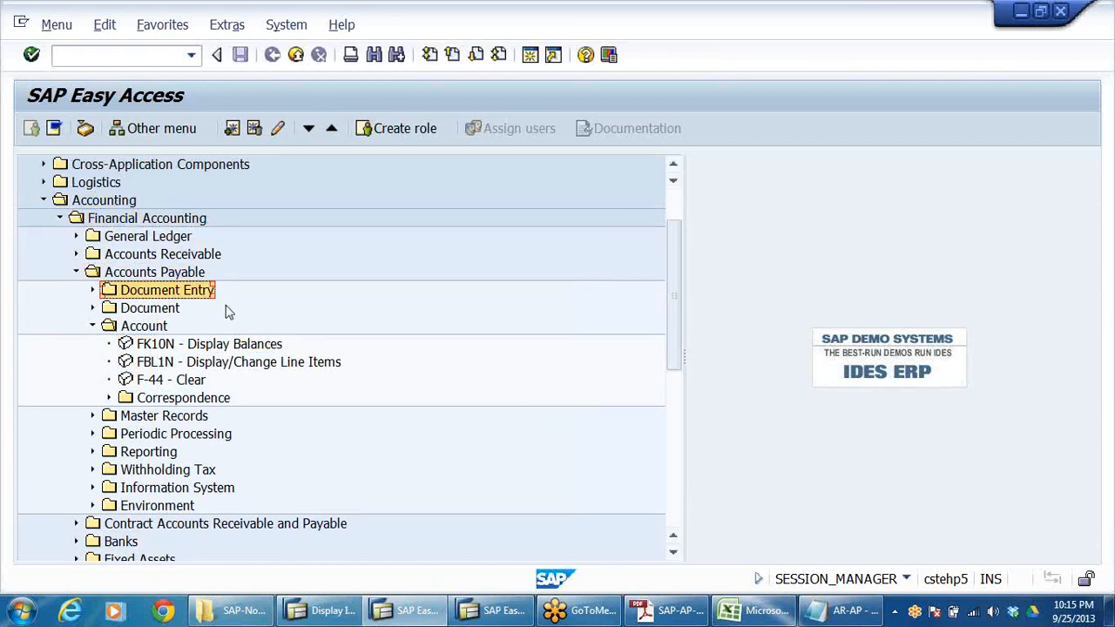
click(153, 329)
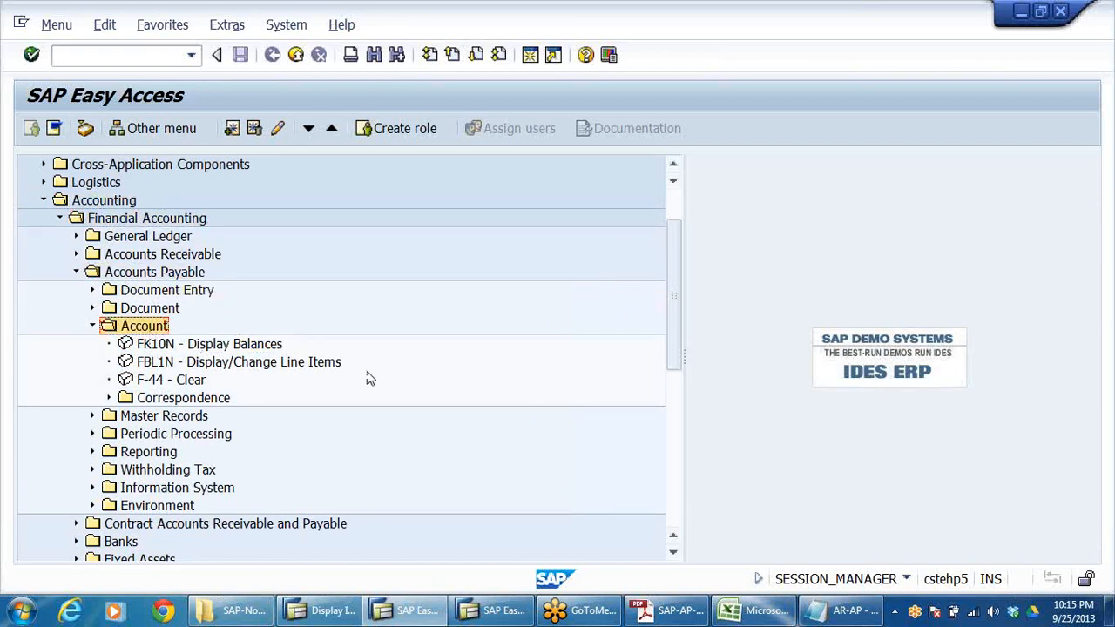
click(184, 350)
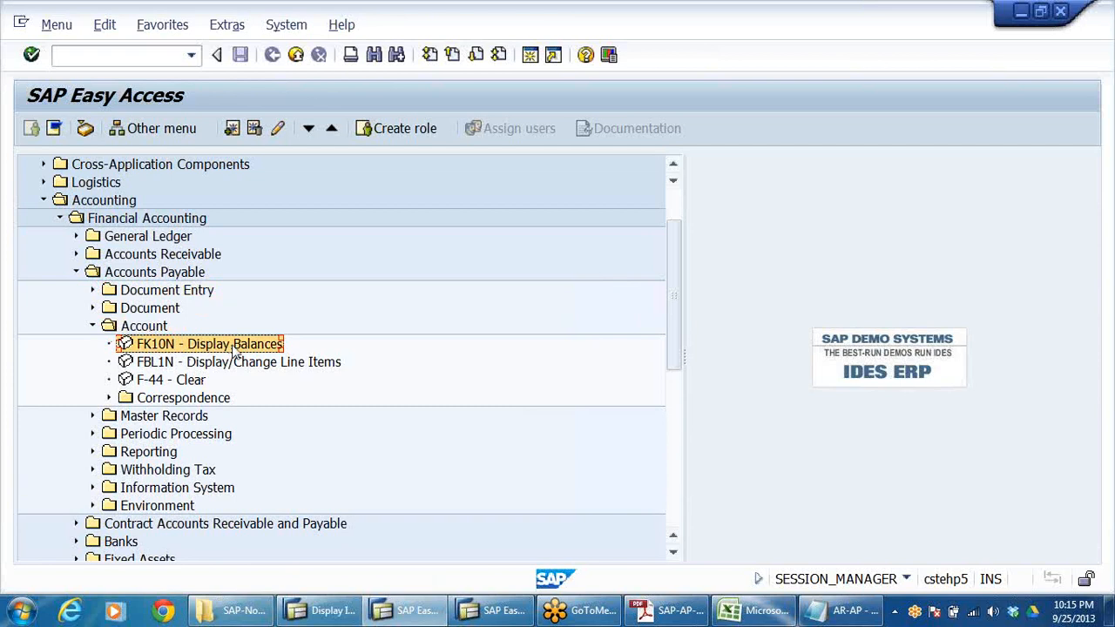
double_click(152, 350)
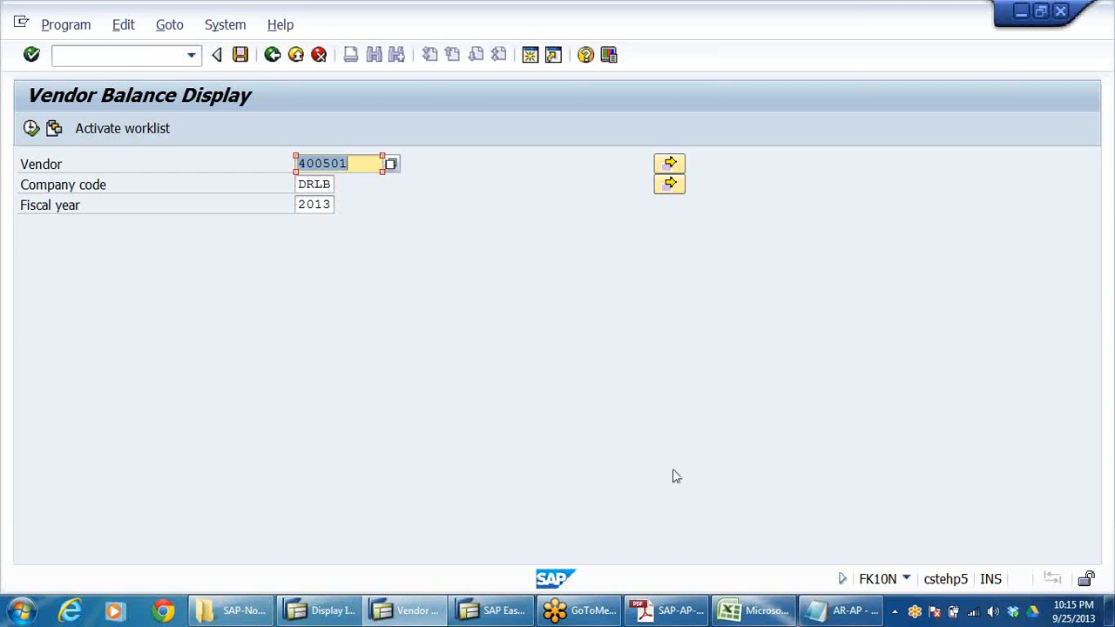
Step: Switch to the DRL_GRP workbook in Excel and enter DISPLAY OF GL A/C in C47 with transaction code FS10N in D47
click(757, 611)
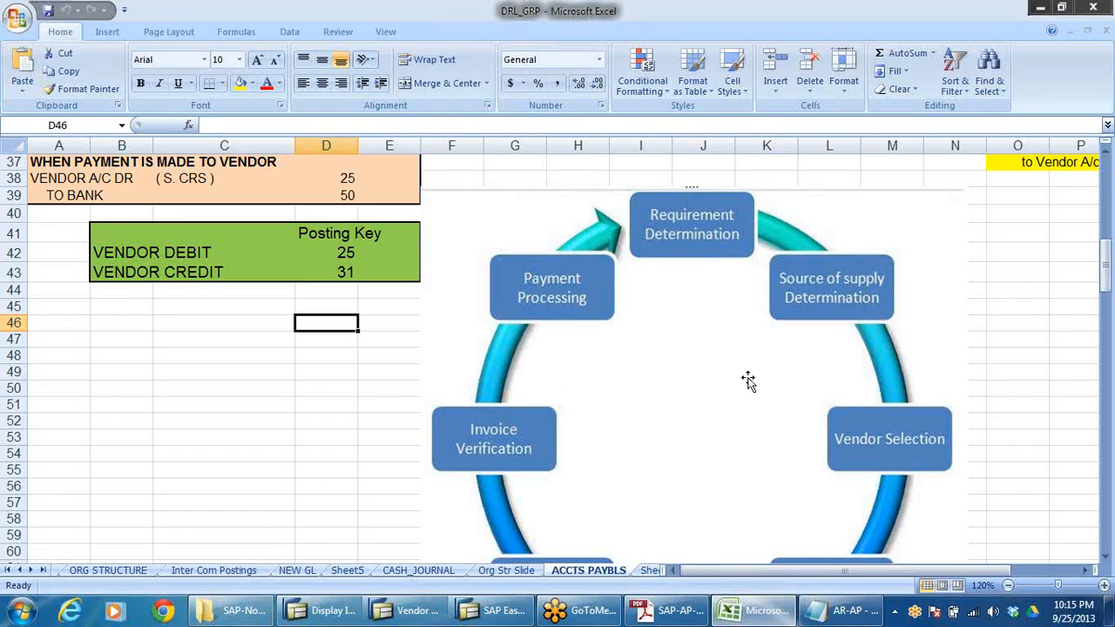
drag(973, 571, 1009, 571)
click(876, 233)
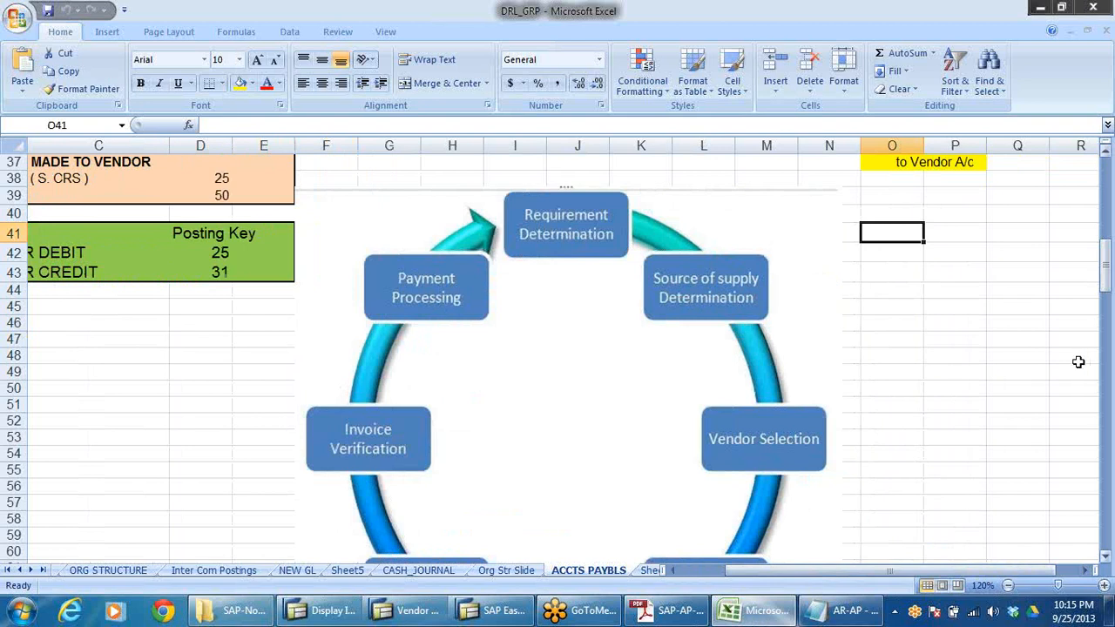
click(41, 337)
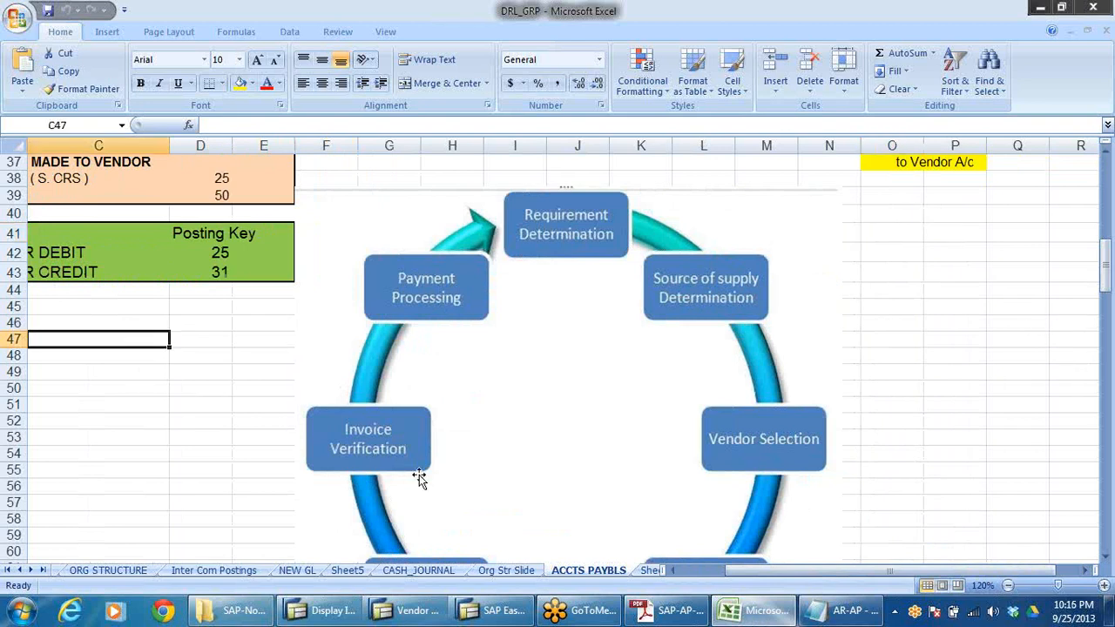
text(DISPLA)
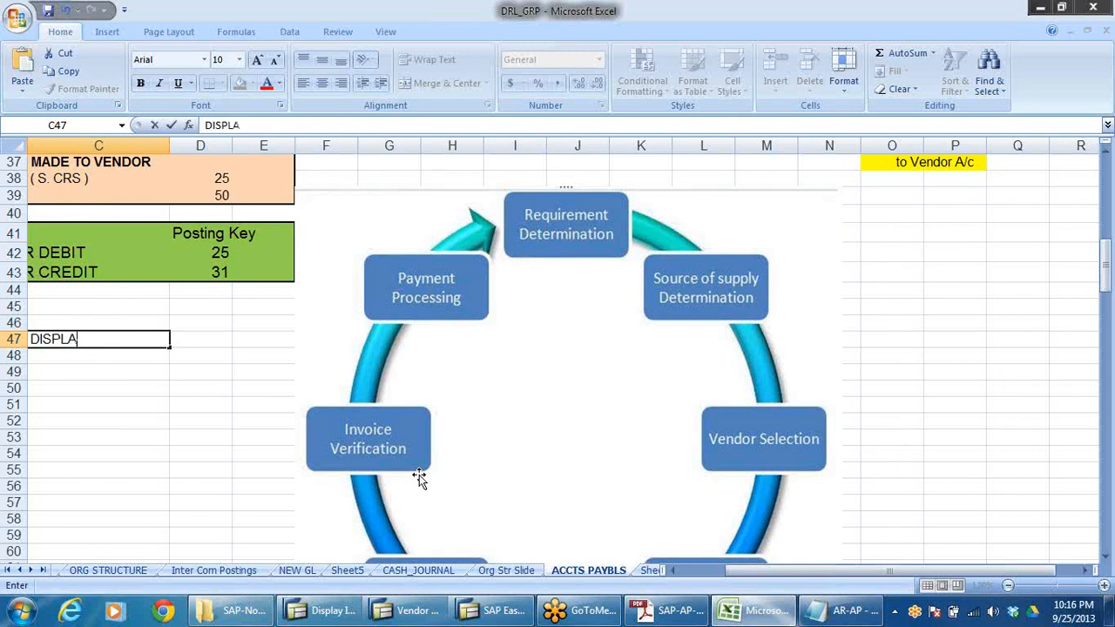
text(Y OF GL A/C)
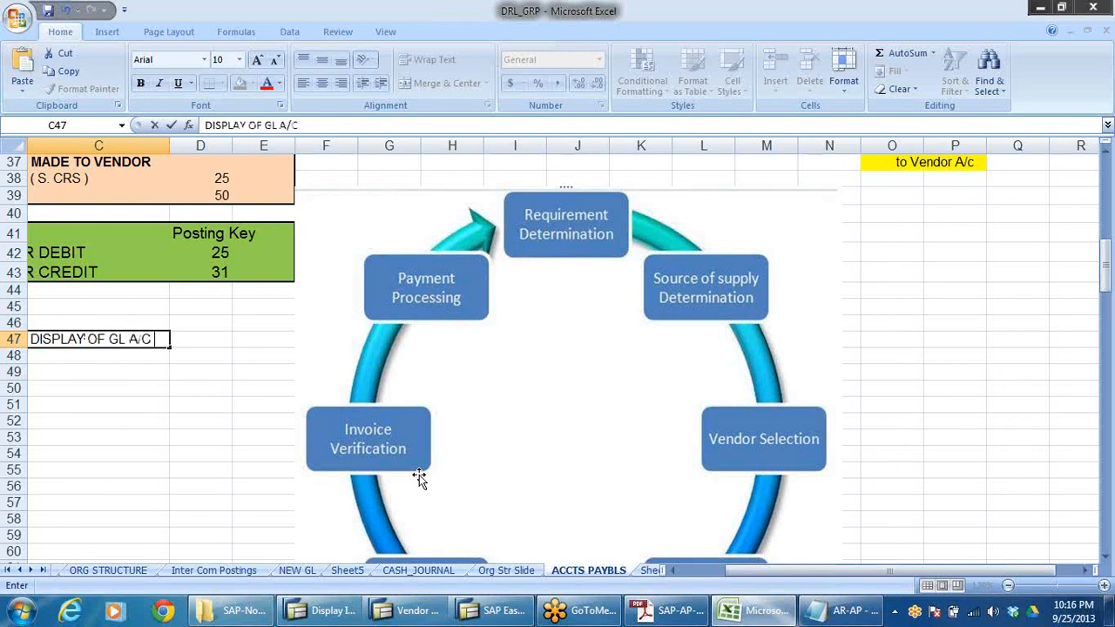
click(221, 342)
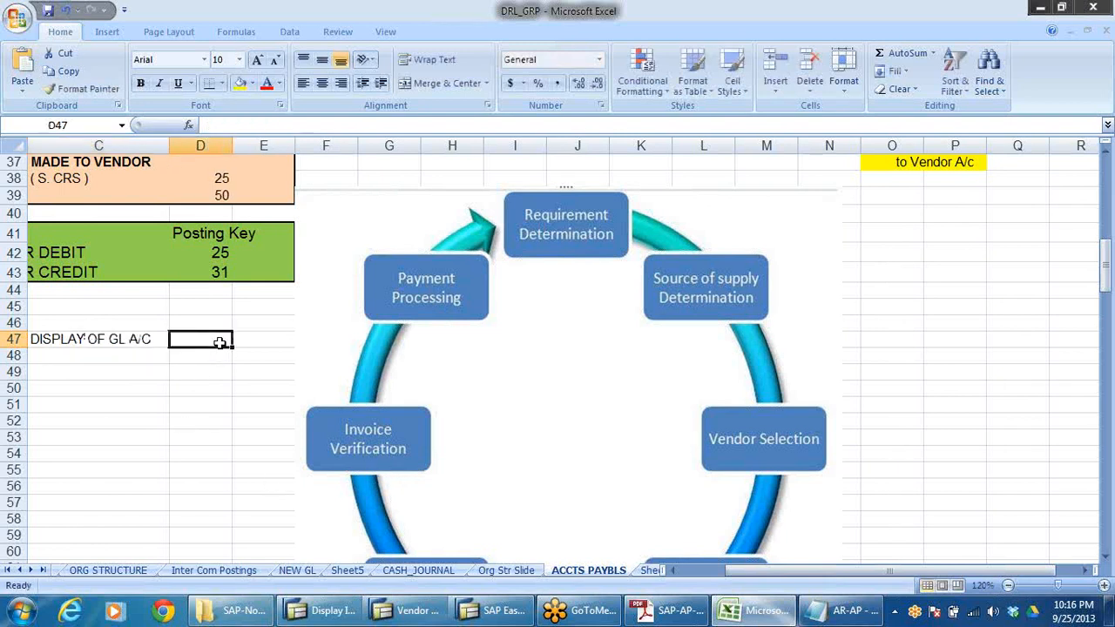
text(FS10N)
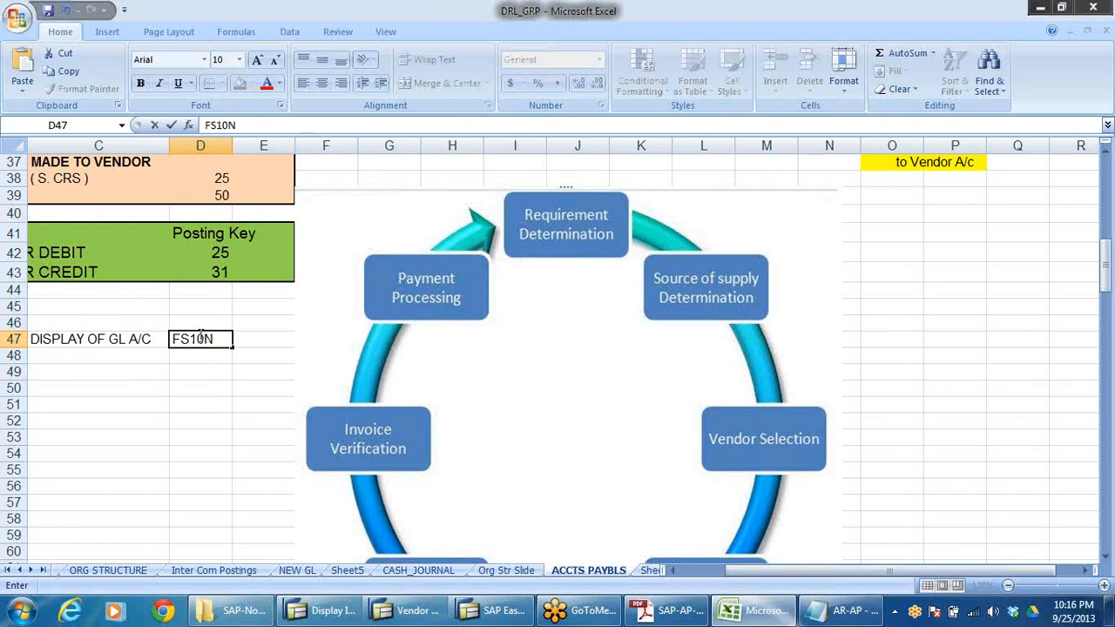
Step: Enter DISPLAY OF CUST A/C in C48 and its transaction code FD10N in D48
click(125, 364)
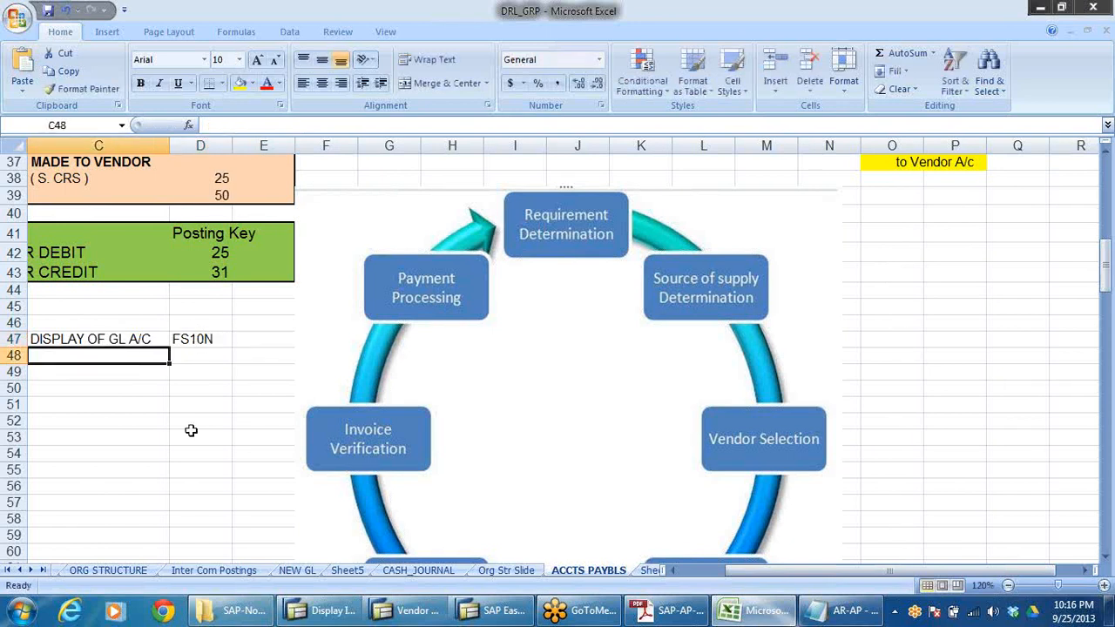
text(DISP)
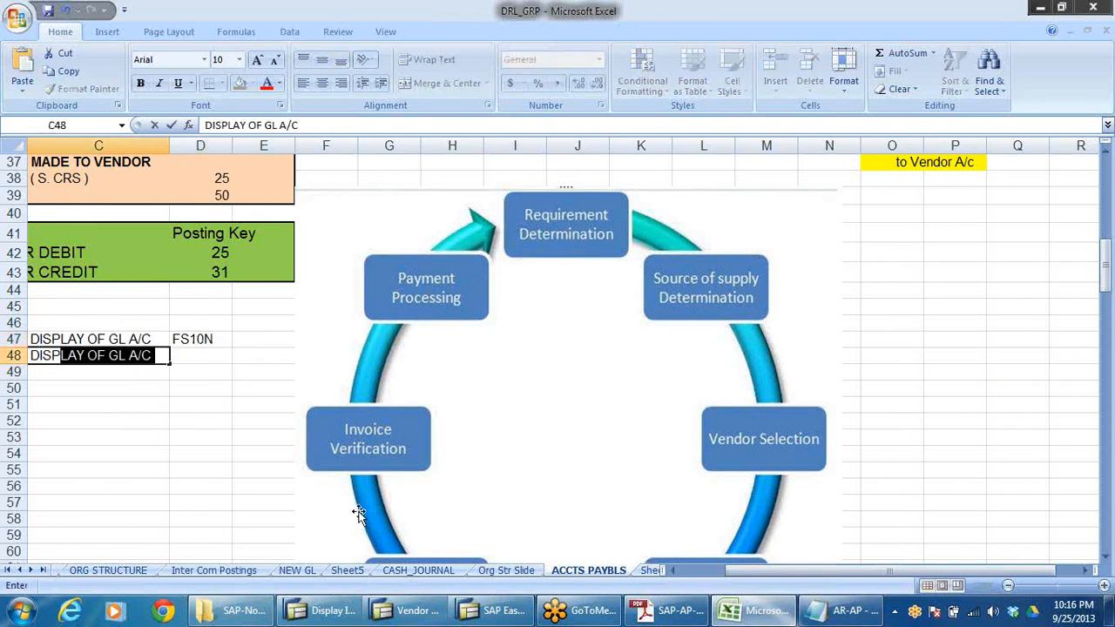
text(LAY OF )
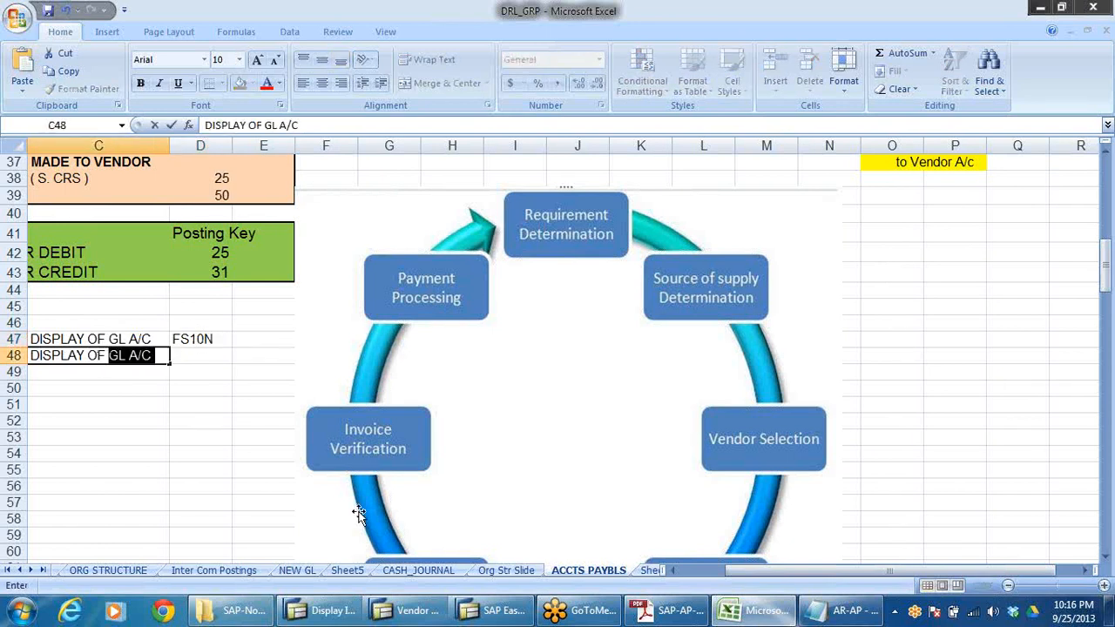
text(CUST)
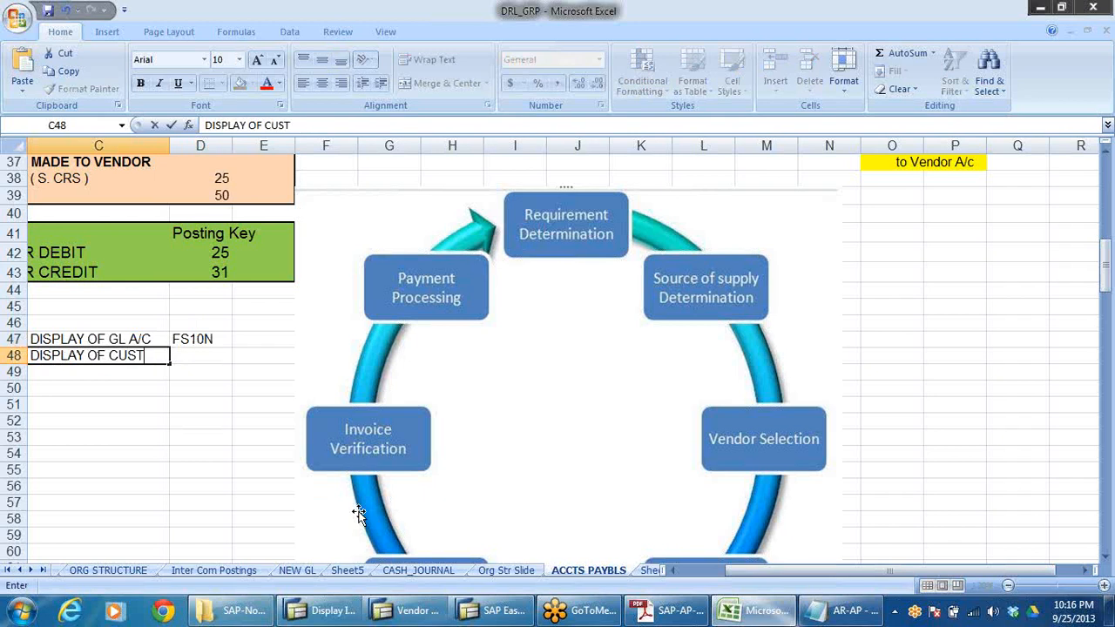
text( A/C)
key(F2)
click(174, 401)
click(194, 356)
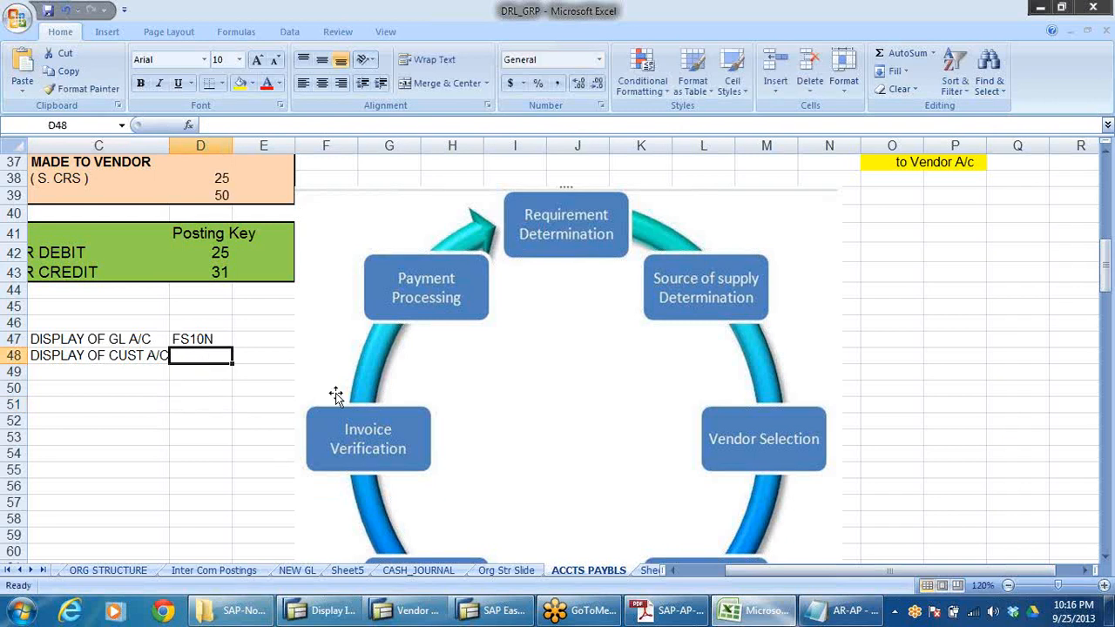
text(FD1)
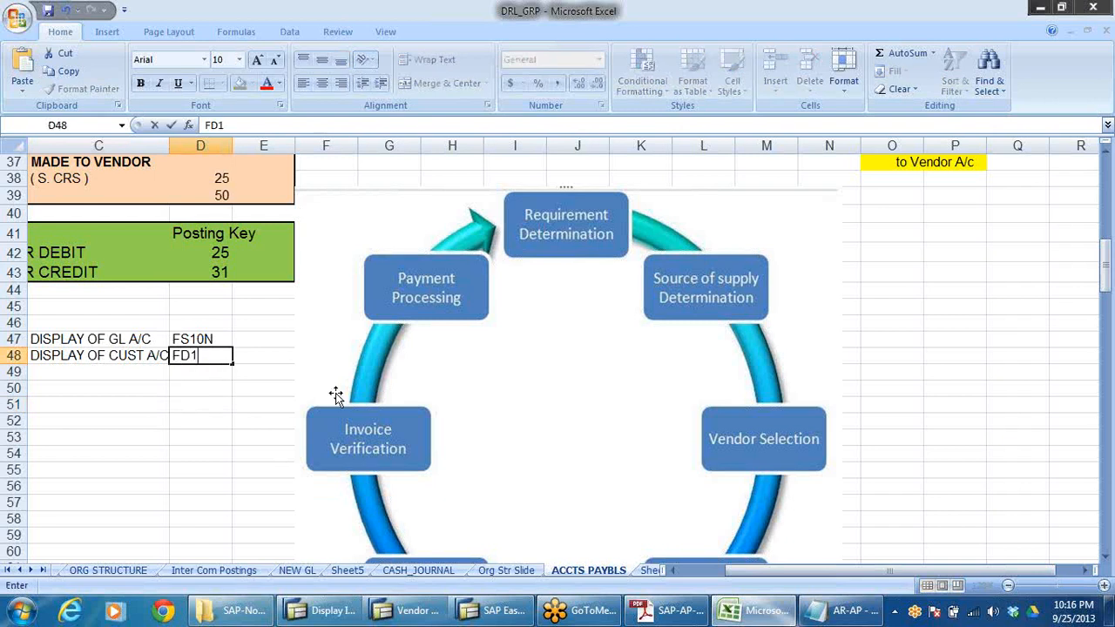
text(0N)
click(161, 435)
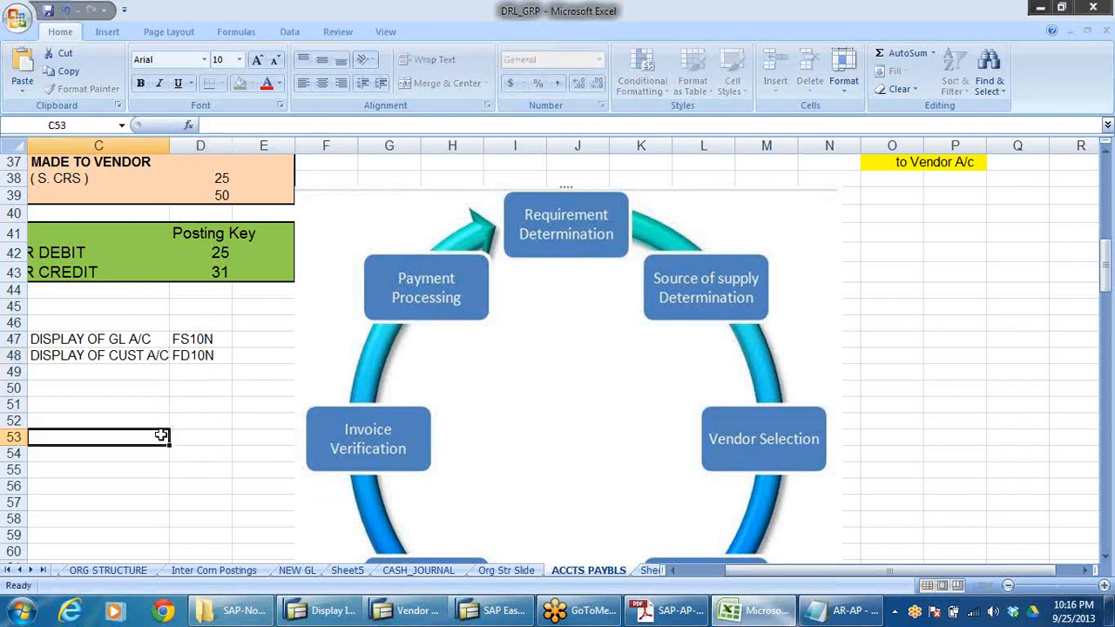
Step: Enter DISPLAY OF VENDOR A/C in C49 and its transaction code FK10N in D49
click(48, 372)
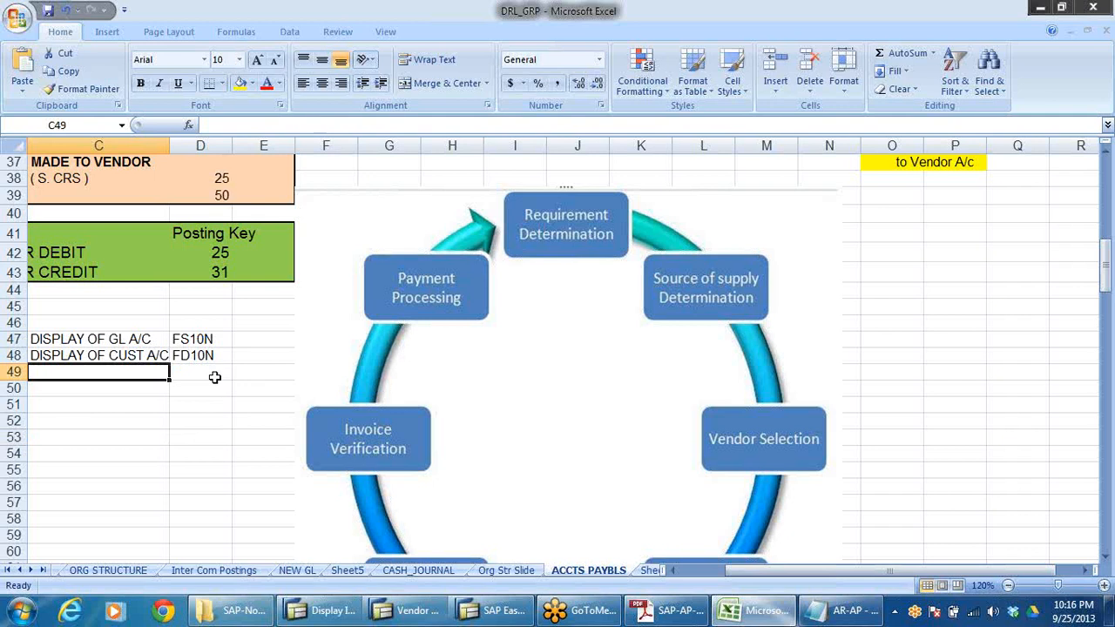
text(DISP)
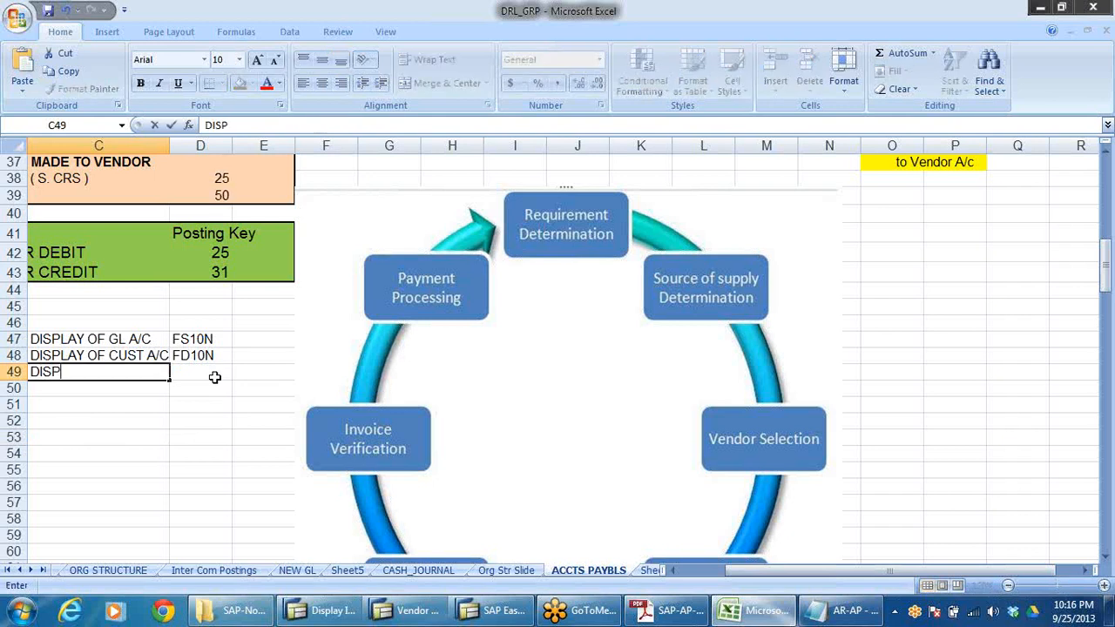
text(LAY OF VEN)
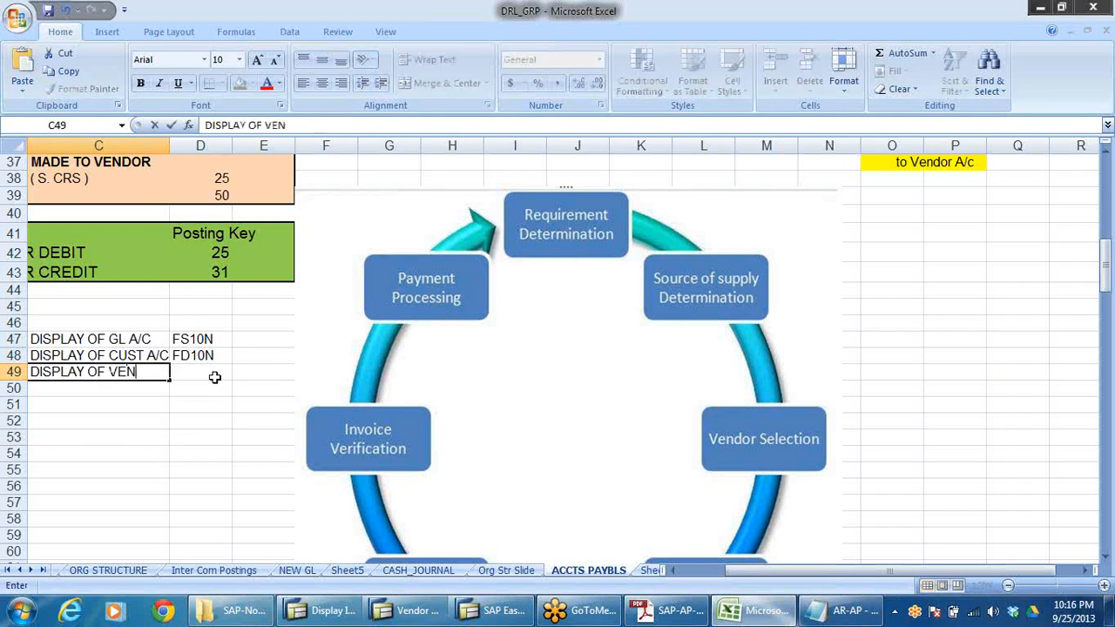
text(DOR A/C)
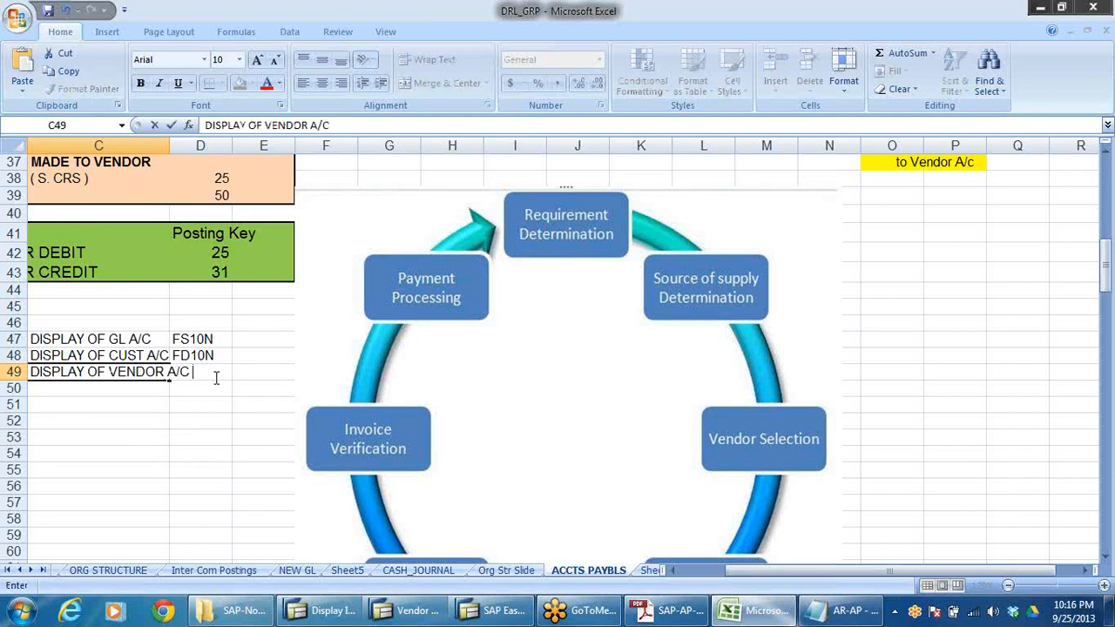
click(218, 436)
click(114, 391)
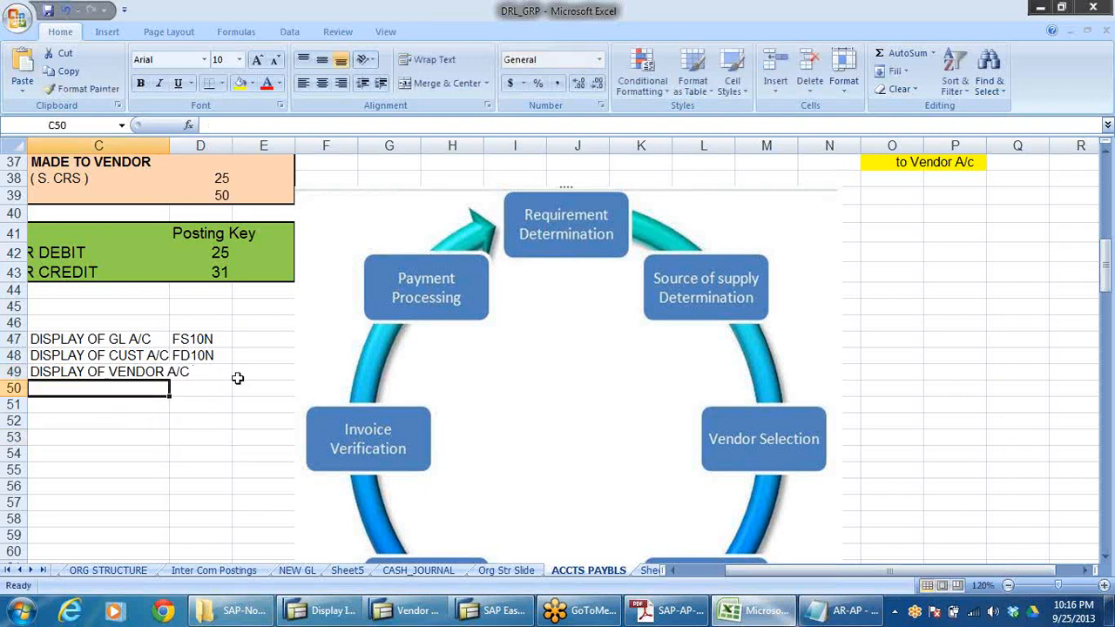
click(209, 385)
click(206, 371)
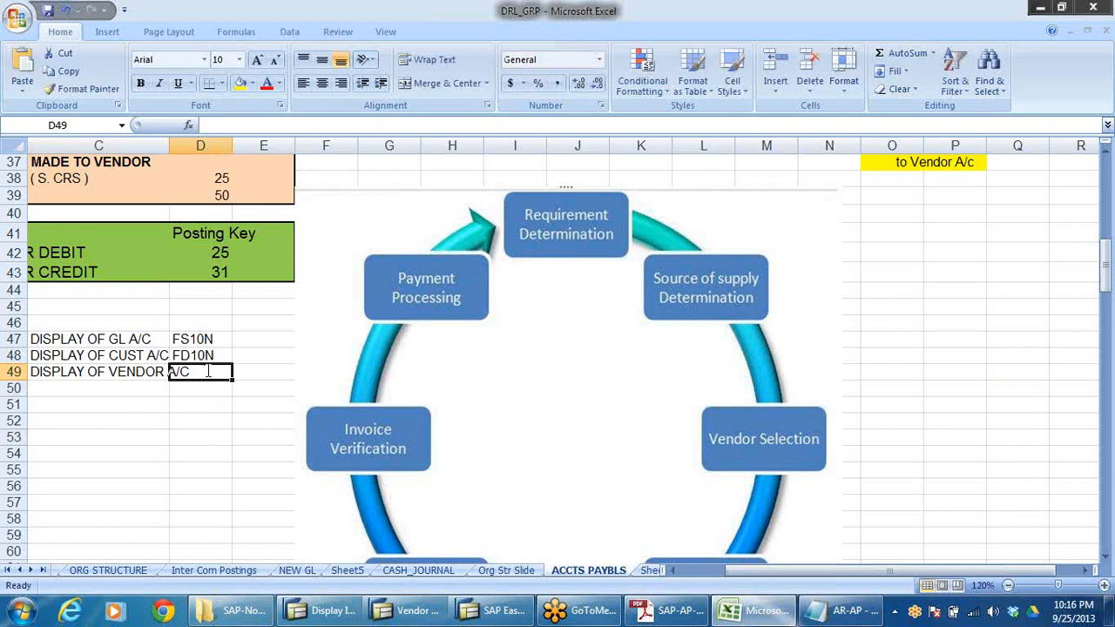
text(FK)
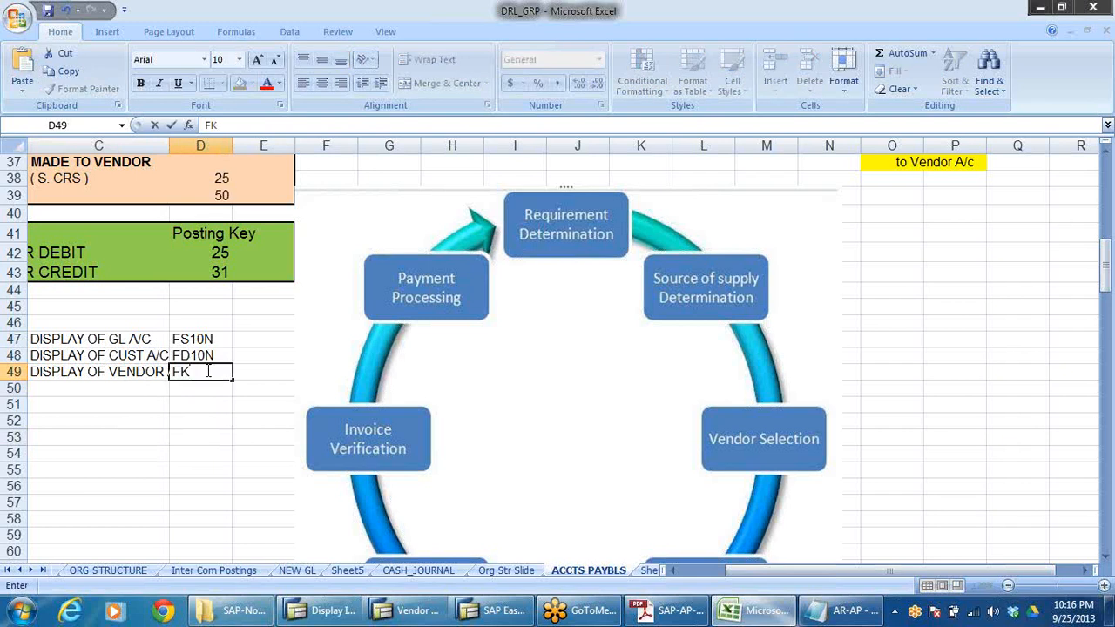
text(10N)
click(226, 465)
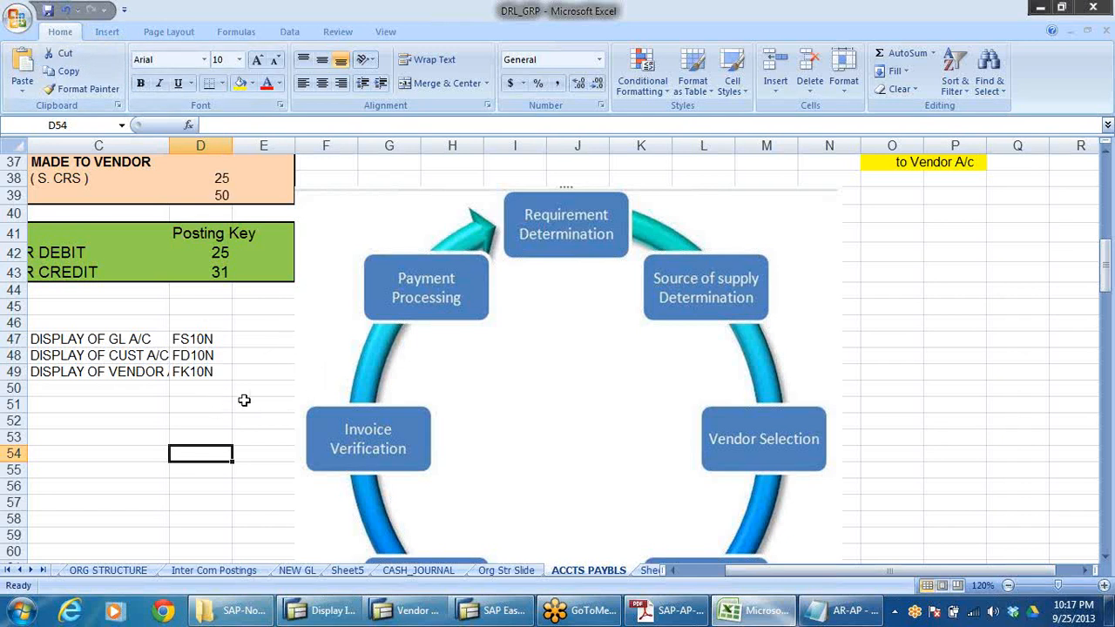
Step: Switch back to SAP, run the vendor balance display for company code DRLB and fiscal year 2013, and examine the period 6 credit and totals
key(alt+Tab)
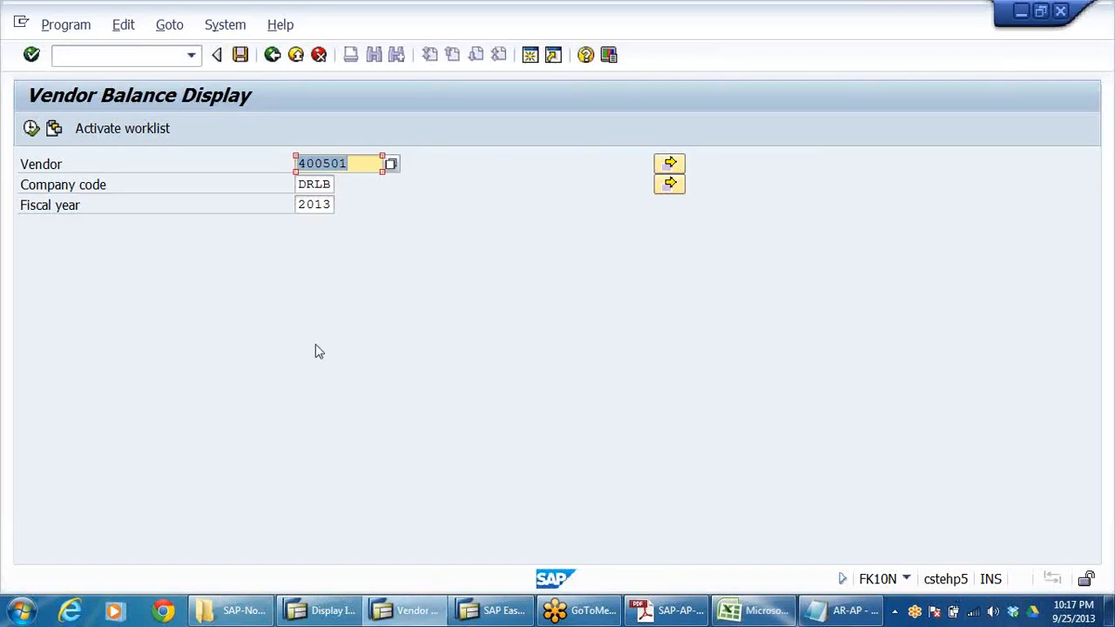
click(32, 128)
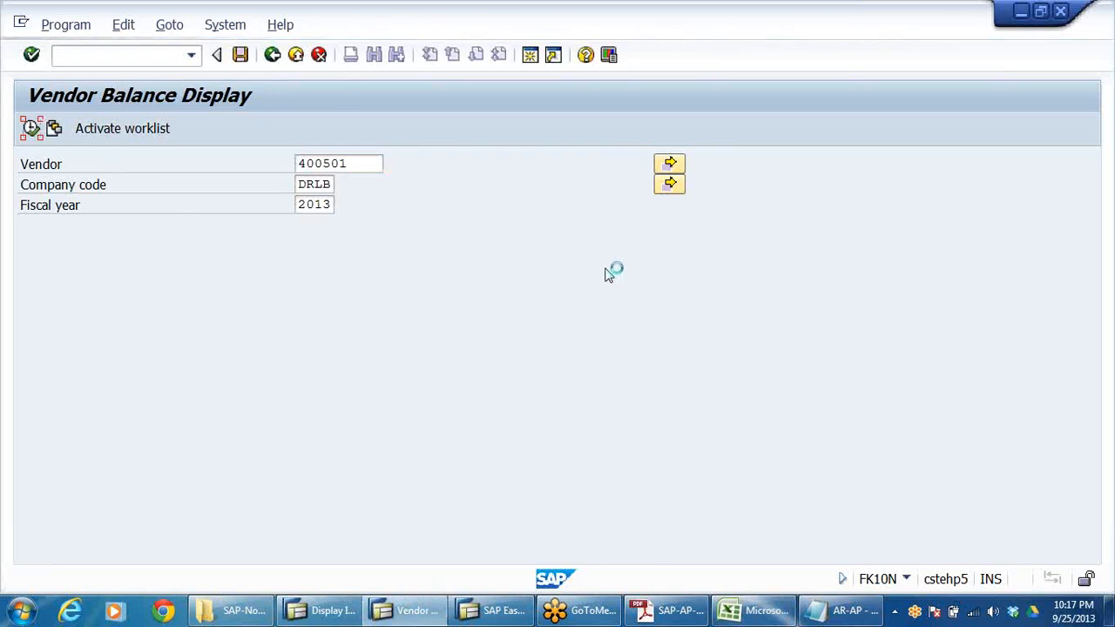
click(350, 448)
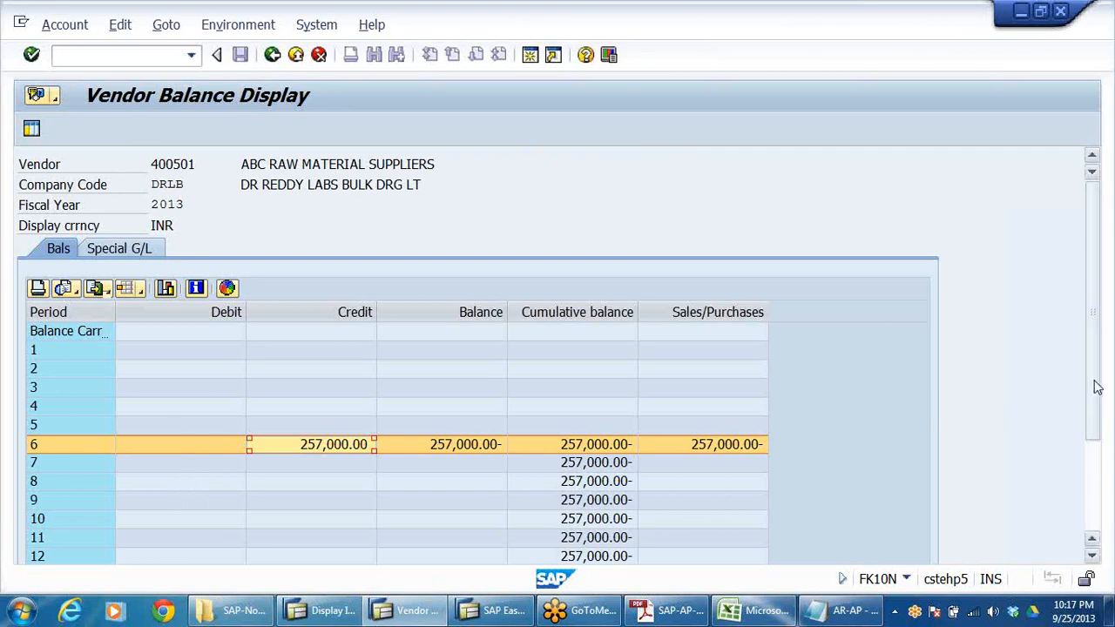
drag(1095, 386, 1097, 490)
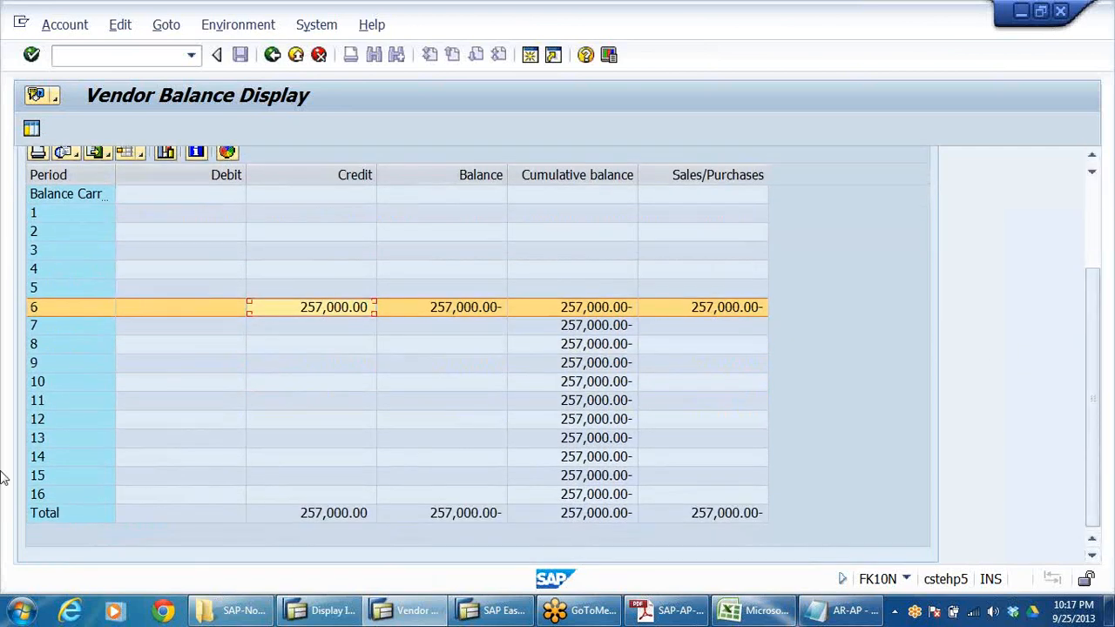
Step: Open the vendor line items behind the period 6 credit amount
click(49, 312)
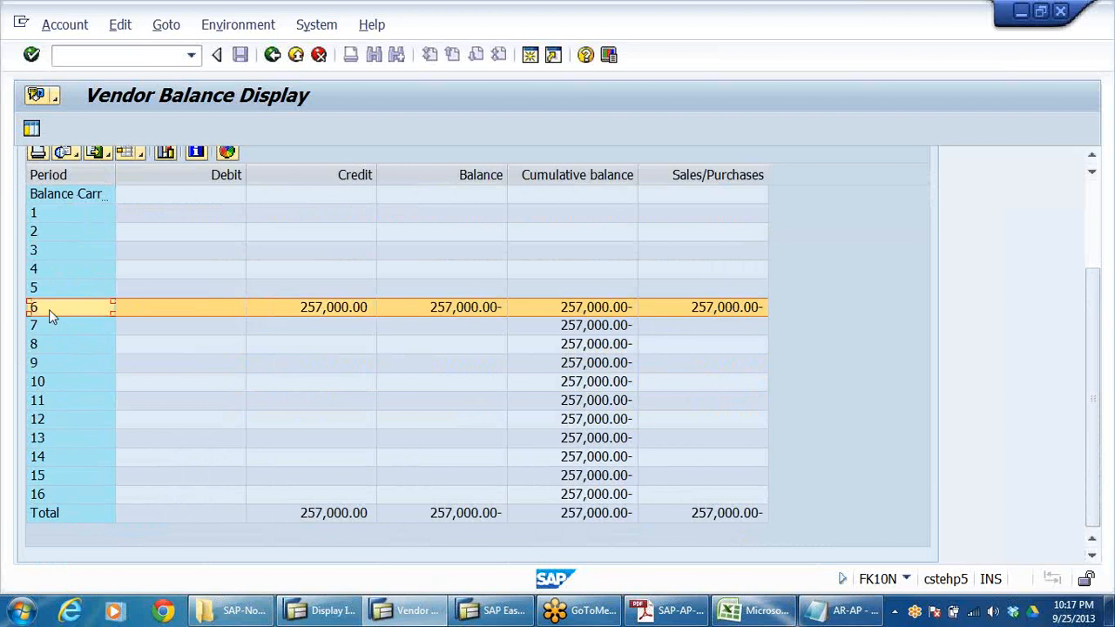
click(333, 312)
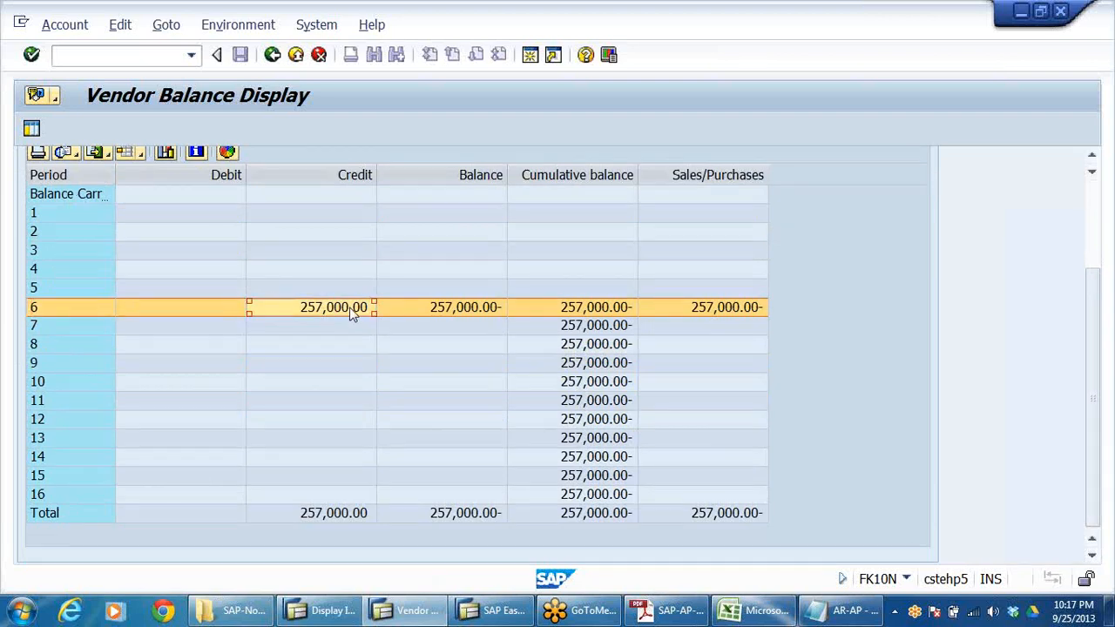
double_click(348, 309)
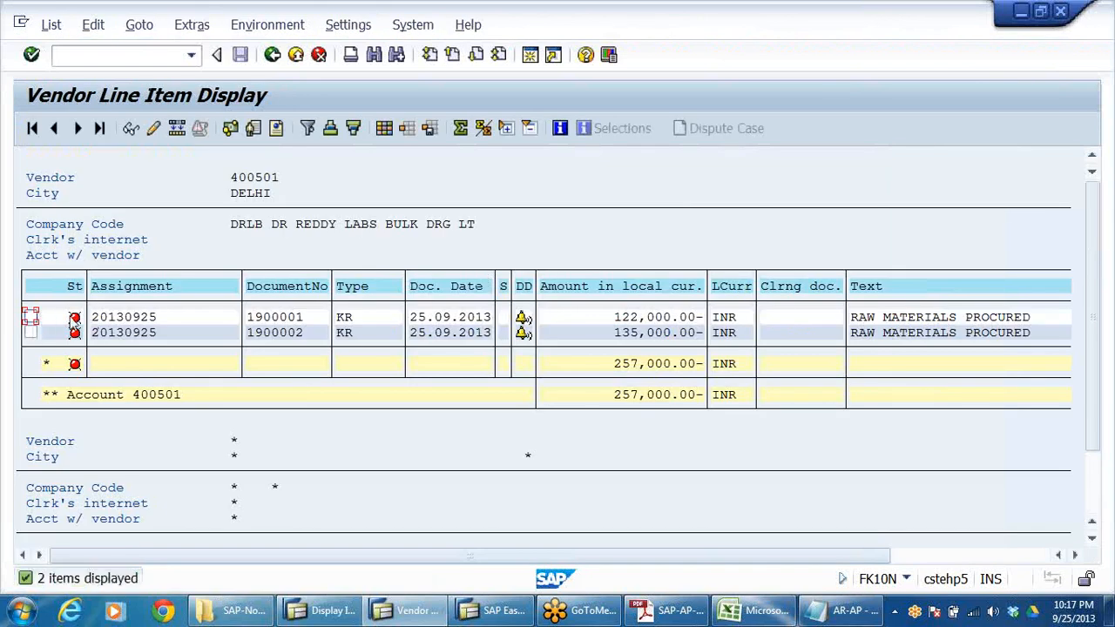
Step: Turn on the icon legend in the vendor line item list to explain the status and due date symbols
click(75, 332)
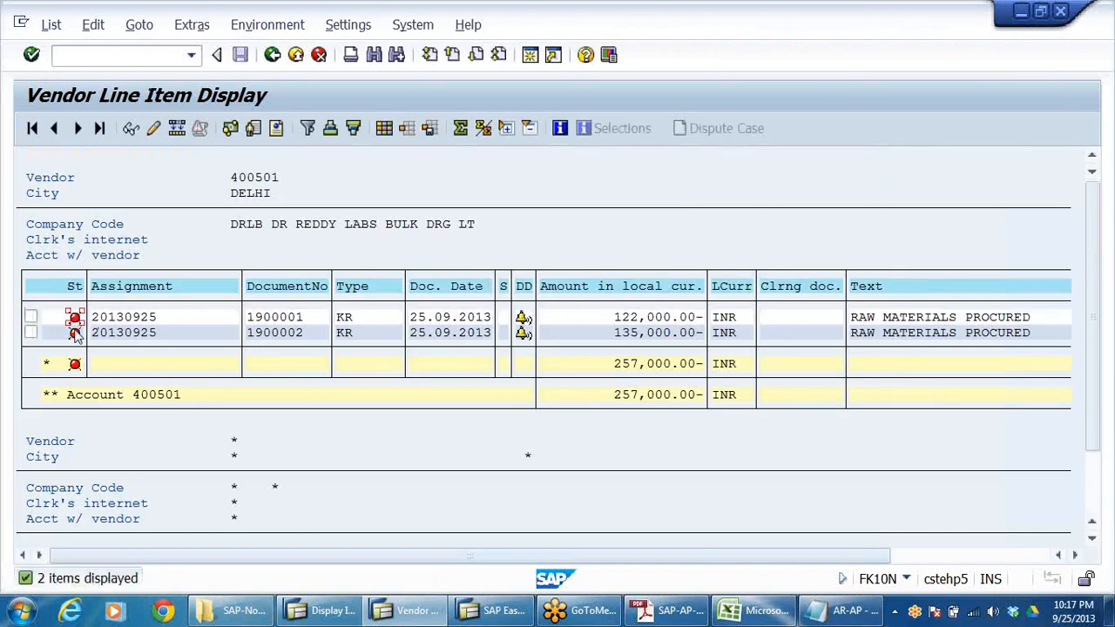
click(348, 26)
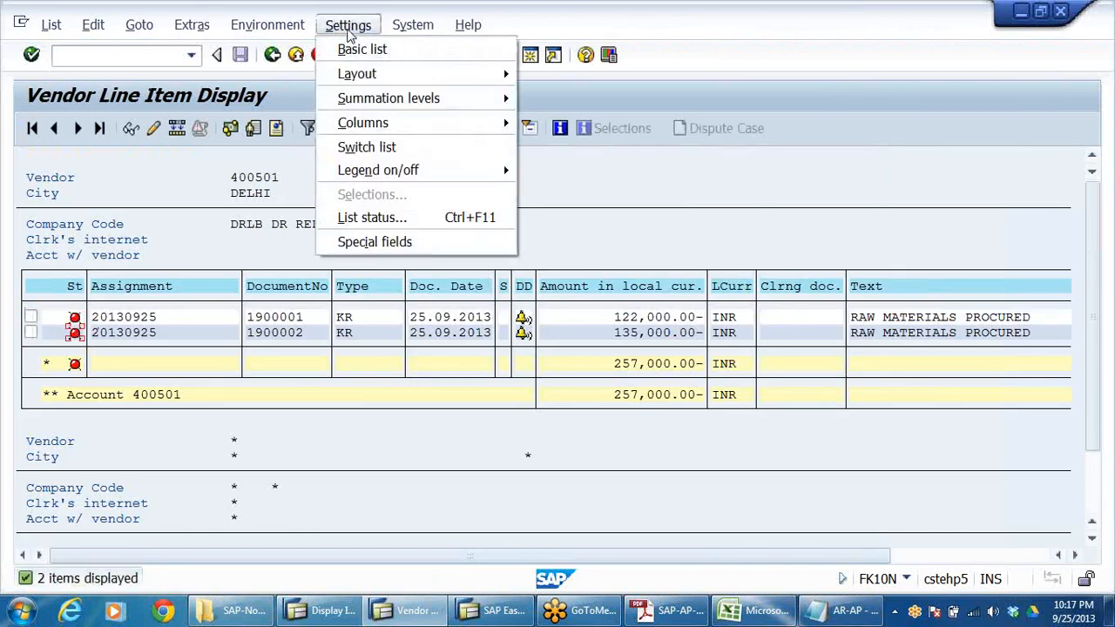
mouse_move(357, 107)
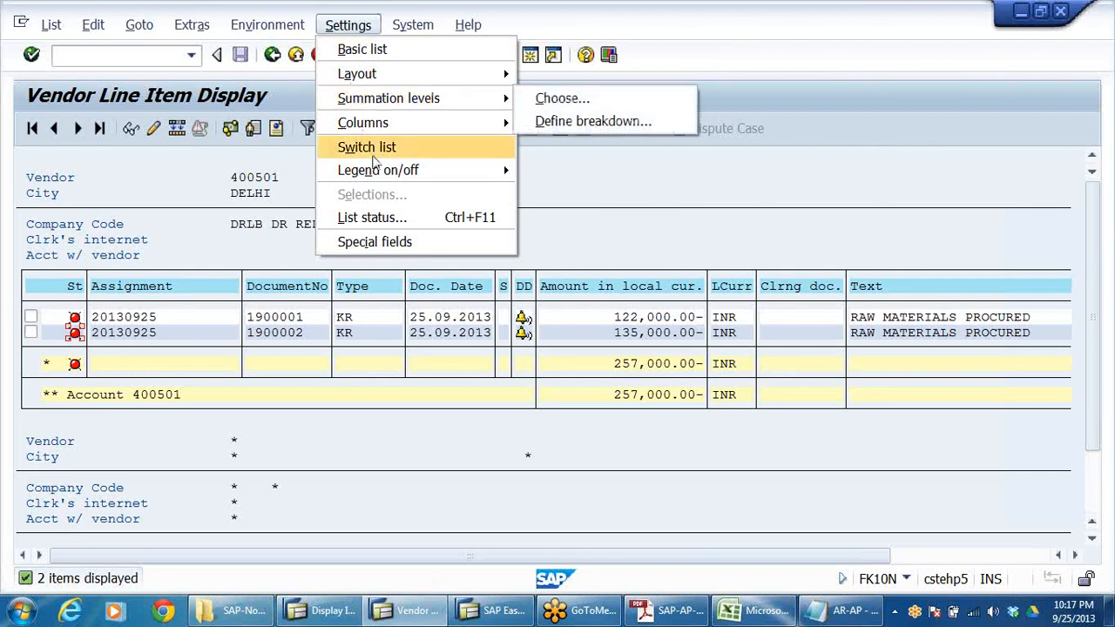
mouse_move(386, 172)
click(552, 170)
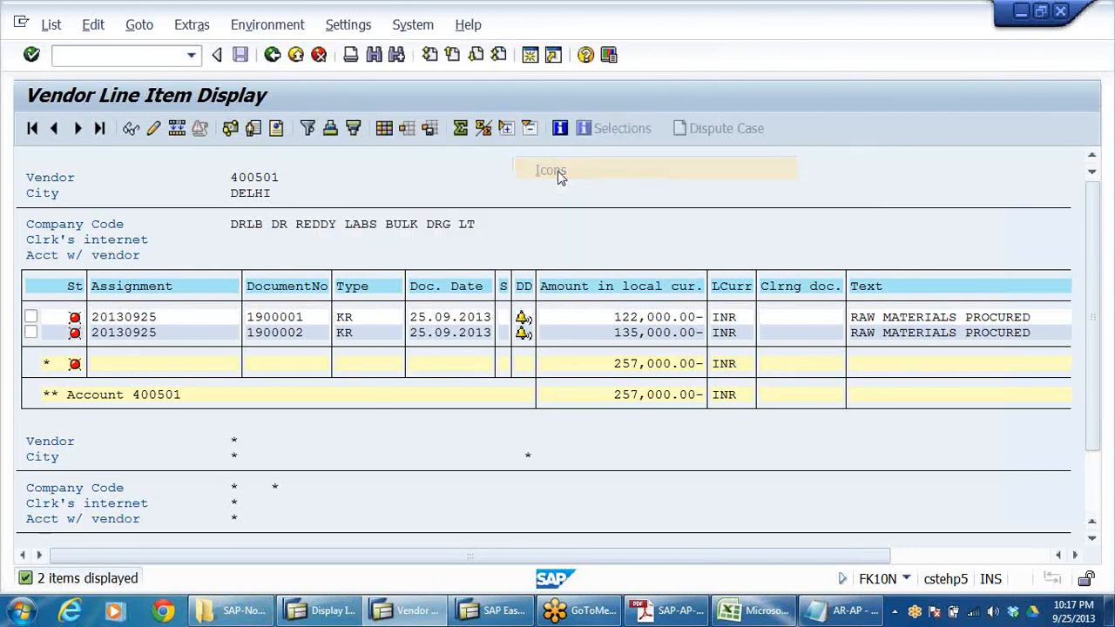
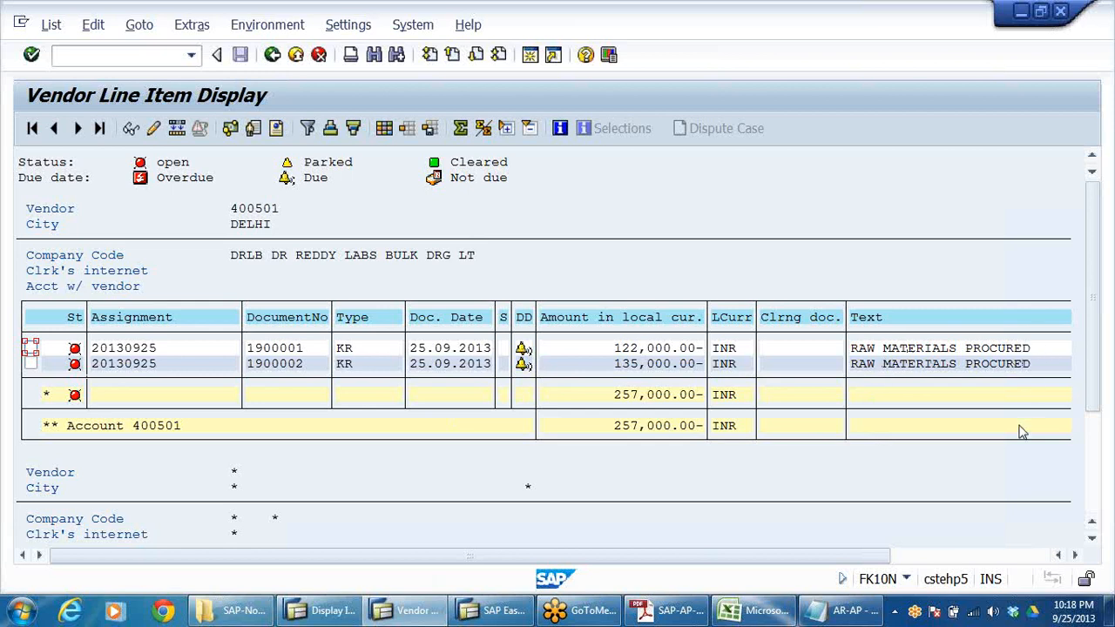
Step: Exit the vendor balance display back to SAP Easy Access and collapse the Account folder under Accounts Payable
click(296, 55)
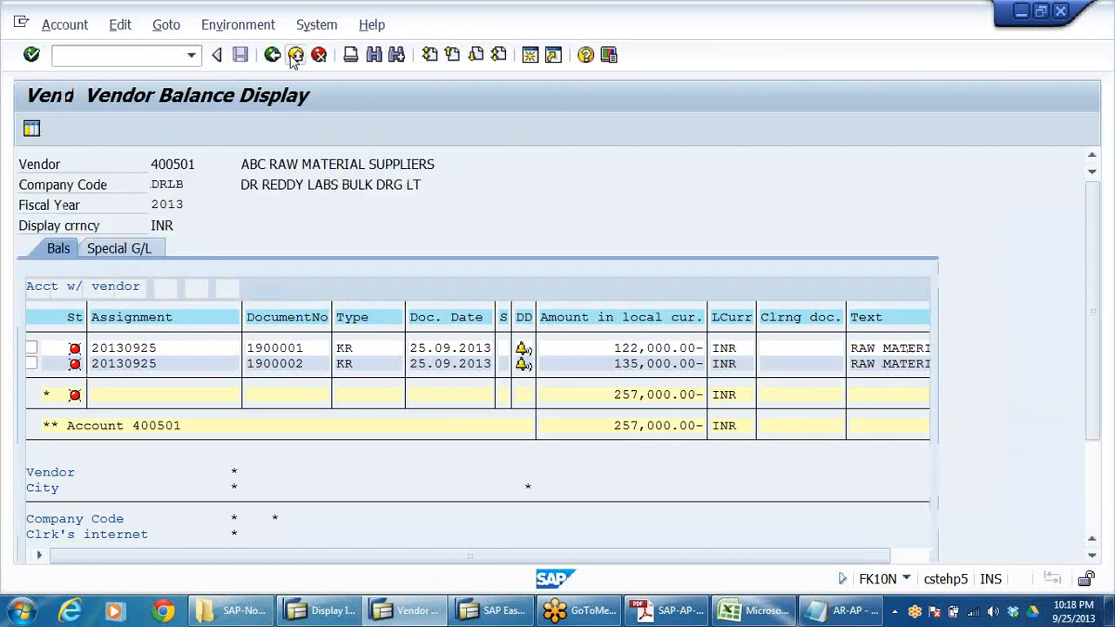
click(296, 55)
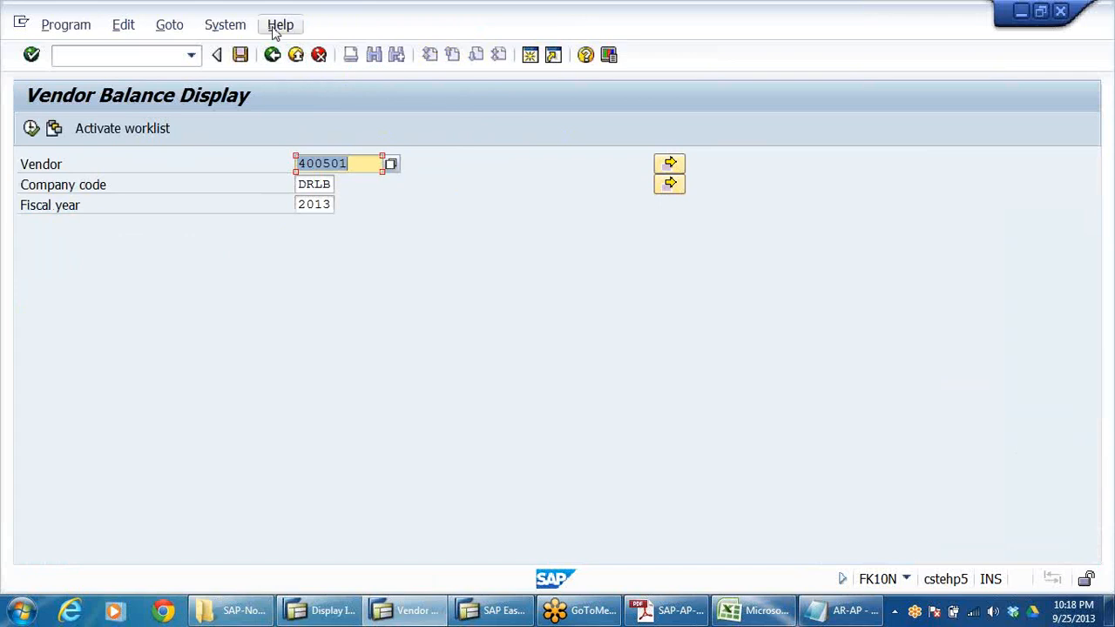
click(295, 55)
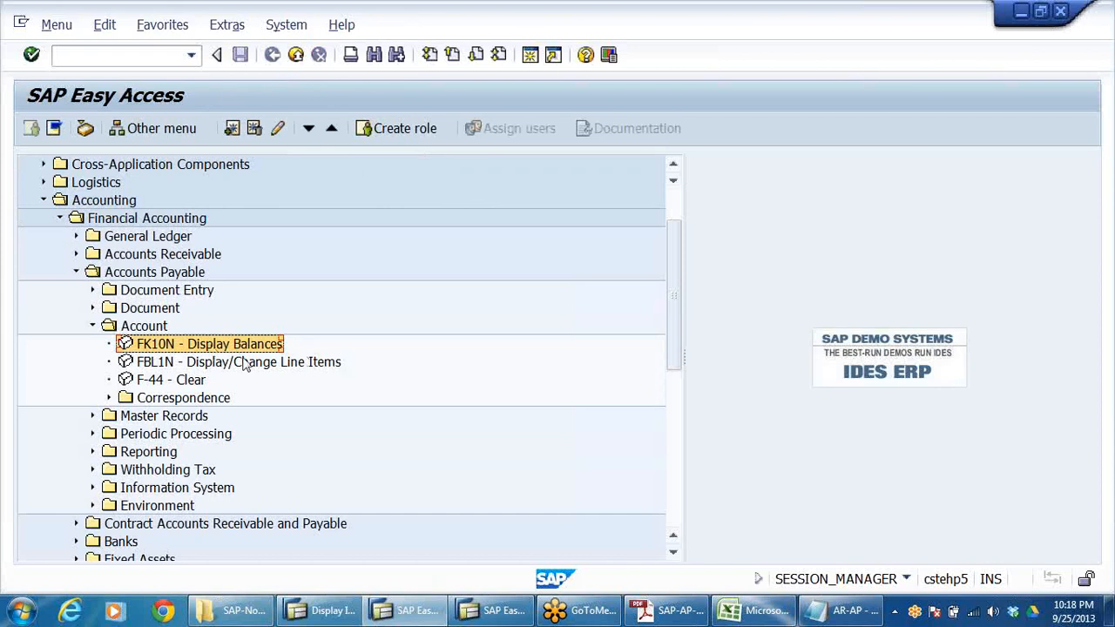
click(93, 326)
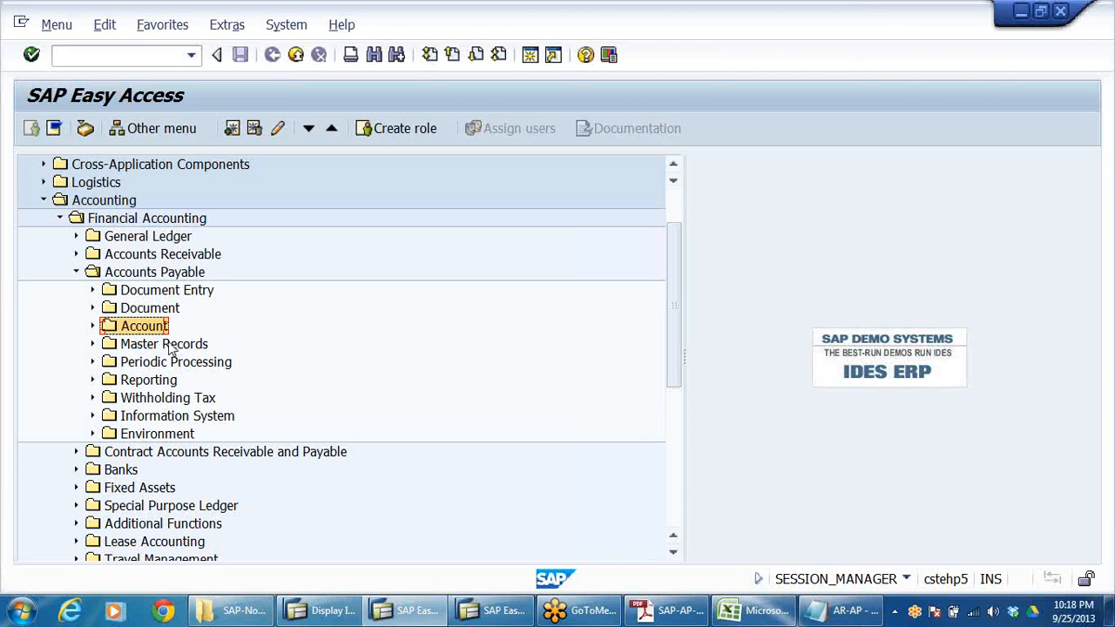
Step: Expand the Document Entry folder under Accounts Payable and its Outgoing Payment subfolder
click(161, 294)
double_click(161, 296)
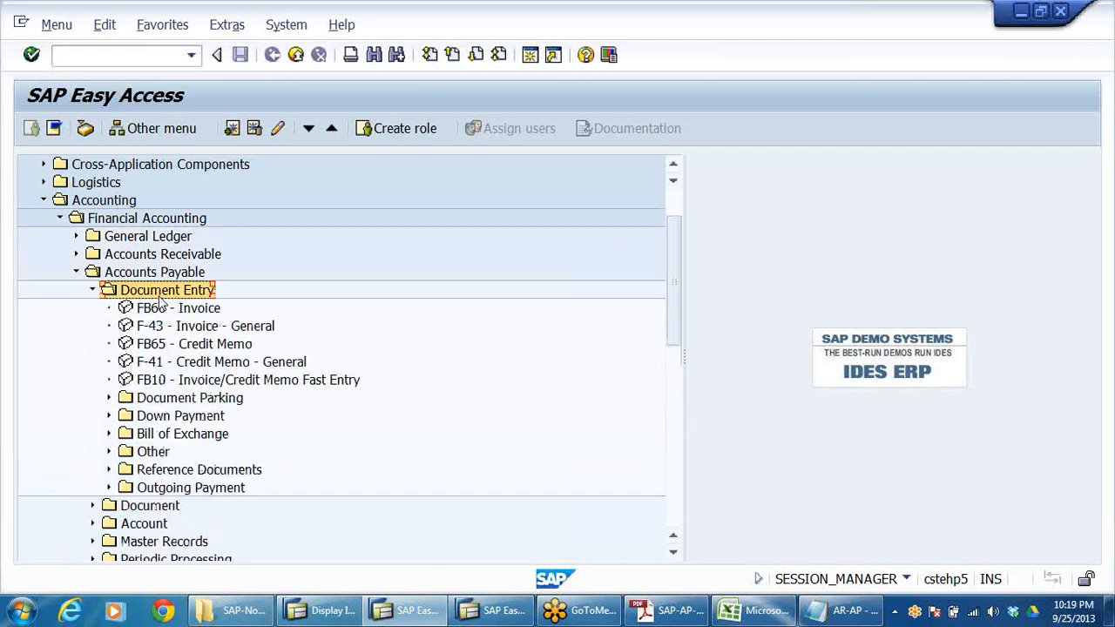
key(Down)
key(Down)
key(Down)
key(Down)
key(Down)
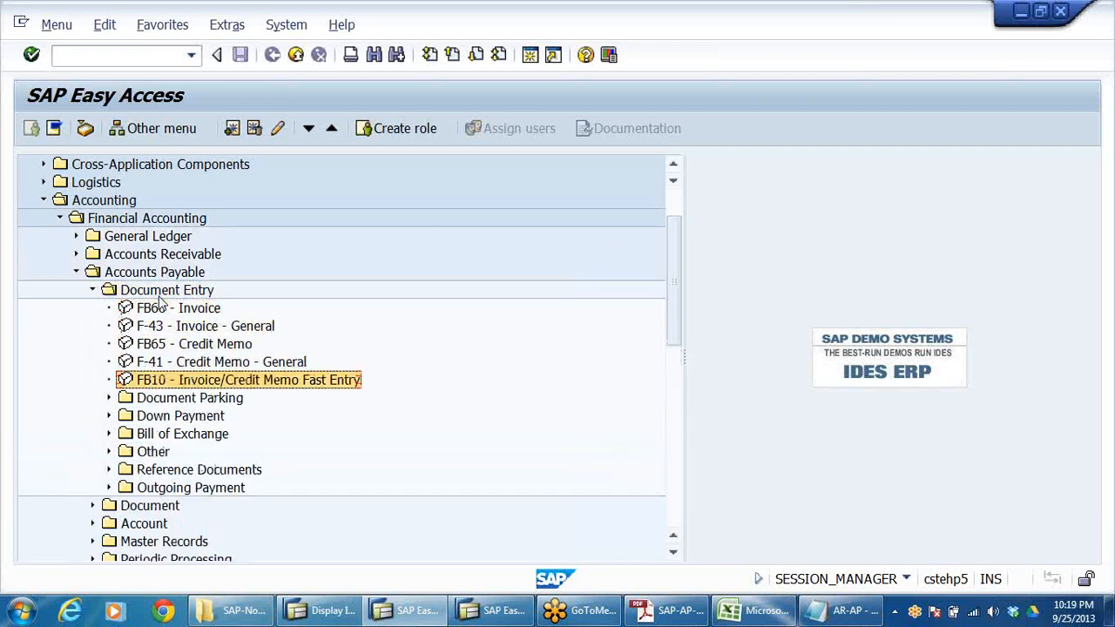
key(Down)
key(Down)
key(Down)
key(Down)
key(Down)
key(Down)
key(Right)
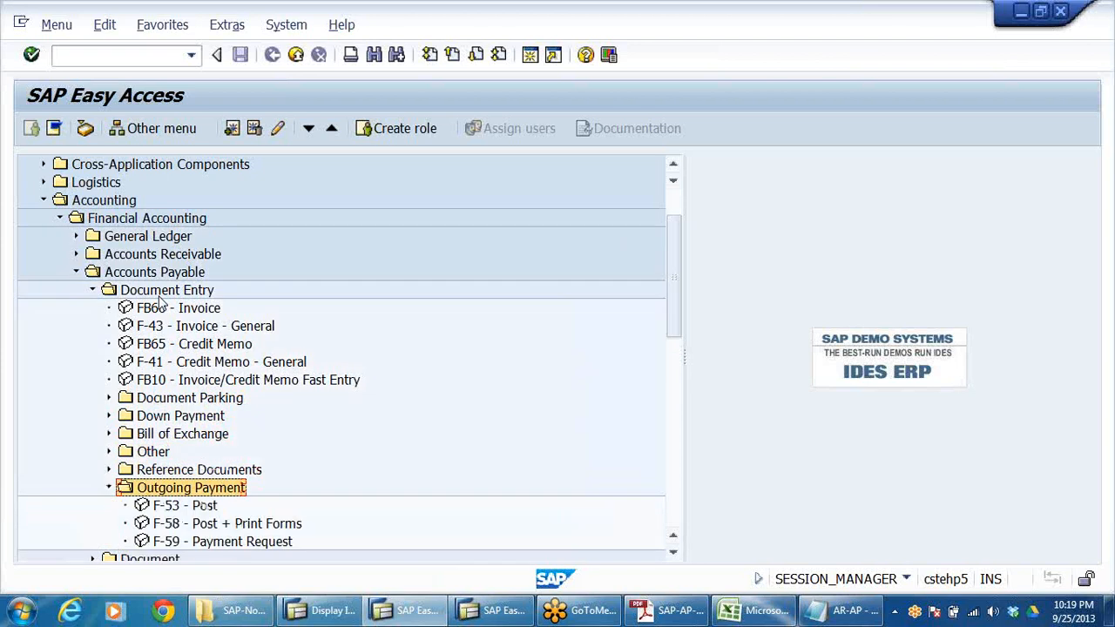
Step: Start the outgoing payment posting transaction F-53 - Post
key(Down)
key(Down)
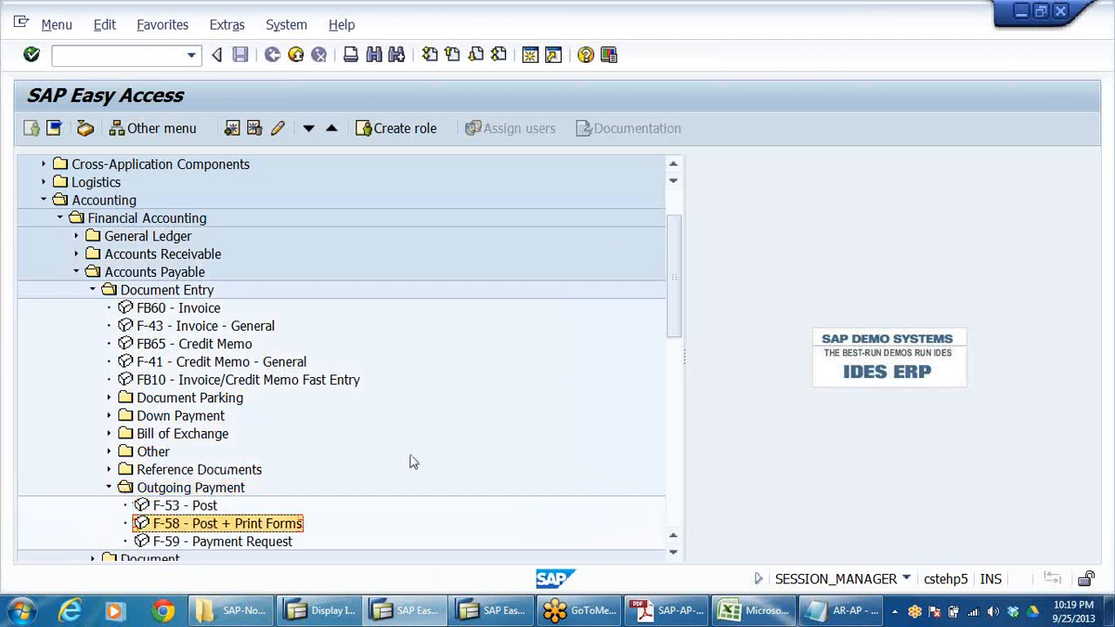
scroll(413, 462, down, 2)
click(161, 417)
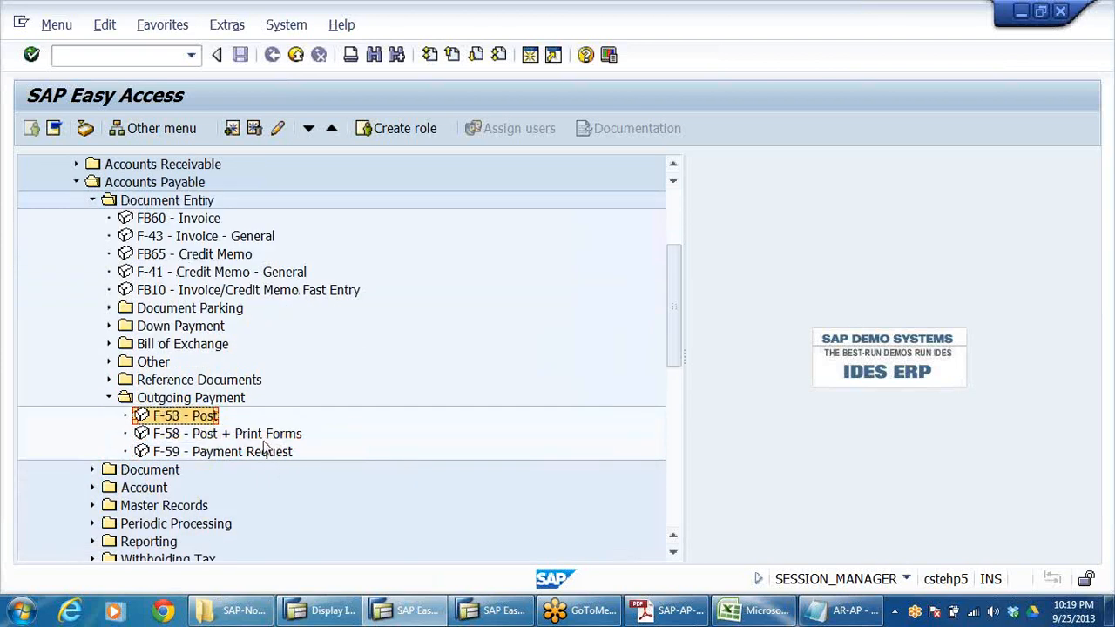
click(273, 421)
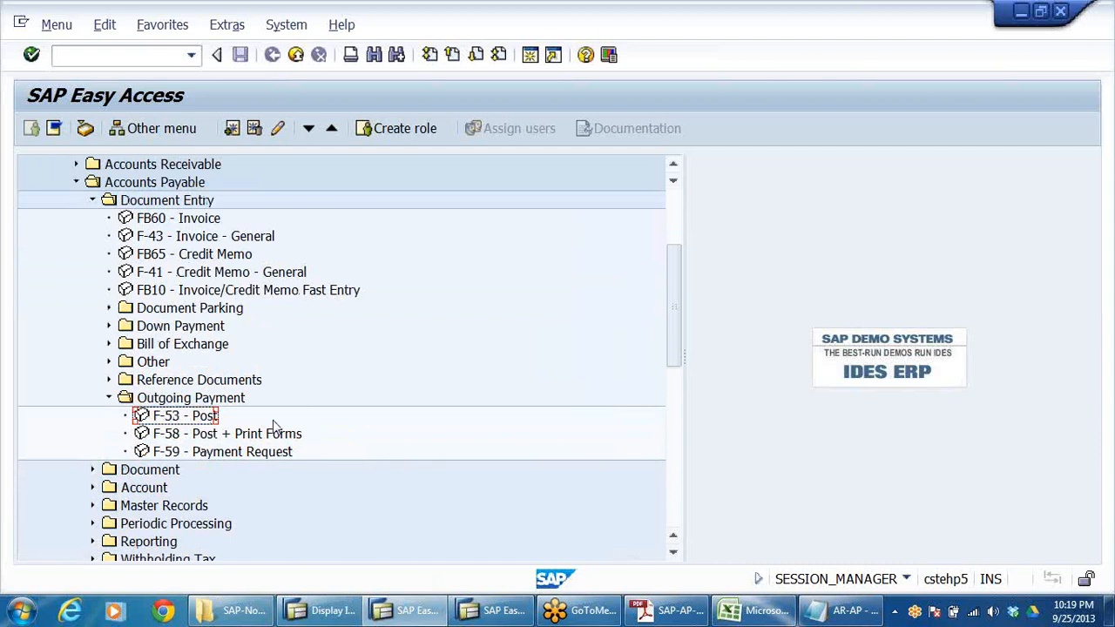
click(162, 418)
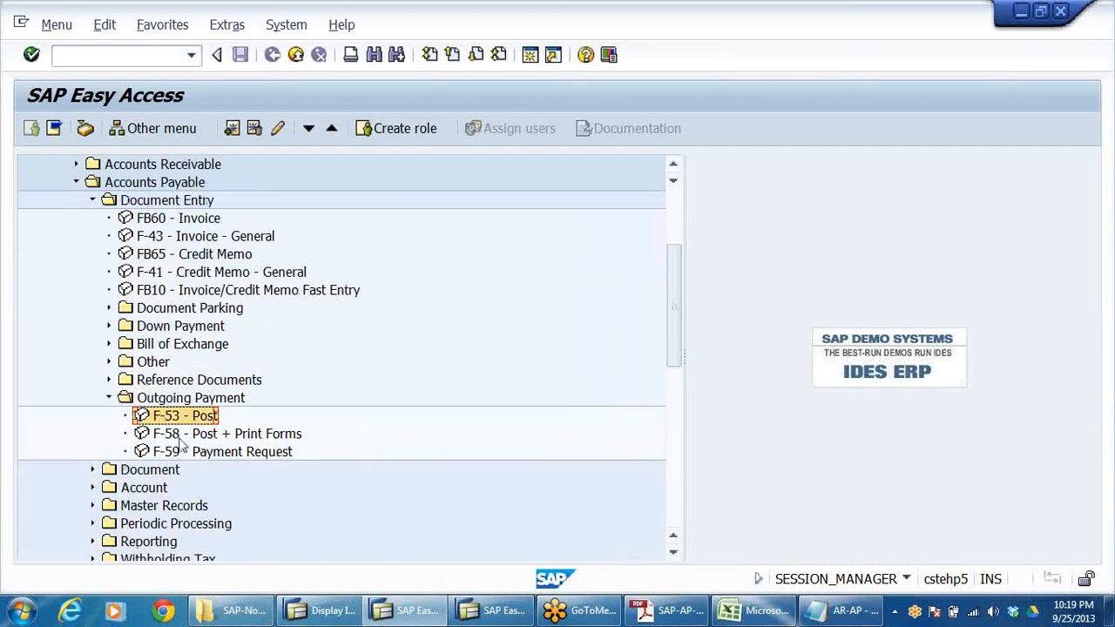
click(179, 437)
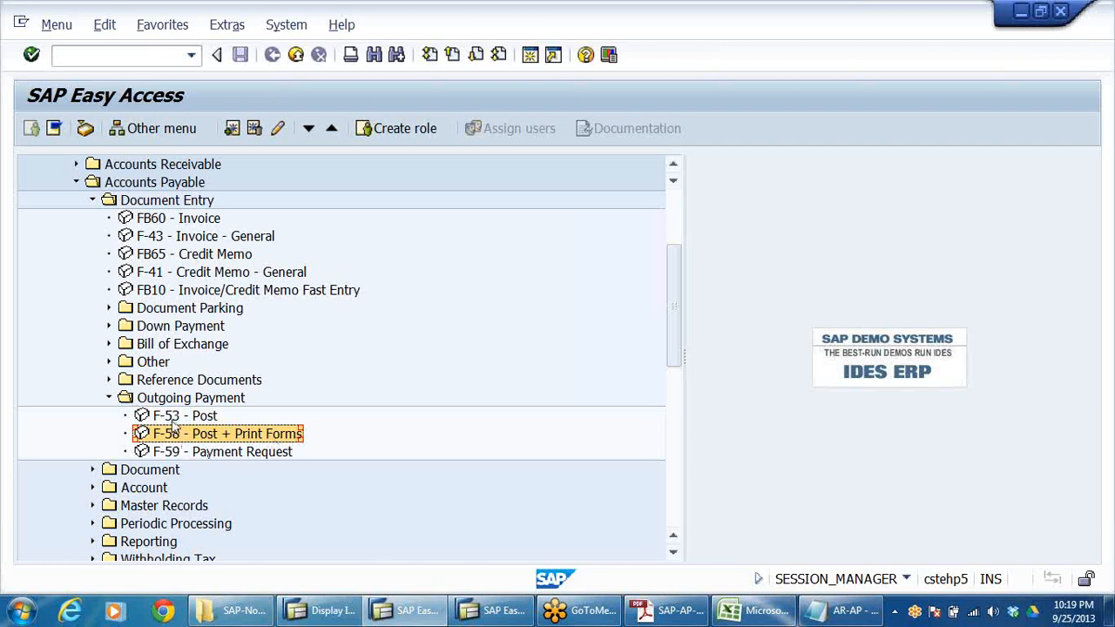
key(Up)
double_click(179, 417)
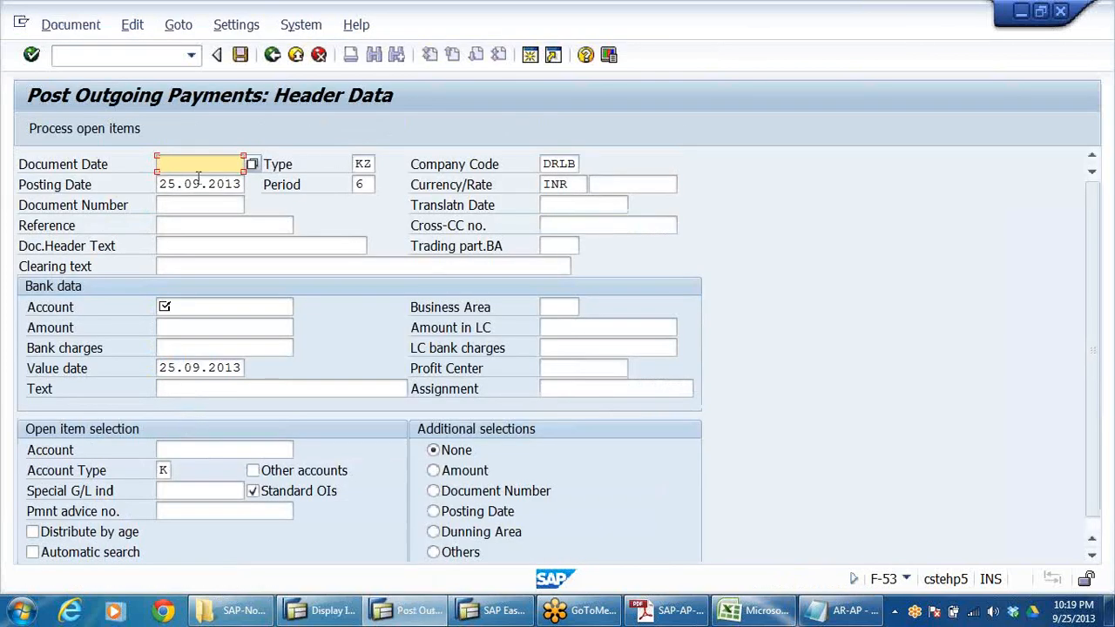
Step: Set the payment's document date to 25.09.2013 and check the document type, period and company code
click(199, 165)
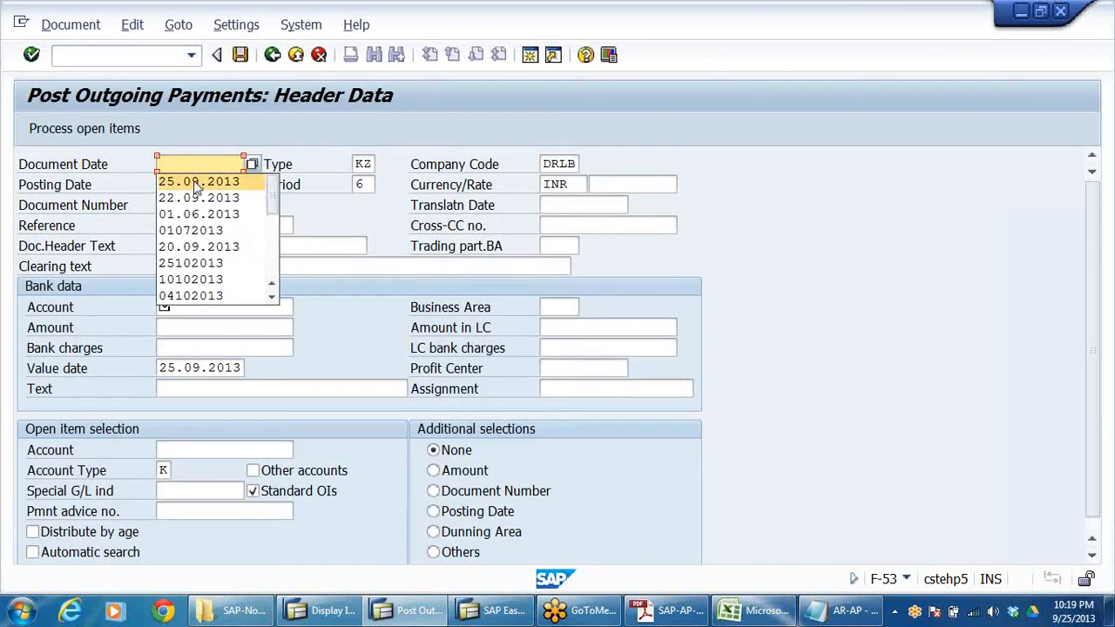
click(199, 184)
click(363, 164)
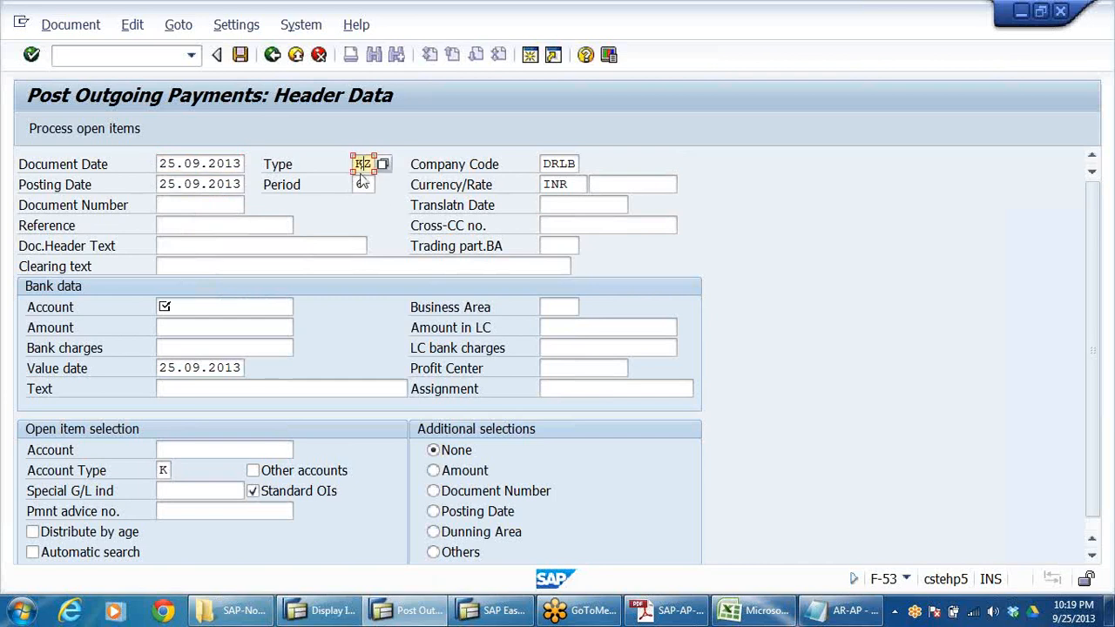
click(364, 183)
double_click(363, 165)
click(559, 165)
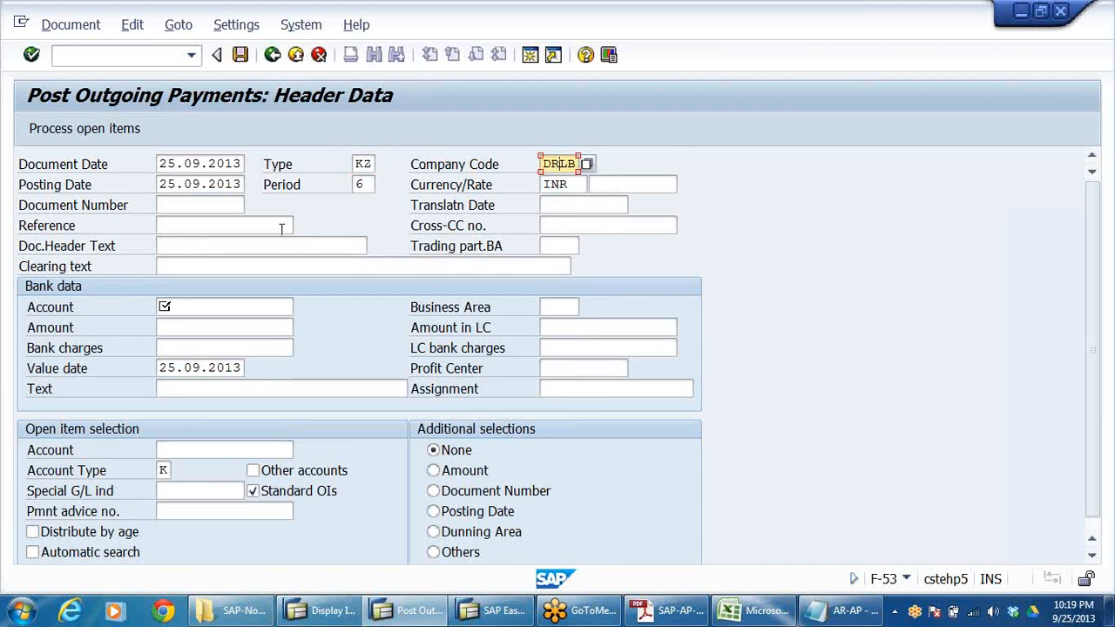
Step: Fill in the document header text with the earlier entry CHQ NO 123457
click(182, 245)
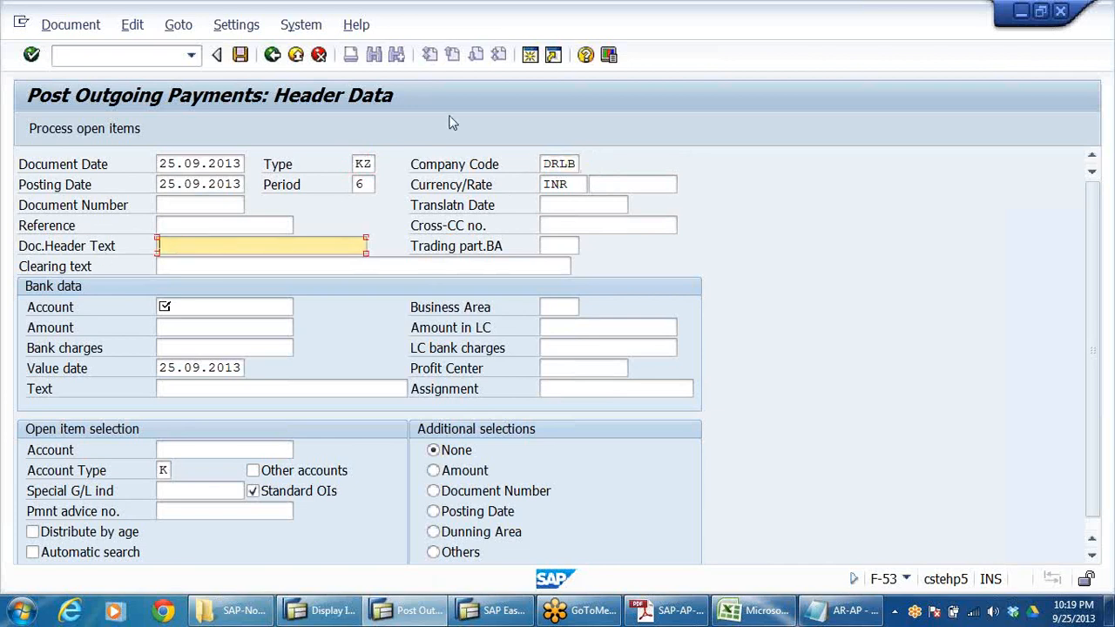
click(270, 244)
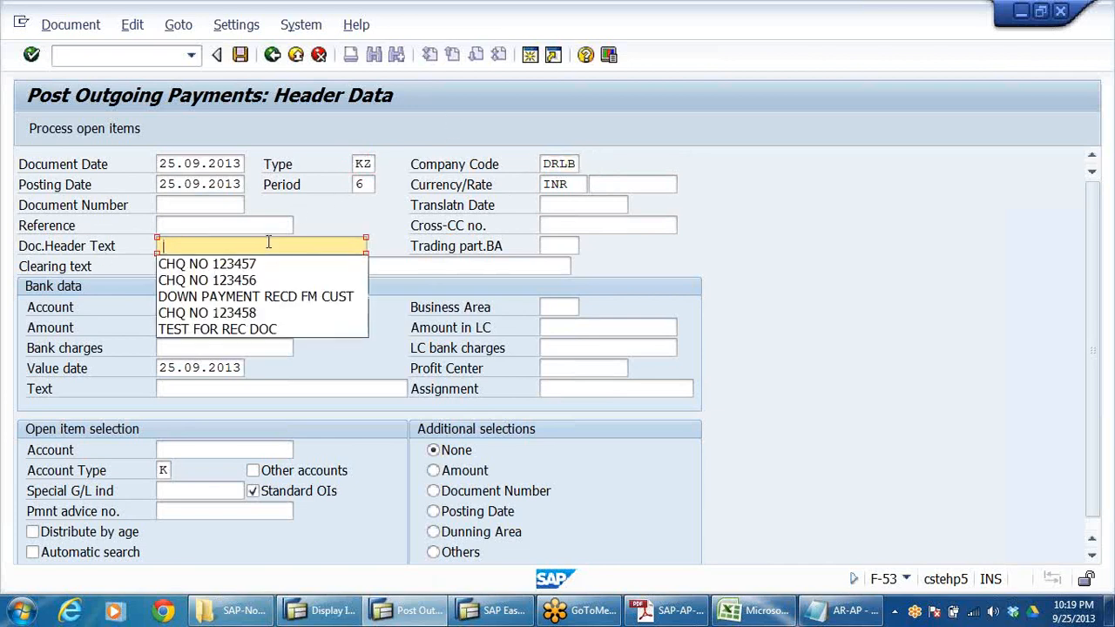
click(262, 263)
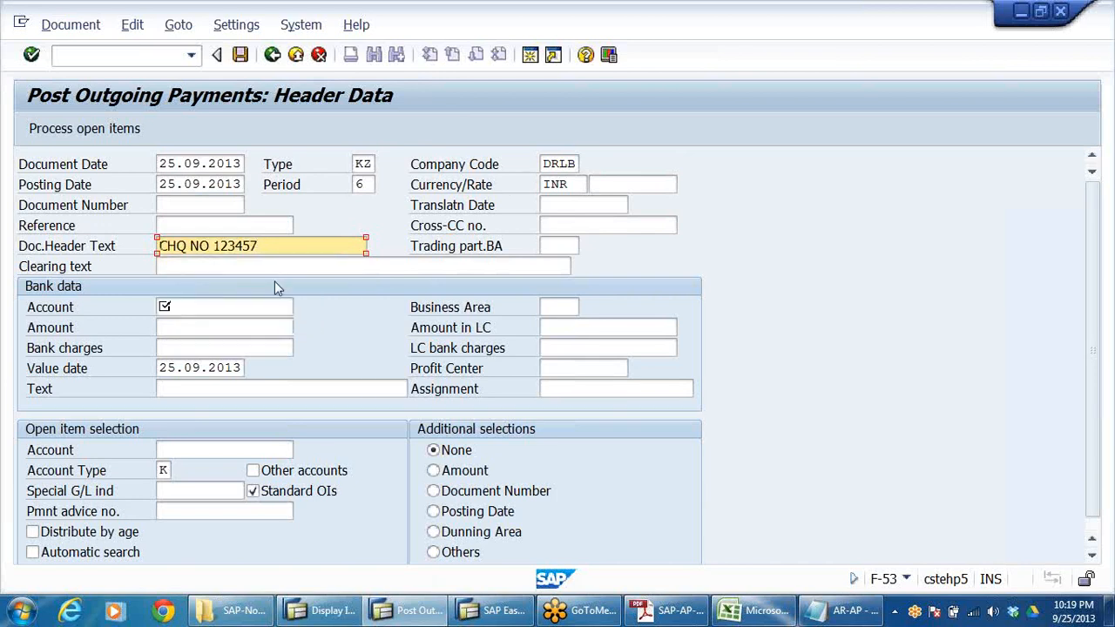
Step: Enter FULL PAYMENT MADE TO VENDOR as the clearing text, adapting the earlier customer payment entry
click(205, 269)
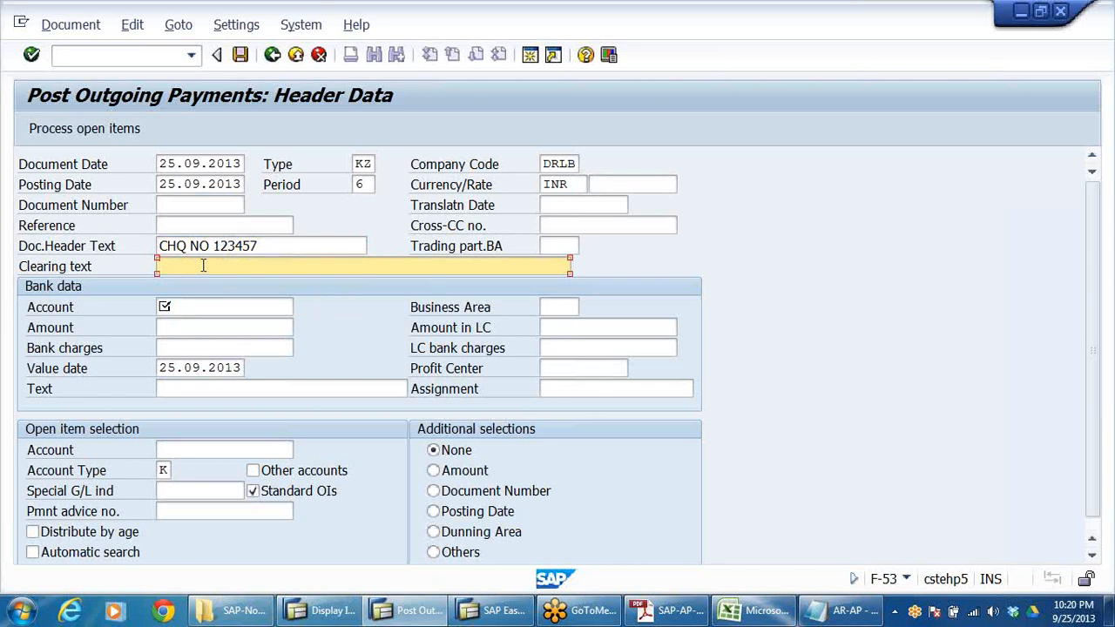
text(FU)
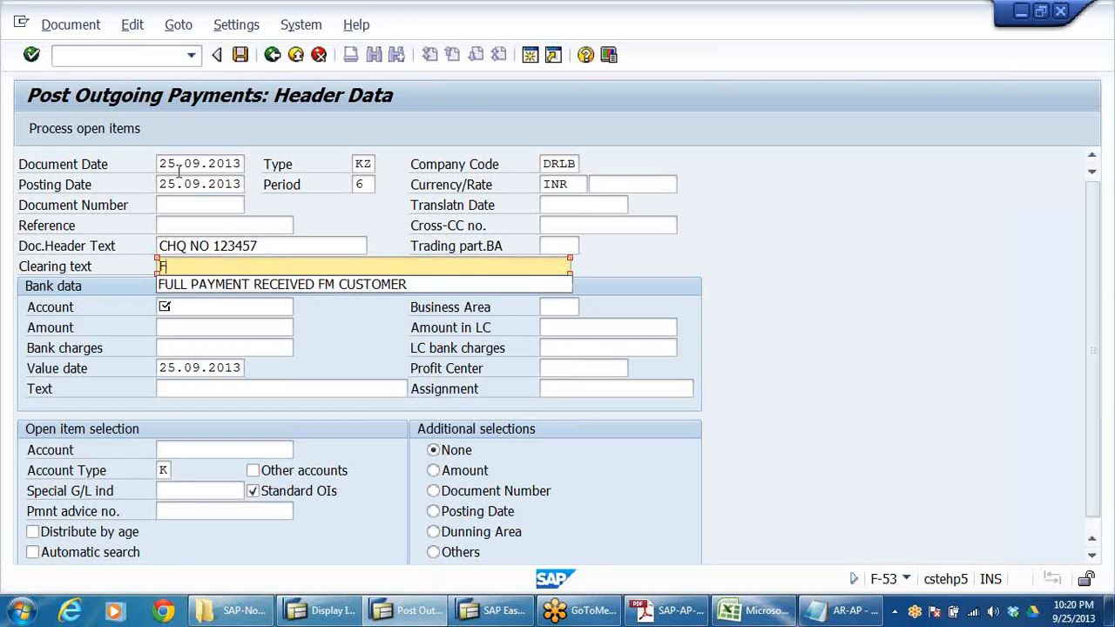
click(322, 285)
drag(264, 266, 444, 273)
text(MA)
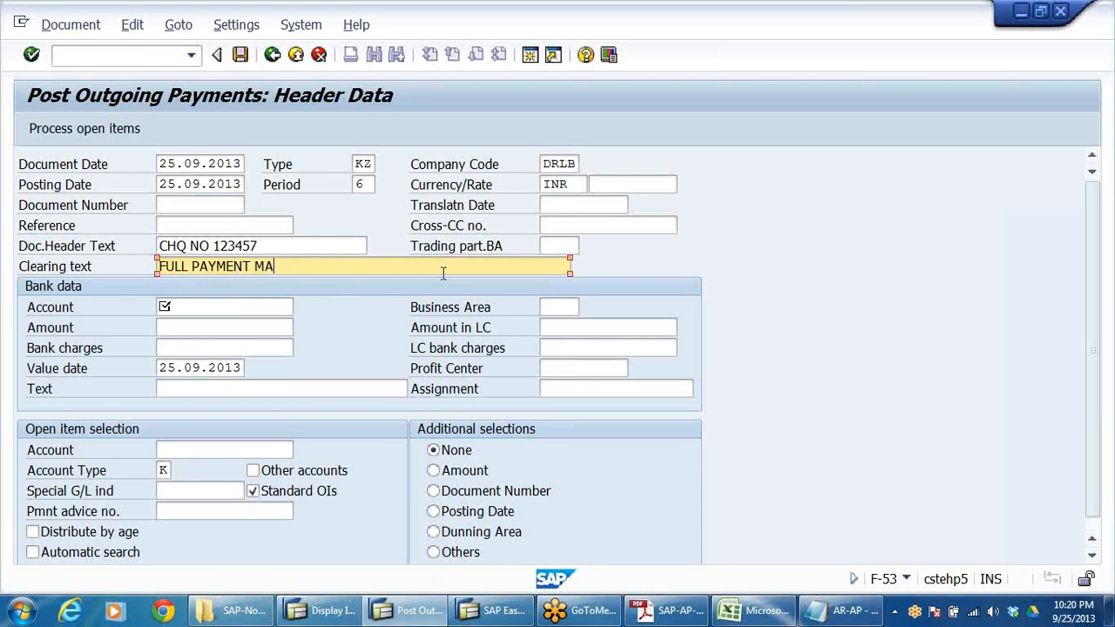
text(DE TO VENDOR)
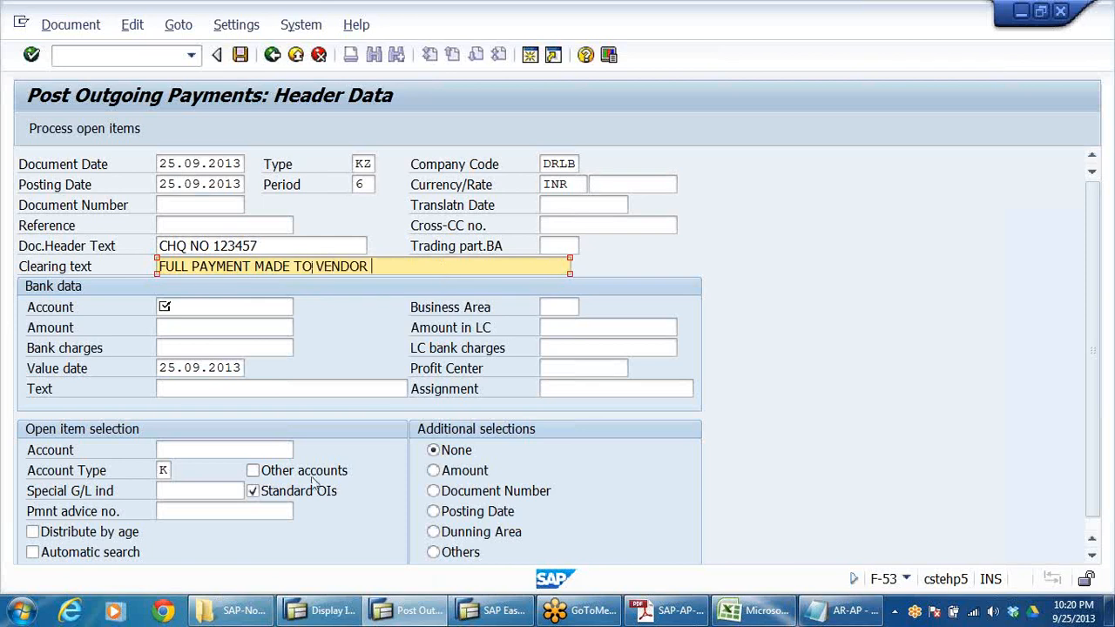
Step: Enter FULL CLEARING as the text in the bank data
click(328, 388)
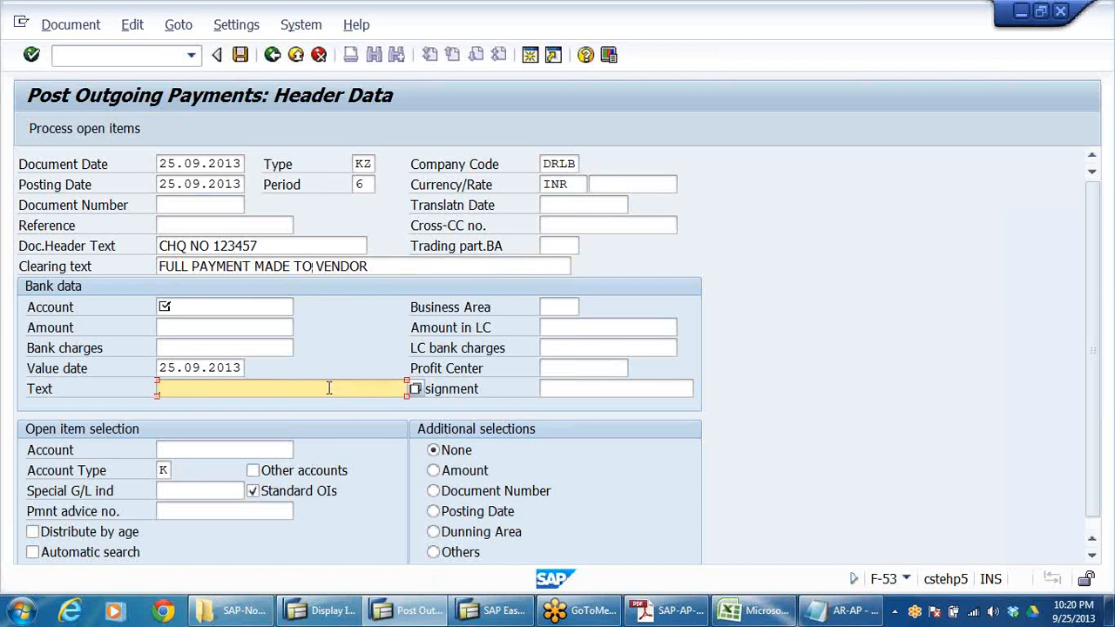
text(FULL CLEARING)
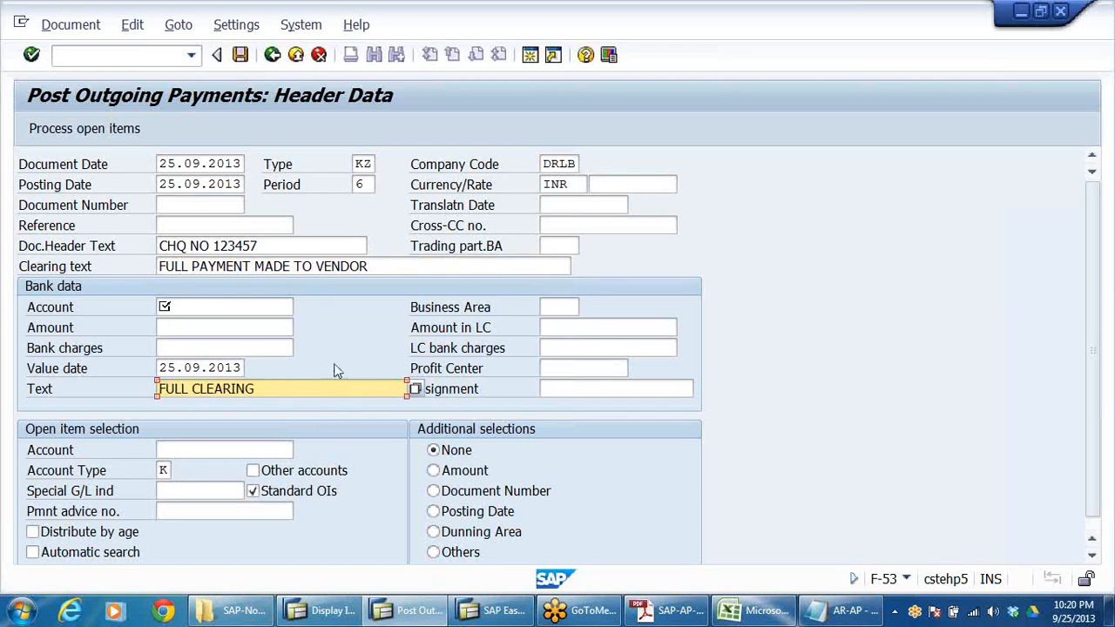
Step: Fill in the bank data with the Axis Bank head office G/L account and an amount of 122000
click(97, 307)
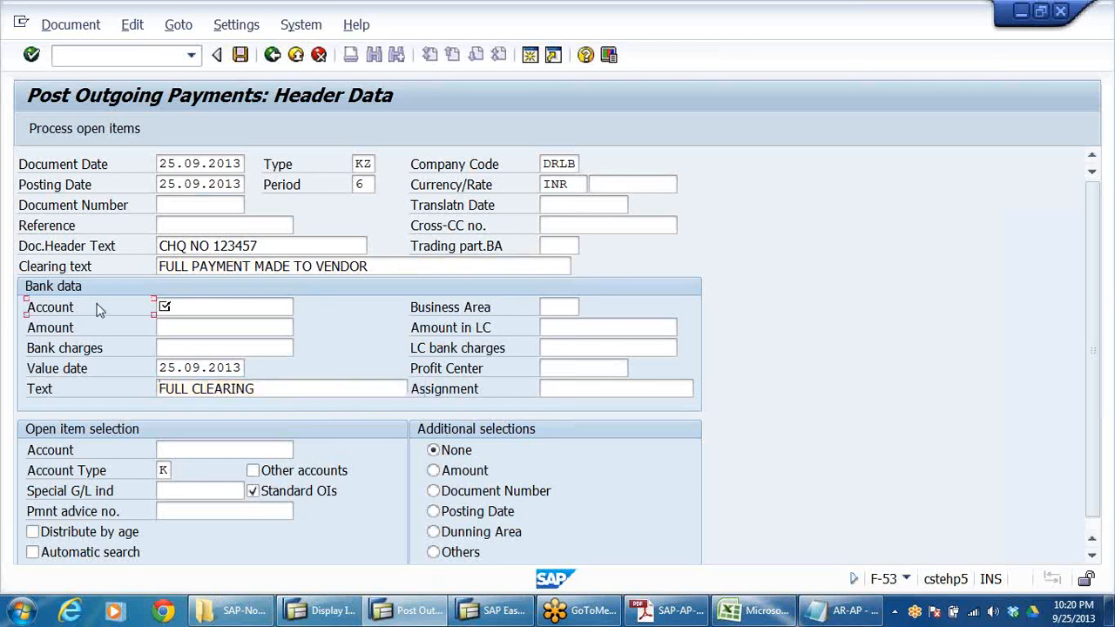
click(191, 306)
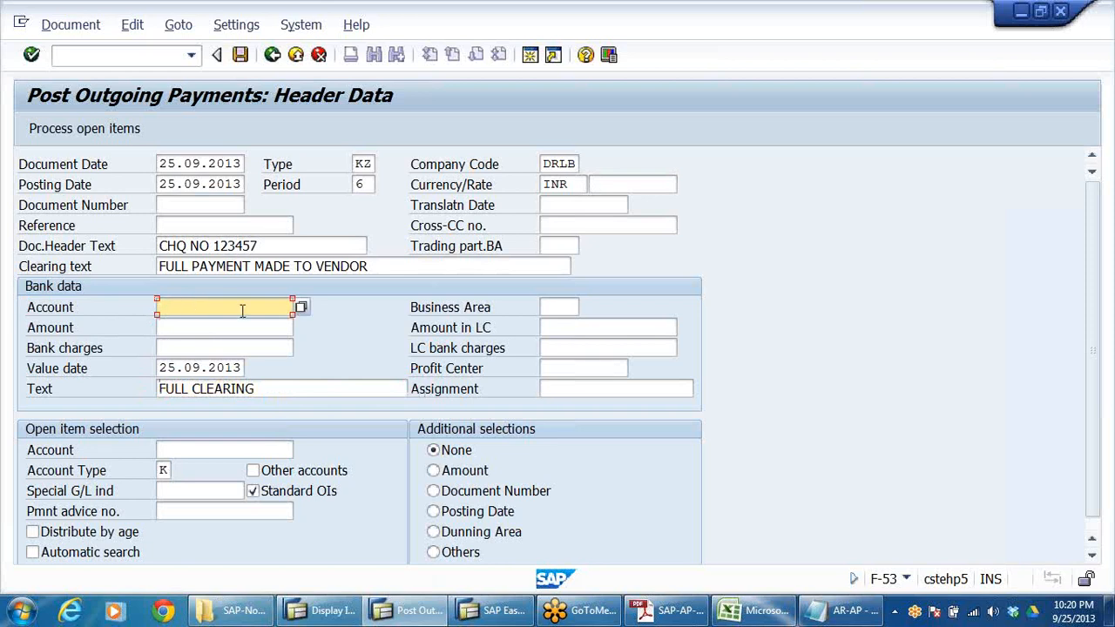
click(242, 311)
click(207, 324)
click(207, 327)
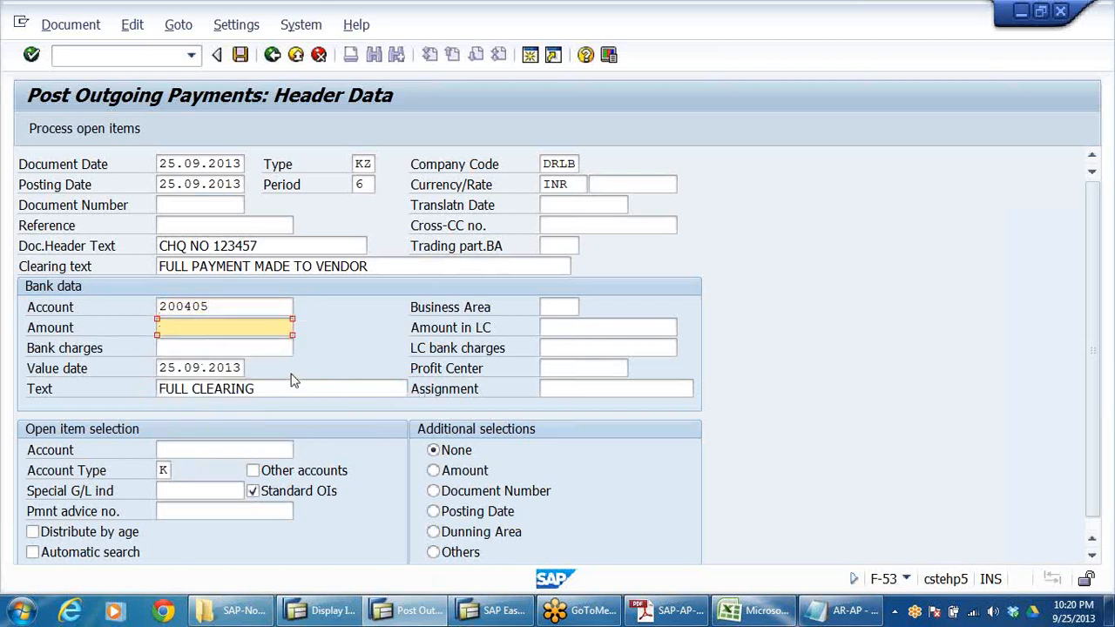
text(122)
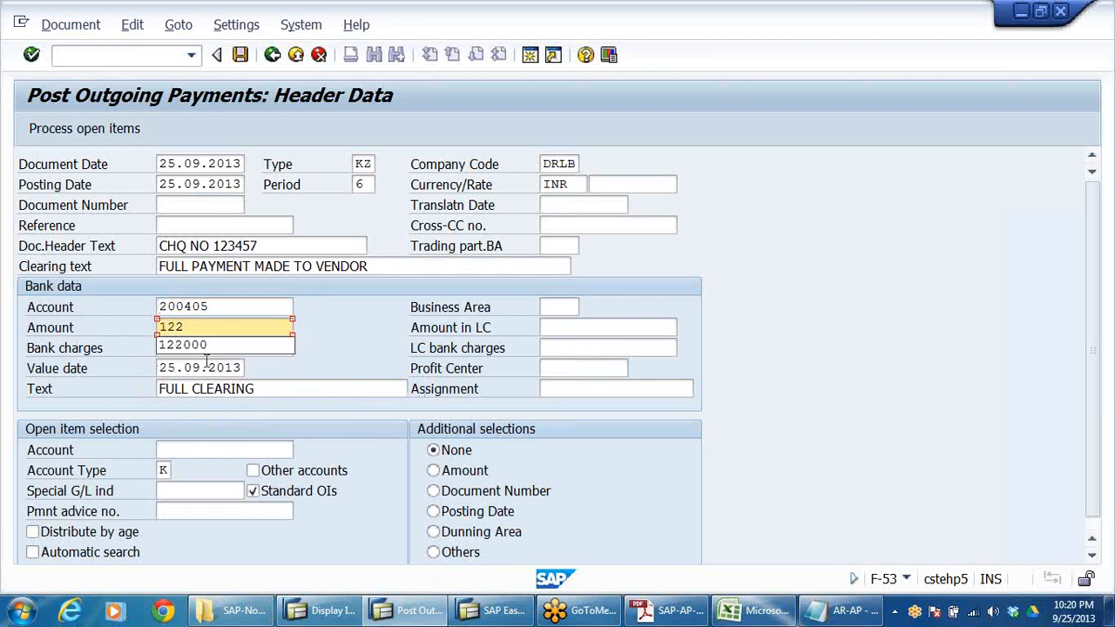
click(213, 347)
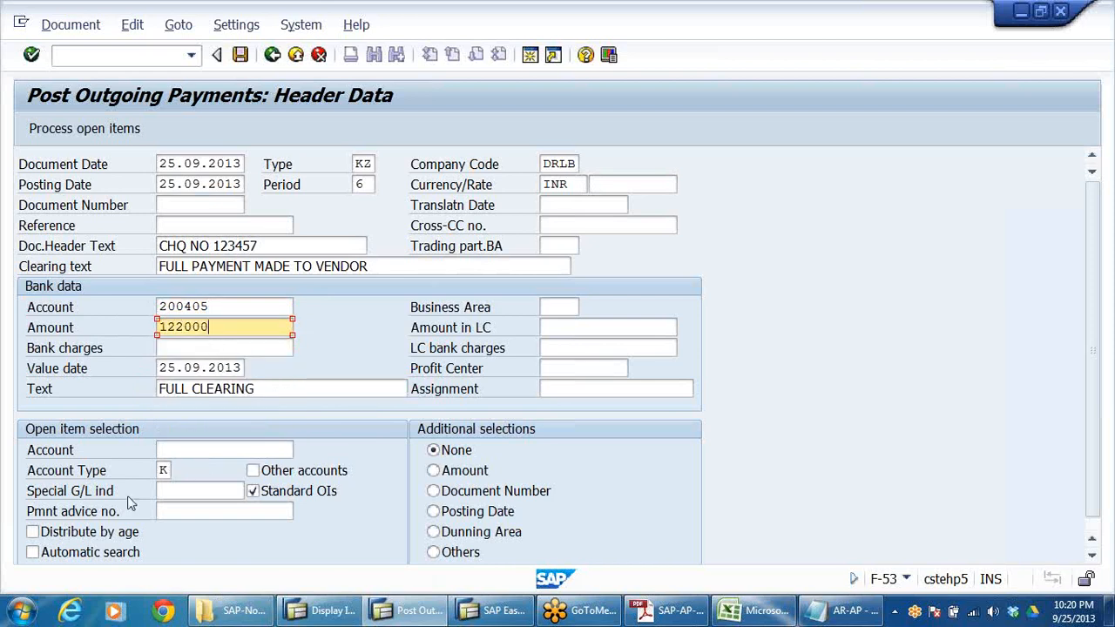
Step: Choose vendor ABC RAW MATERIAL SUPPLIERS in Delhi for the open item selection and process its open items
click(165, 451)
click(300, 450)
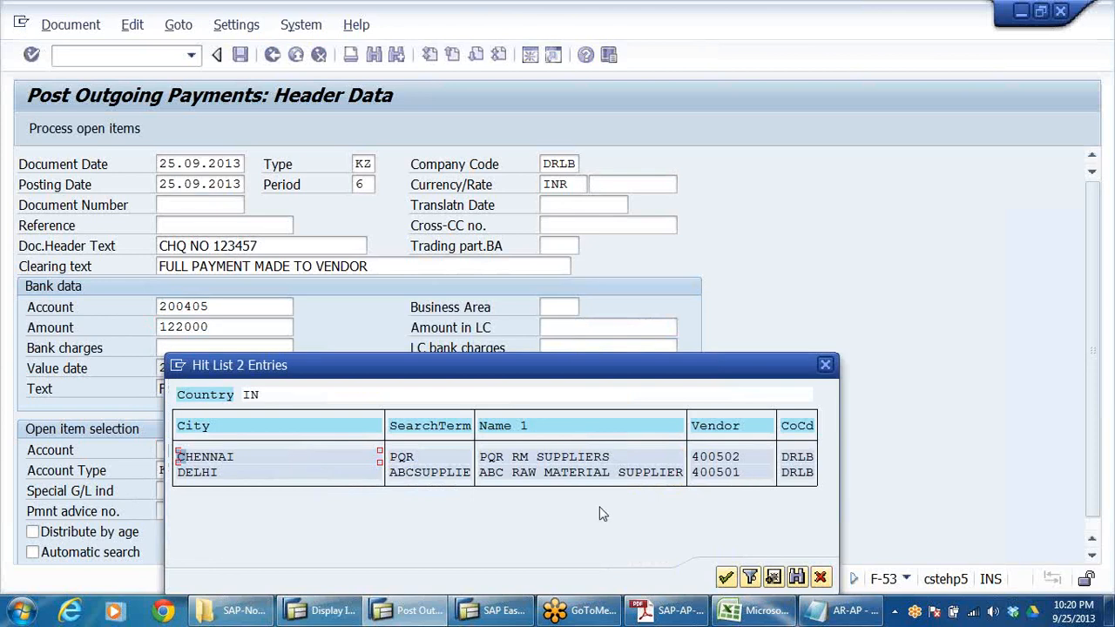
double_click(622, 473)
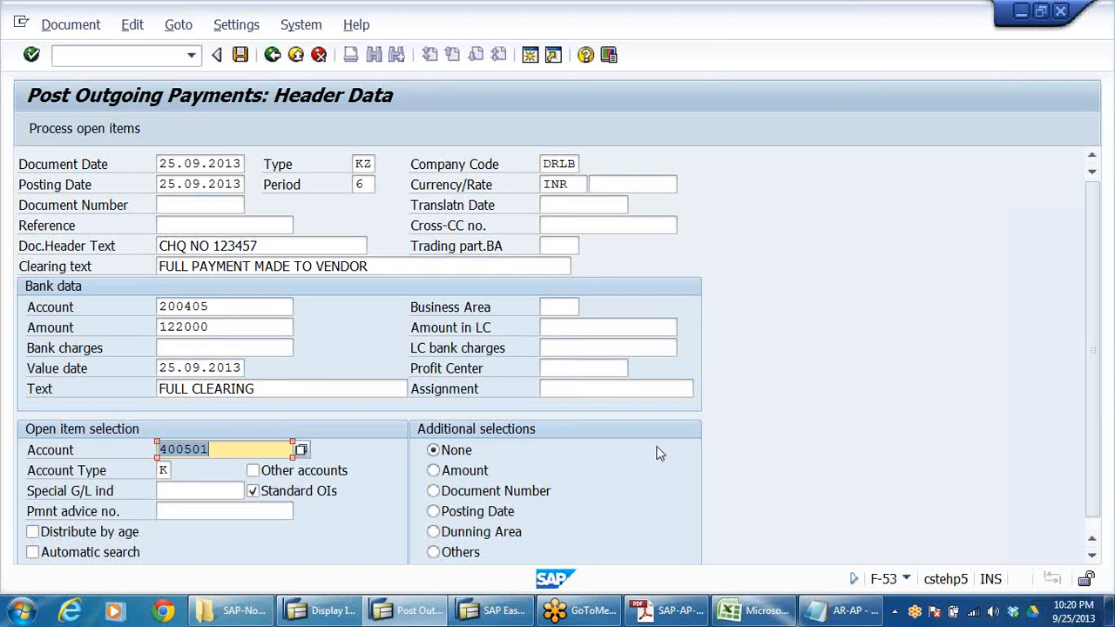
click(94, 136)
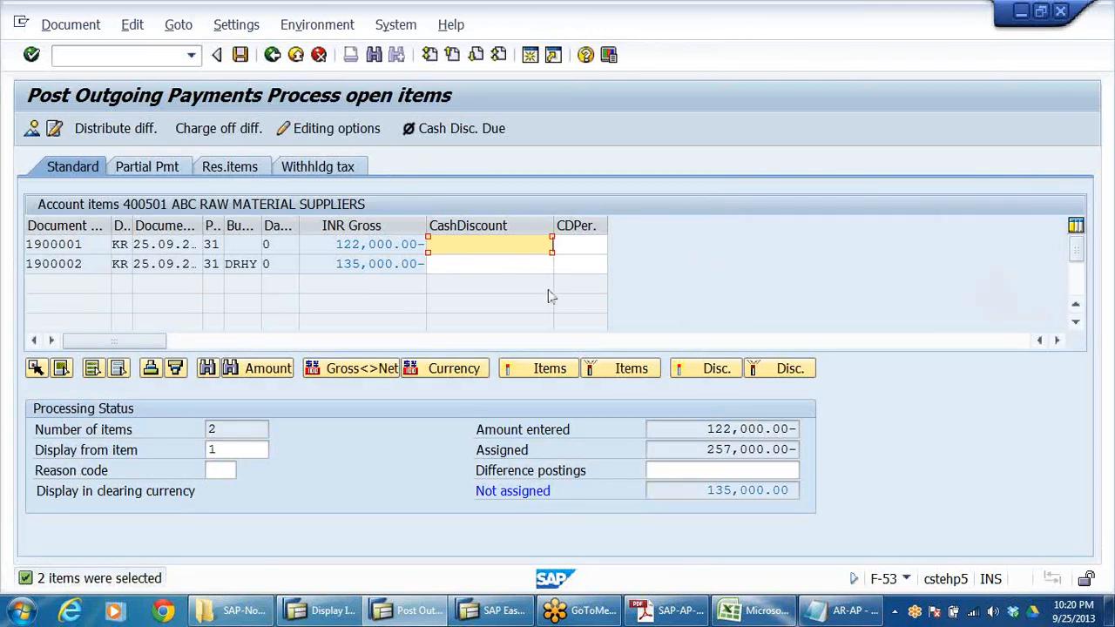
Step: Deactivate the 135,000.00 invoice so that only the 122,000.00 invoice is cleared, and post the payment
click(346, 265)
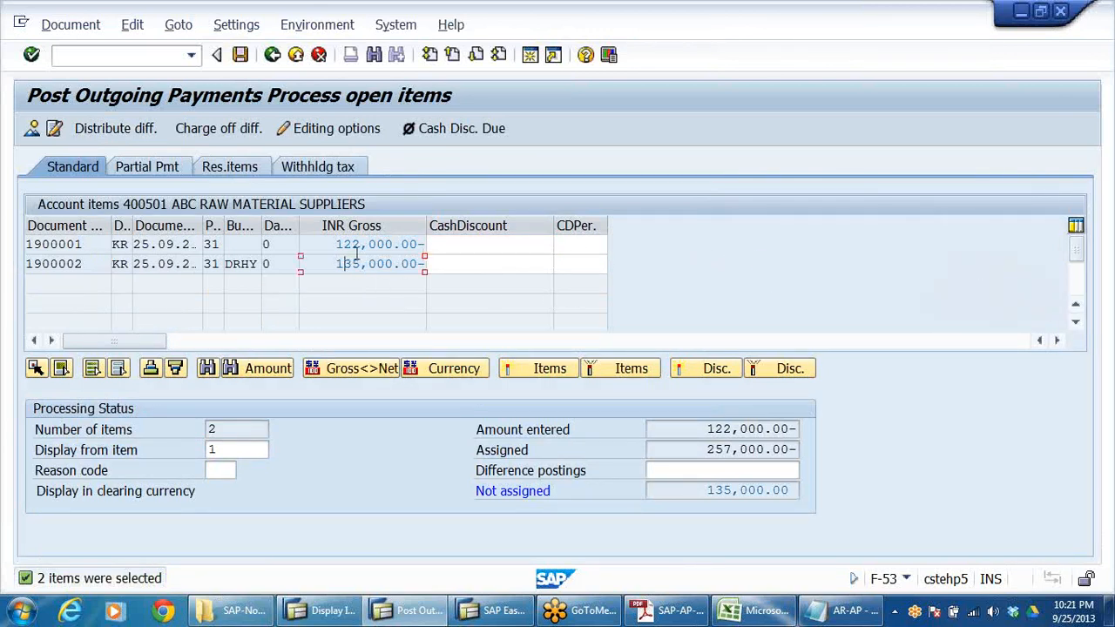
click(360, 247)
double_click(361, 265)
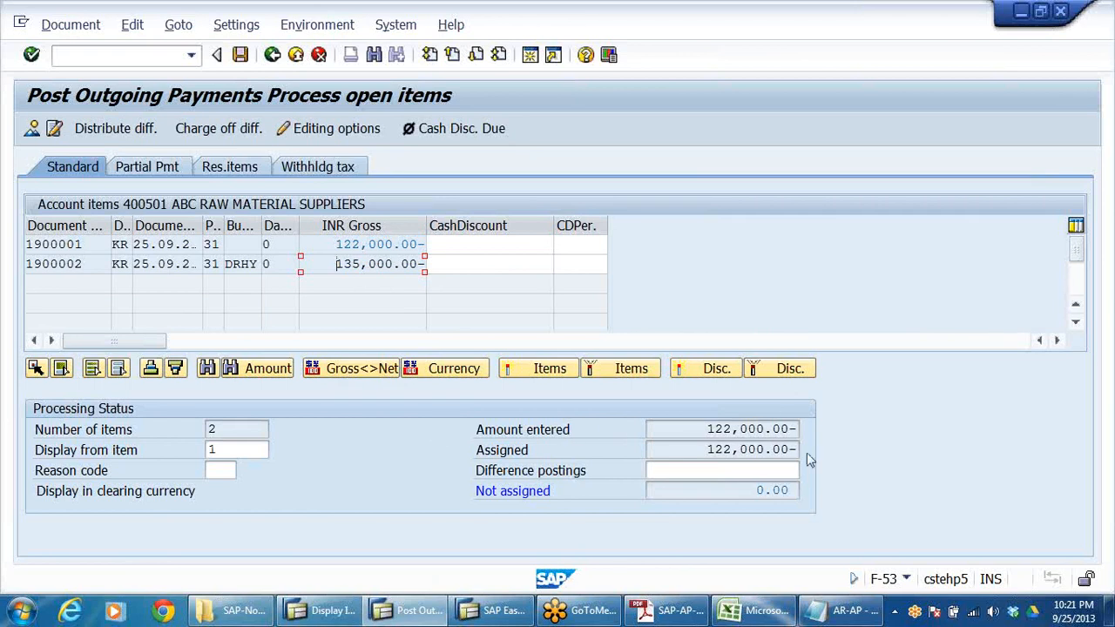
click(240, 55)
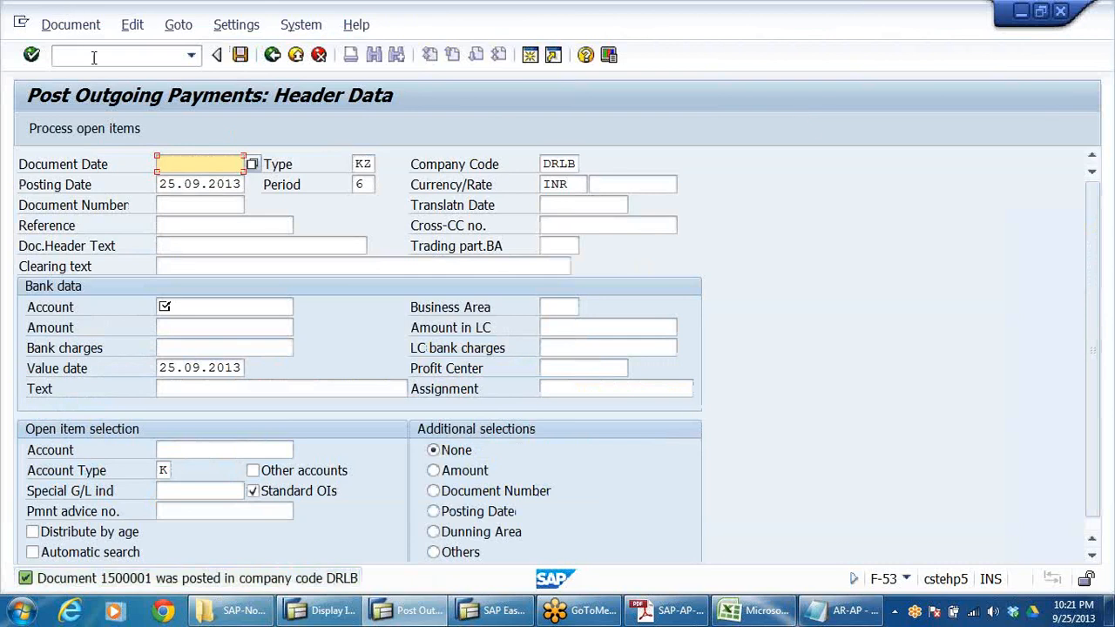
Step: Display the posted payment document and examine its bank and vendor line items and amounts
click(69, 25)
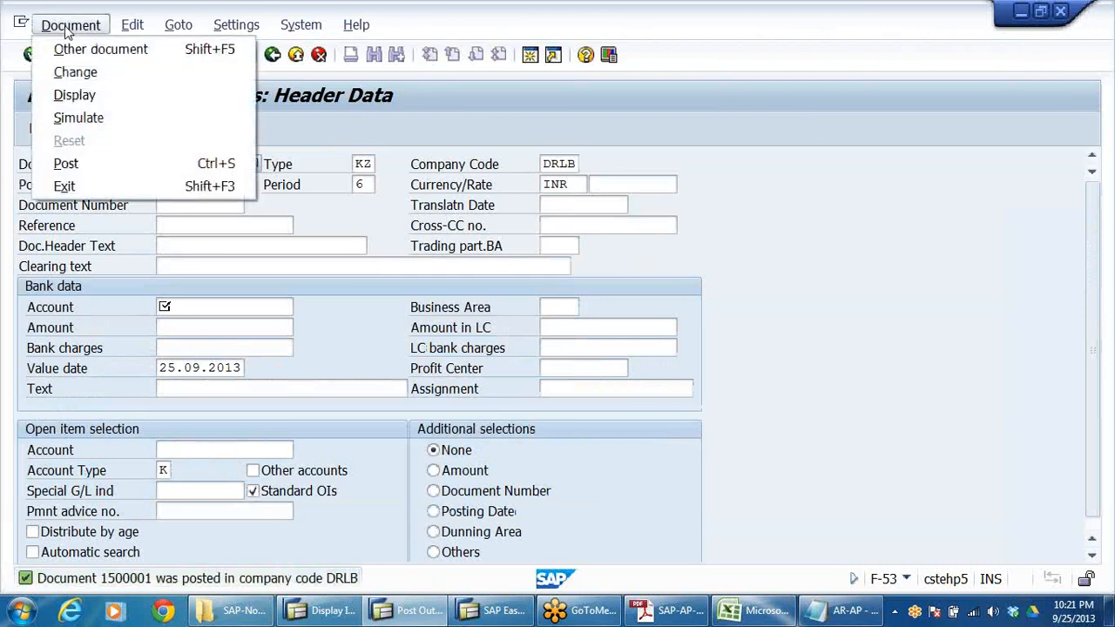
click(76, 94)
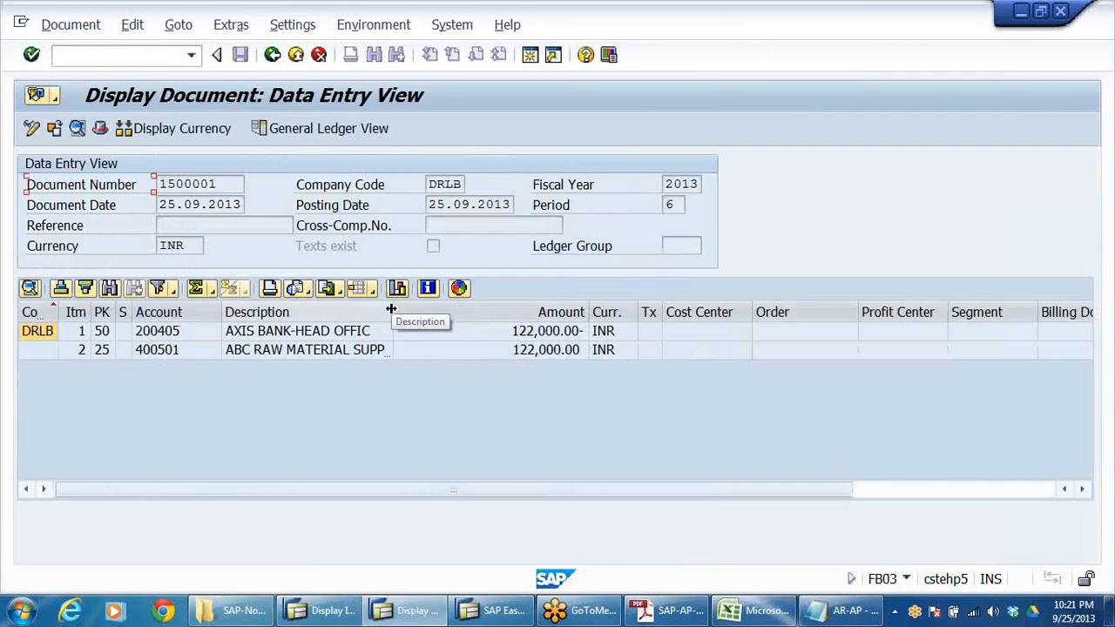
drag(393, 310, 426, 304)
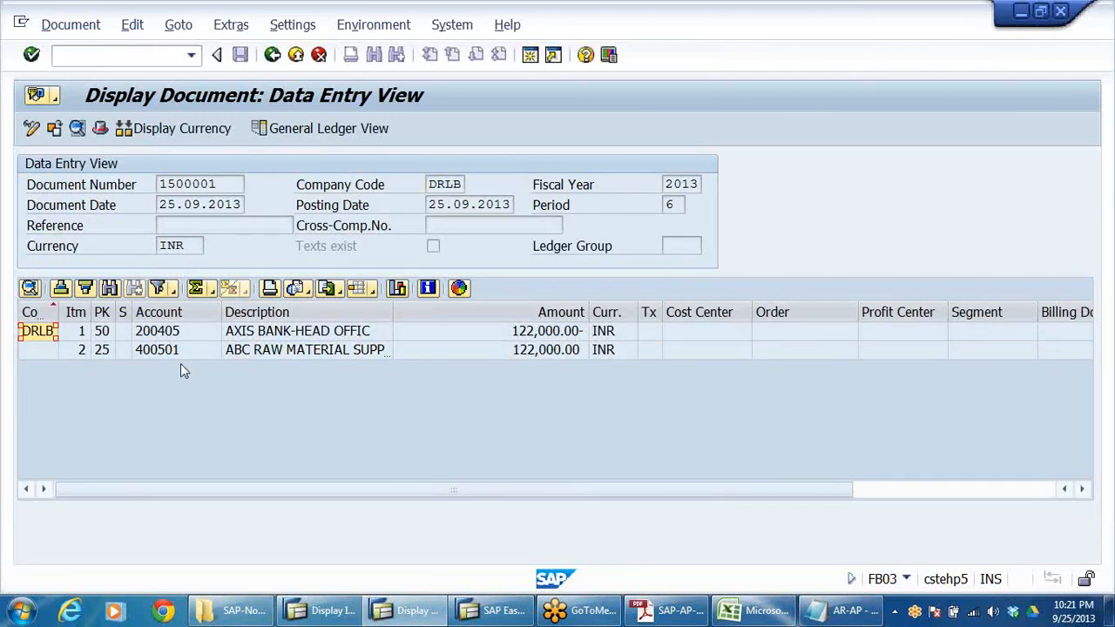
click(270, 352)
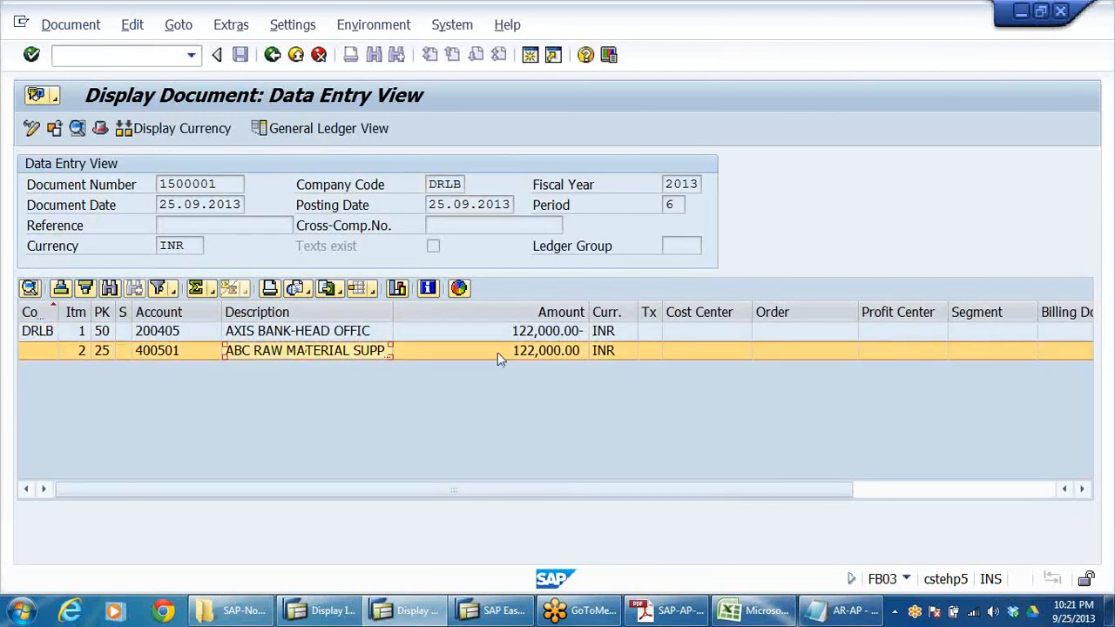
click(556, 355)
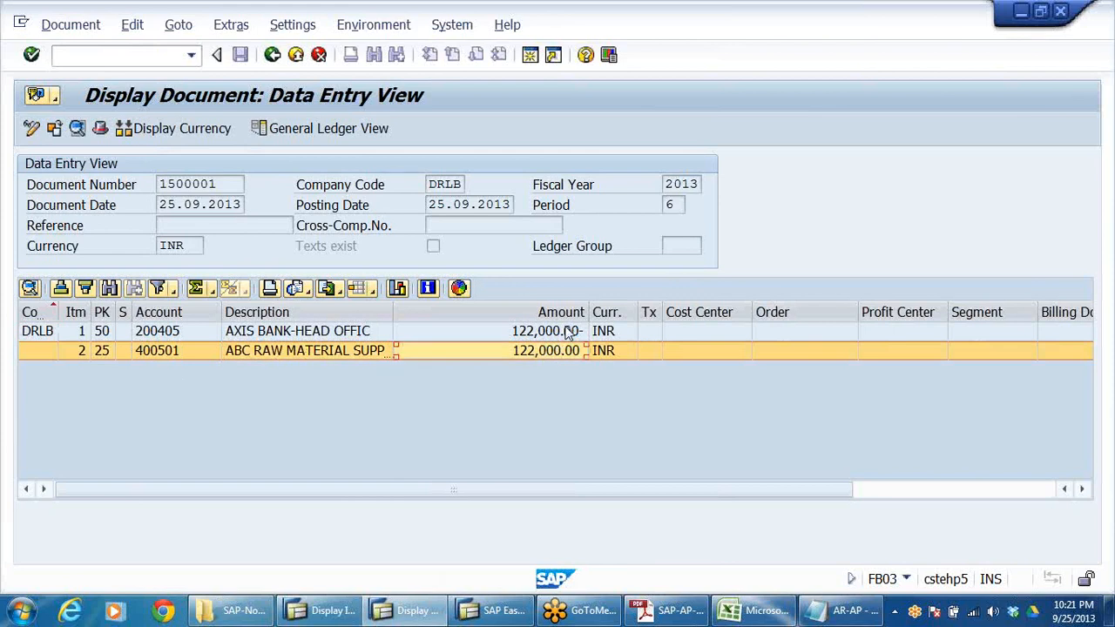
click(568, 333)
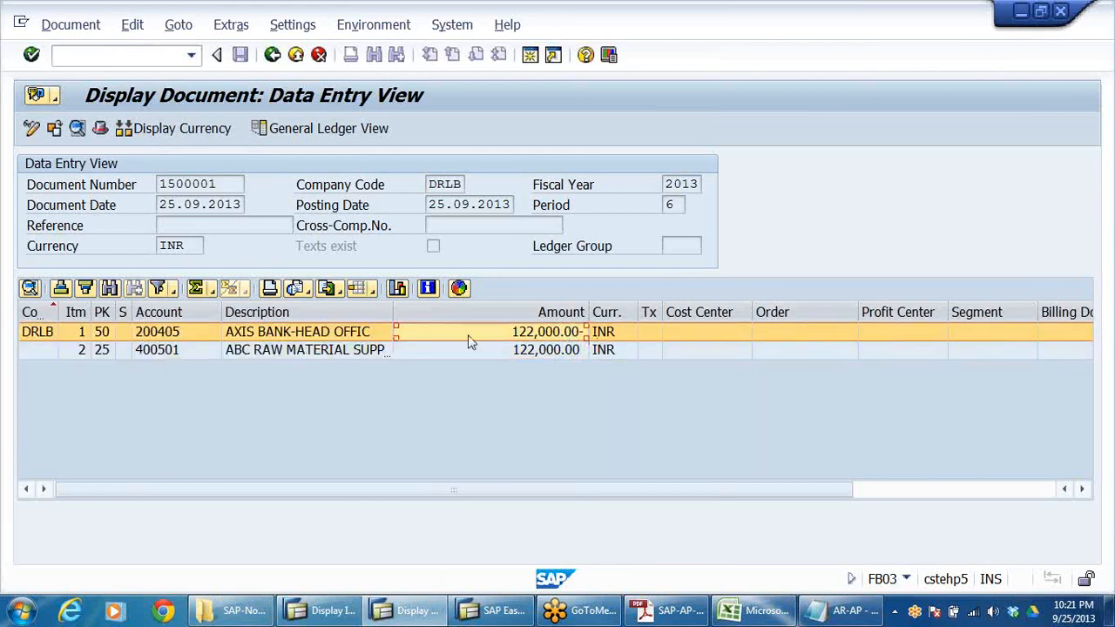
click(317, 352)
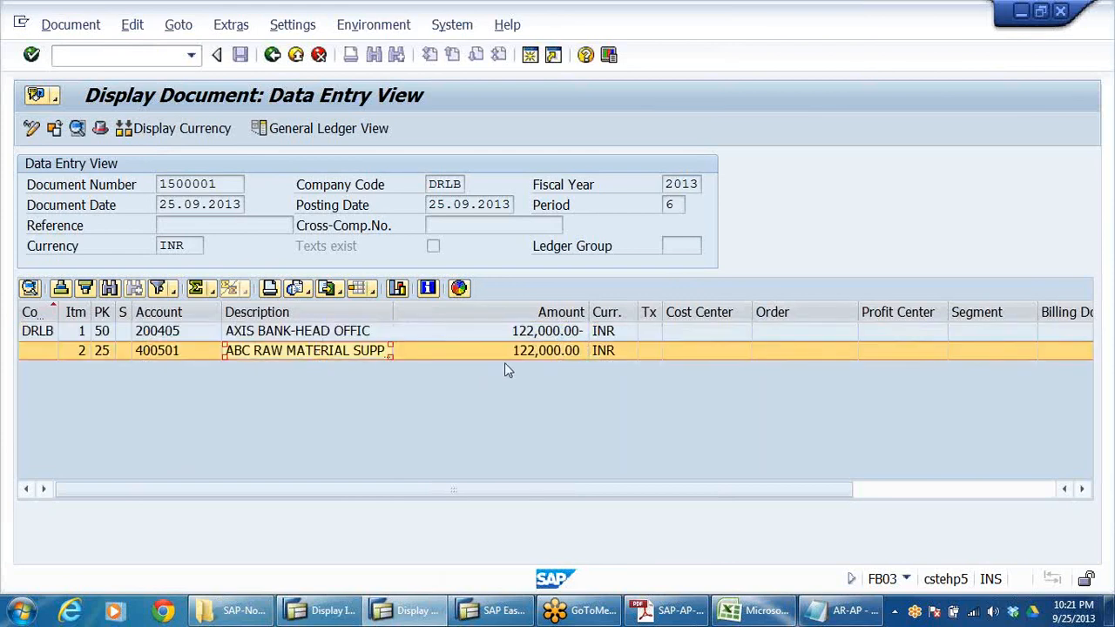
click(537, 352)
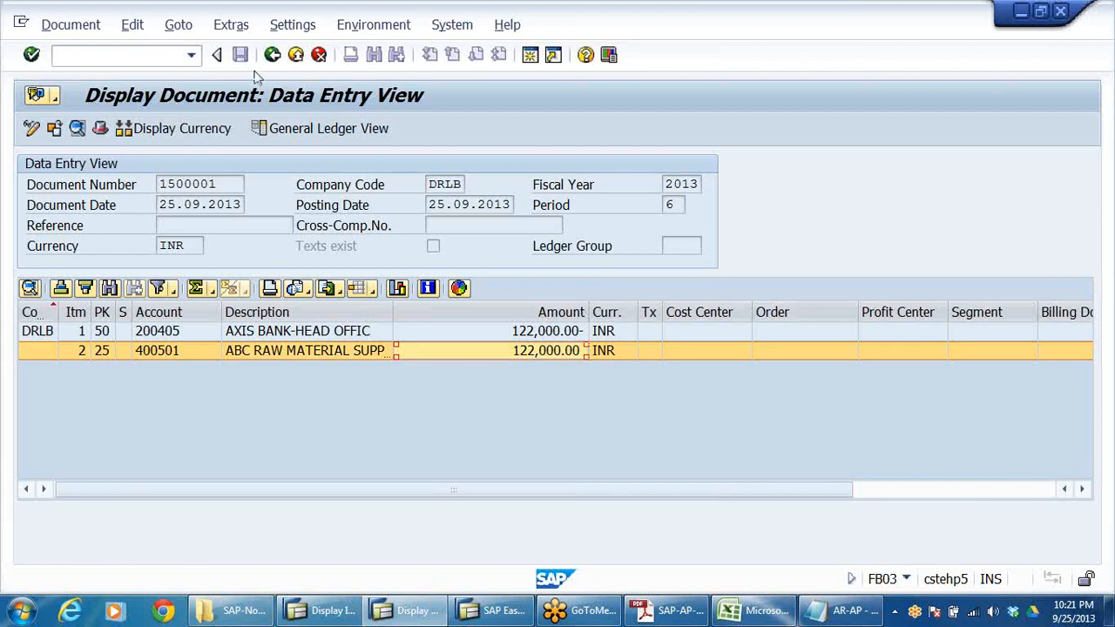
Step: Leave the document display and the outgoing payment entry, and expand the Account folder under Accounts Payable
click(295, 54)
click(295, 55)
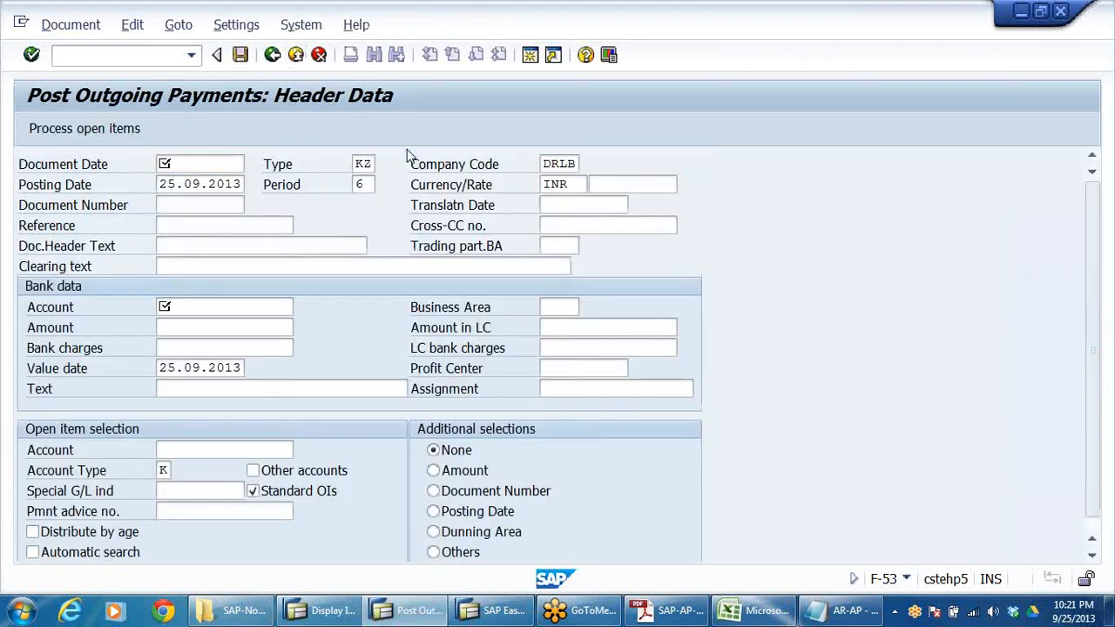
click(351, 399)
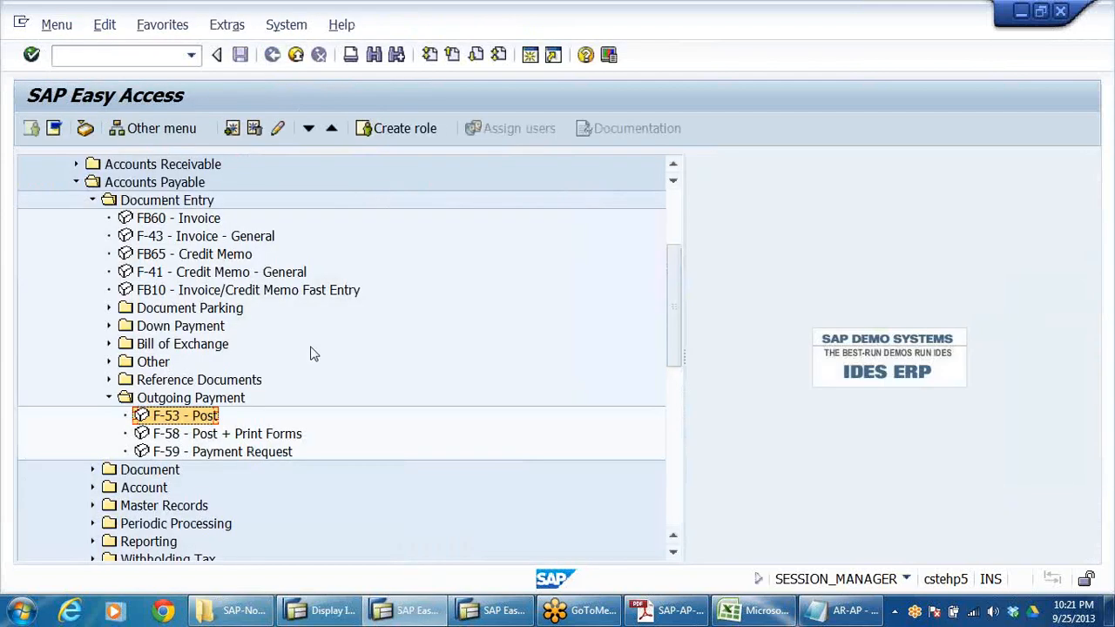
scroll(314, 354, down, 2)
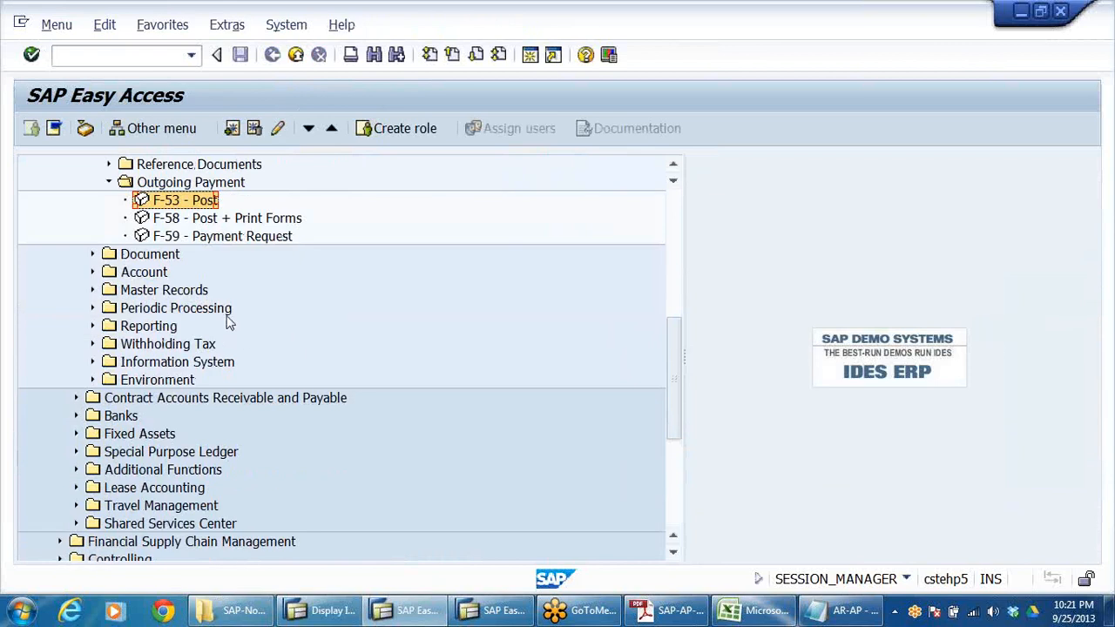
click(139, 272)
double_click(140, 272)
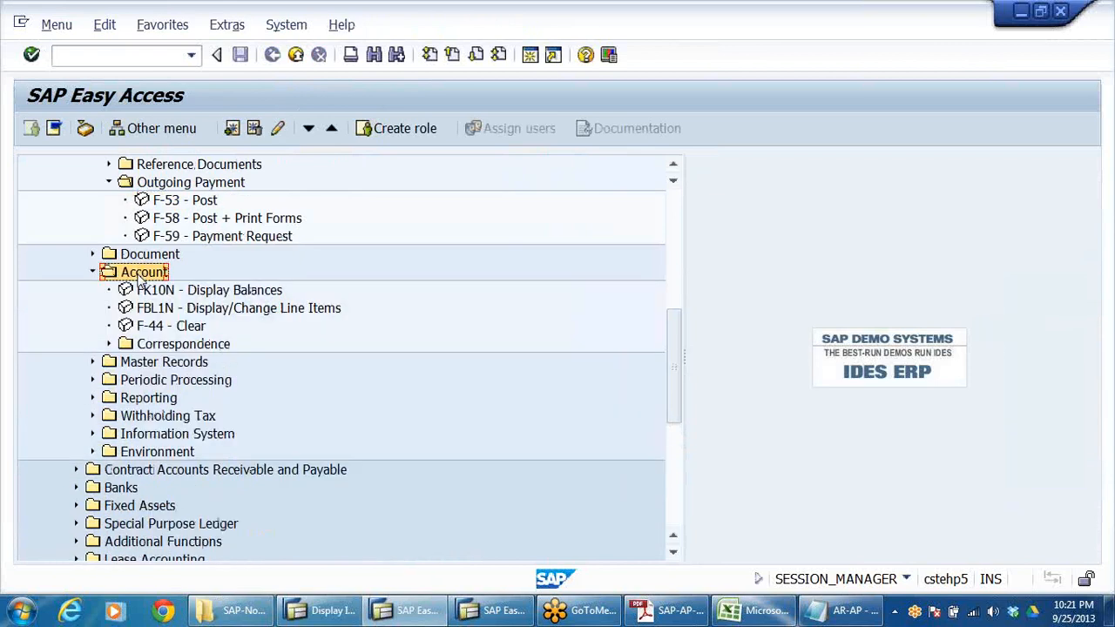
key(Down)
key(Return)
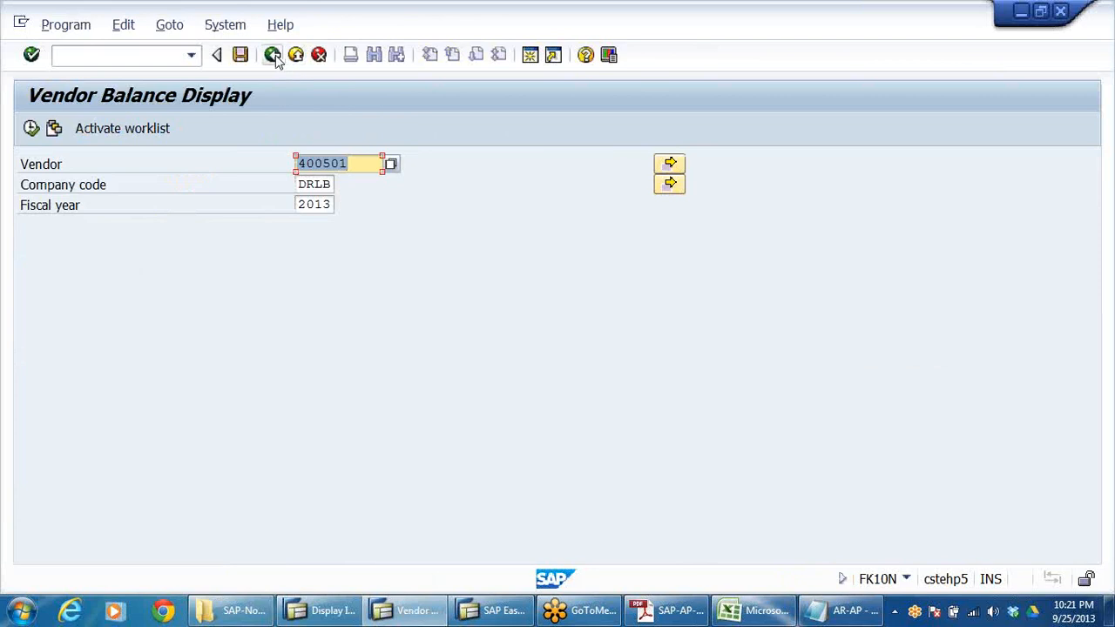
click(273, 55)
Step: Locate the vendor line item report FBL1N and its customer counterpart FBL5N under Accounts Receivable, and collapse the Accounts Receivable folder
click(177, 310)
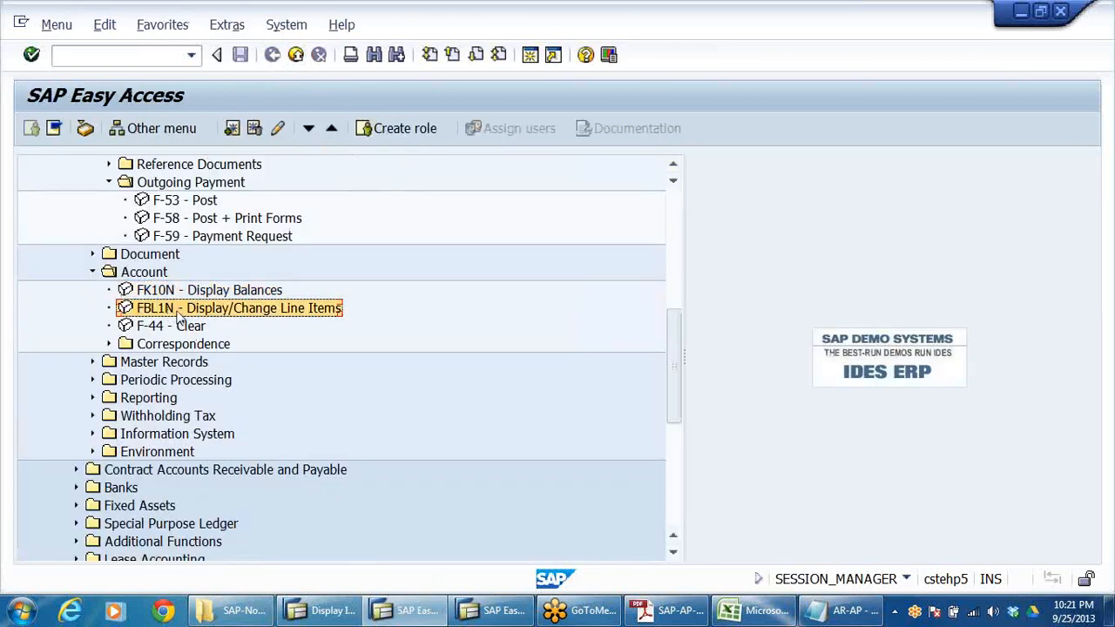
scroll(321, 281, up, 1)
scroll(320, 281, up, 4)
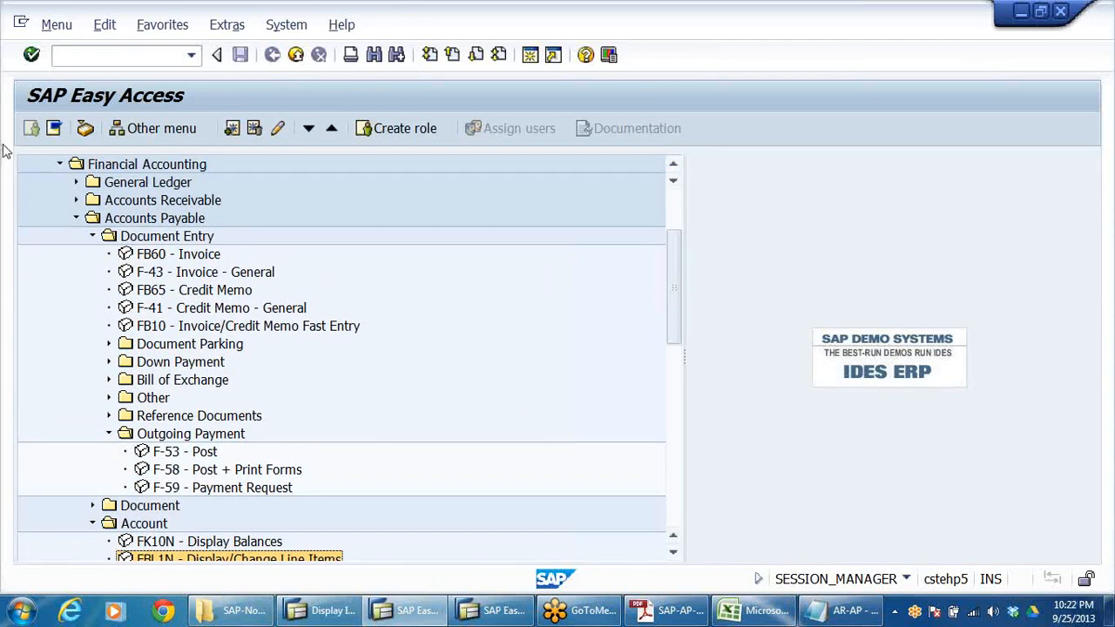
click(76, 201)
click(145, 257)
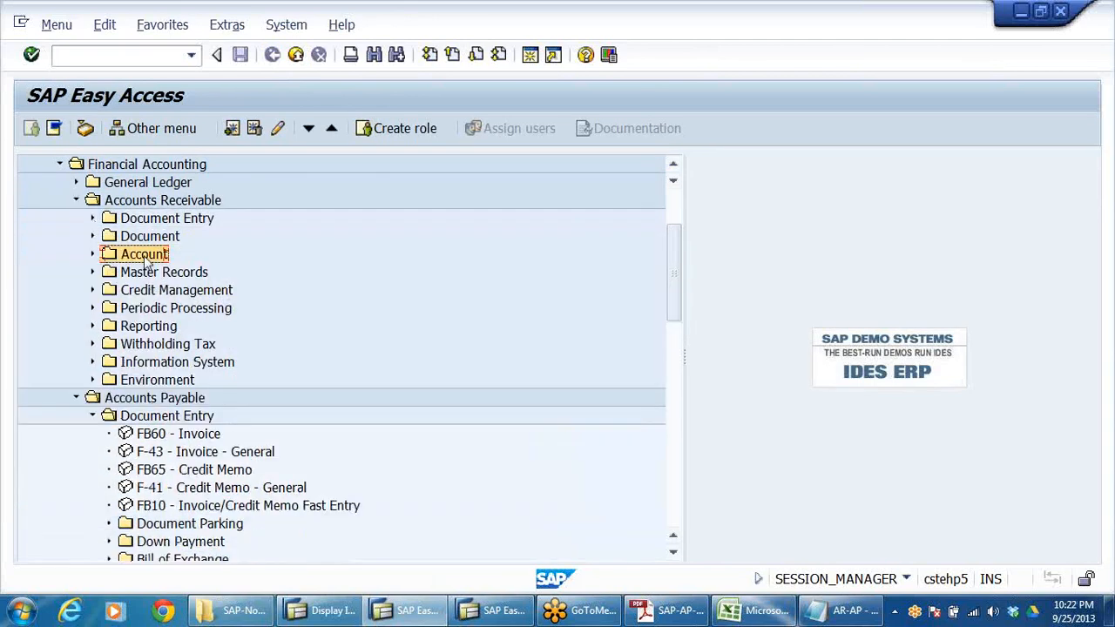
double_click(145, 259)
key(Down)
key(Down)
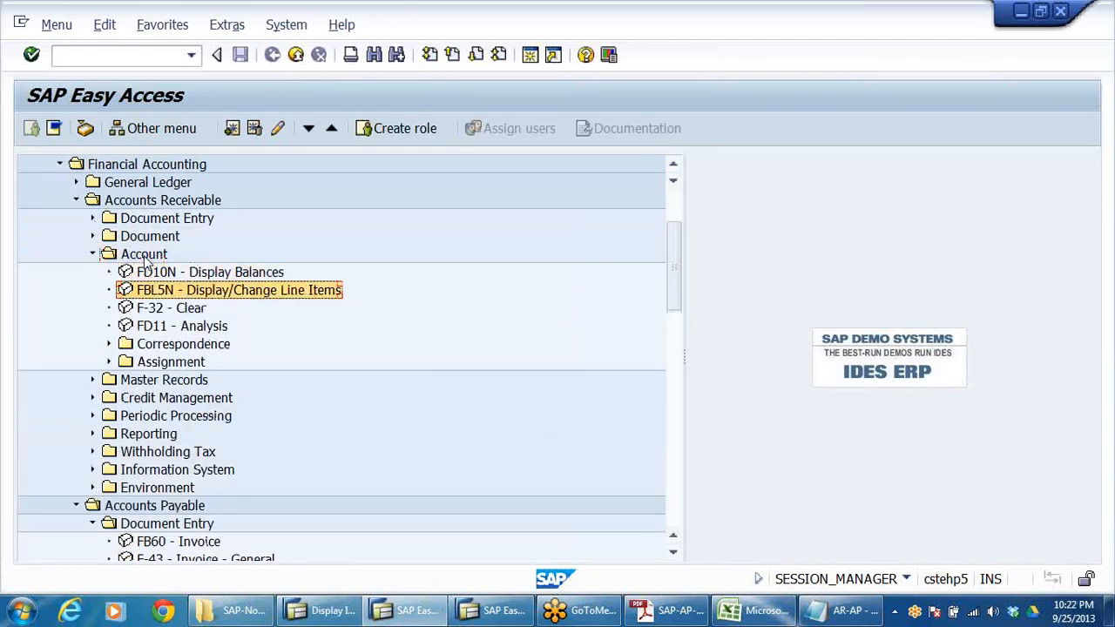
click(92, 254)
click(76, 201)
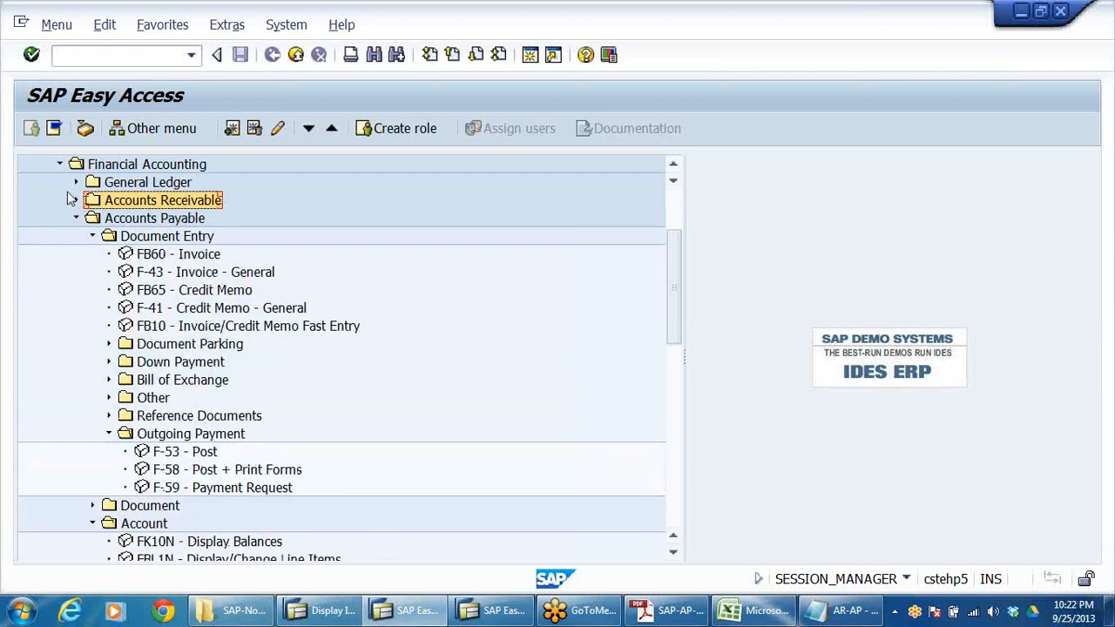
Step: Display the open line items of vendor ABC RAW MATERIAL SUPPLIERS in FBL1N for key date 25.09.2013, and return to the selection
scroll(233, 475, down, 3)
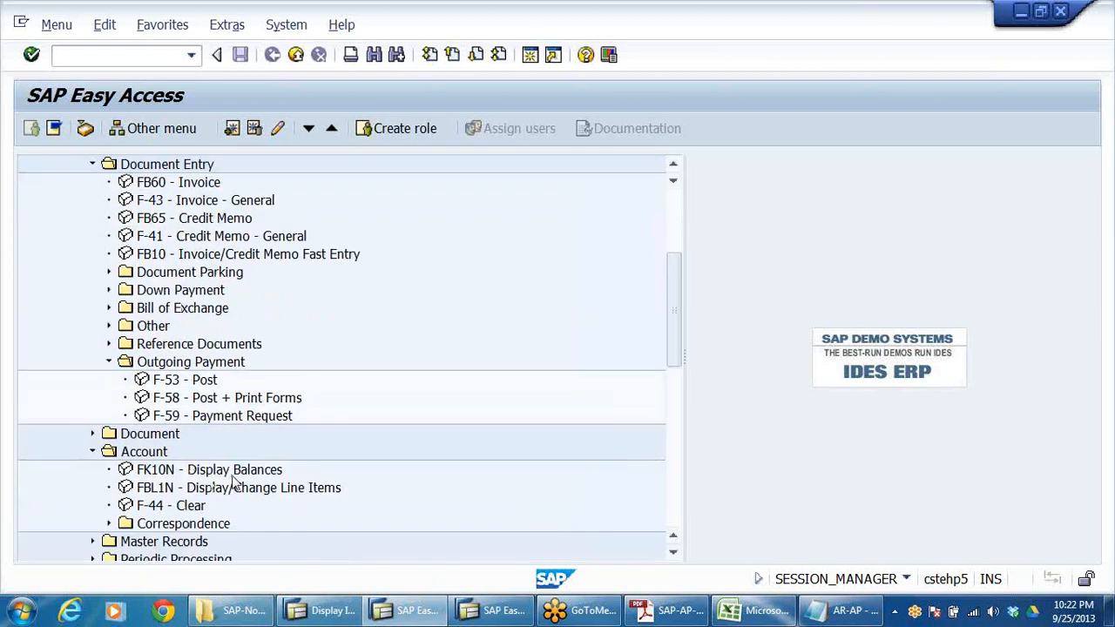
click(155, 380)
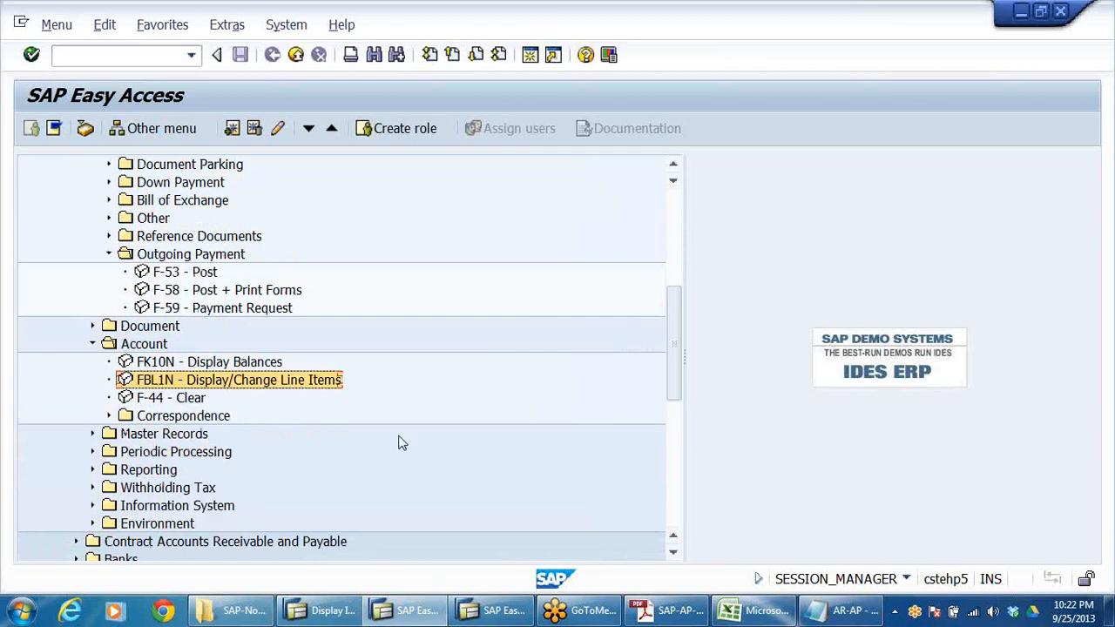
click(173, 362)
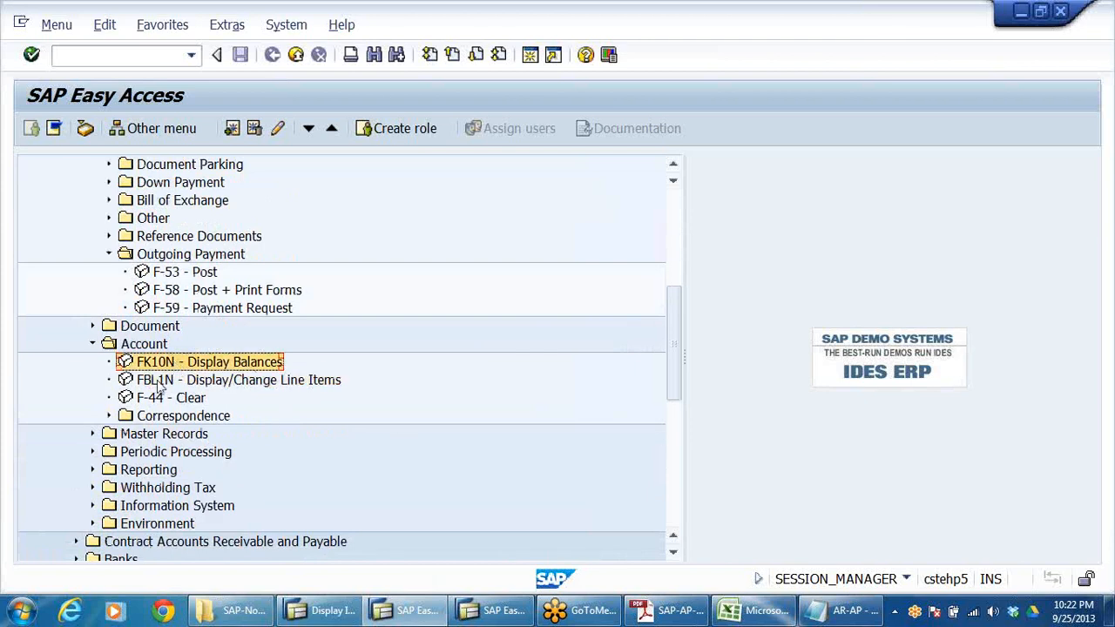
click(162, 384)
double_click(197, 385)
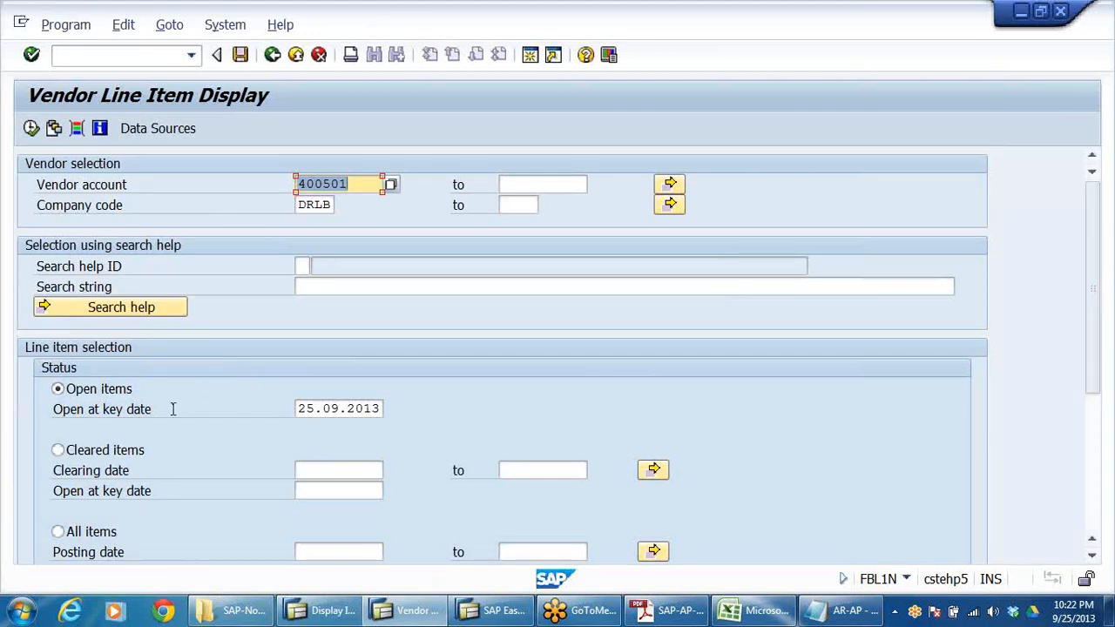
click(344, 415)
click(33, 127)
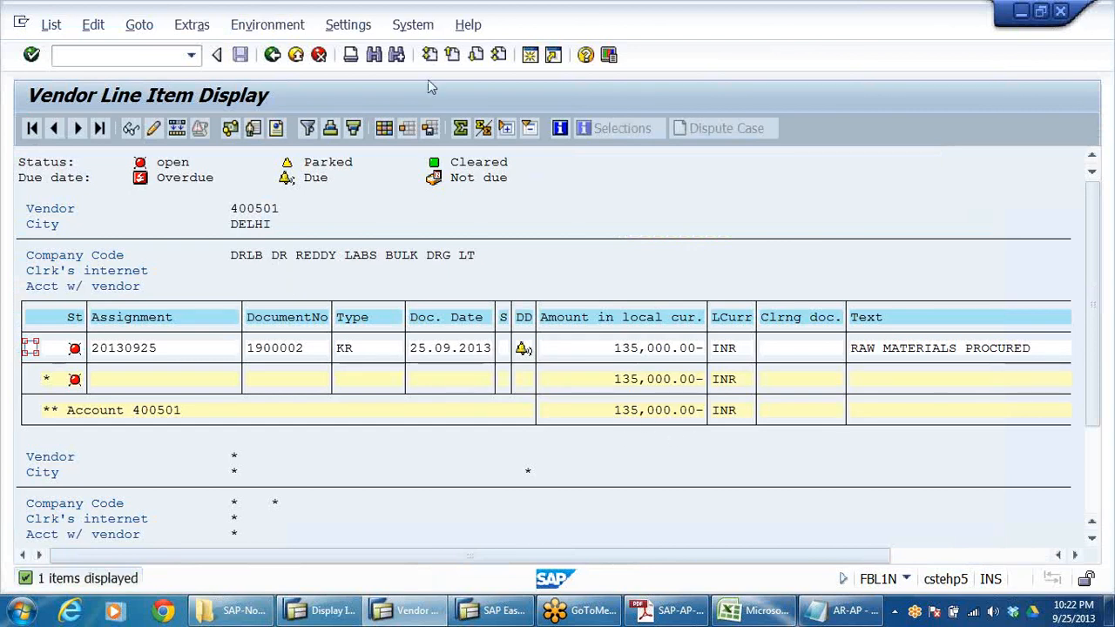
click(278, 55)
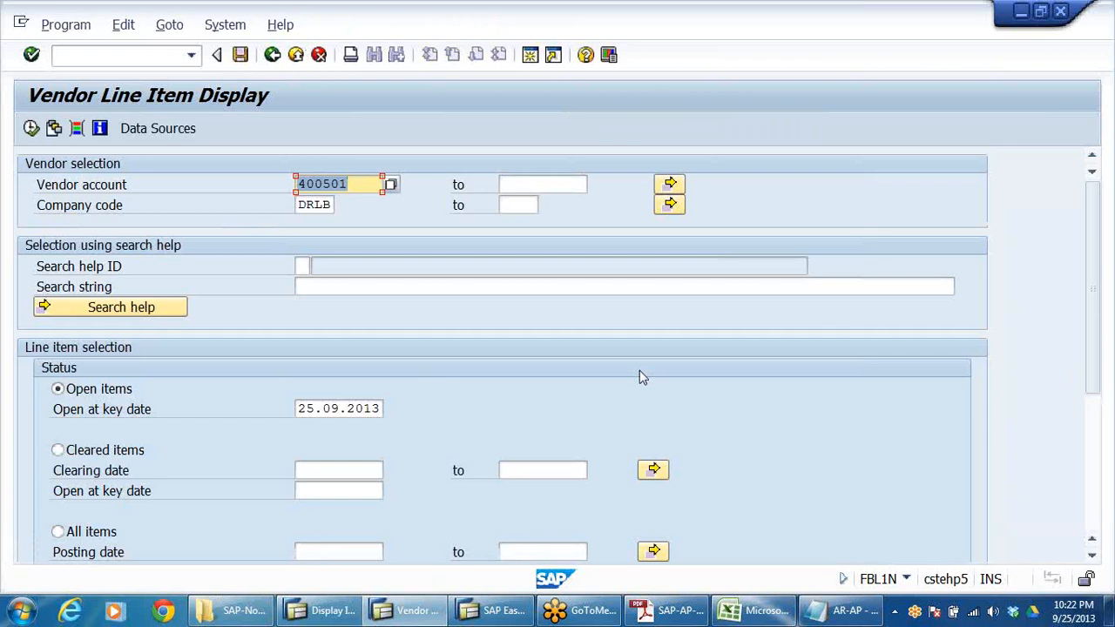
Step: Display all line items of vendor ABC RAW MATERIAL SUPPLIERS in FBL1N, and leave the report for the SAP menu
click(58, 531)
click(31, 128)
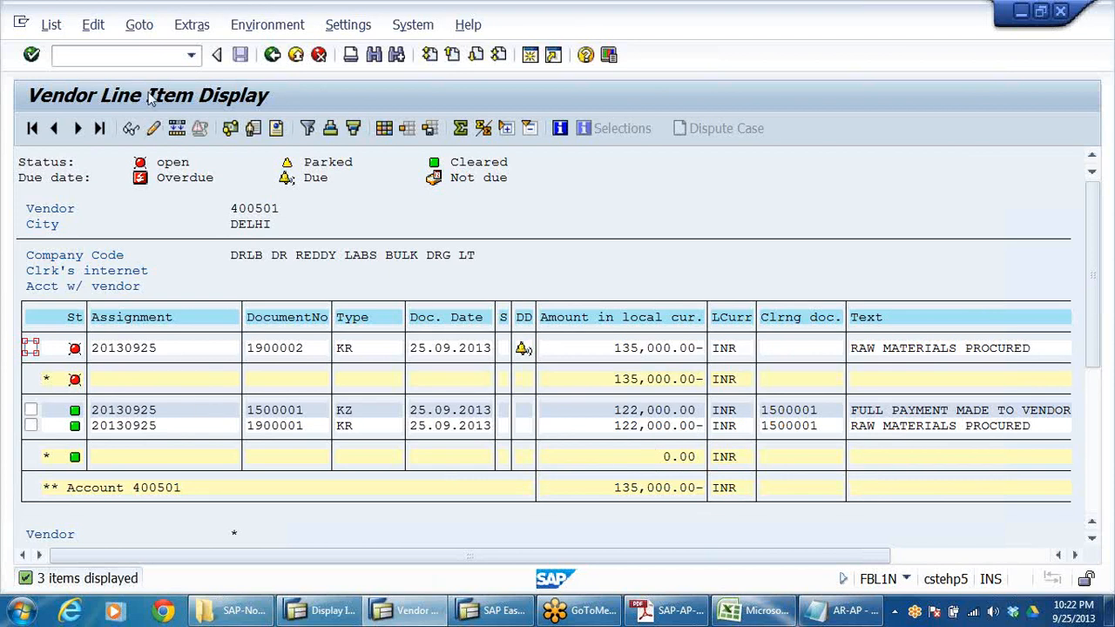
click(295, 55)
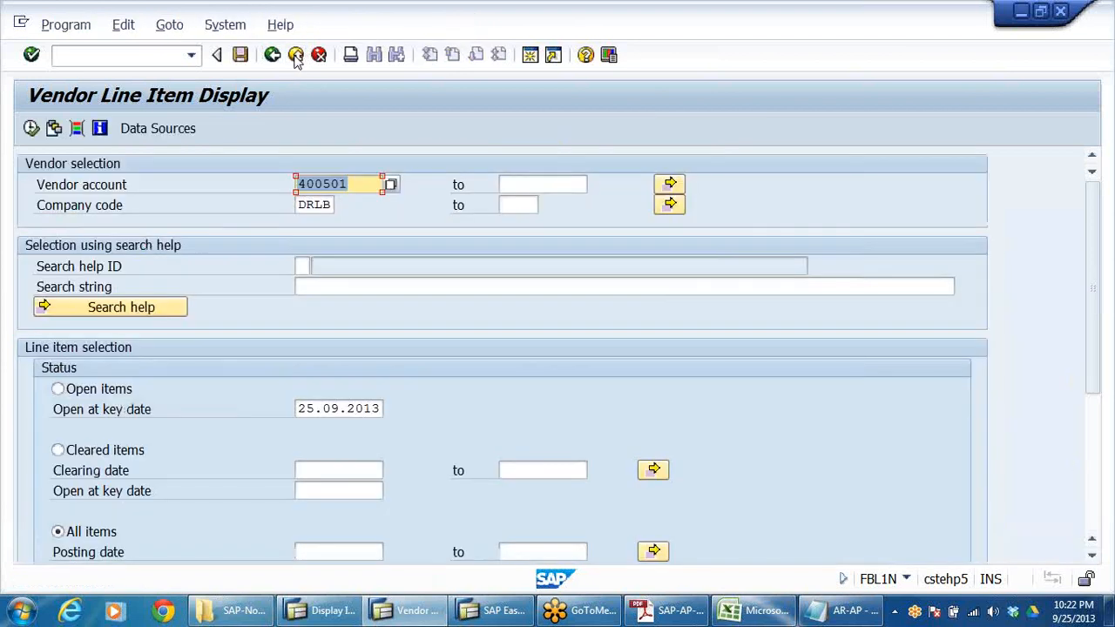
click(296, 55)
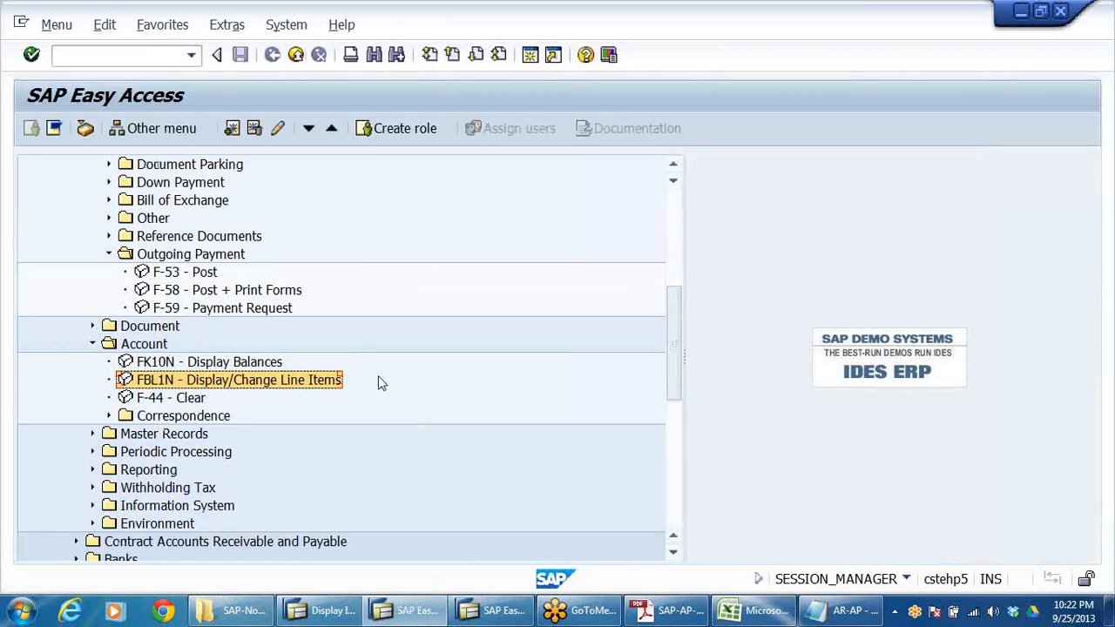
Step: Start an outgoing payment in F-53 with document date 25.09.2013 and clearing text PARTIAL CLEARING
scroll(378, 384, up, 1)
click(179, 308)
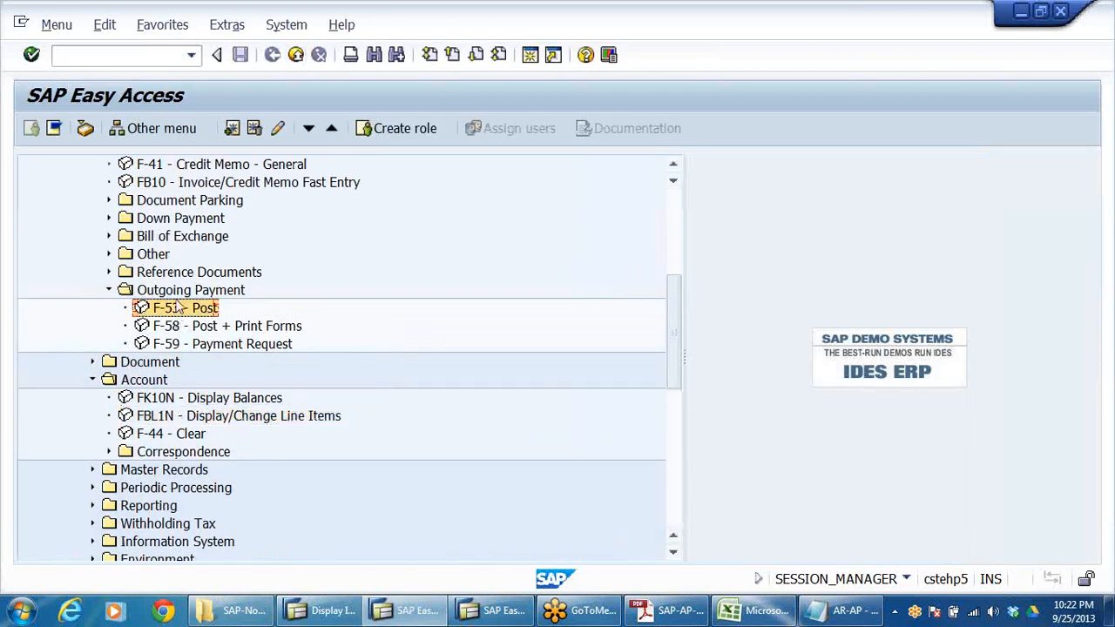
double_click(177, 305)
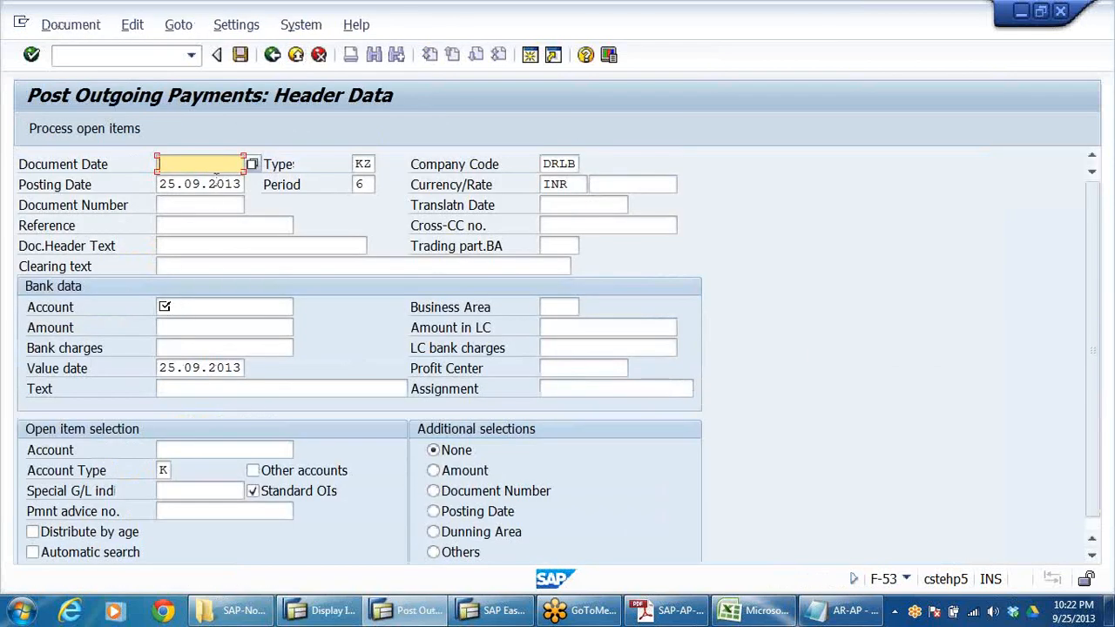
click(218, 163)
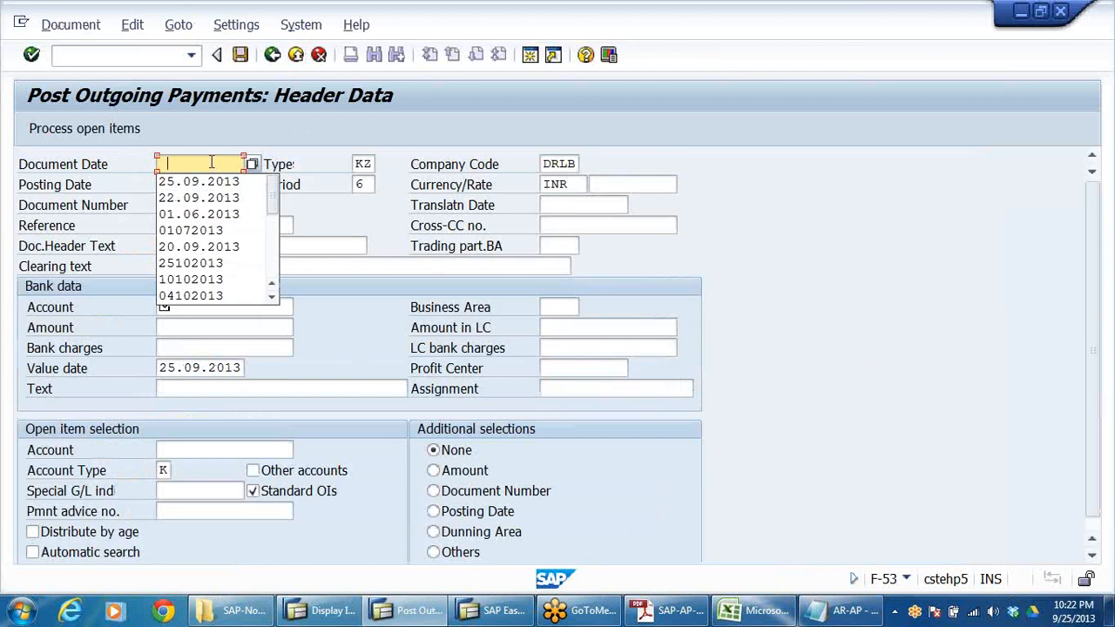
click(205, 182)
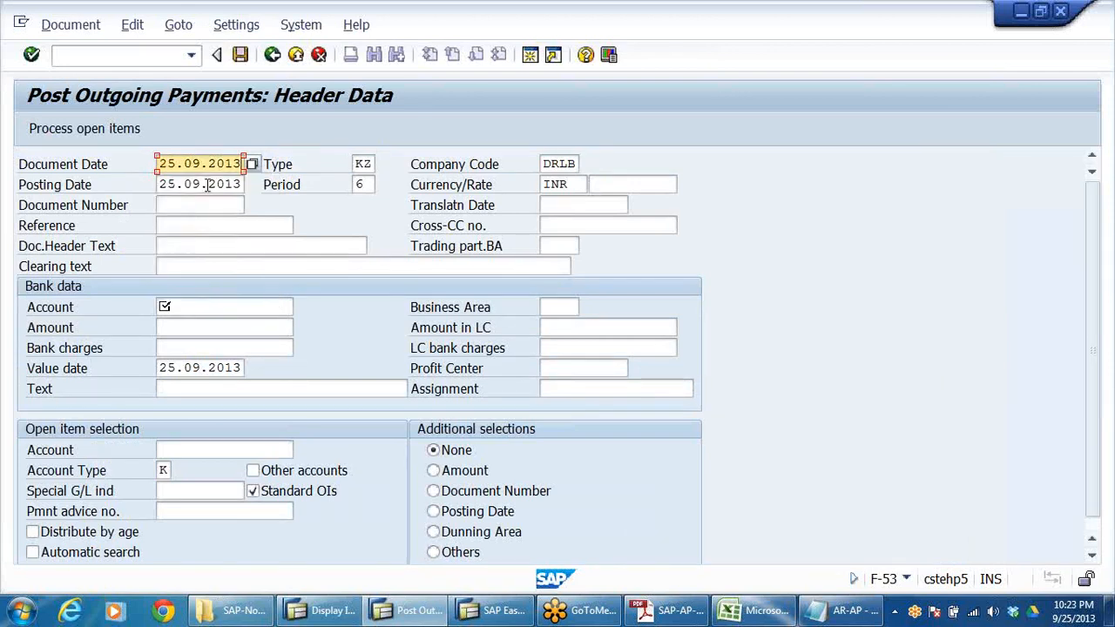
click(182, 269)
text(PA)
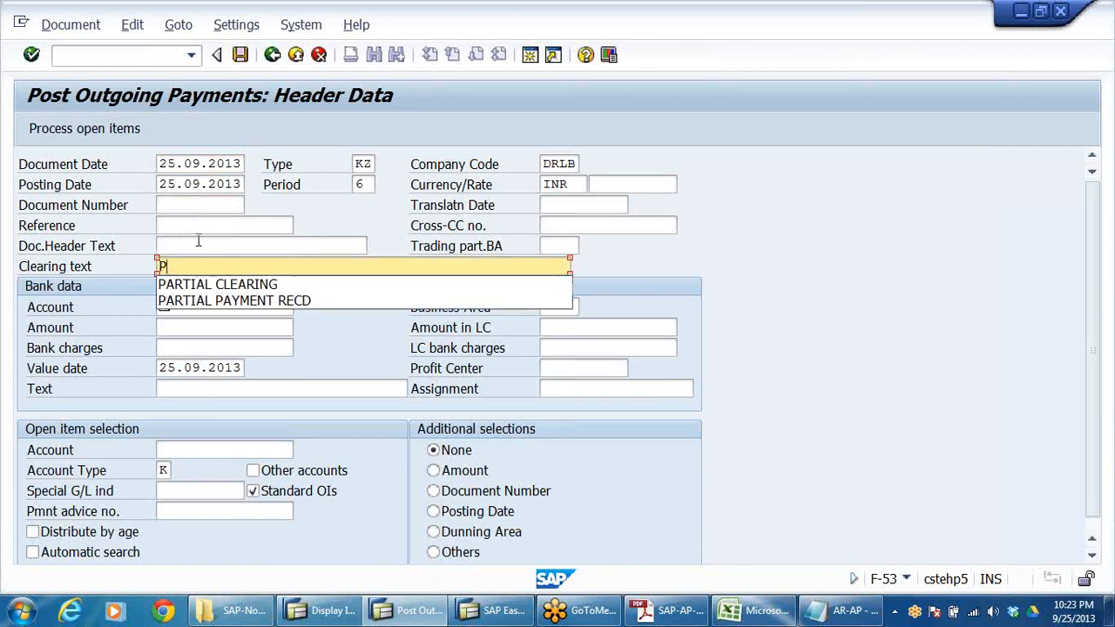
click(235, 286)
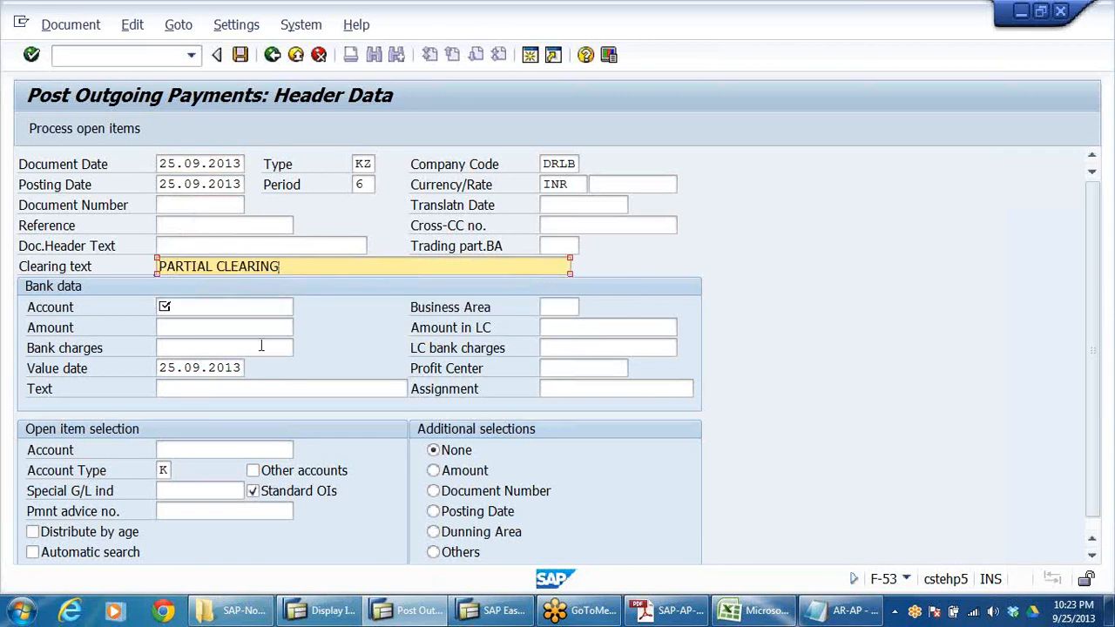
Step: Fill the bank data with the bank G/L account, amount 35000 and text PARTIAL PAYMENT TO VENDOR
click(214, 307)
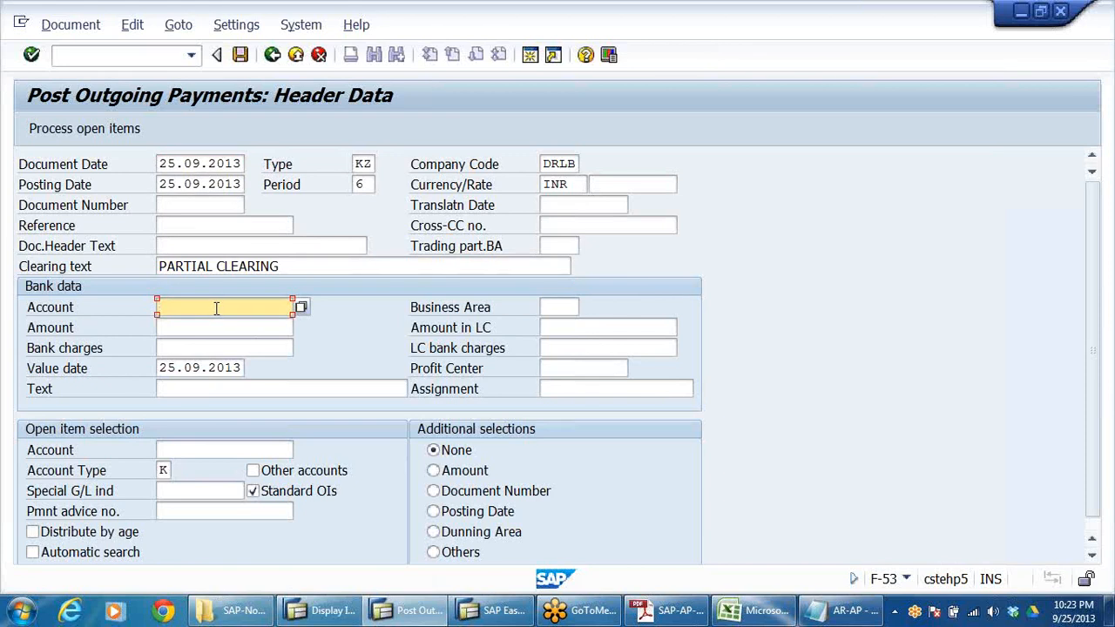
text(35000)
double_click(215, 309)
key(Delete)
click(270, 329)
text(35000)
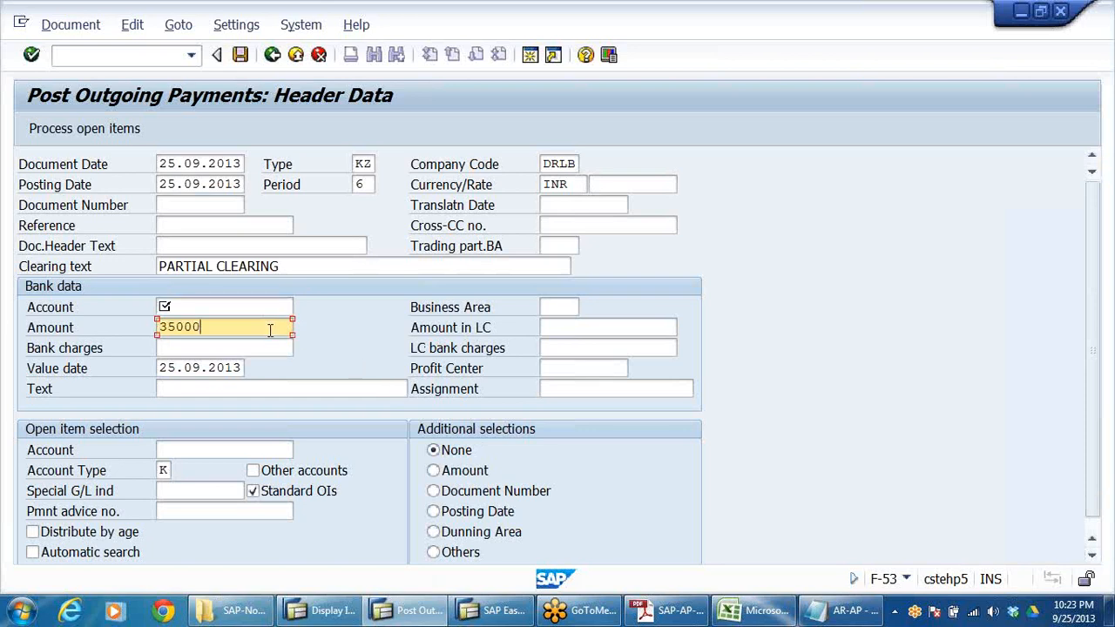
click(229, 305)
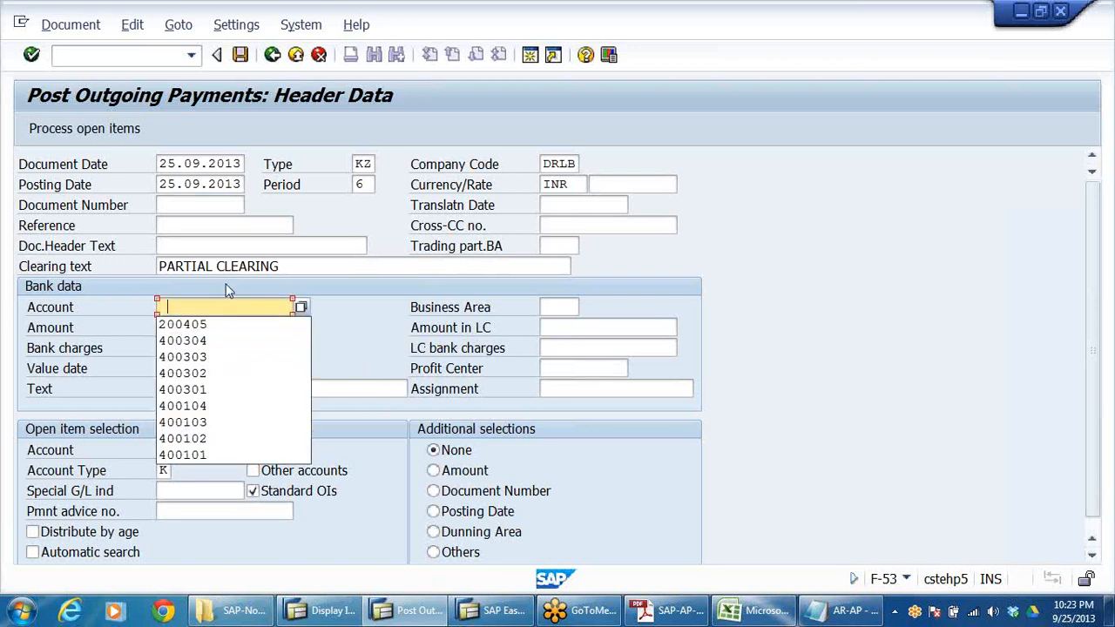
click(202, 324)
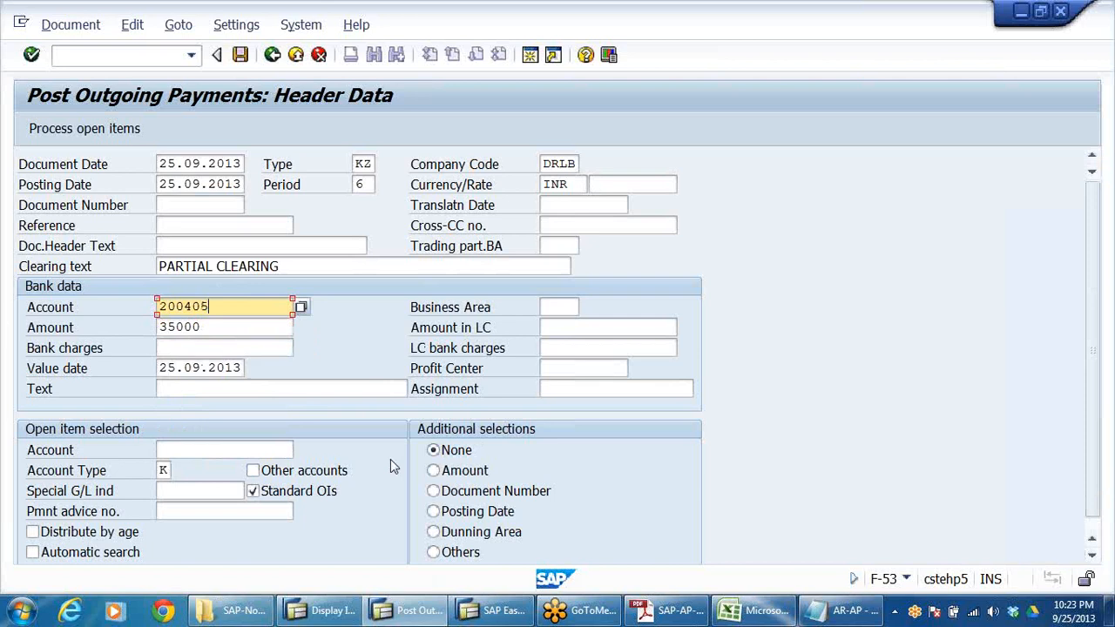
click(171, 393)
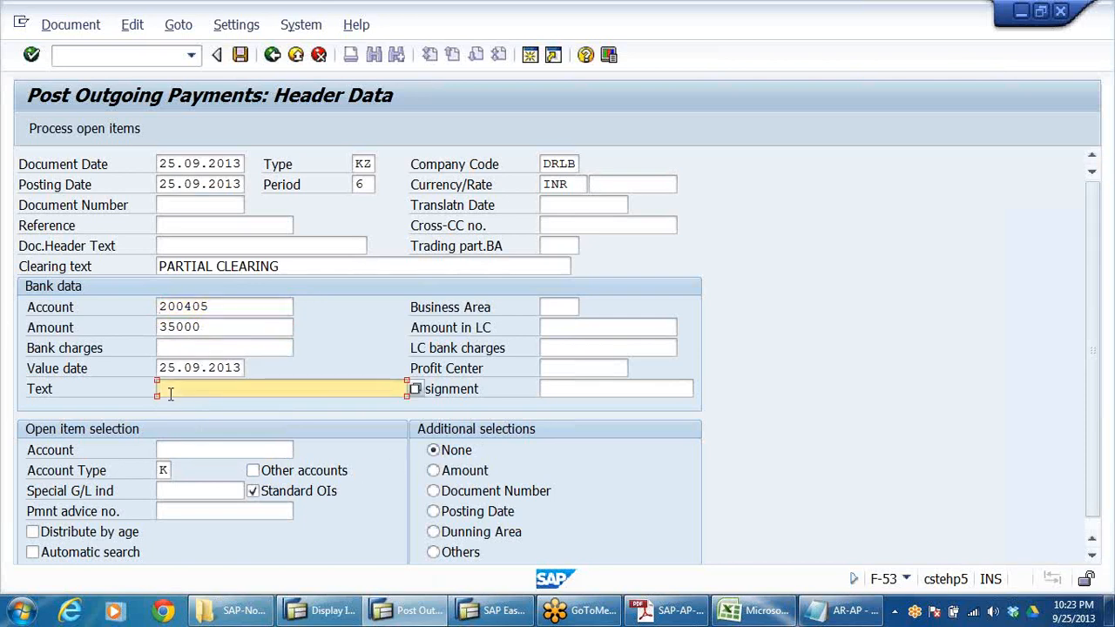
text(P)
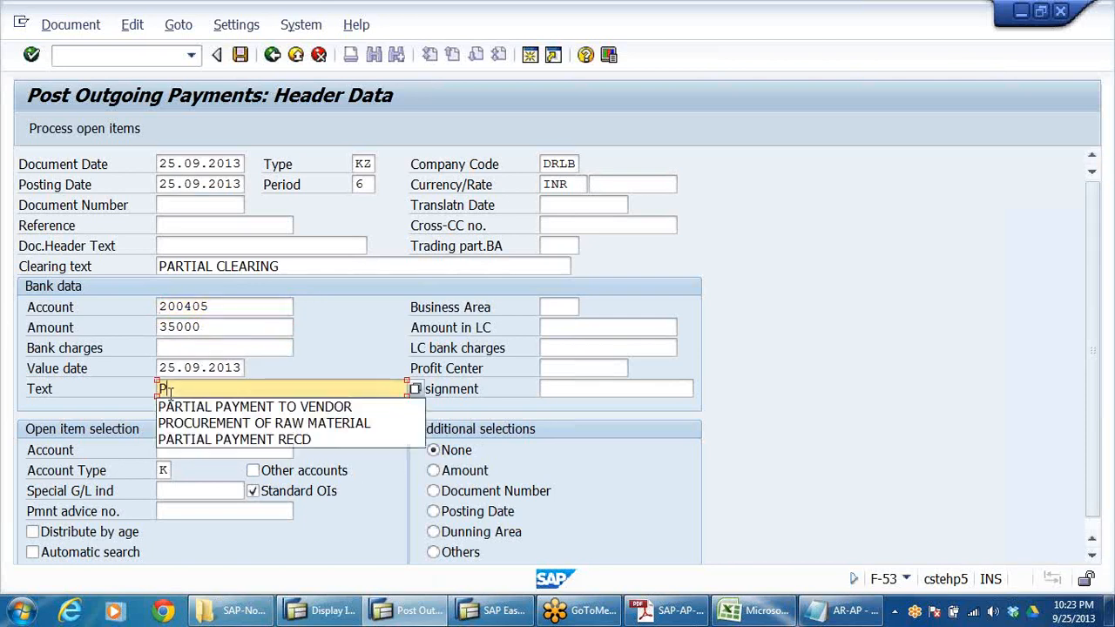
click(309, 408)
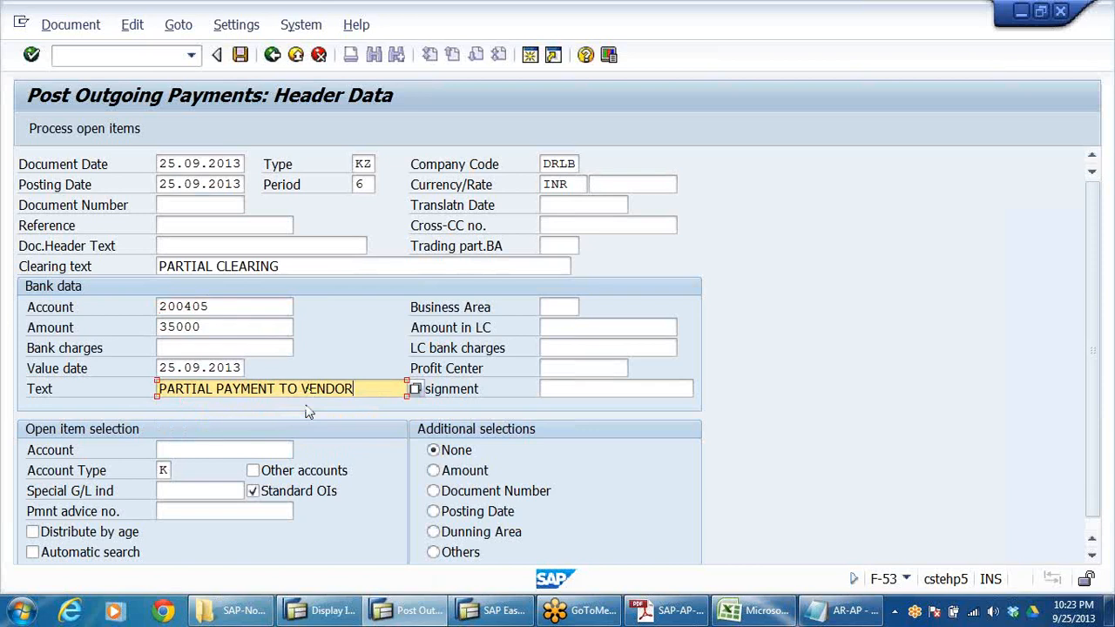
Step: Process the open items of vendor ABC RAW MATERIAL SUPPLIERS and try to post the payment against the full invoice amount
click(235, 450)
click(247, 453)
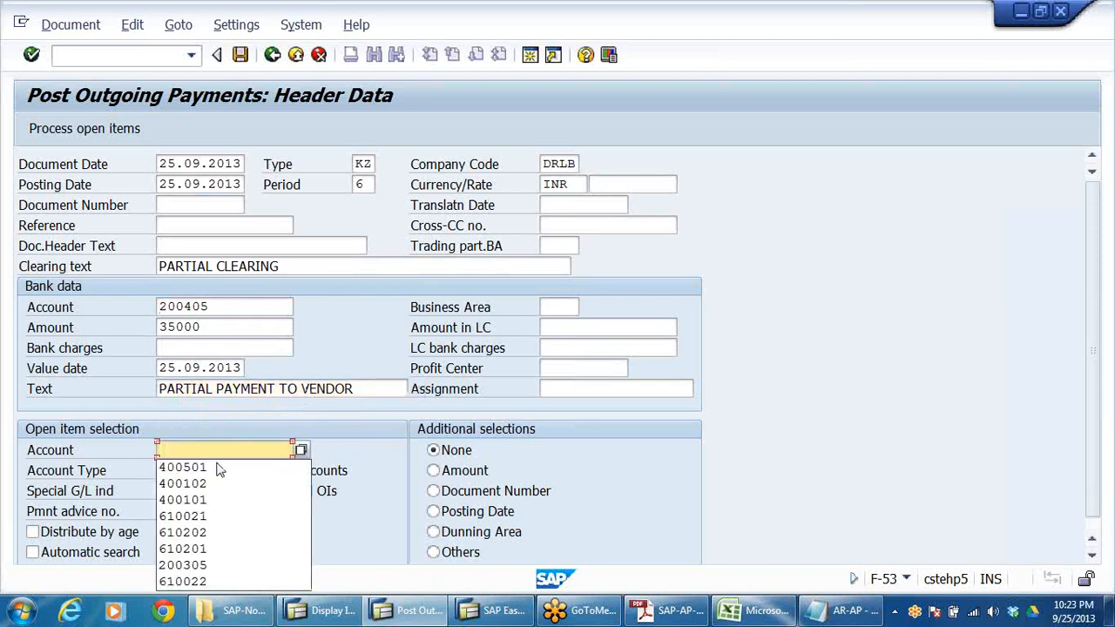
click(219, 466)
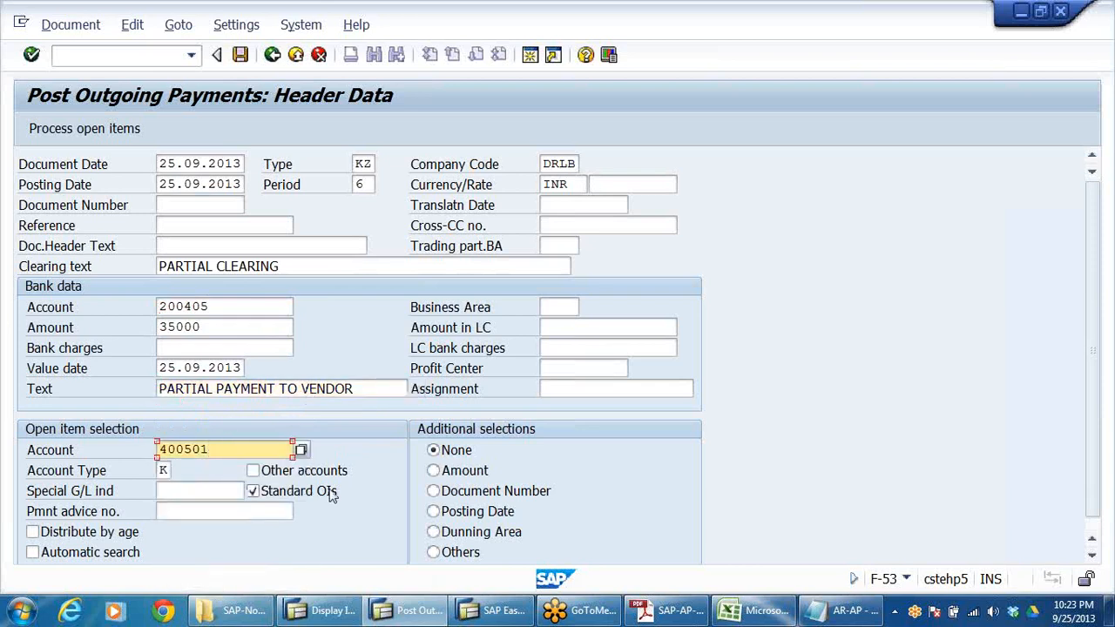
key(Return)
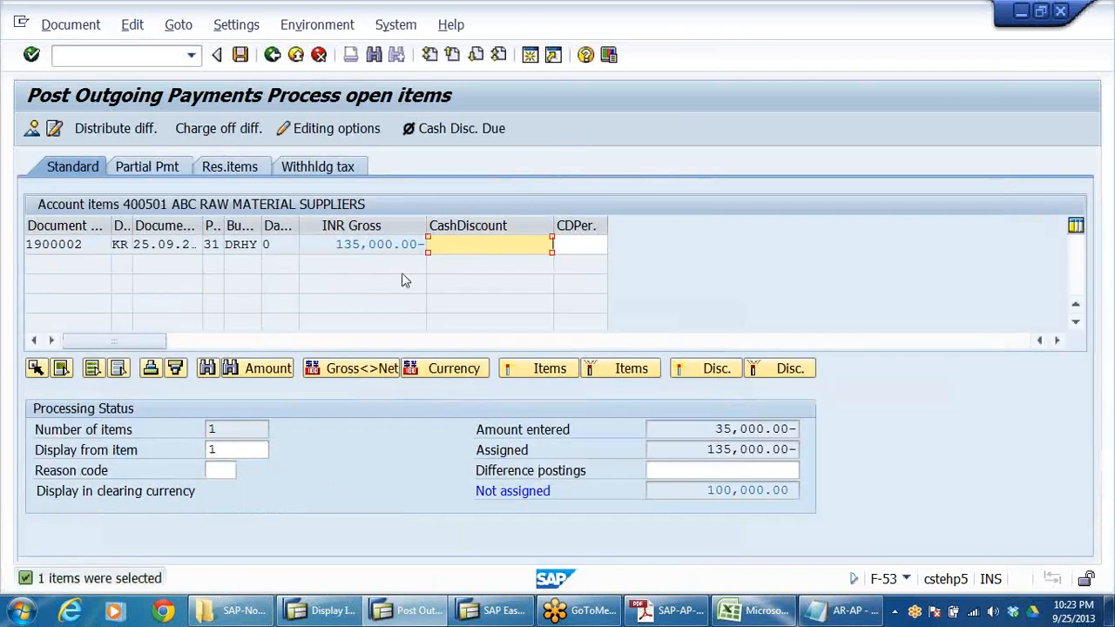
click(387, 245)
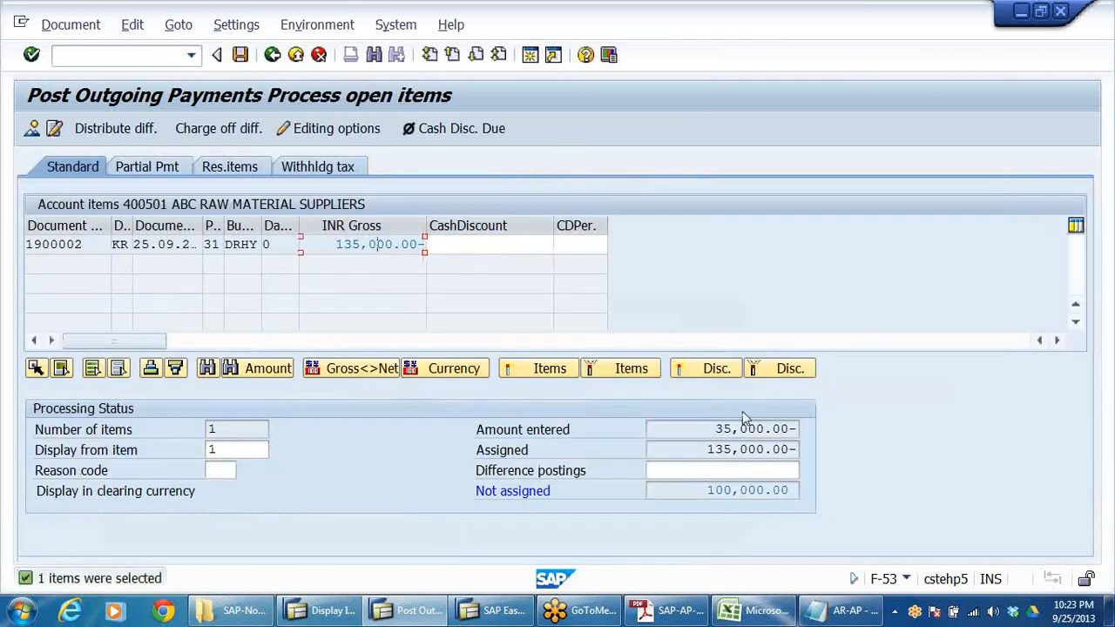
click(243, 57)
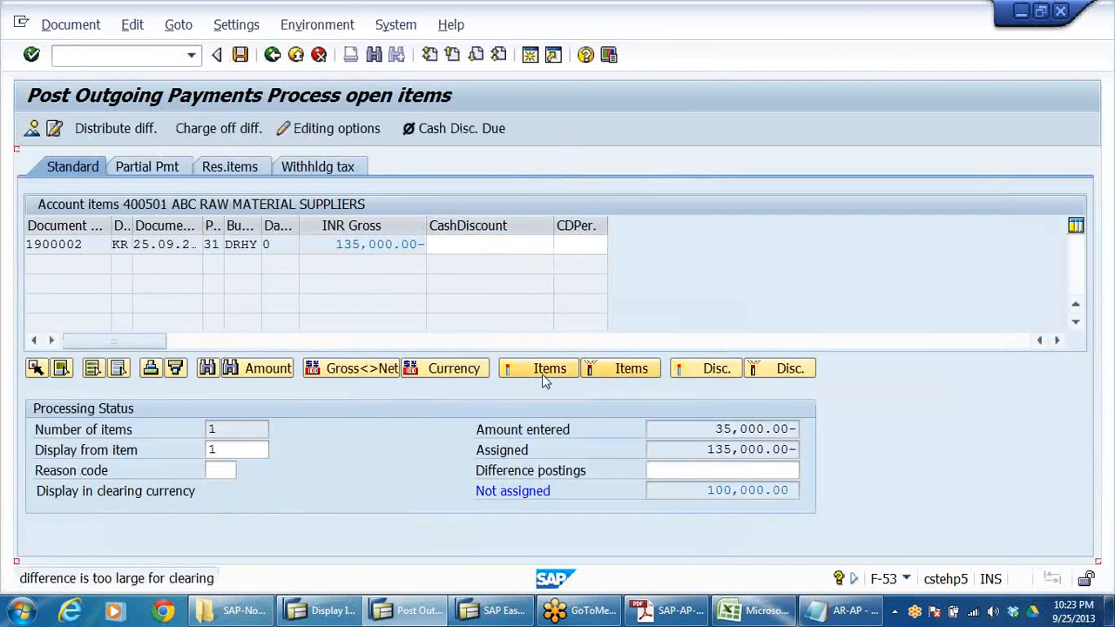
Step: Assign a partial payment of 35,000.00 to the vendor's open invoice and post the document
click(160, 170)
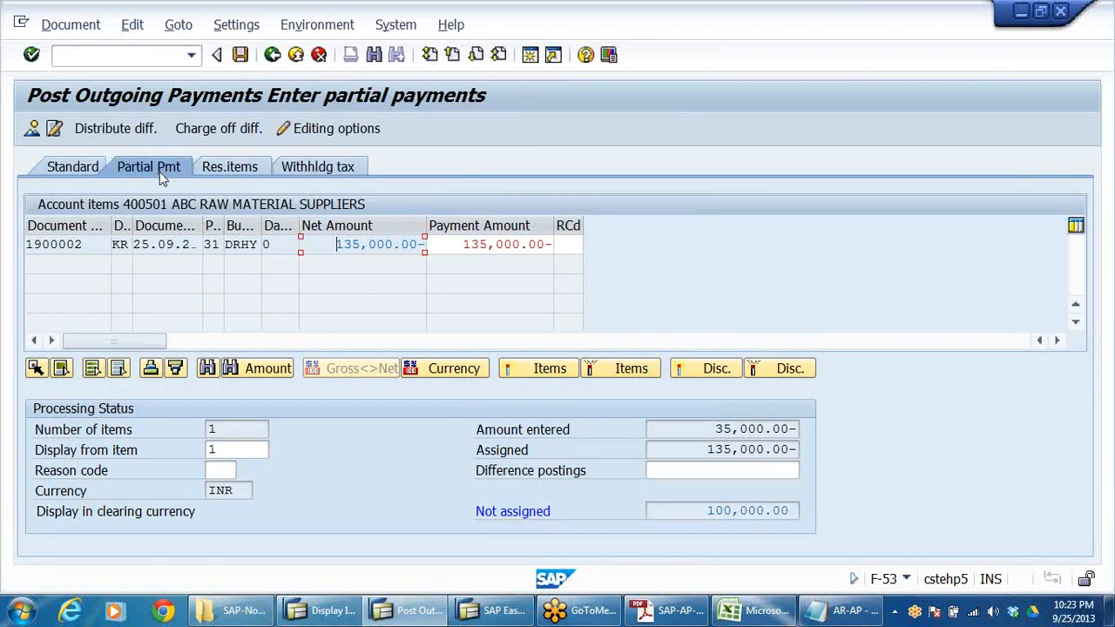
click(492, 245)
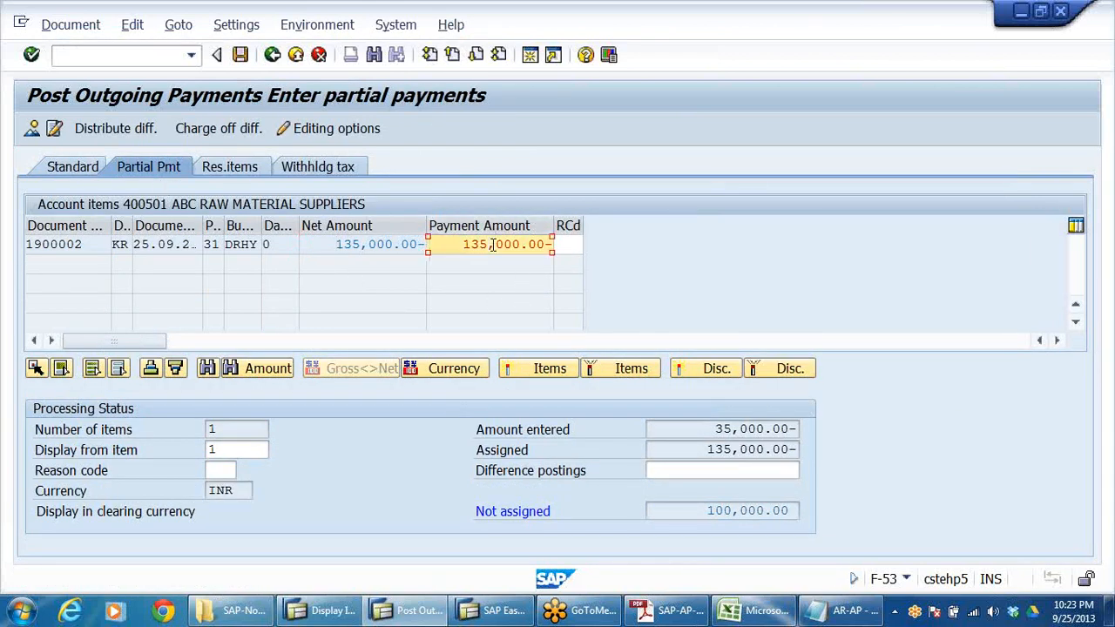
double_click(491, 244)
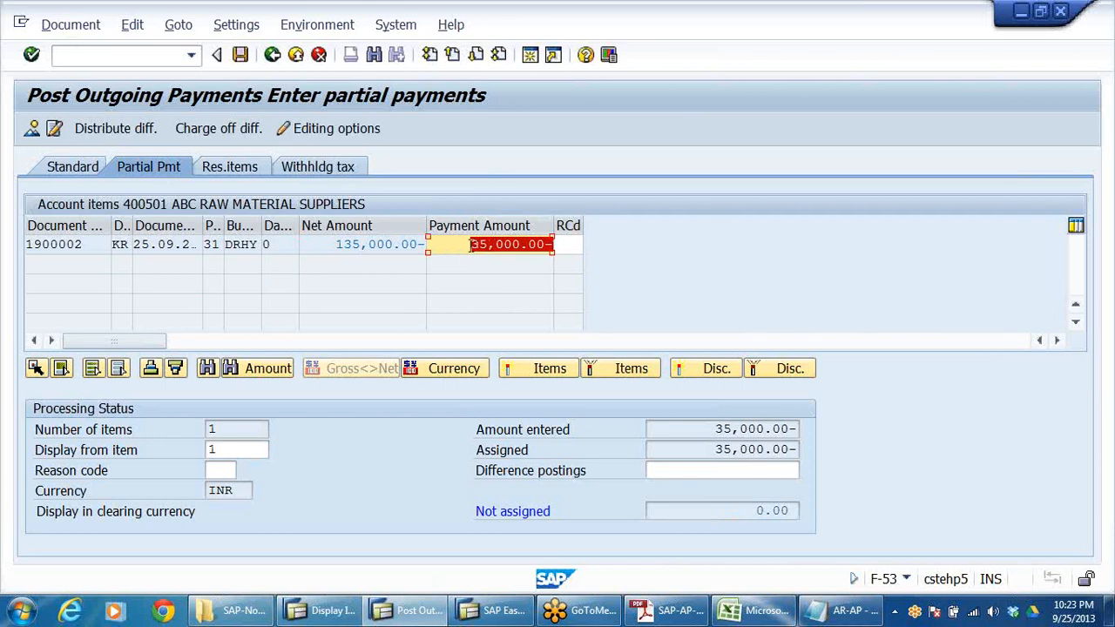
drag(715, 431, 942, 446)
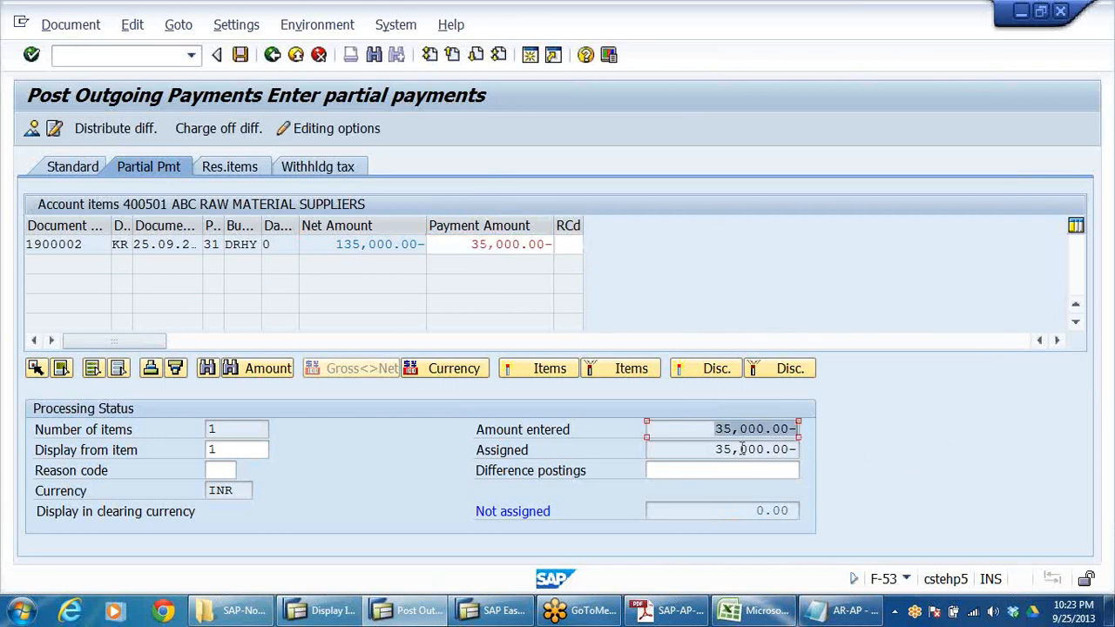
click(238, 55)
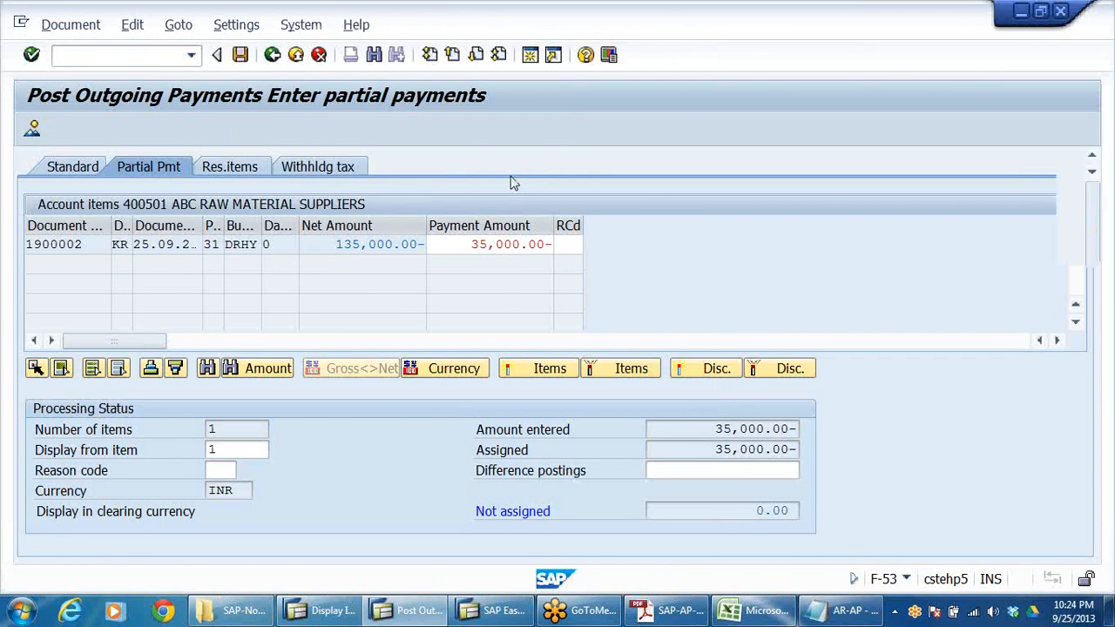
Step: Enter a second outgoing payment dated 25.09.2013 with the bank G/L account, amount 100000 and text PARTIAL PAYMENT TO VENDOR
click(194, 164)
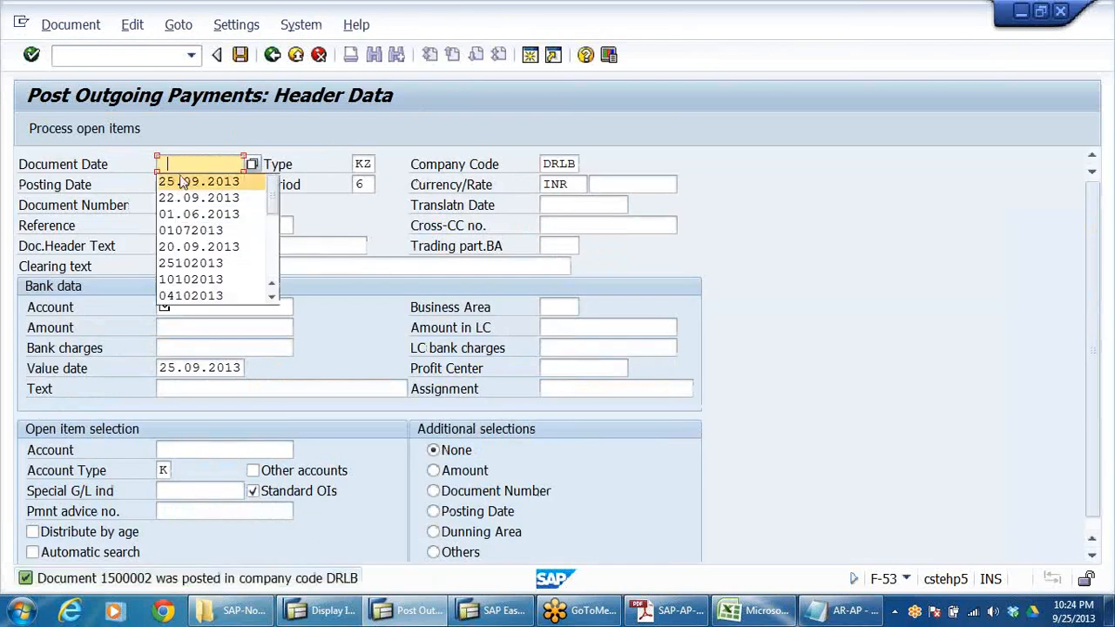
click(199, 180)
click(192, 308)
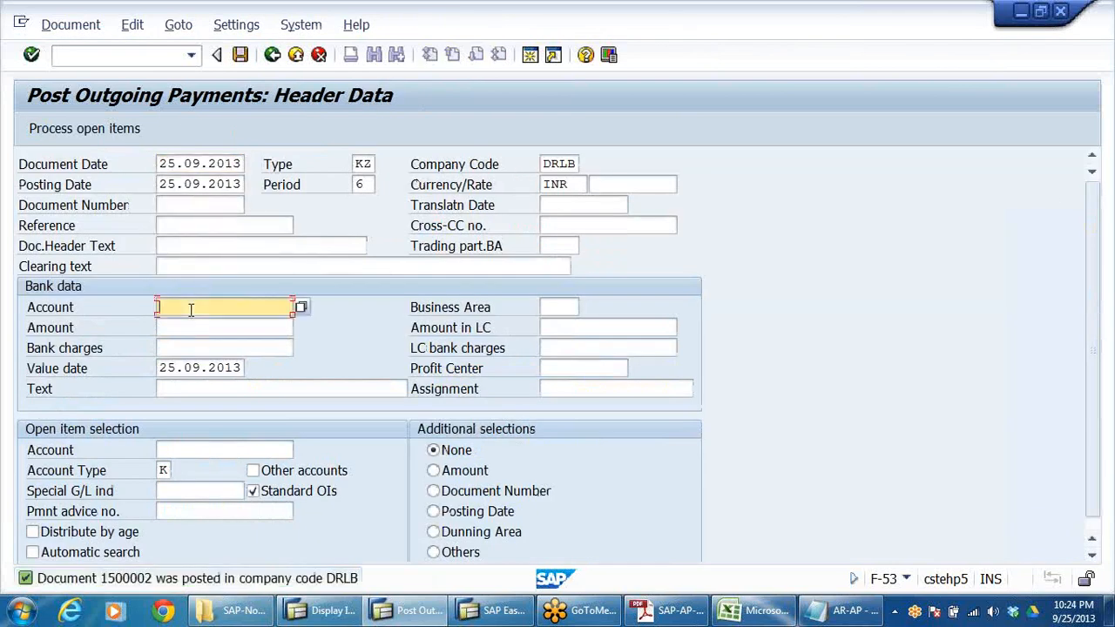
click(190, 324)
click(191, 326)
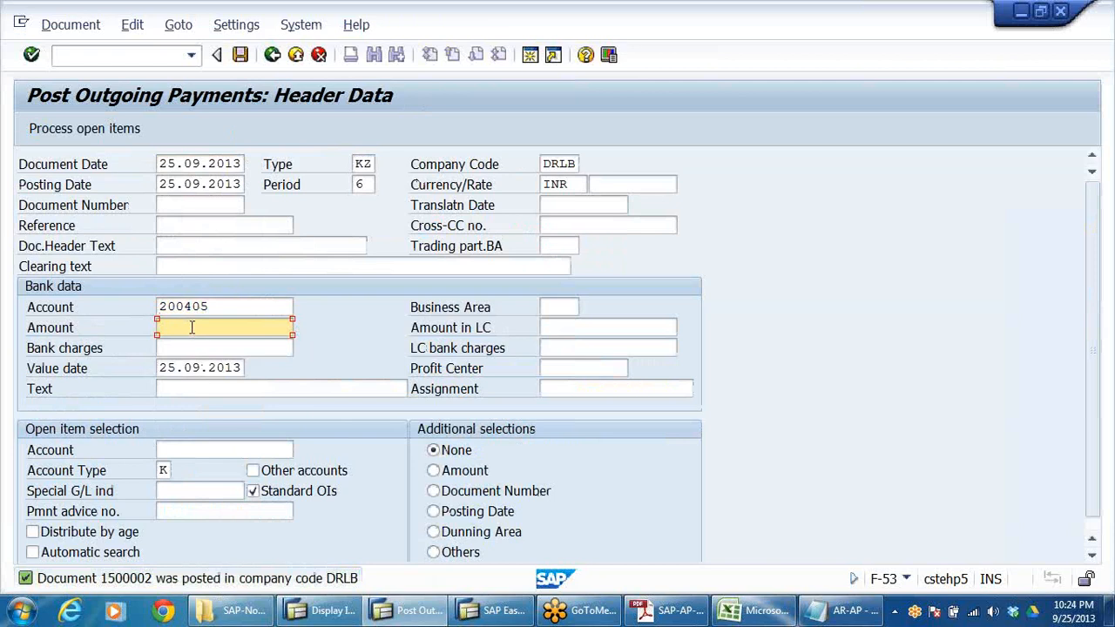
text(1)
click(183, 394)
click(174, 393)
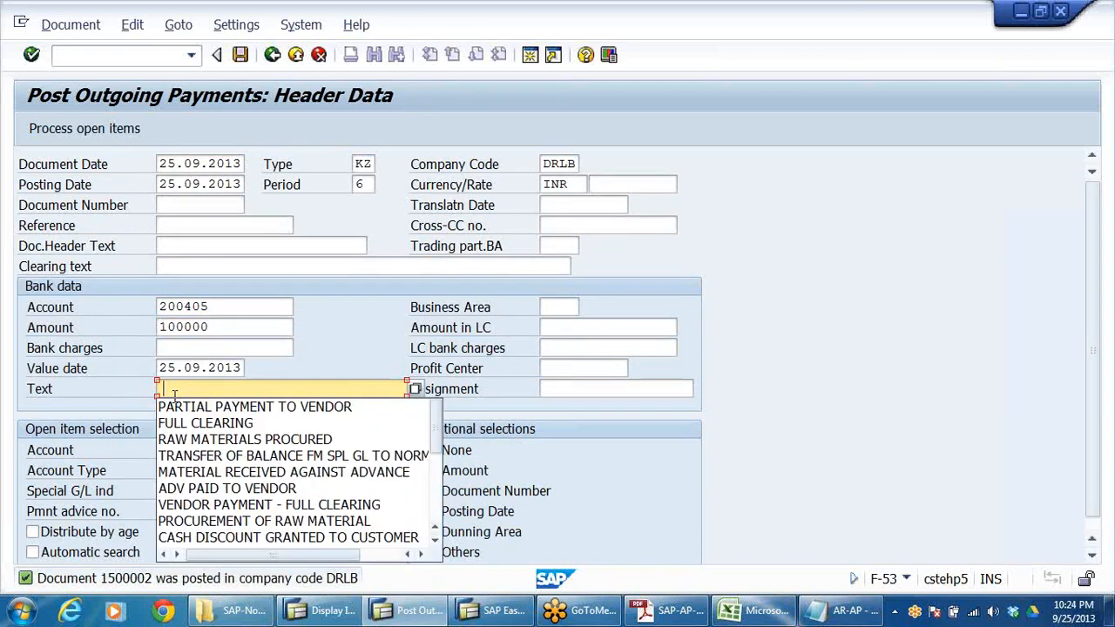
click(182, 409)
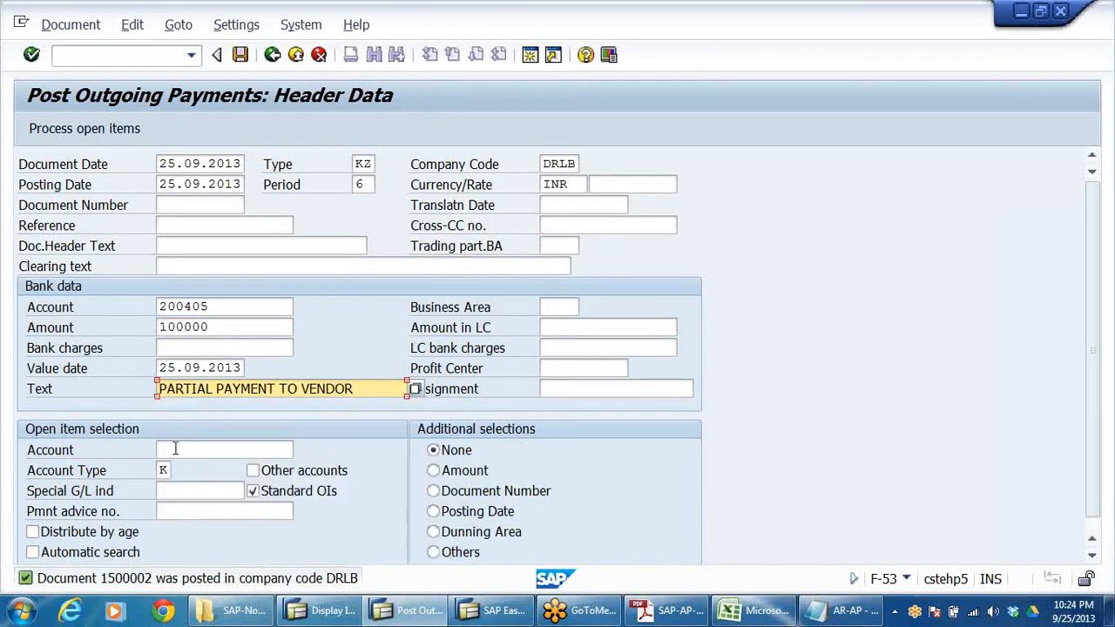
Step: Process the open items of vendor ABC RAW MATERIAL SUPPLIERS, check the invoice and partial payment against the entered amount, and post the clearing payment
click(181, 450)
click(183, 470)
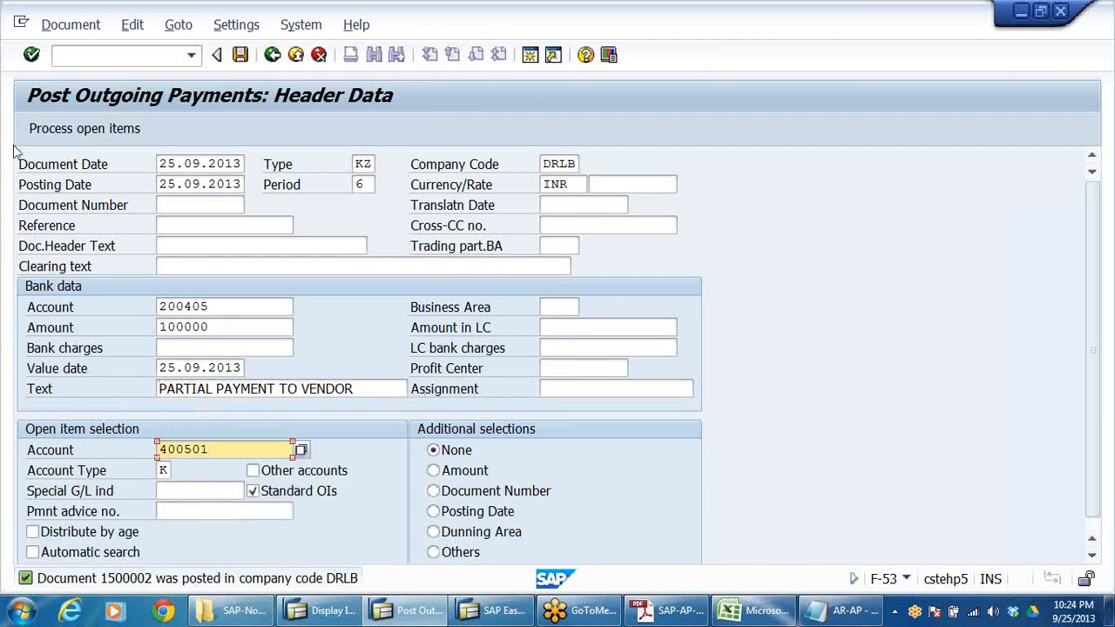
key(Return)
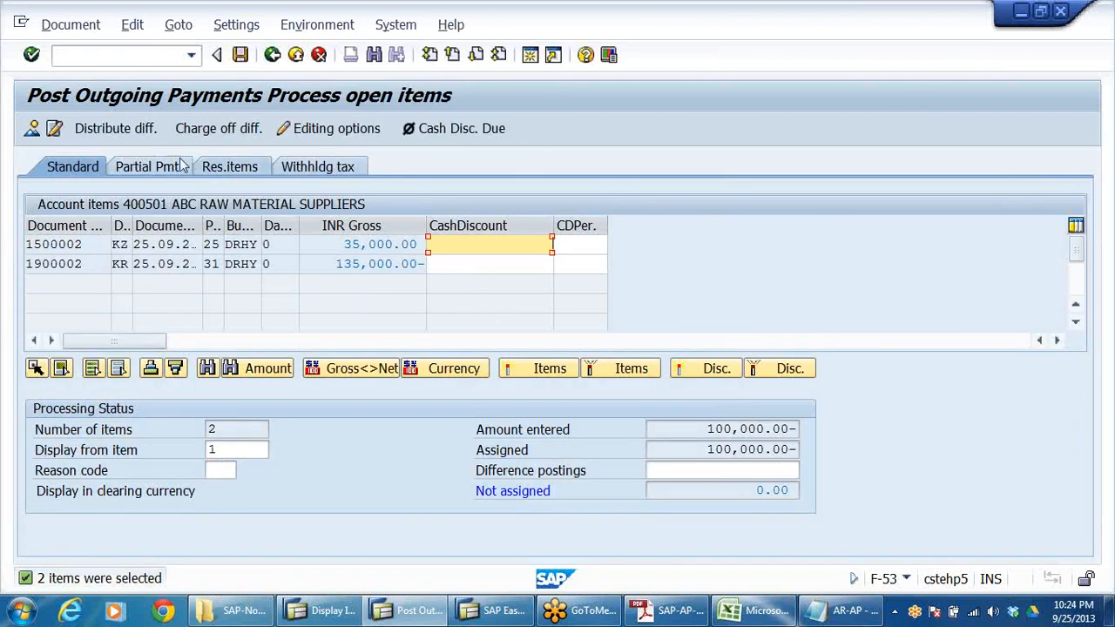
click(377, 267)
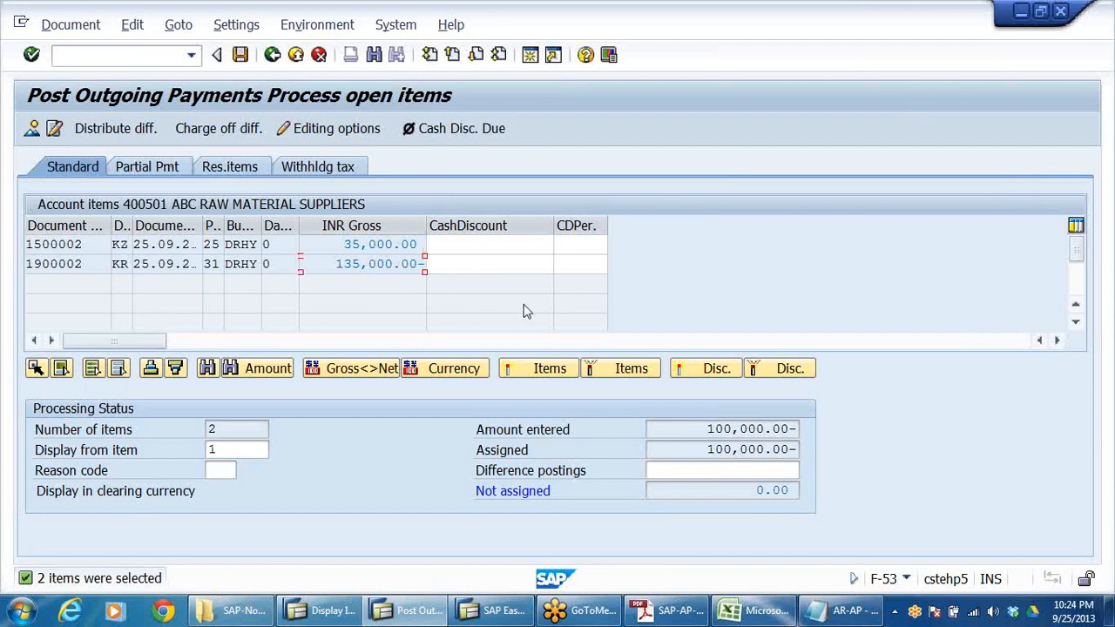
click(370, 245)
drag(691, 434, 859, 438)
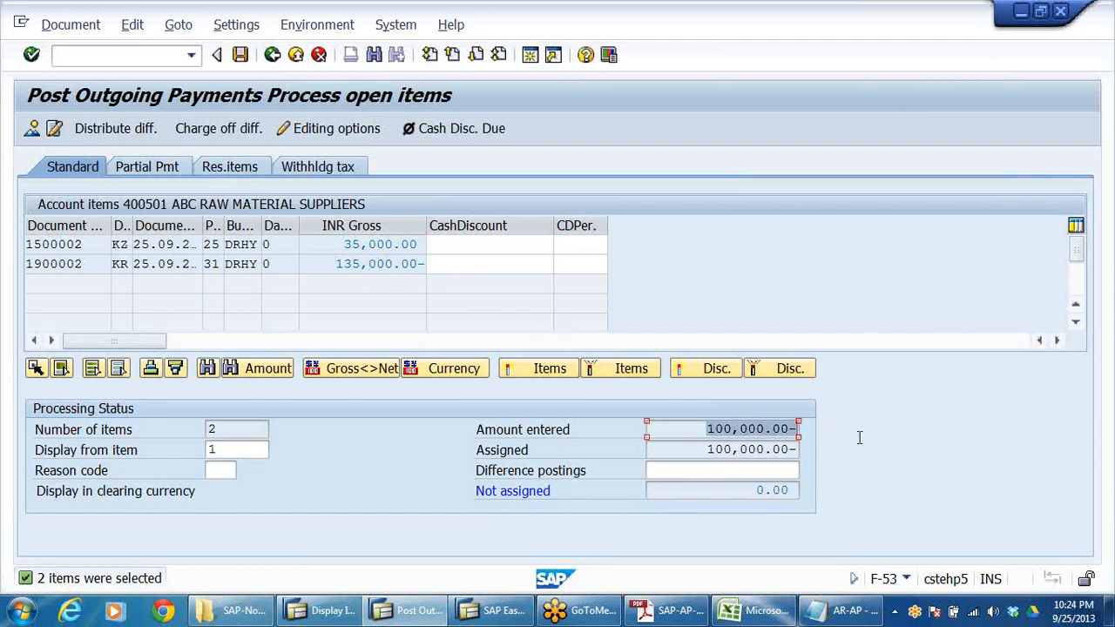
click(241, 56)
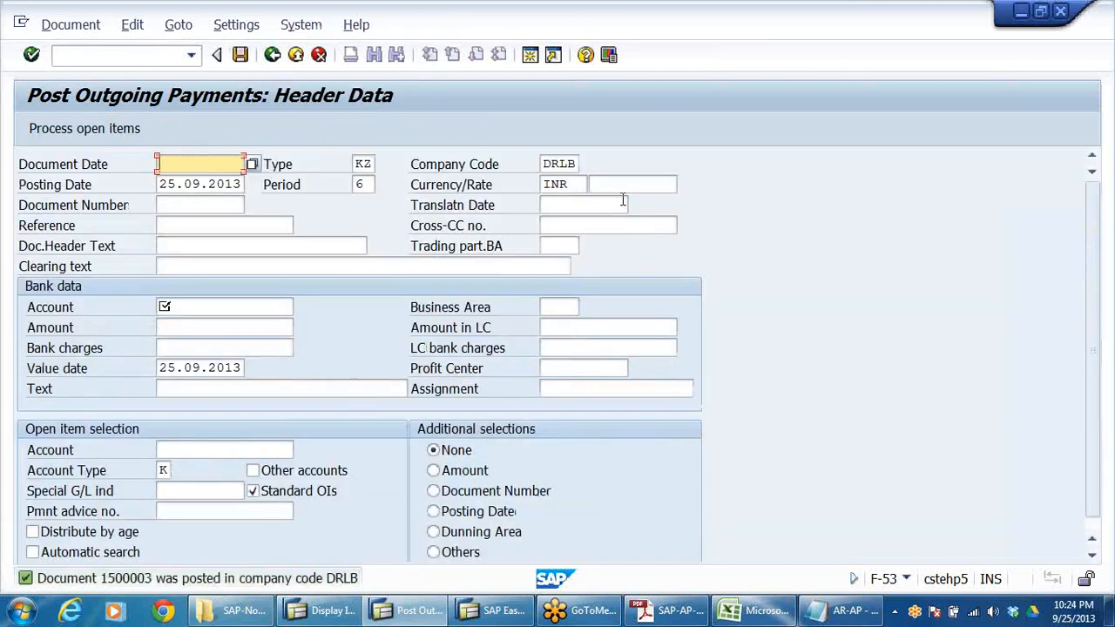
Step: Leave the outgoing payment entry, discarding its data, and open the vendor line item display transaction FBL1N
click(299, 56)
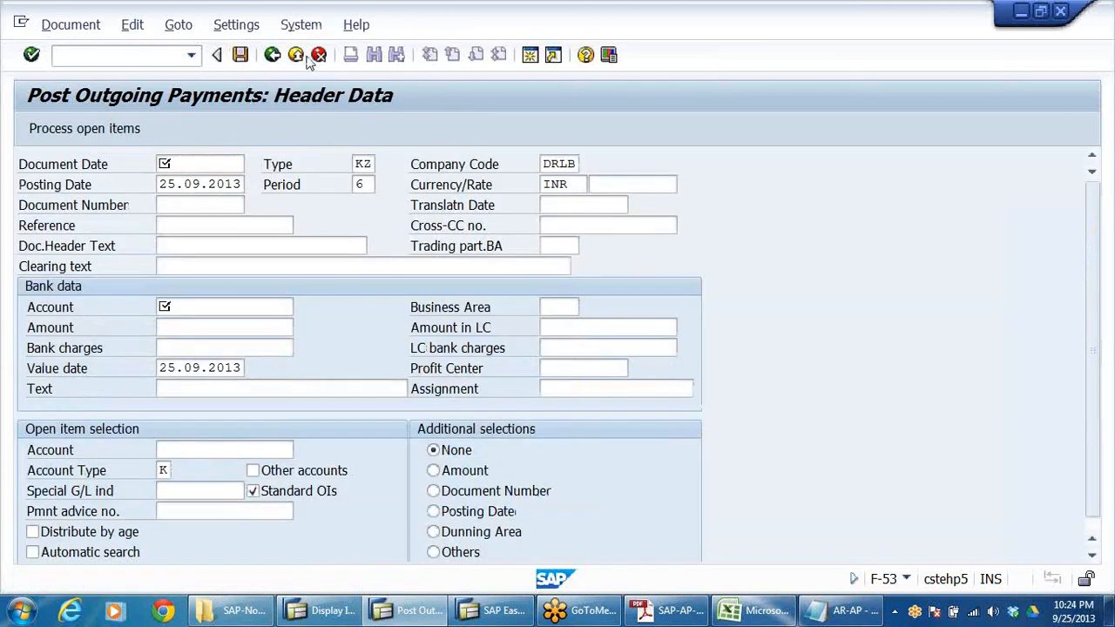
click(335, 401)
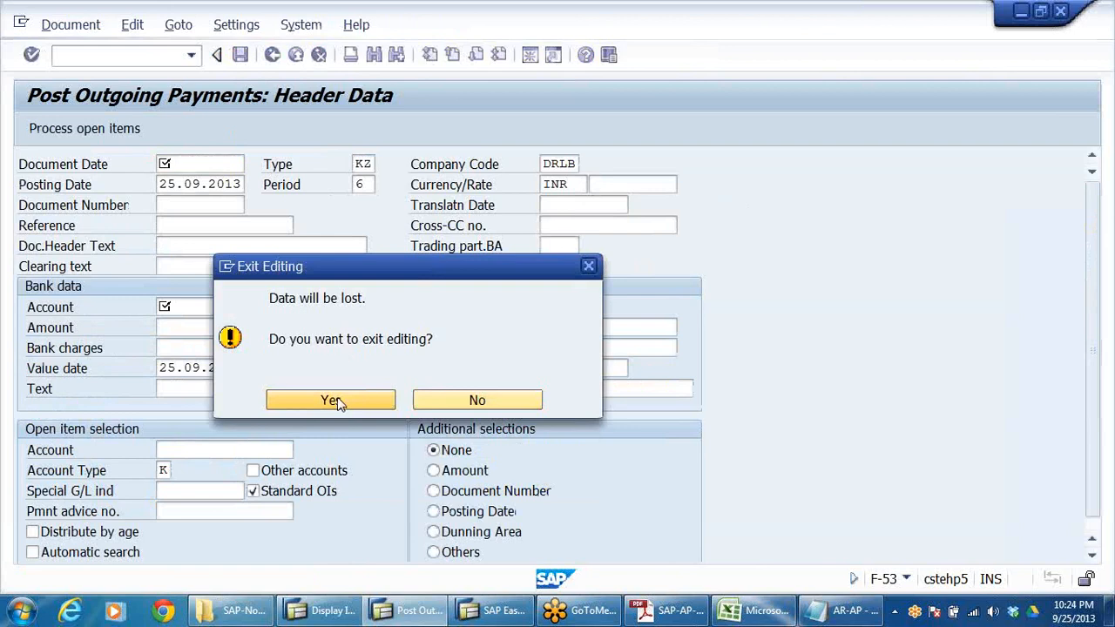
scroll(338, 401, down, 1)
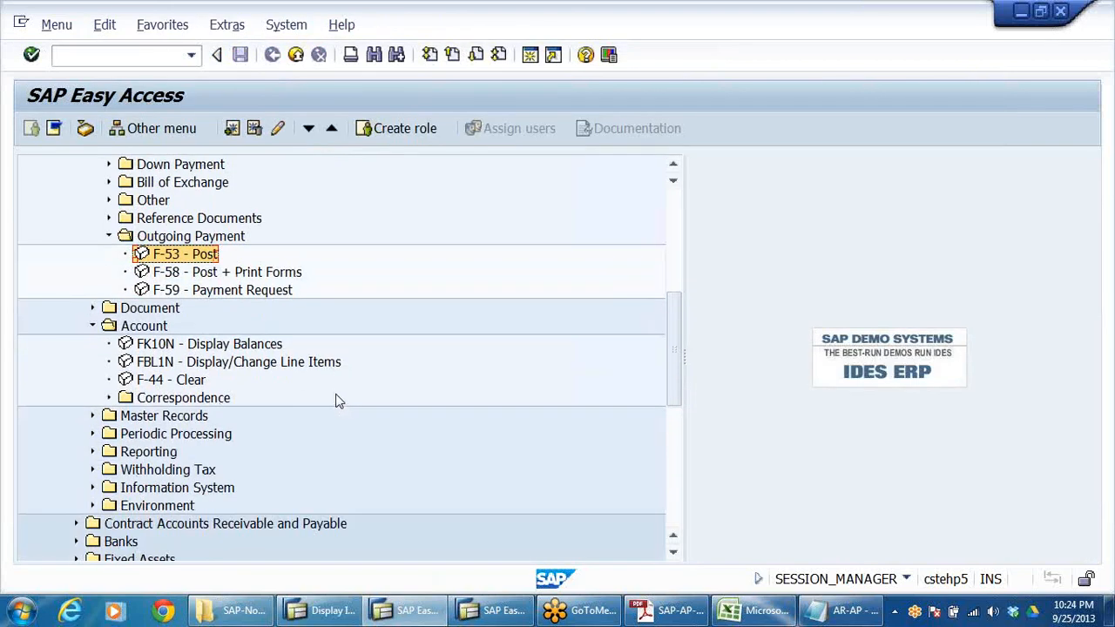
double_click(205, 365)
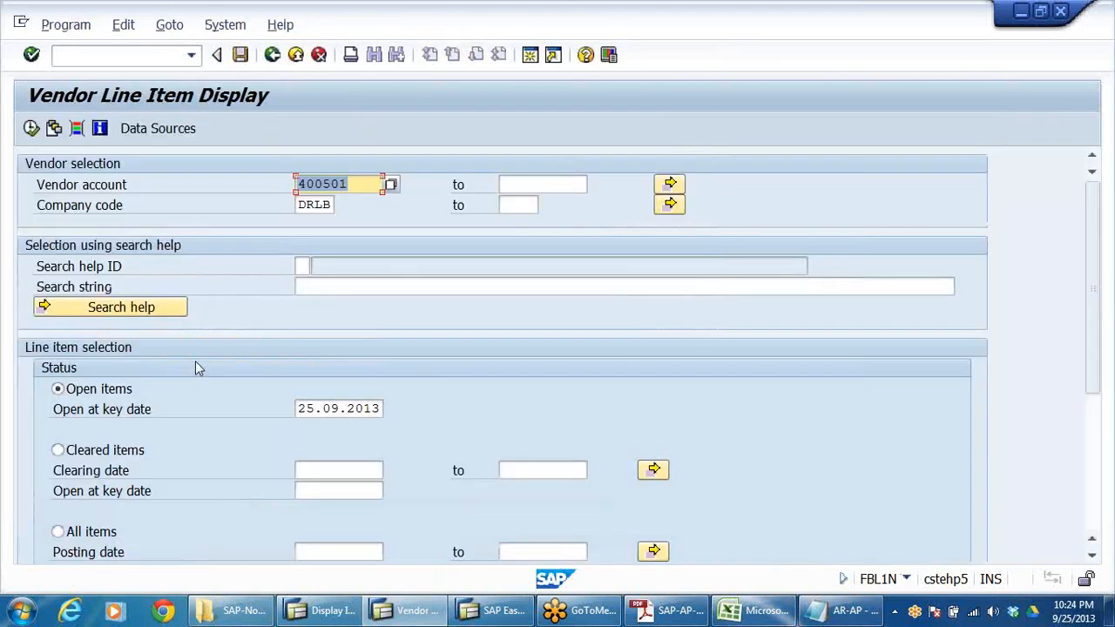
Step: Run the vendor line item report in company code DRLB for the open items, and rerun it for Cleared items
click(32, 129)
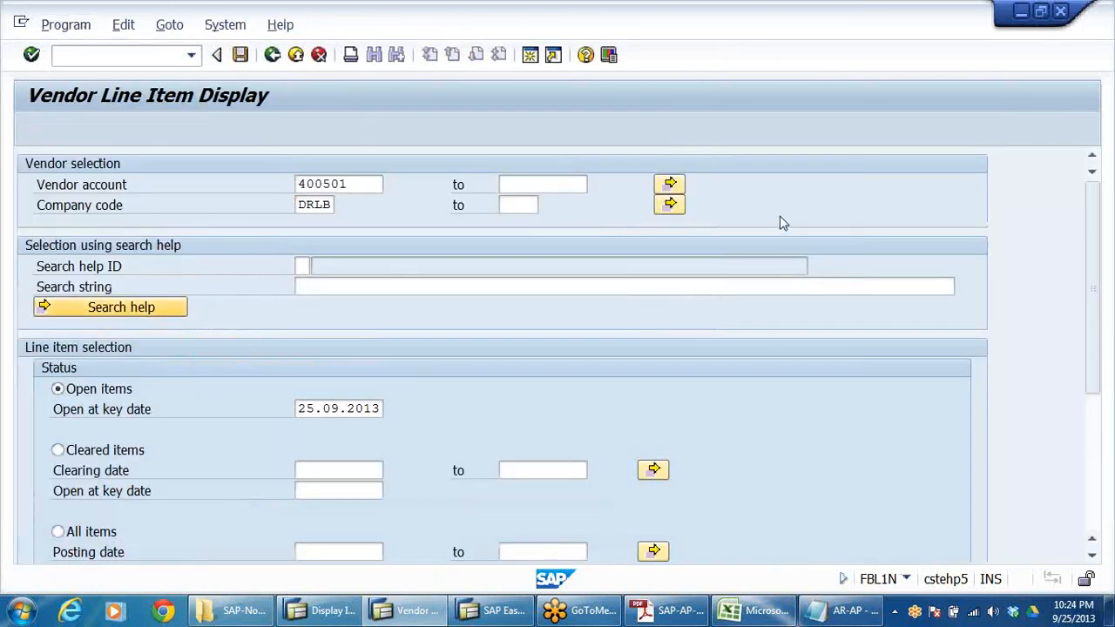
click(94, 449)
click(31, 129)
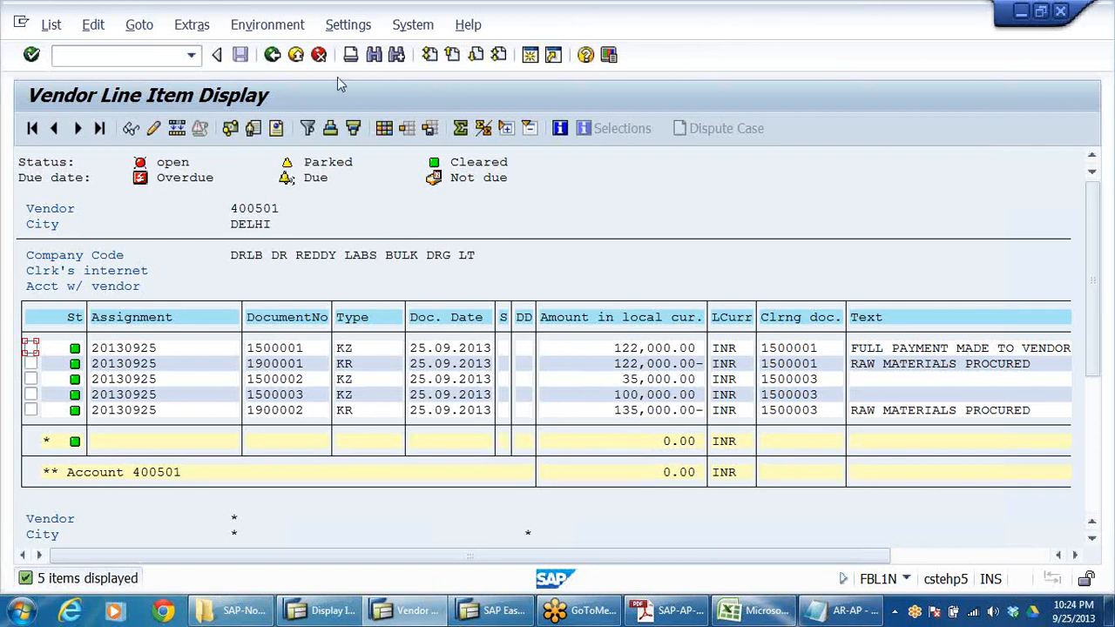
Step: Exit the vendor line item report to the SAP Easy Access menu and collapse the Outgoing Payment folder under Document Entry
click(317, 57)
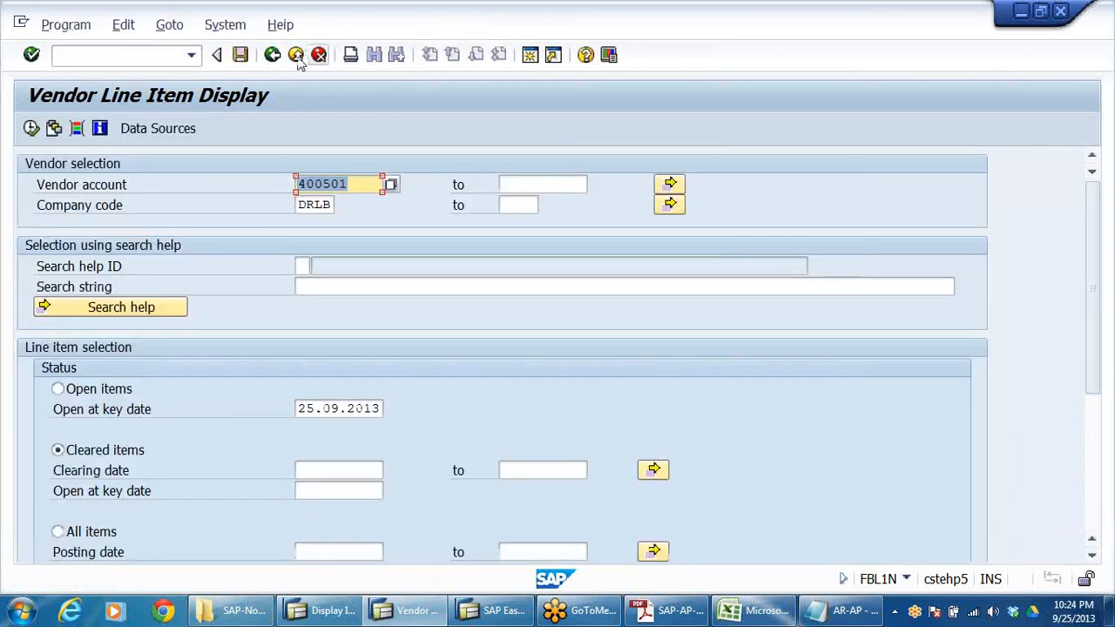
click(296, 55)
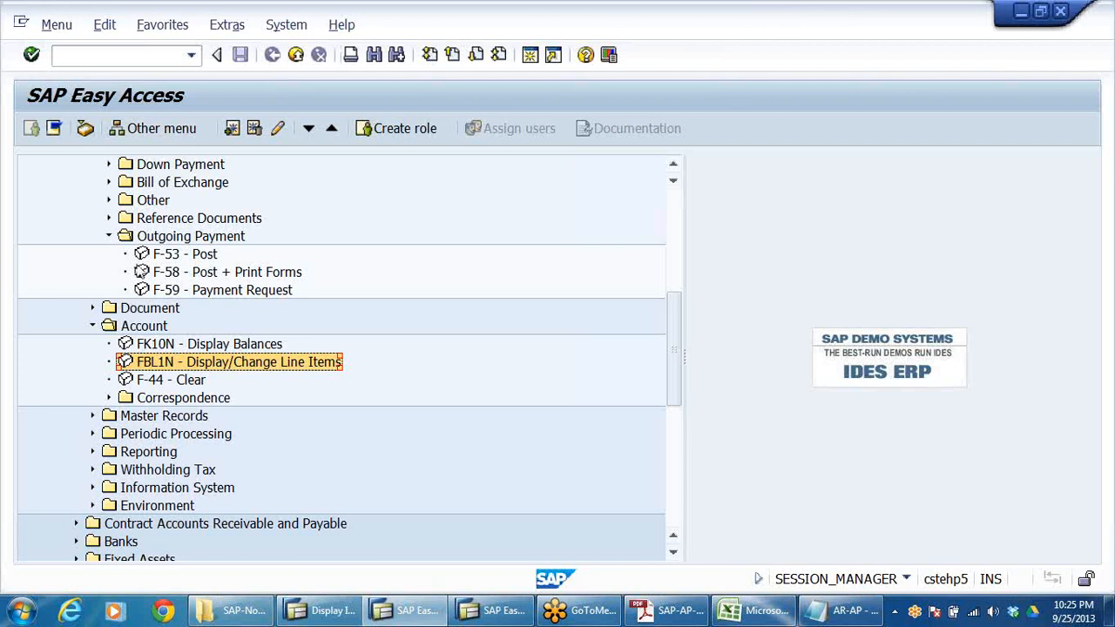
click(109, 237)
scroll(243, 259, up, 2)
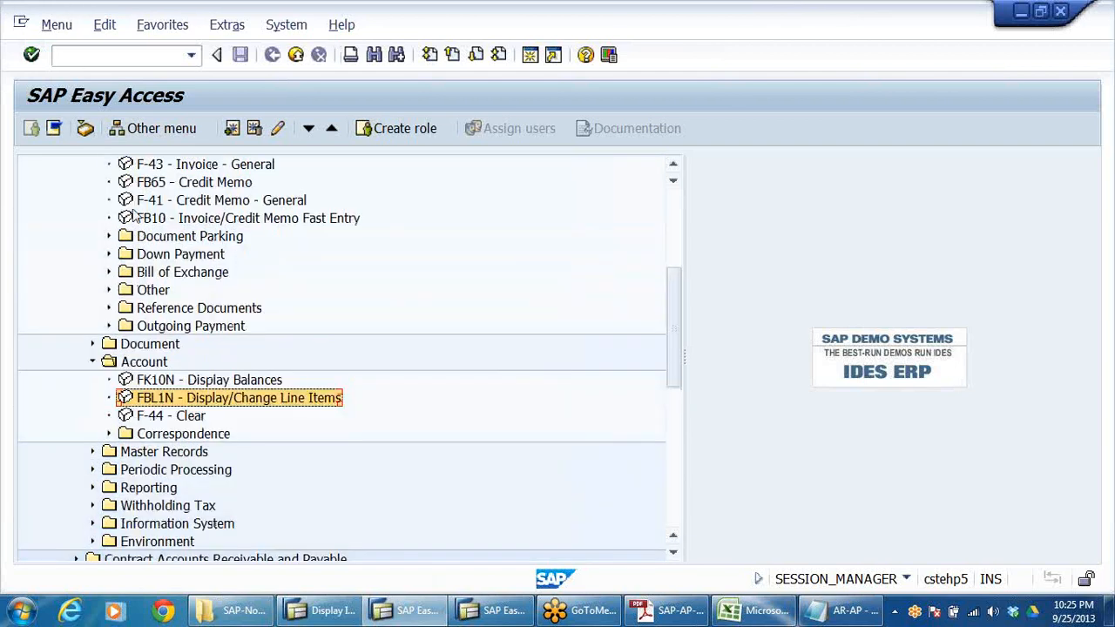
scroll(232, 214, up, 3)
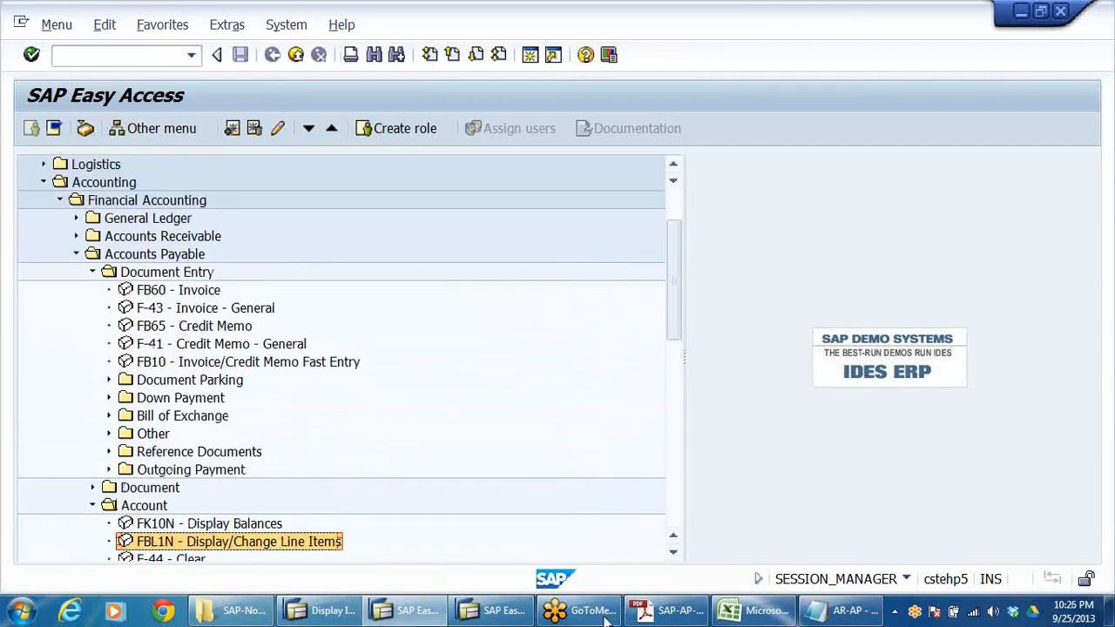
Step: Switch to the AR-AP notes in Notepad and read the normal purchase and payment entries under TREATMENT OF ADVANCE TO VENDORS
click(841, 611)
scroll(385, 285, down, 6)
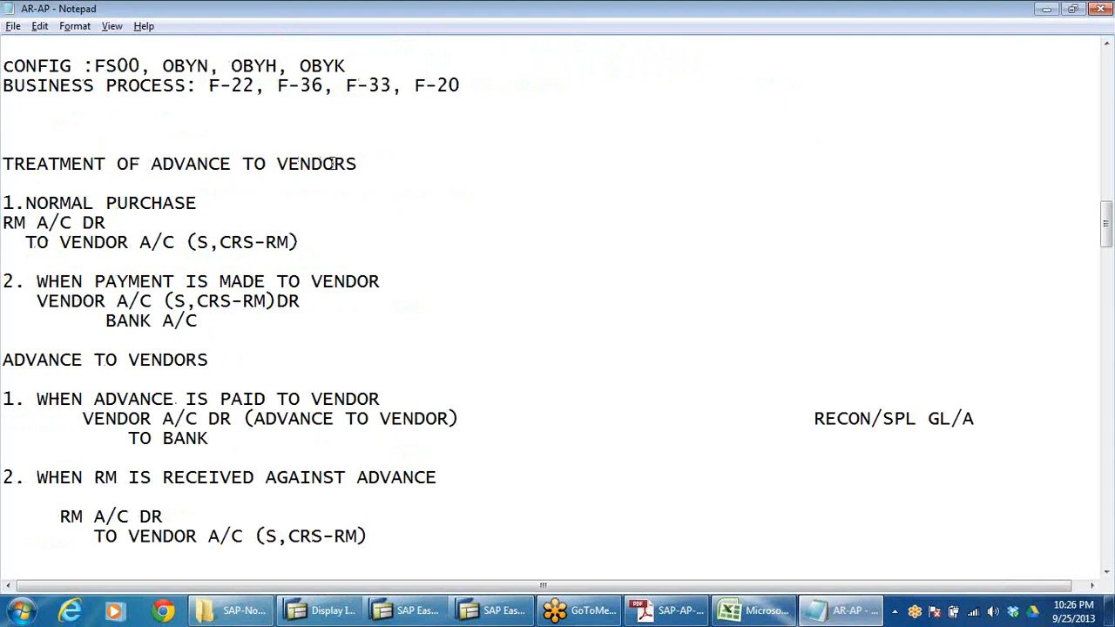
drag(374, 164, 3, 168)
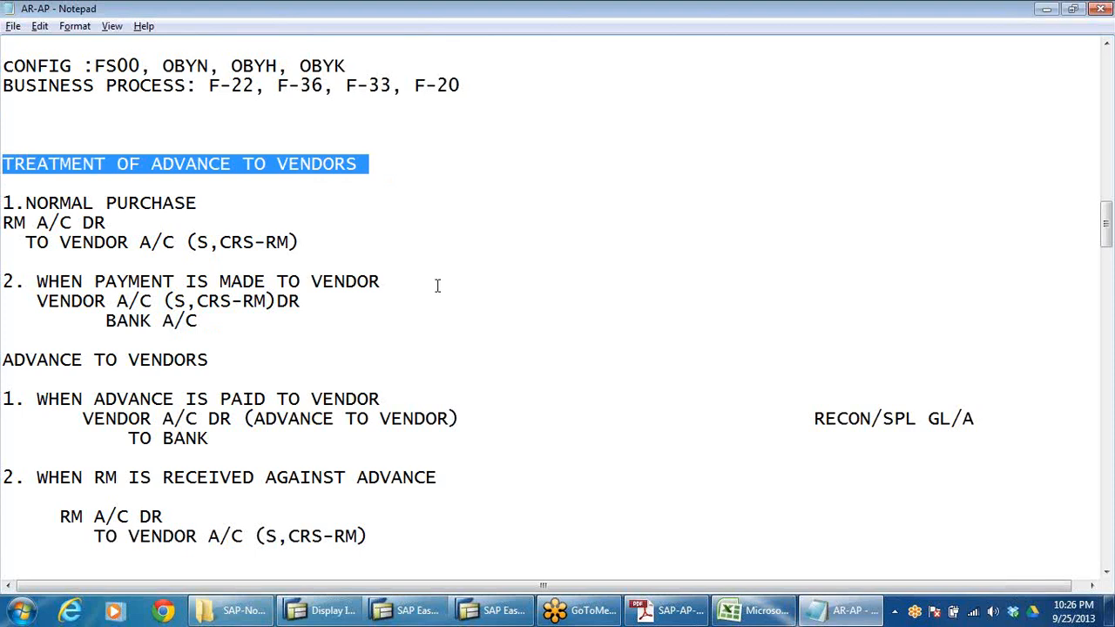
click(26, 204)
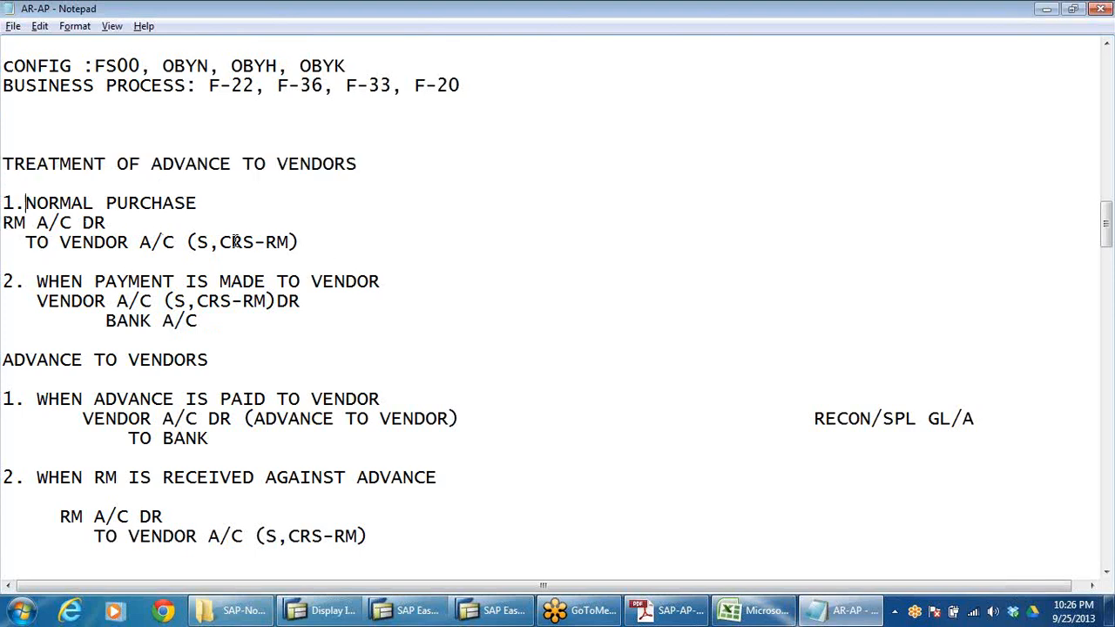
drag(133, 225, 3, 228)
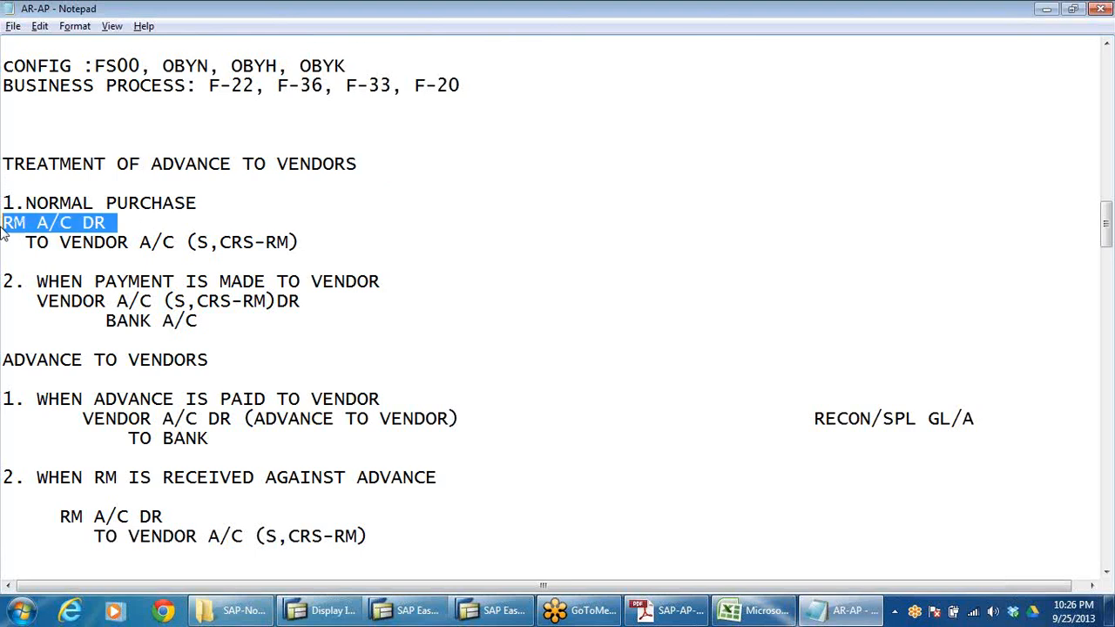
click(117, 242)
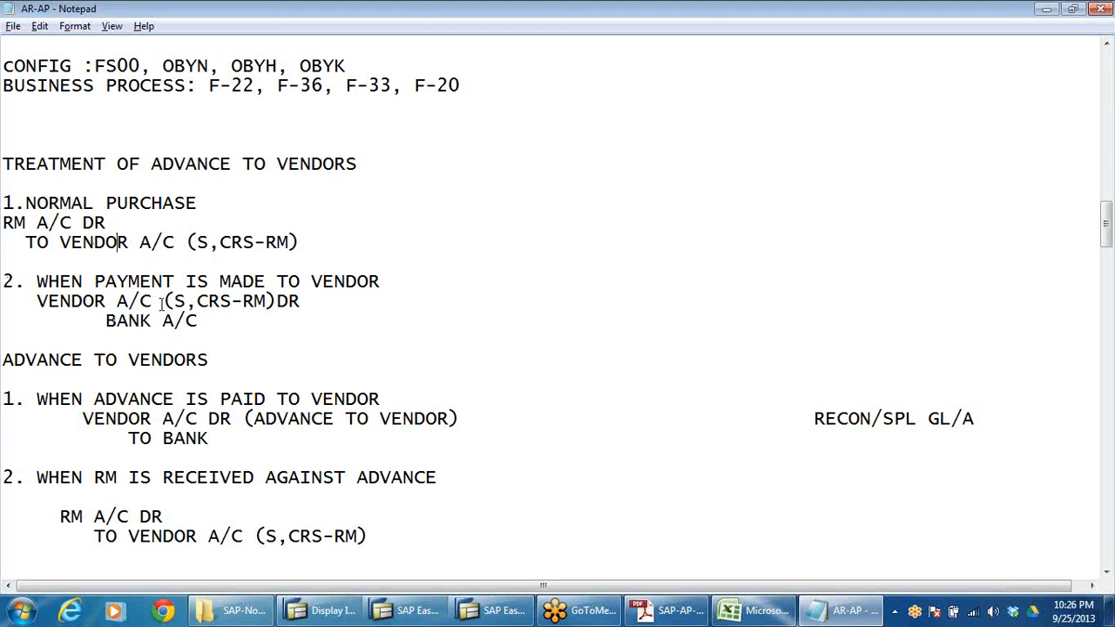
drag(196, 302, 302, 301)
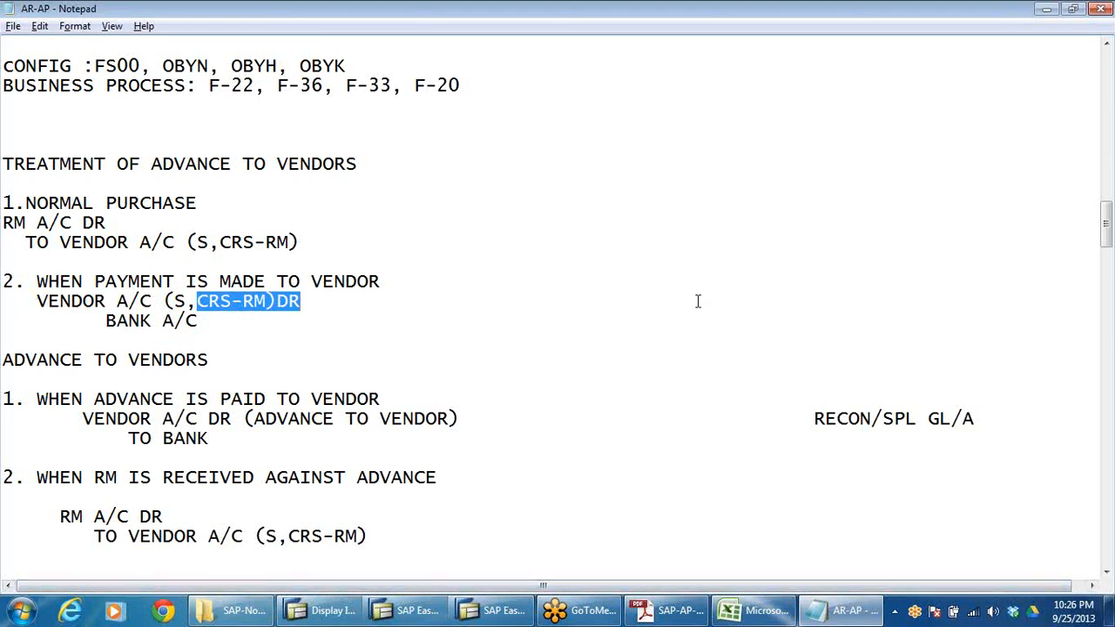
scroll(589, 291, down, 3)
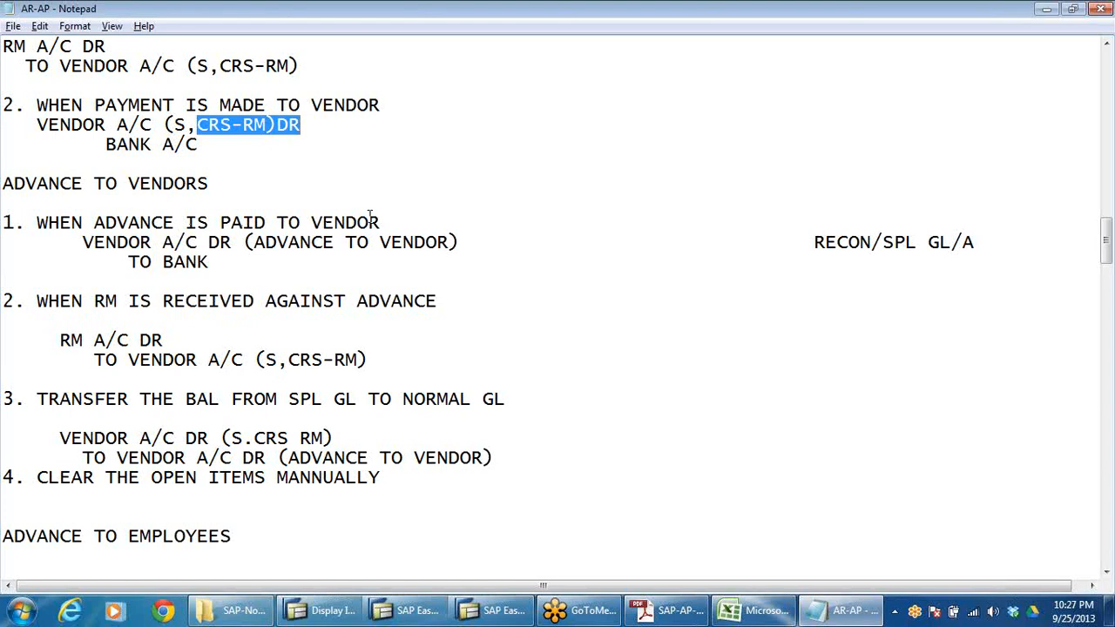
Step: Examine the journal entries for paying an advance to a vendor and for receiving raw material against that advance
drag(83, 243, 222, 243)
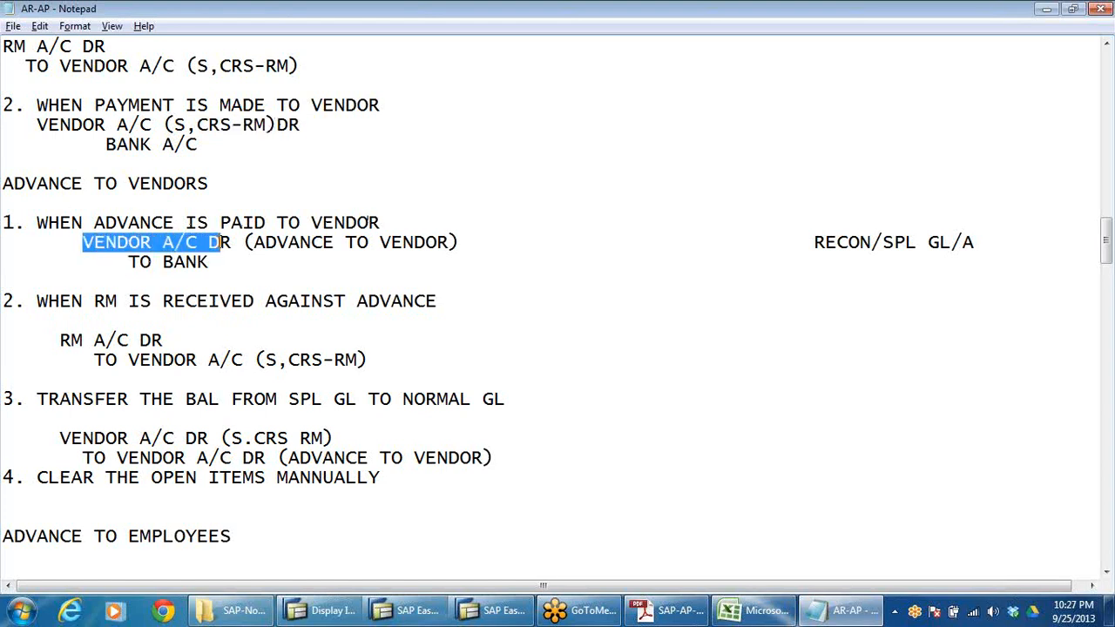
drag(128, 261, 234, 272)
drag(83, 243, 487, 243)
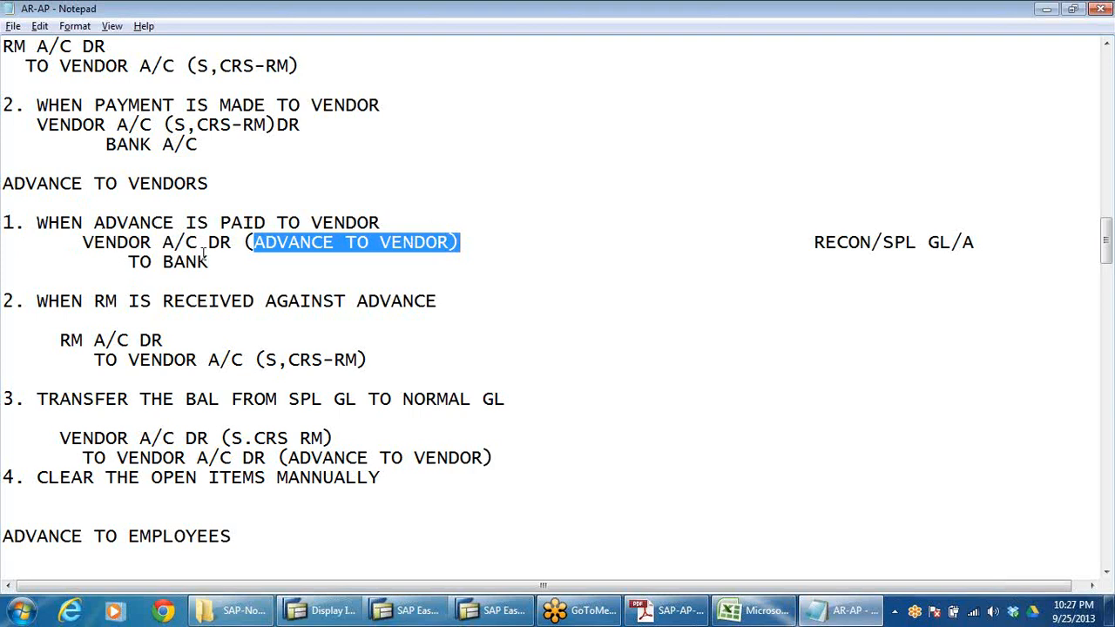
drag(93, 223, 511, 230)
click(270, 289)
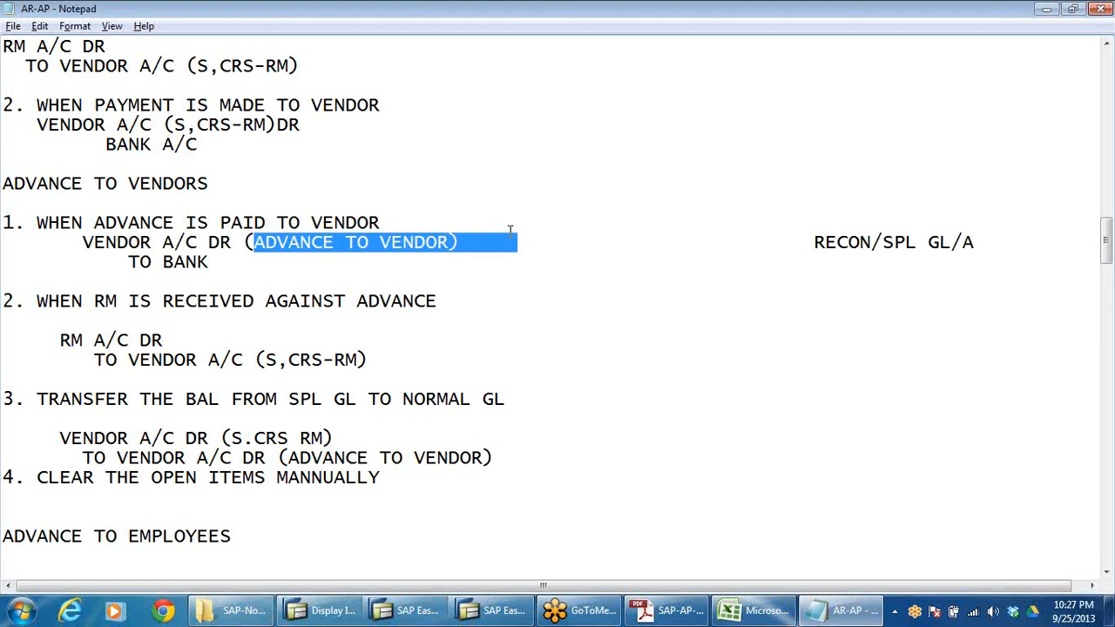
click(453, 242)
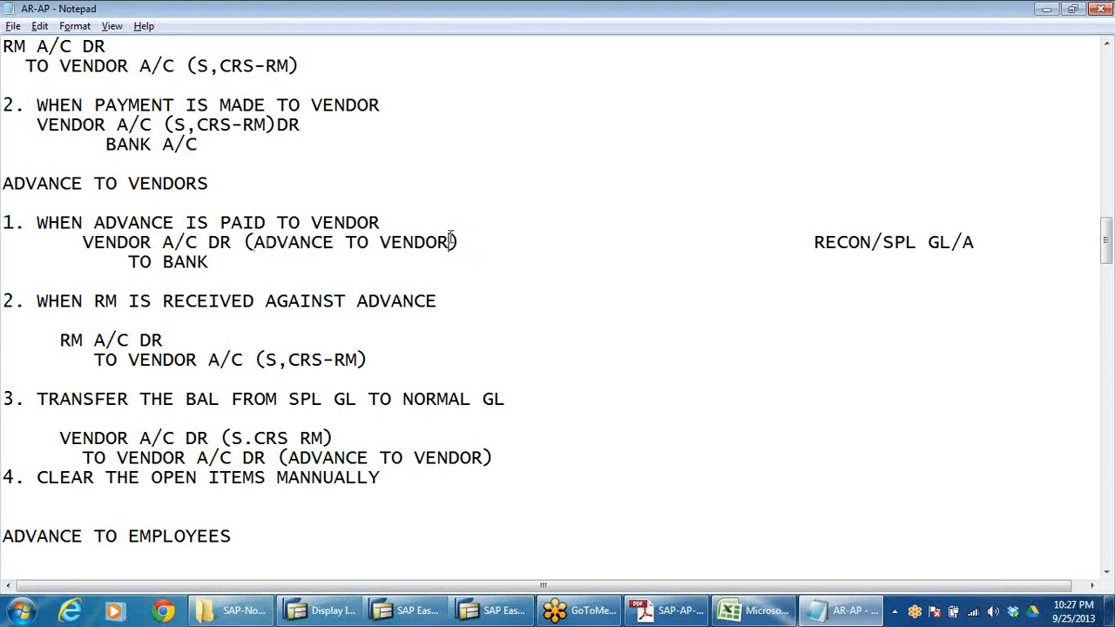
click(174, 262)
drag(251, 250, 448, 252)
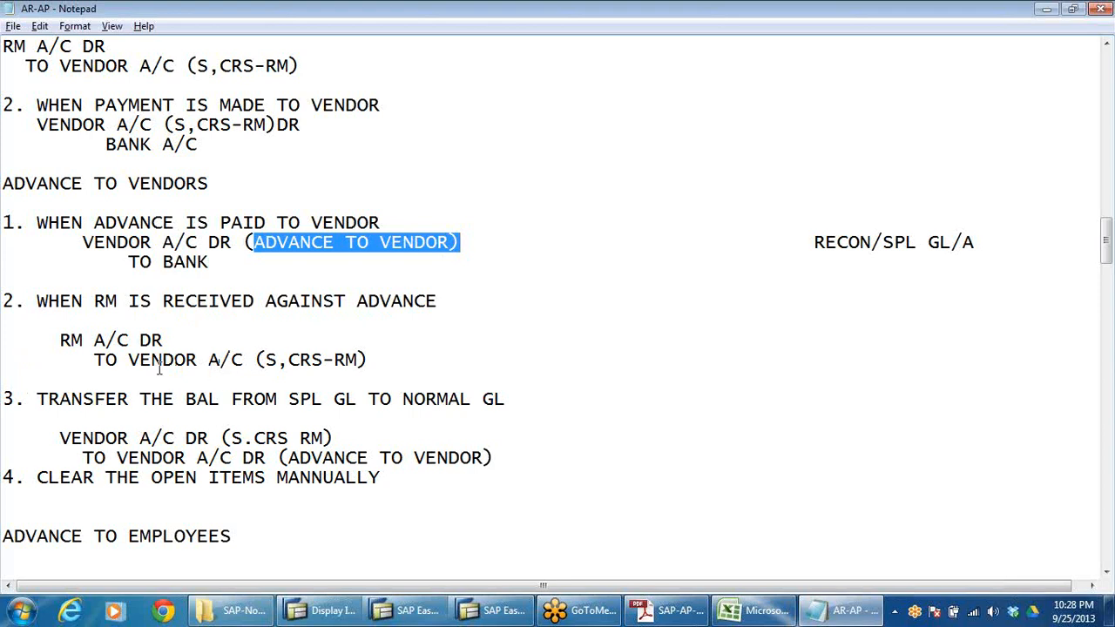
drag(48, 340, 207, 359)
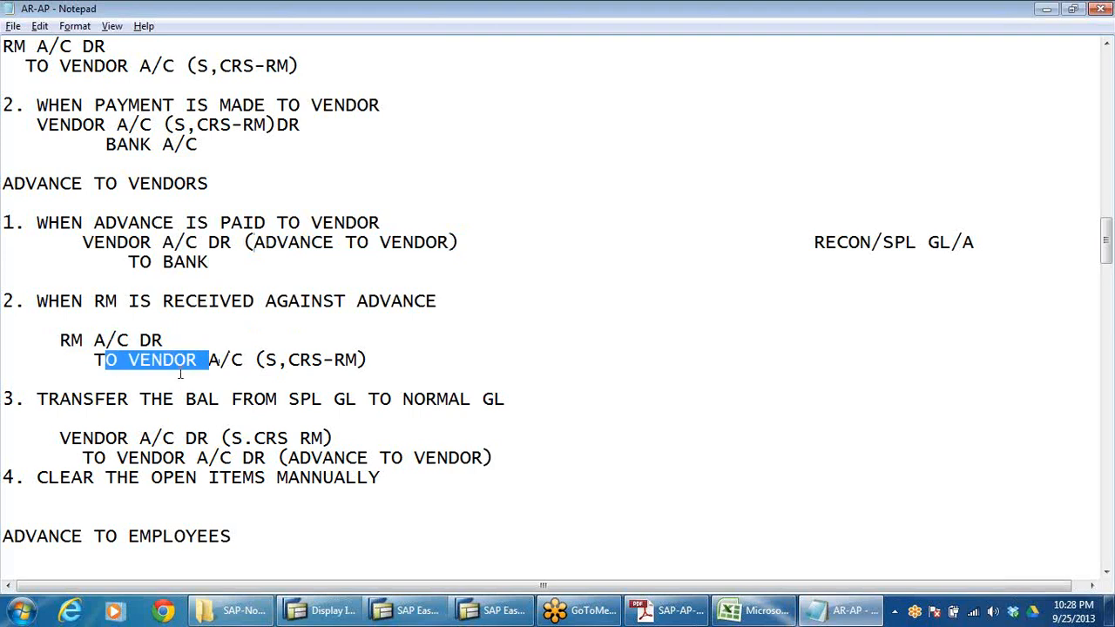
drag(265, 360, 370, 361)
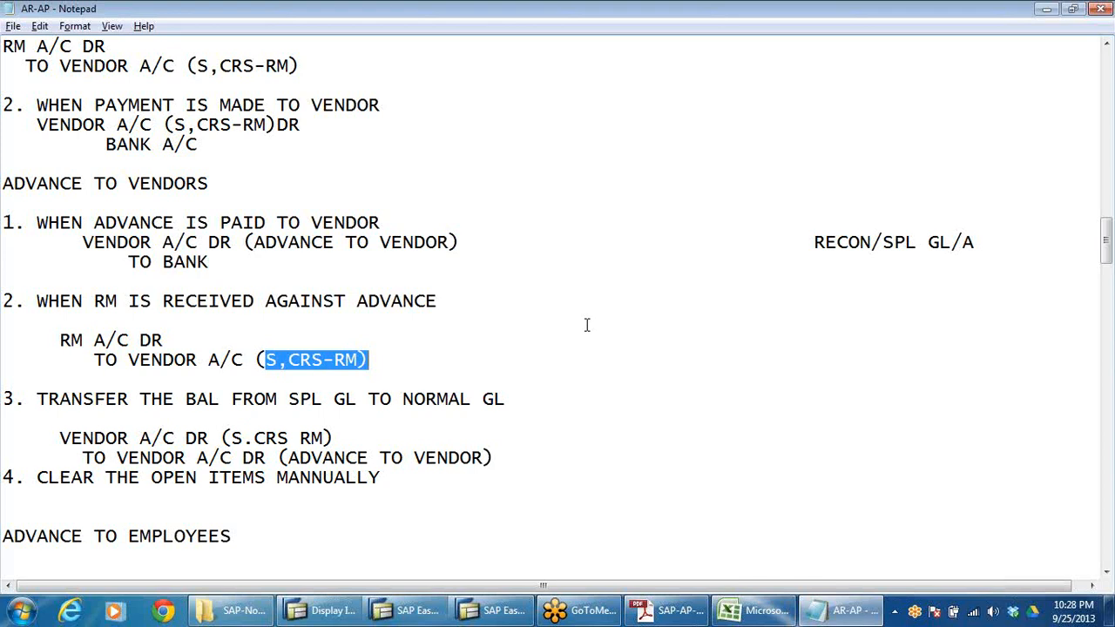
click(369, 362)
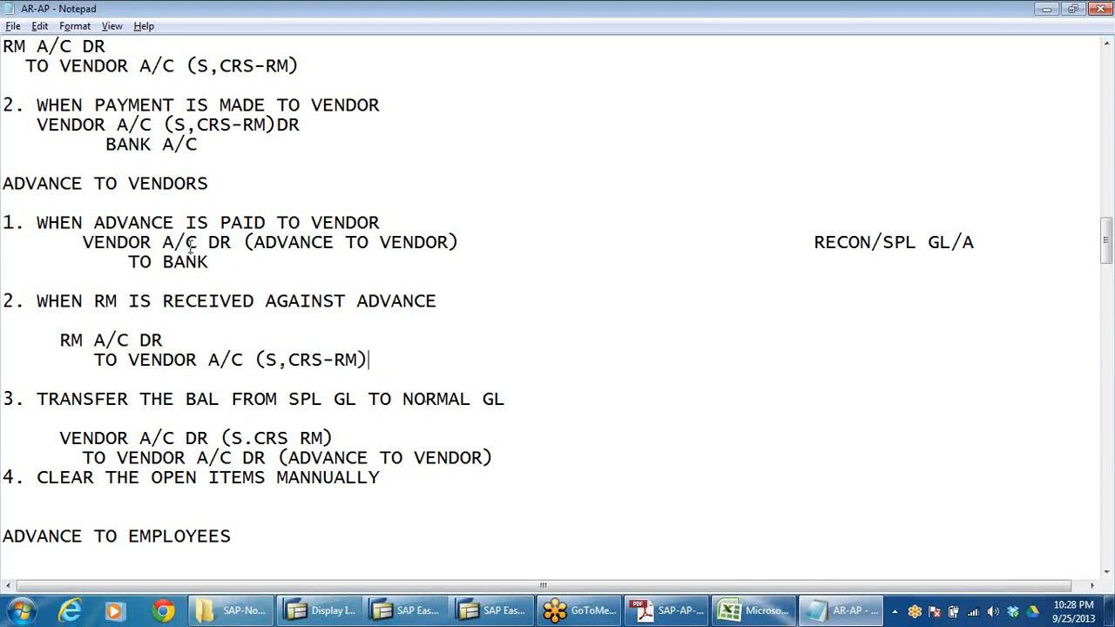
Step: Remove the blank space before RECON/SPL GL/A so it directly follows (ADVANCE TO VENDOR) in the advance payment entry
click(816, 241)
key(BackSpace)
key(BackSpace)
key(BackSpace)
key(BackSpace)
key(BackSpace)
key(BackSpace)
key(BackSpace)
key(BackSpace)
key(BackSpace)
key(BackSpace)
key(BackSpace)
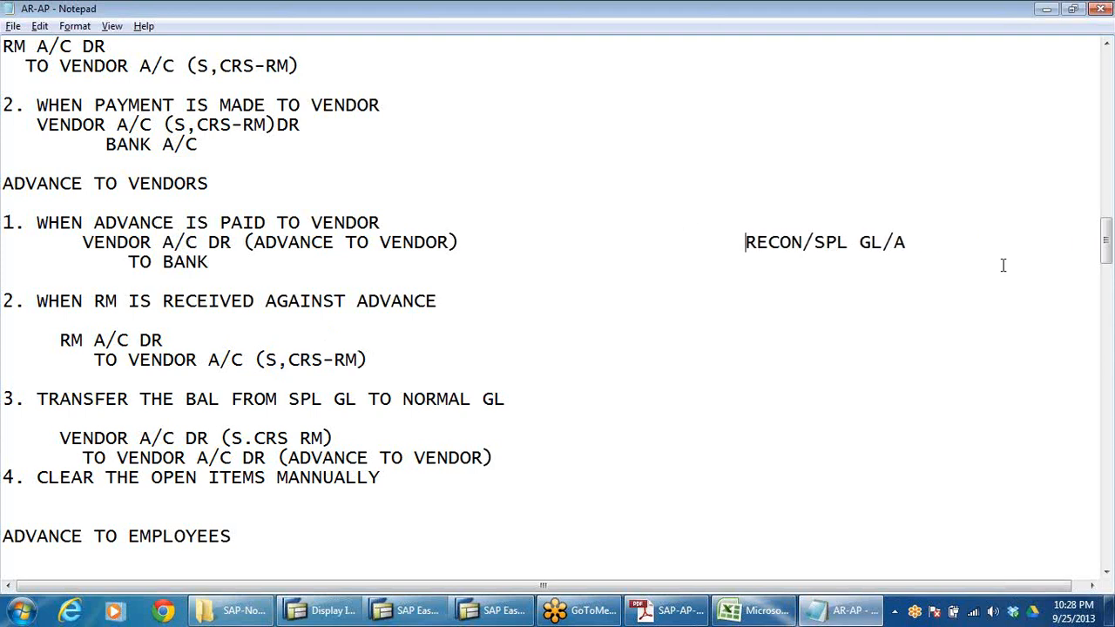
key(BackSpace)
key(BackSpace)
key(BackSpace)
key(BackSpace)
key(BackSpace)
key(BackSpace)
key(BackSpace)
key(BackSpace)
key(BackSpace)
key(BackSpace)
key(BackSpace)
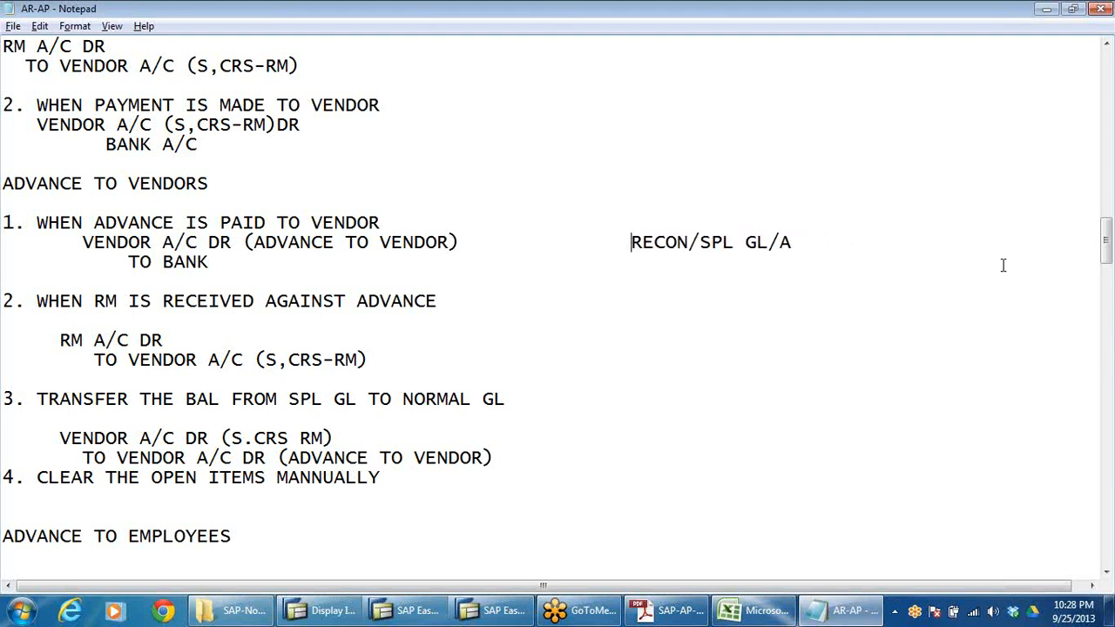
key(BackSpace)
key(BackSpace)
key(BackSpace)
key(BackSpace)
key(BackSpace)
key(BackSpace)
key(BackSpace)
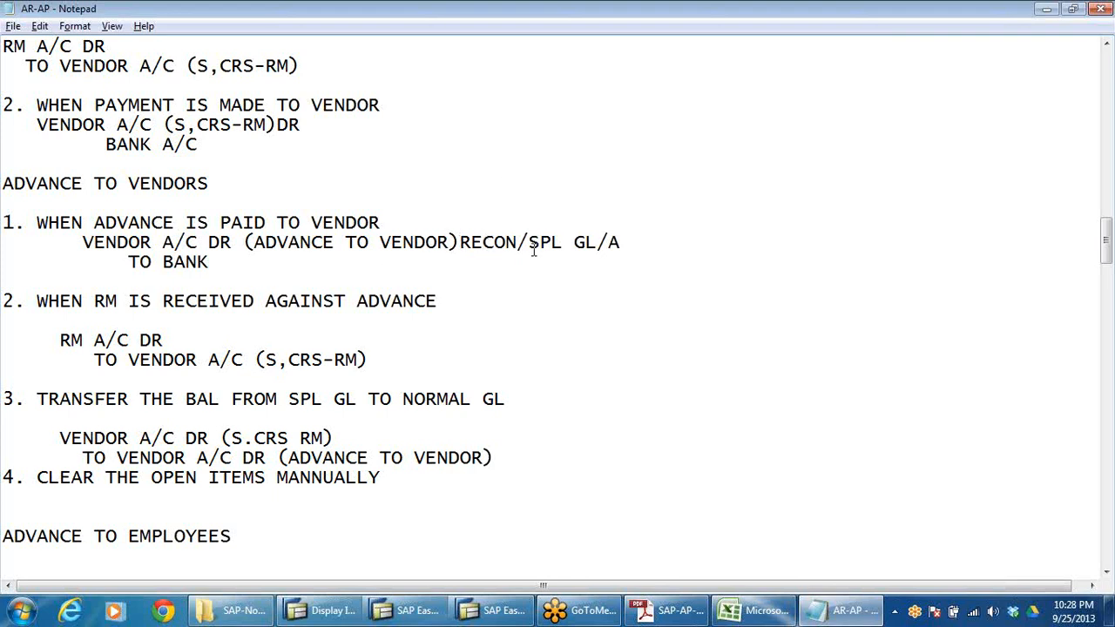
Step: Compare the special GL account in the vendor advance entry with the sundry creditors account in the raw material receipt entry
drag(552, 244, 607, 243)
scroll(151, 386, down, 5)
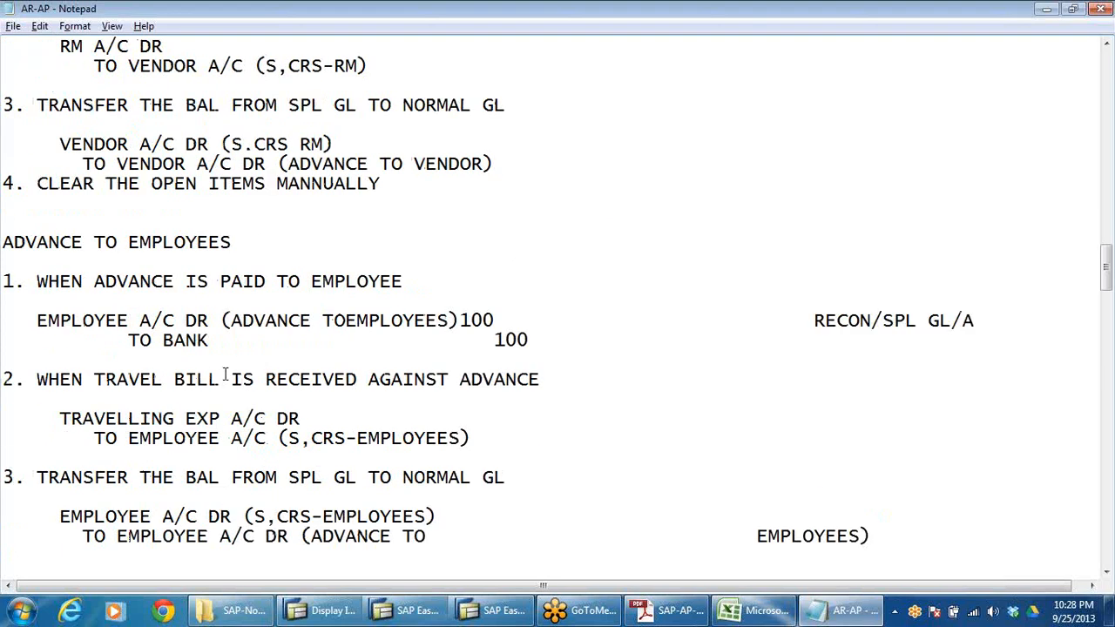
scroll(240, 255, up, 1)
scroll(239, 255, up, 1)
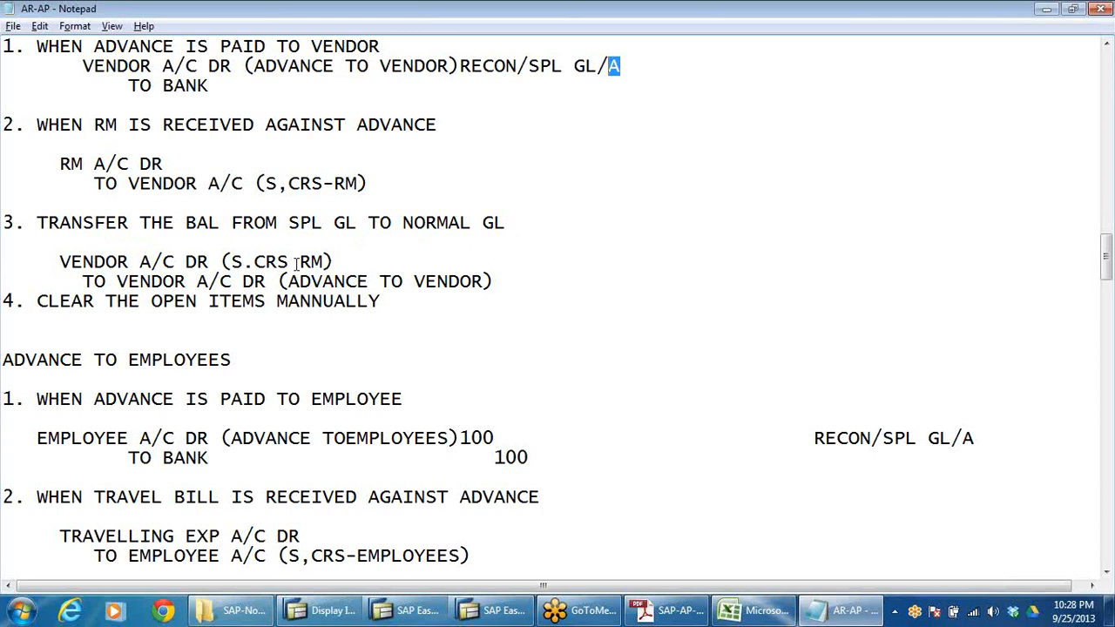
scroll(295, 281, up, 2)
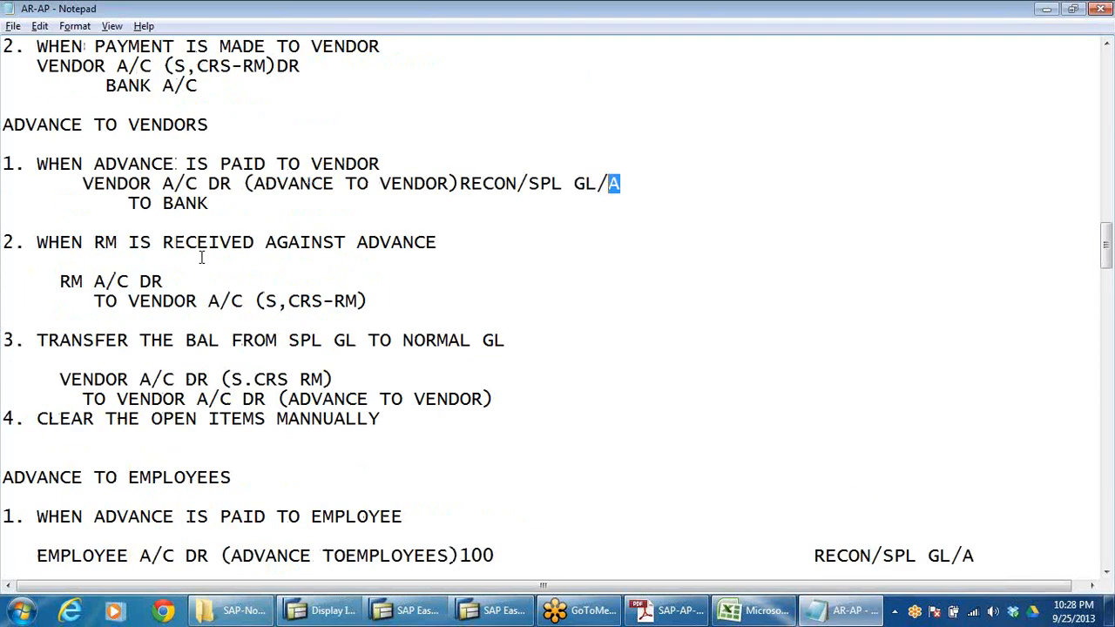
drag(265, 190, 451, 190)
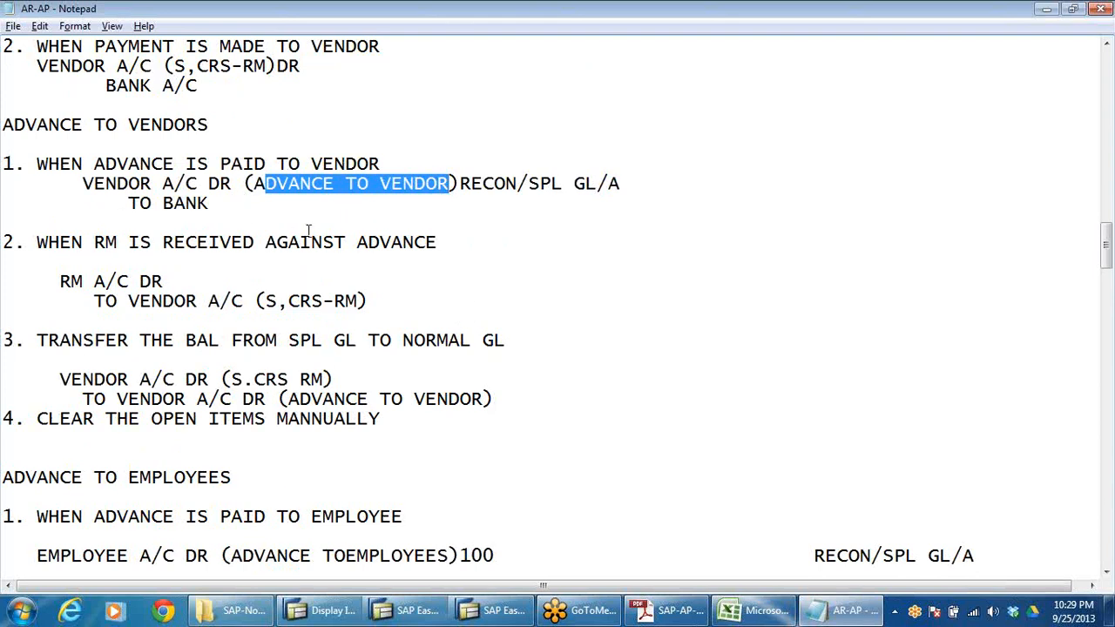
click(299, 184)
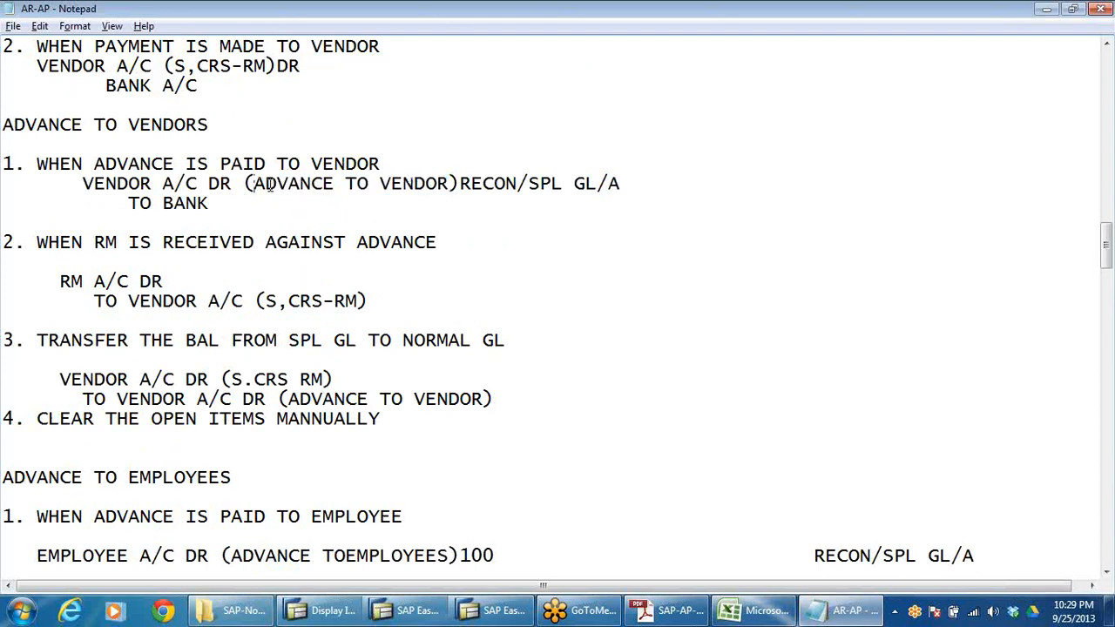
drag(254, 185, 430, 188)
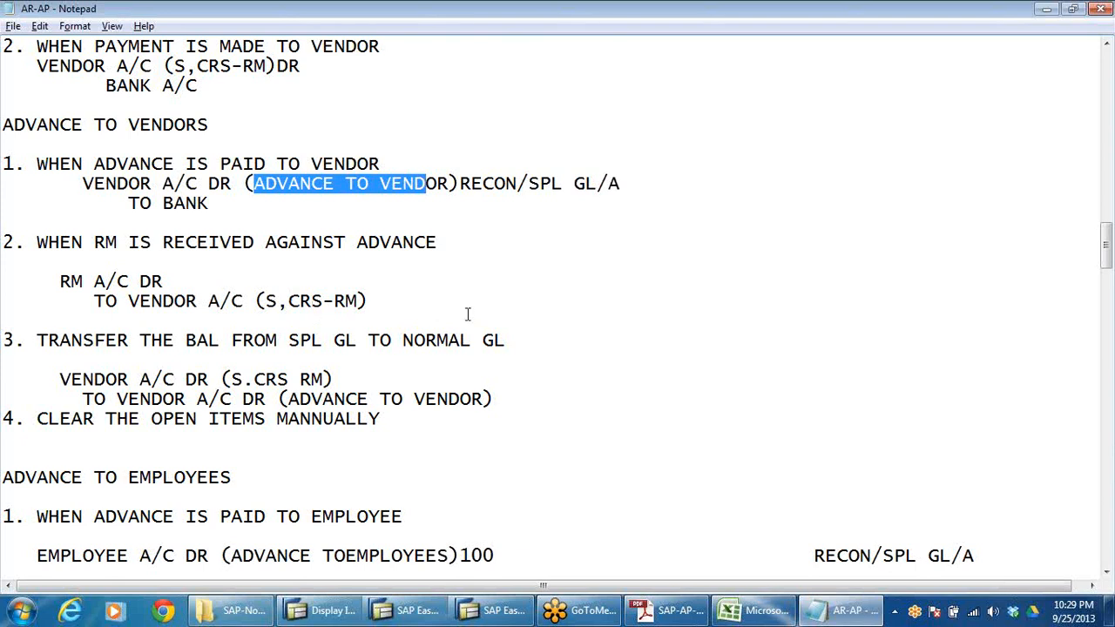
drag(252, 183, 455, 182)
drag(277, 301, 409, 295)
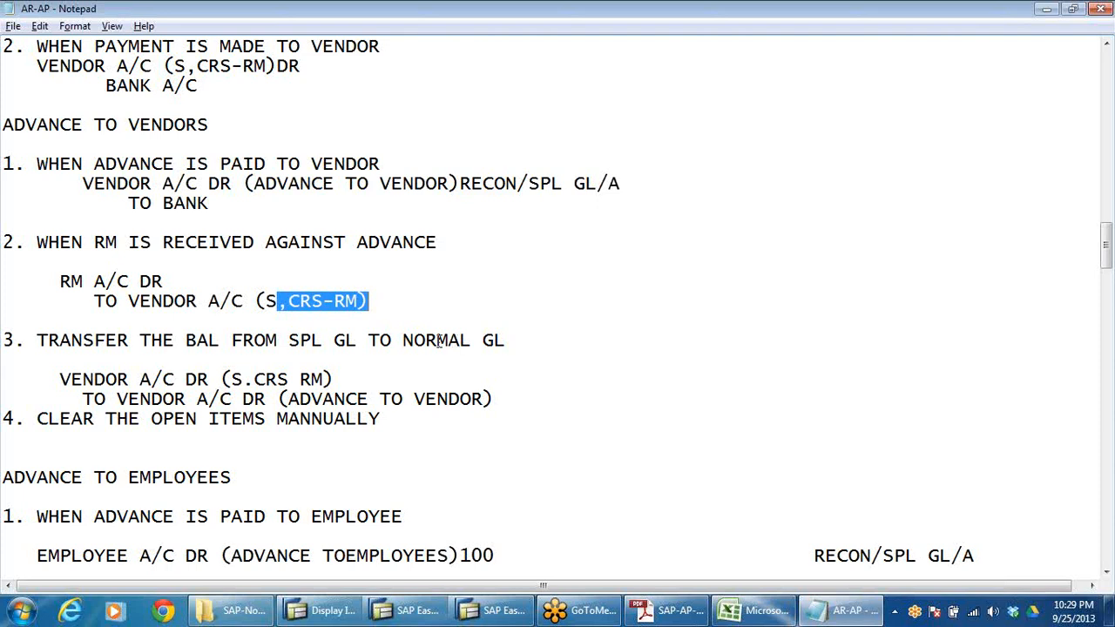
Step: Read the entry for transferring the balance from special GL to normal GL, including its ADVANCE TO VENDOR credit line
click(49, 358)
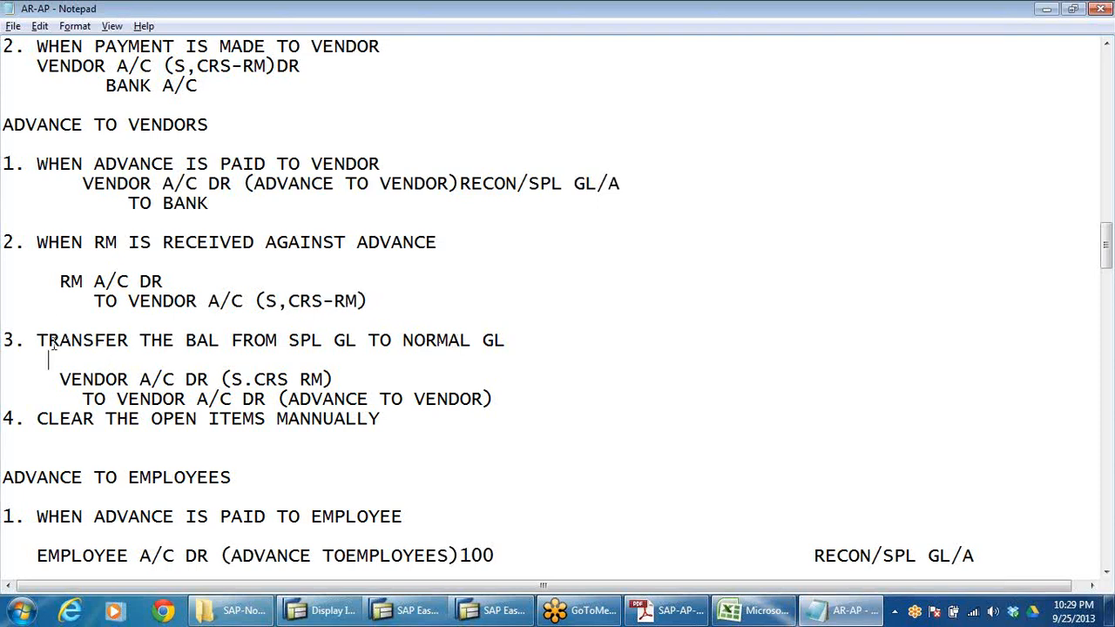
drag(39, 341, 688, 348)
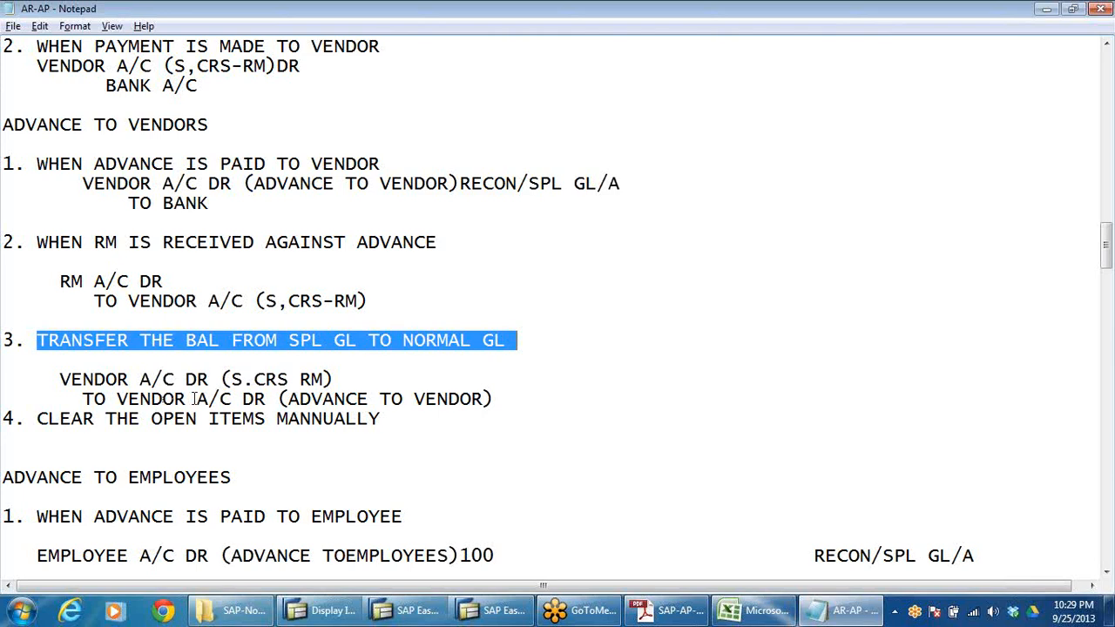
click(62, 377)
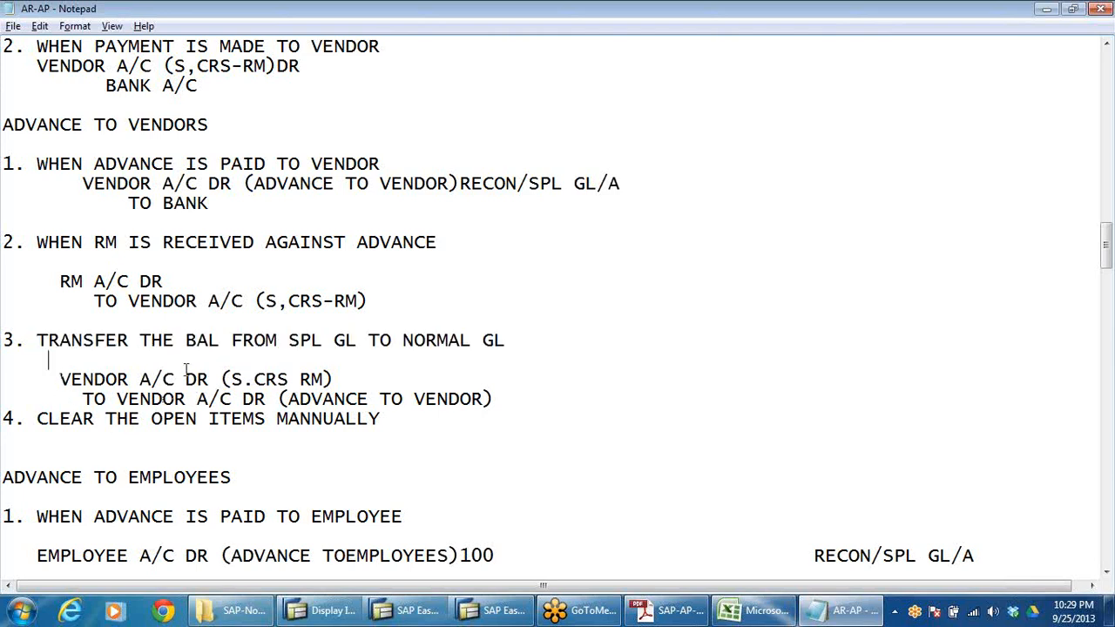
drag(231, 381, 495, 401)
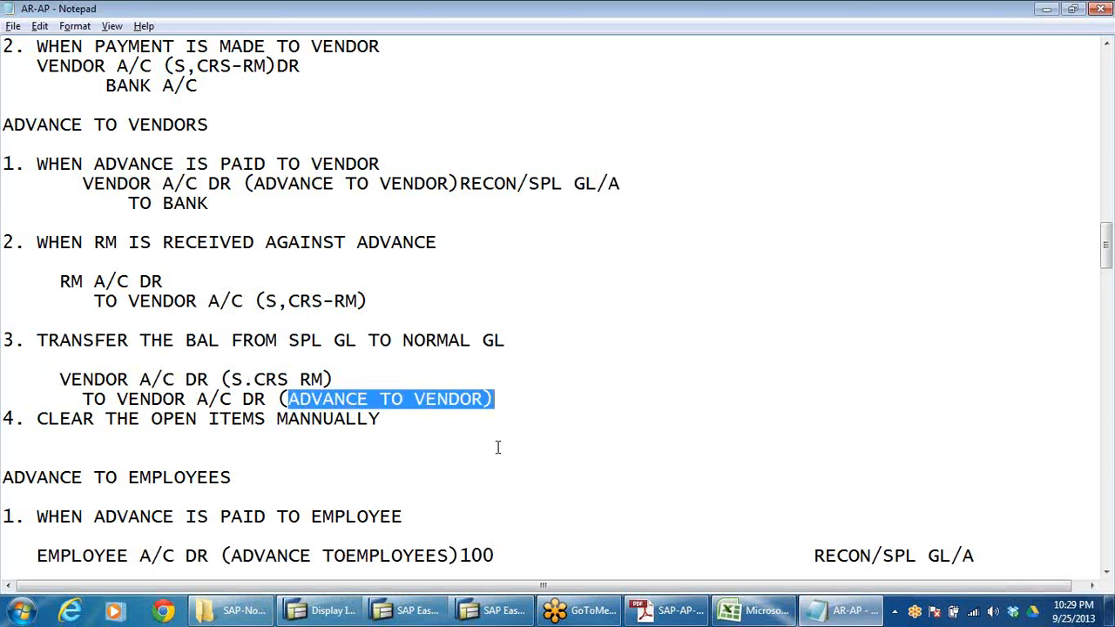
Step: Switch to SAP and display the vendor's balances with FK10N for company code DRLB and fiscal year 2013
mouse_move(410, 616)
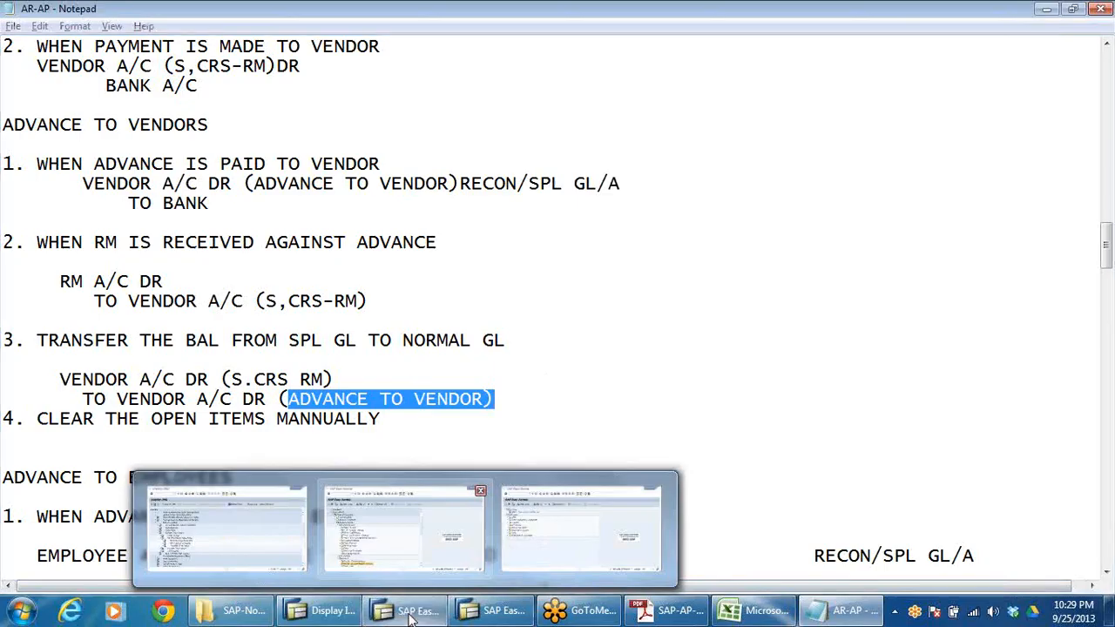
click(257, 493)
scroll(254, 492, down, 1)
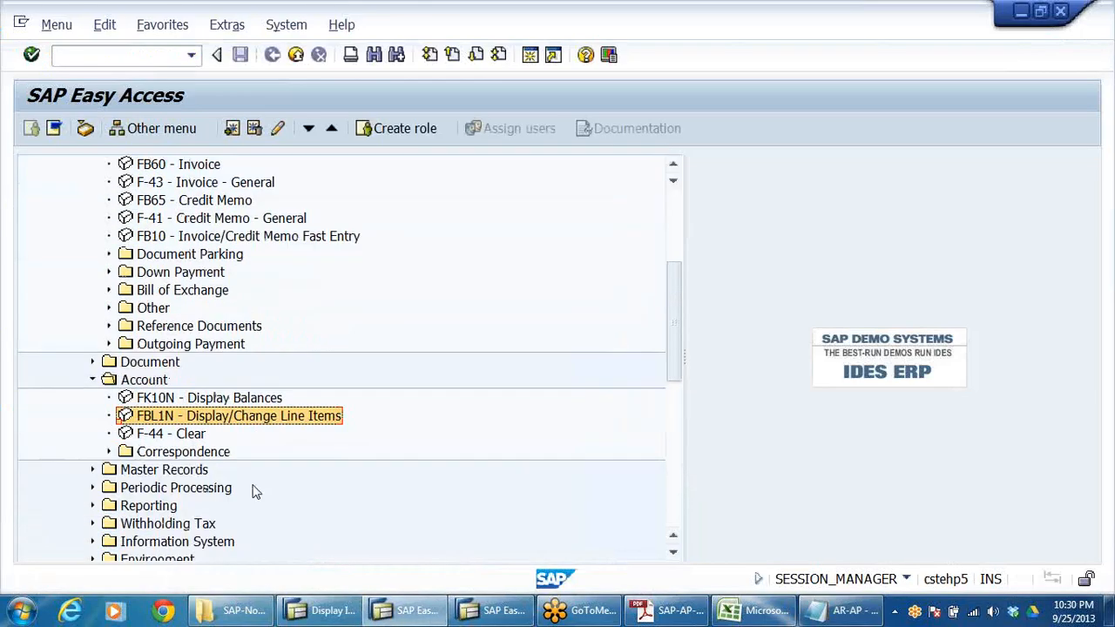
double_click(178, 405)
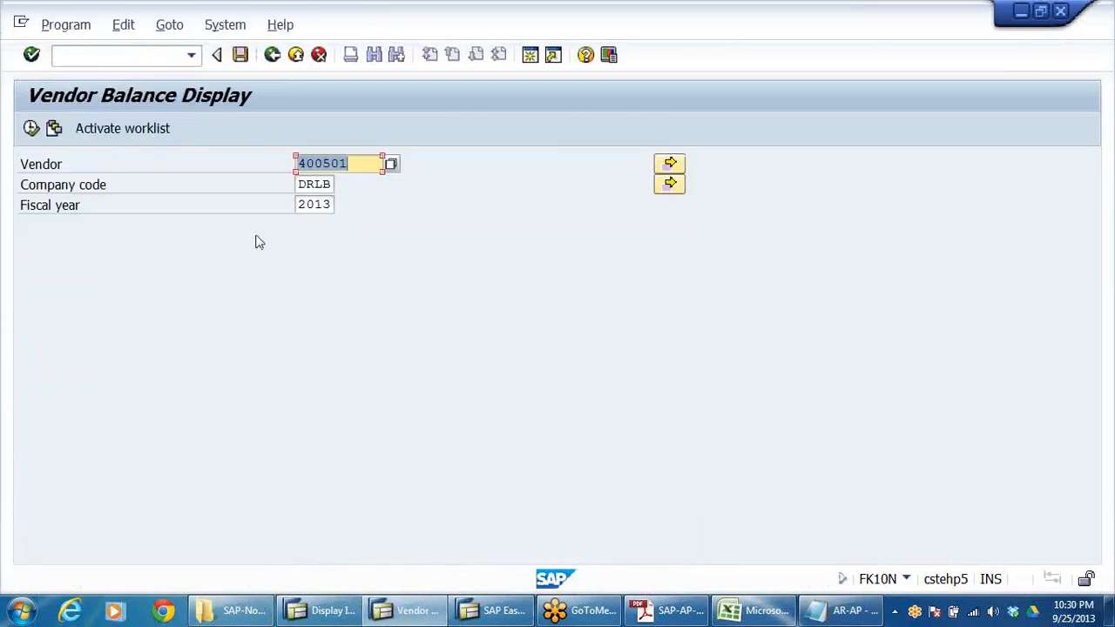
click(31, 128)
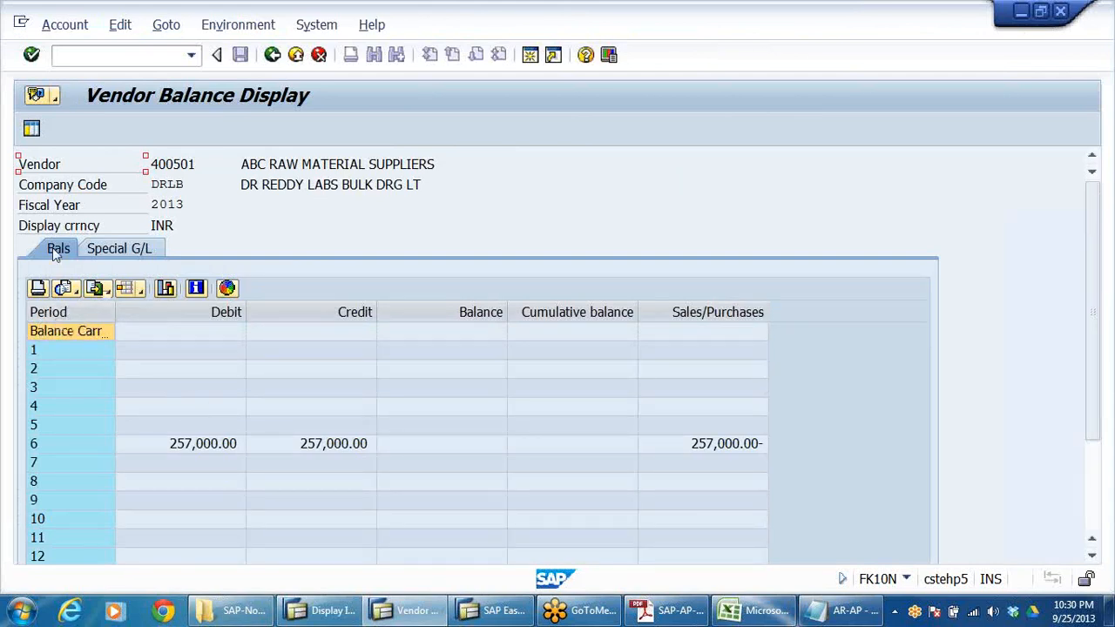
Step: Compare the vendor's special G/L balances with the normal period balances, and return to the vendor selection screen
click(141, 250)
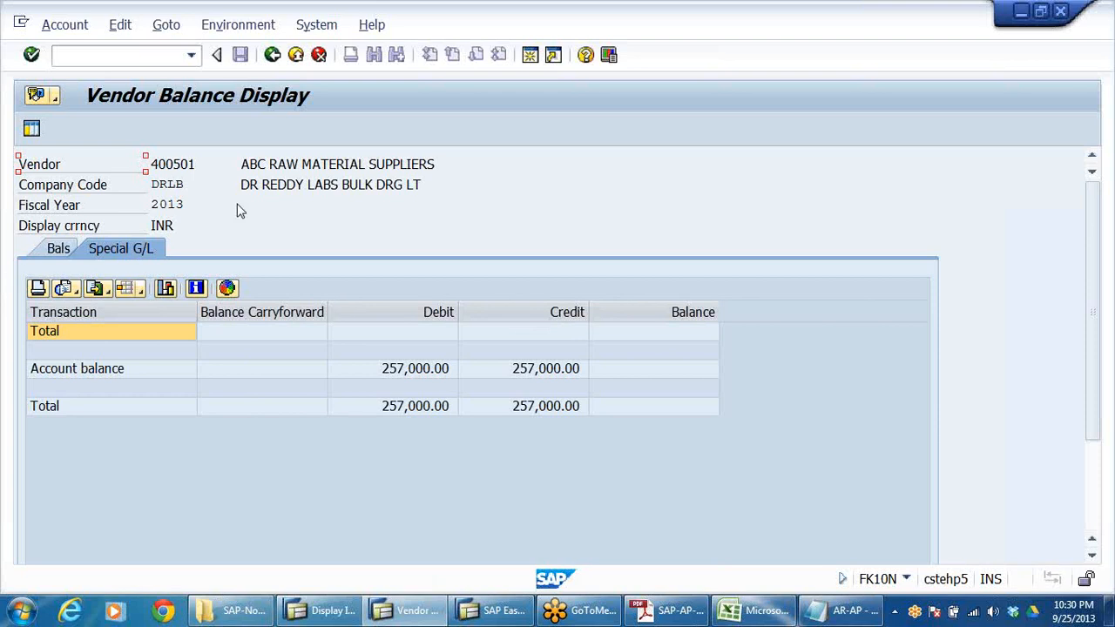
click(425, 368)
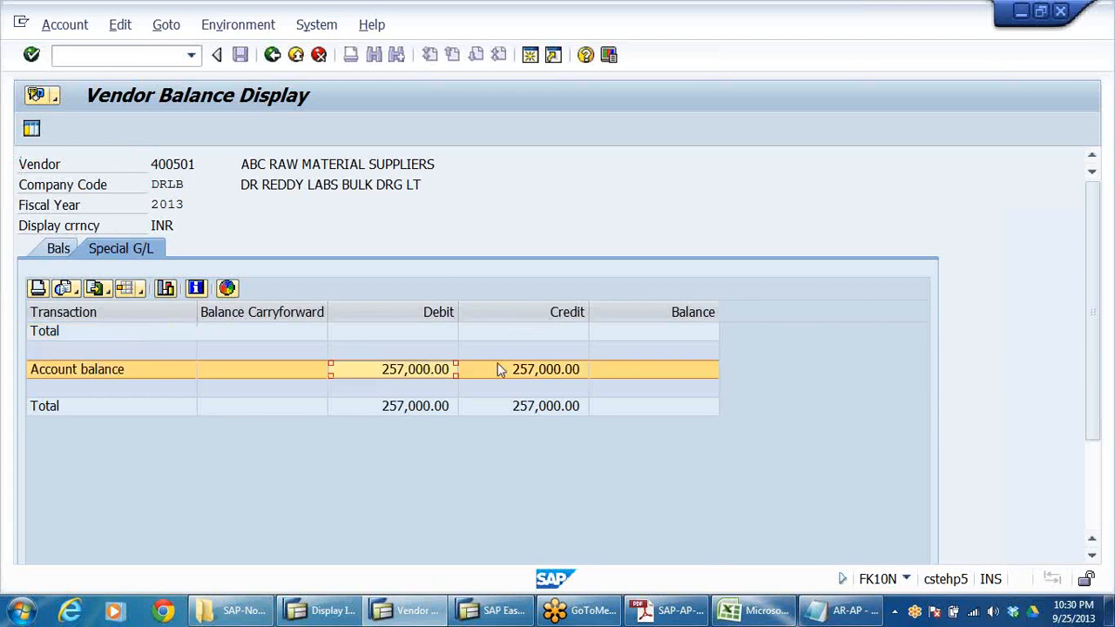
click(61, 250)
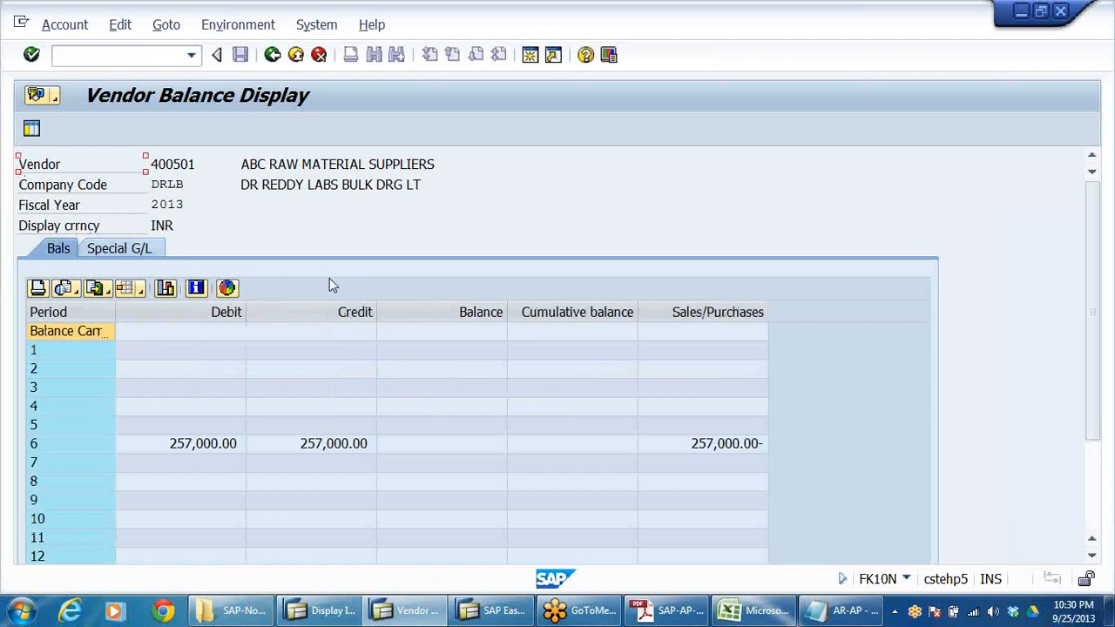
click(297, 55)
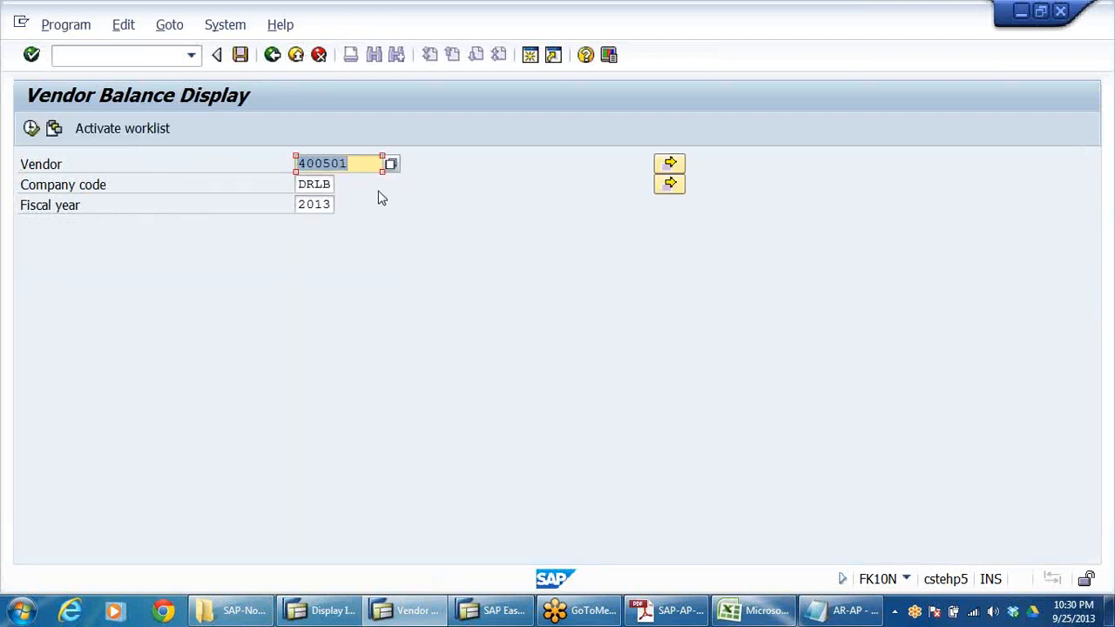
drag(358, 167, 5, 149)
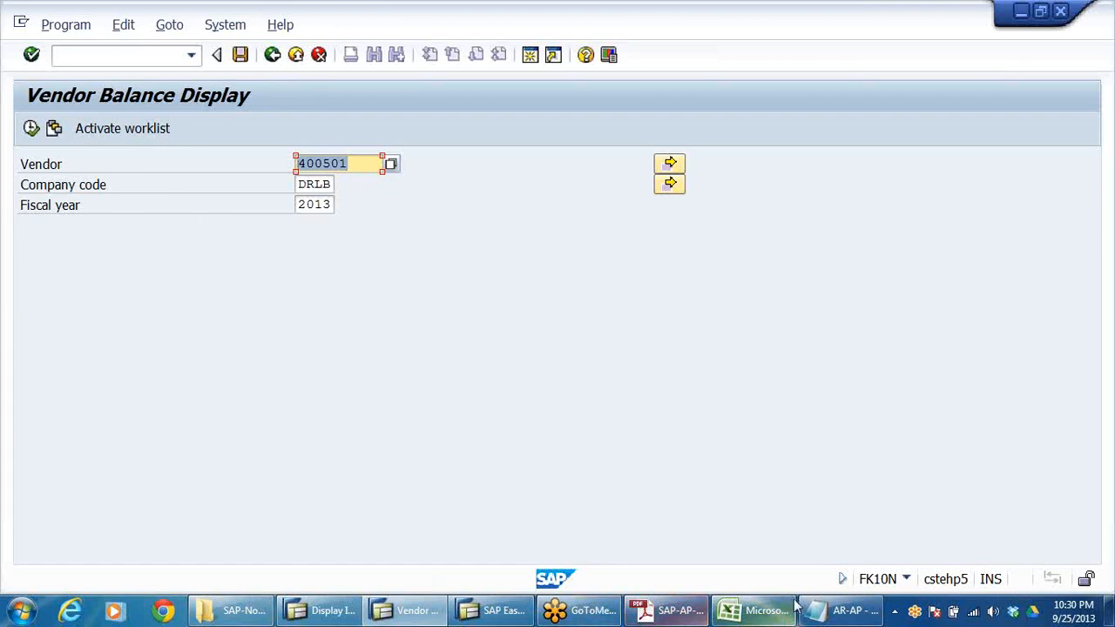
Step: Switch to the AR-AP notes in Notepad and examine the ADVANCE TO VENDOR account in the advance payment entry
click(819, 613)
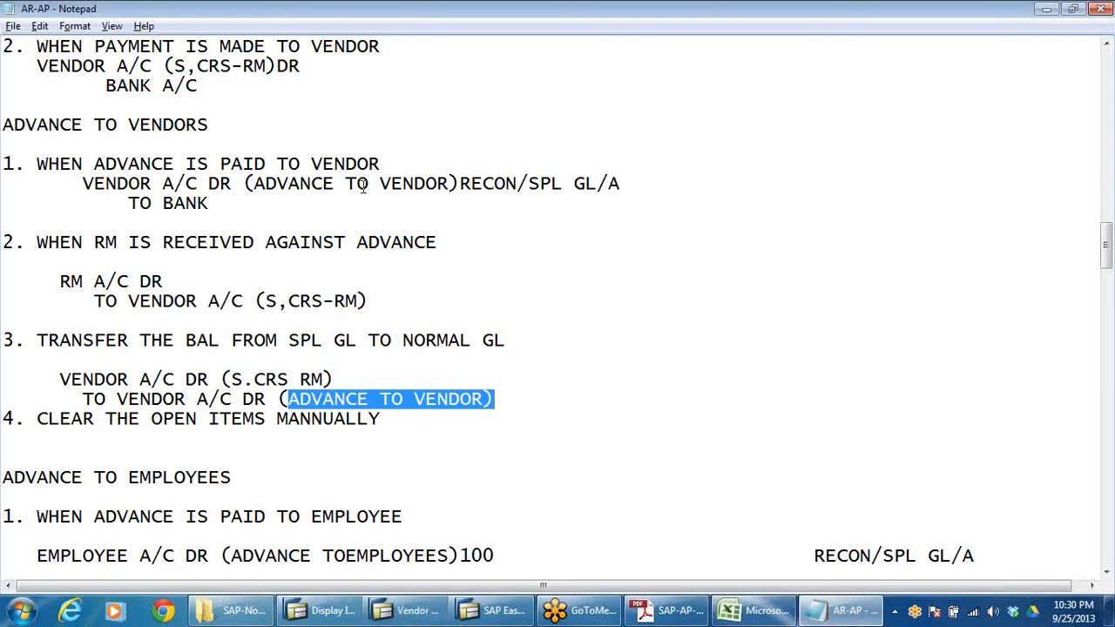
drag(254, 185, 439, 185)
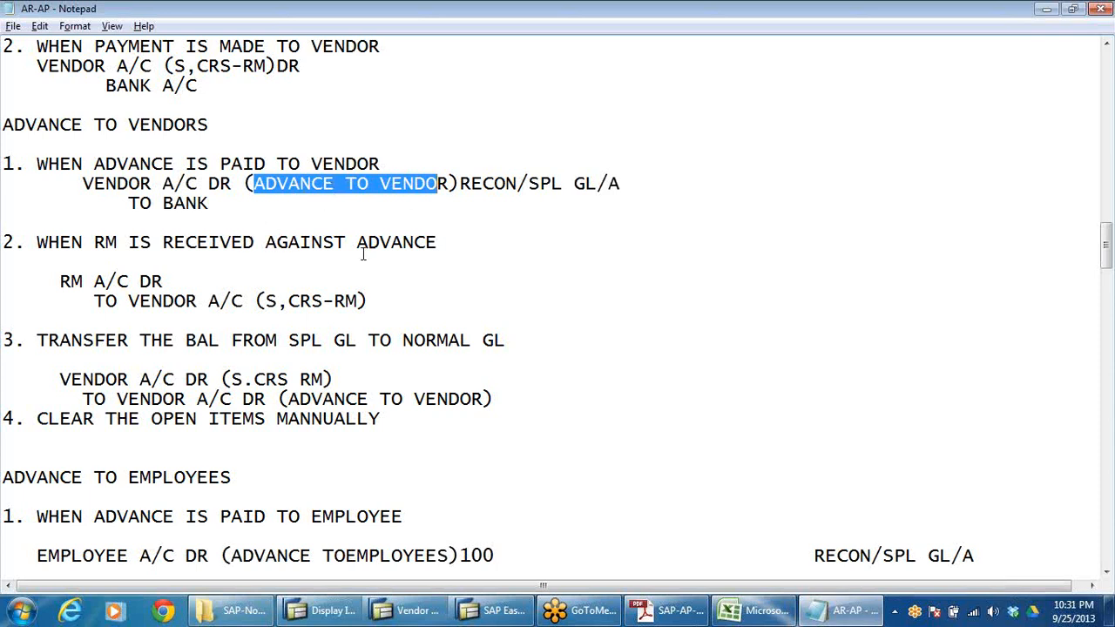
click(370, 184)
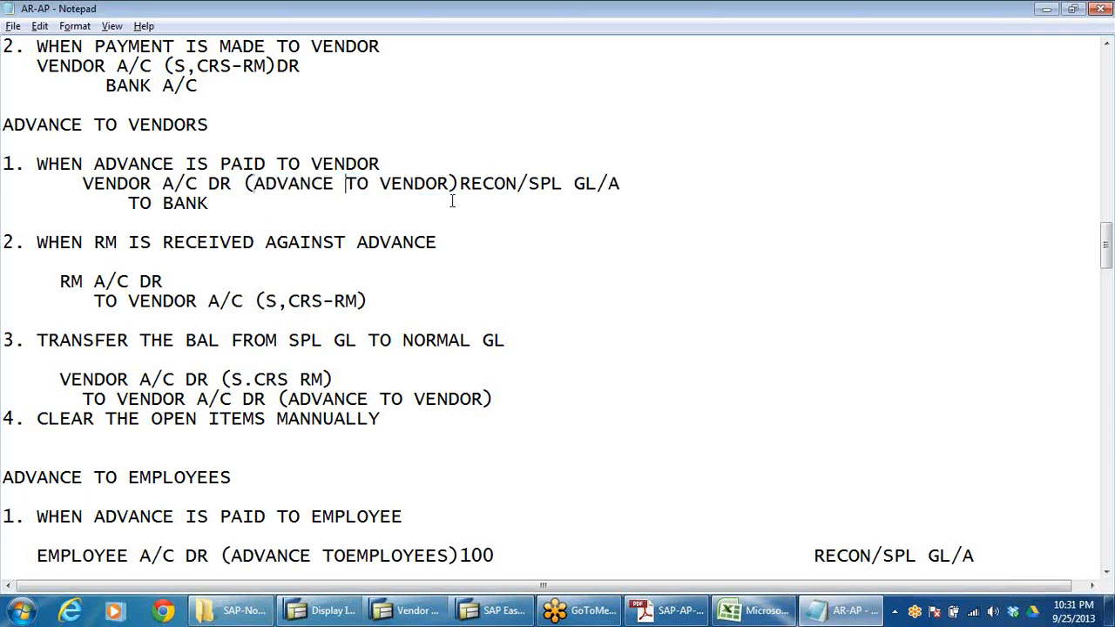
Step: Switch back to SAP, leave the vendor balance display and open central G/L account editing with transaction FS00
key(alt+Tab)
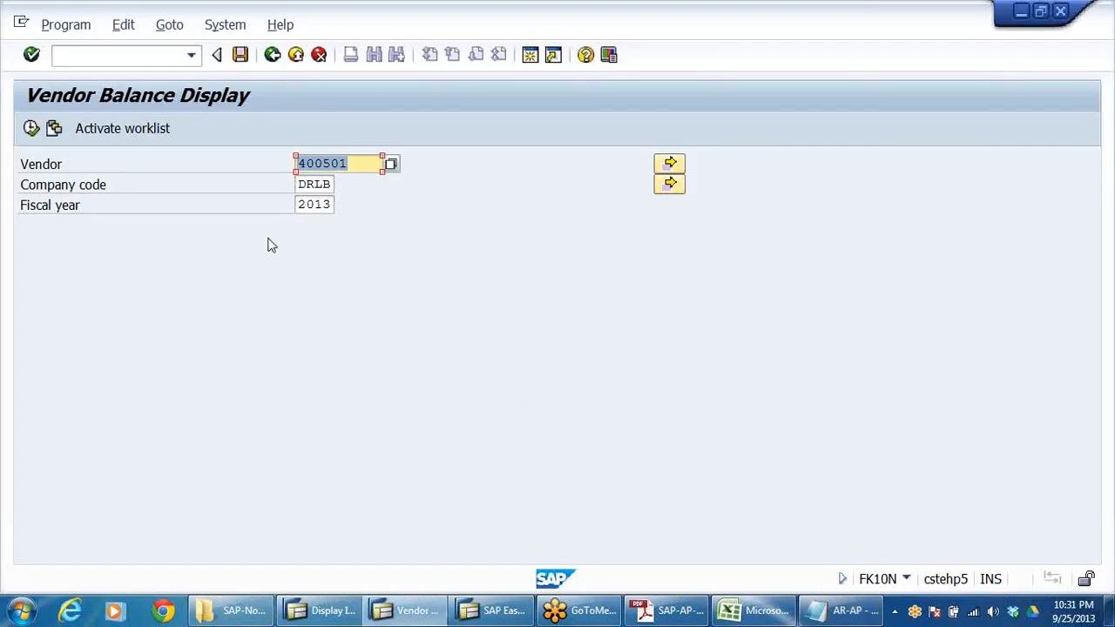
click(296, 55)
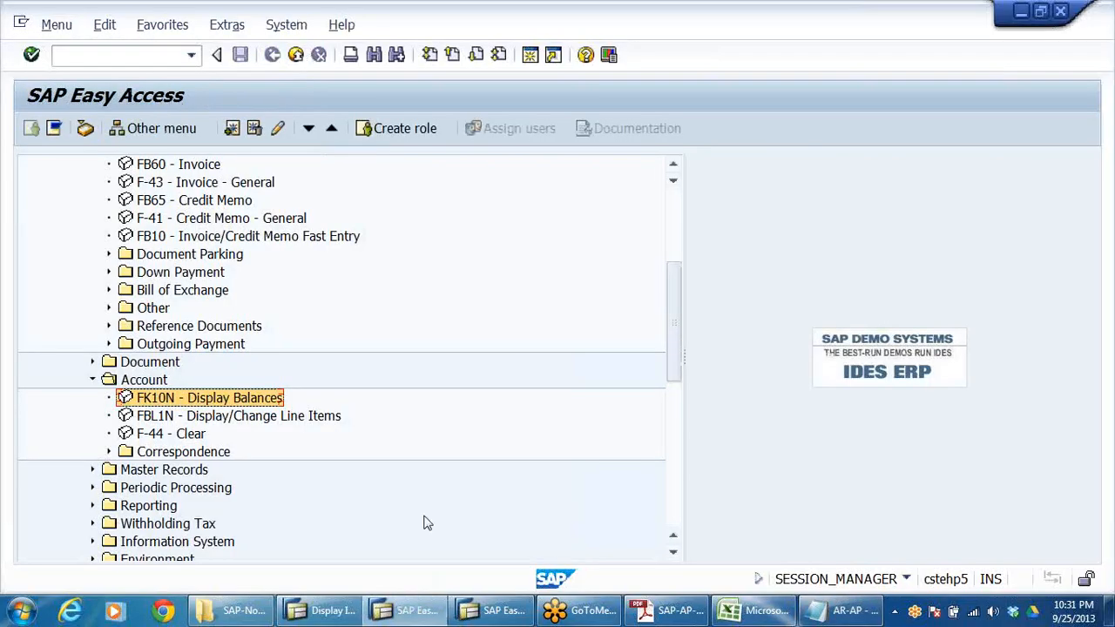
scroll(305, 443, up, 2)
click(148, 56)
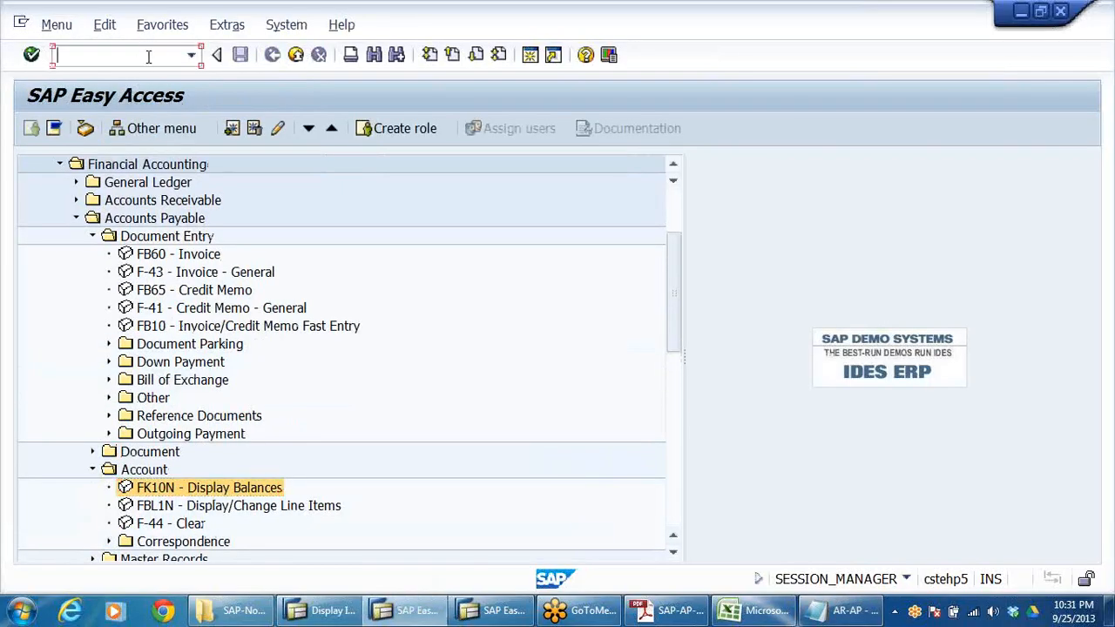
text(FS00)
key(Return)
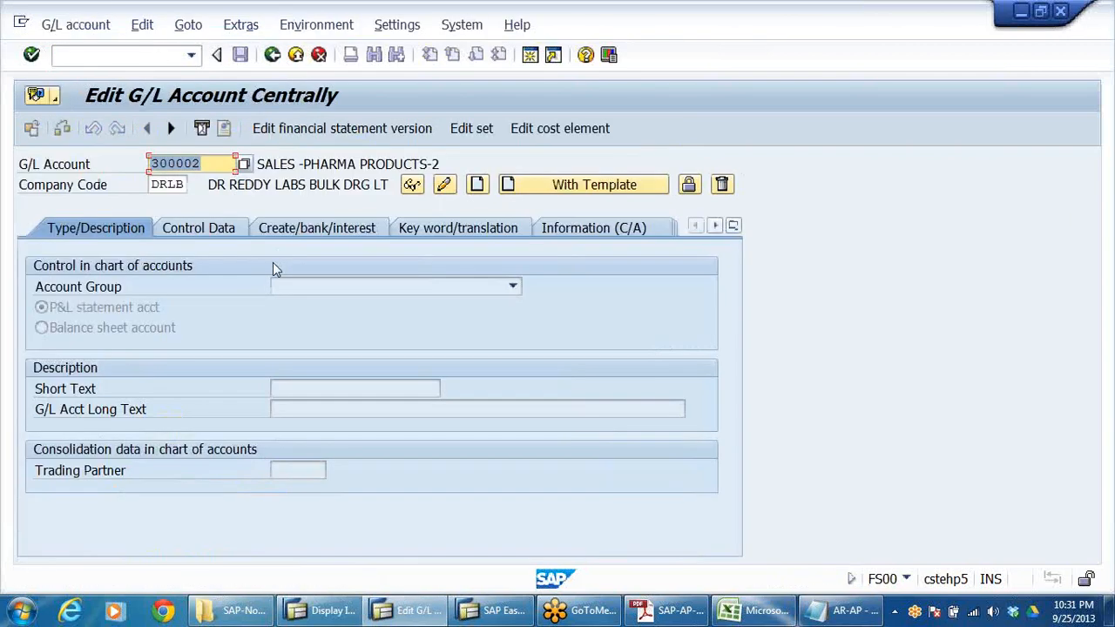
key(alt+Tab)
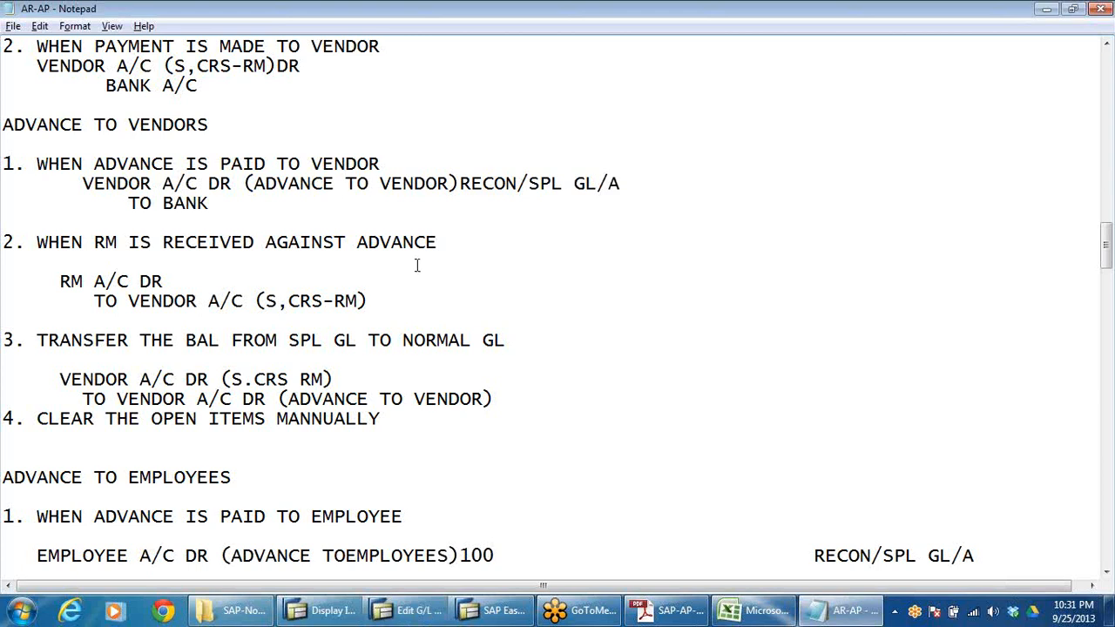
key(alt+Tab)
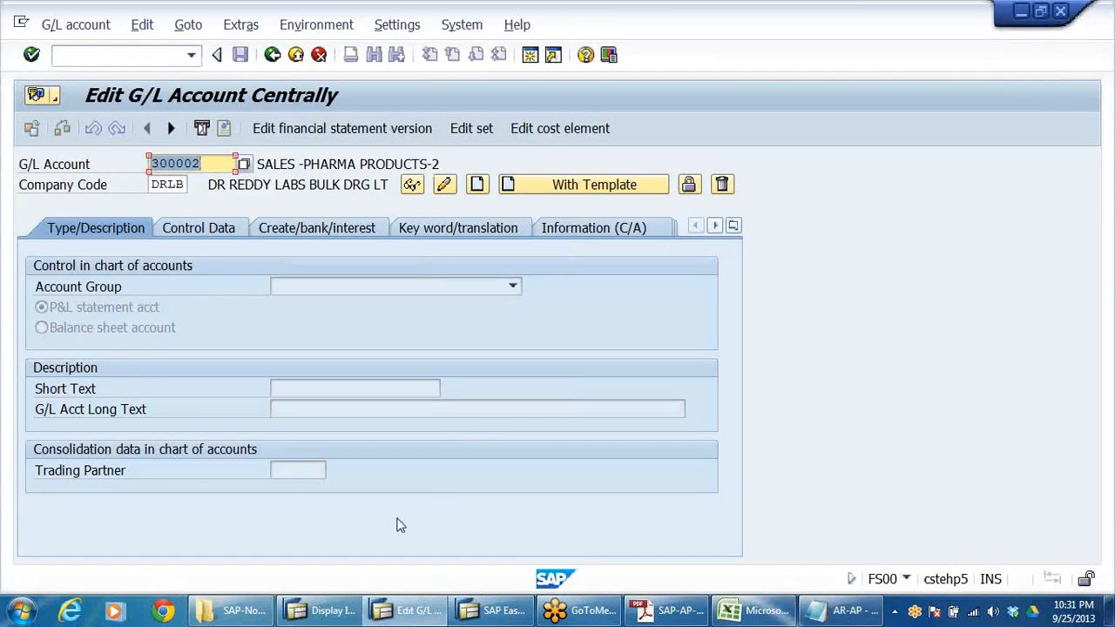
Step: Switch to the DRL_GRP workbook in Excel and open the ACC GRP sheet
click(728, 611)
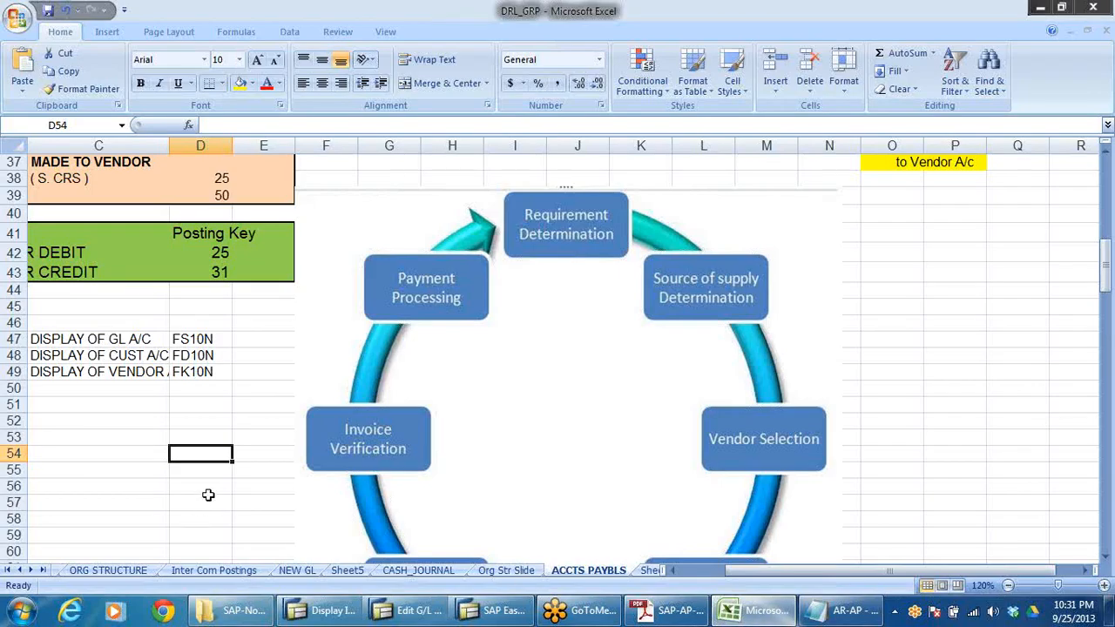
scroll(236, 479, down, 9)
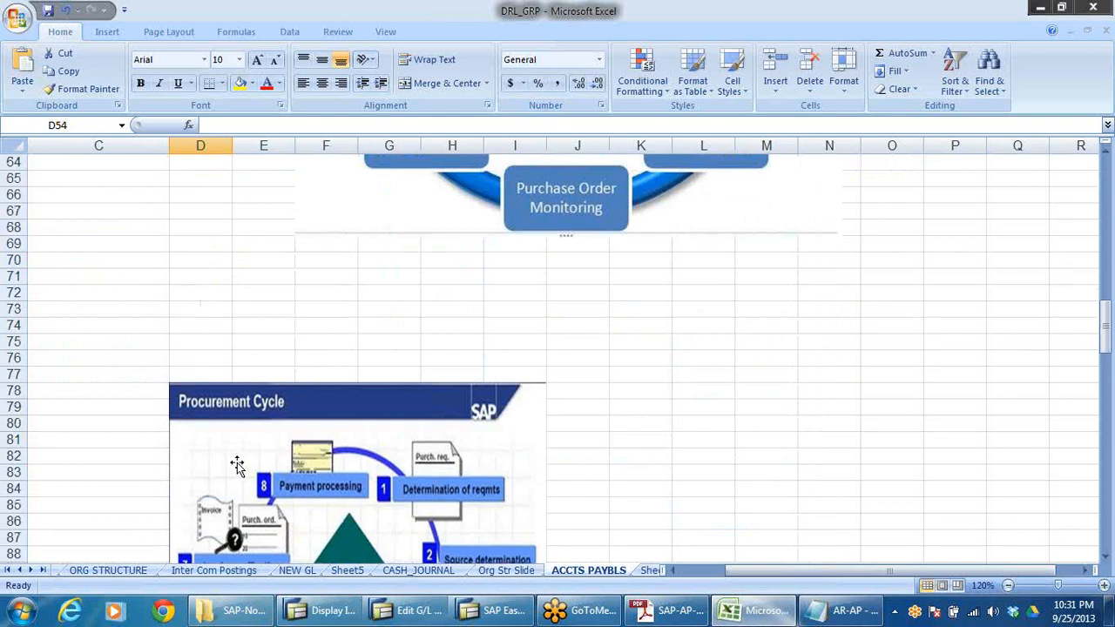
scroll(231, 462, down, 3)
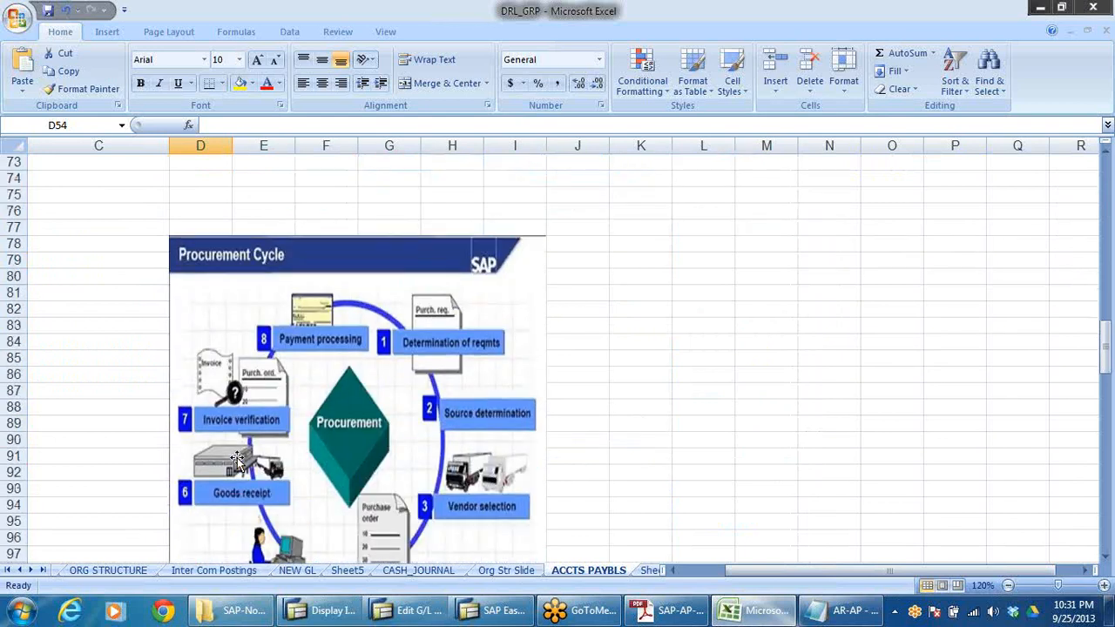
click(137, 570)
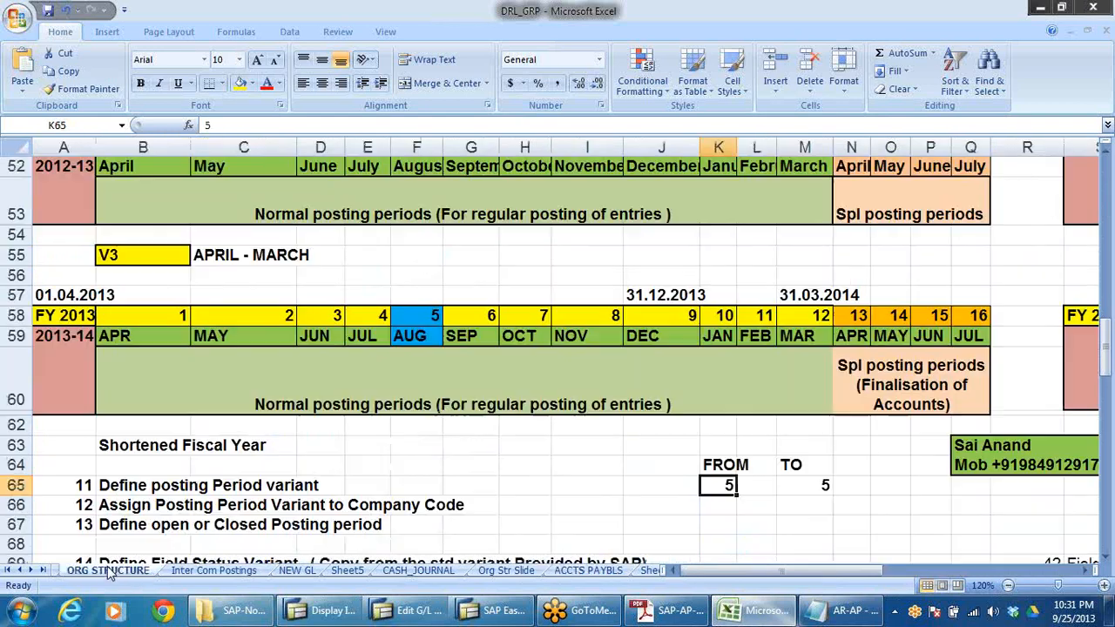
click(8, 571)
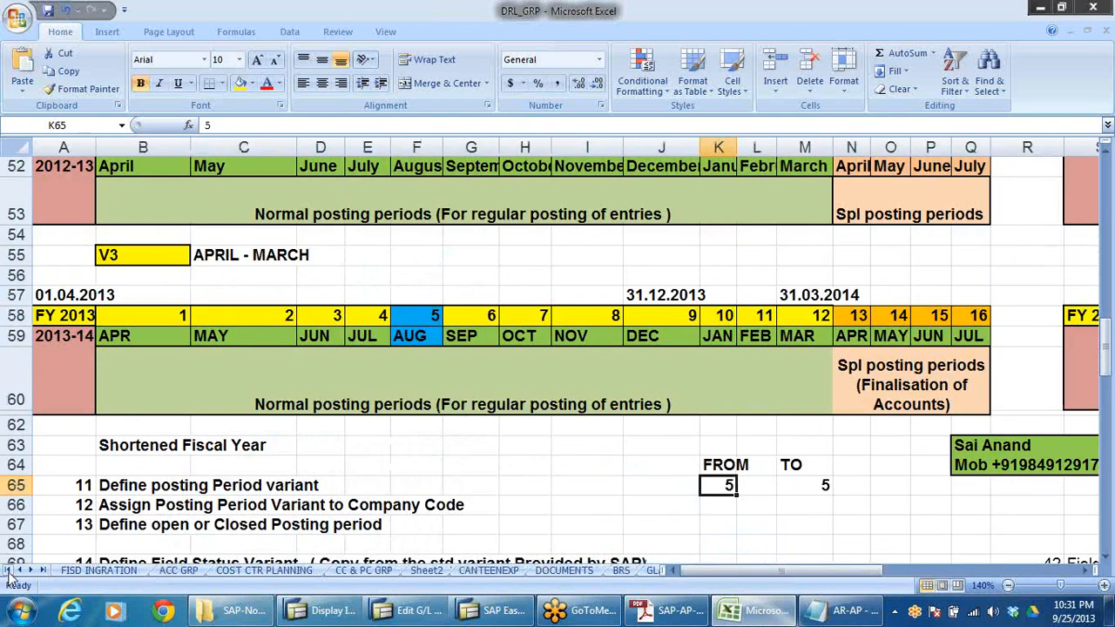
click(178, 571)
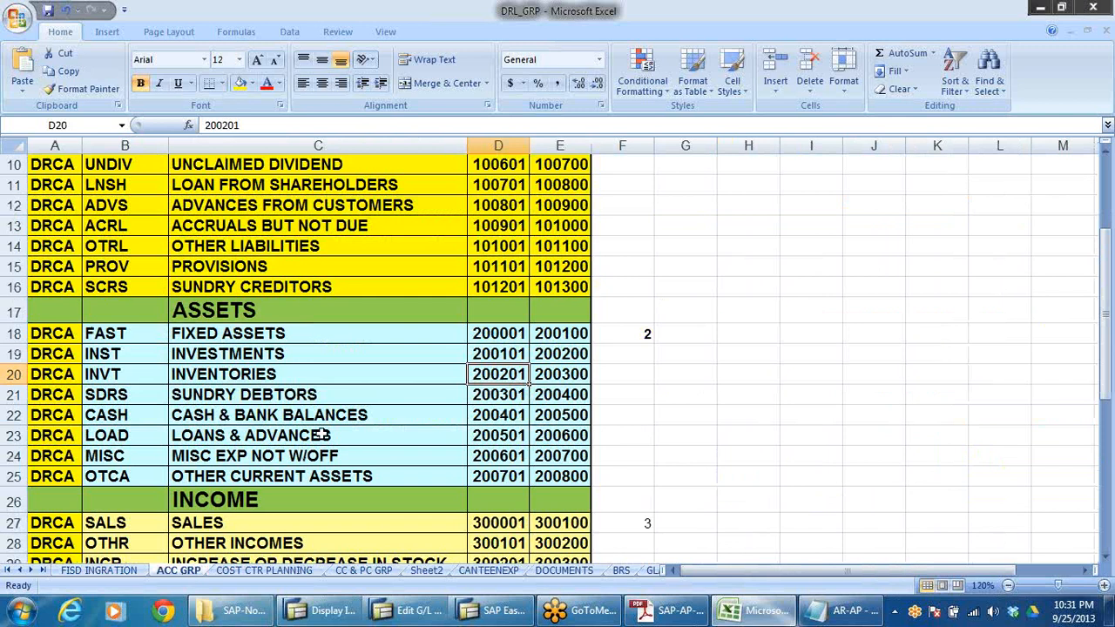
Step: Review the ADVANCES FROM CUSTOMERS, SUNDRY CREDITORS and LOANS & ADVANCES account groups to find the group for vendor advances
scroll(373, 406, up, 2)
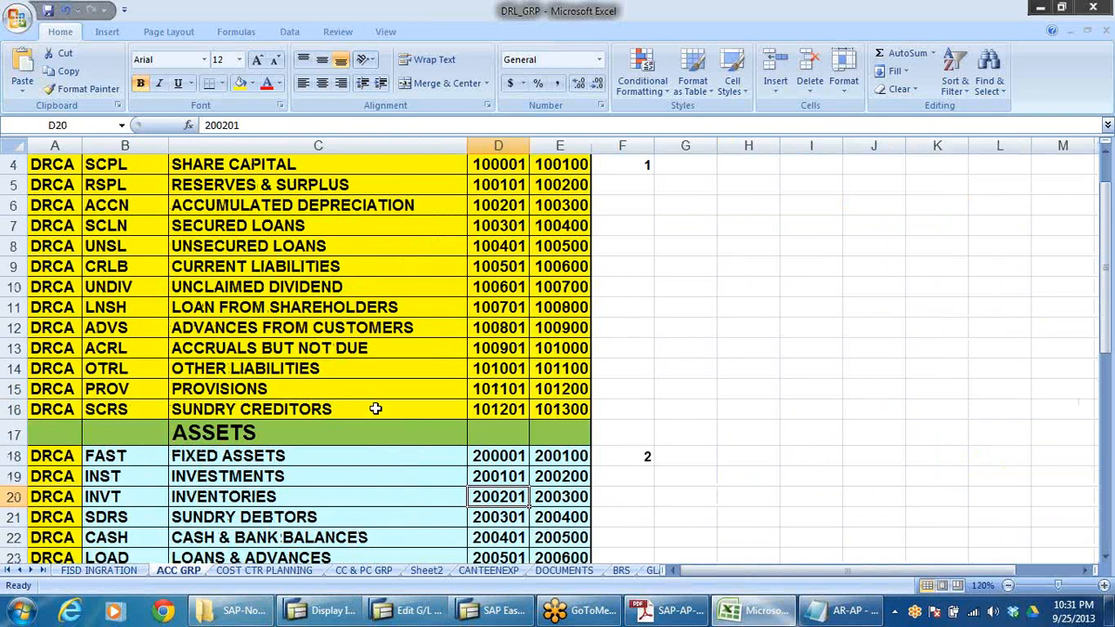
click(201, 332)
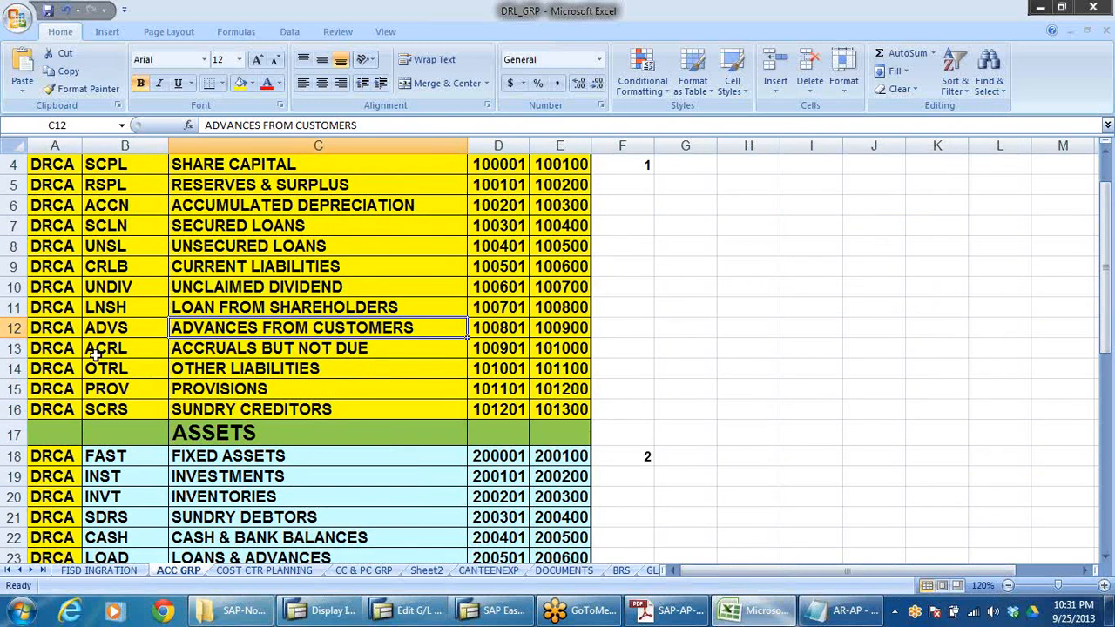
click(416, 409)
scroll(366, 390, down, 4)
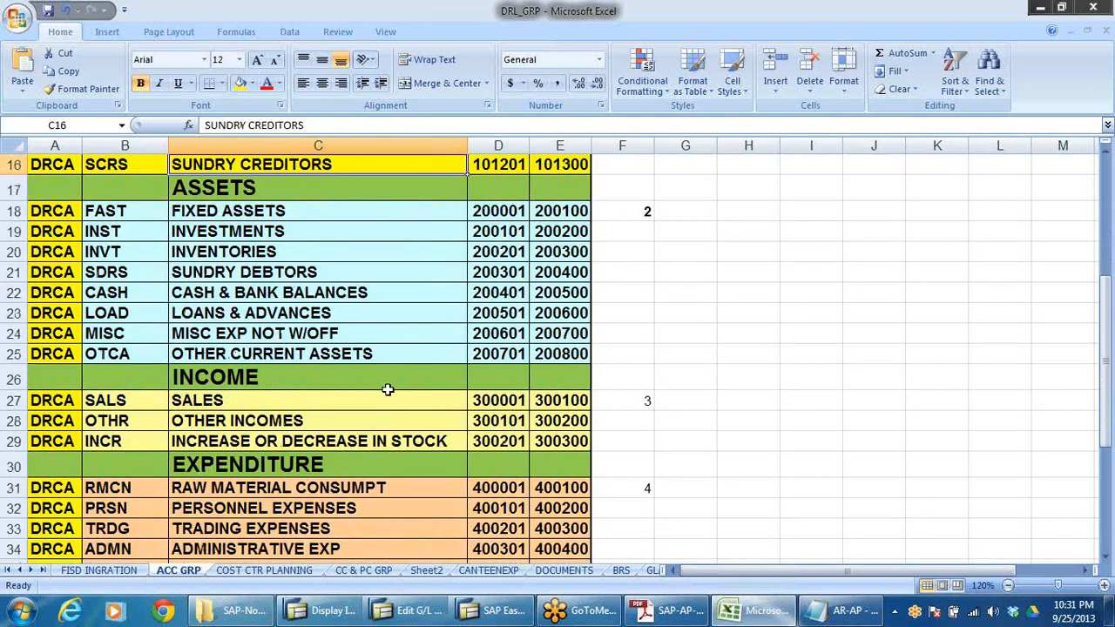
click(206, 319)
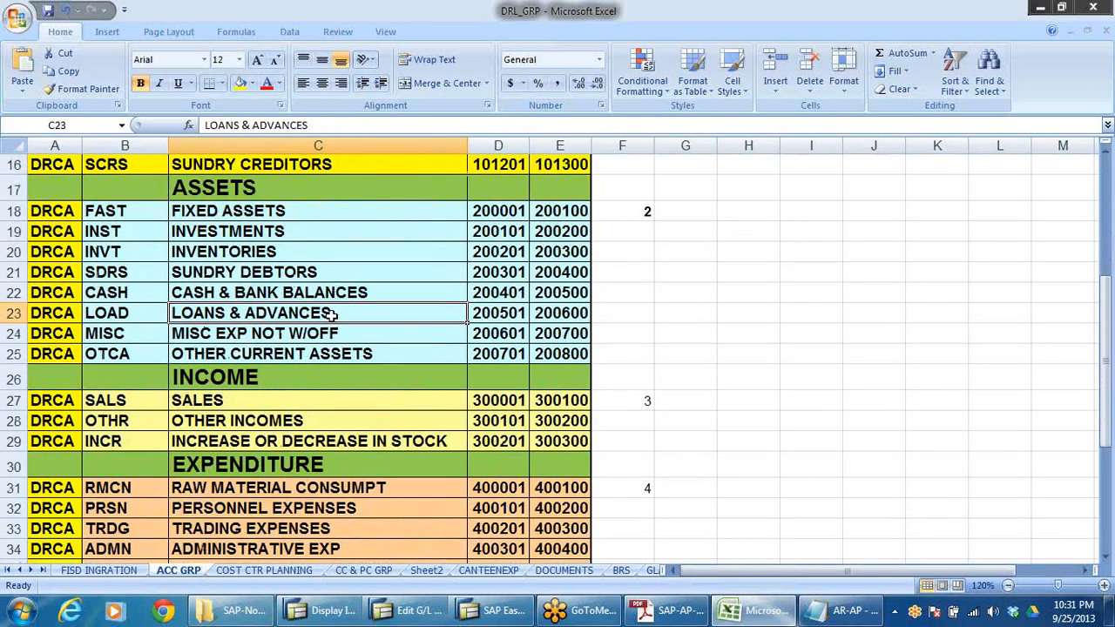
Step: Copy the LOANS & ADVANCES range's starting number 200501 into the G/L account field in SAP
click(503, 314)
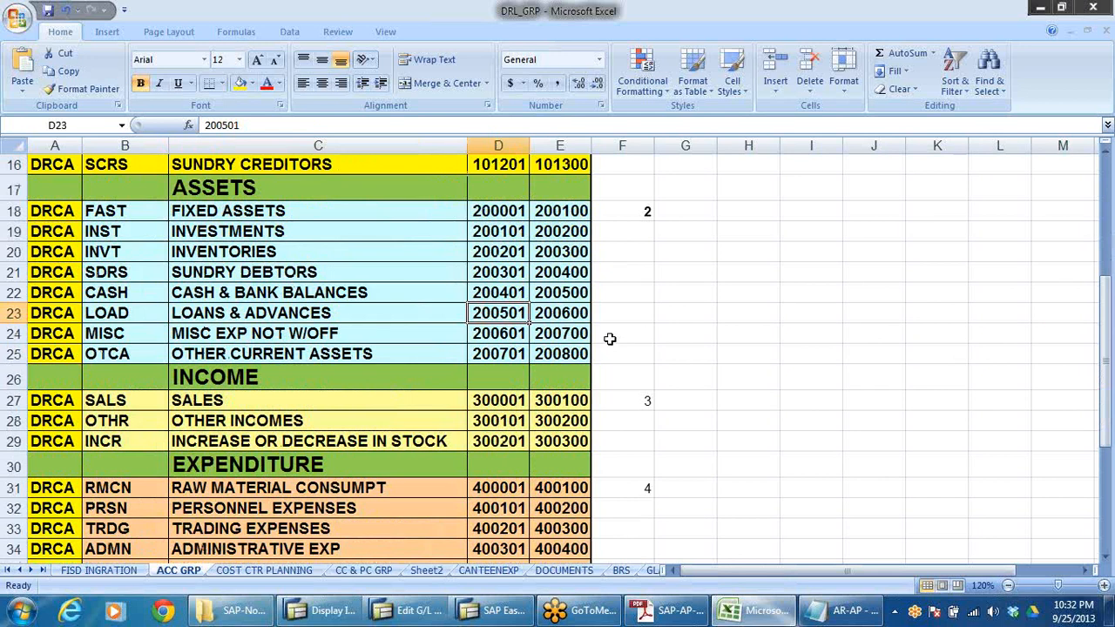
key(ctrl+c)
key(alt+Tab)
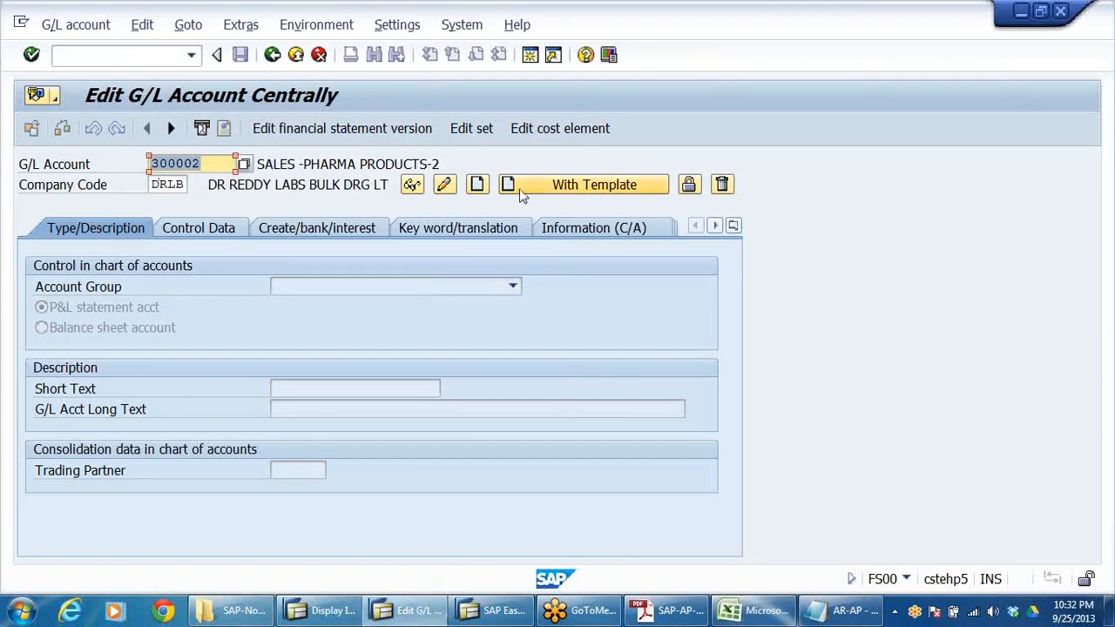
key(ctrl+v)
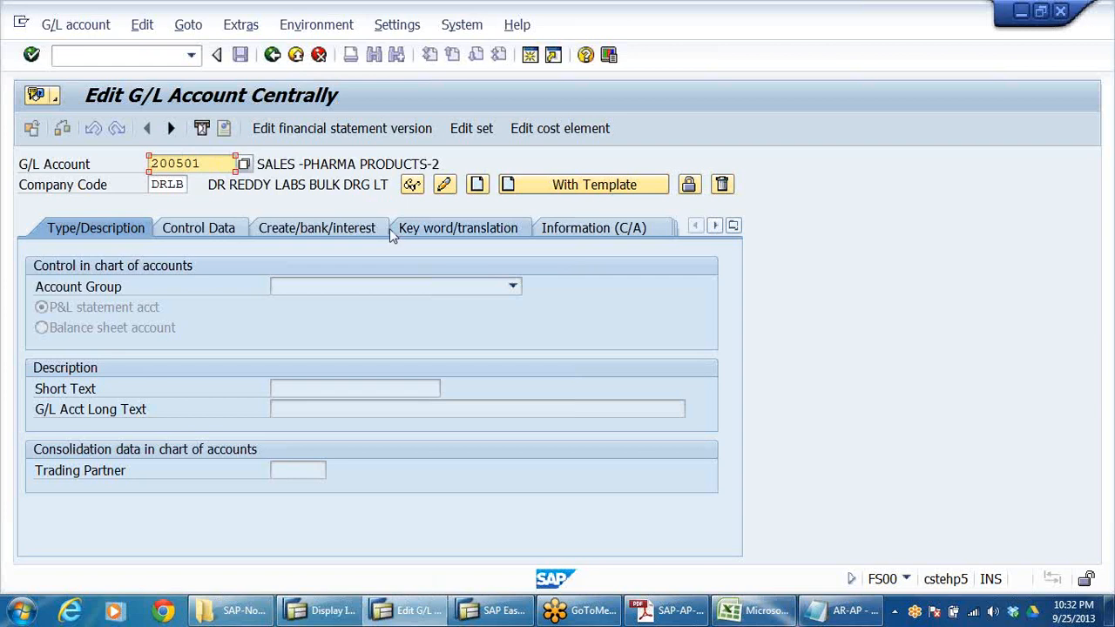
Step: Create G/L account 200501 in company code DRLB as a balance sheet account in the LOANS & ADVANCES account group
click(476, 185)
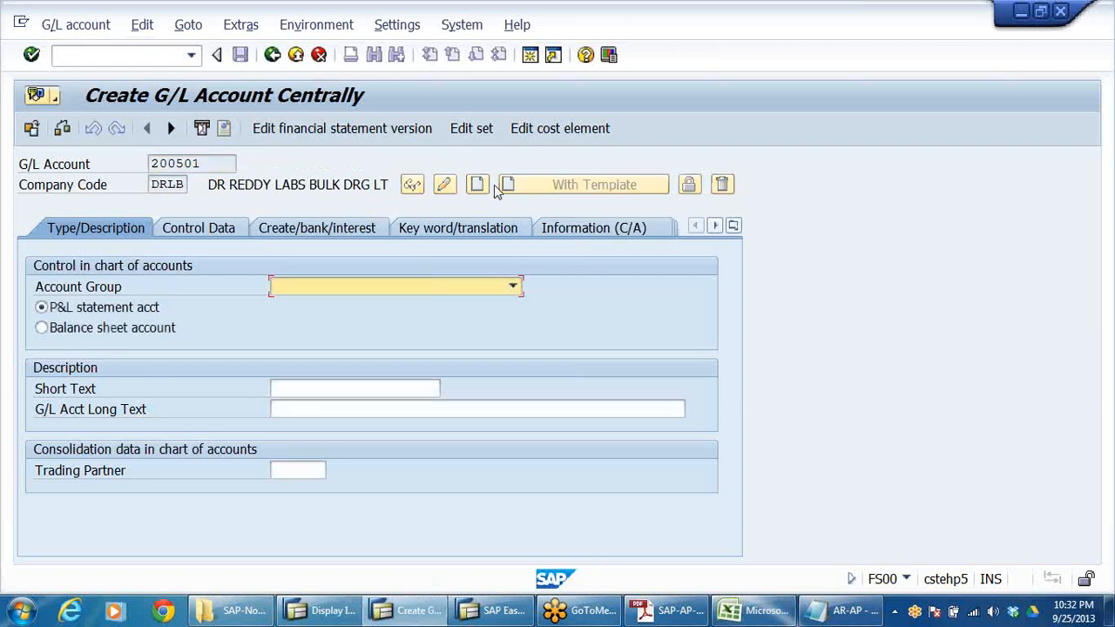
click(512, 288)
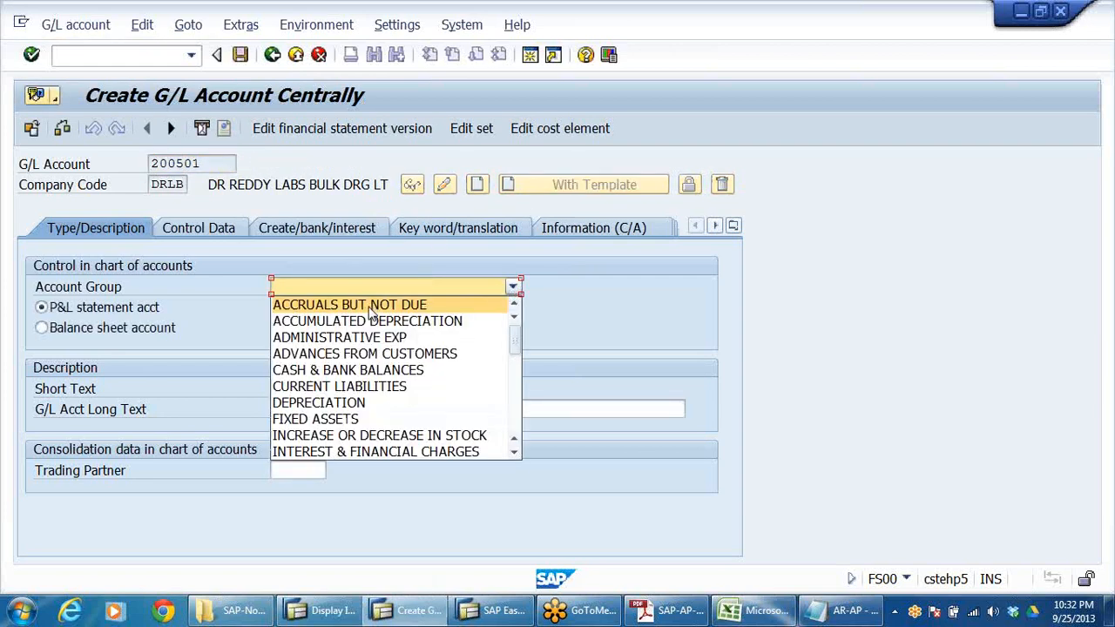
click(369, 307)
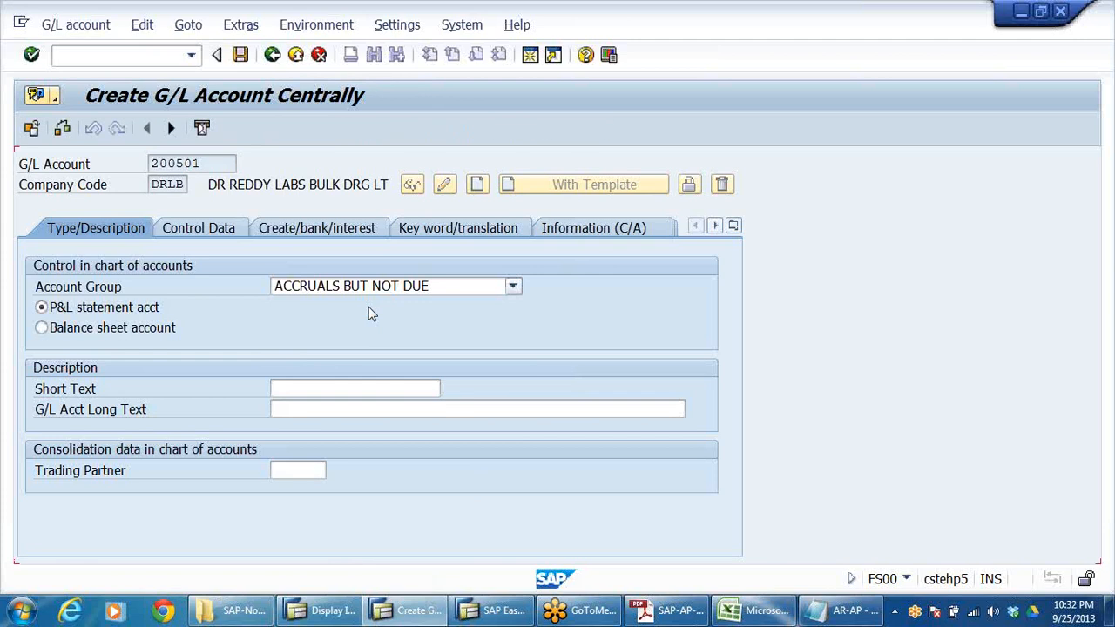
click(516, 284)
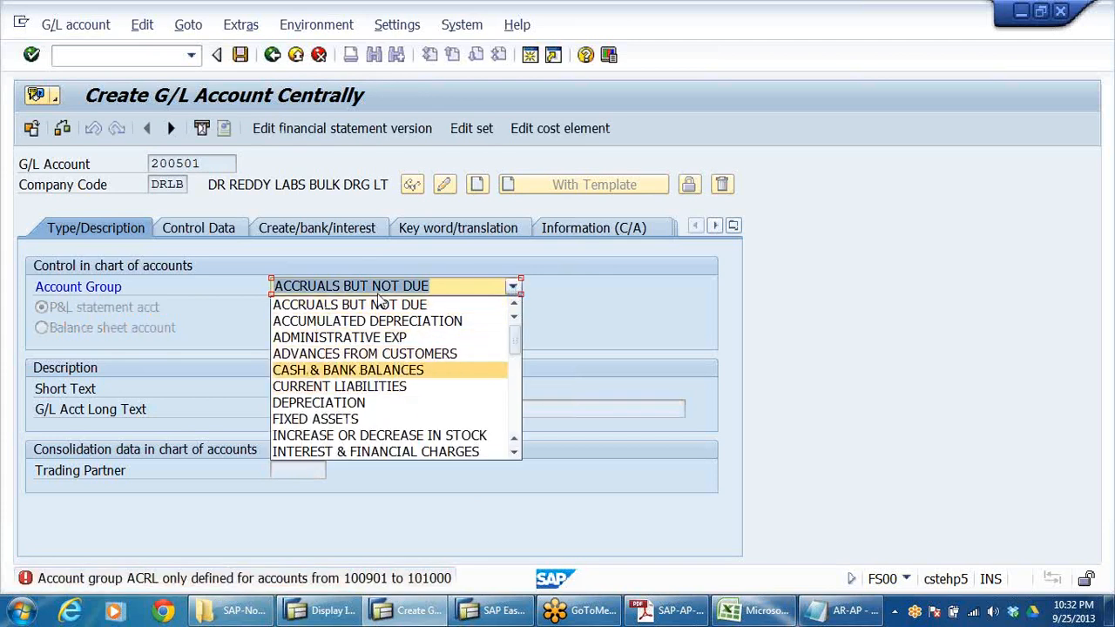
key(Down)
key(Down)
key(Down)
key(Down)
key(Down)
key(Down)
key(Down)
key(Down)
key(Down)
key(Down)
key(Down)
key(Down)
key(Up)
key(Up)
key(Up)
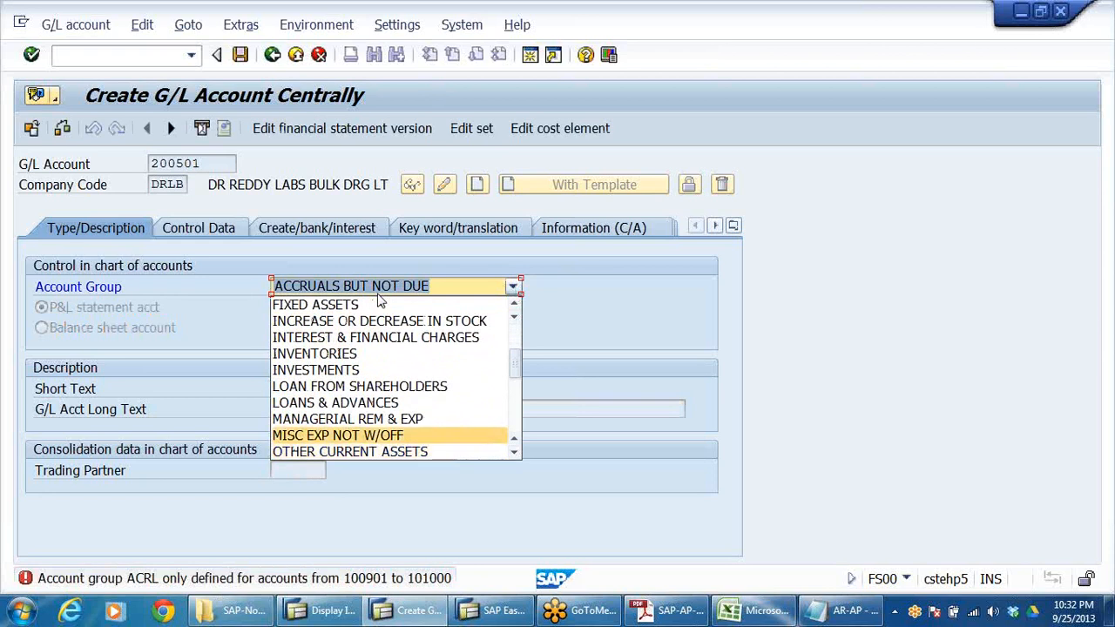
key(Return)
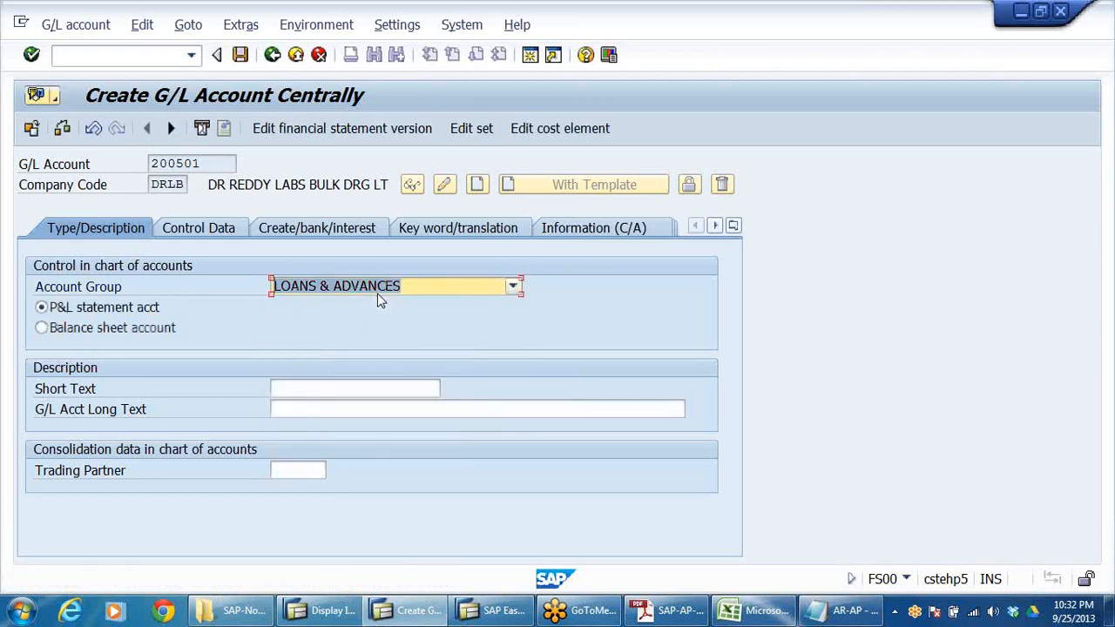
click(100, 329)
Step: Enter ADVANCE TO VENDORS as both the short text and the long text of the G/L account
click(277, 389)
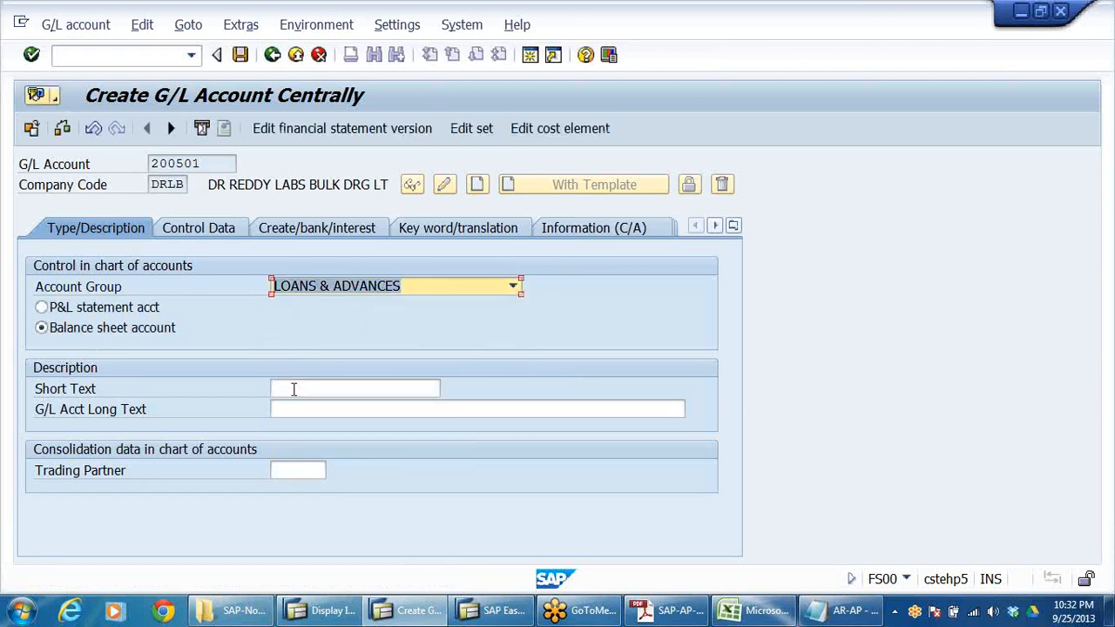
click(316, 407)
text(AD)
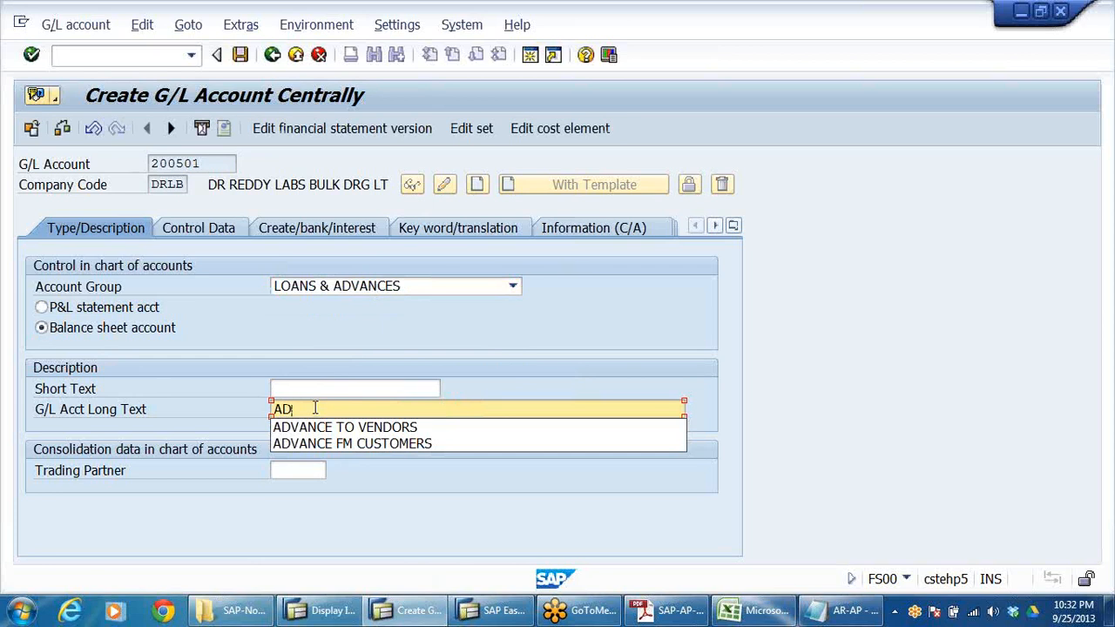
click(383, 427)
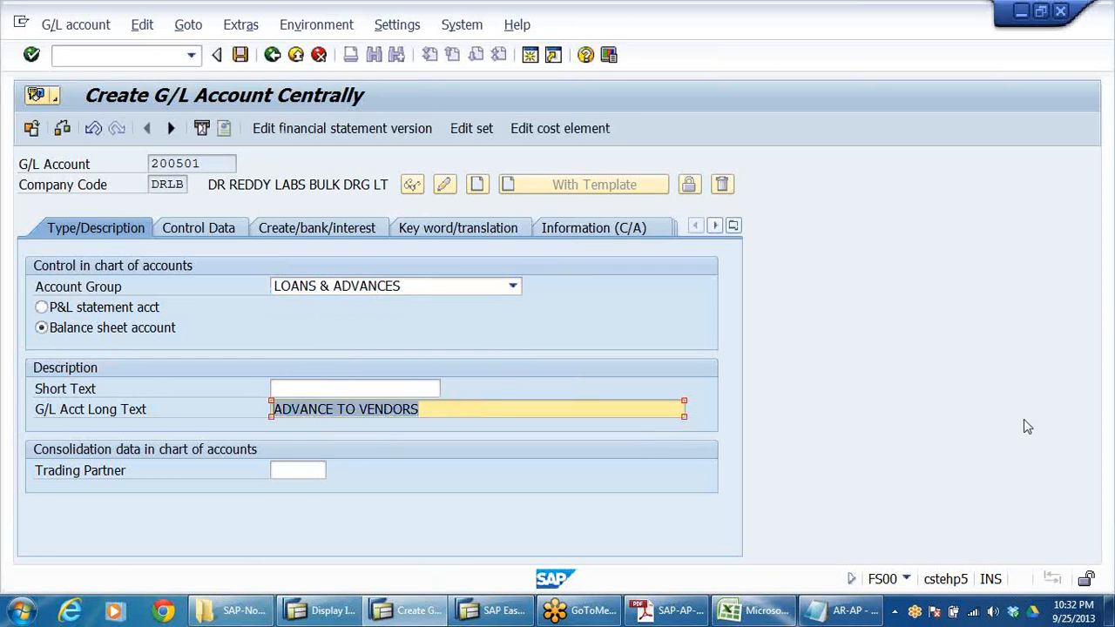
click(433, 389)
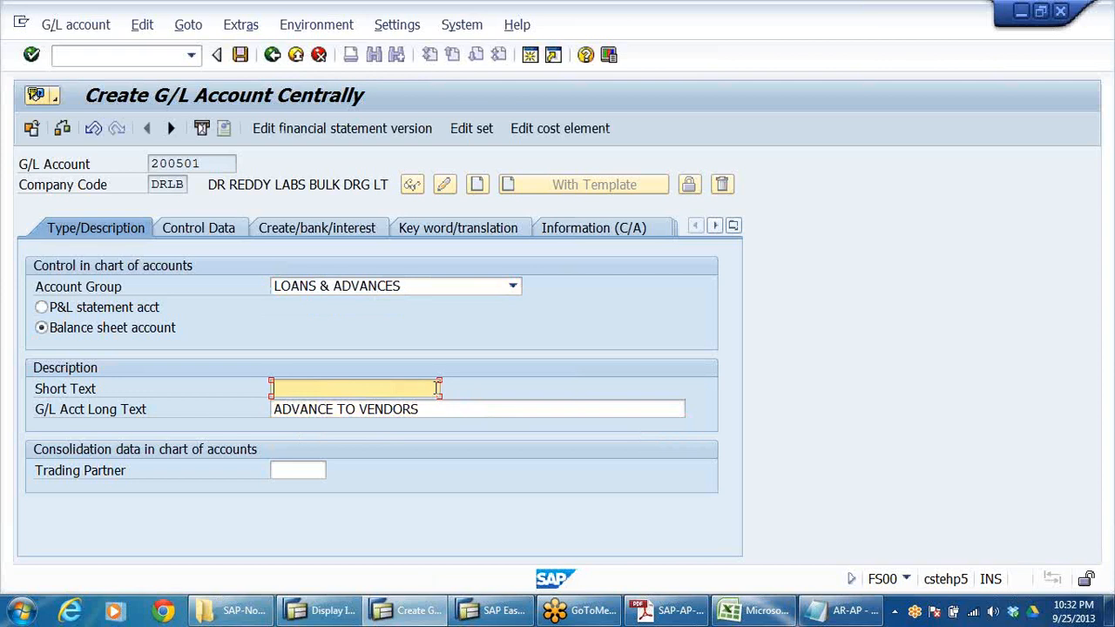
key(ctrl+v)
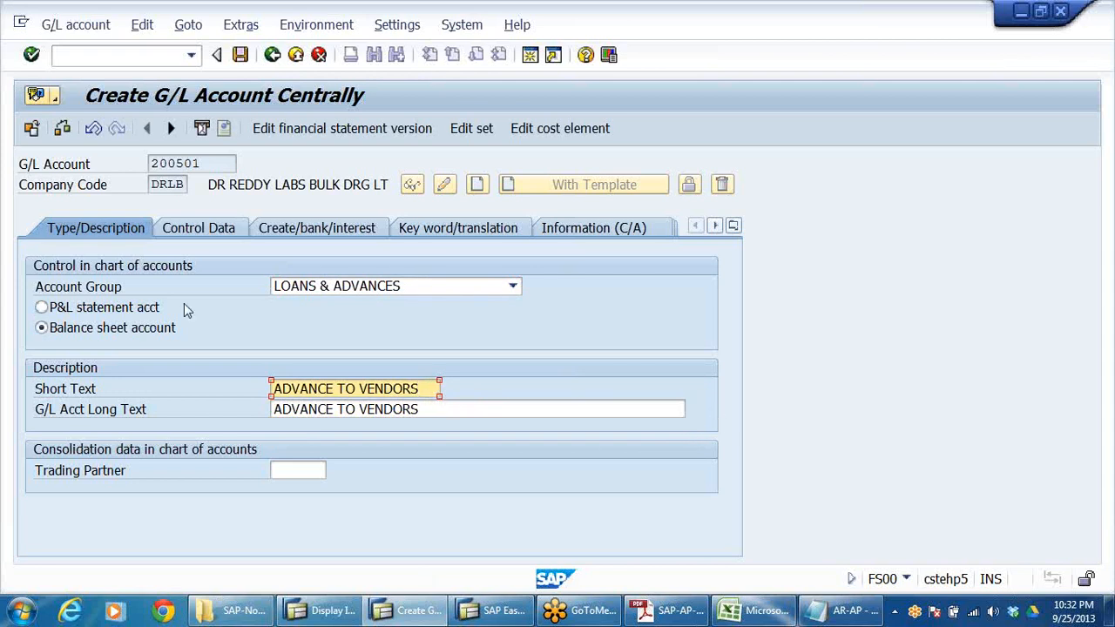
Step: Make the account a reconciliation account for the account type Vendors in its control data
click(216, 236)
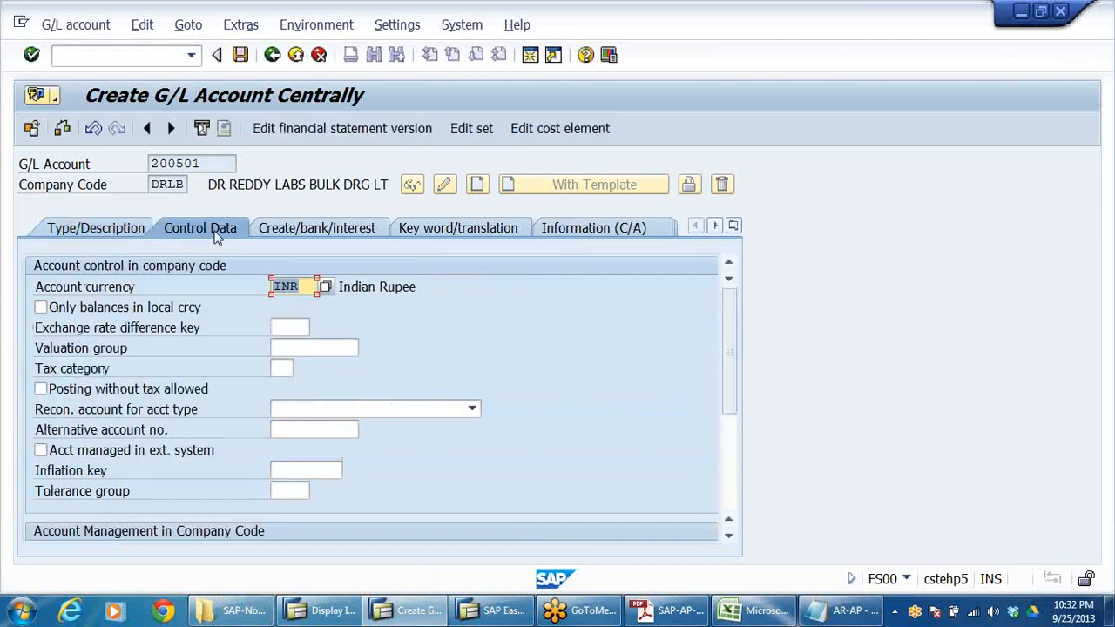
click(472, 408)
click(332, 459)
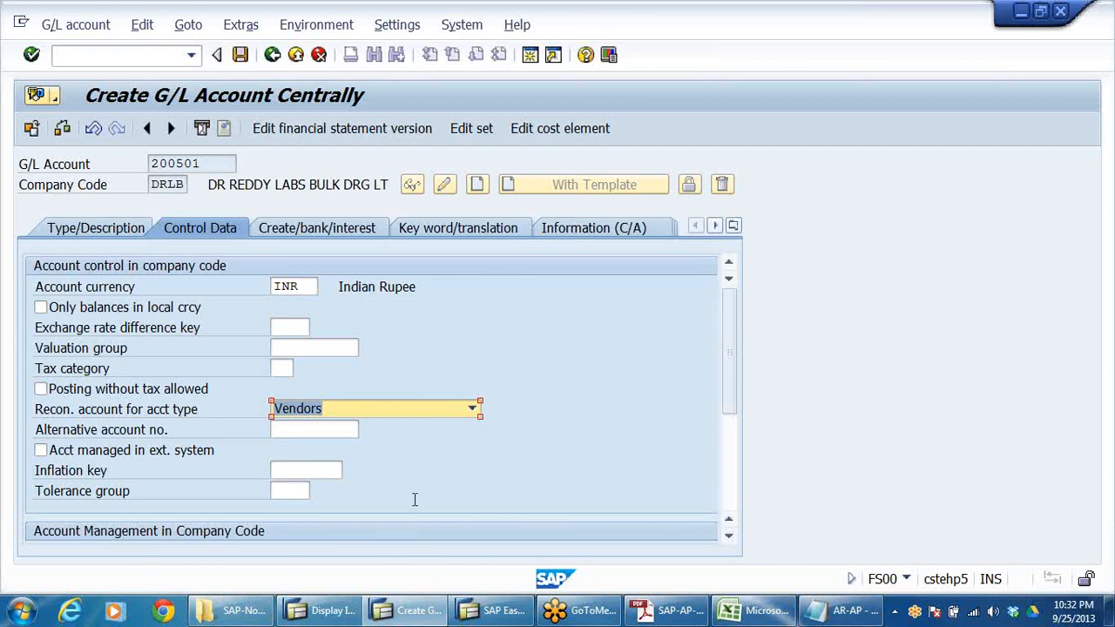
click(323, 348)
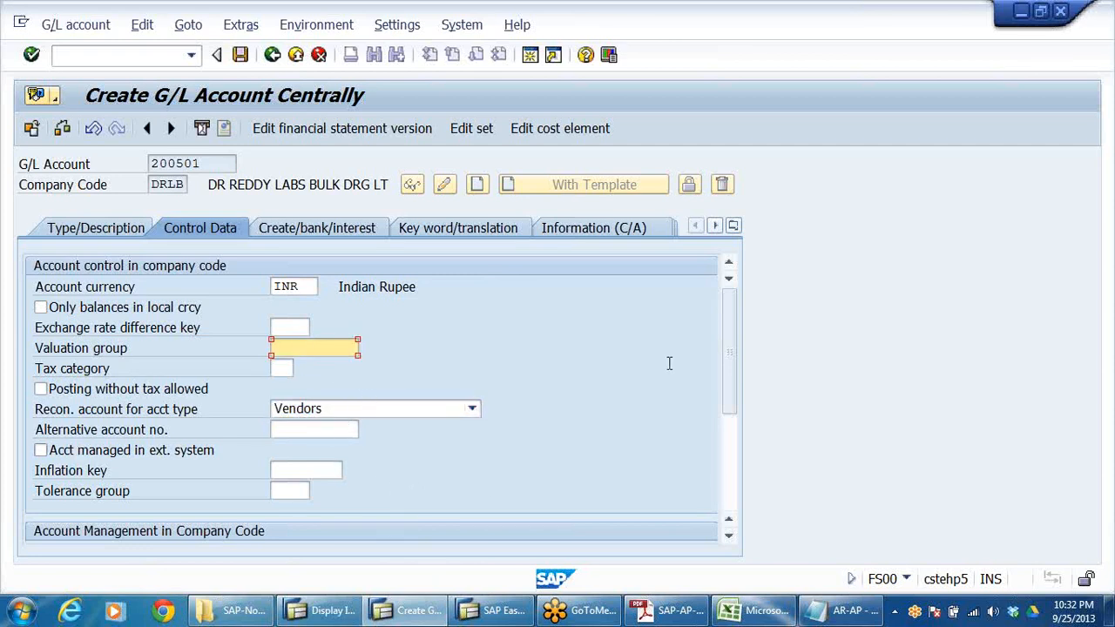
Step: Enable line item display for the account and set its sort key to 012
scroll(736, 396, down, 2)
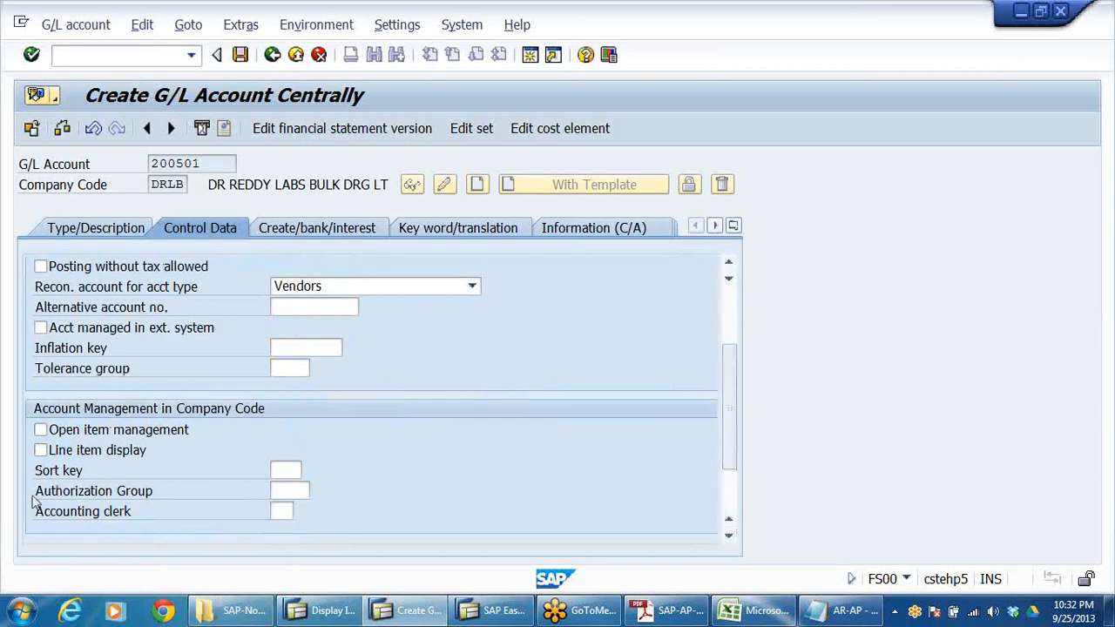
click(82, 453)
click(284, 469)
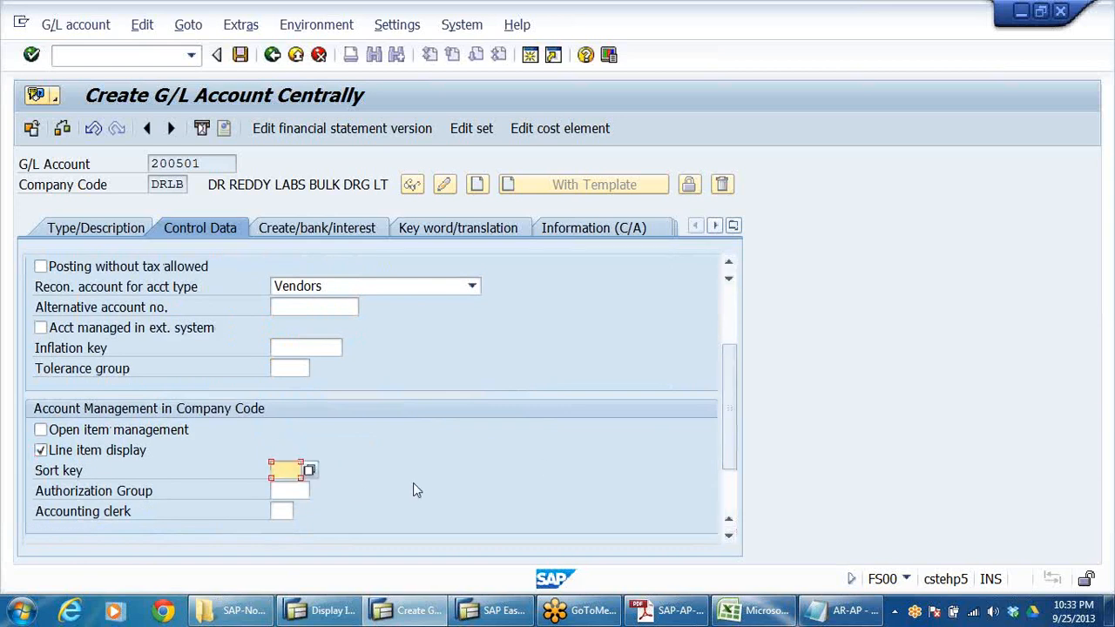
key(space)
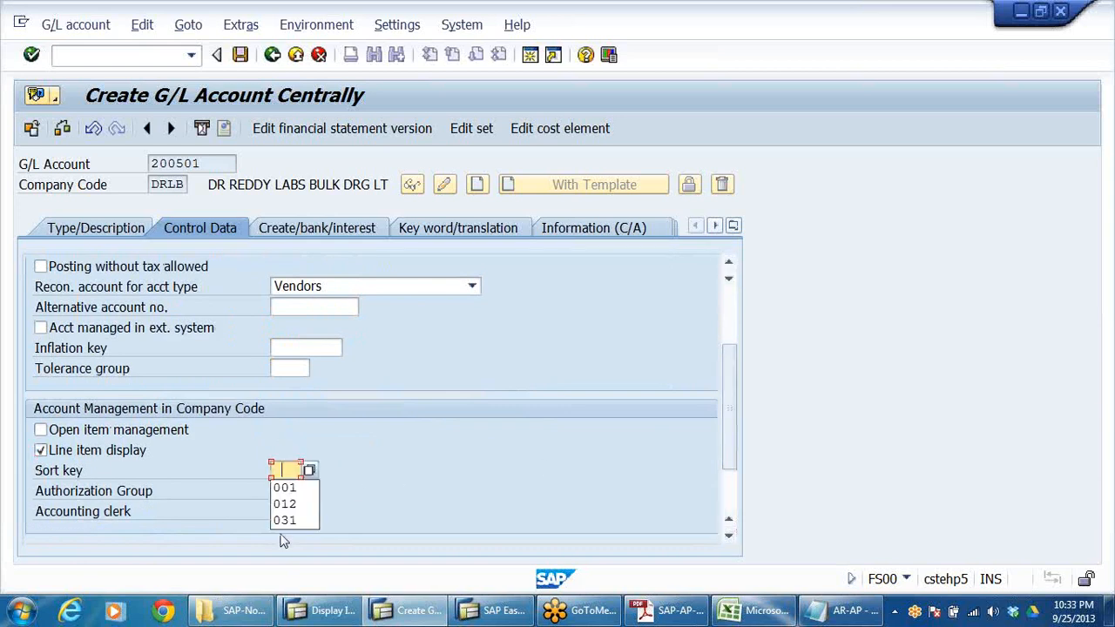
click(285, 503)
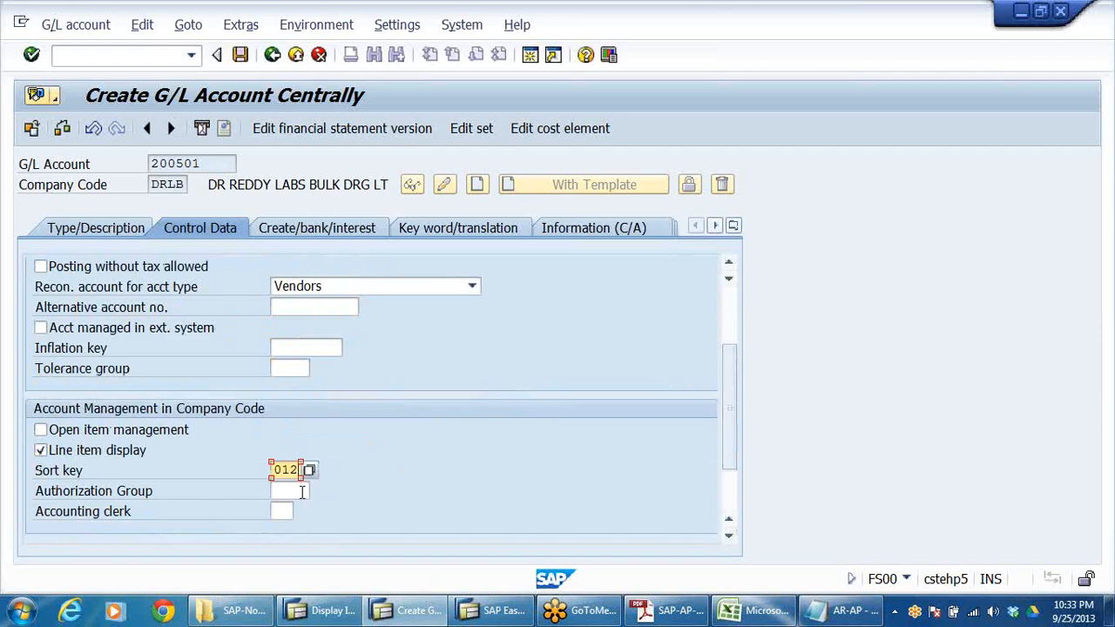
key(Return)
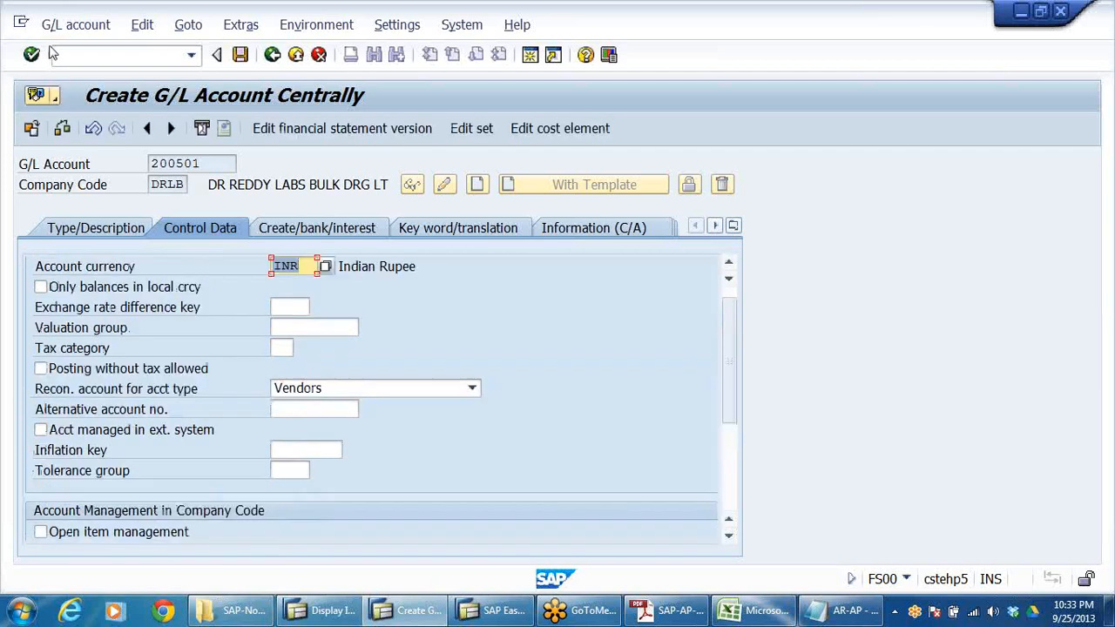
scroll(575, 281, down, 3)
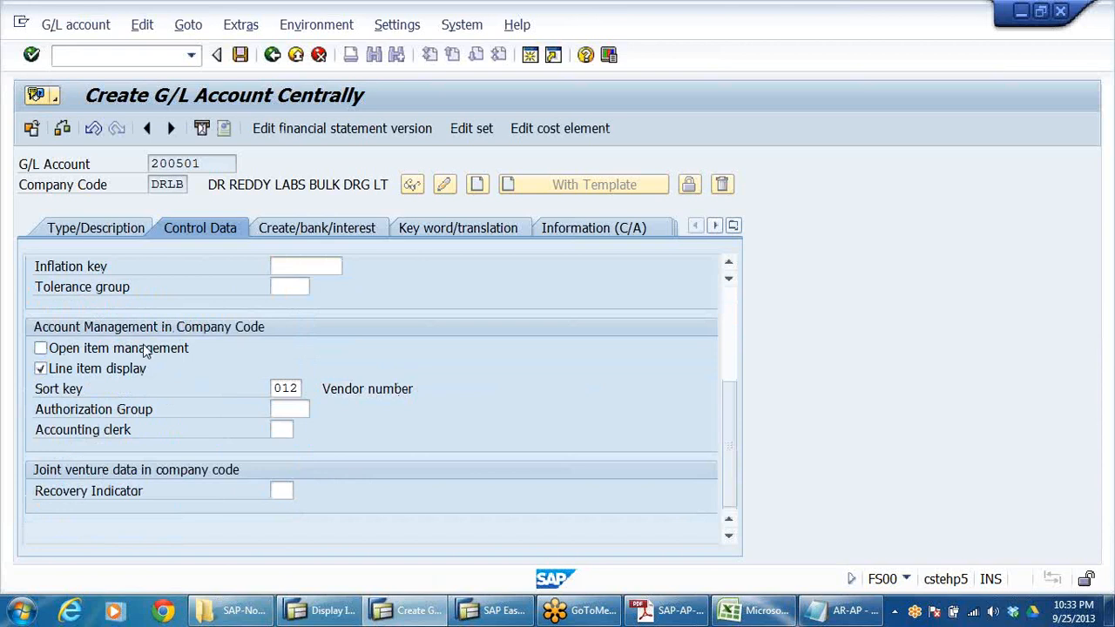
scroll(448, 392, up, 3)
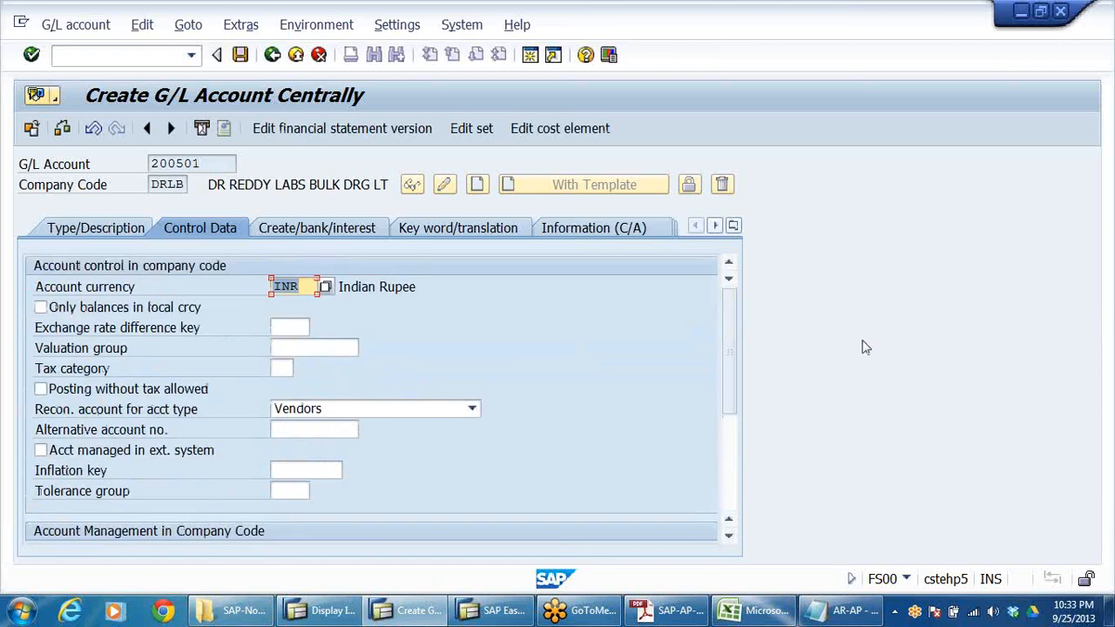
Step: Assign field status group G067 to the account and save it
click(311, 230)
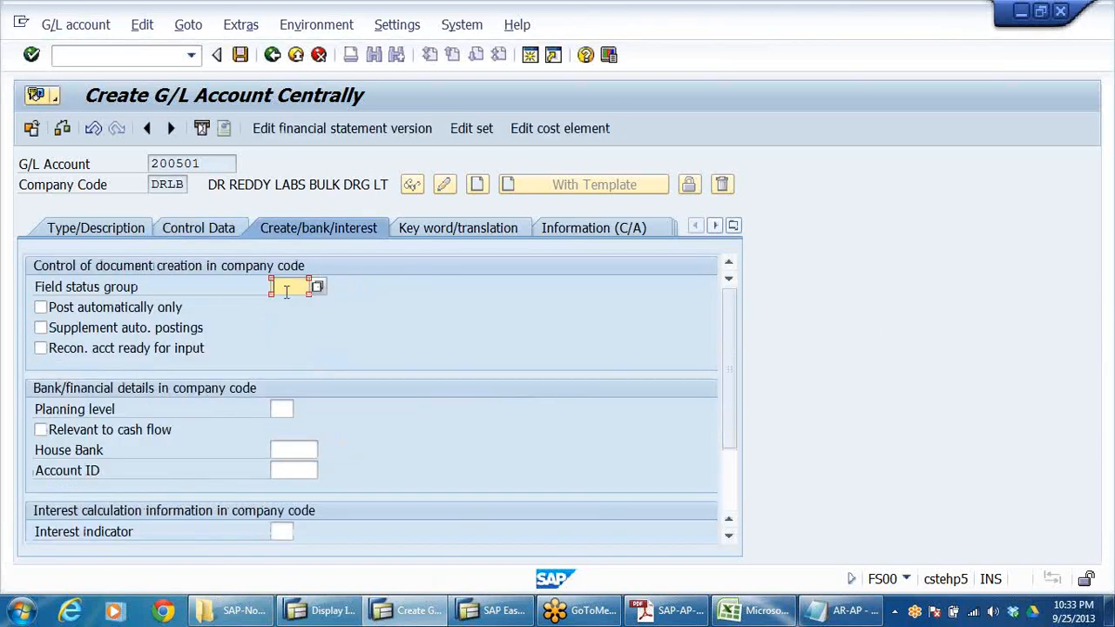
click(295, 294)
click(294, 317)
click(241, 55)
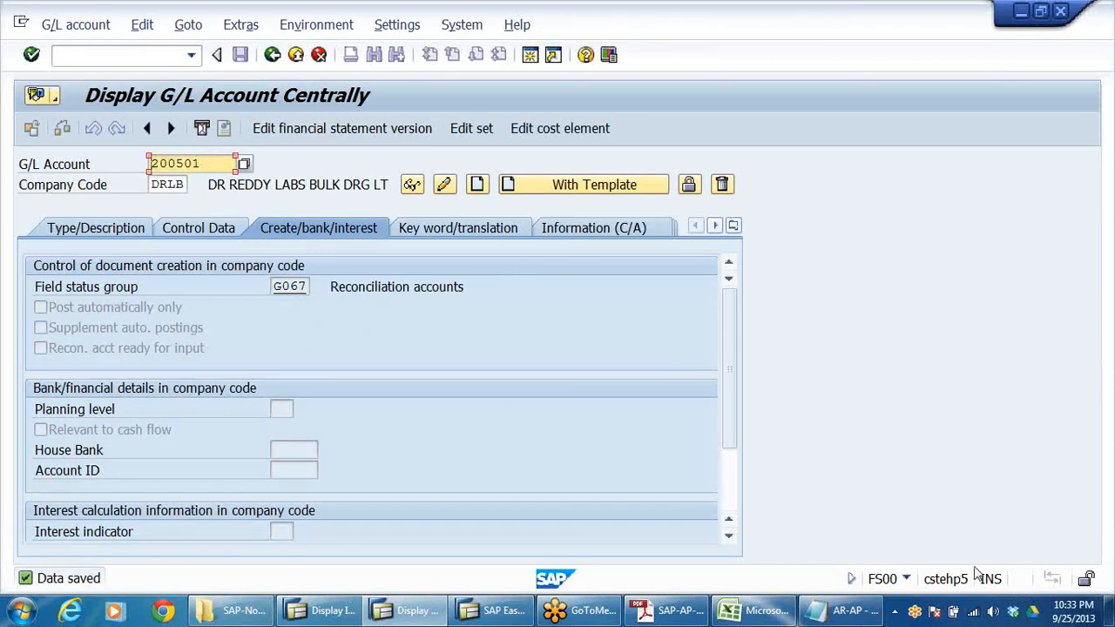
Step: Switch to the SAP session with the IMG structure and collapse the Bank Accounting branch with its subnodes
click(322, 610)
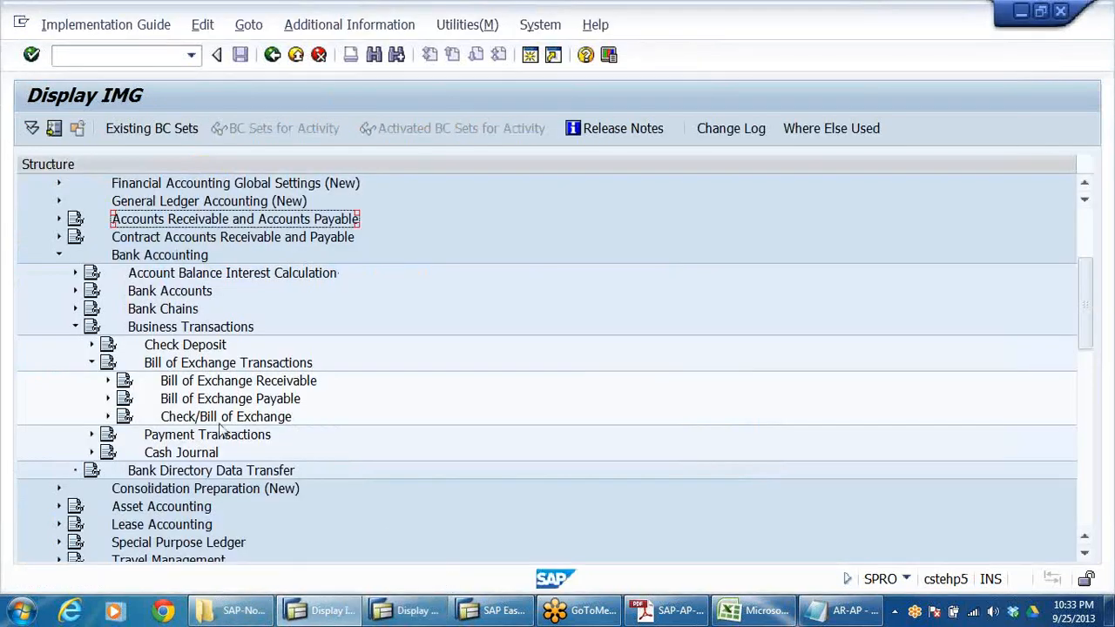
click(91, 362)
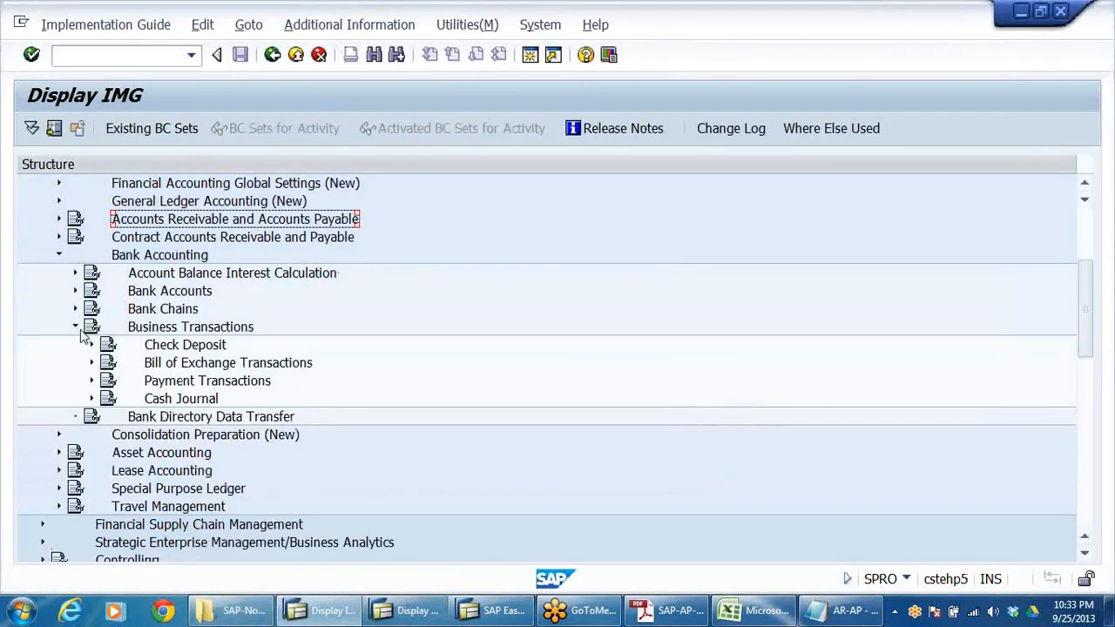
click(75, 328)
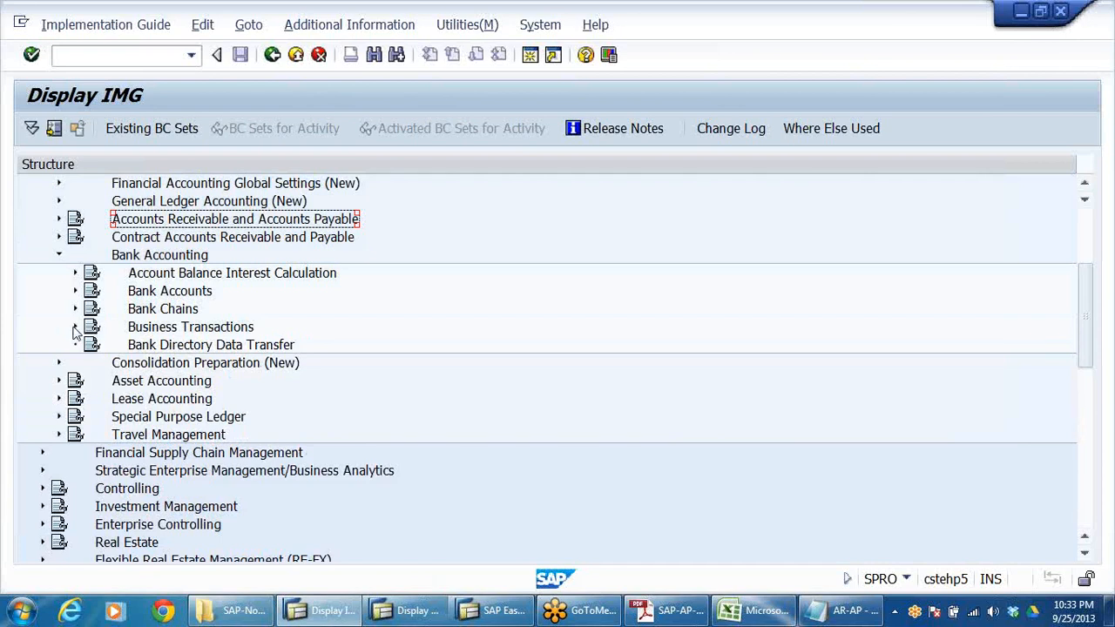
scroll(278, 336, up, 3)
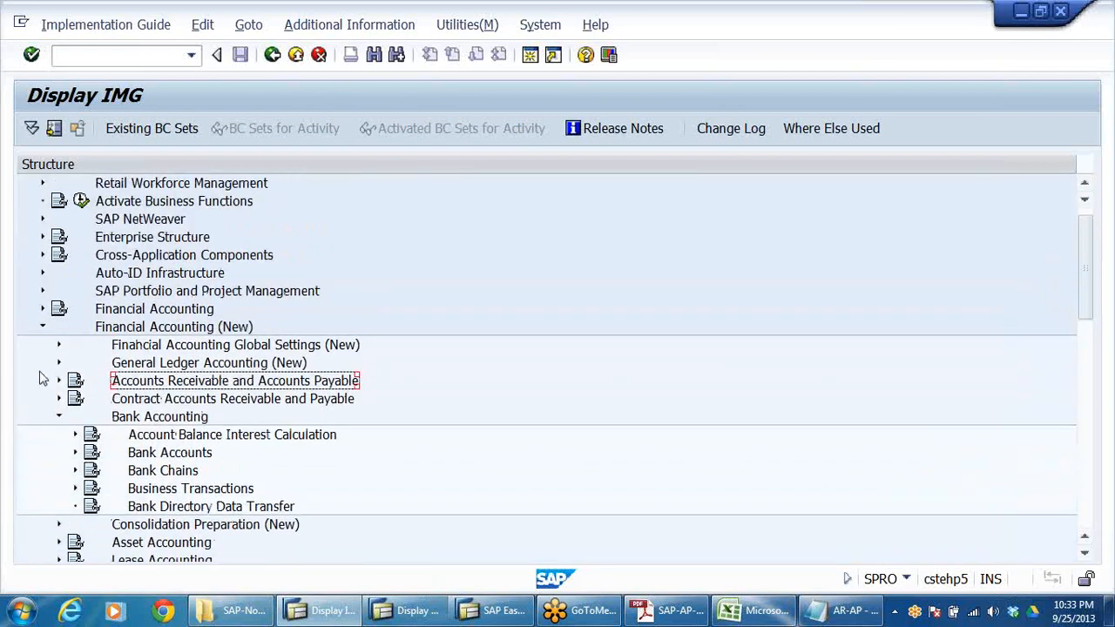
click(55, 419)
click(56, 419)
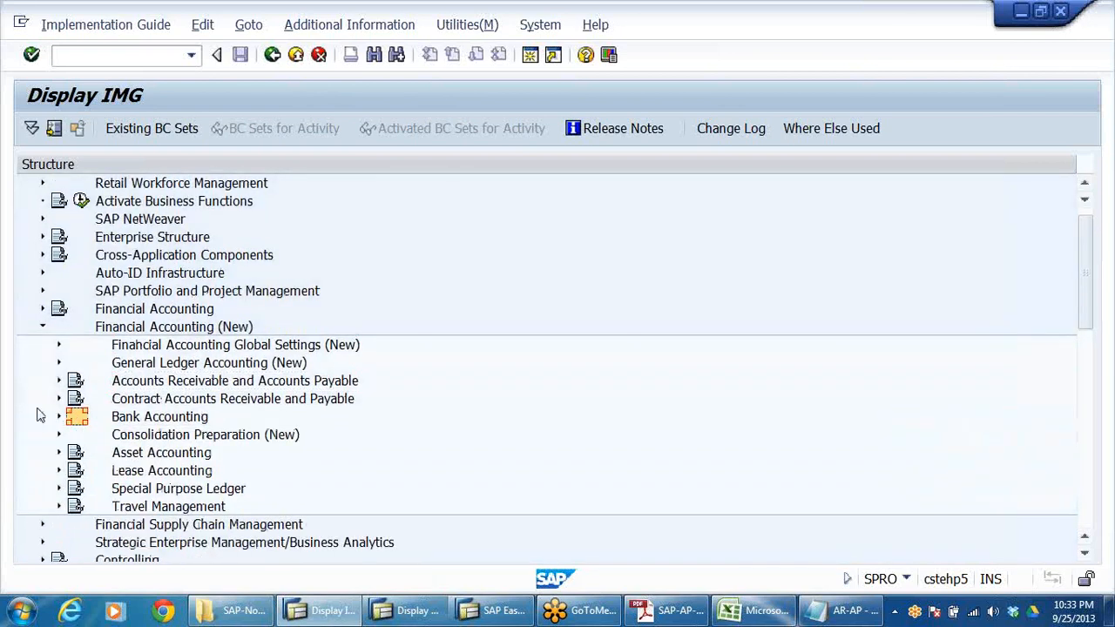
Step: Expand Accounts Receivable and Accounts Payable under Financial Accounting (New), including its Business Transactions node
click(150, 367)
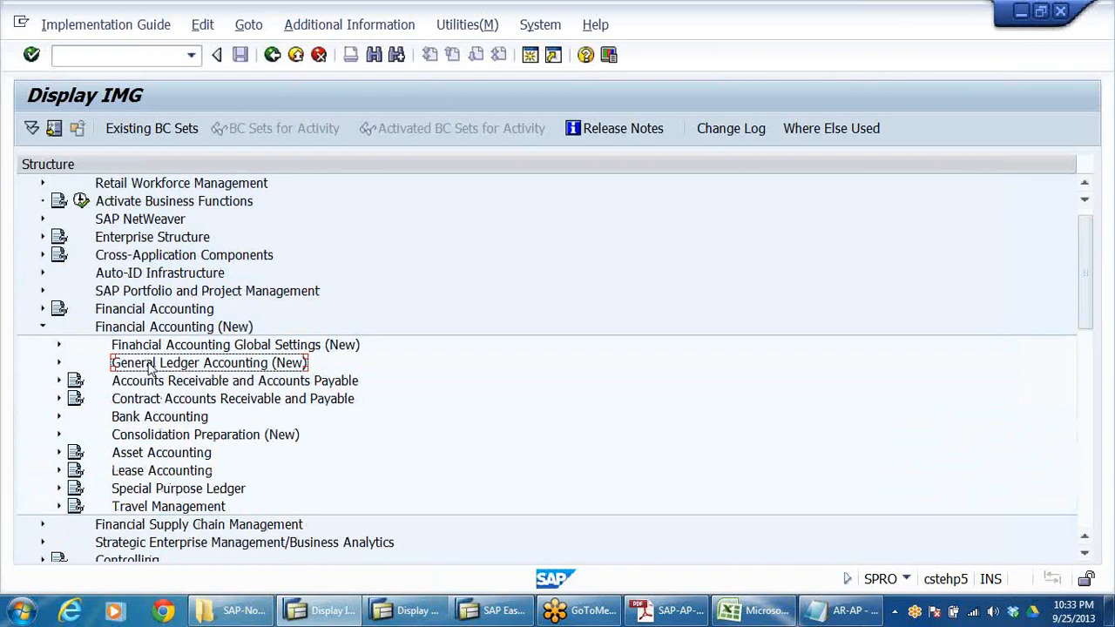
click(152, 387)
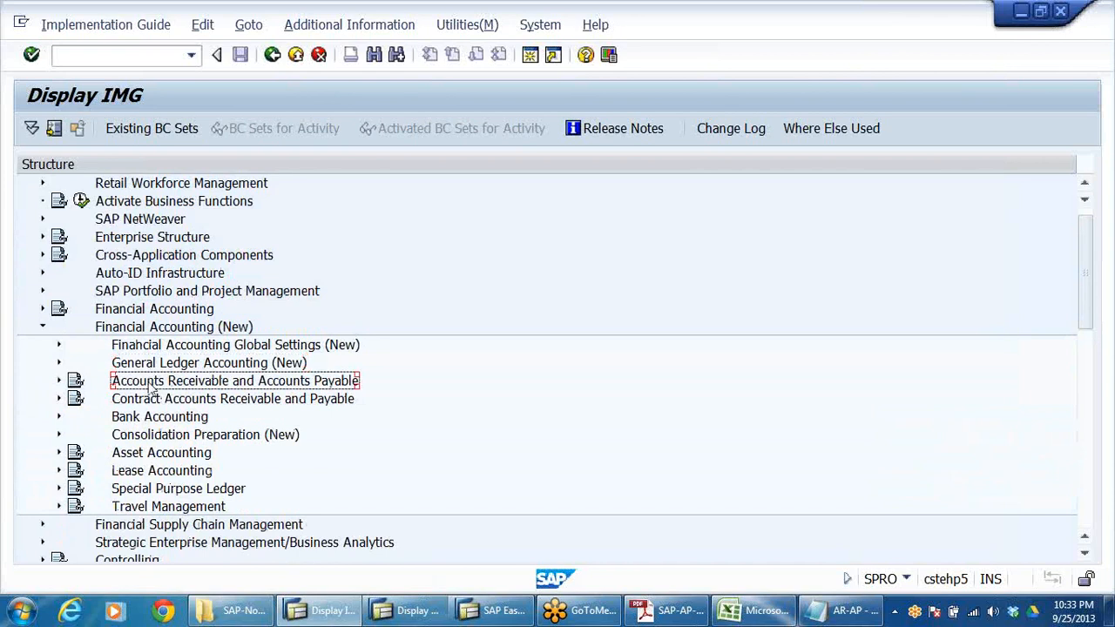
double_click(151, 388)
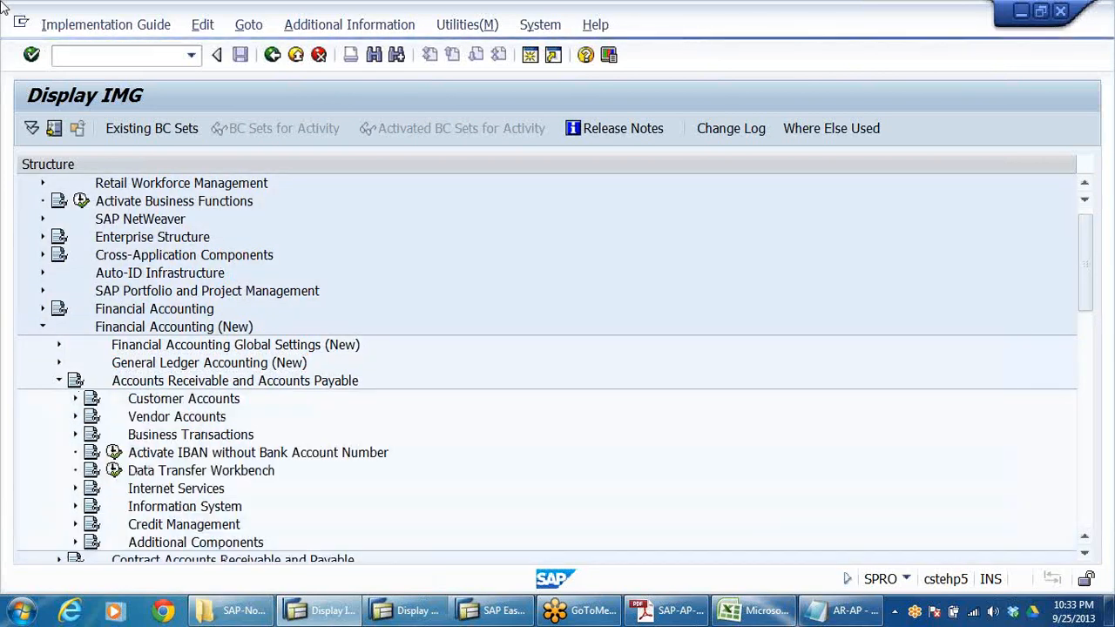
key(Down)
key(Down)
key(Down)
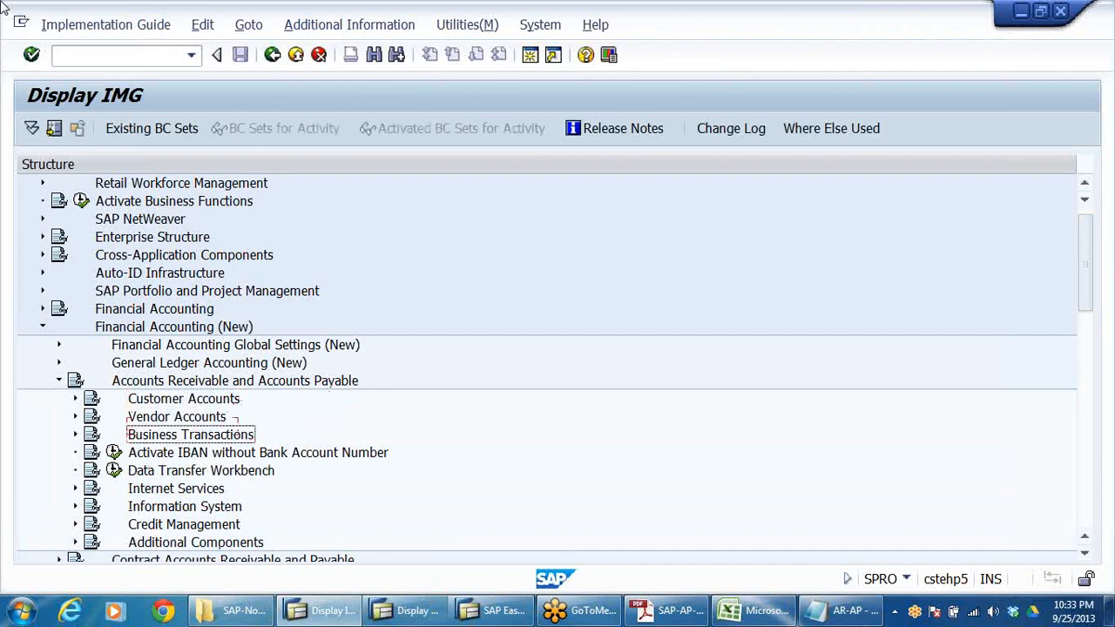
key(Right)
Step: Select the Down Payment Made node within Business Transactions
key(Down)
key(Down)
key(Down)
key(Down)
key(Down)
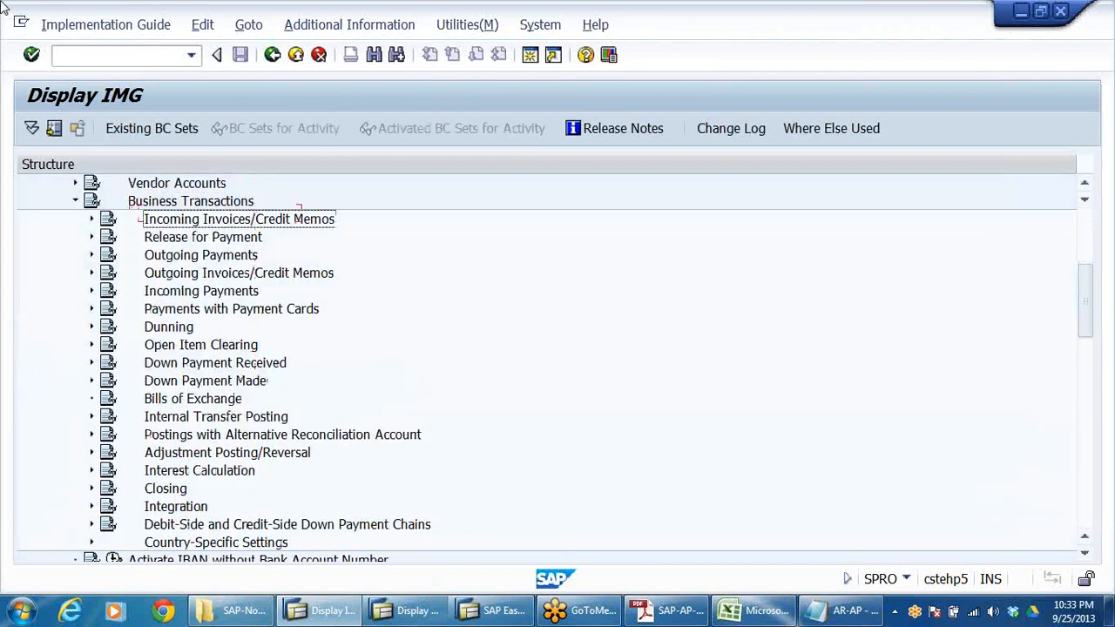
key(Down)
key(Down)
key(Down)
key(Down)
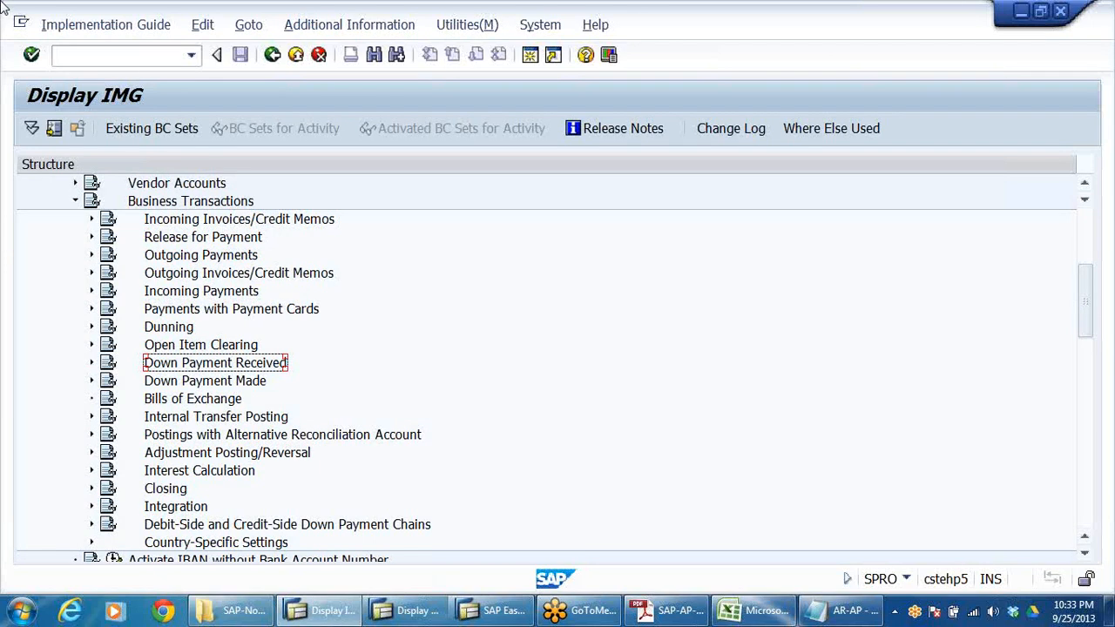
key(Down)
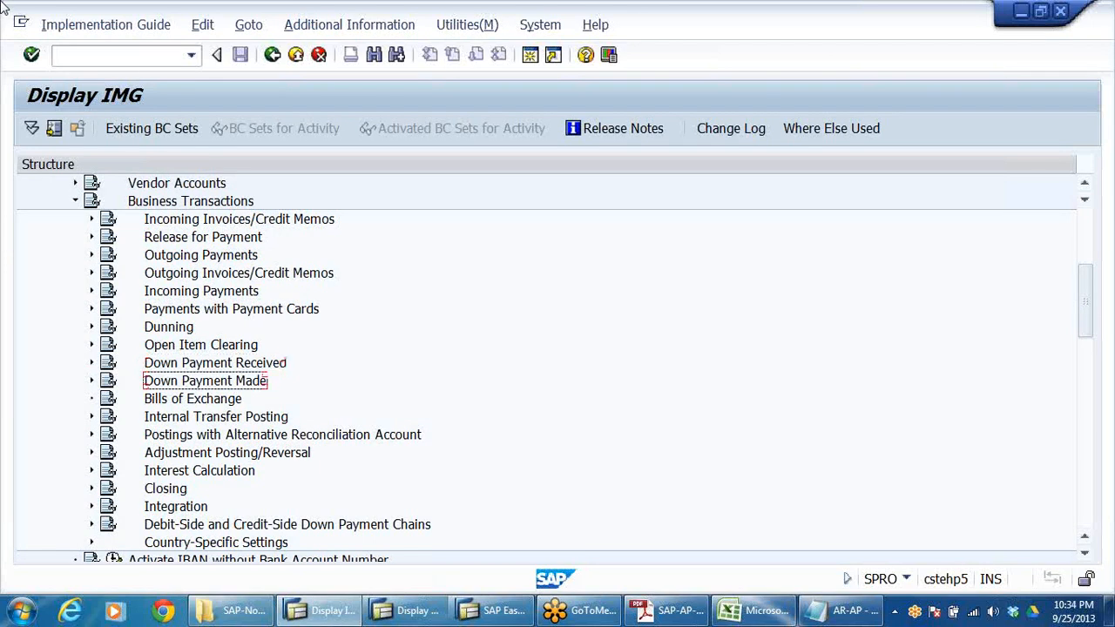
Step: Expand the Down Payment Made node and execute the Define Alternative Reconciliation Account for Down Payments activity
double_click(175, 384)
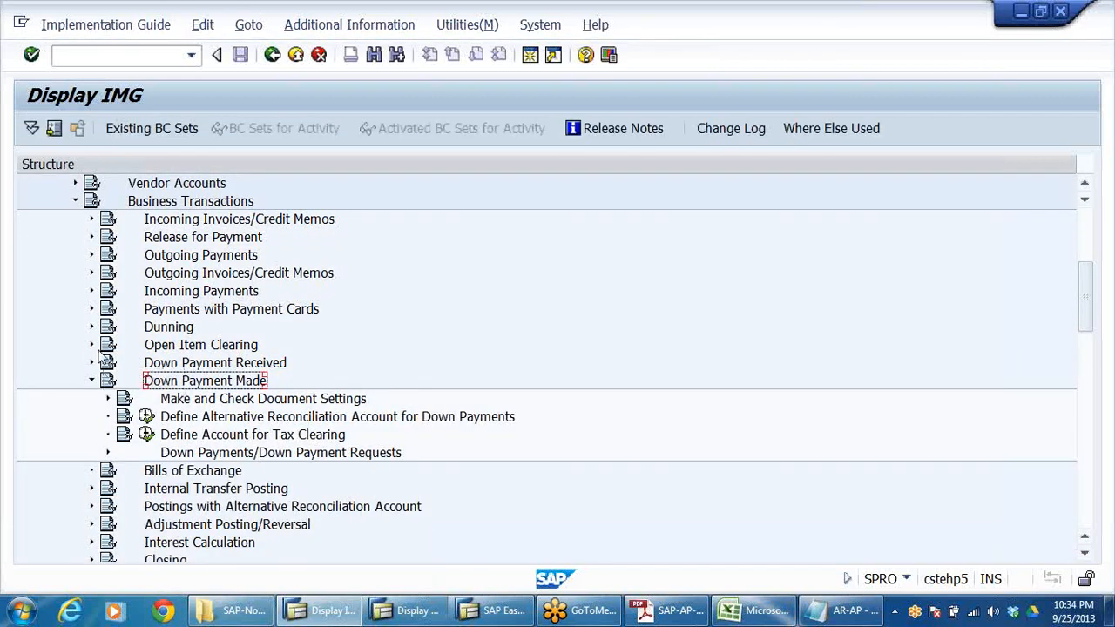
click(275, 420)
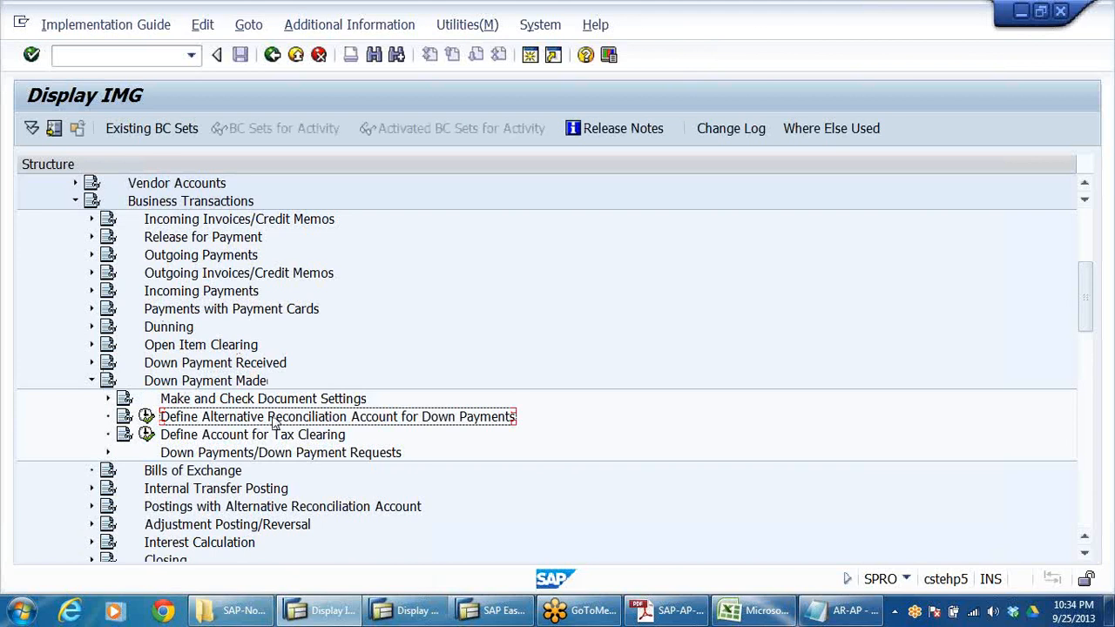
click(146, 416)
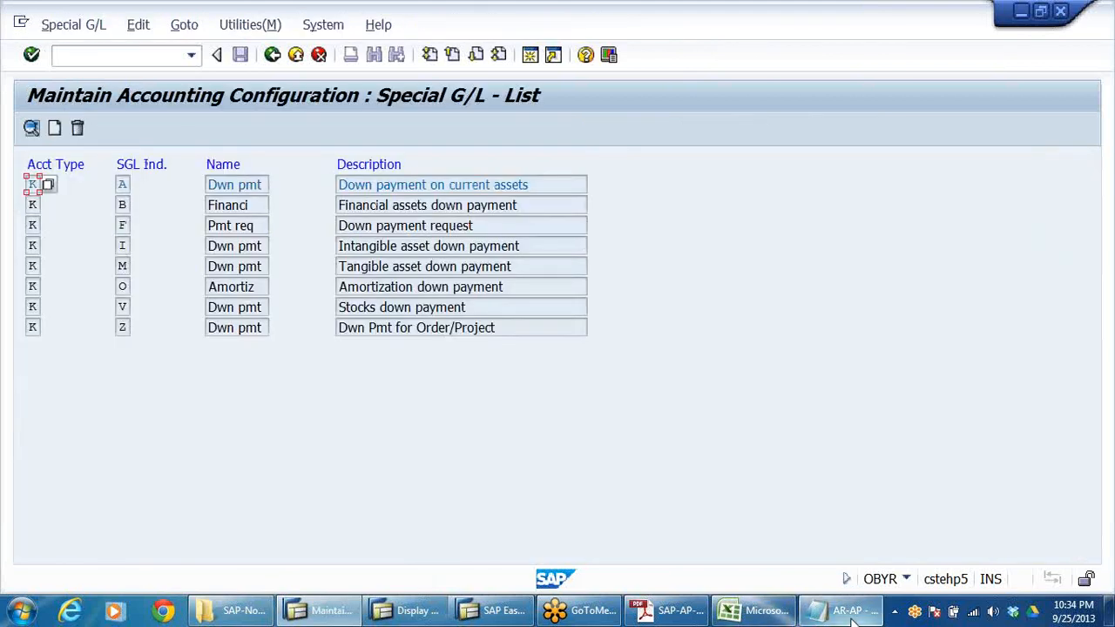
Step: Review the vendor debit entry for an advance payment in the AR-AP Notepad notes, and return to the SAP special G/L list
key(alt+Tab)
scroll(312, 434, up, 1)
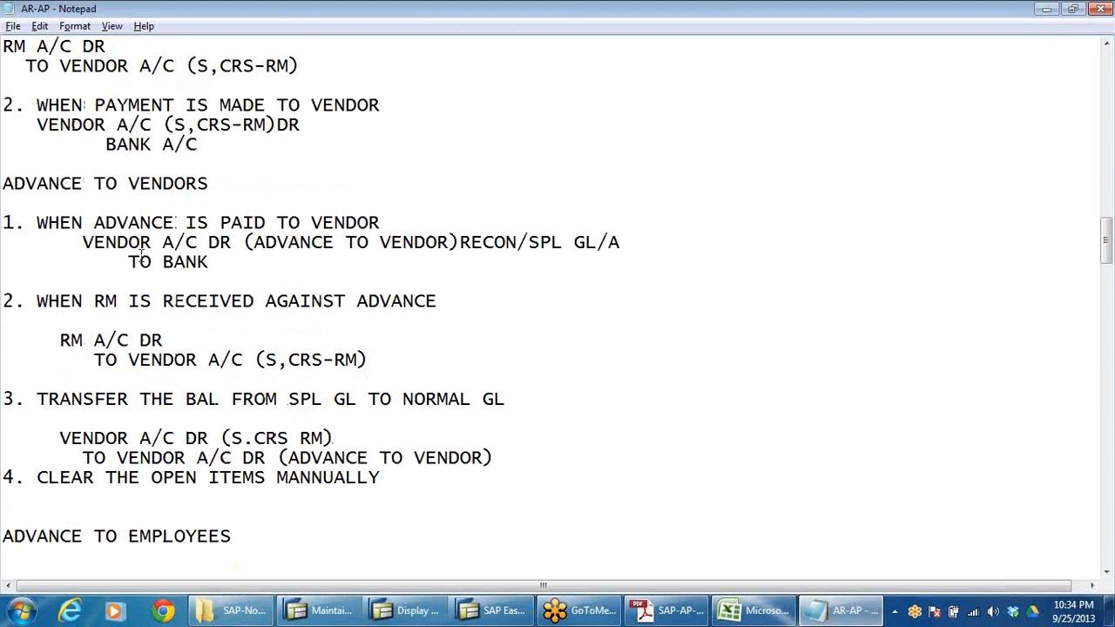
drag(80, 241, 226, 246)
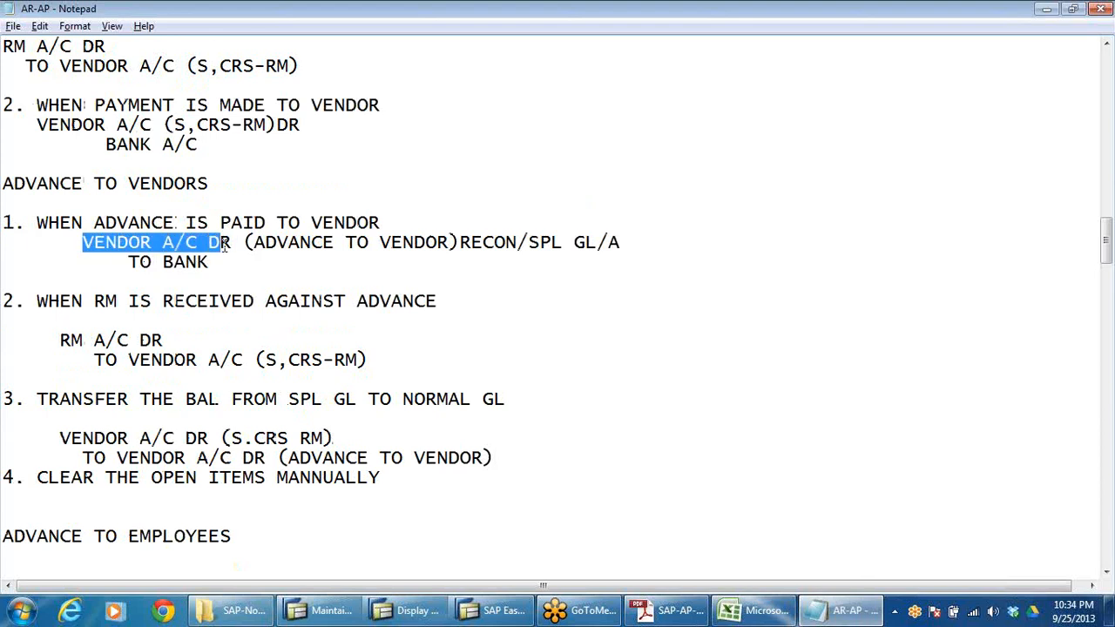
click(349, 301)
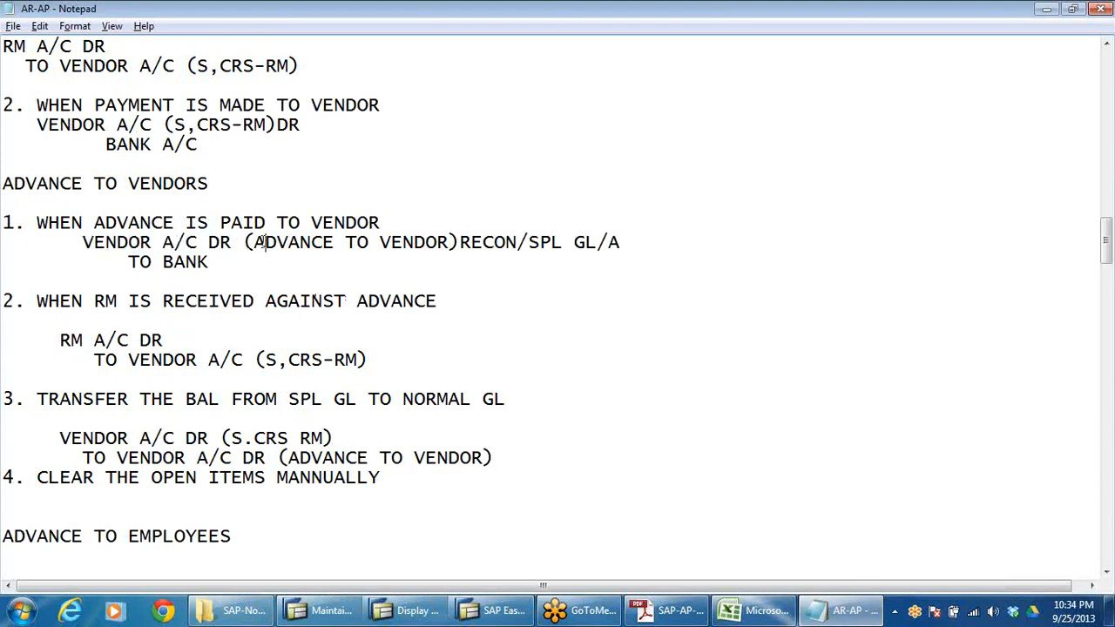
drag(264, 242, 495, 242)
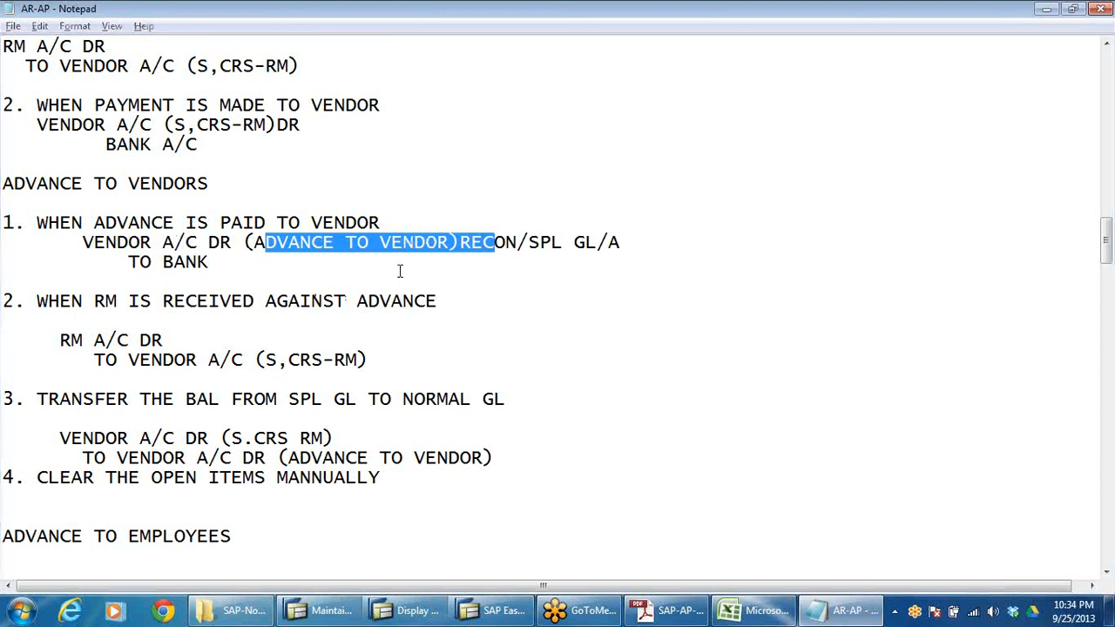
key(alt+Tab)
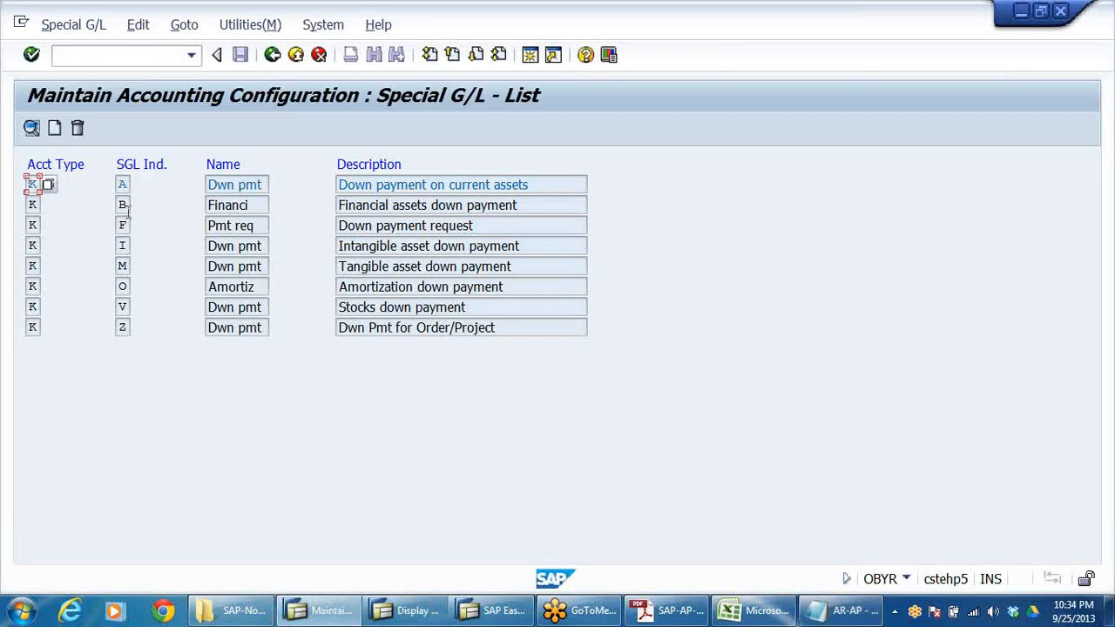
Step: Open the vendor special G/L indicator A, down payment on current assets, for chart of accounts DRCA
click(123, 184)
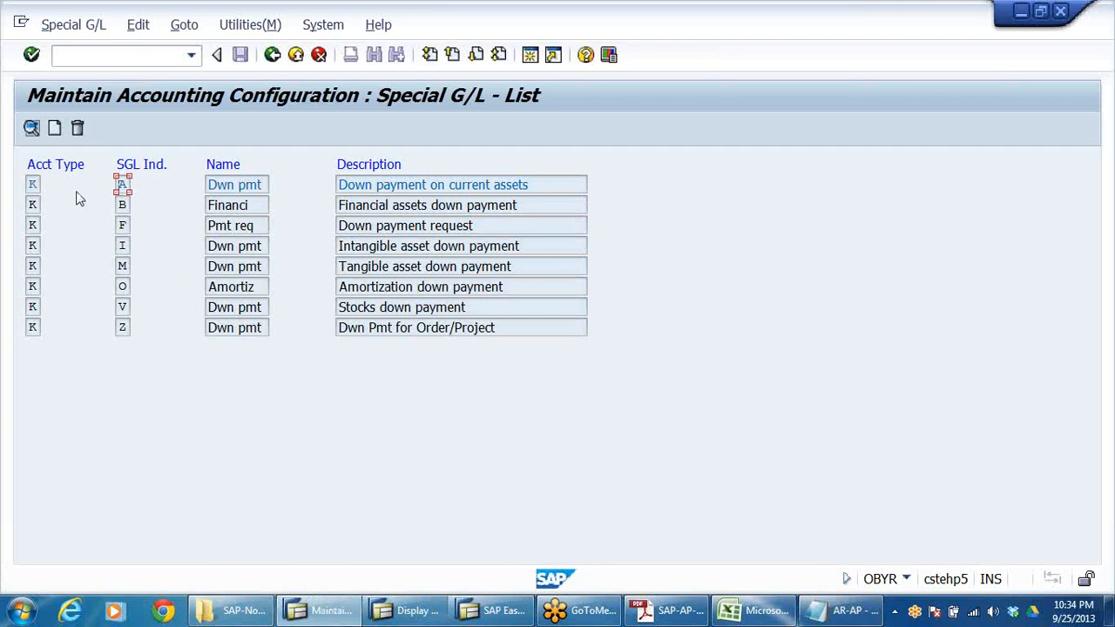
click(225, 188)
click(408, 186)
double_click(375, 185)
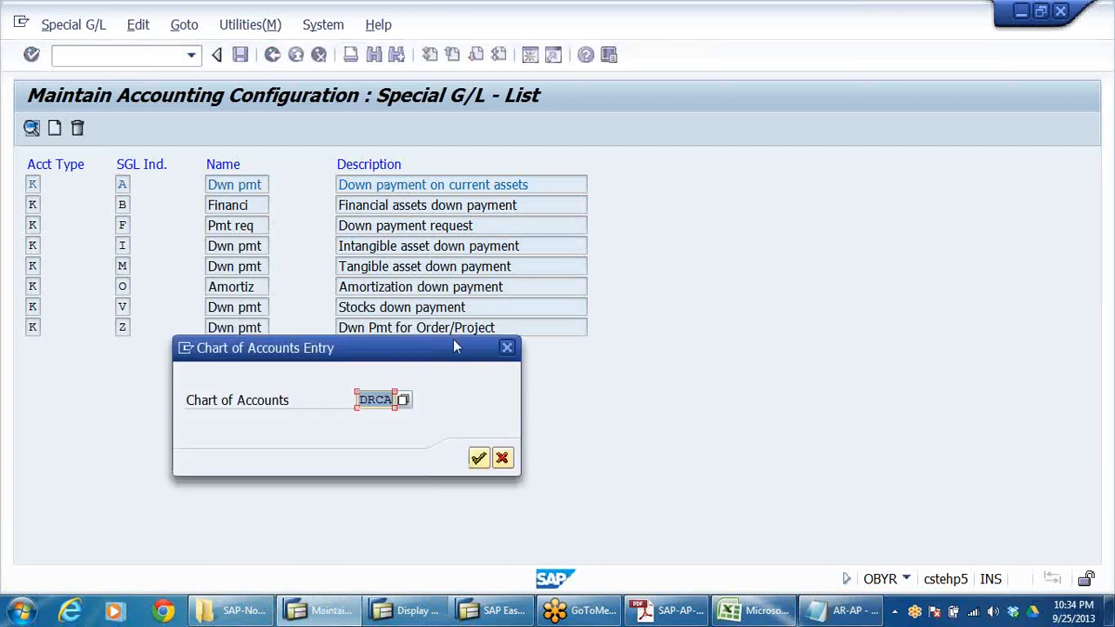
click(478, 457)
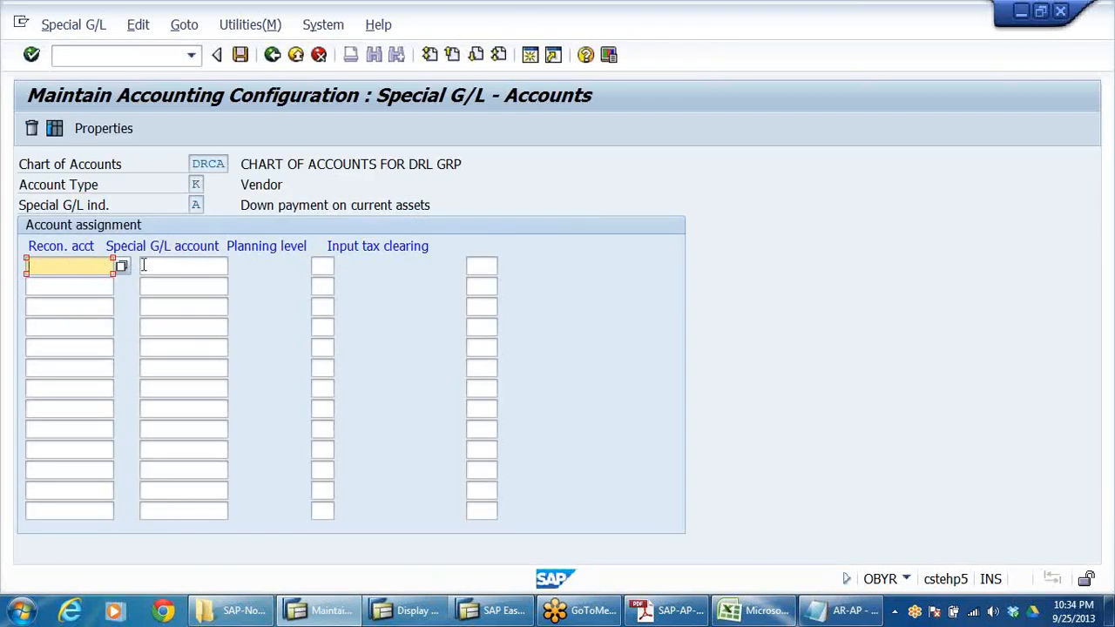
Step: Assign special G/L account 200501 to reconciliation account 101201 in the first account assignment row
click(176, 267)
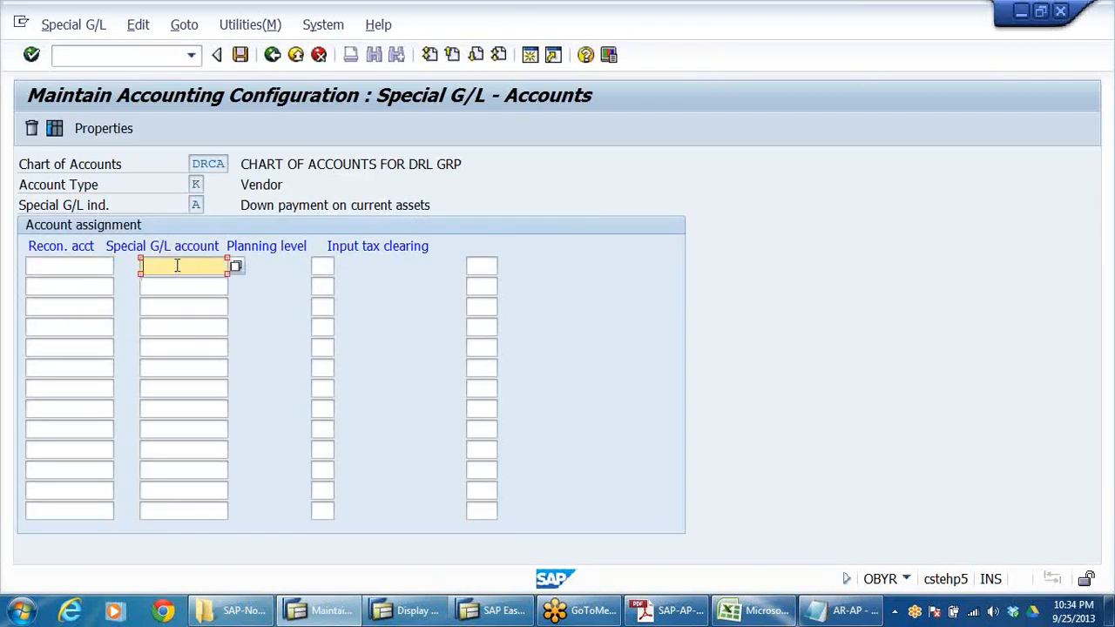
text(200501)
click(82, 267)
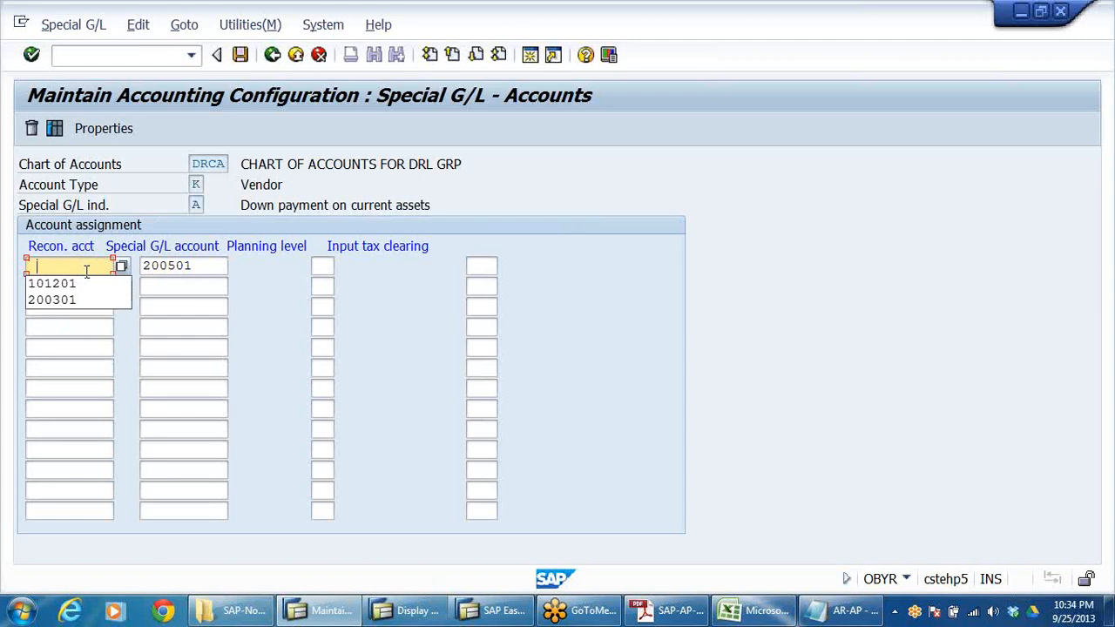
click(76, 285)
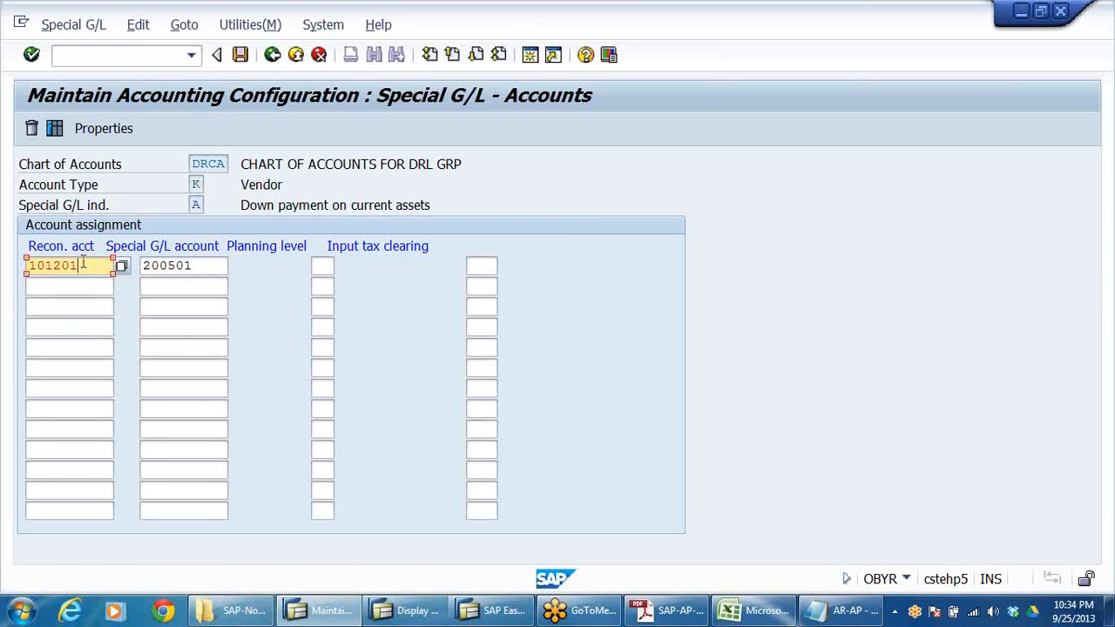
Step: Check the chart of accounts, account type, special G/L indicator and the assigned reconciliation and special G/L accounts
drag(203, 165, 281, 177)
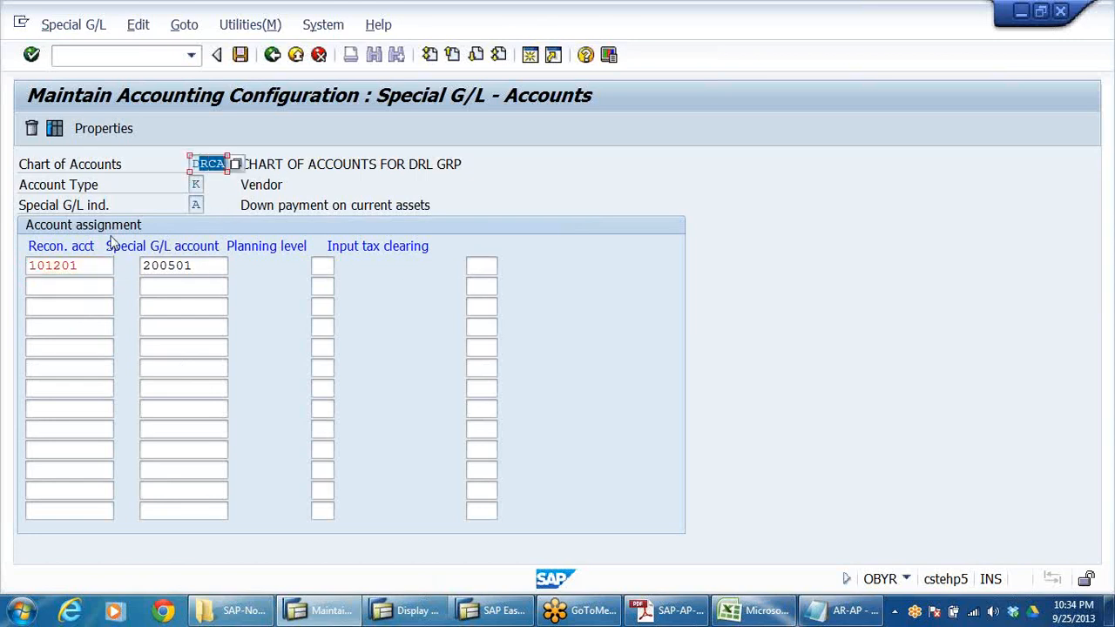
click(194, 185)
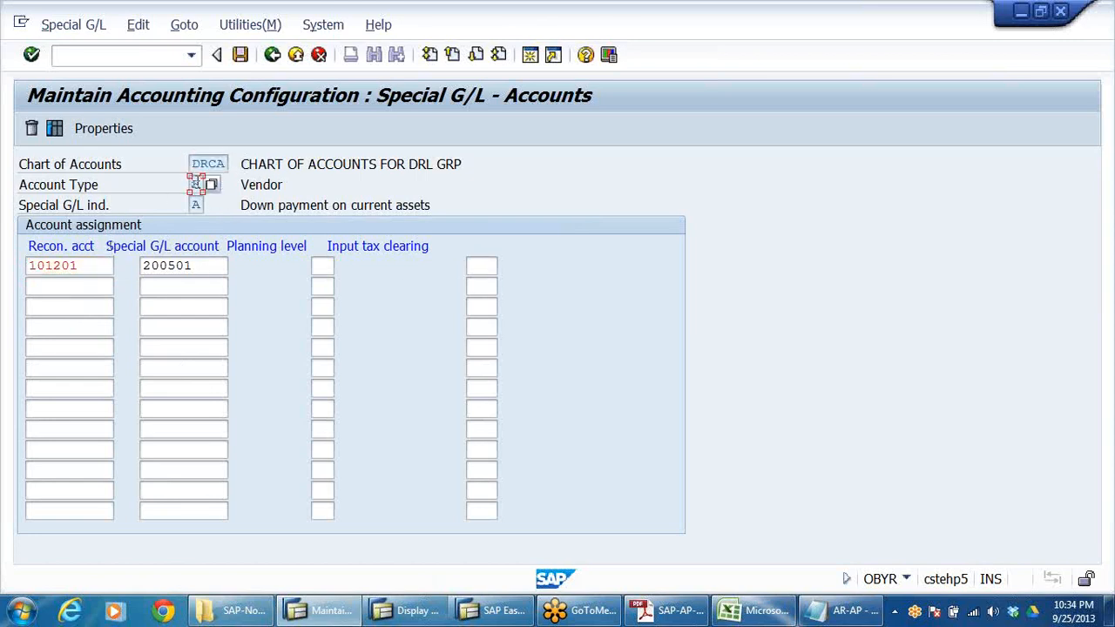
click(277, 184)
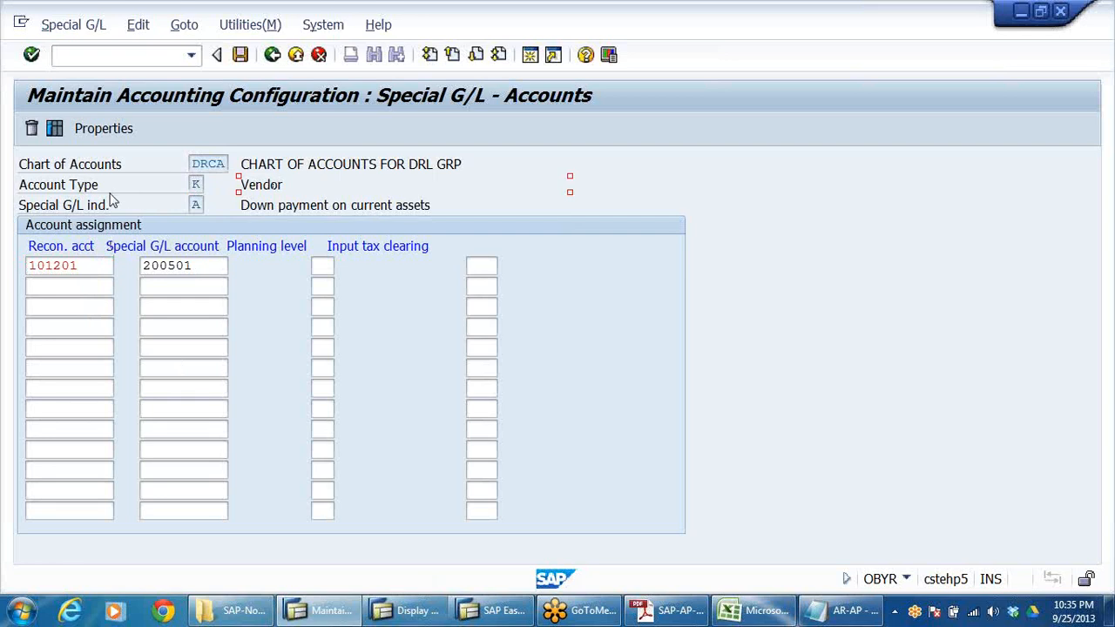
click(195, 204)
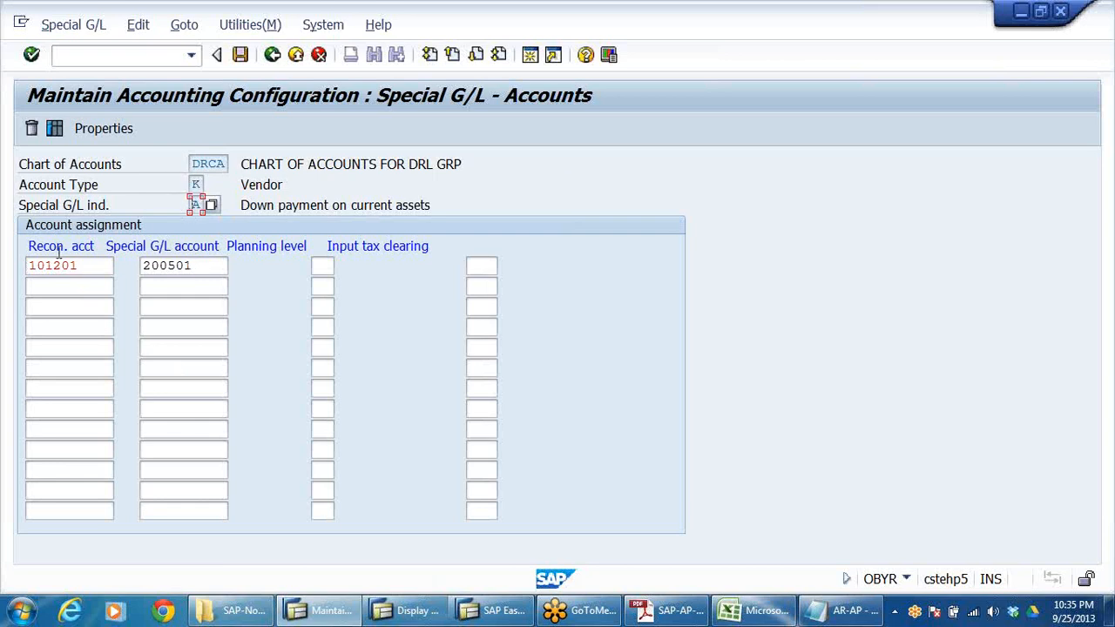
double_click(32, 269)
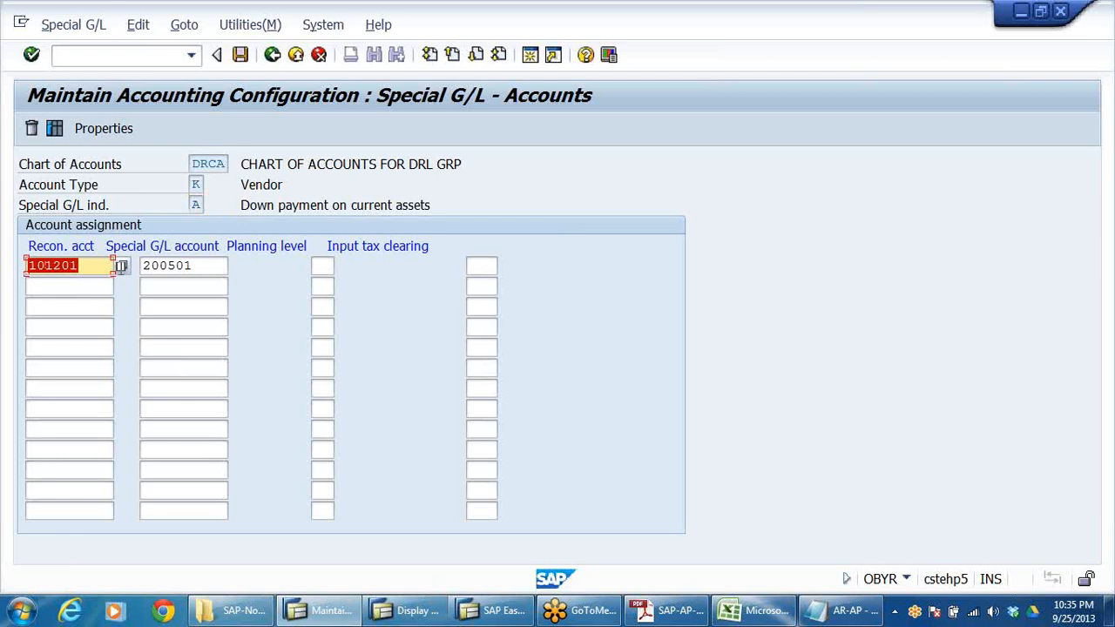
click(195, 267)
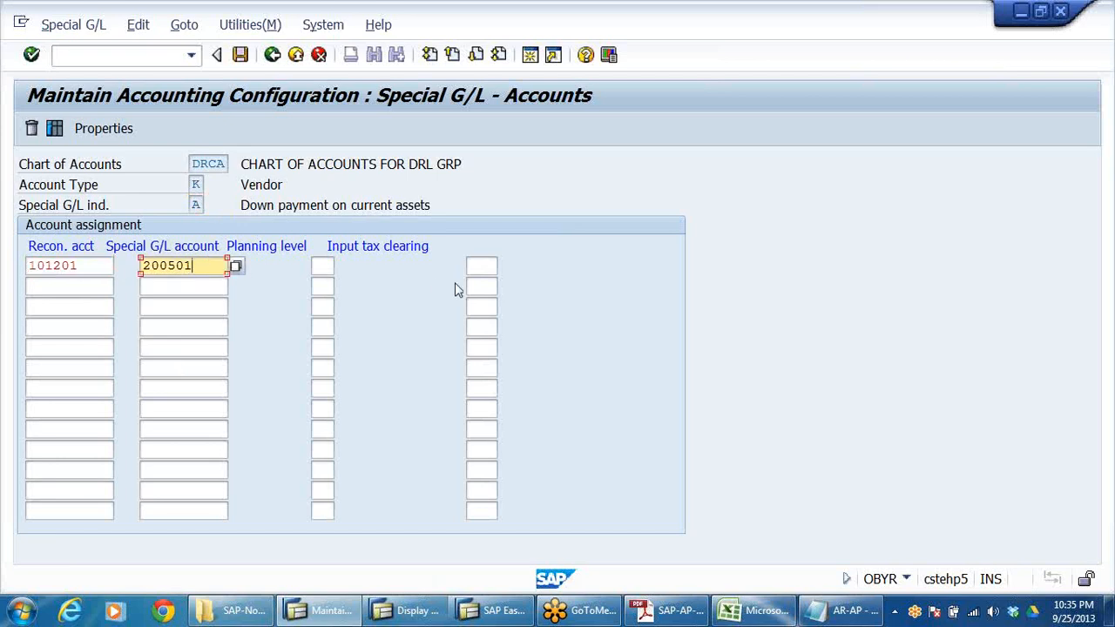
double_click(200, 267)
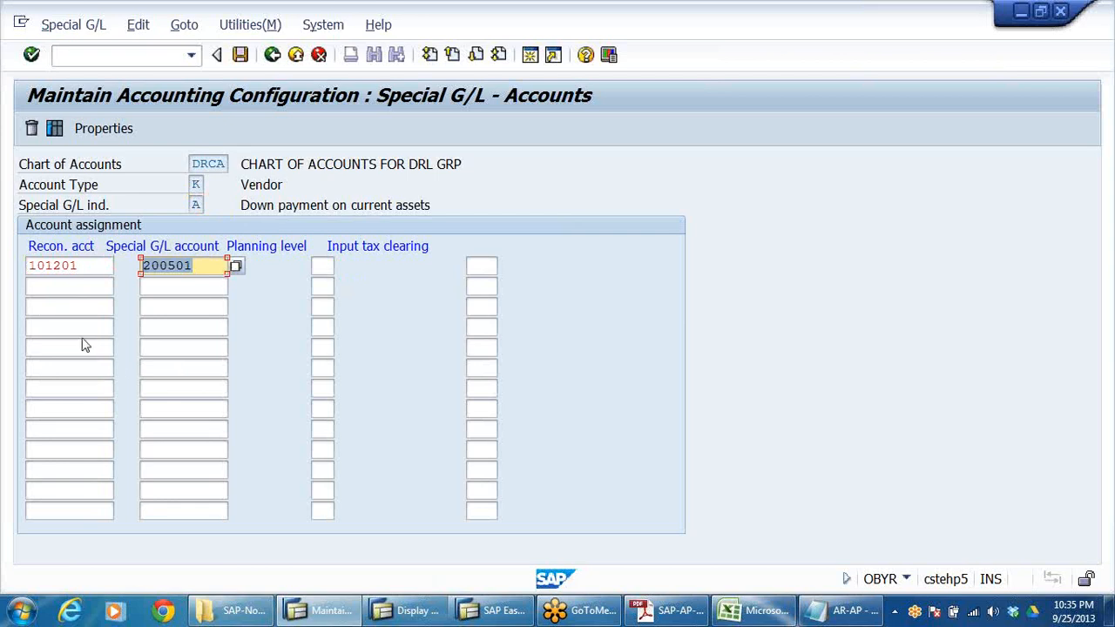
mouse_move(228, 611)
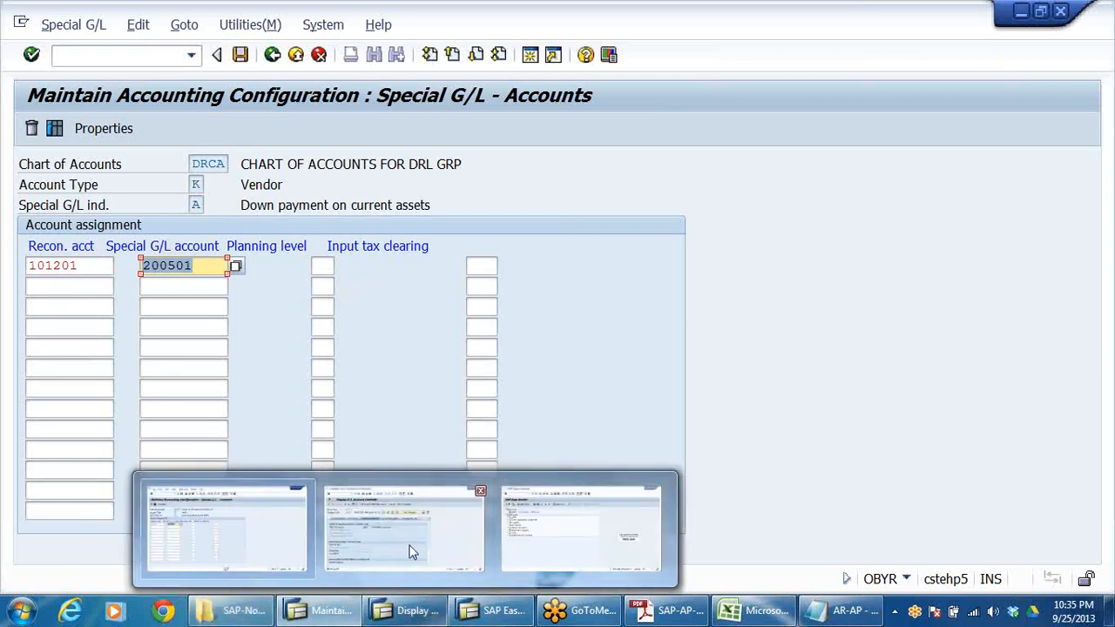
Step: Save the account assignment in customizing request CSTK900098 and return to the IMG structure
click(240, 55)
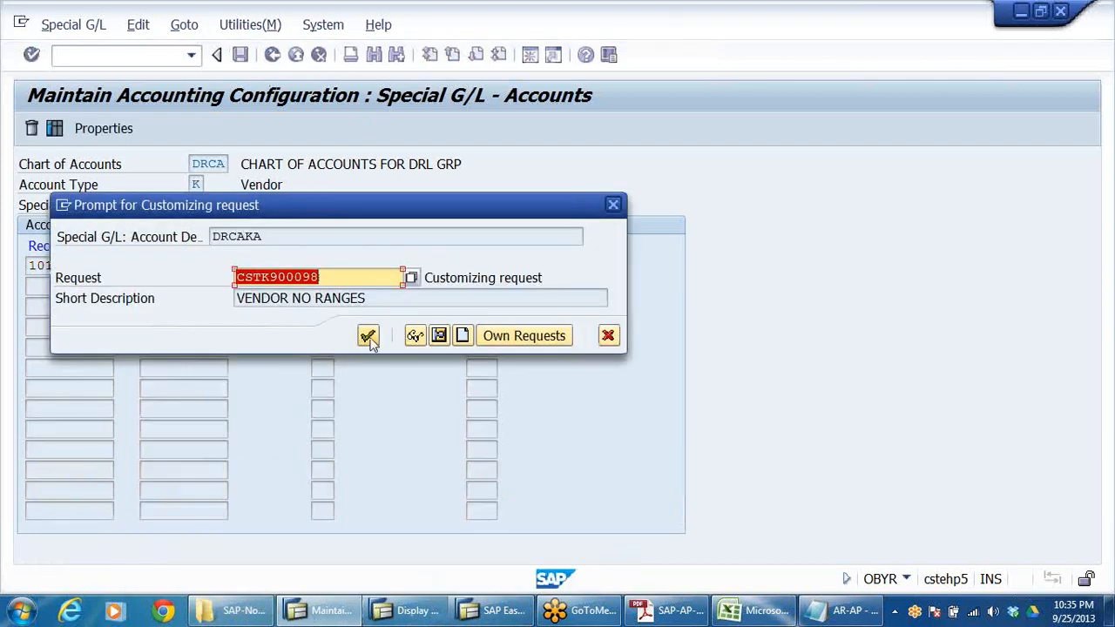
click(367, 336)
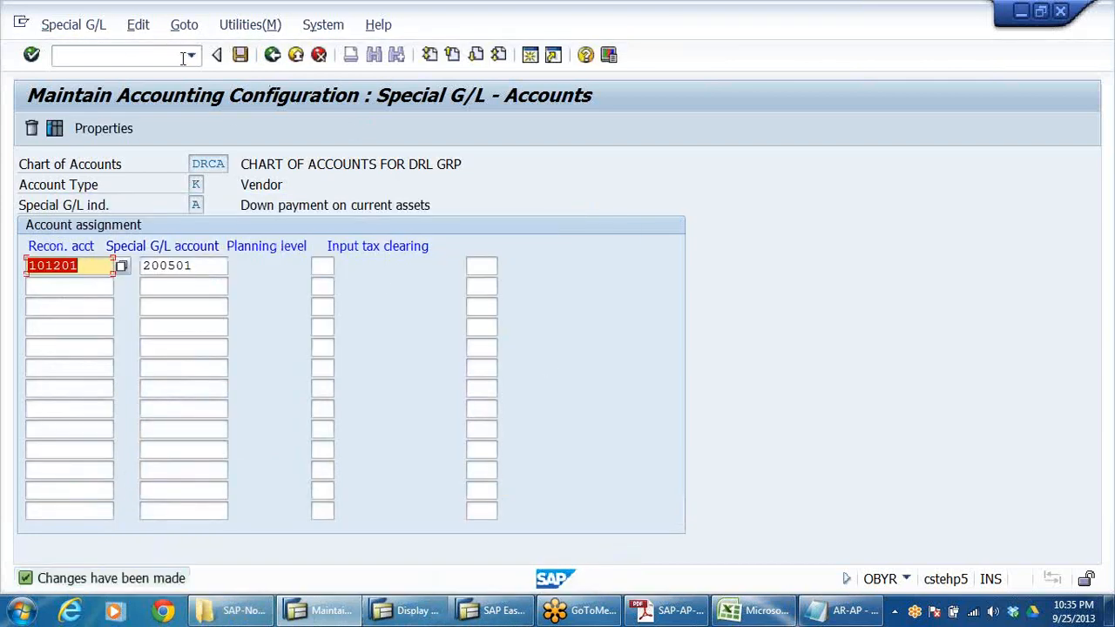
click(272, 55)
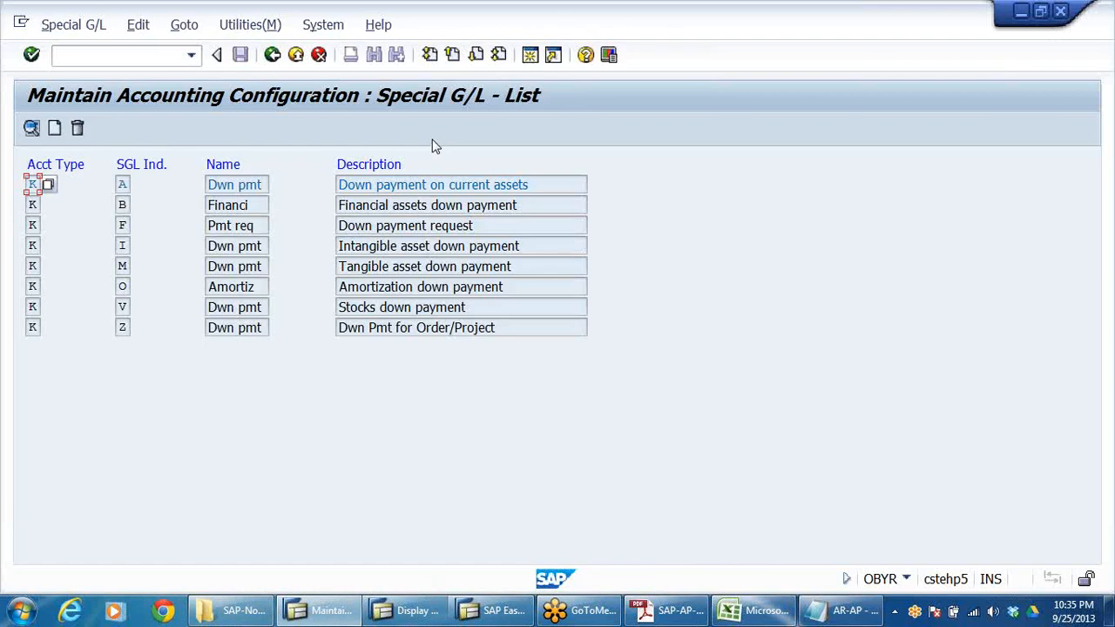
click(276, 57)
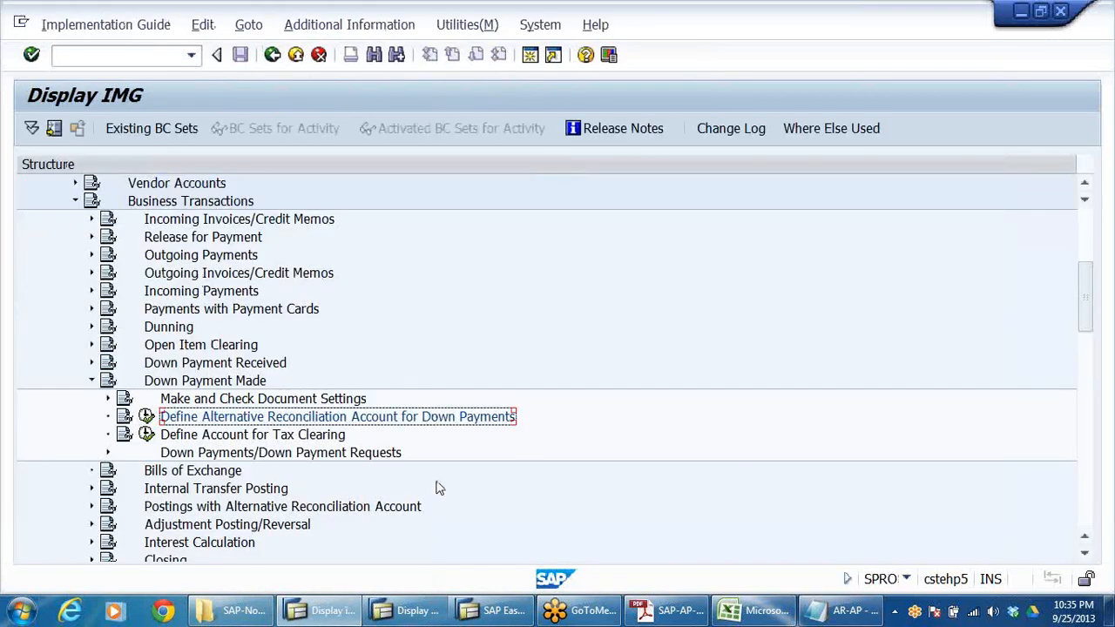
Step: Leave the G/L account display in the other SAP session and collapse the Document Entry and Account folders under Accounts Payable
click(411, 611)
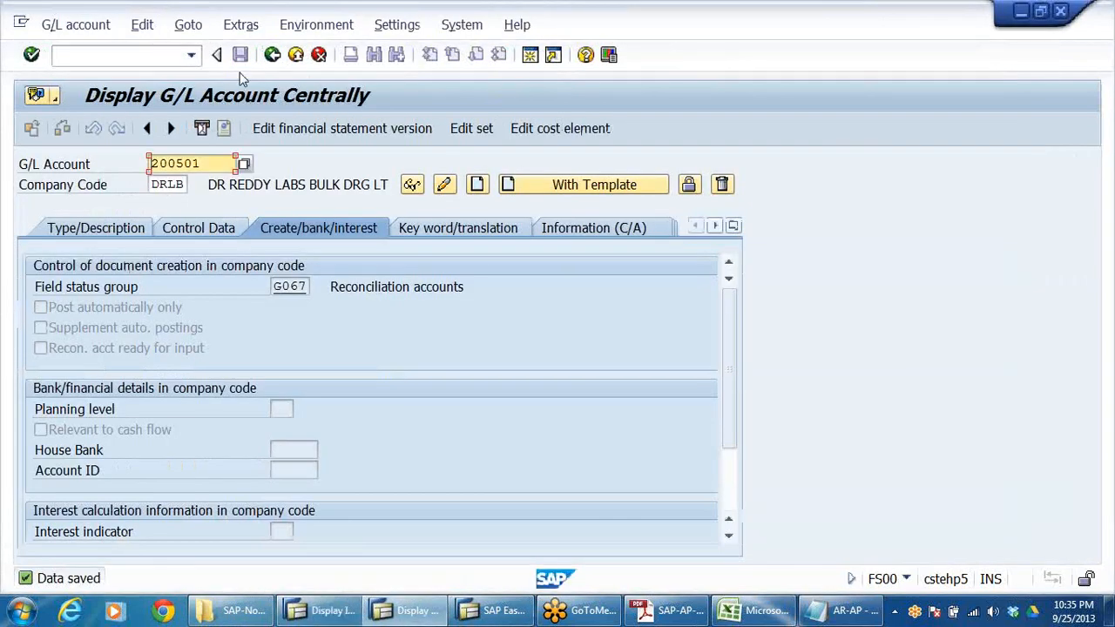
click(296, 55)
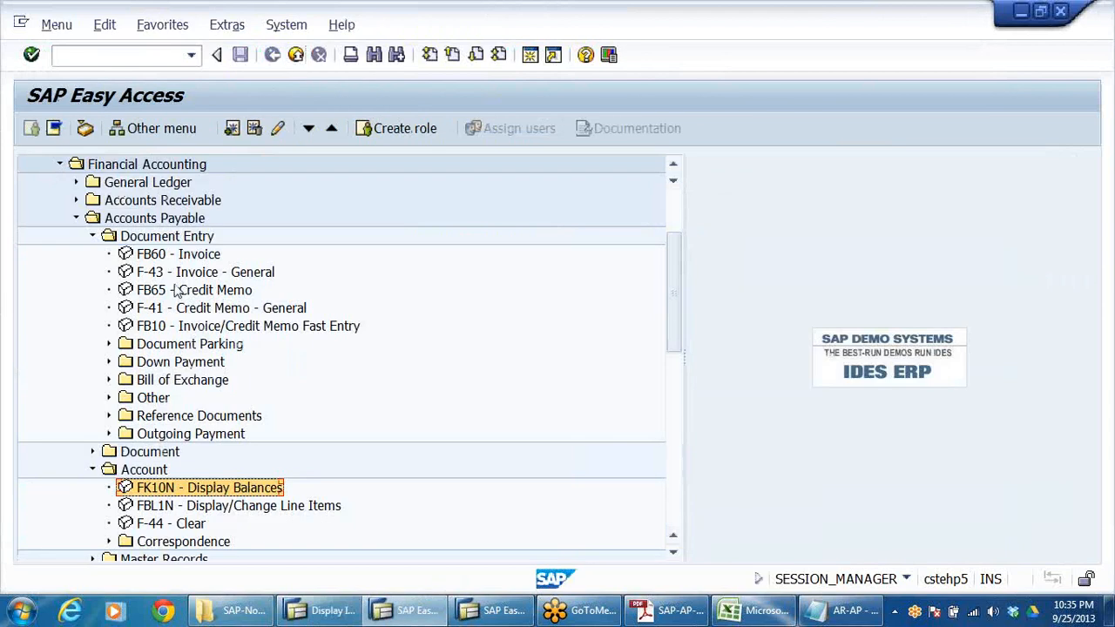
click(93, 237)
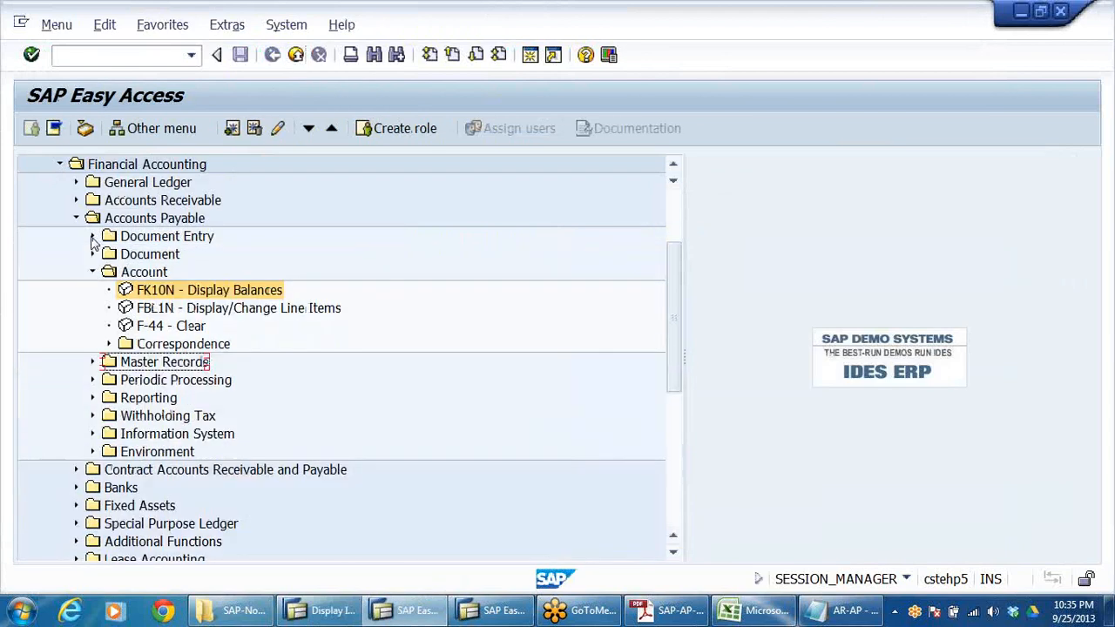
click(93, 272)
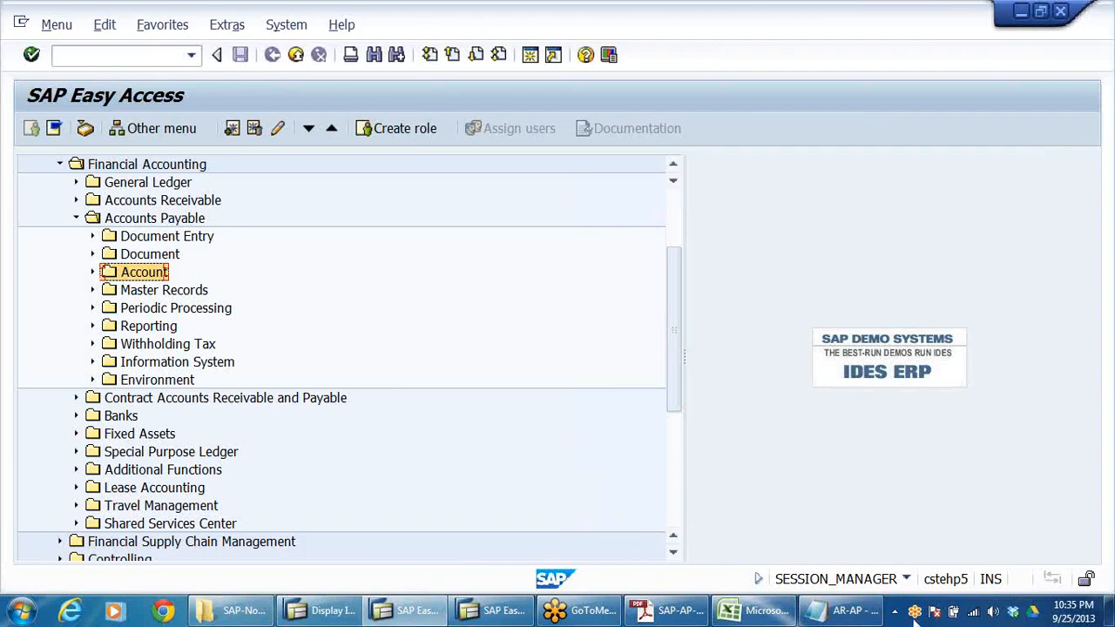
Step: Consult the Notepad entry for an advance paid to a vendor and return to SAP Easy Access
click(875, 612)
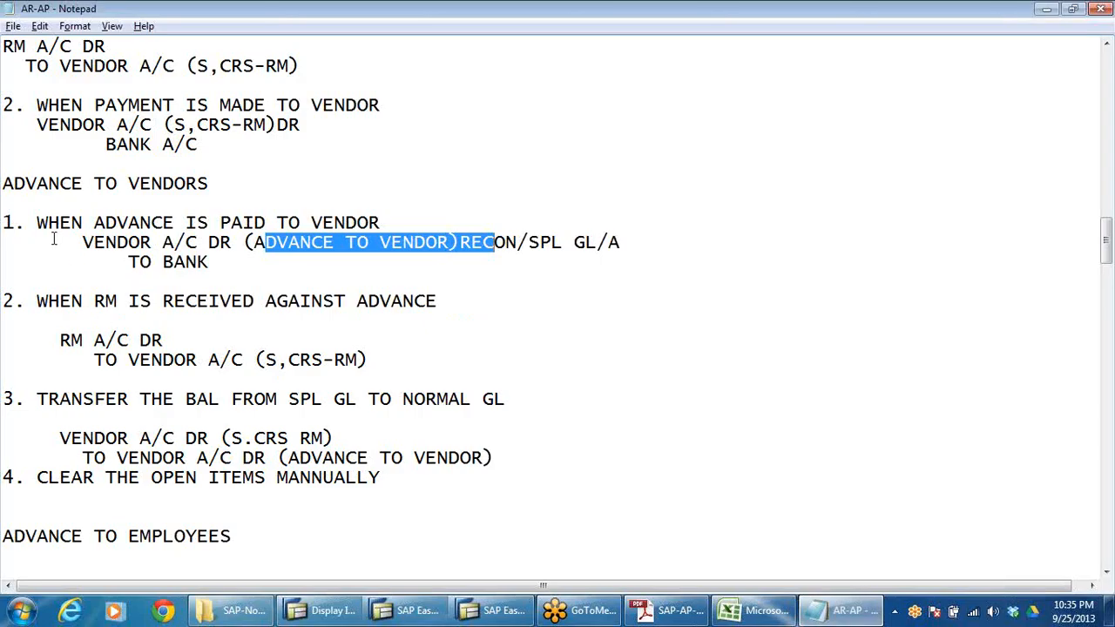
drag(50, 241, 3, 223)
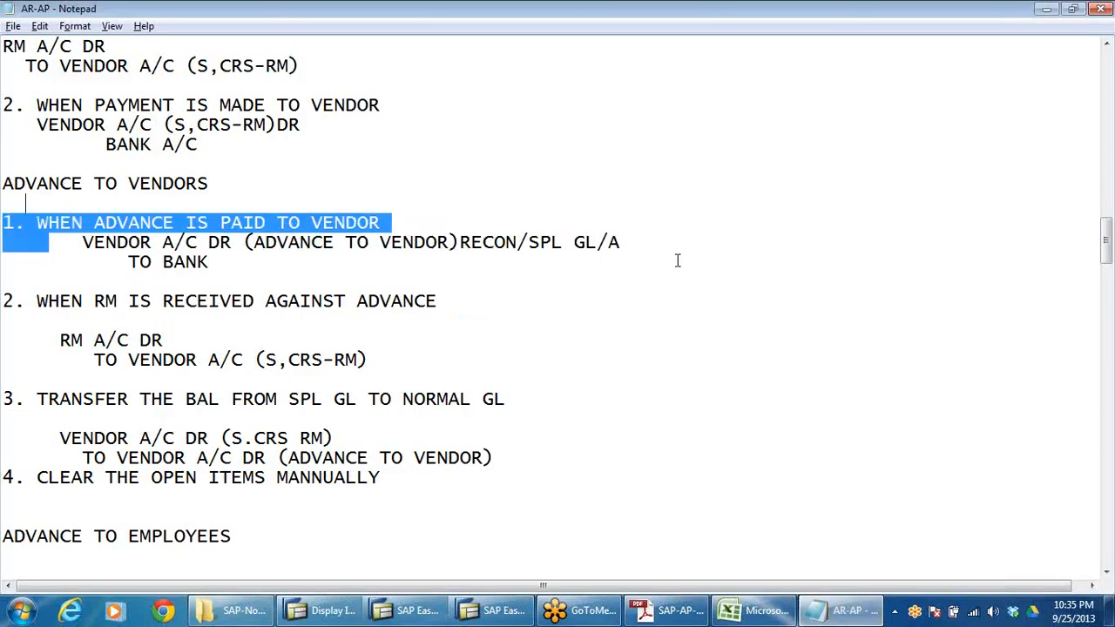
key(alt+Tab)
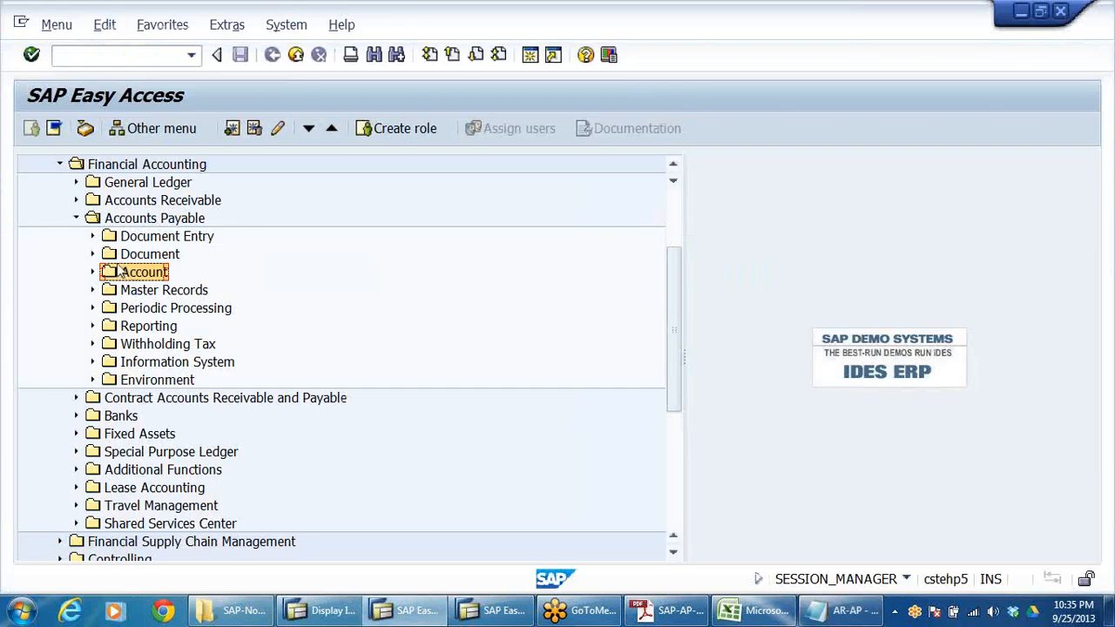
Step: Expand the Document Entry folder under Accounts Payable and select its FB60 invoice transaction
click(134, 241)
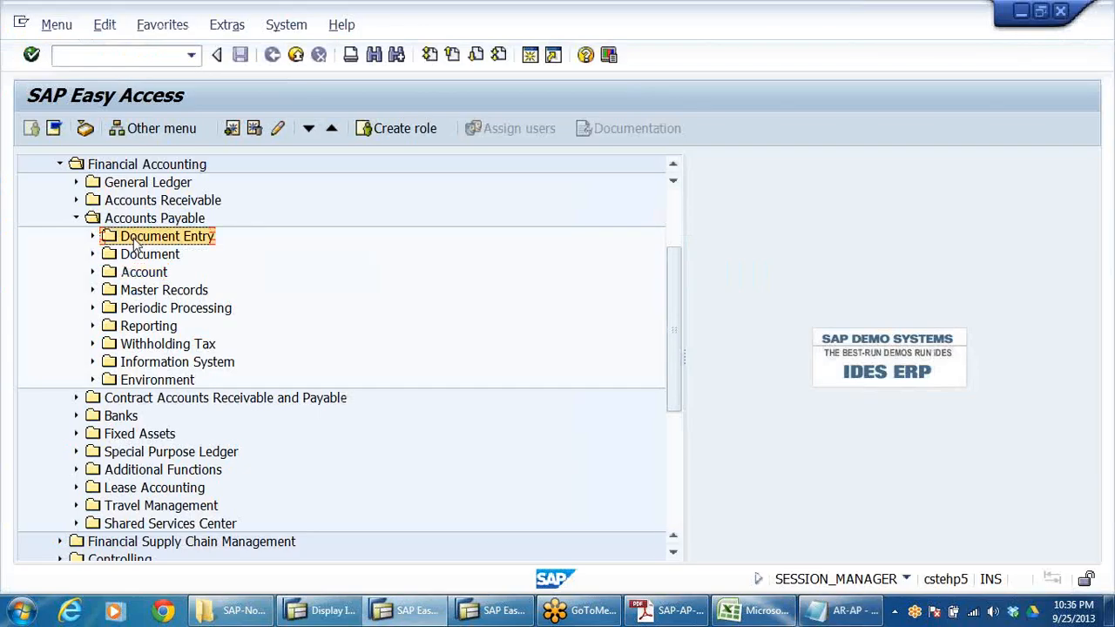
double_click(134, 242)
key(Down)
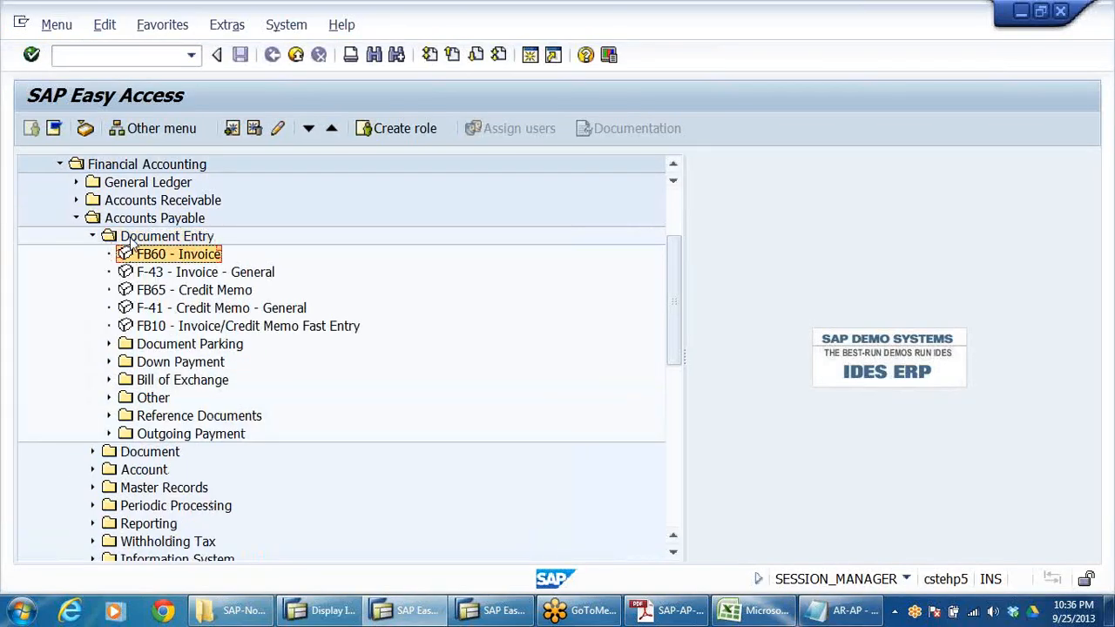
Step: Open the F-48 Down Payment transaction from the Down Payment folder under Document Entry
key(Down)
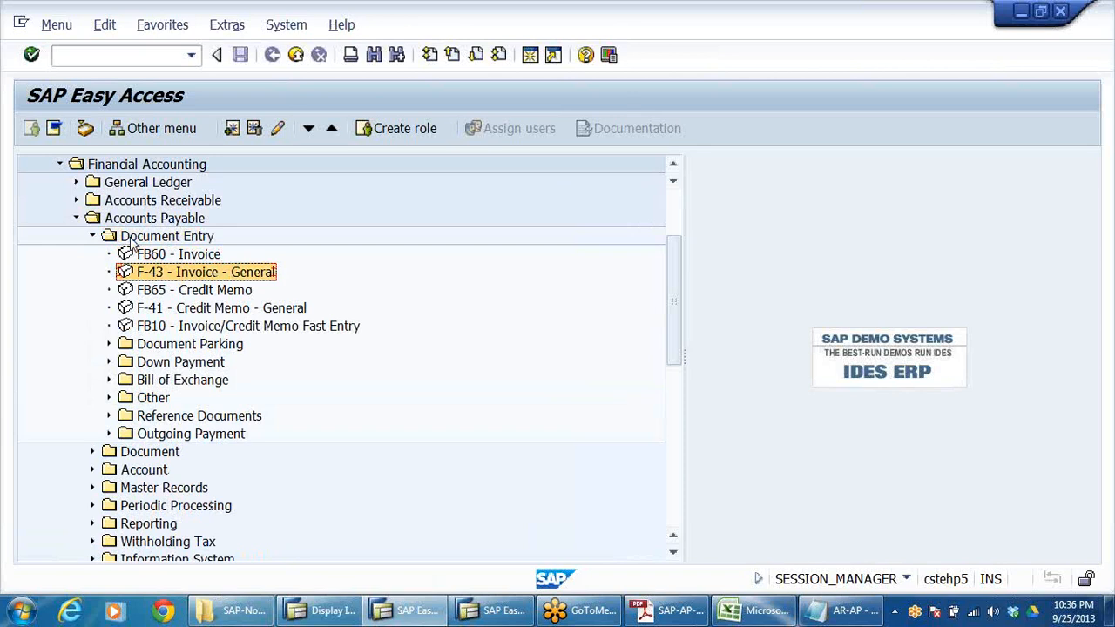
key(Down)
key(Down)
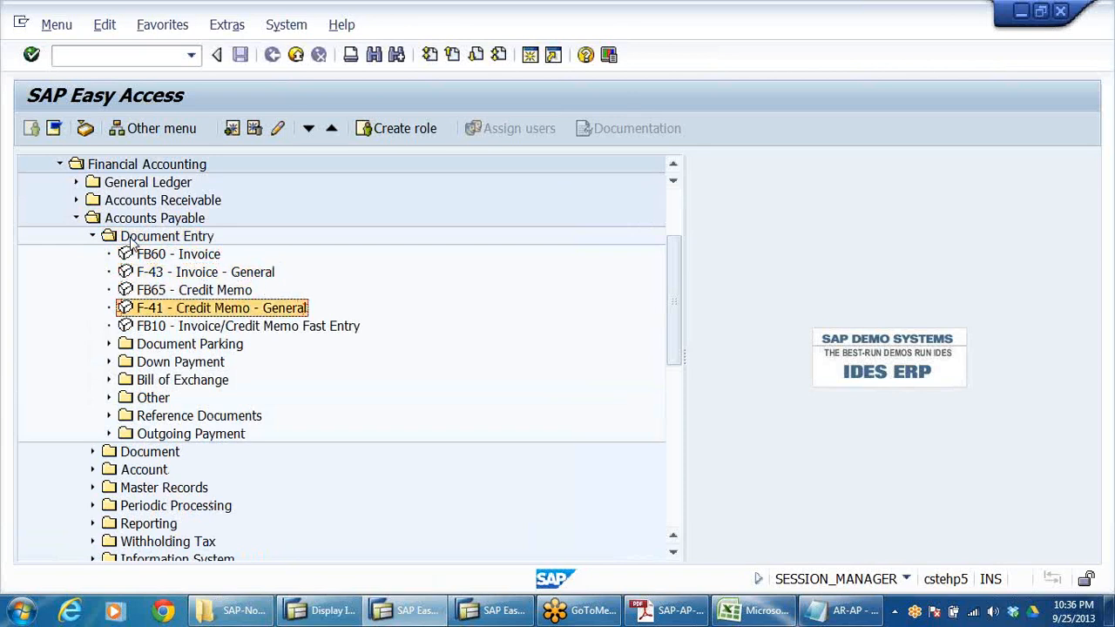
click(109, 362)
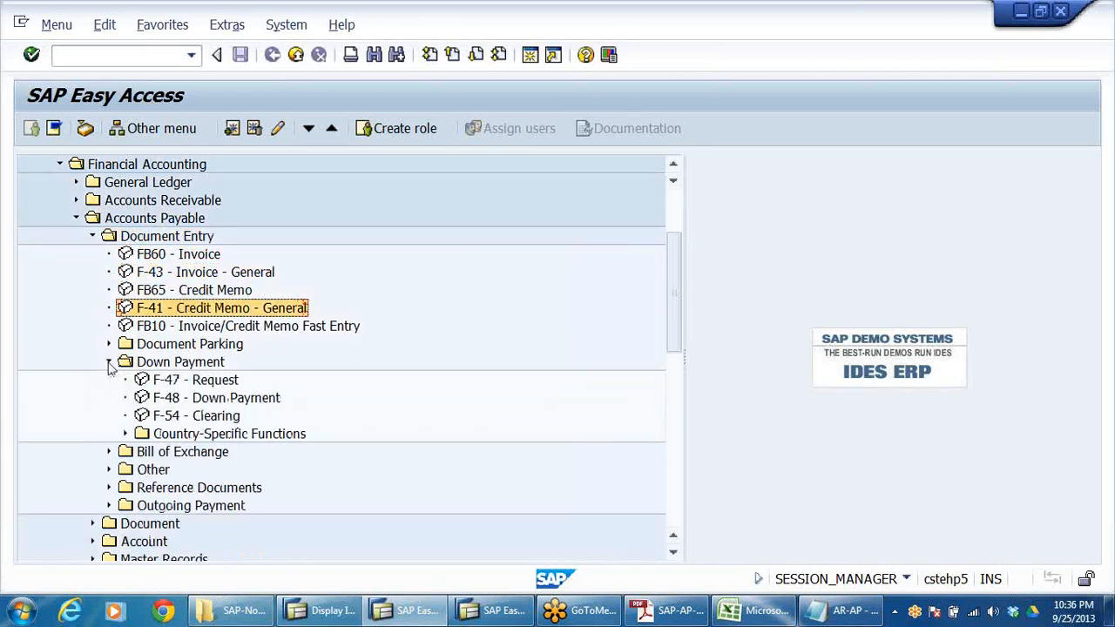
click(174, 399)
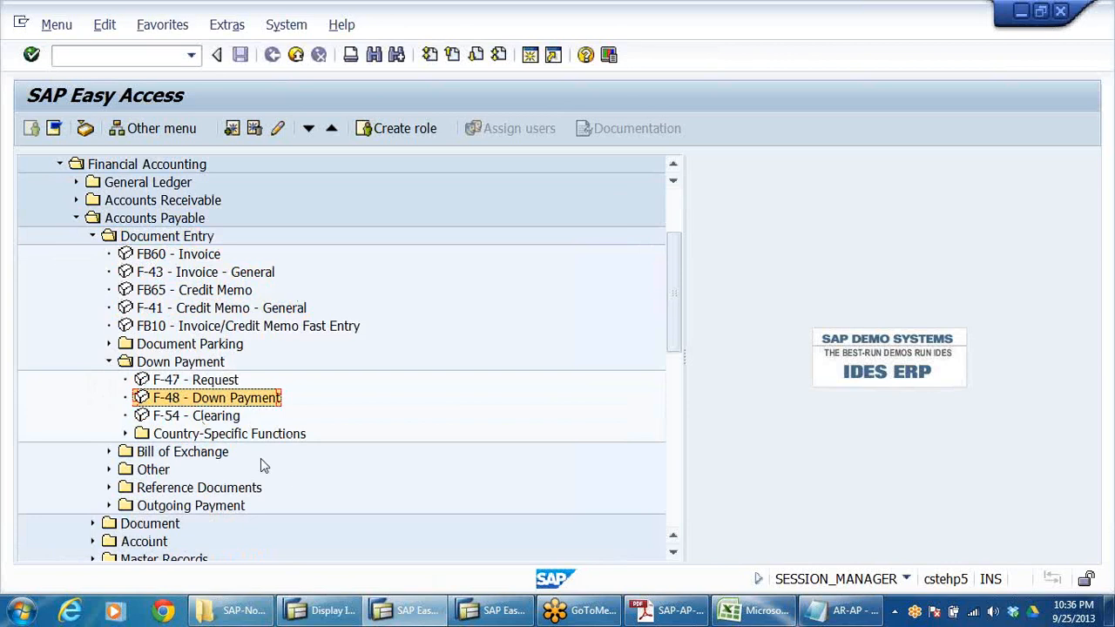
double_click(187, 399)
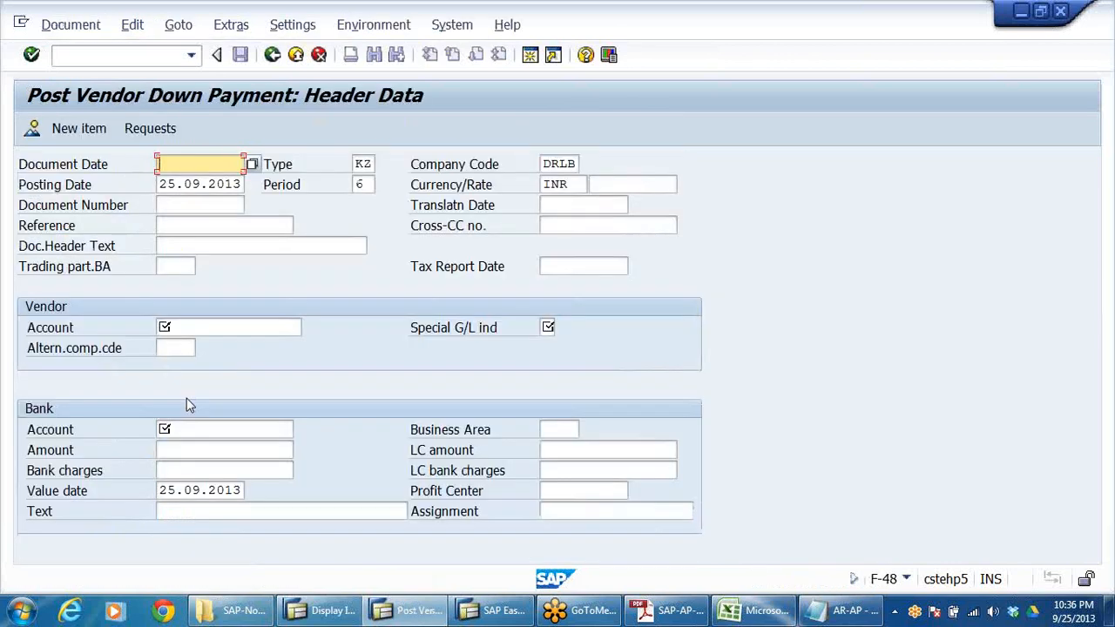
Step: Set the document date of the vendor down payment to 25.09.2013
click(187, 163)
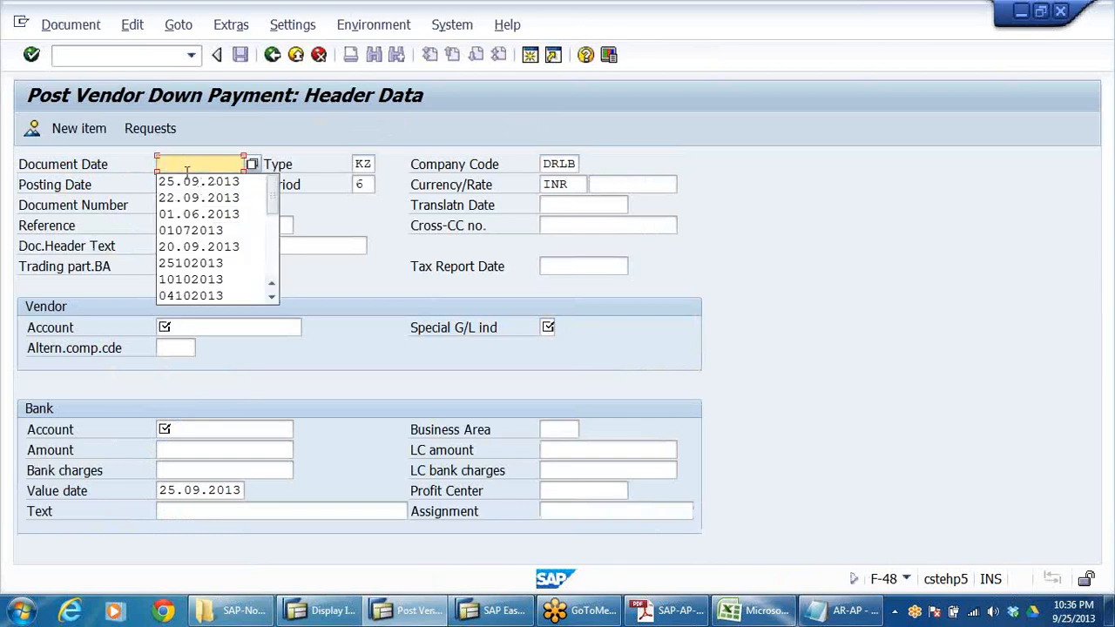
click(186, 172)
click(187, 163)
click(188, 180)
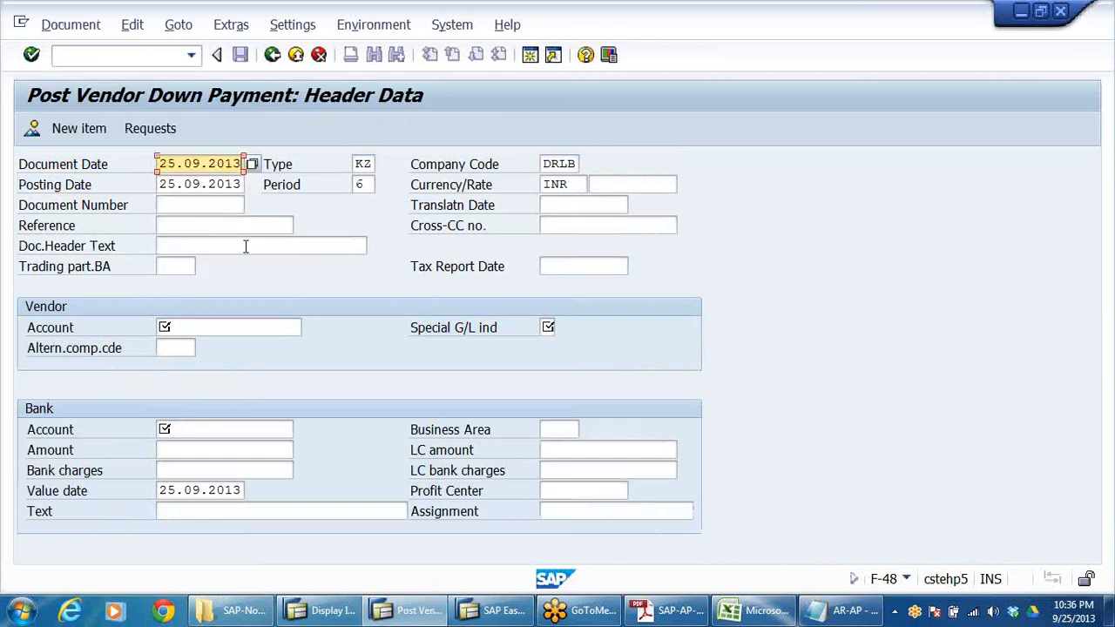
Step: Look up vendors for company code DRLB and pick PQR RM SUPPLIERS as the vendor account
click(206, 328)
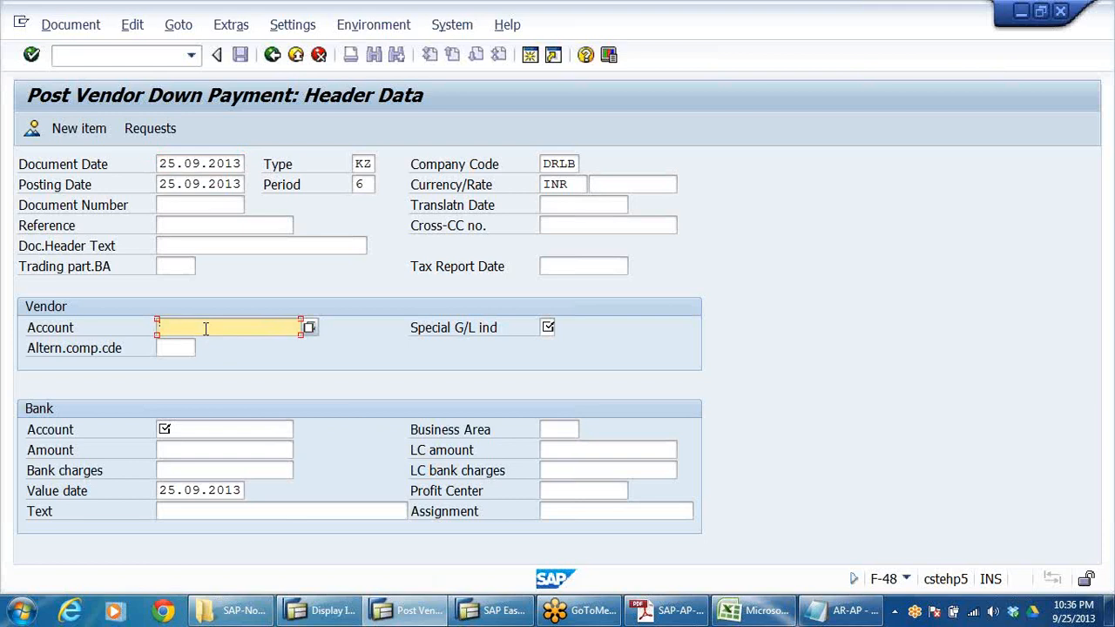
click(261, 328)
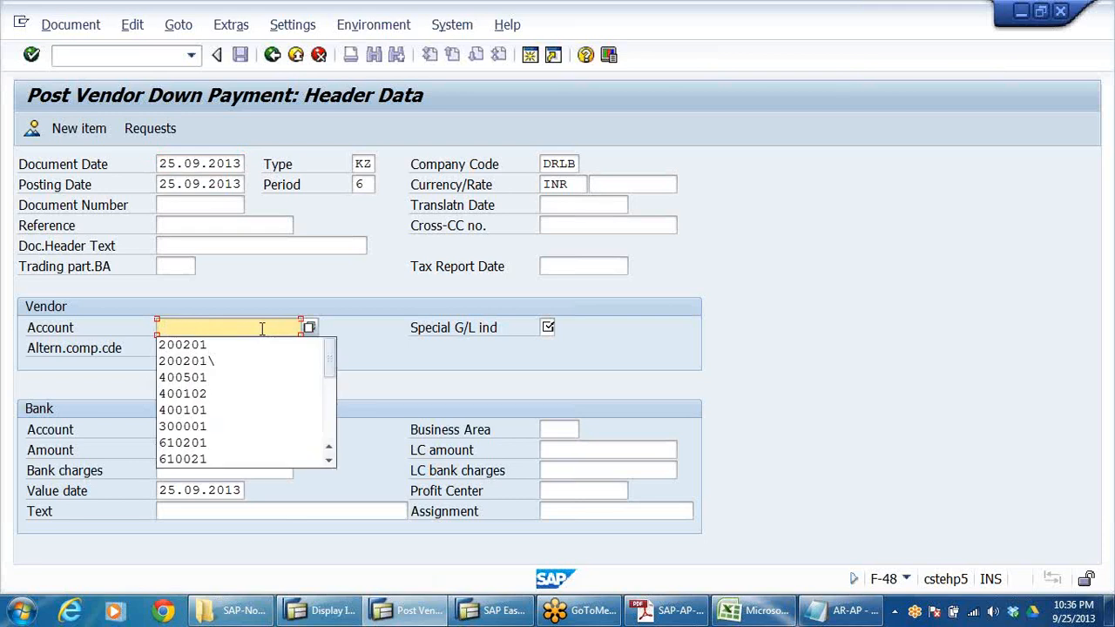
click(309, 328)
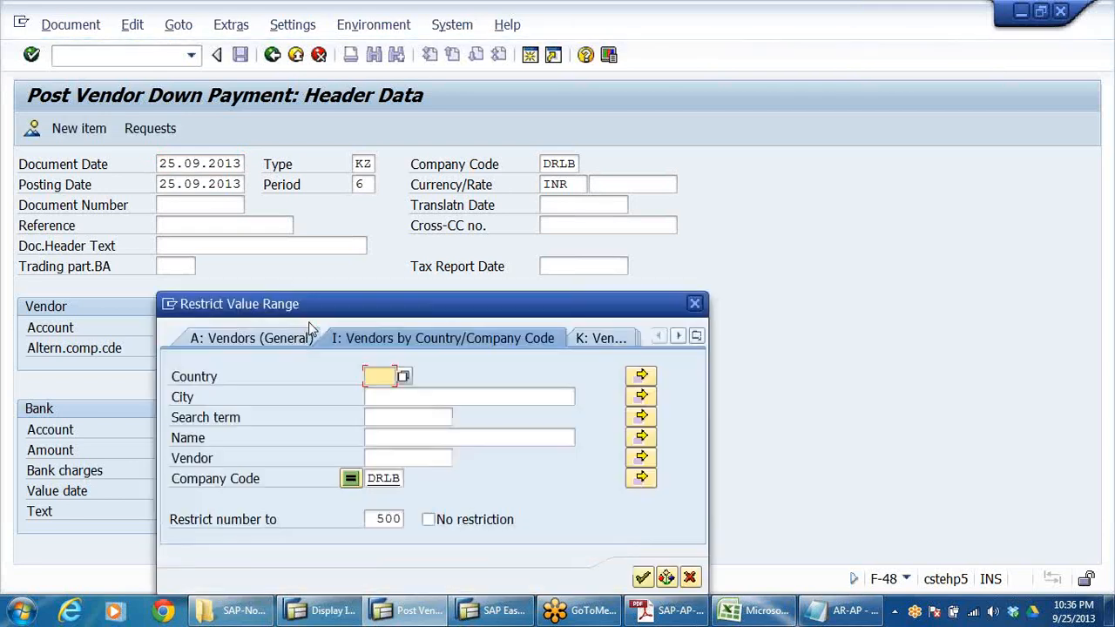
key(Return)
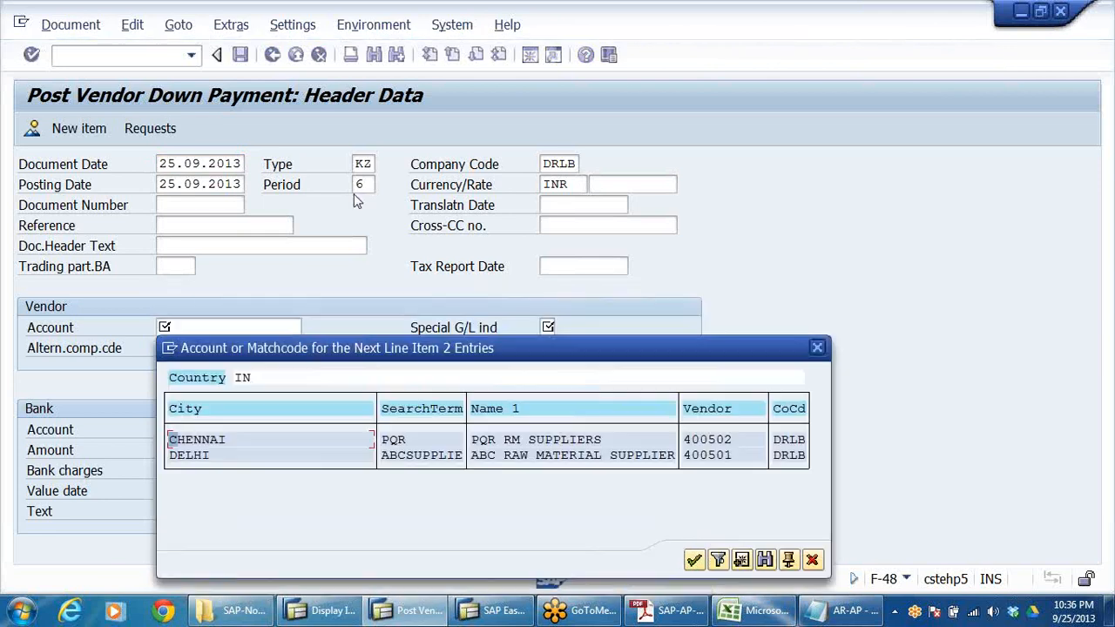
click(501, 440)
double_click(504, 446)
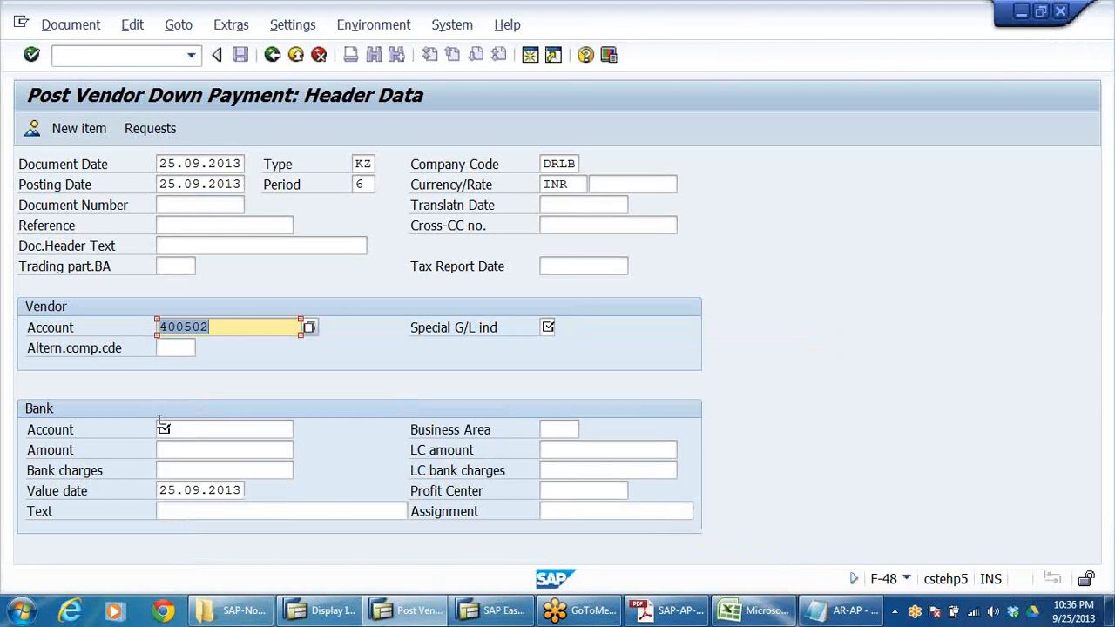
Step: Fill in the bank data with G/L account 200405, amount 115000 and the text ADV PAID TO VENDOR
click(189, 429)
click(188, 445)
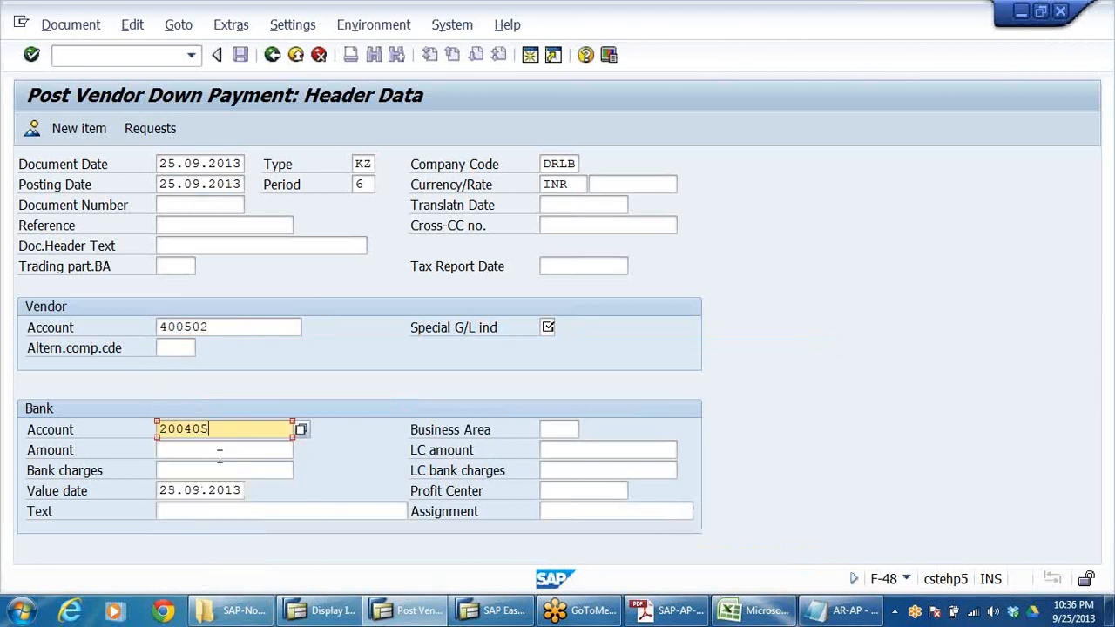
click(183, 449)
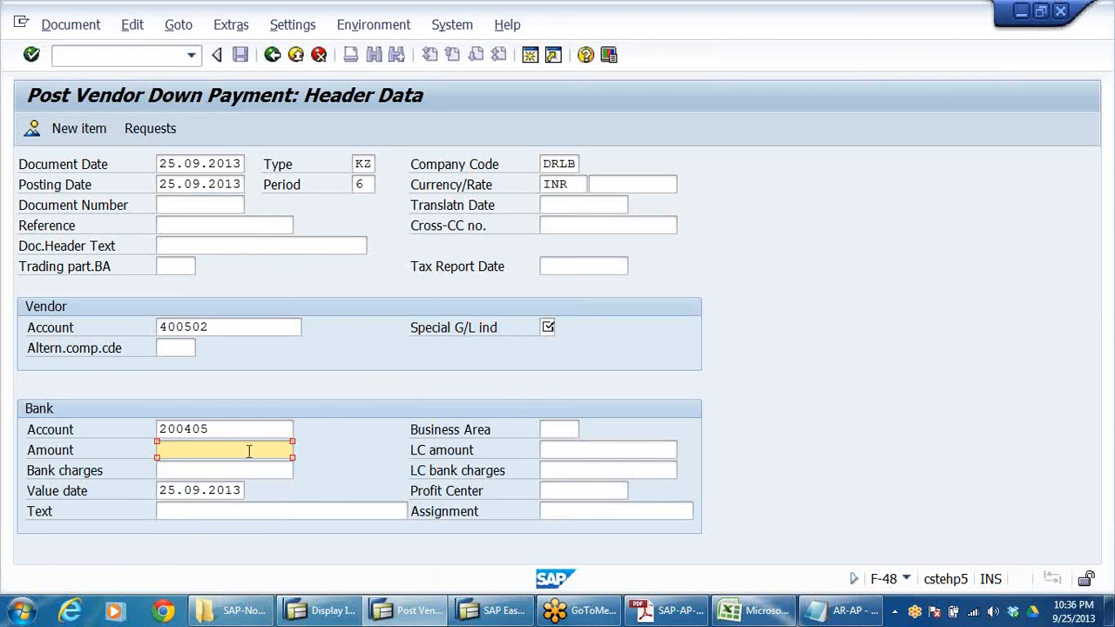
text(1)
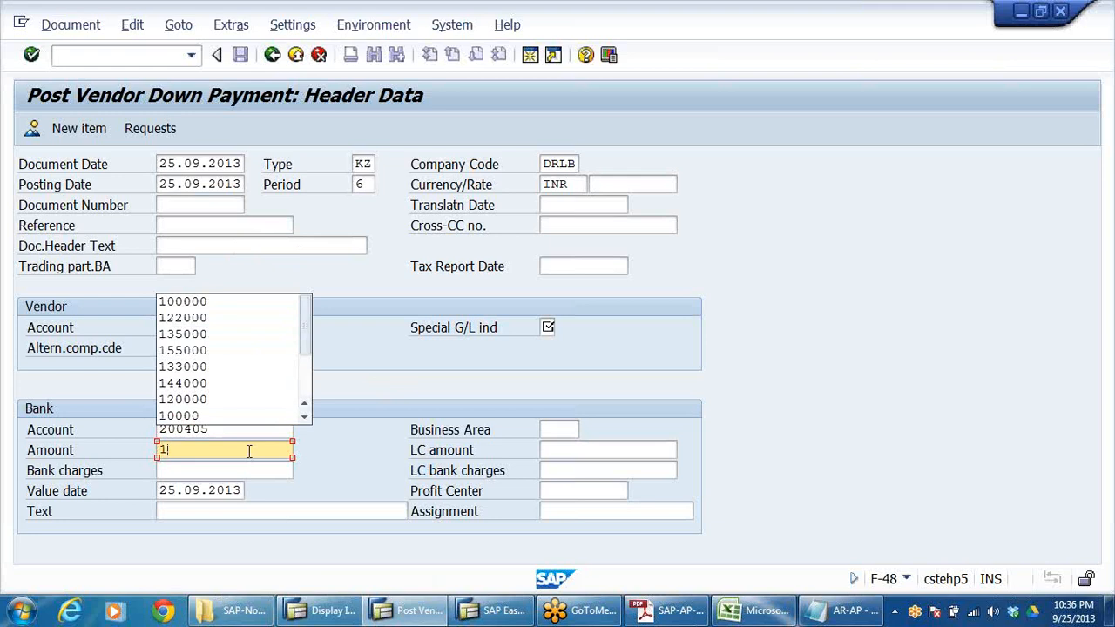
text(15)
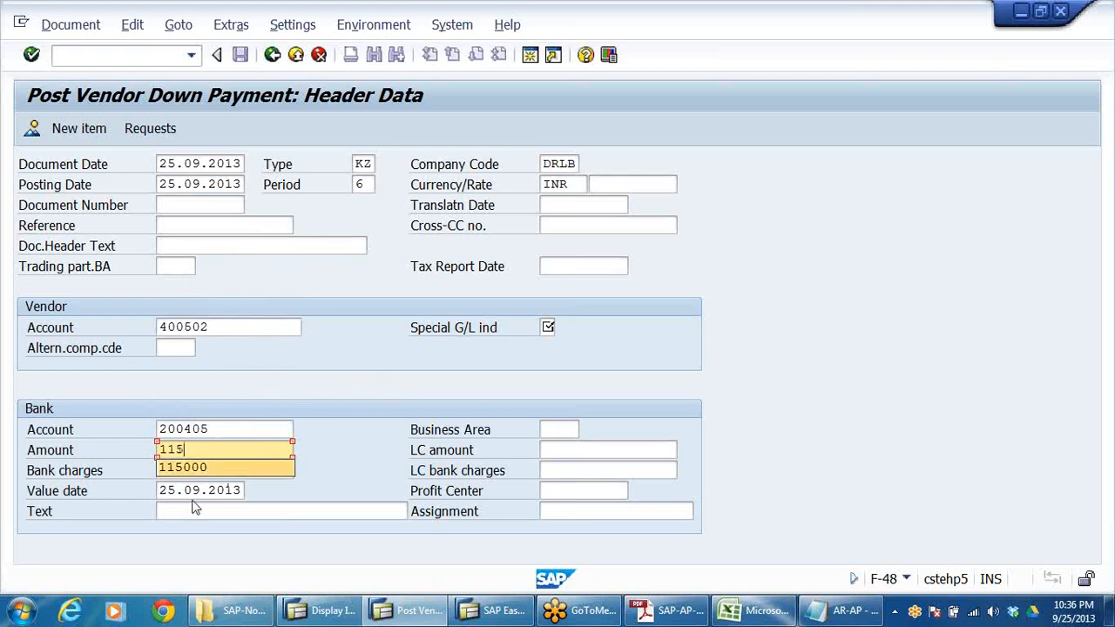
click(202, 469)
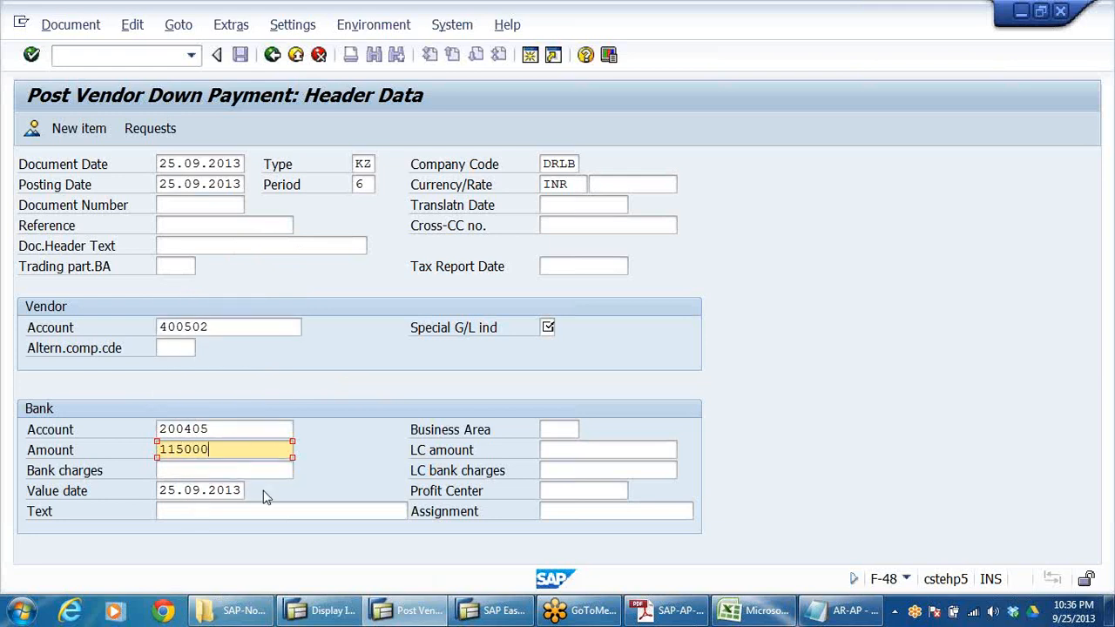
click(205, 512)
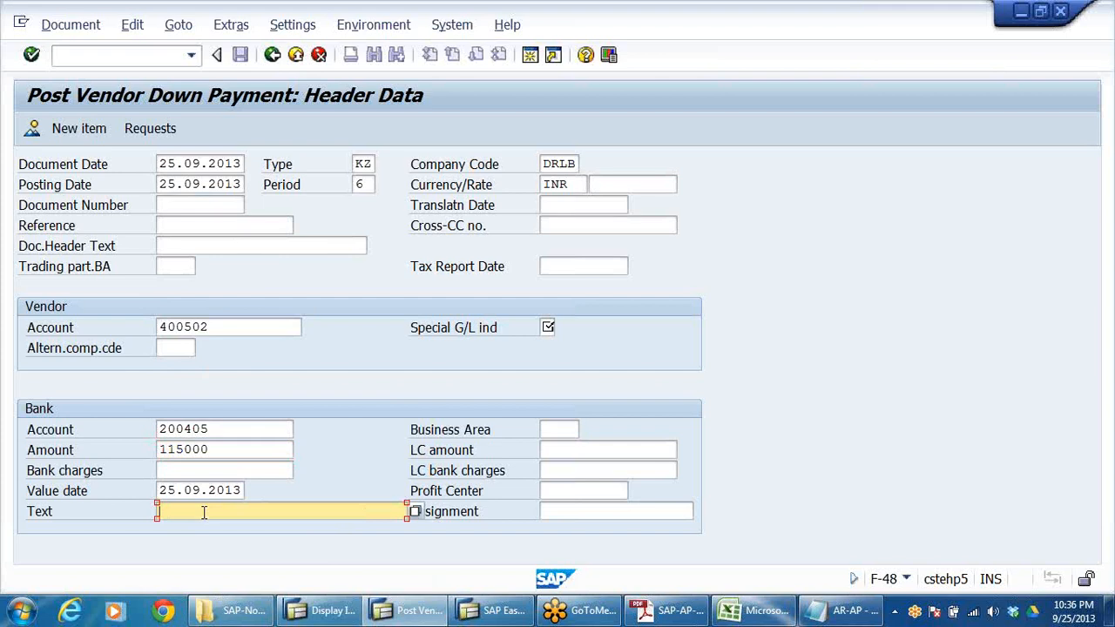
text(A)
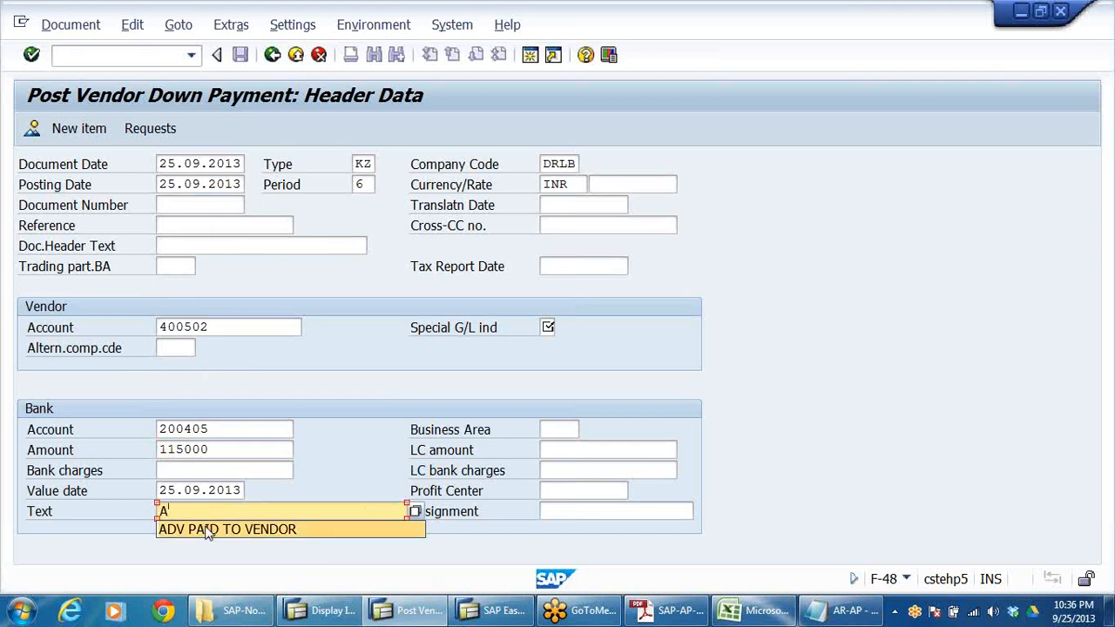
click(206, 529)
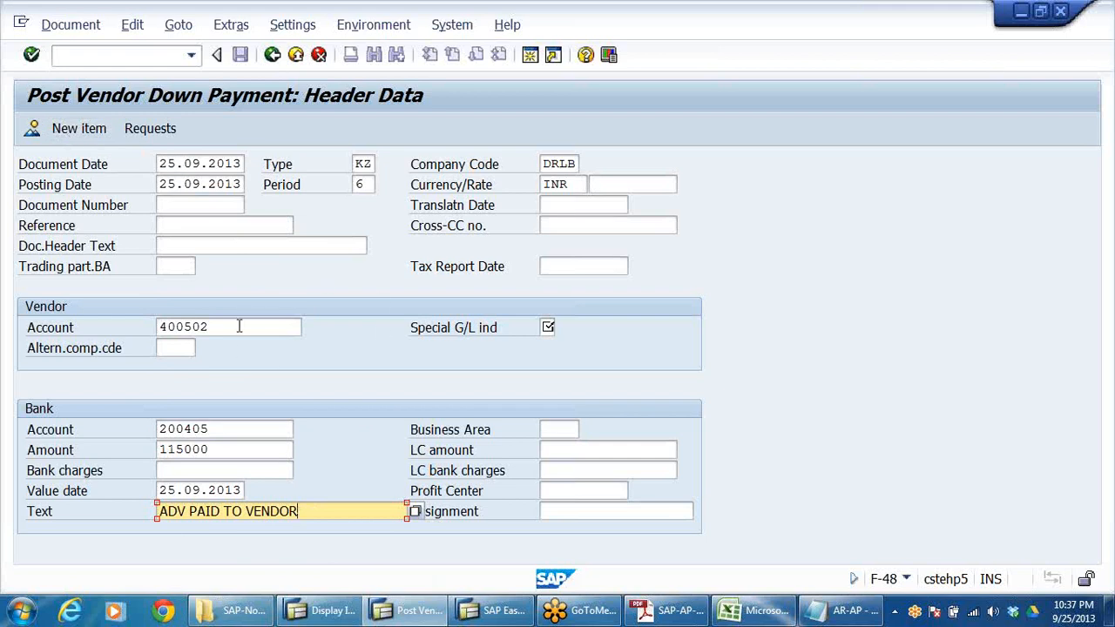
Step: Set the vendor's special G/L indicator to A and proceed to the vendor item
drag(240, 326, 2, 299)
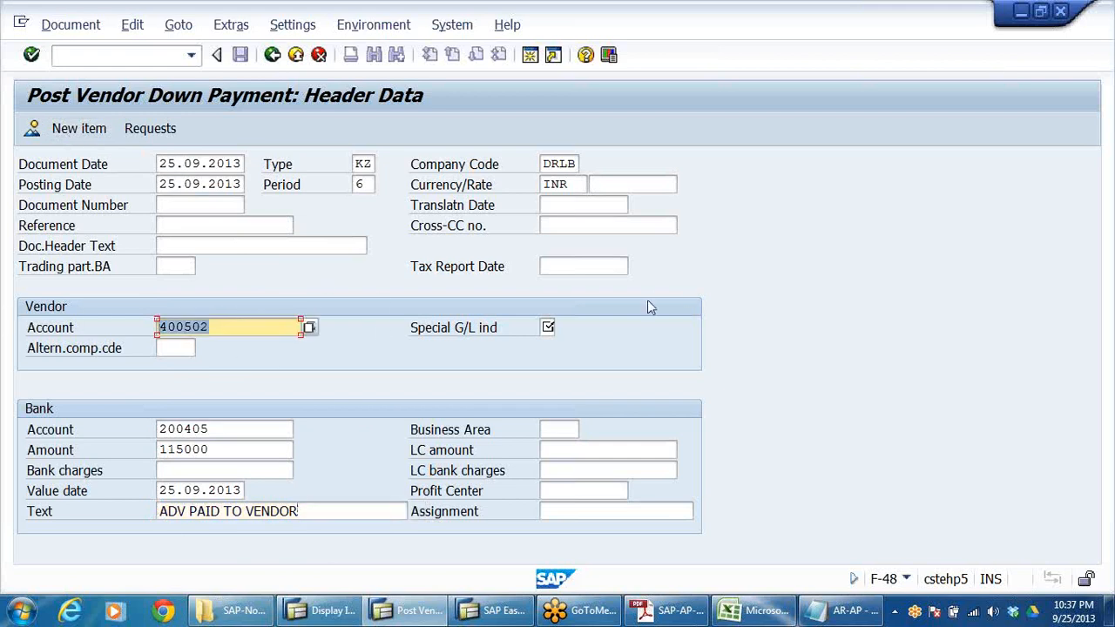
click(549, 328)
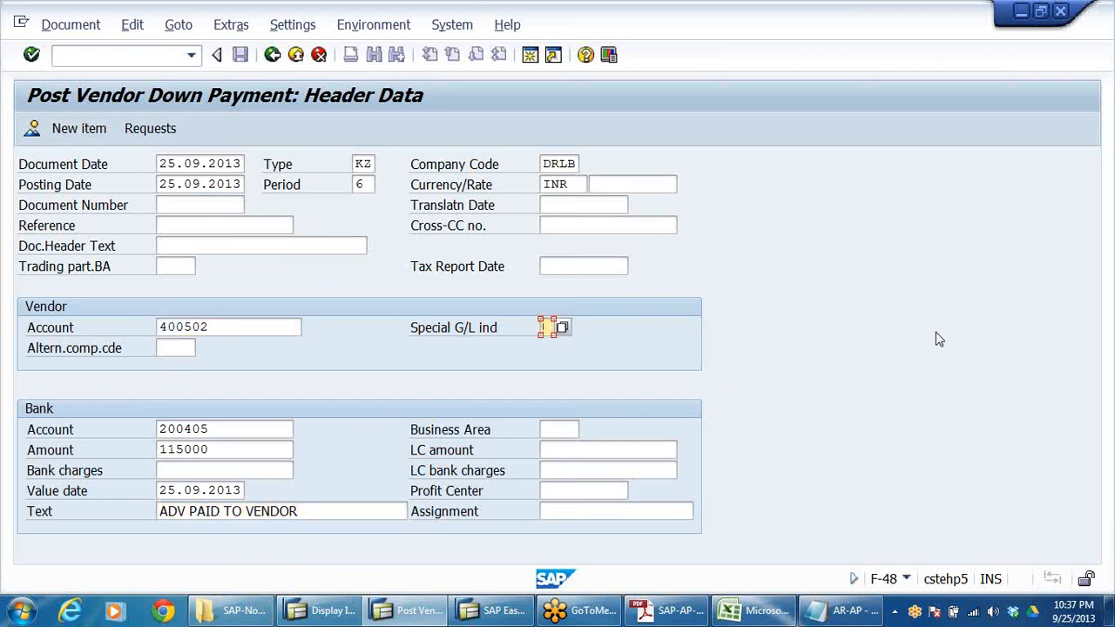
click(578, 266)
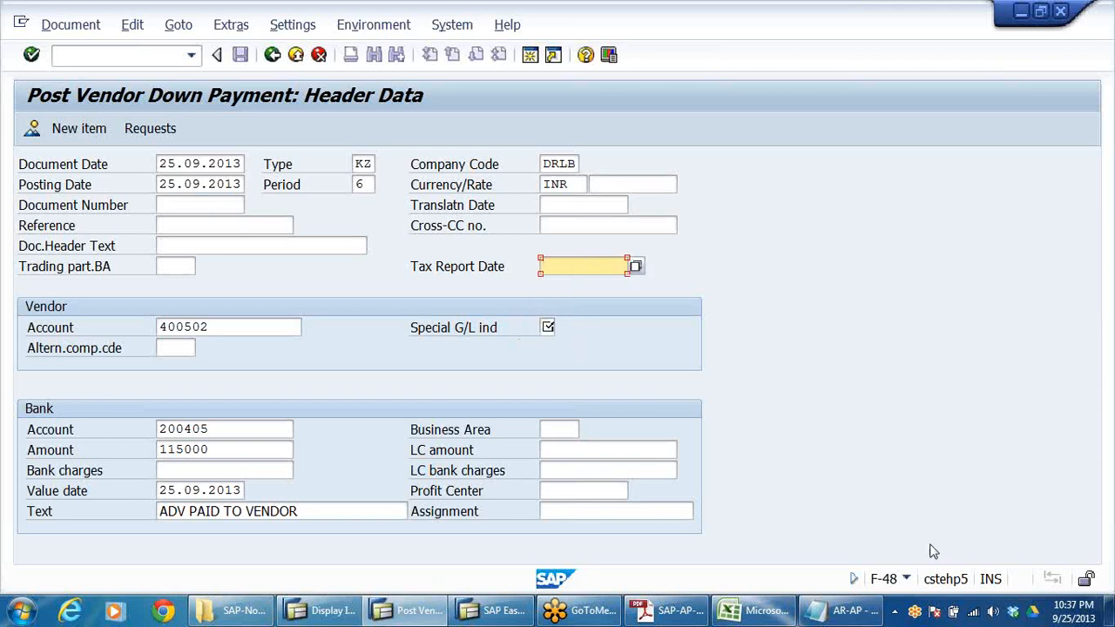
click(1083, 600)
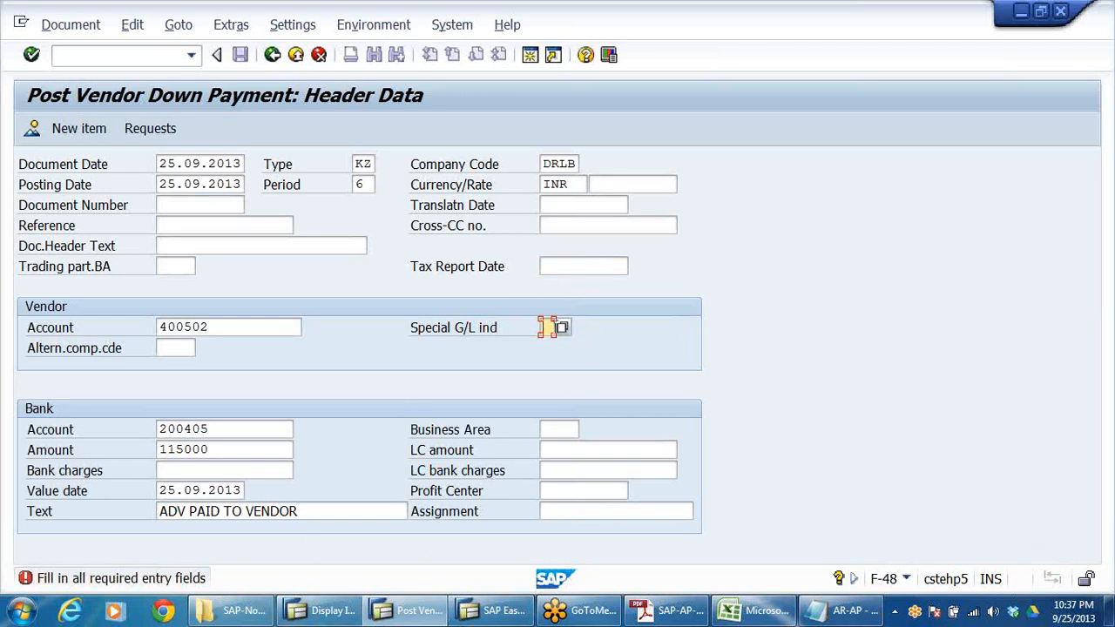
text(A)
click(76, 128)
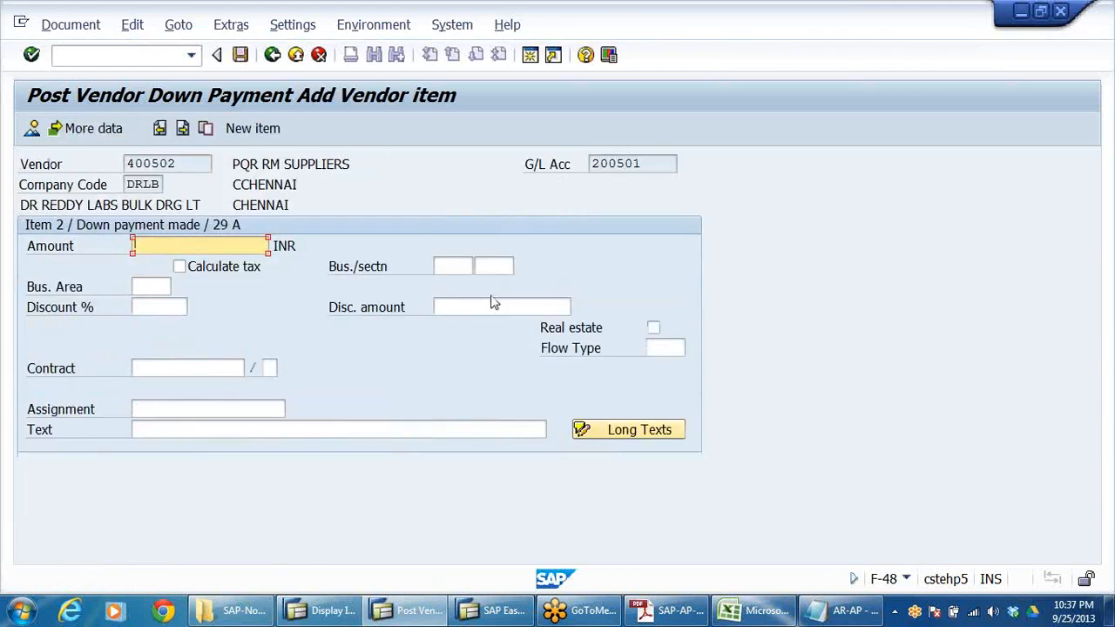
Step: Enter the amount 115000 and the text ADV PAID TO VENDOR for the vendor item
click(186, 244)
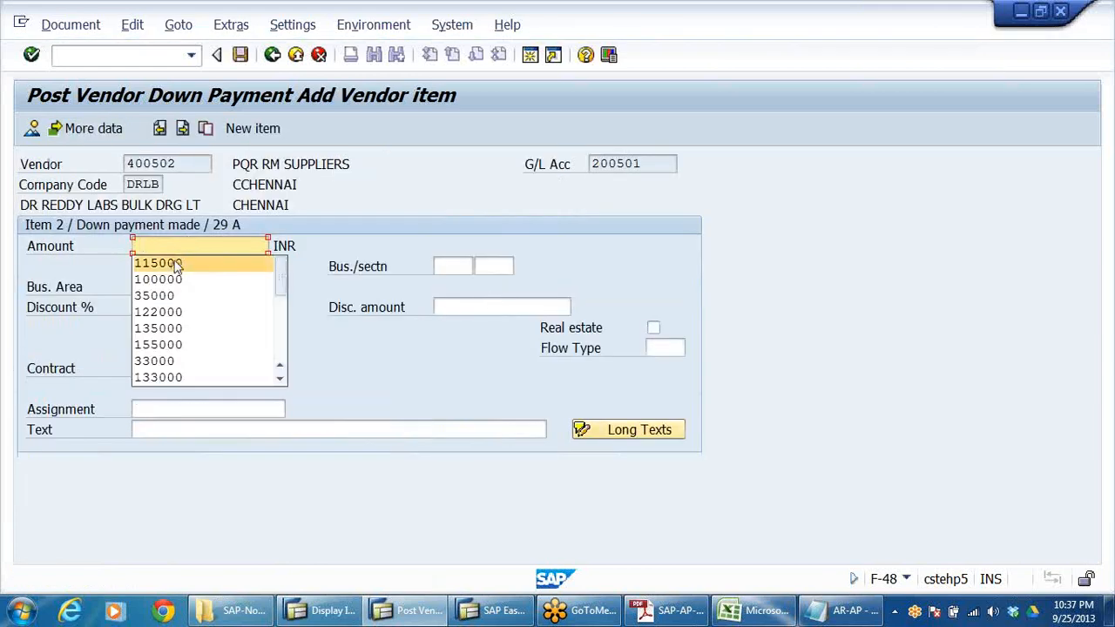
click(179, 263)
click(161, 427)
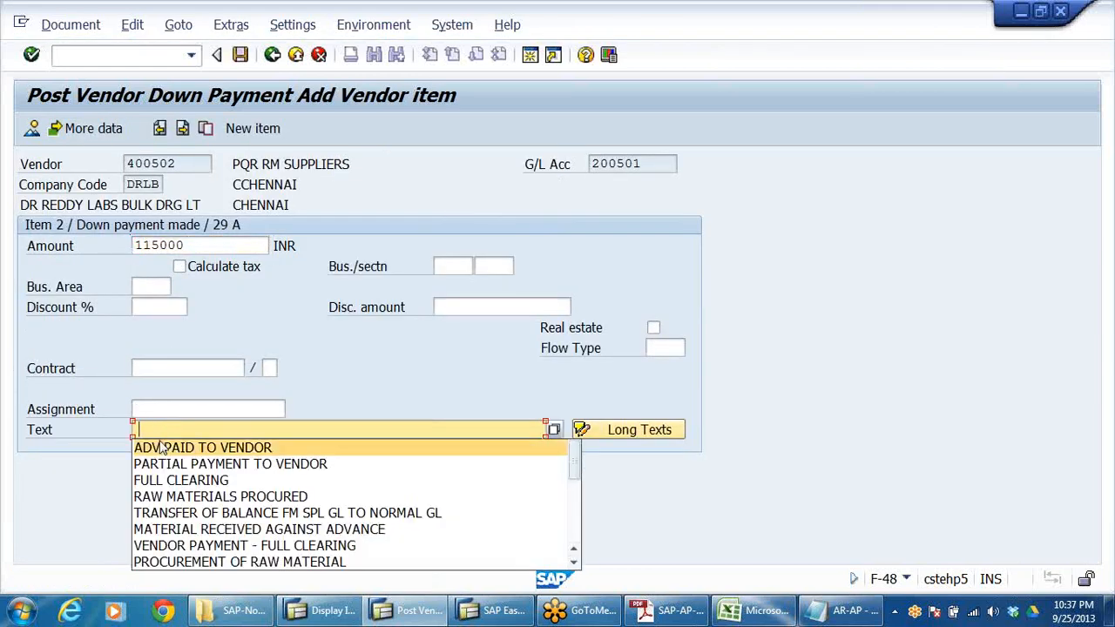
click(200, 445)
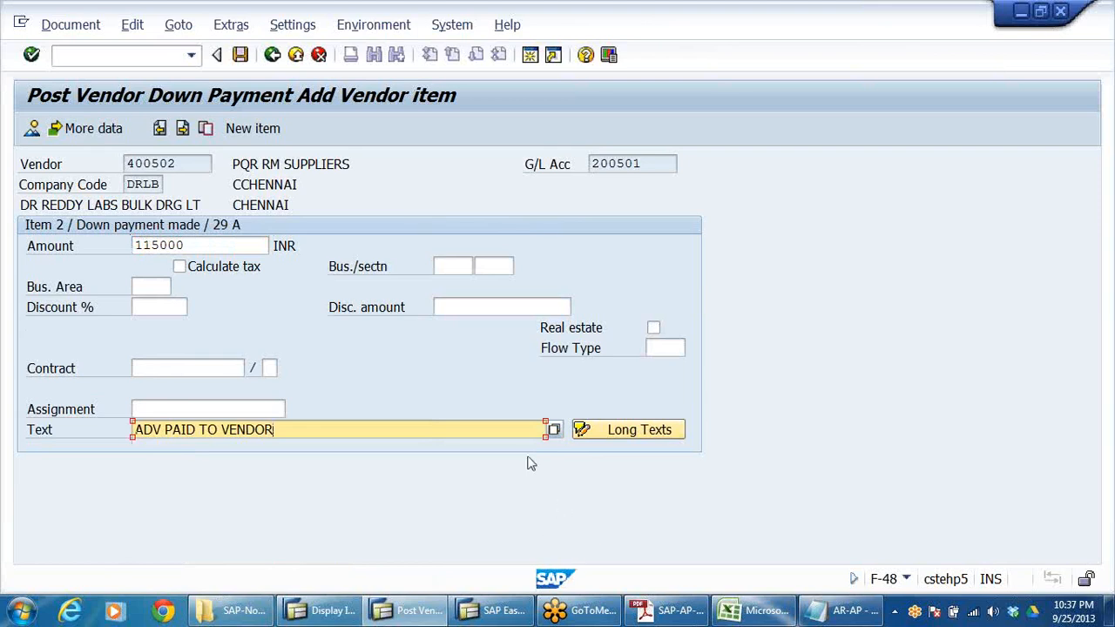
Step: Show the document overview and check the vendor line item's account and special G/L indicator
click(32, 128)
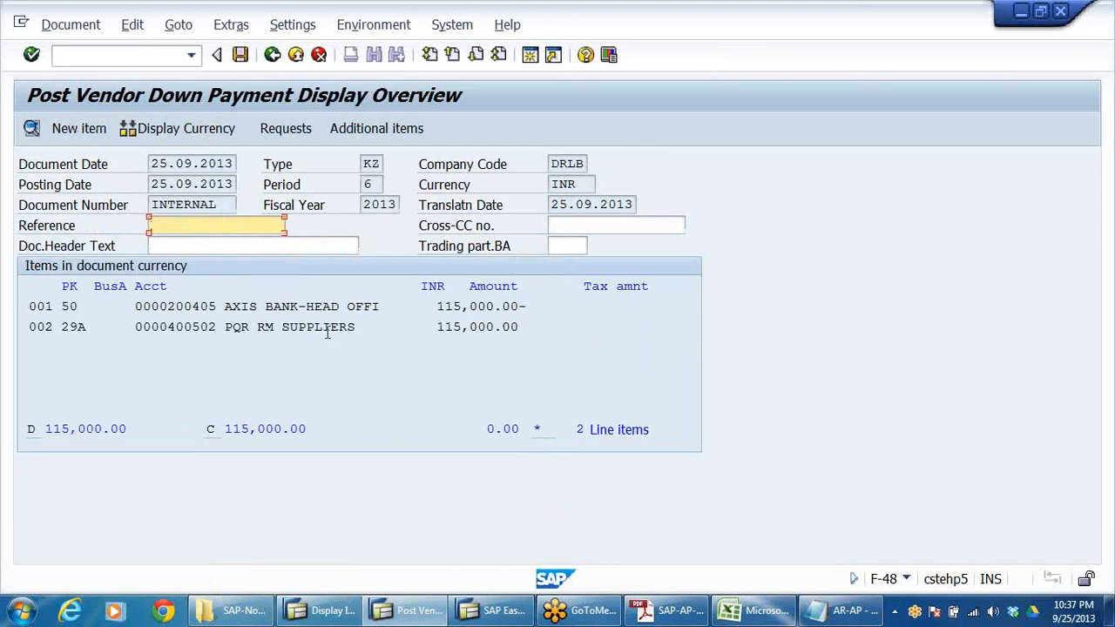
drag(168, 333, 401, 409)
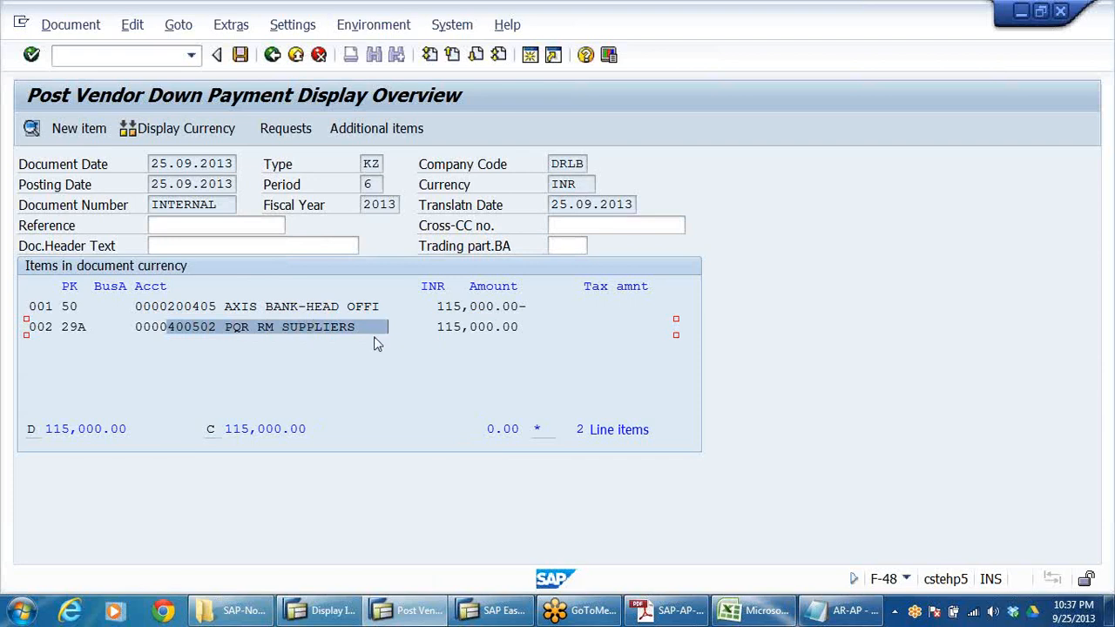
click(417, 327)
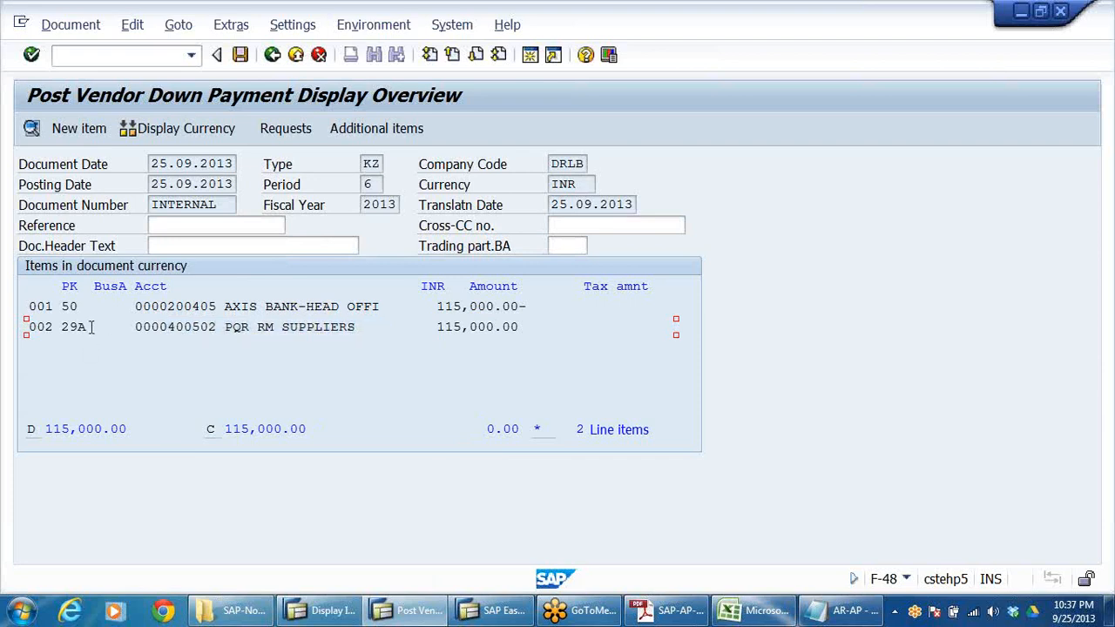
drag(94, 327, 78, 329)
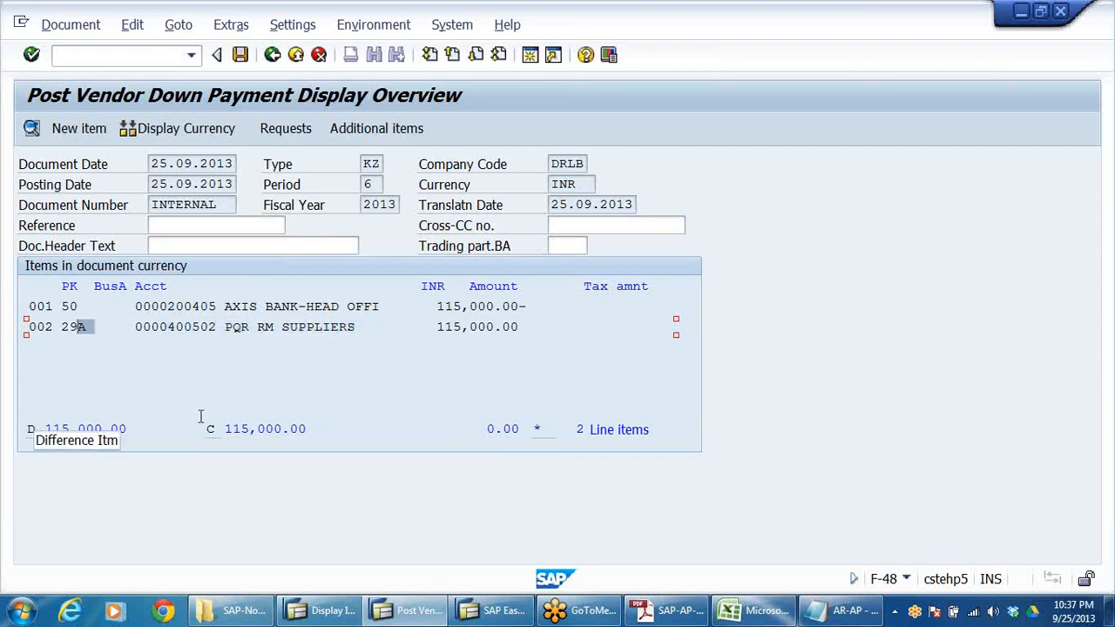
Step: Post the vendor down payment, display the posted document and select its bank line item
click(234, 388)
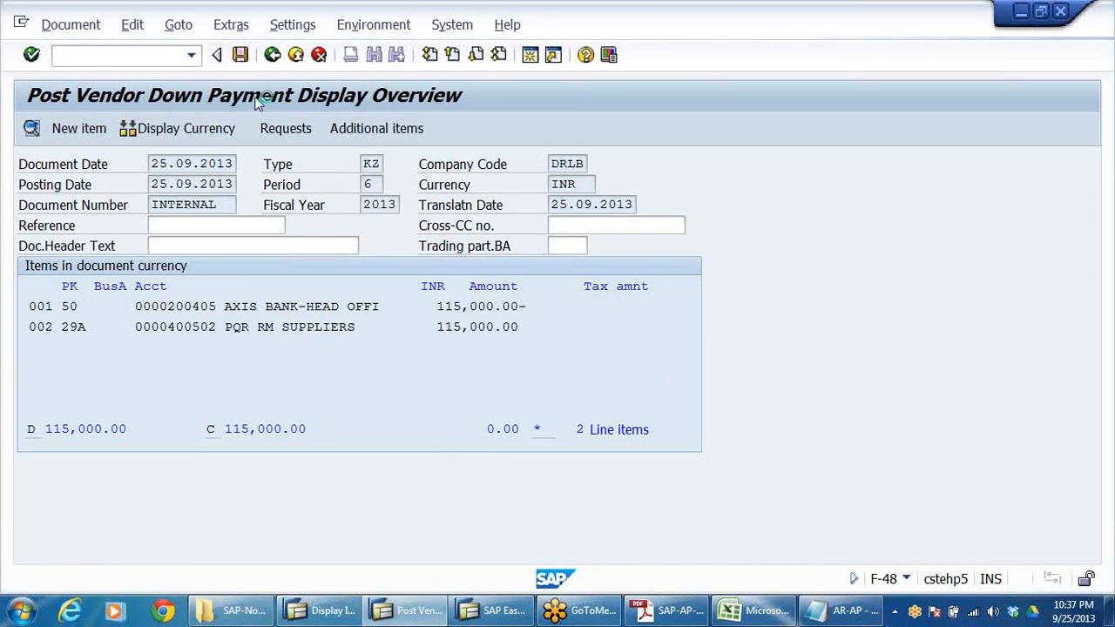
click(64, 30)
click(87, 94)
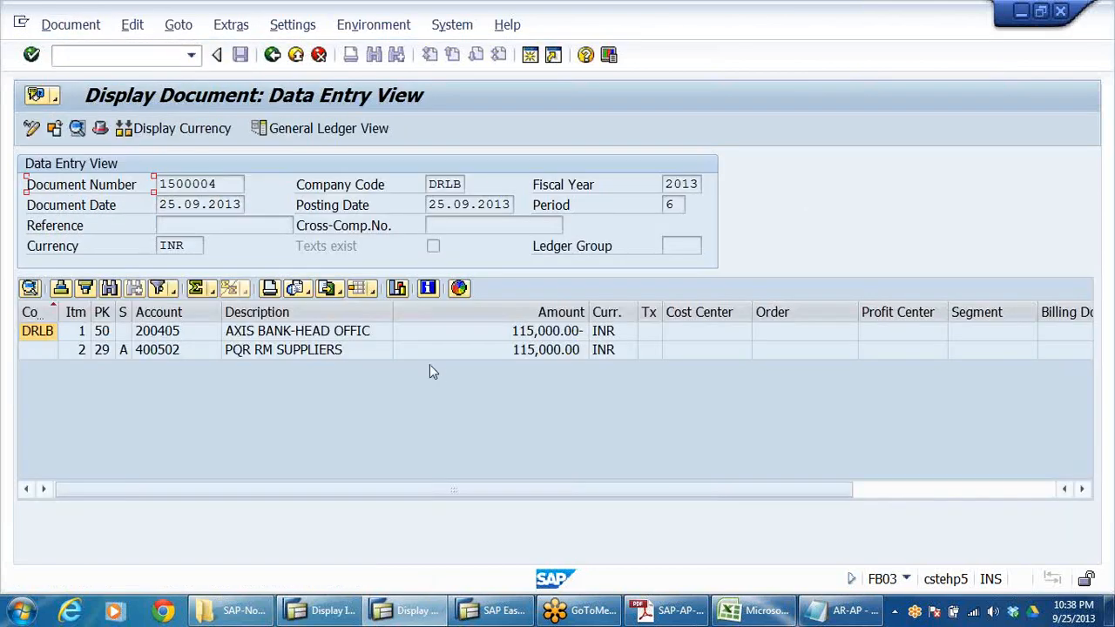
drag(394, 311, 488, 315)
click(354, 336)
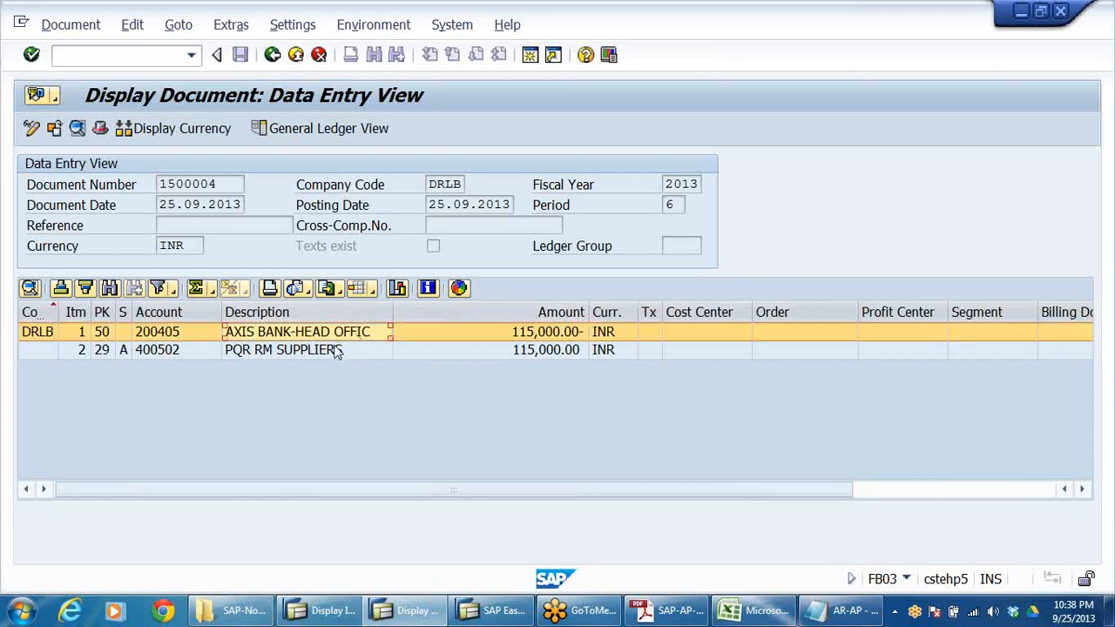
Step: Check the posted down payment's vendor item in the general ledger view and leave the down payment transaction
click(335, 352)
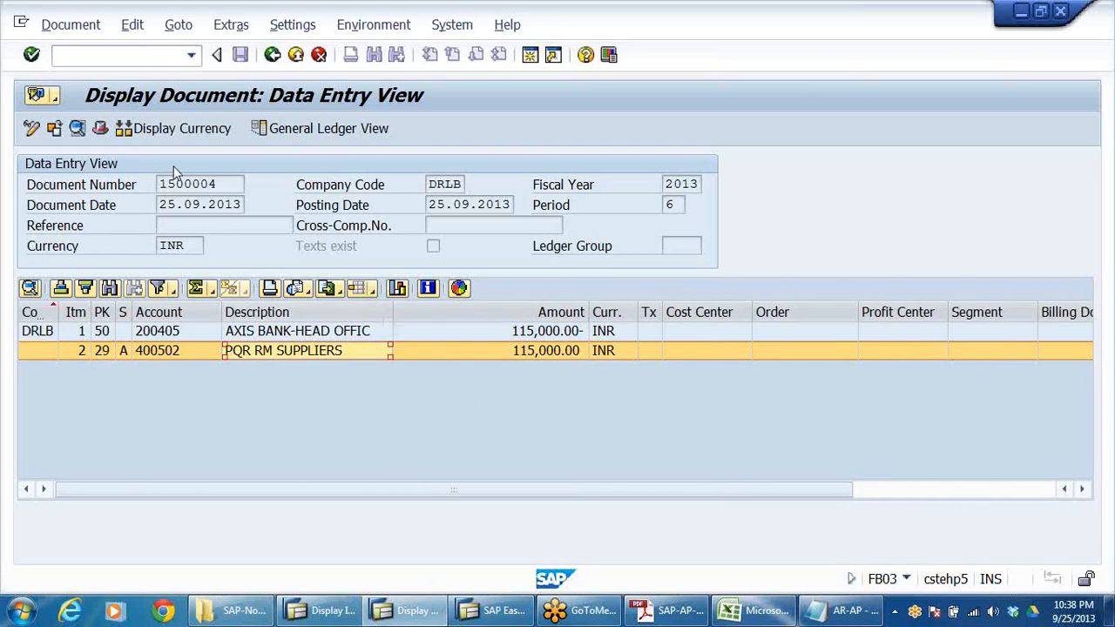
click(276, 129)
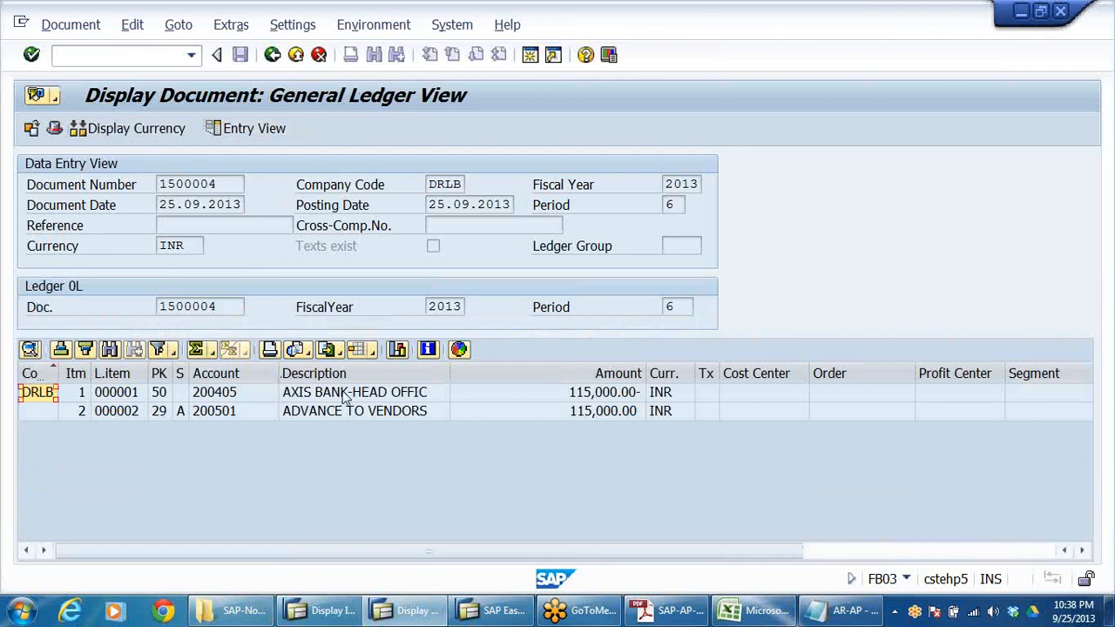
click(359, 415)
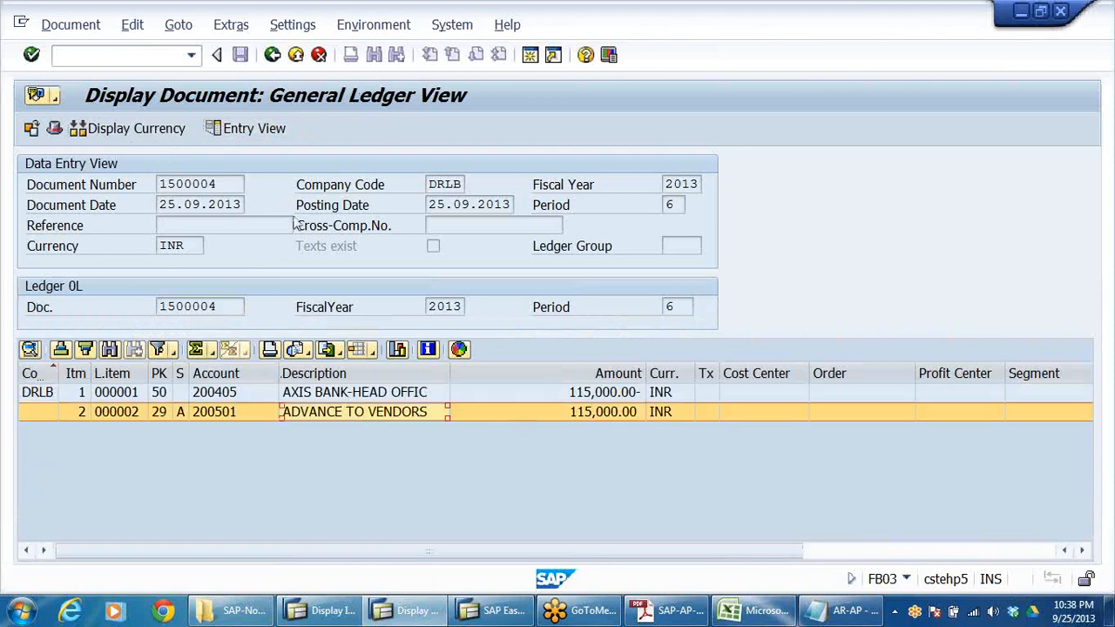
click(296, 55)
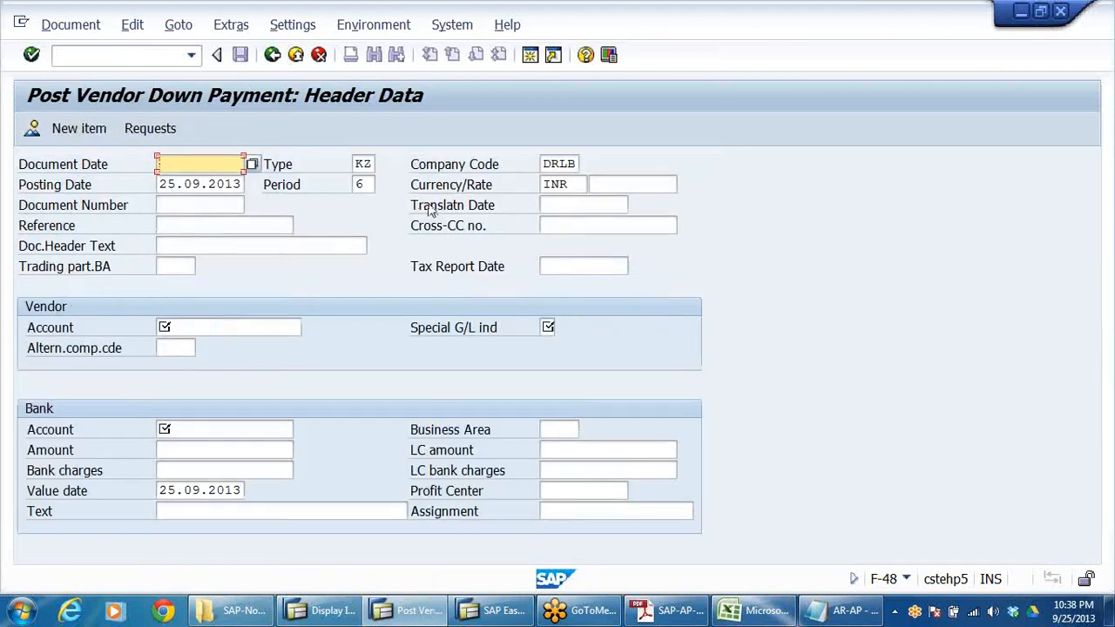
click(296, 55)
click(339, 401)
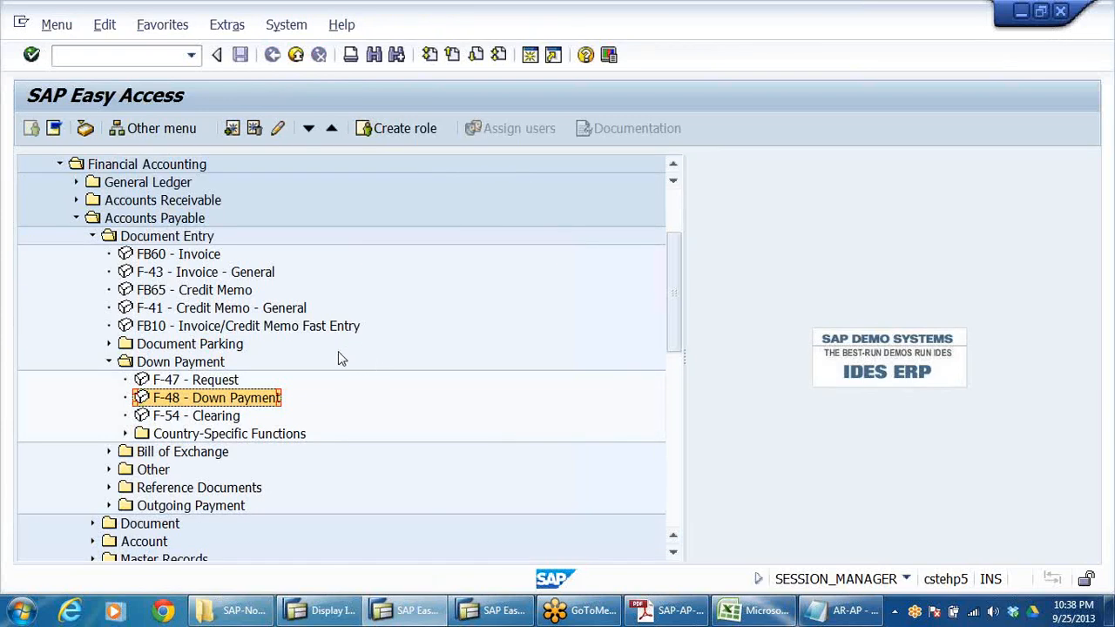
Step: Start a general vendor invoice (F-43) and set its document date to 25.09.2013
click(175, 274)
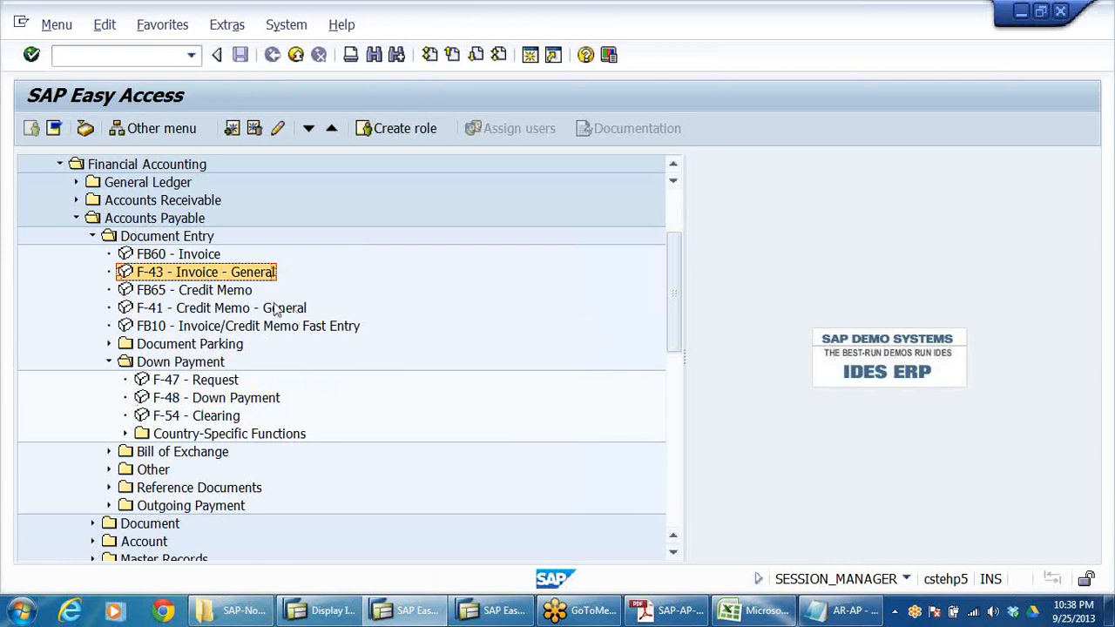
double_click(163, 275)
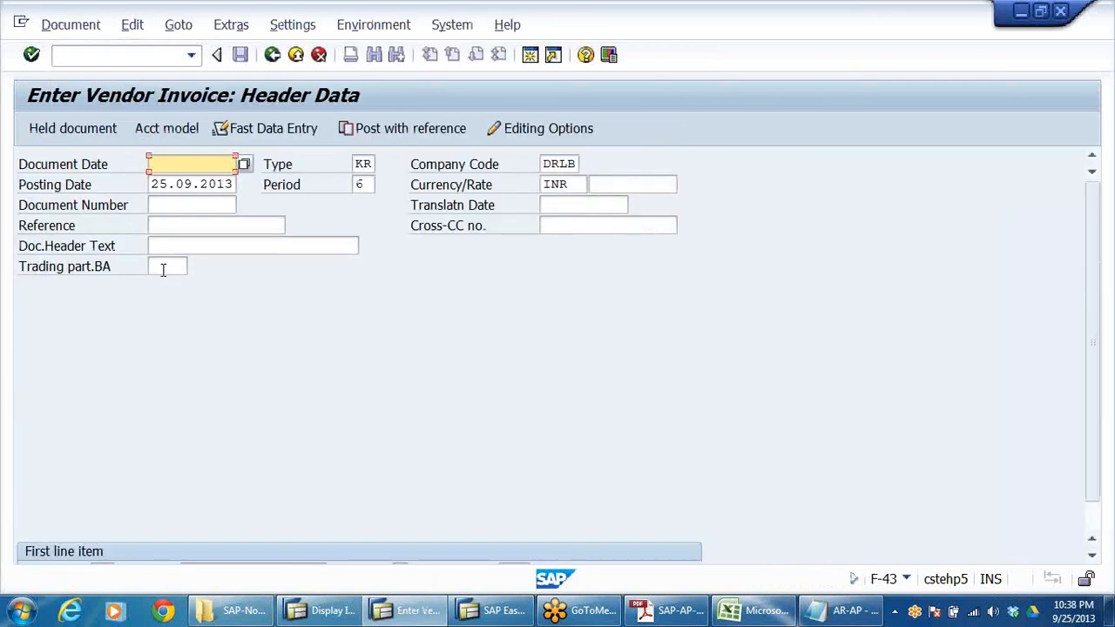
click(176, 165)
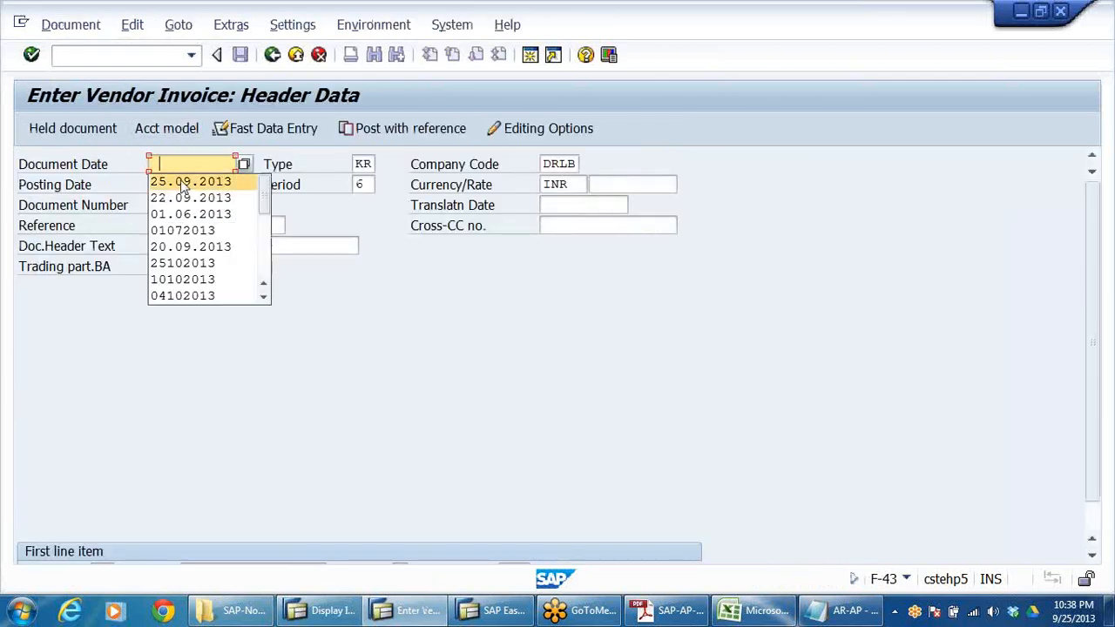
click(182, 181)
Step: Try account 200202 as the vendor account of the invoice's first line item
scroll(269, 414, down, 1)
click(245, 536)
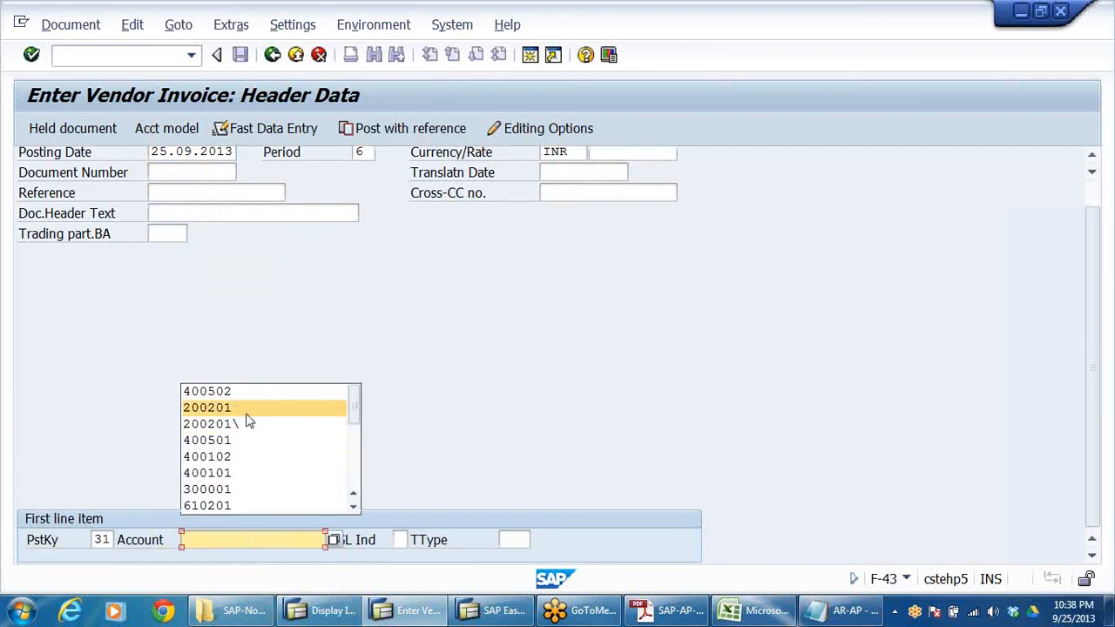
click(247, 409)
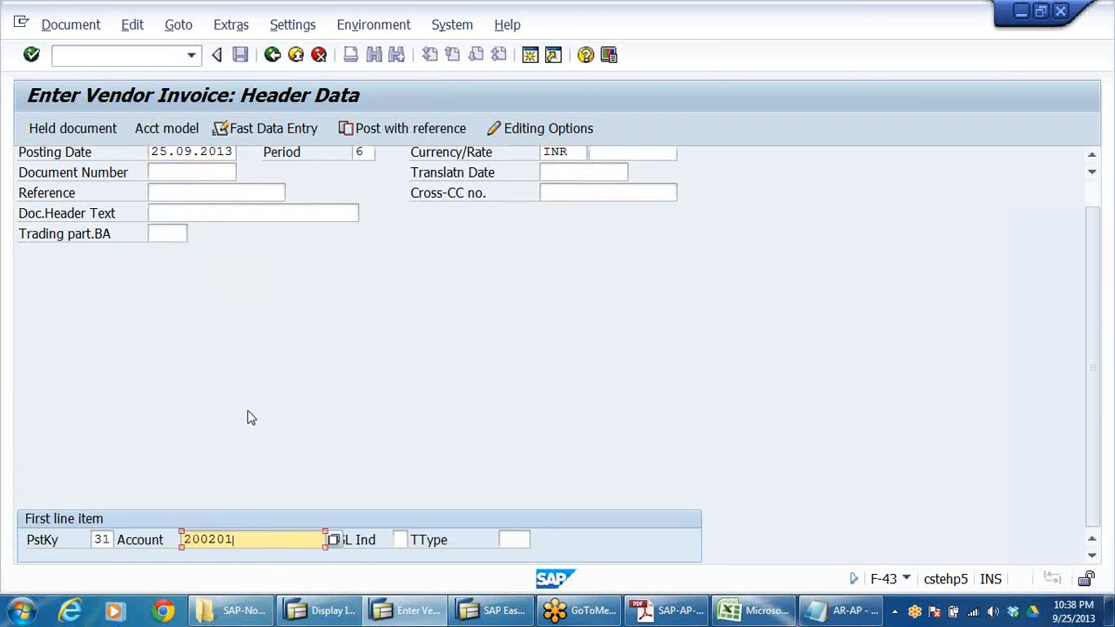
key(BackSpace)
text(2)
key(Return)
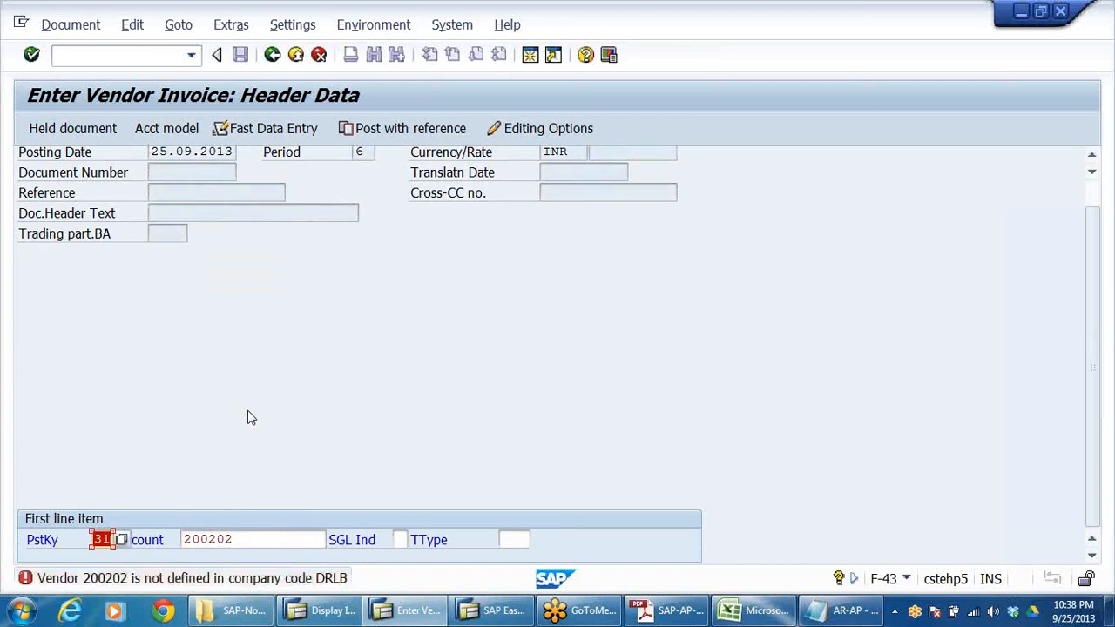
Step: Replace the first line item's account with PQR RM SUPPLIERS from the vendor search and proceed to the vendor item
click(244, 539)
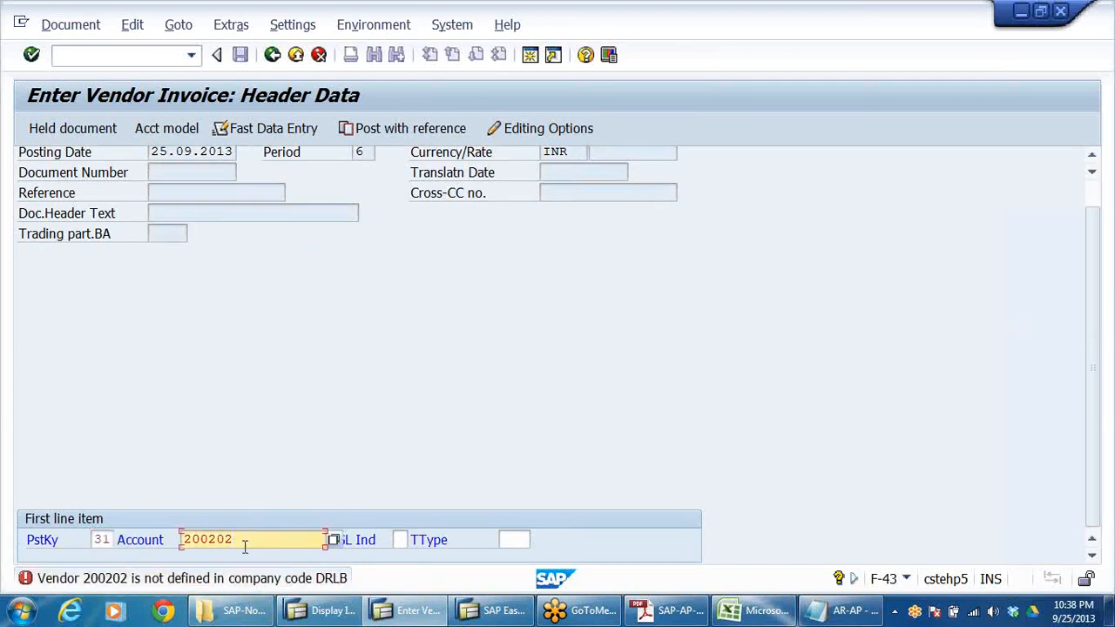
key(BackSpace)
key(BackSpace)
key(BackSpace)
key(BackSpace)
key(BackSpace)
key(BackSpace)
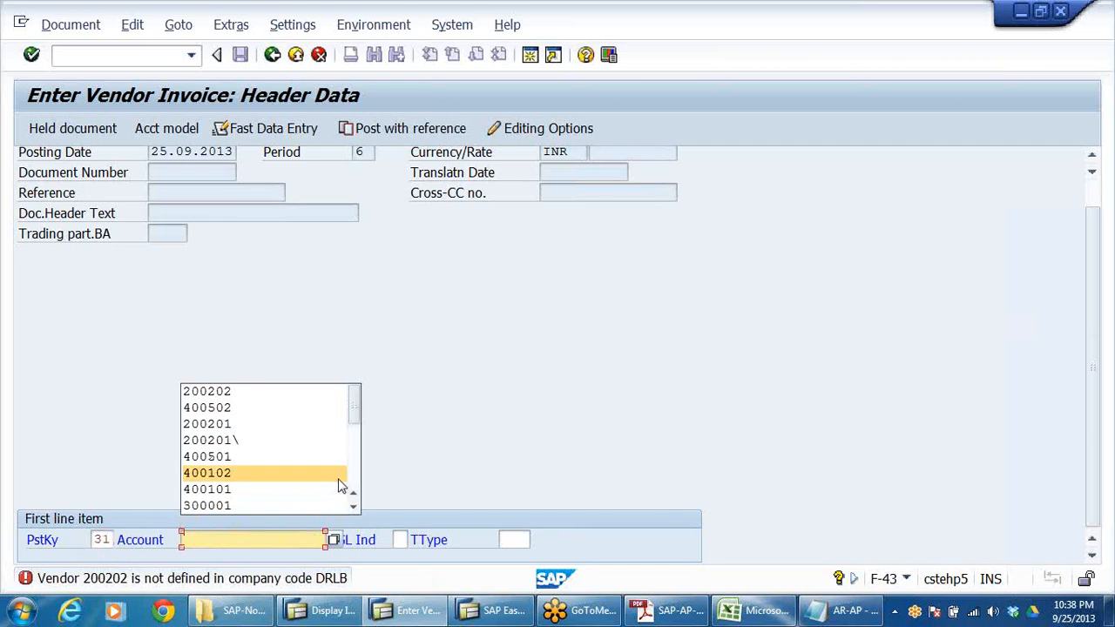
click(544, 459)
click(334, 539)
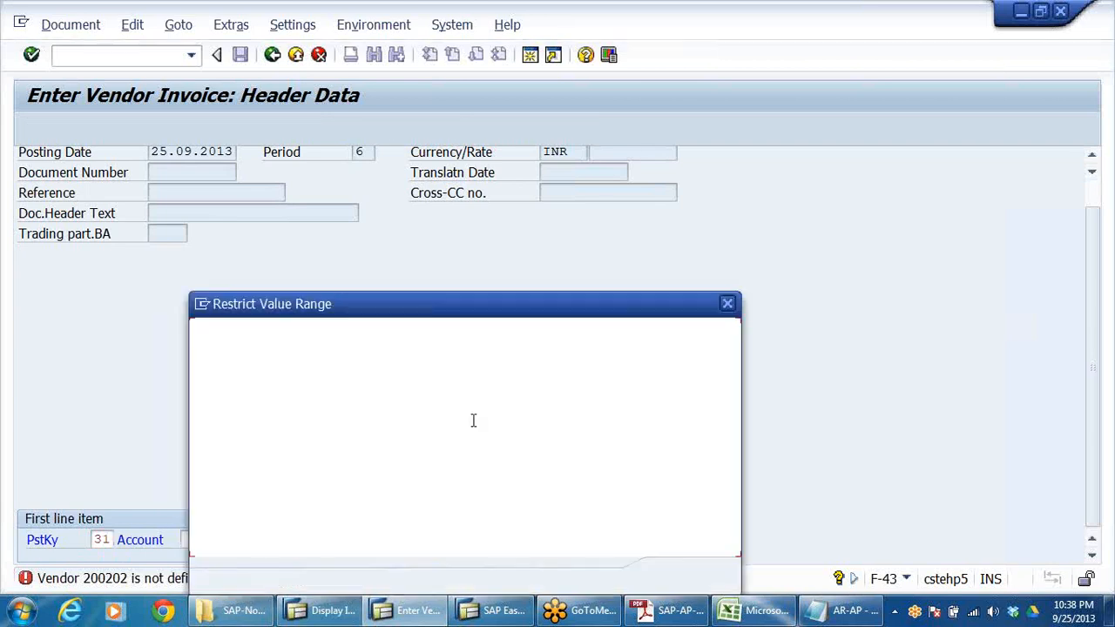
click(676, 577)
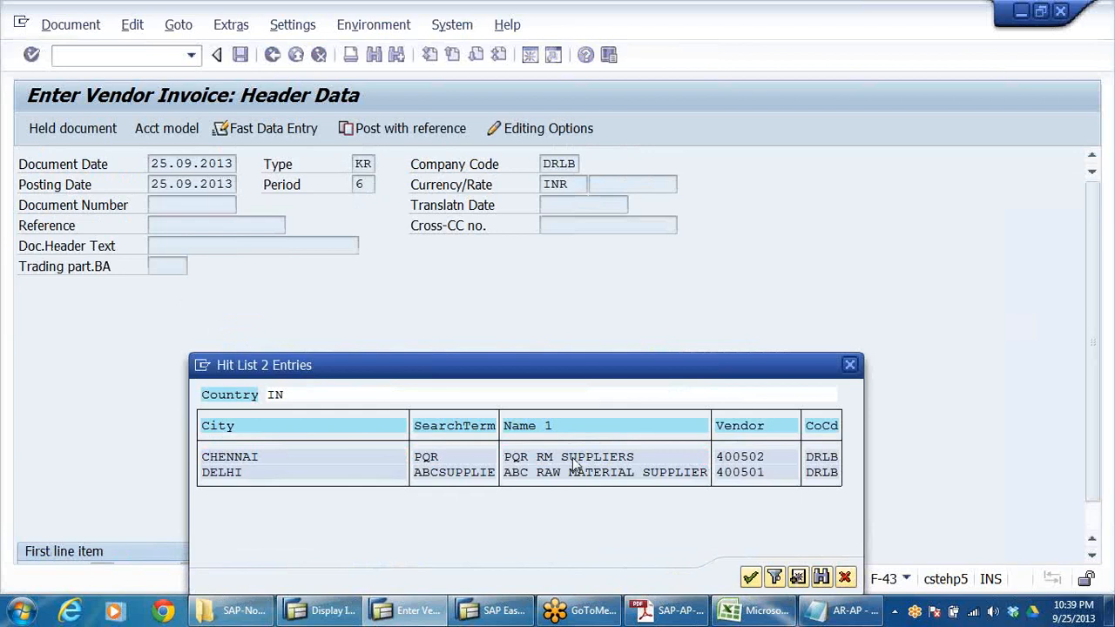
double_click(572, 458)
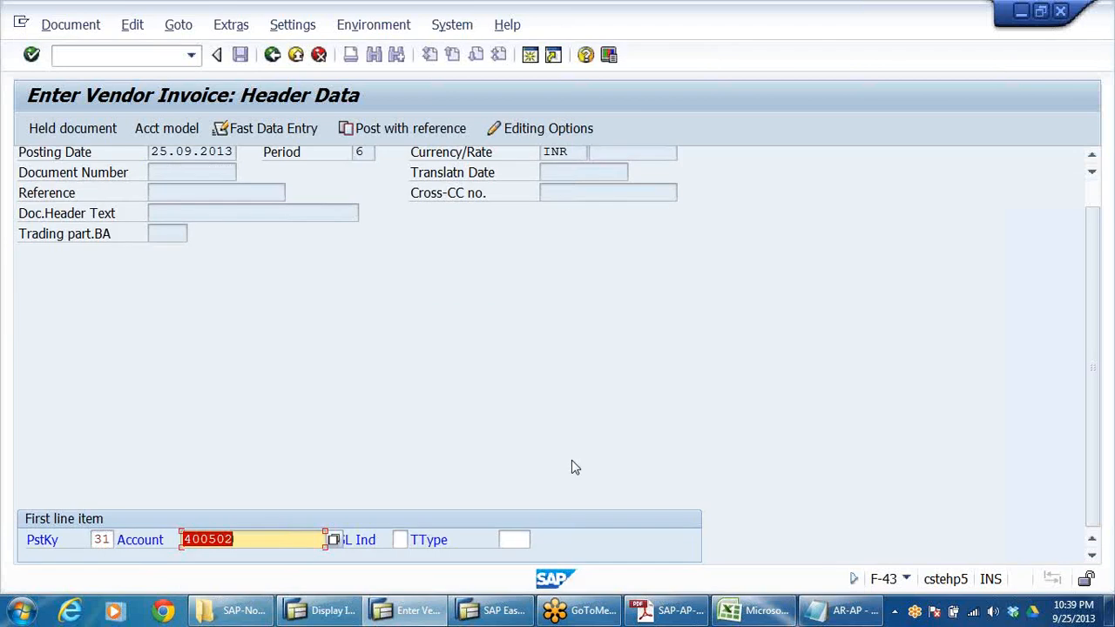
key(Return)
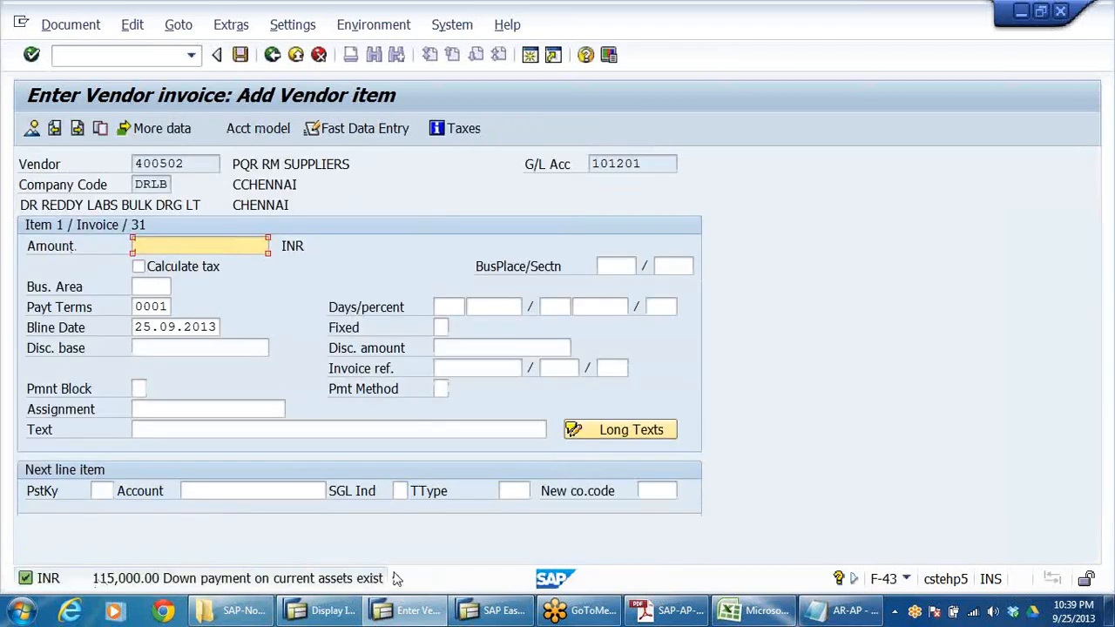
Step: Enter the amount 115000 and the text MATERIAL RECEIVED AGAINST ADVANCE for the vendor item
click(164, 245)
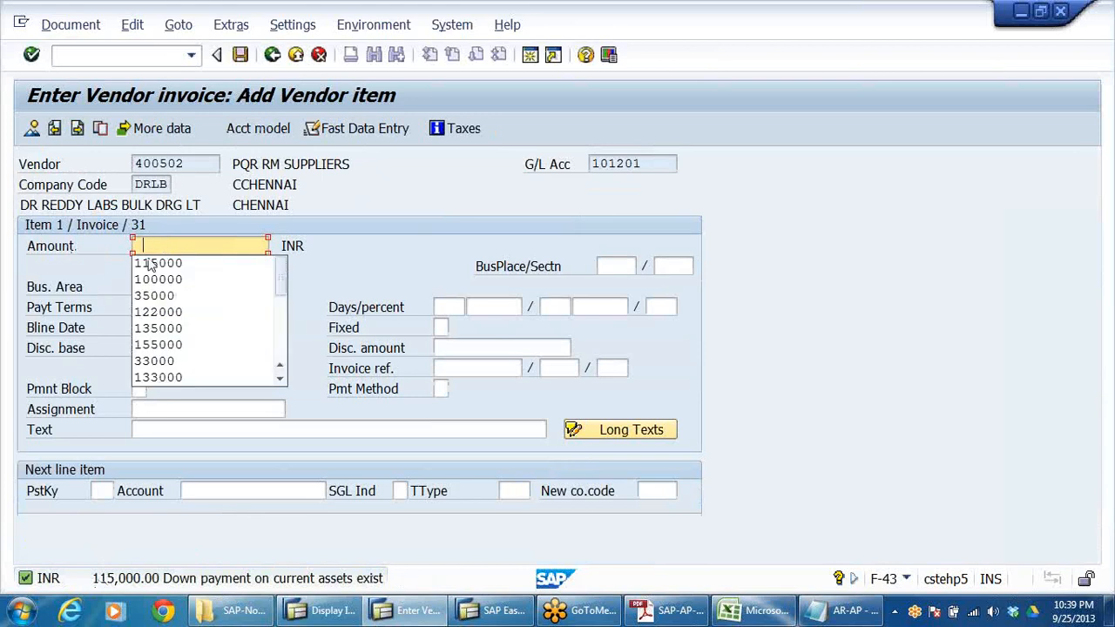
click(153, 266)
click(201, 427)
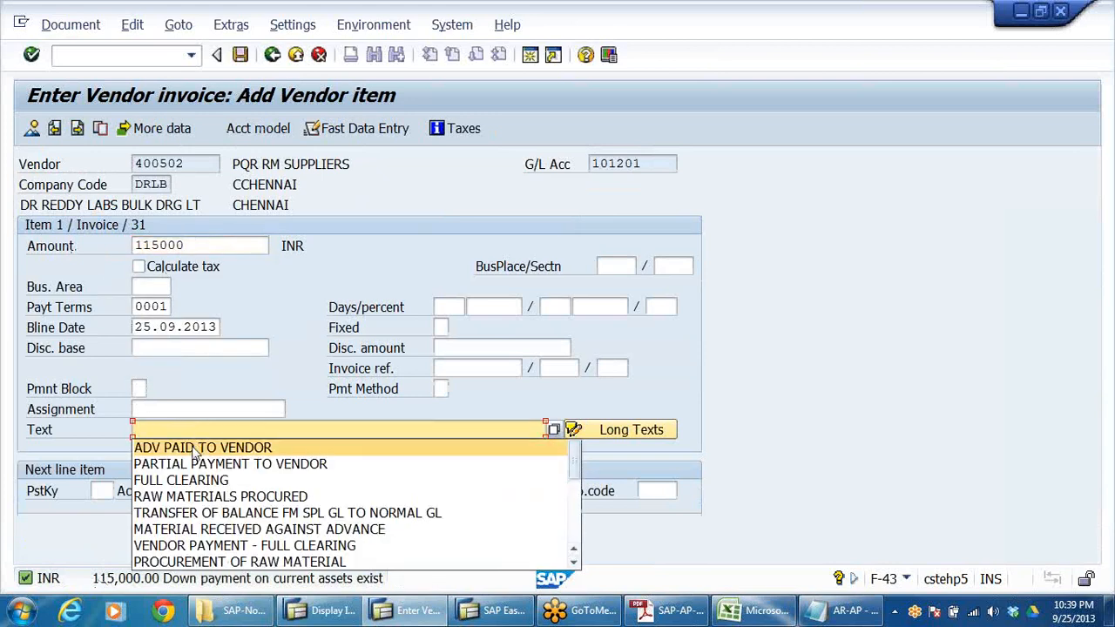
click(192, 429)
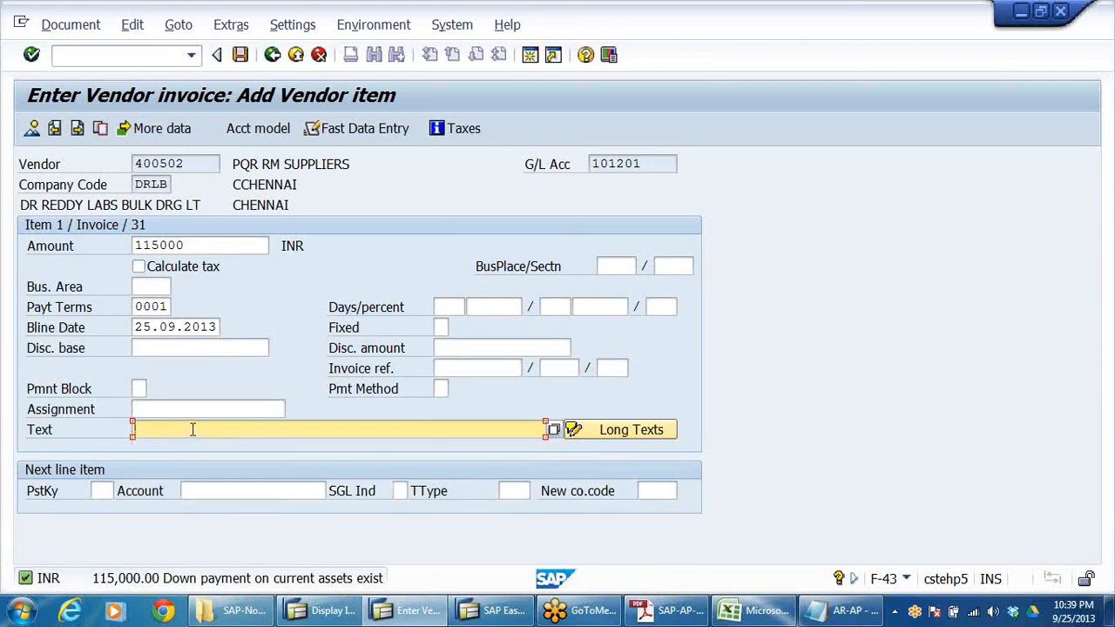
text(MA.)
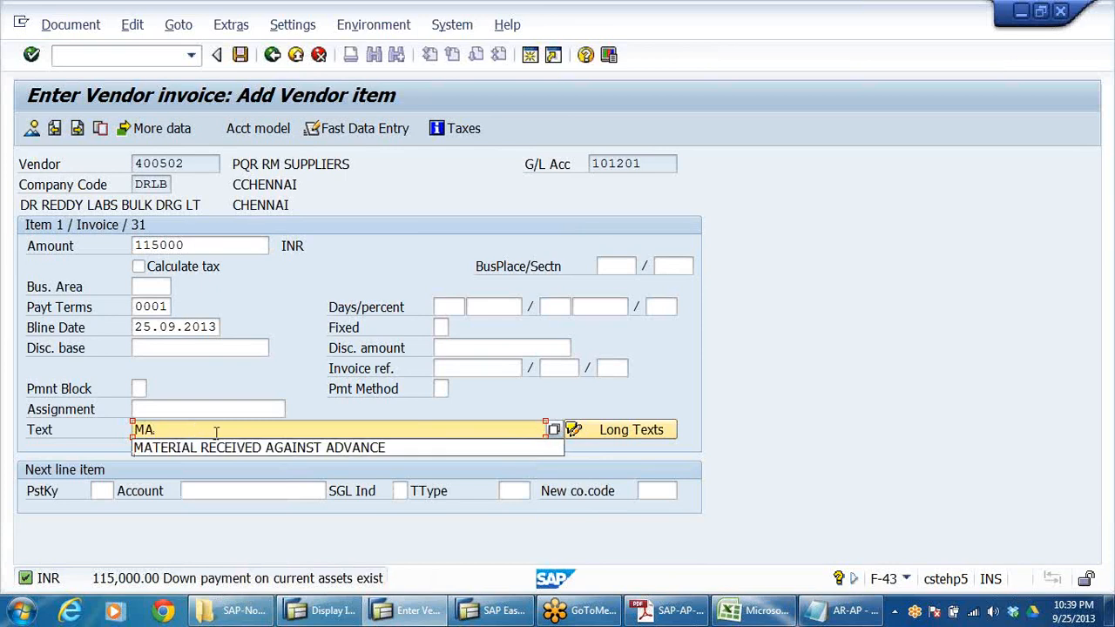
click(228, 448)
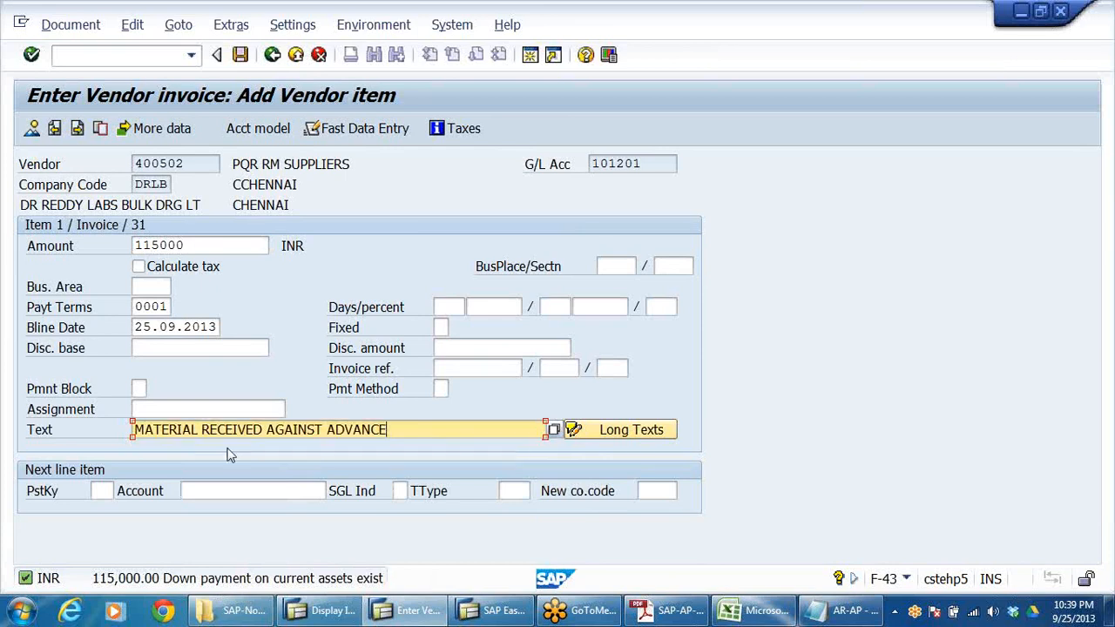
Step: Set the next line item to posting key 40 and G/L account 200201, and proceed to that item
click(105, 493)
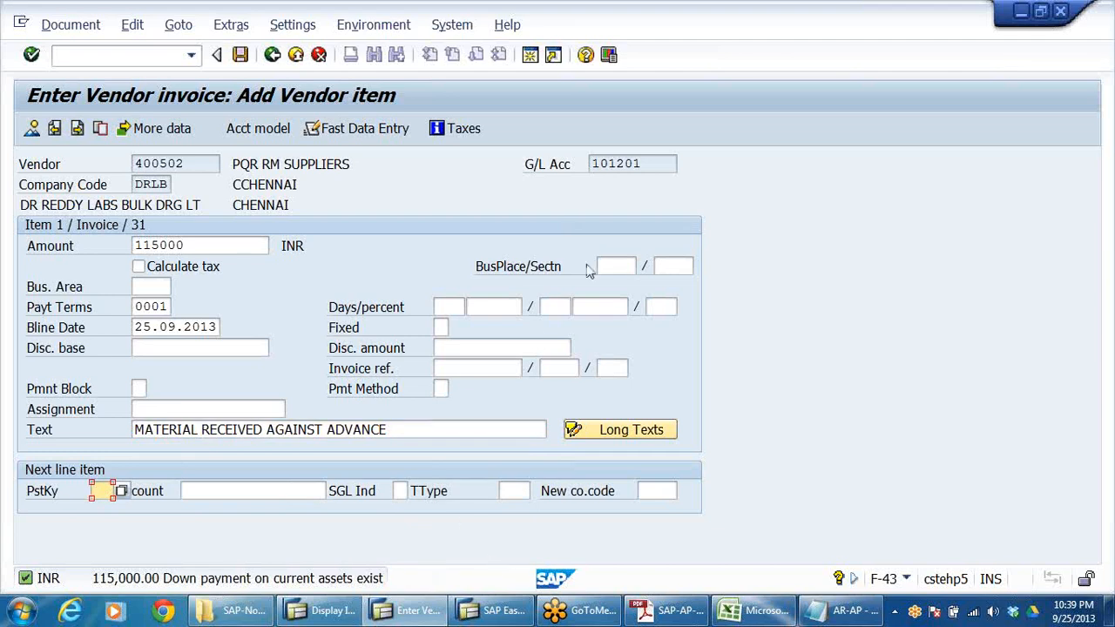
double_click(653, 163)
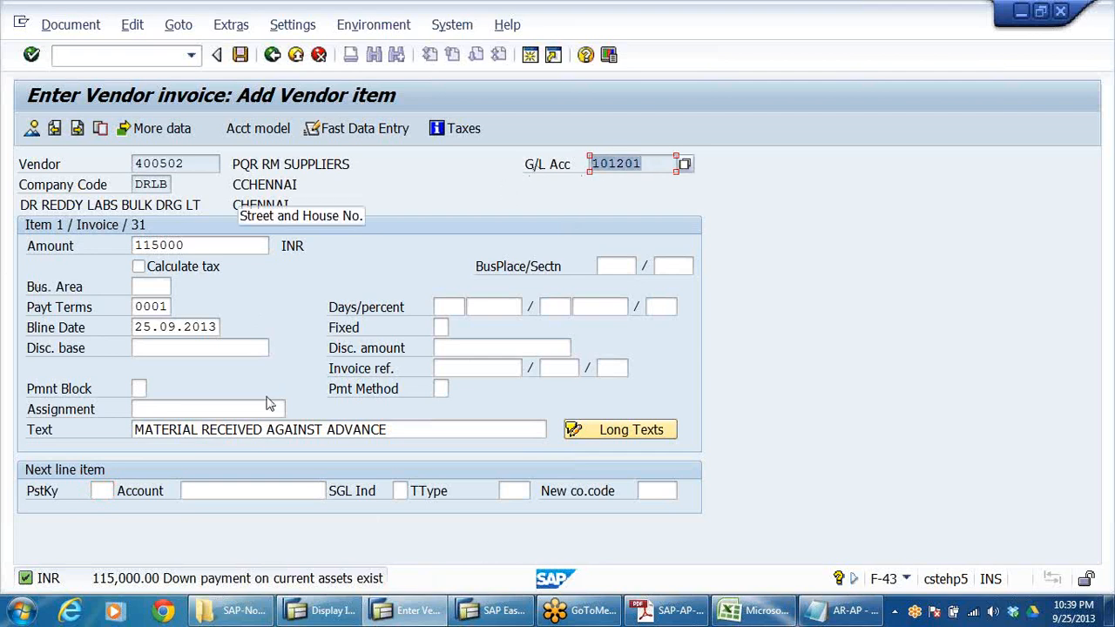
click(102, 491)
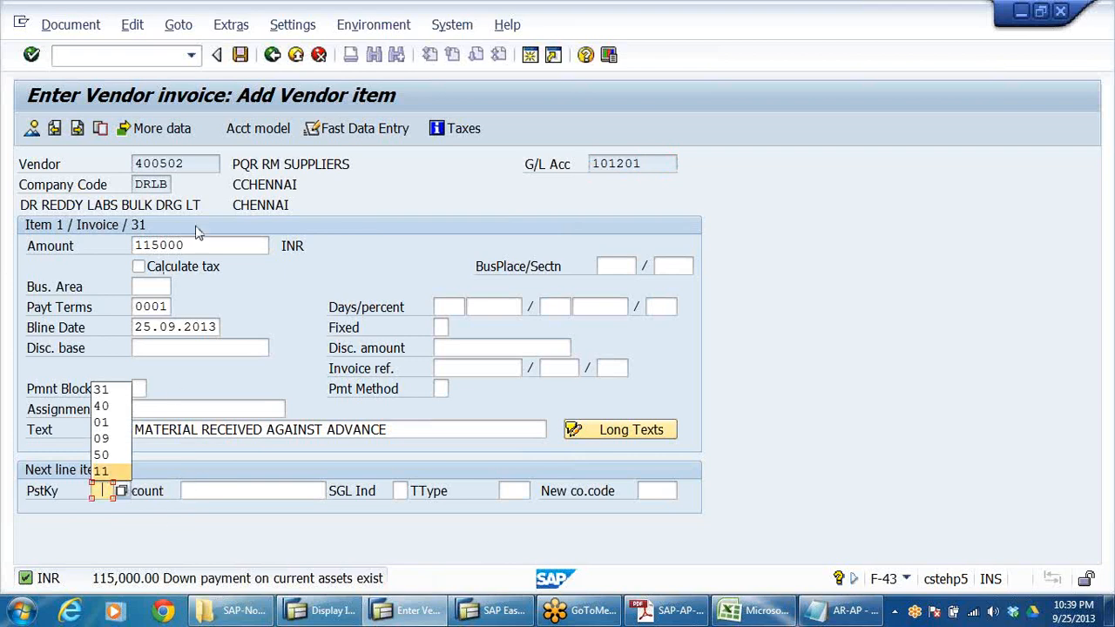
click(200, 164)
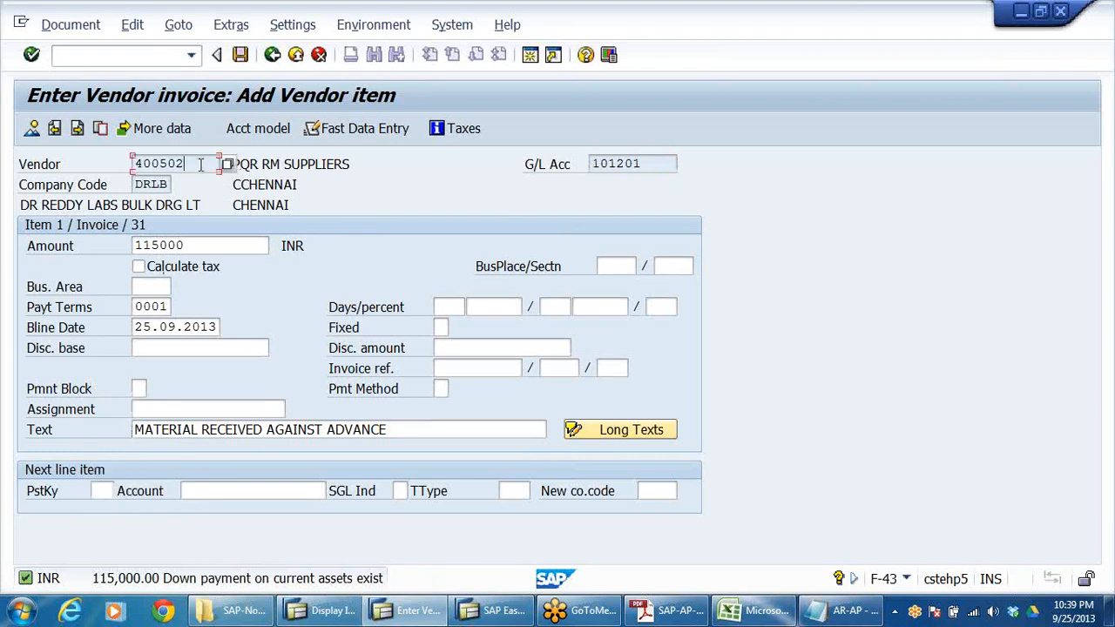
click(110, 491)
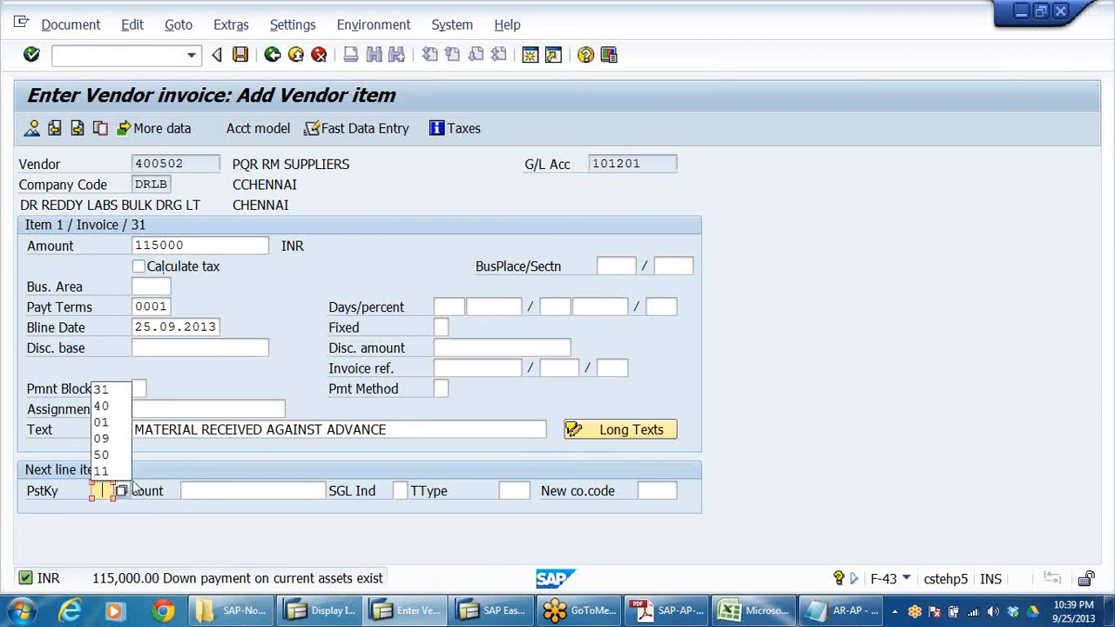
click(101, 406)
click(210, 491)
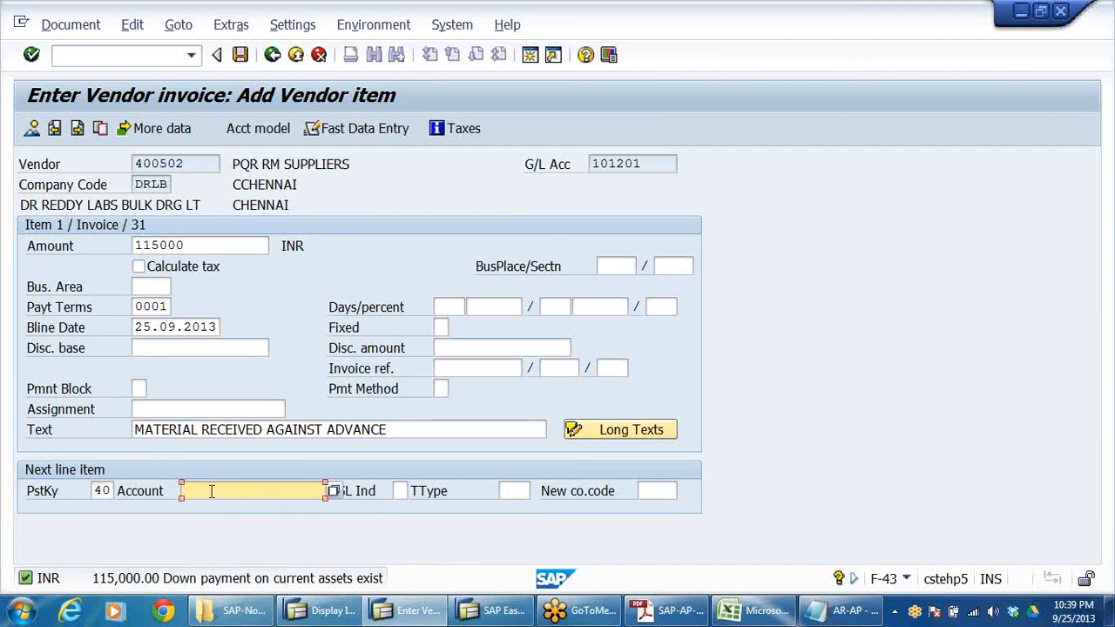
text(2)
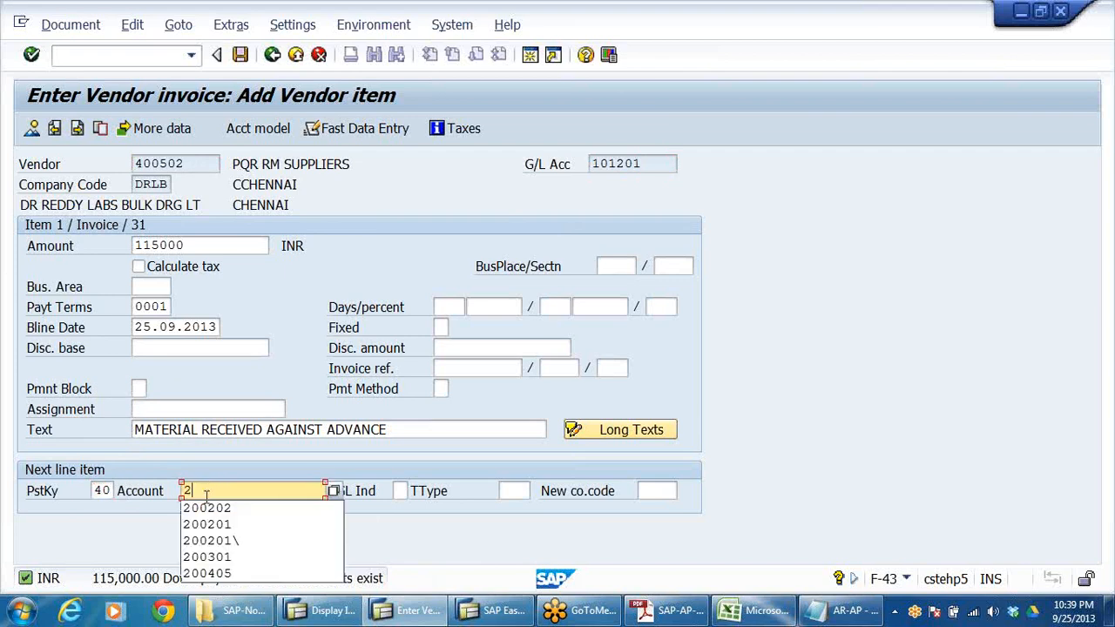
click(218, 526)
key(Return)
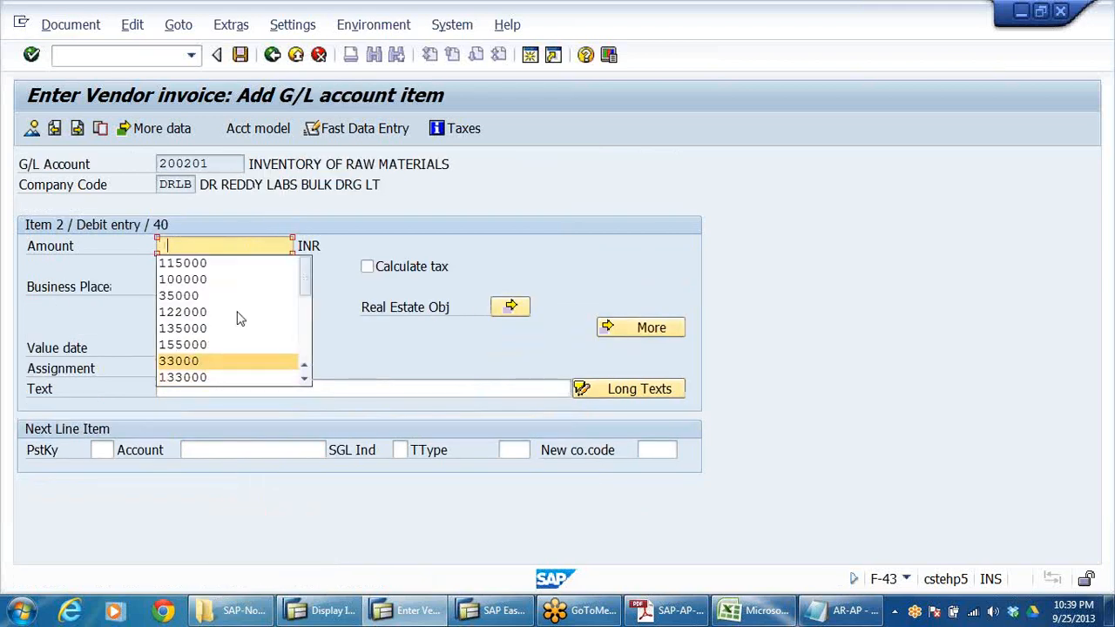
Step: Give the raw materials inventory debit item the amount 115000 and the text MATERIAL RECEIVED AGAINST ADVANCE
click(230, 263)
click(222, 389)
click(212, 407)
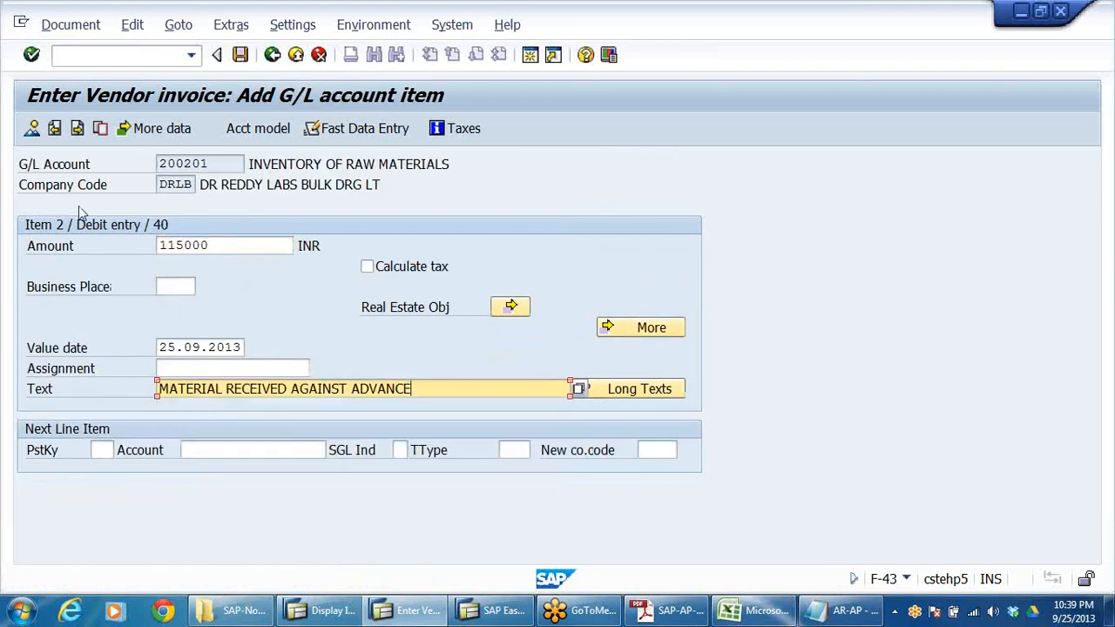
Step: Review the invoice in the document overview, post it and exit the invoice transaction
click(31, 128)
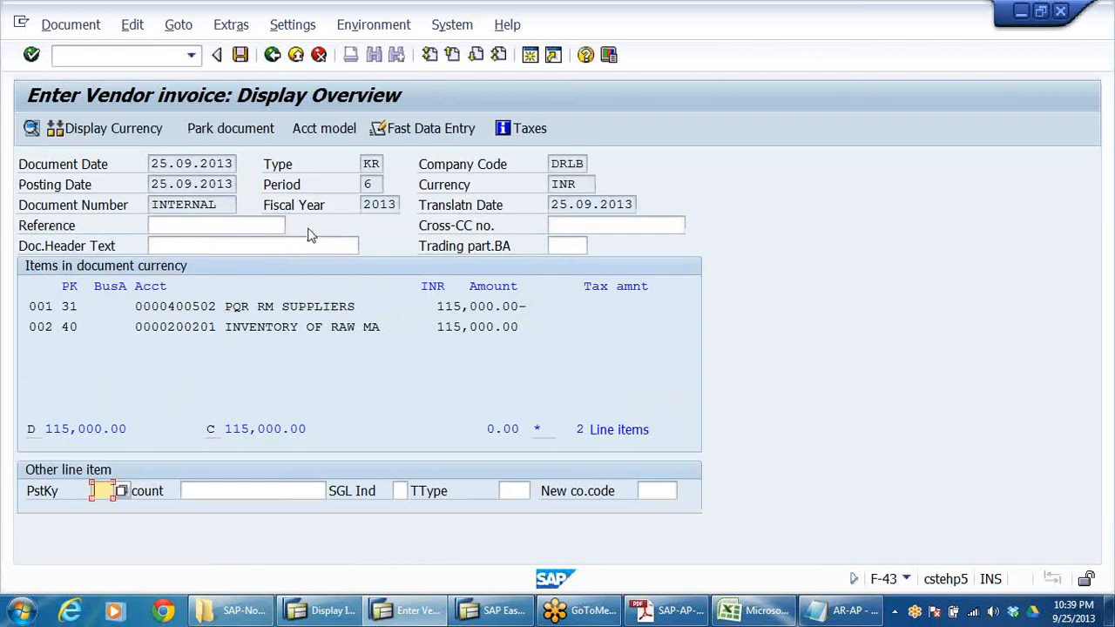
click(241, 55)
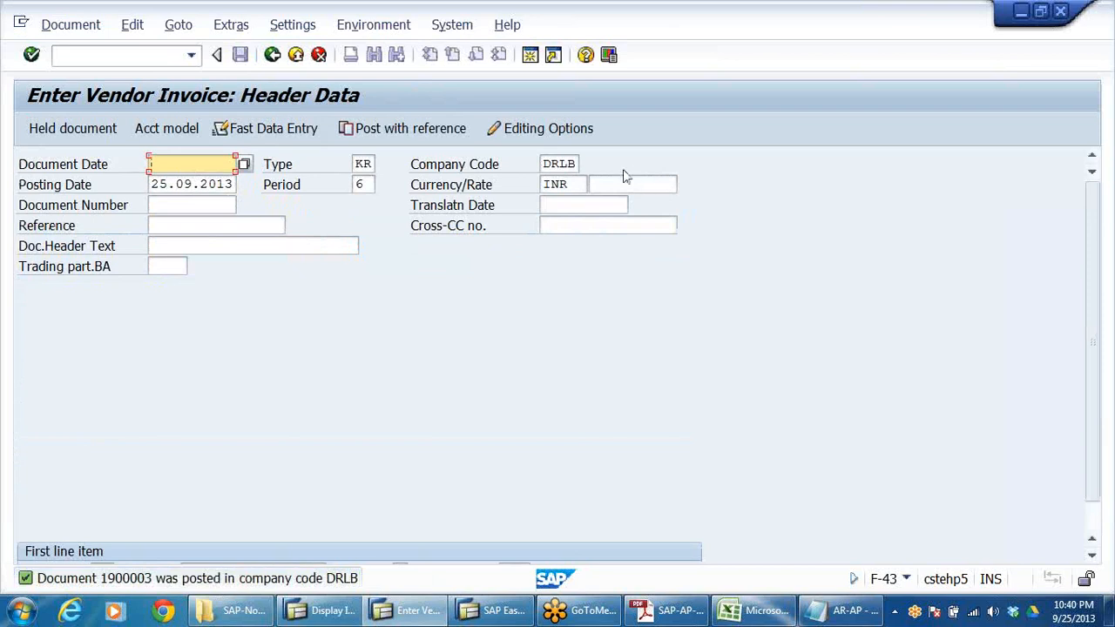
click(296, 55)
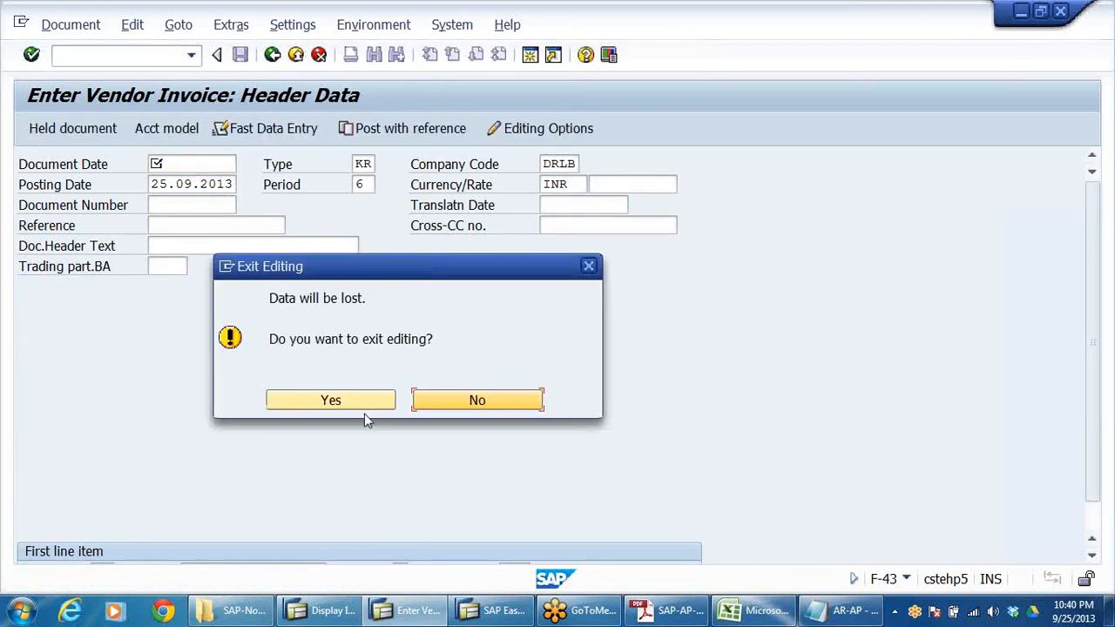
click(361, 399)
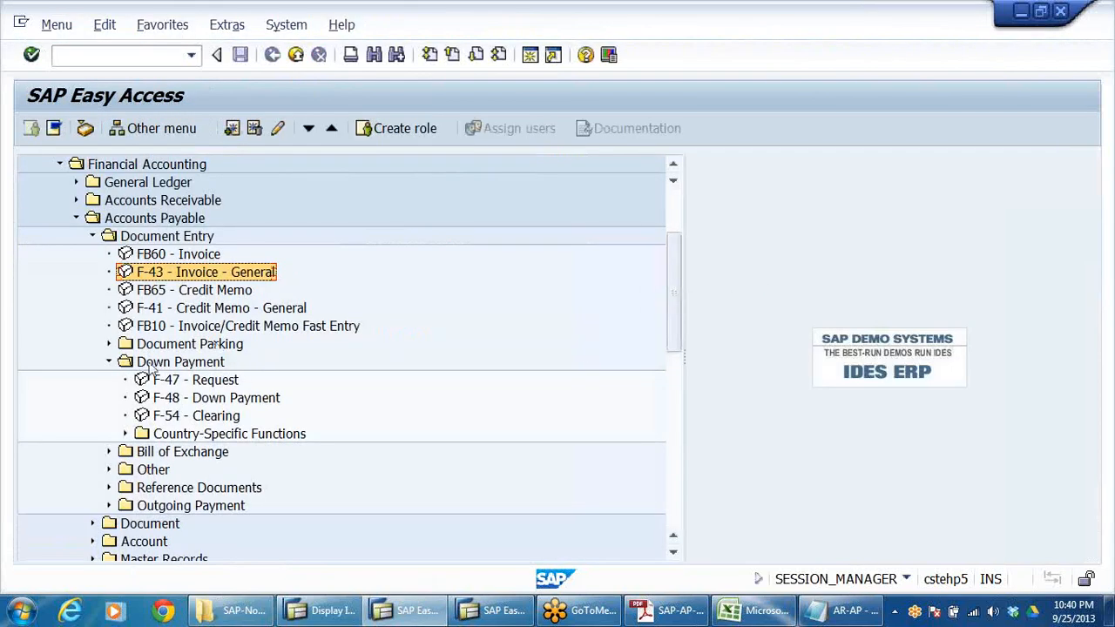
Step: Display the balances of vendor 400502 in company code DRLB for fiscal year 2013 with FK10N
click(183, 382)
scroll(218, 397, down, 2)
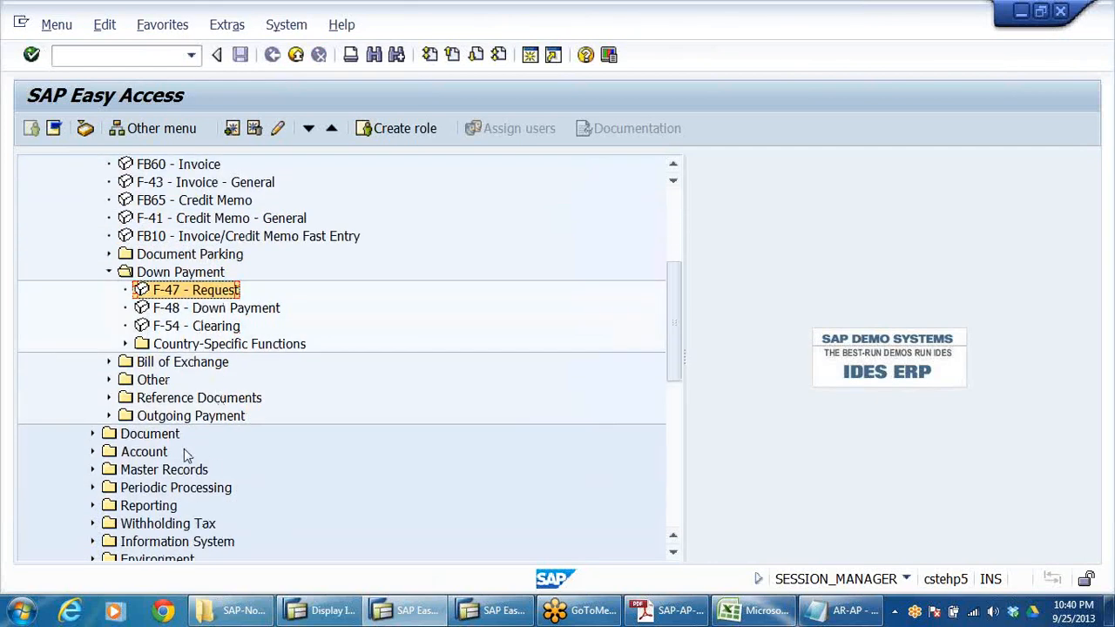
double_click(149, 453)
double_click(148, 469)
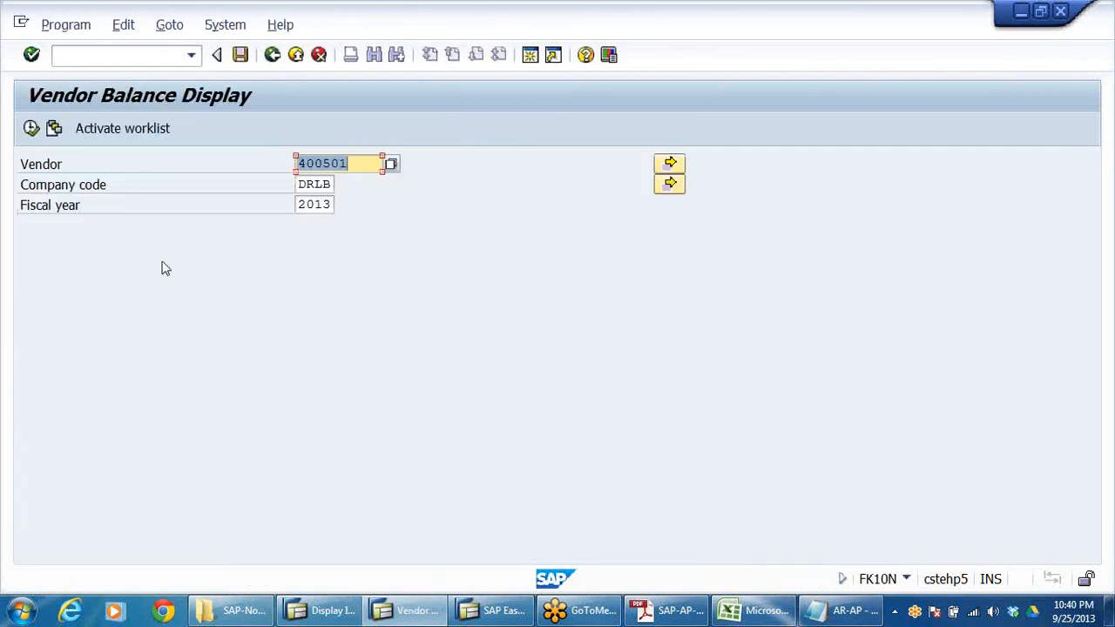
click(365, 165)
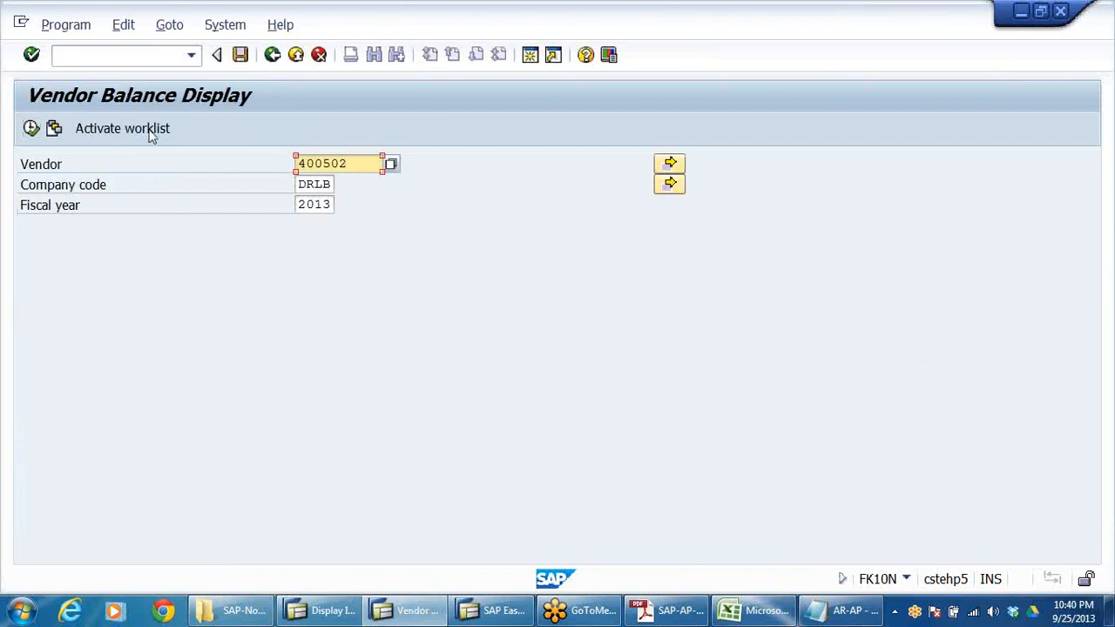
click(30, 128)
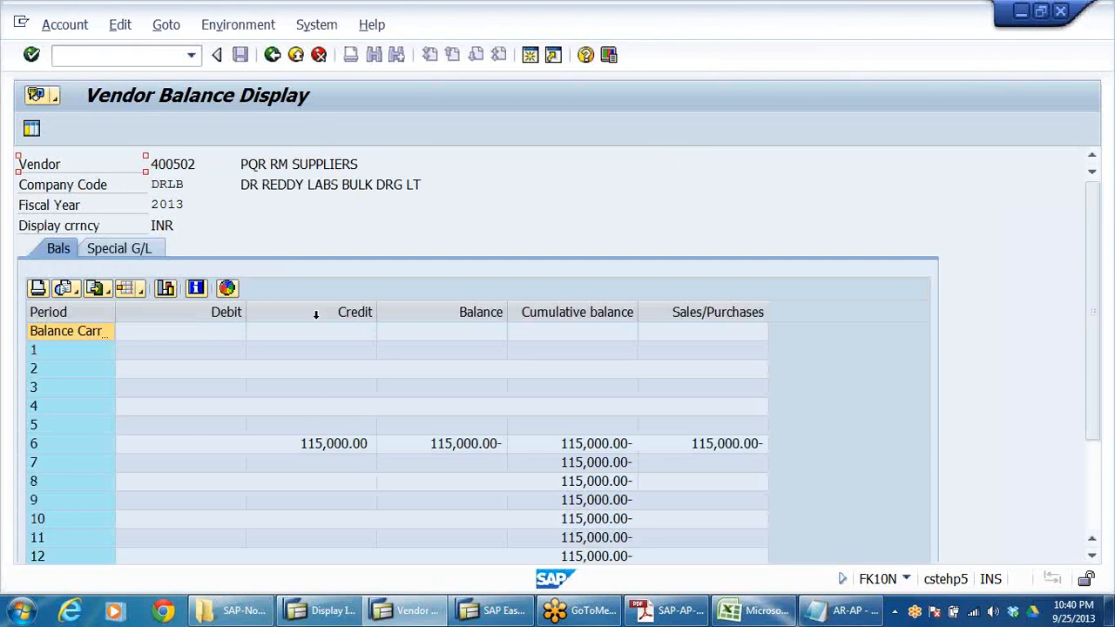
Step: Examine the vendor's period 6 credit and the down payment debit among its special G/L balances
click(329, 446)
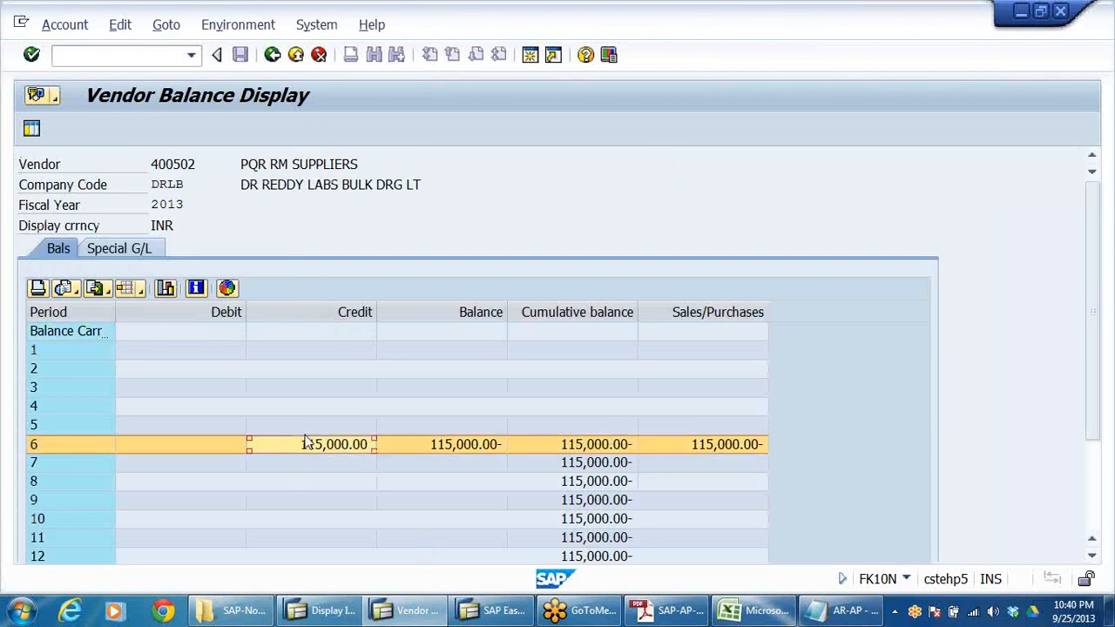
click(104, 249)
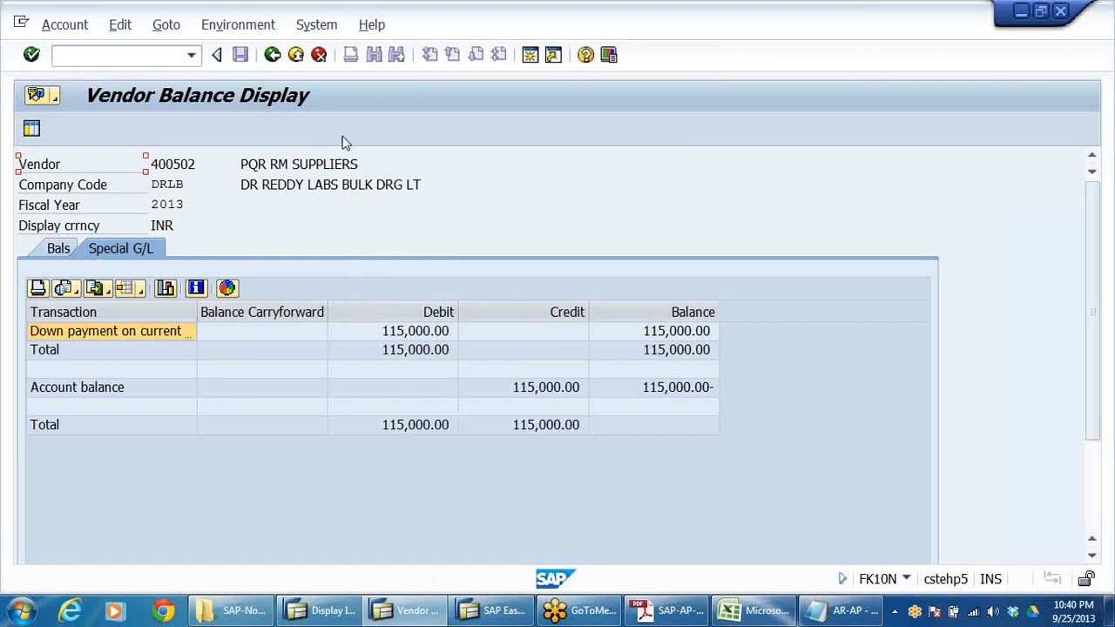
click(401, 335)
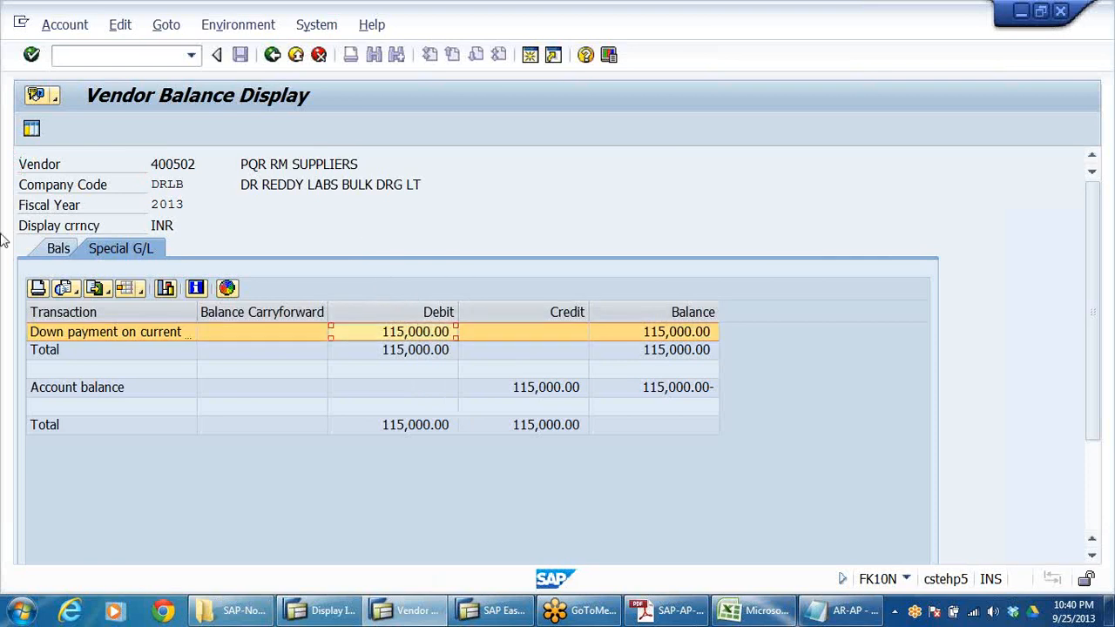
click(36, 245)
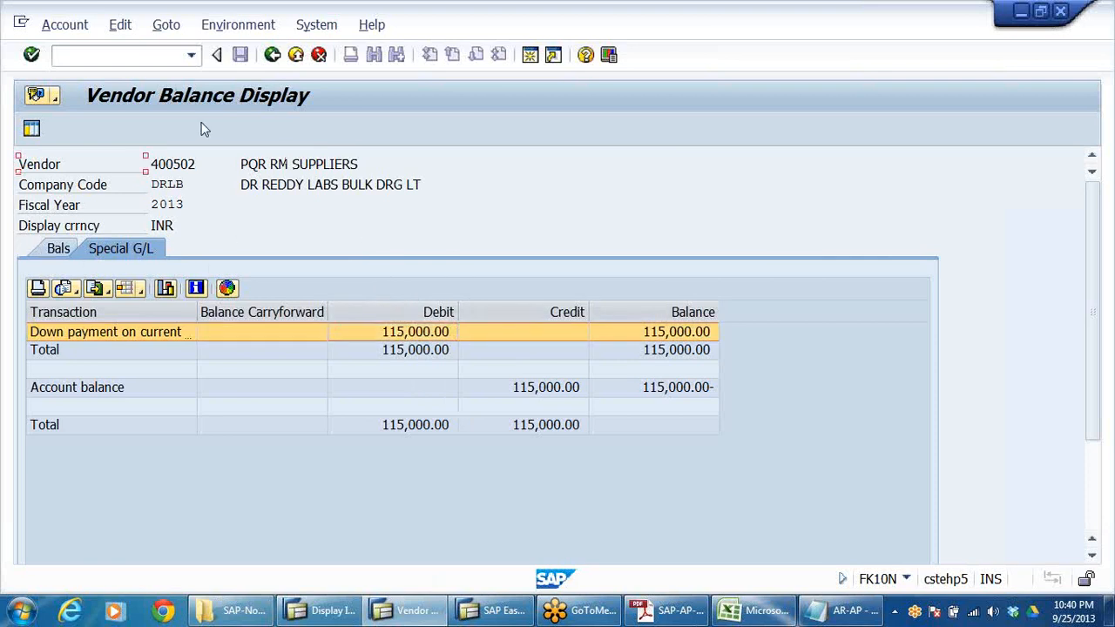
Step: In the AR-AP Notepad notes, add X after VENDOR in both lines of the special-to-normal G/L transfer entry
click(832, 610)
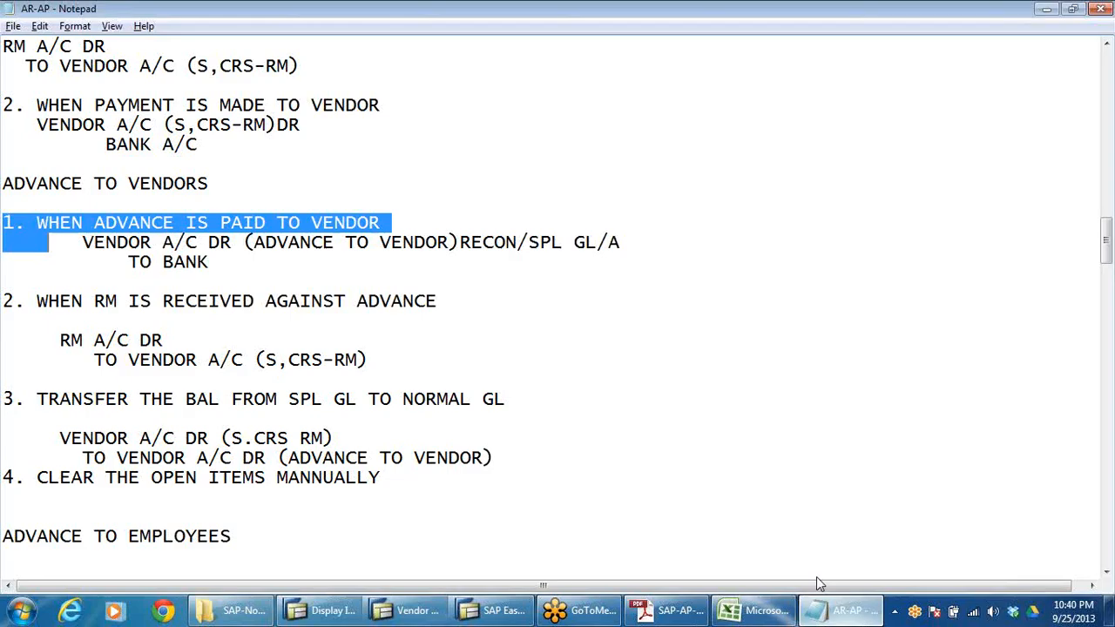
scroll(177, 414, down, 2)
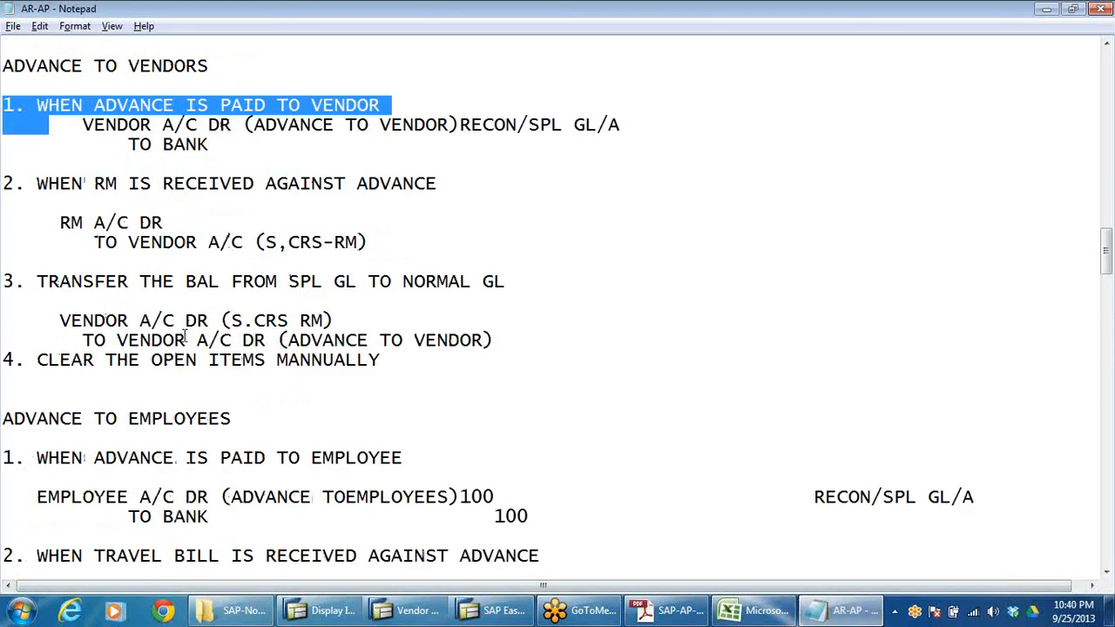
click(109, 317)
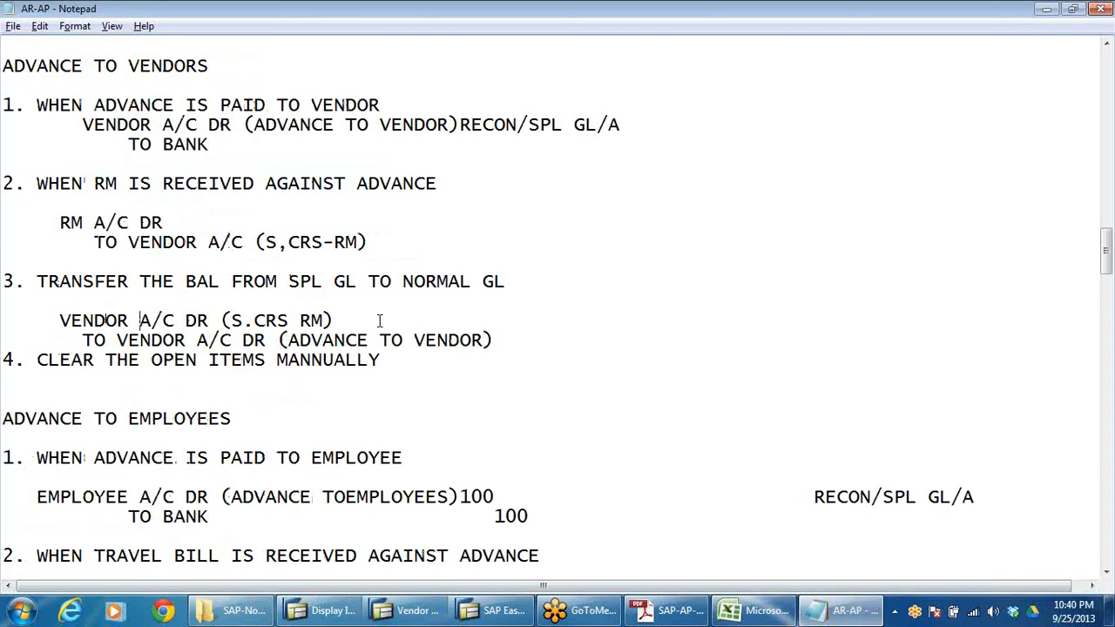
text(X)
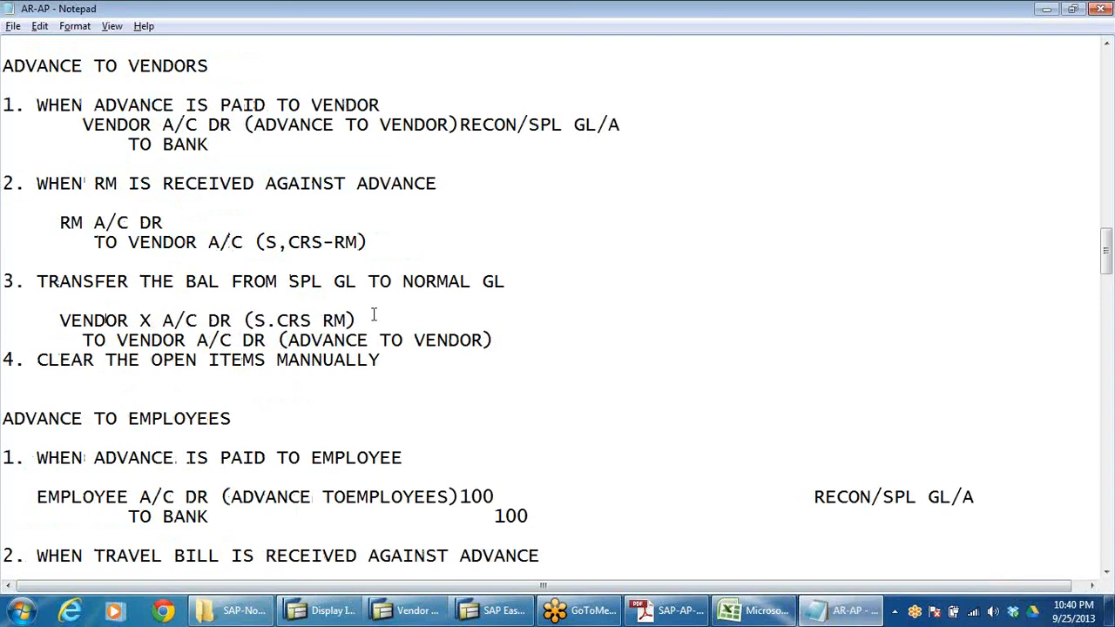
click(192, 346)
text(X)
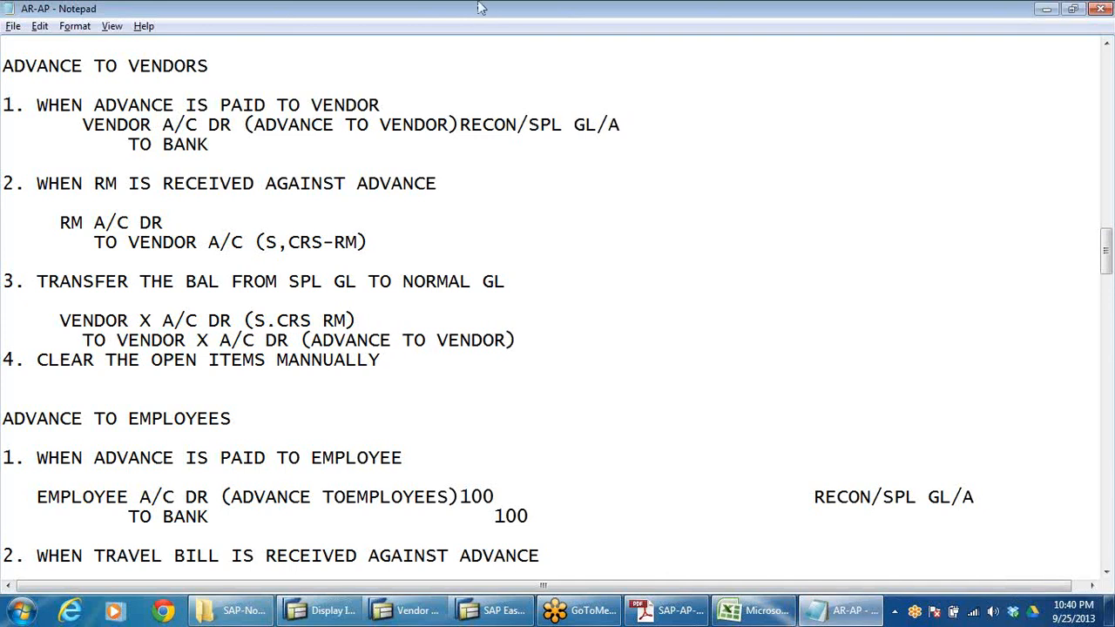
Step: Insert a blank line after the debit line and another after the credit line of the transfer entry
click(374, 324)
key(Return)
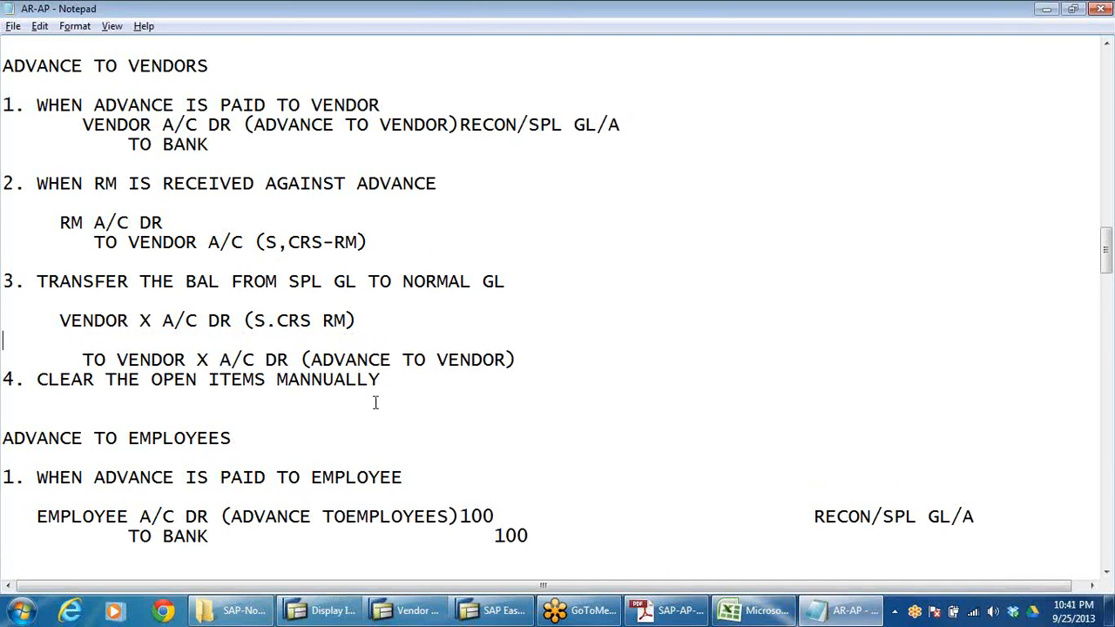
key(Return)
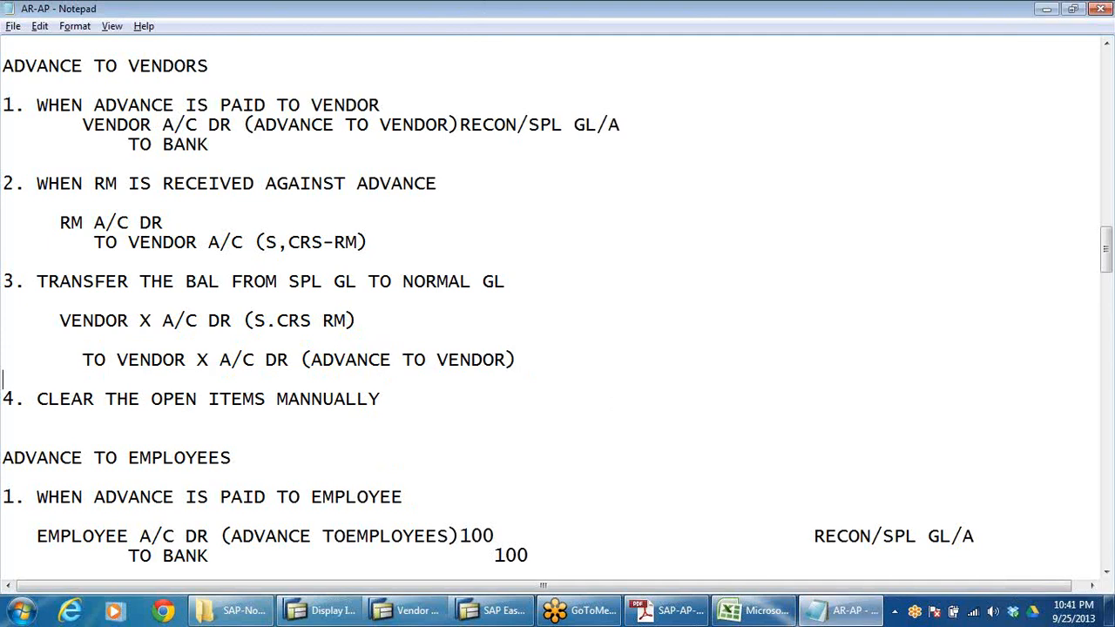
Step: Compare the vendor and reconciliation accounts in the transfer entry with the account used when the advance is paid
drag(61, 321, 162, 321)
drag(83, 360, 263, 362)
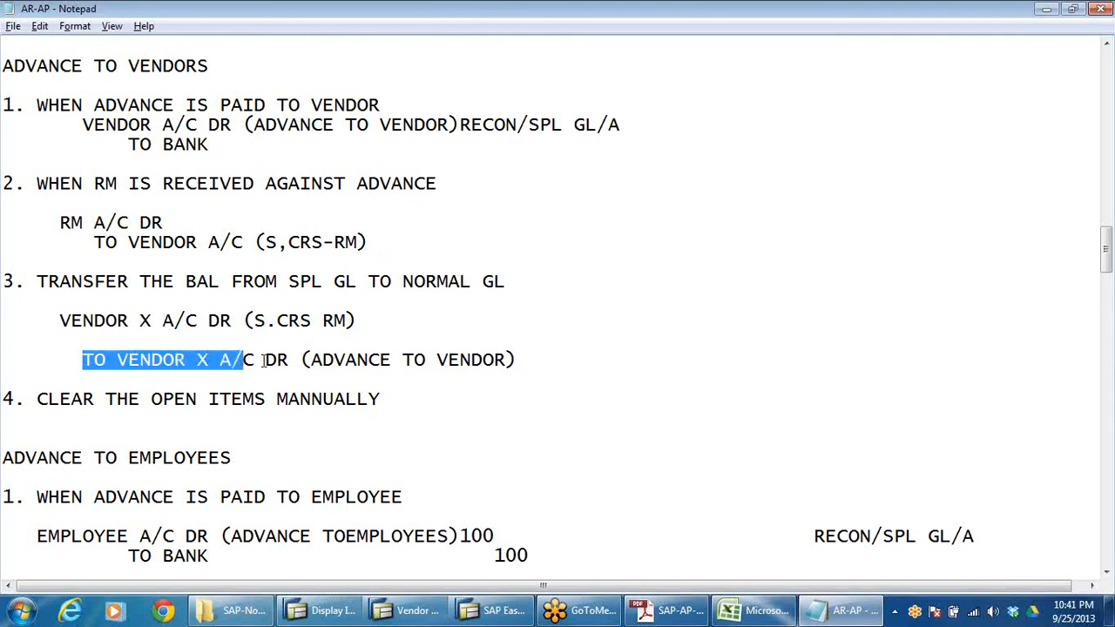
drag(253, 321, 347, 320)
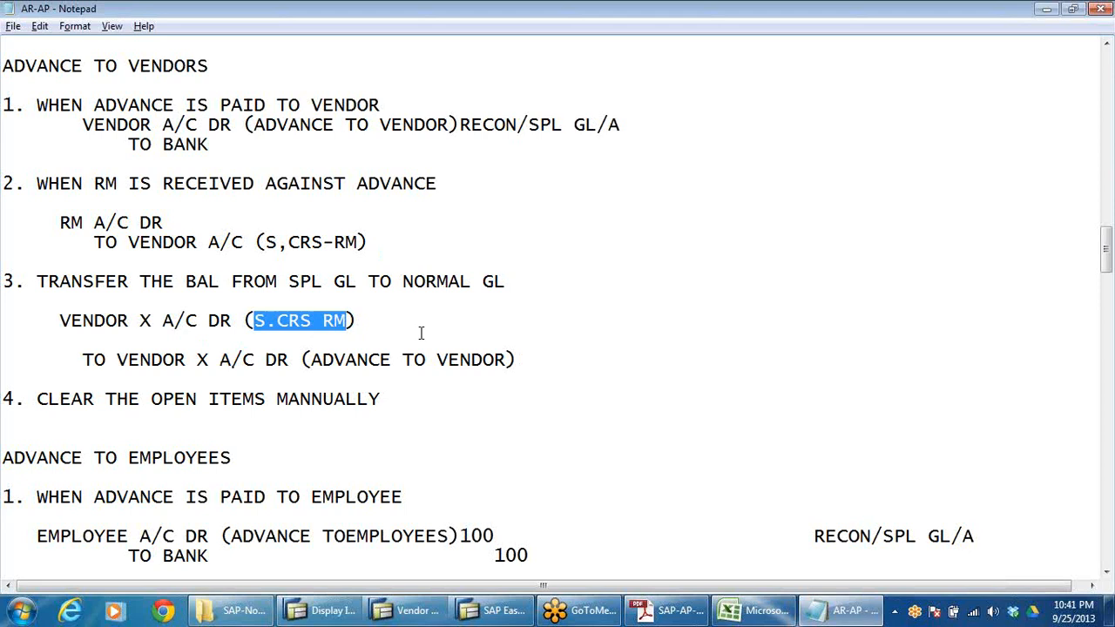
drag(319, 364, 858, 361)
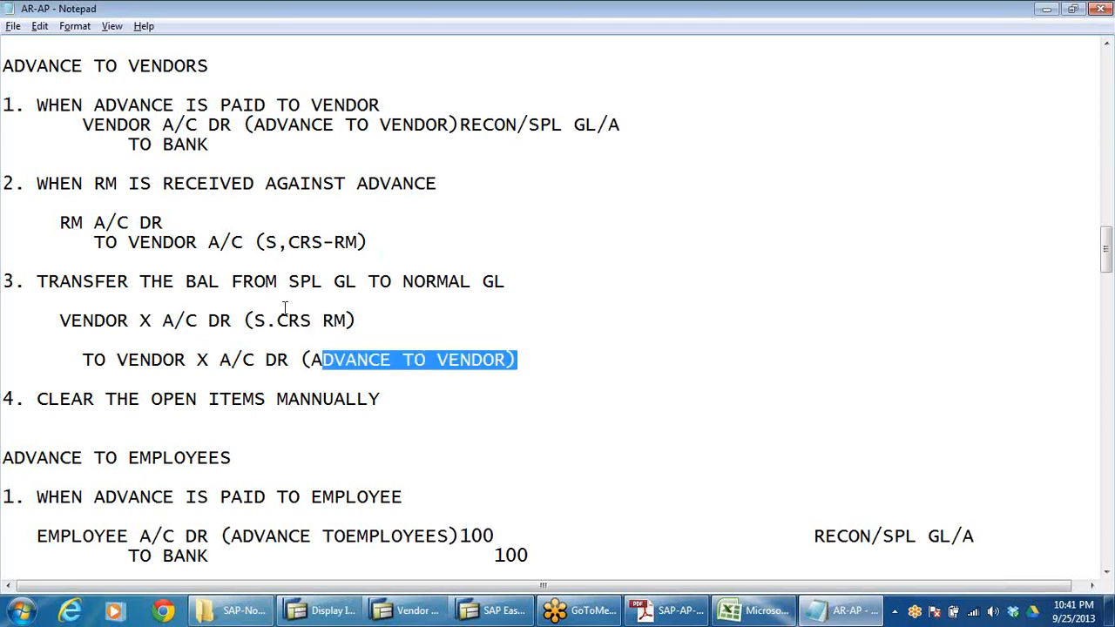
drag(277, 125, 450, 124)
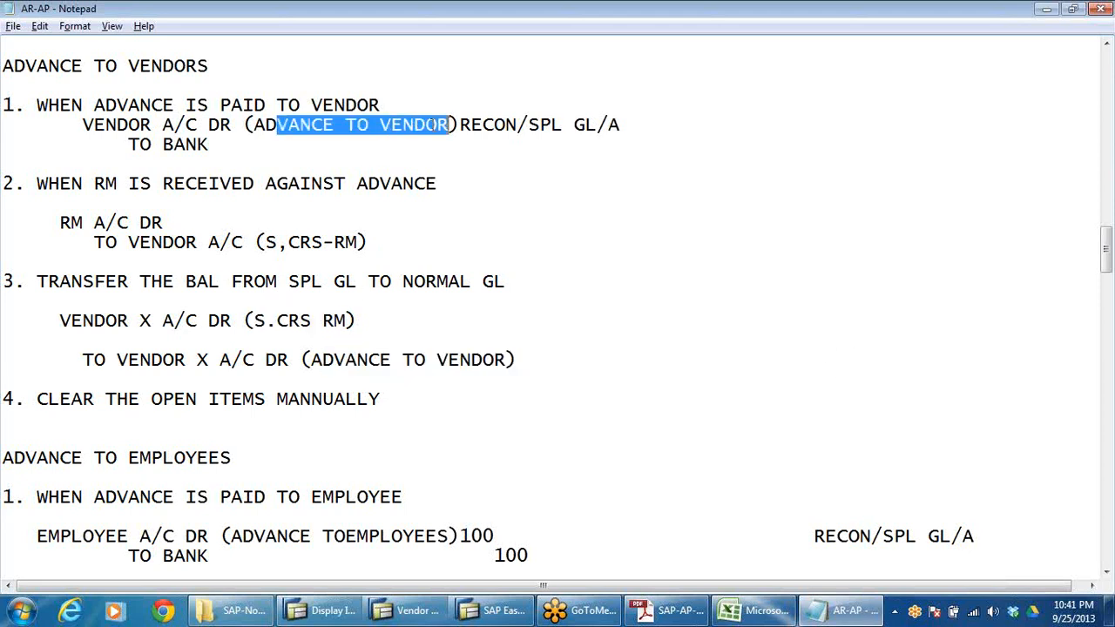
click(312, 321)
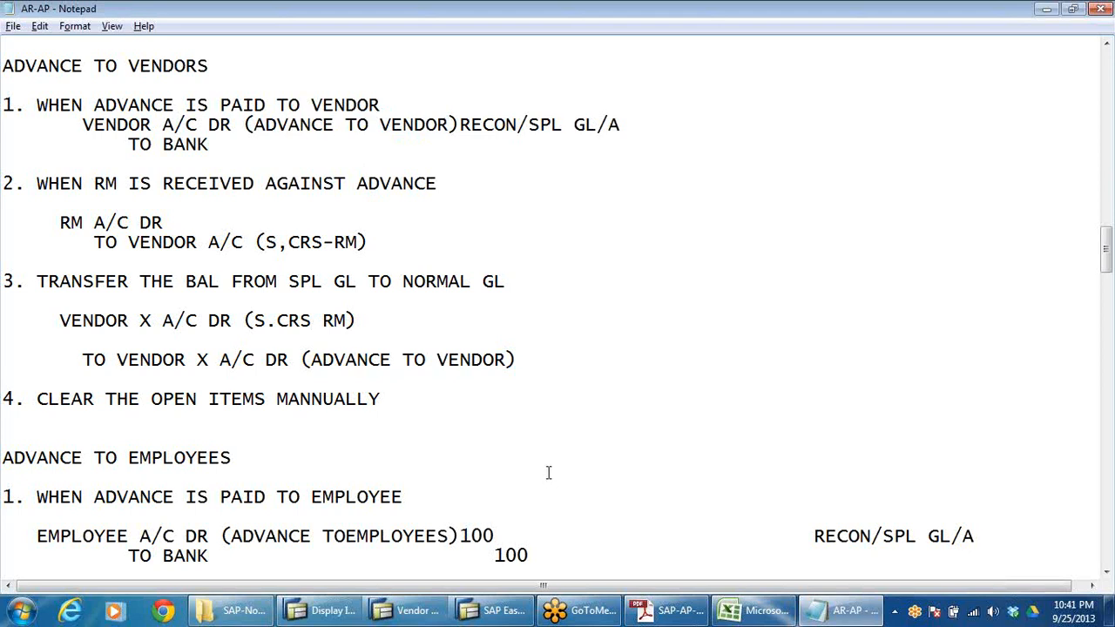
Step: Switch back to SAP, leave the vendor balance display and open the F-54 down payment clearing transaction
key(alt+Tab)
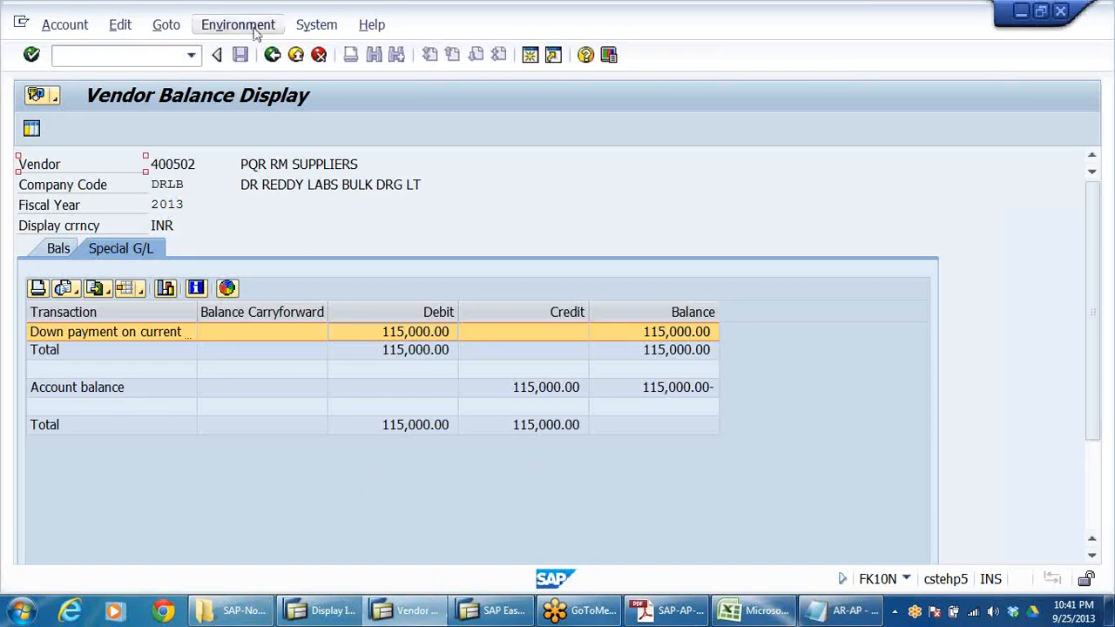
click(272, 55)
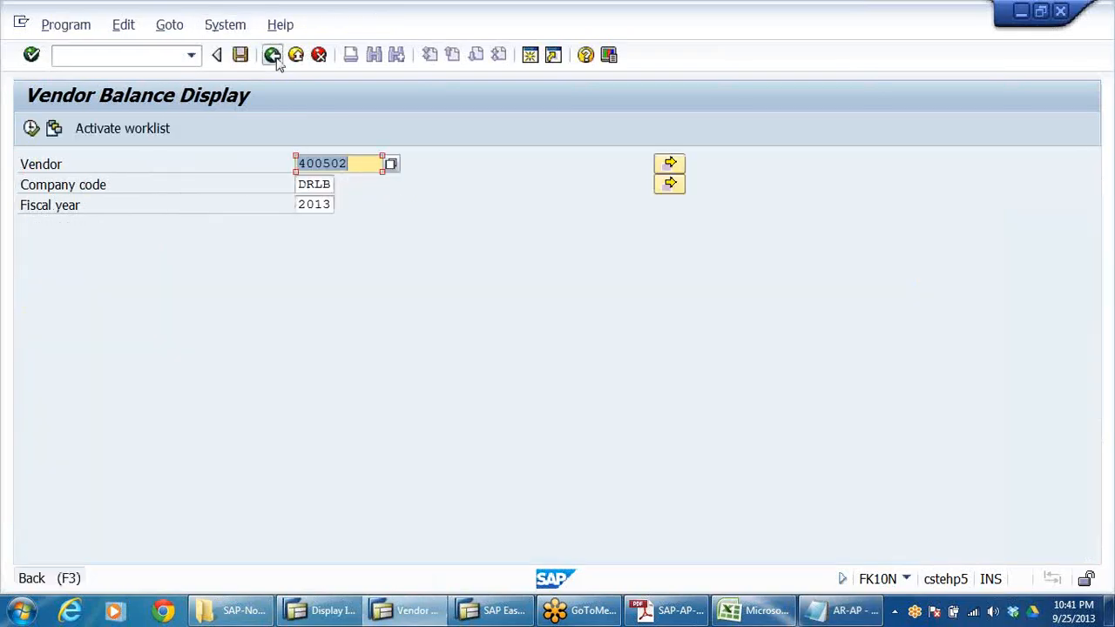
click(272, 55)
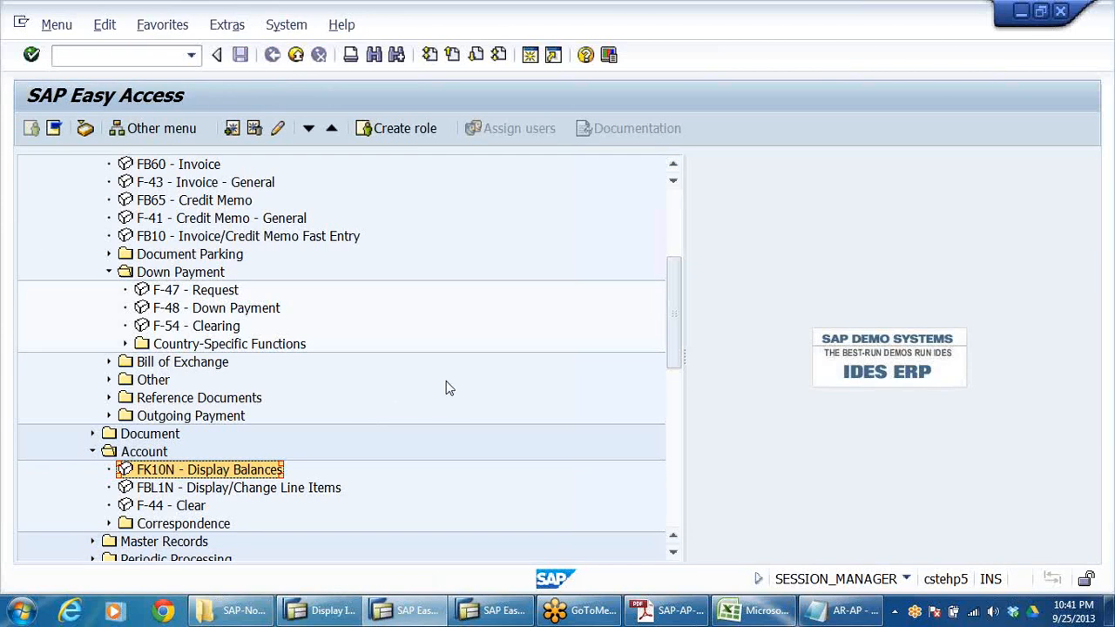
click(183, 312)
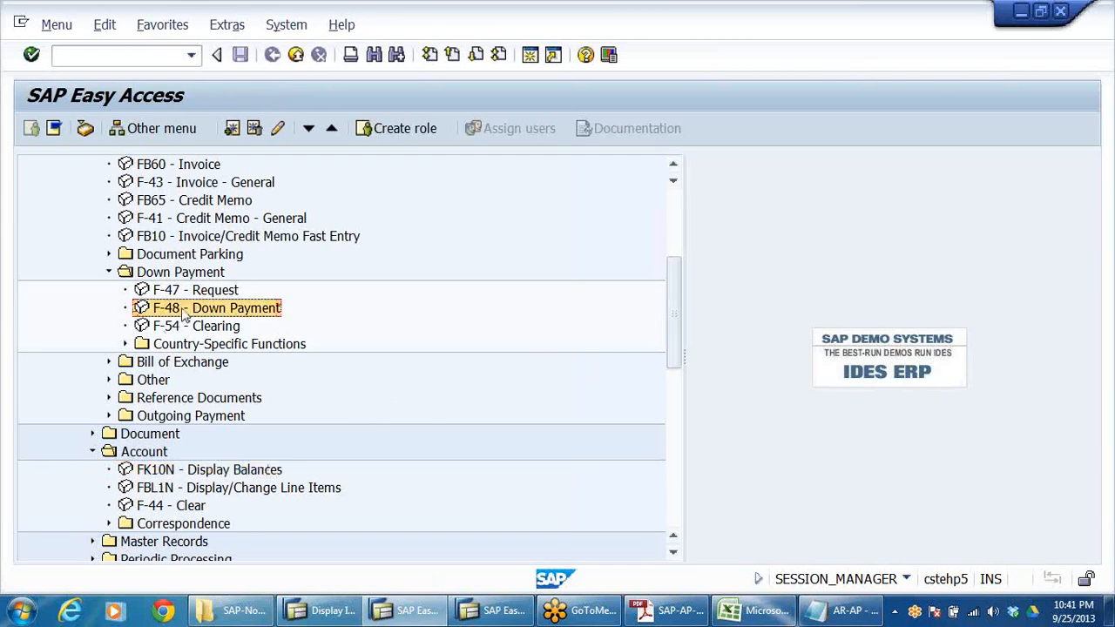
click(174, 328)
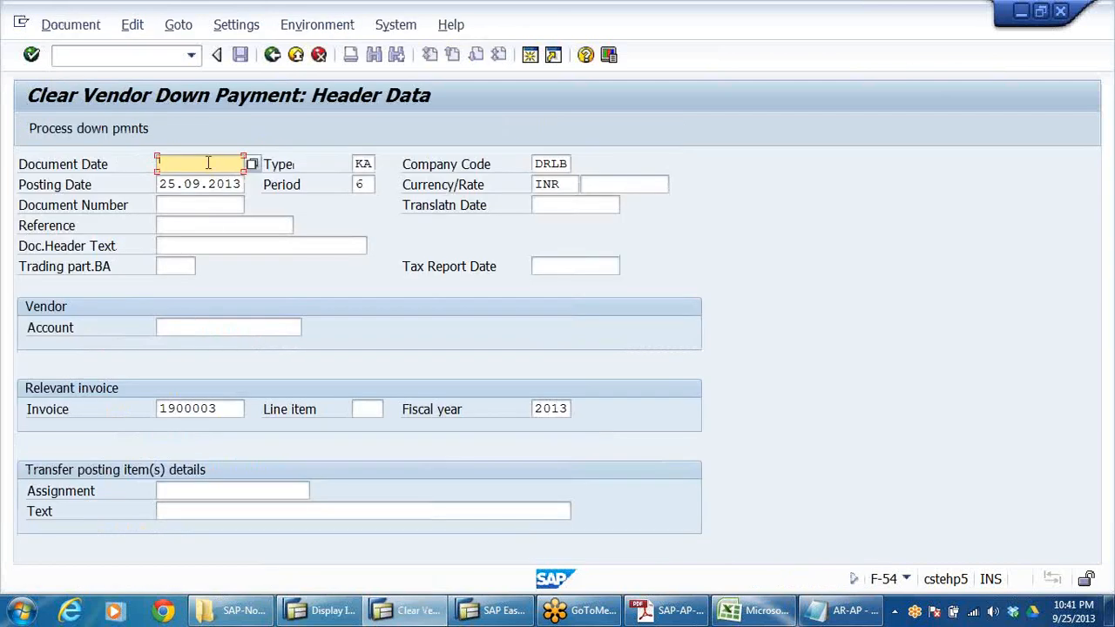
Step: Set the document date to 25.09.2013 and pick vendor 400502, PQR RM SUPPLIERS, as the account using the vendor search
click(208, 163)
click(200, 179)
click(190, 327)
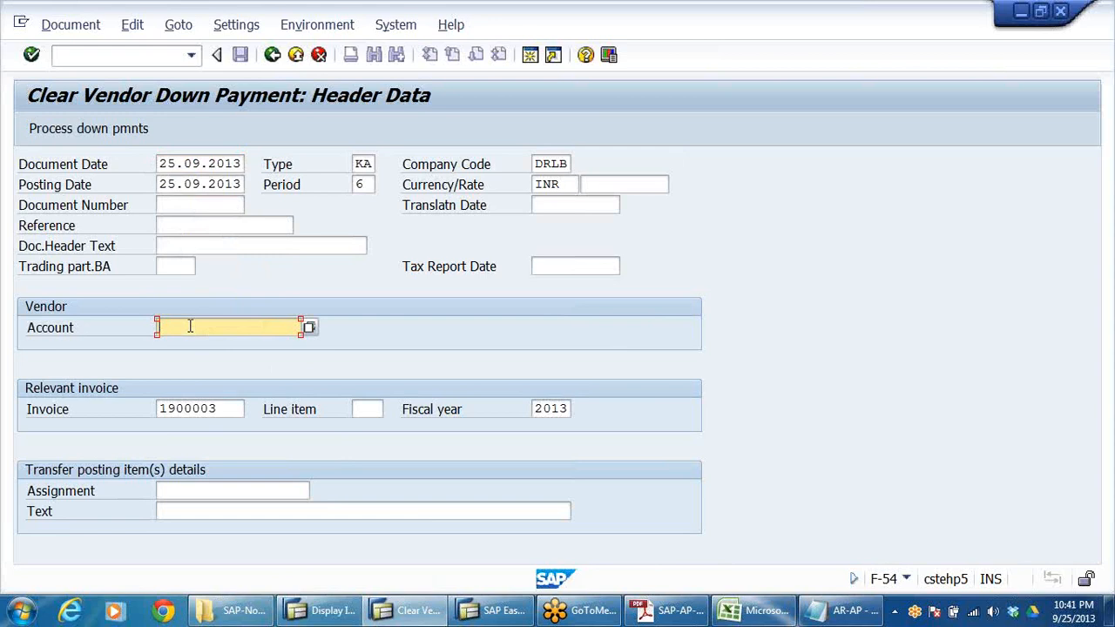
click(190, 326)
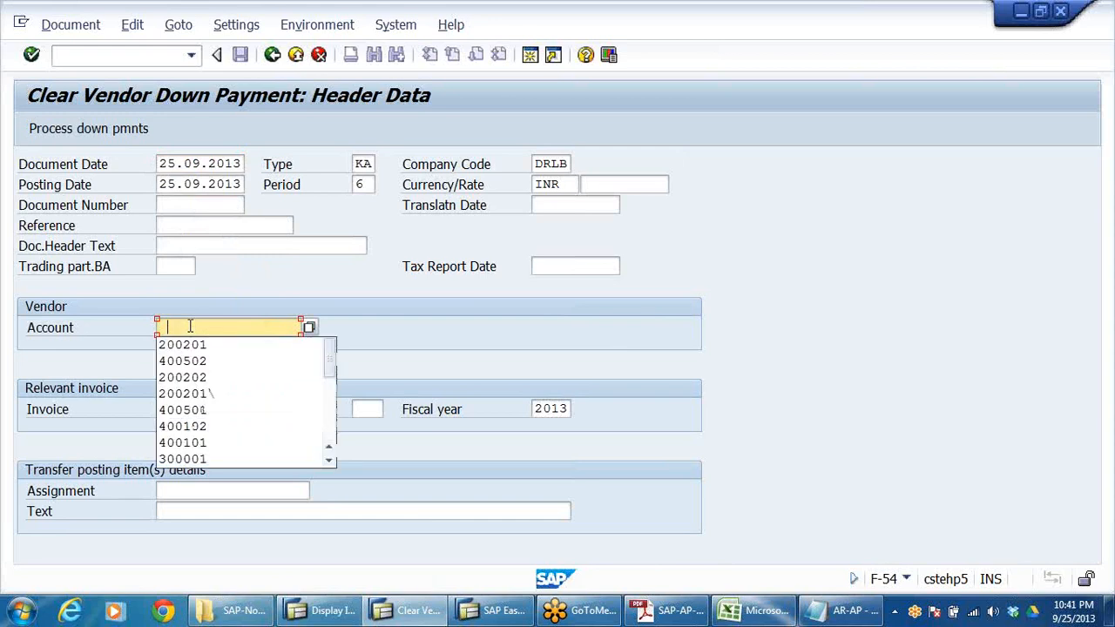
click(310, 327)
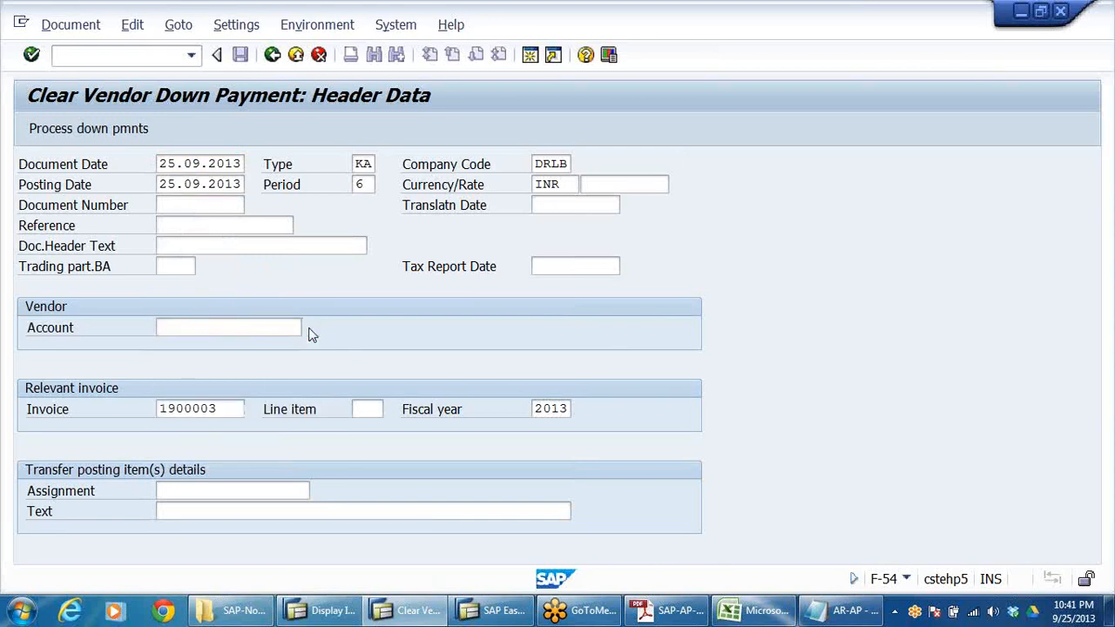
key(Return)
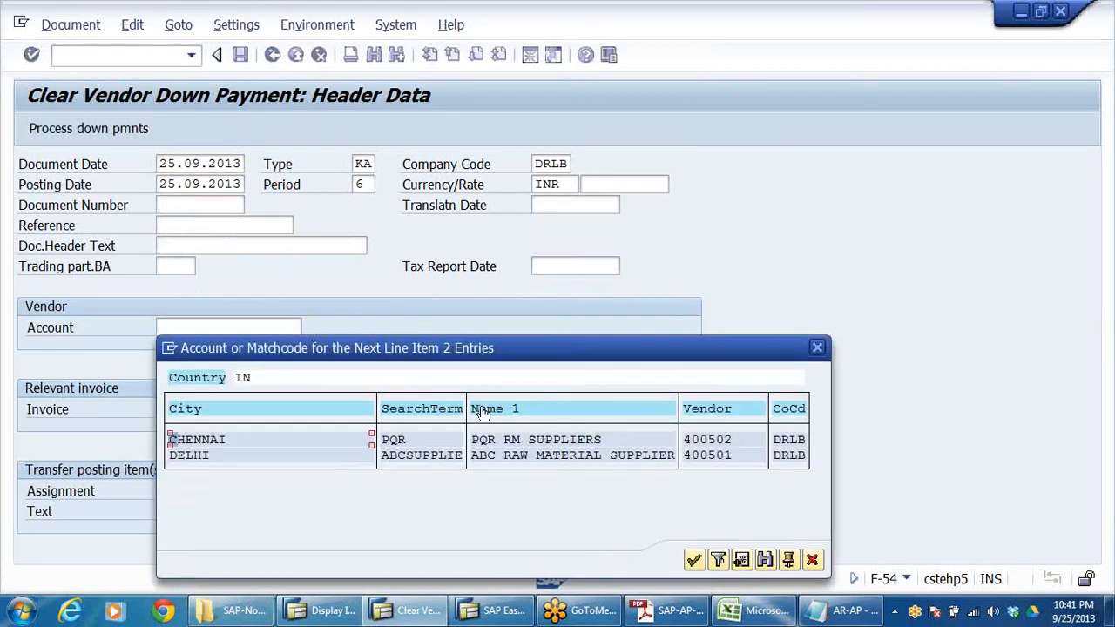
click(725, 443)
double_click(725, 443)
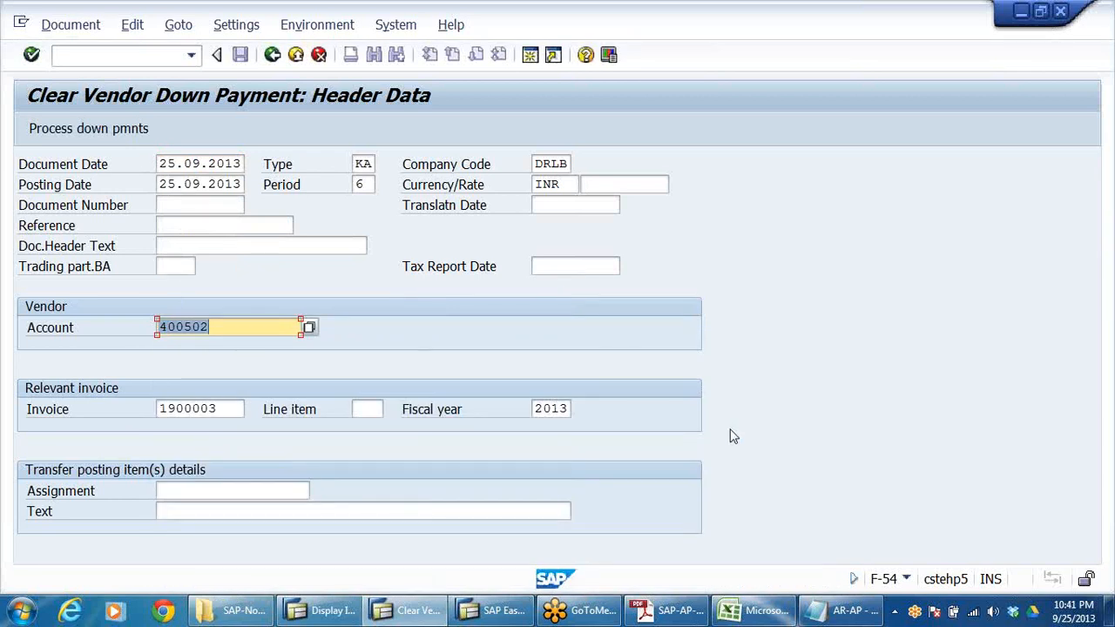
key(Tab)
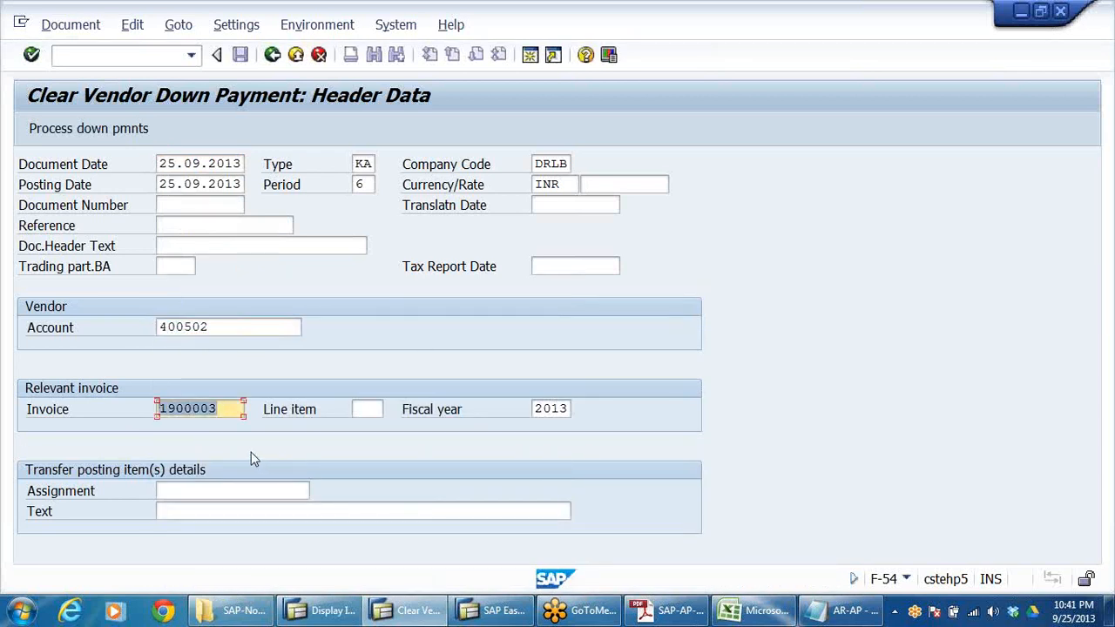
Step: Enter the text TRANSFER OF BALANCE FM SPL GL TO NORMAL GL and proceed to the vendor's down payments
click(222, 519)
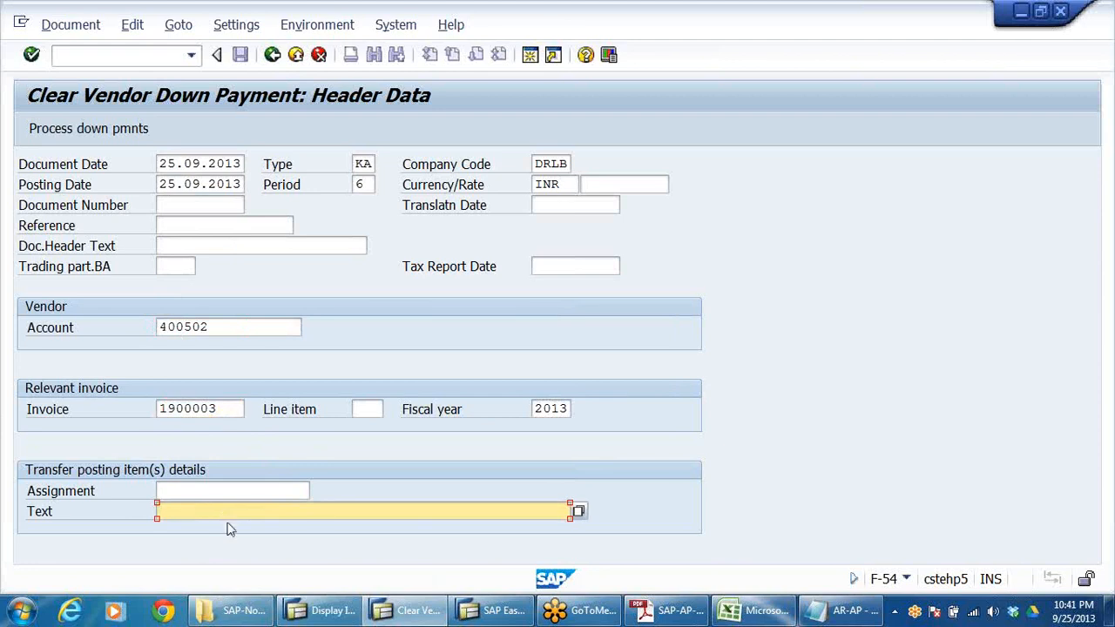
text(T)
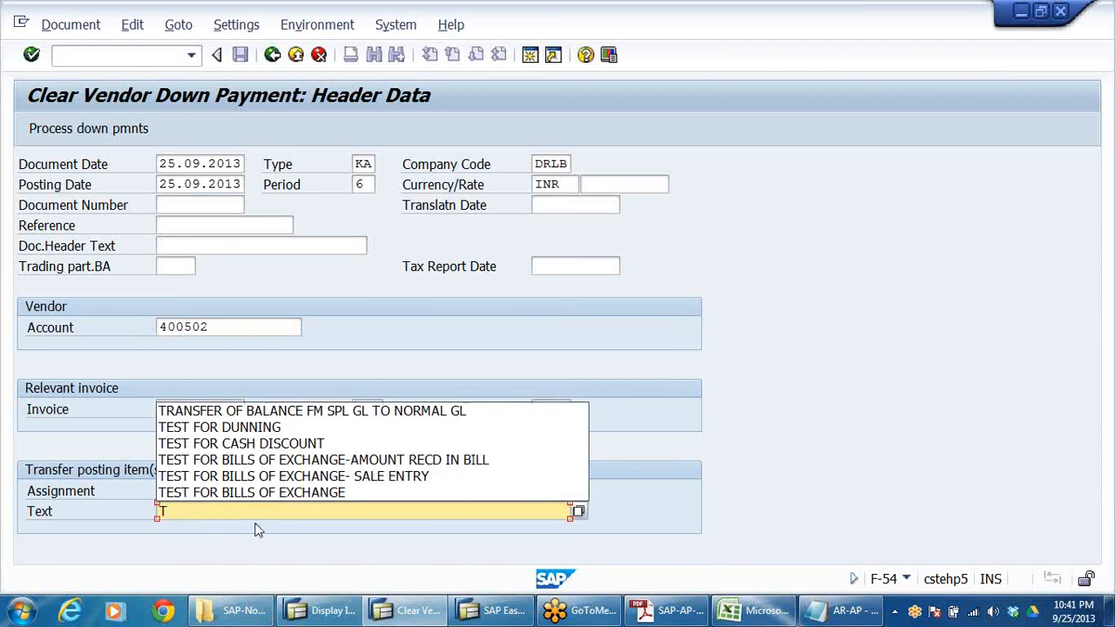
click(287, 412)
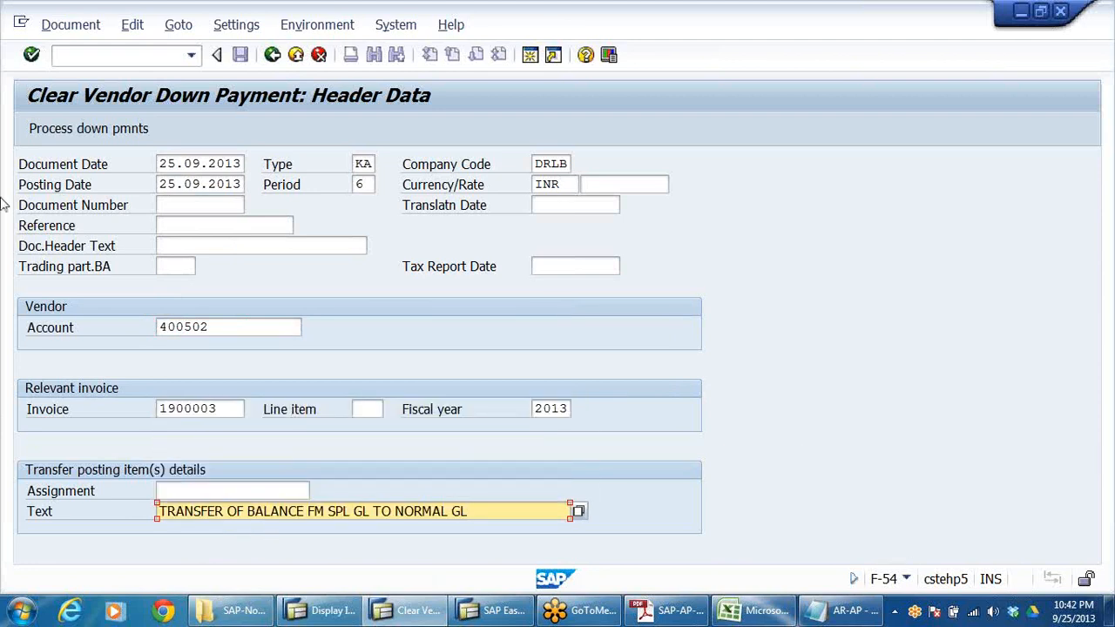
click(110, 130)
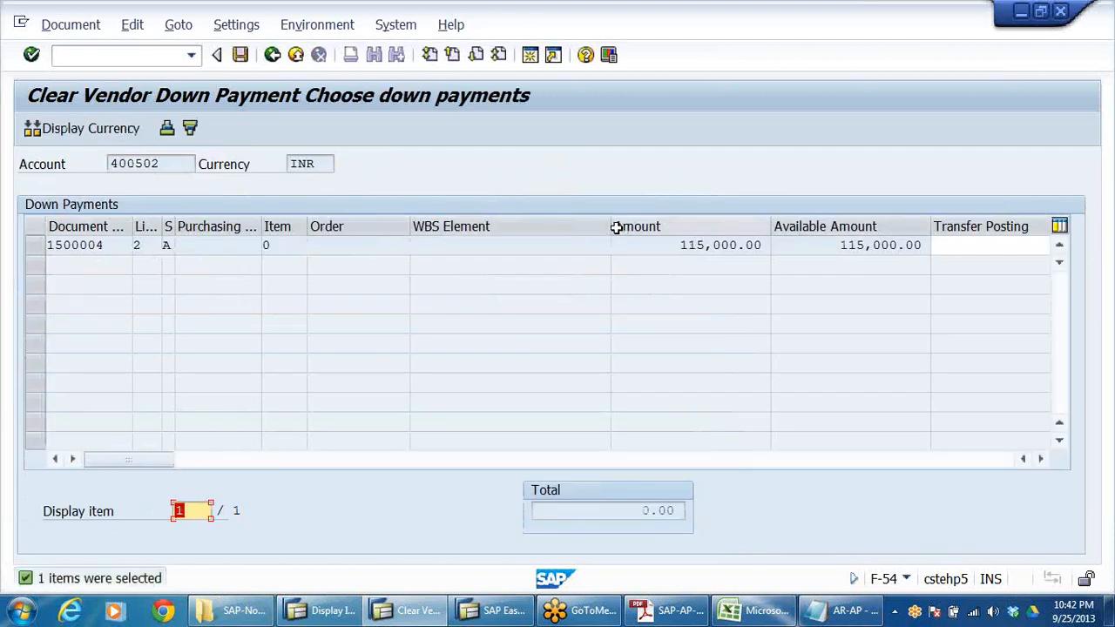
Step: Narrow the WBS Element column, assign 115,000.00 INR of the listed down payment as transfer posting, and post the clearing document
drag(611, 225, 464, 224)
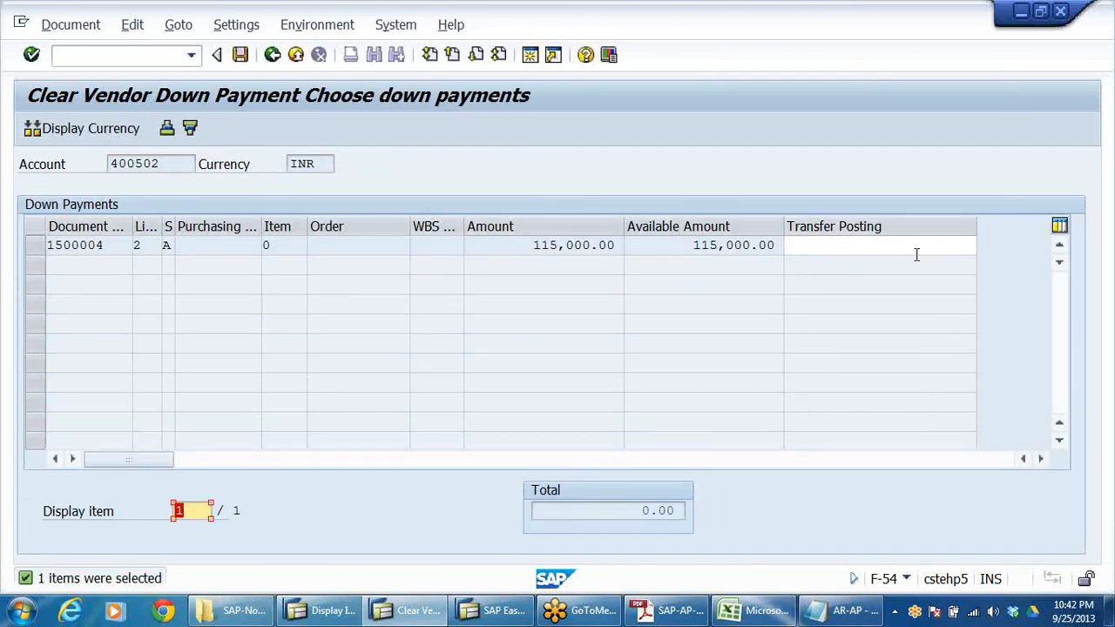
click(838, 252)
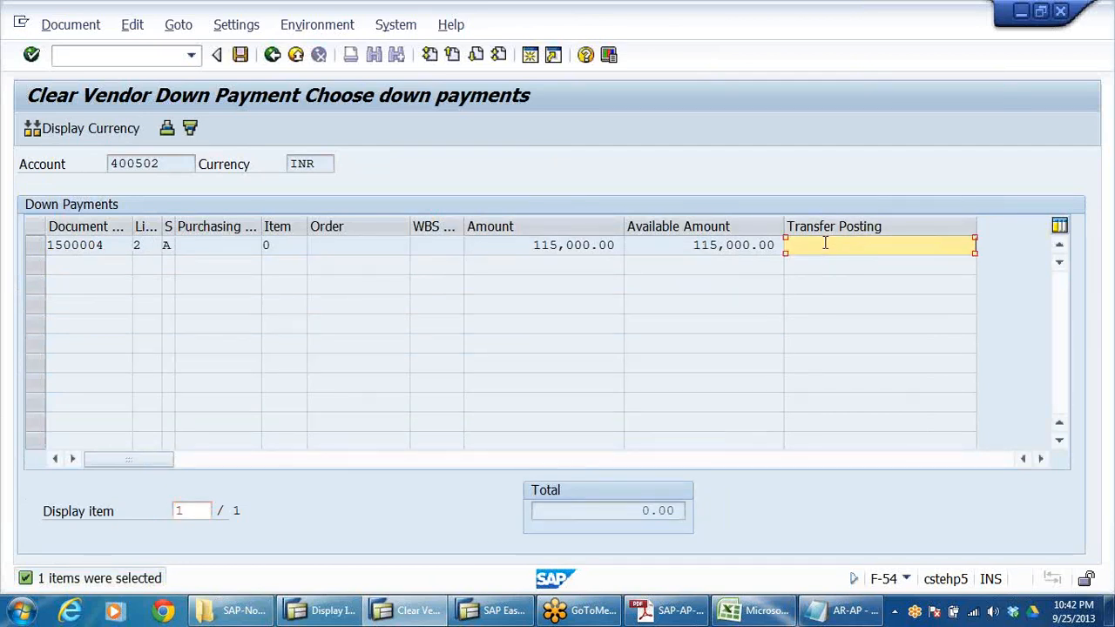
double_click(825, 245)
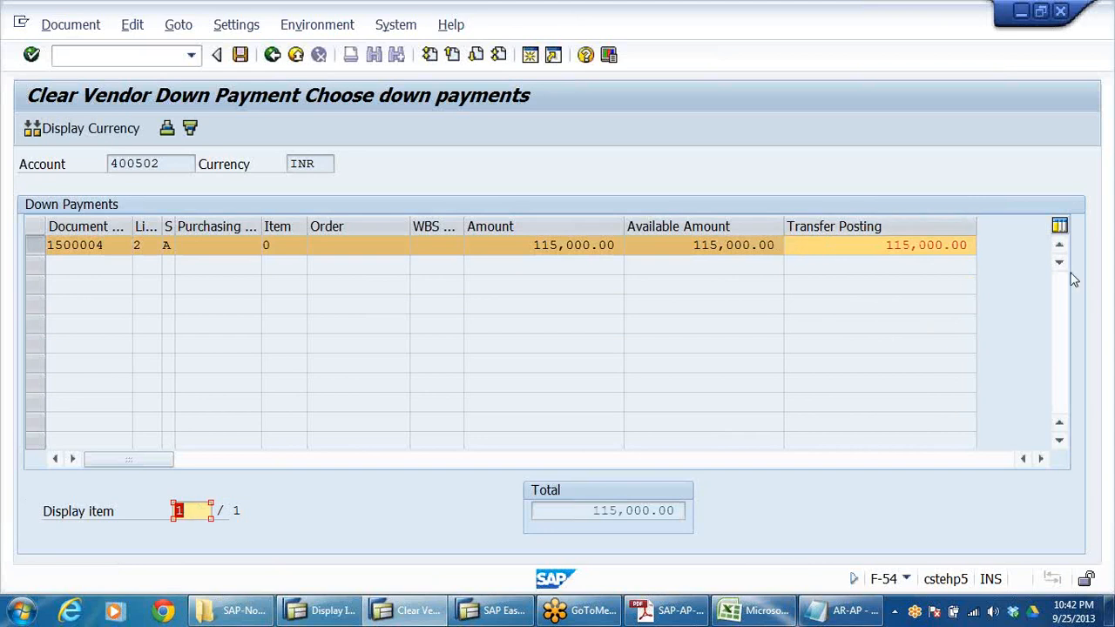
click(243, 55)
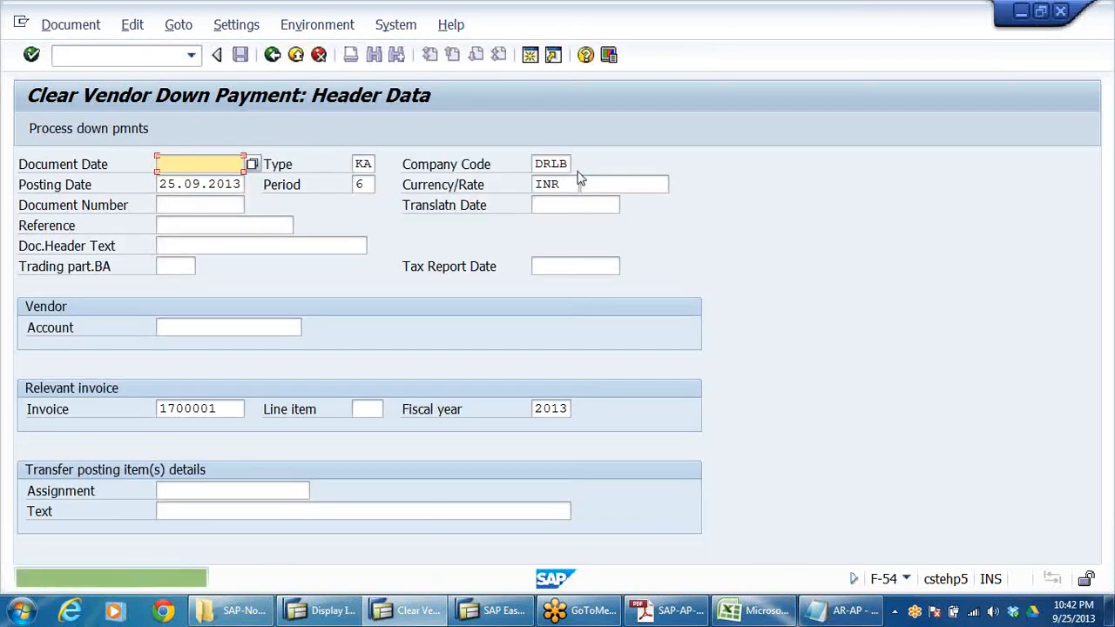
Step: Display the posted transfer document, examine its line items in the entry and general ledger views, and exit to the SAP Easy Access menu
click(61, 26)
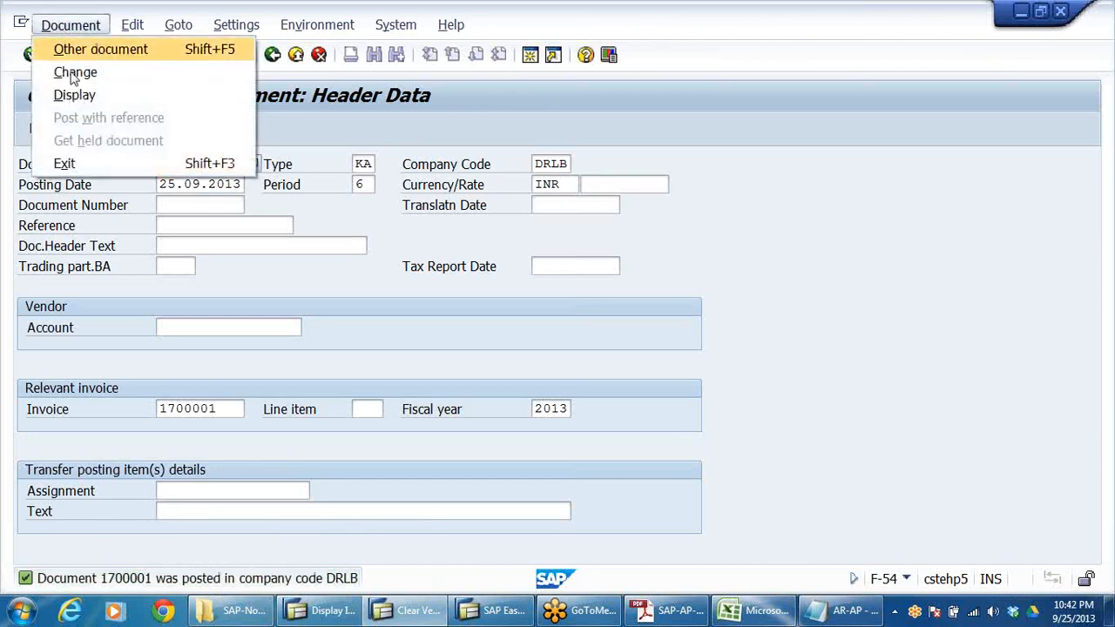
click(75, 93)
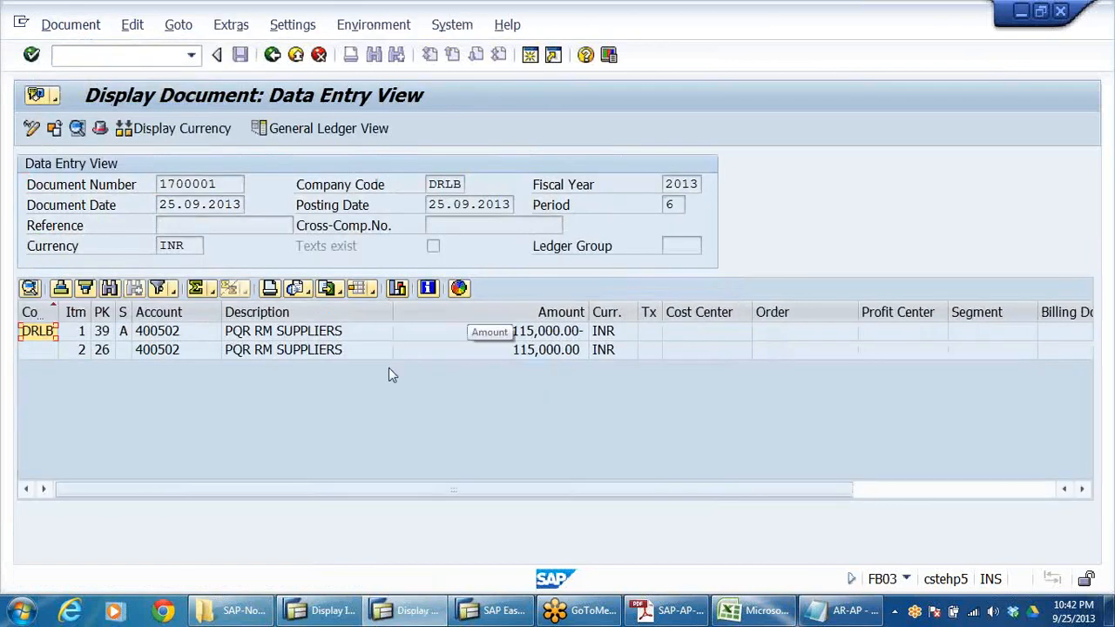
click(312, 332)
click(312, 350)
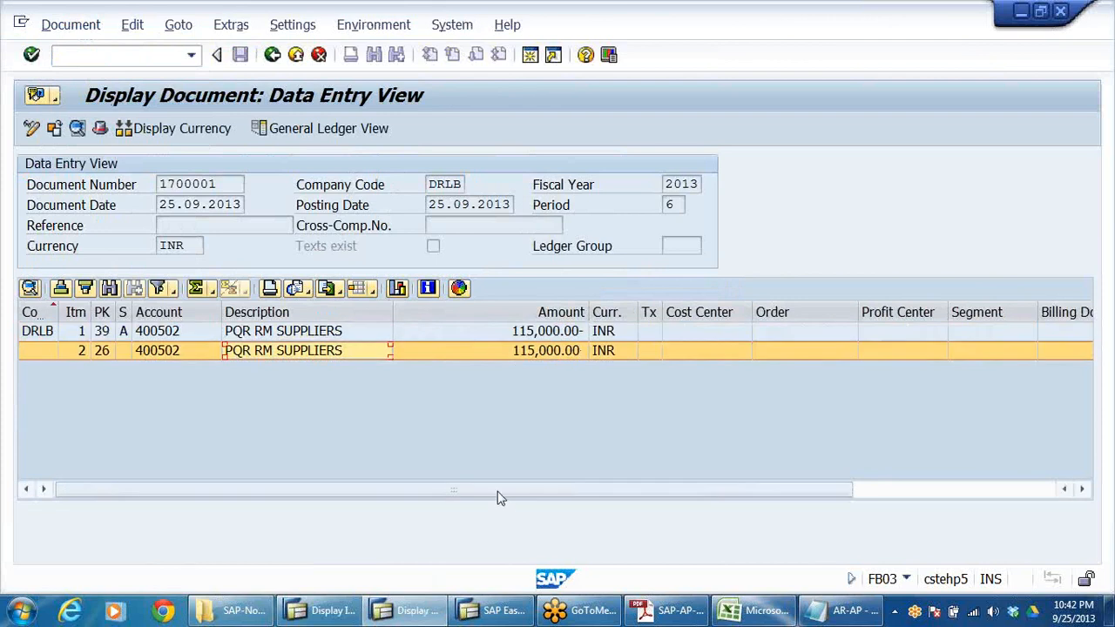
click(311, 132)
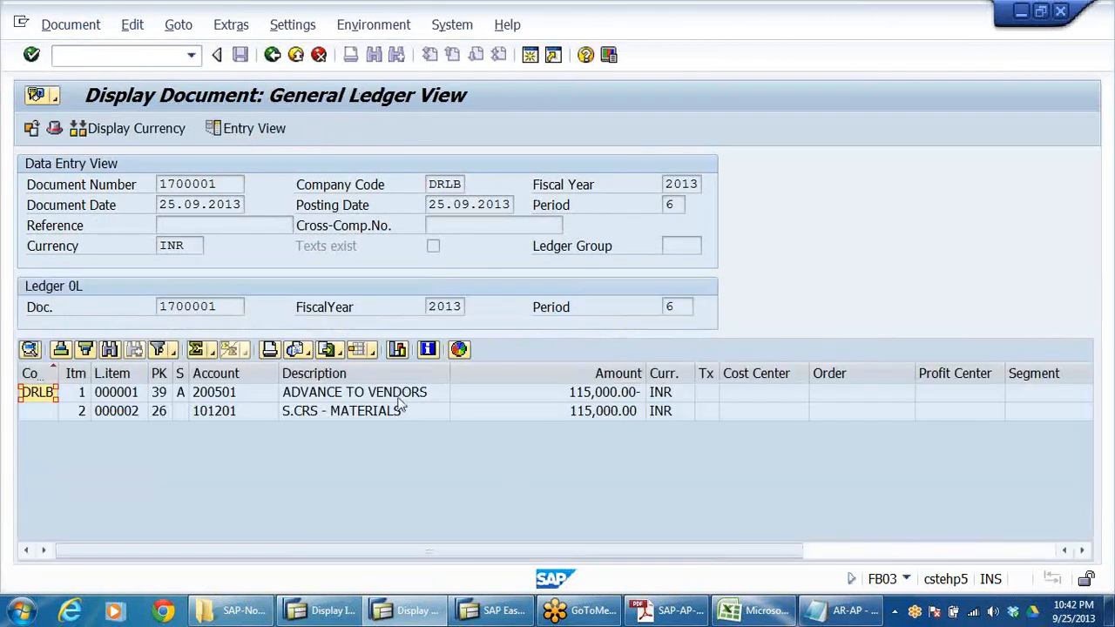
click(395, 411)
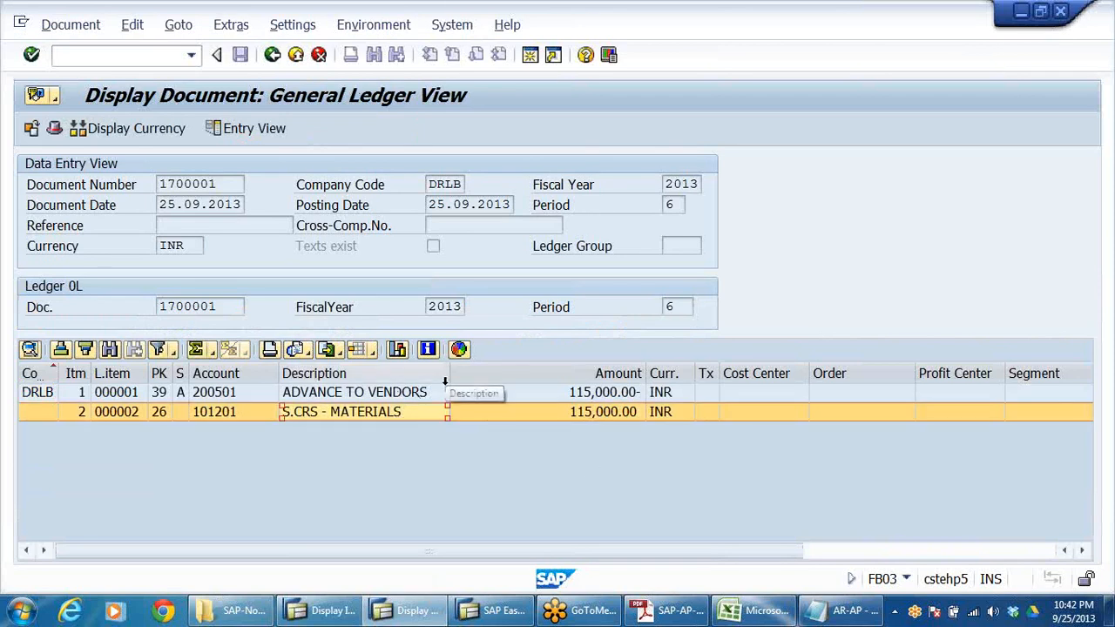
click(298, 55)
click(297, 55)
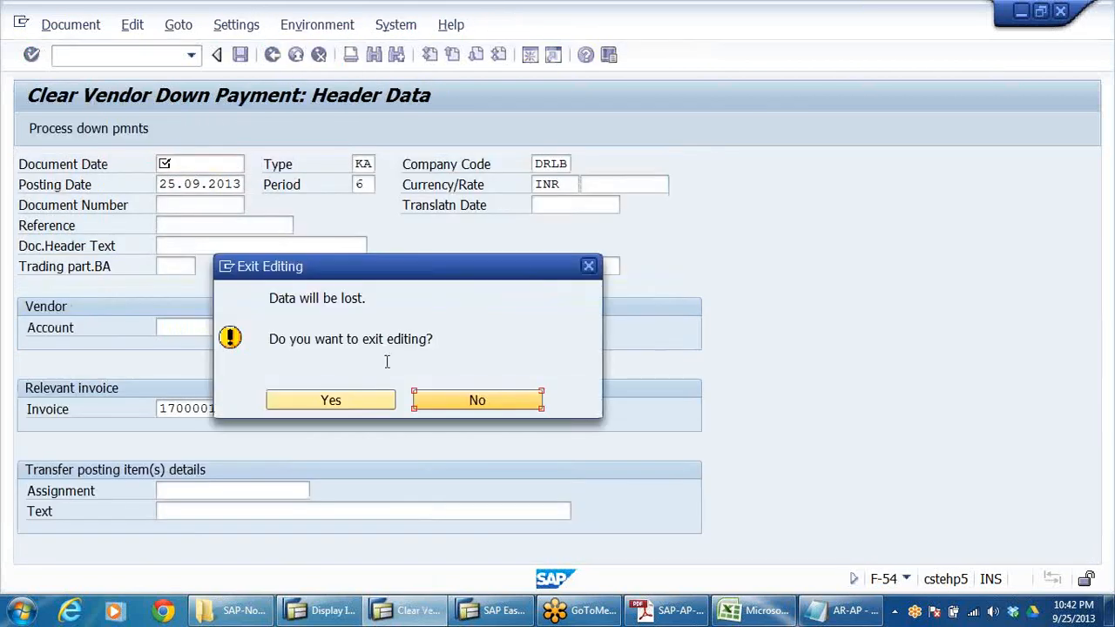
click(353, 401)
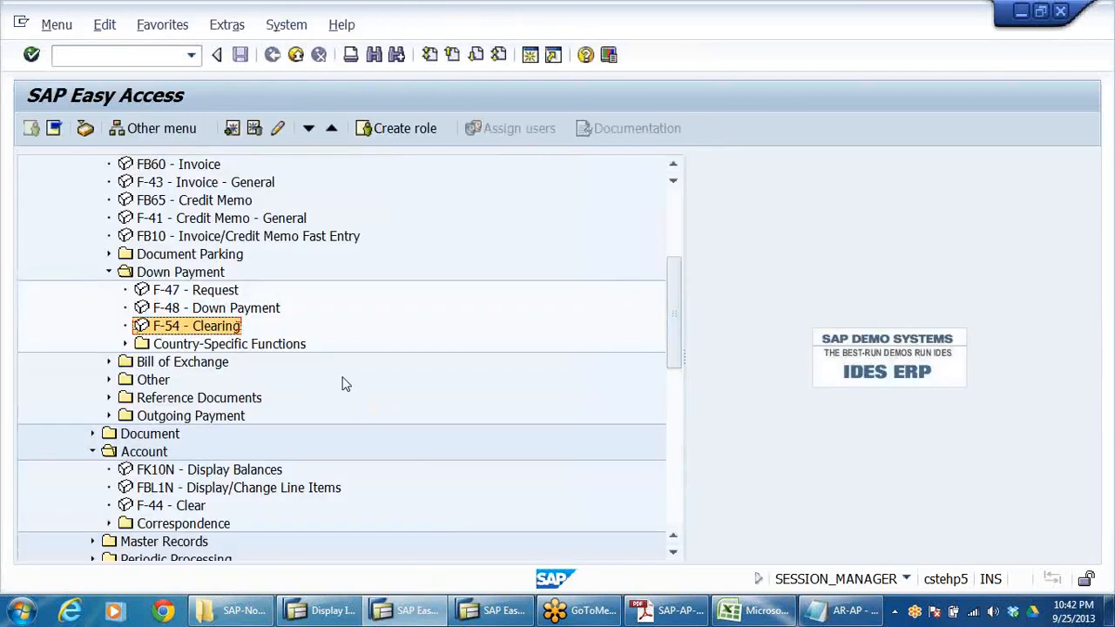
Step: Run the FK10N balance display for the vendor, inspect the period 6 debit, credit and line items, and return to the Easy Access menu
scroll(344, 390, down, 1)
double_click(180, 417)
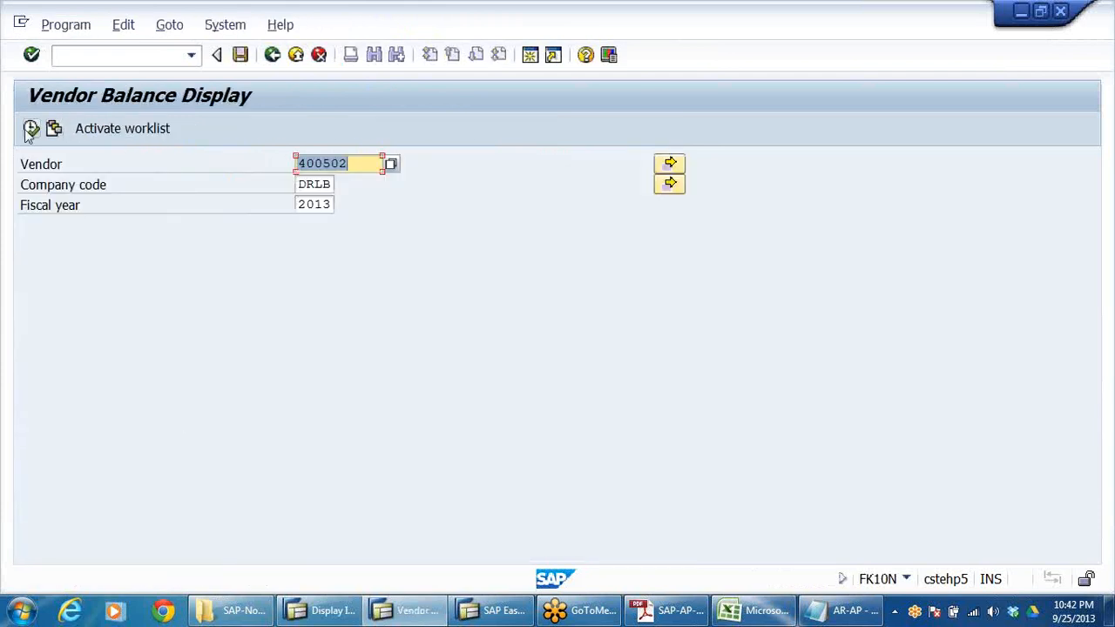
click(30, 128)
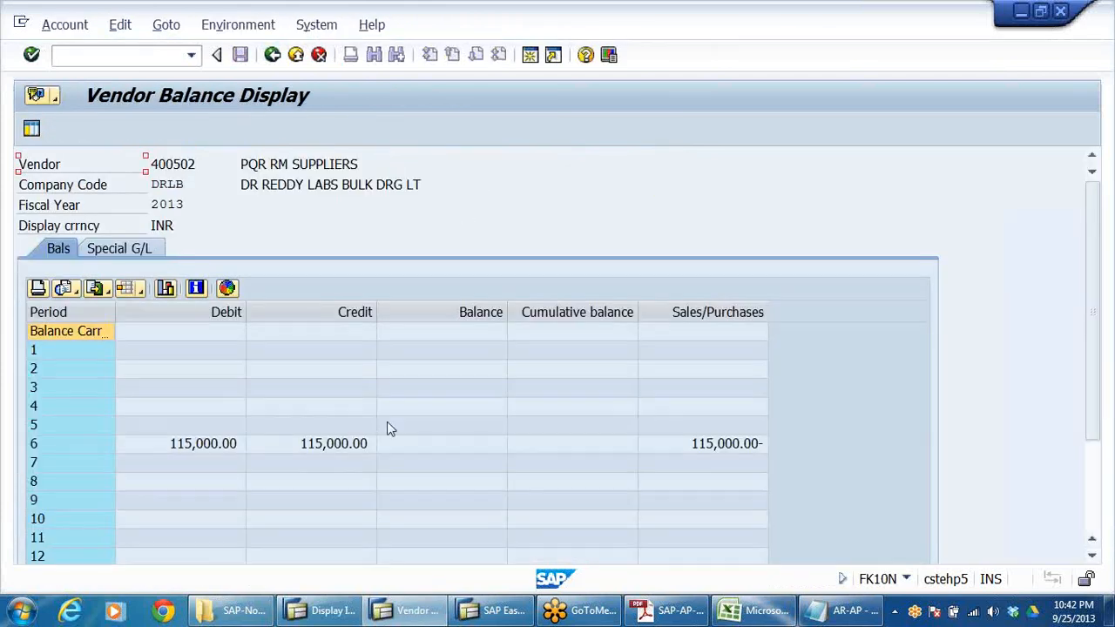
click(217, 449)
click(336, 449)
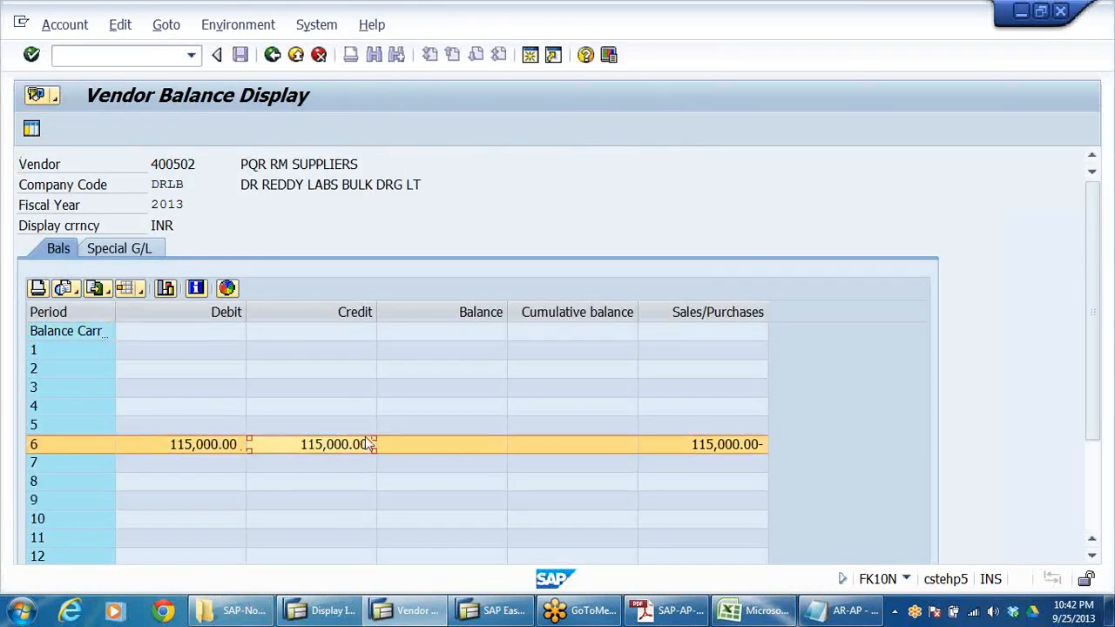
click(490, 454)
double_click(490, 454)
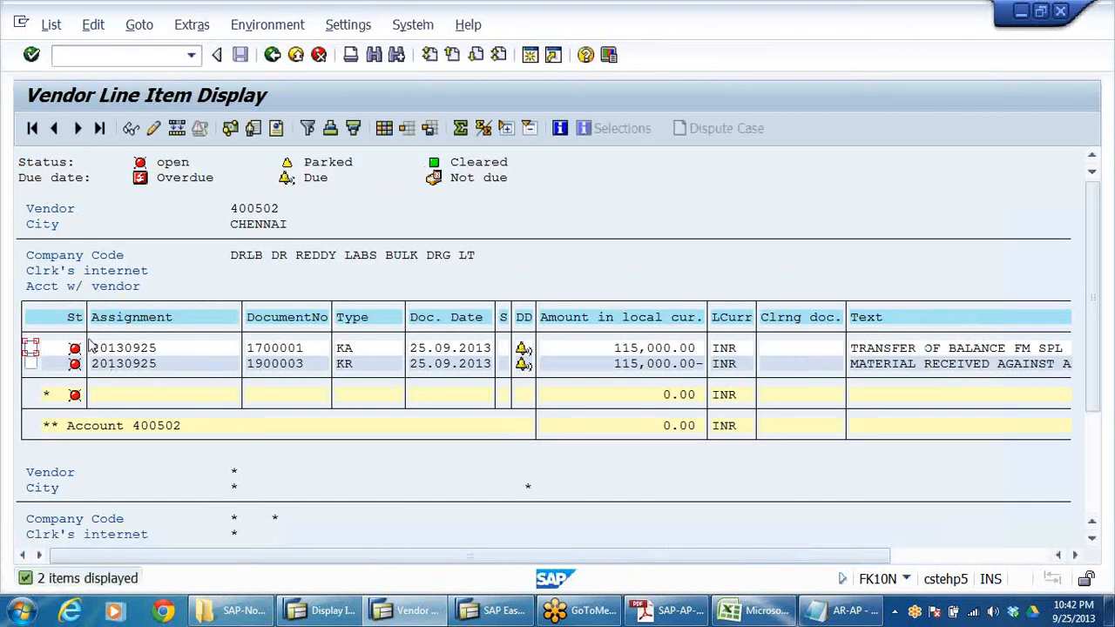
click(296, 55)
click(296, 55)
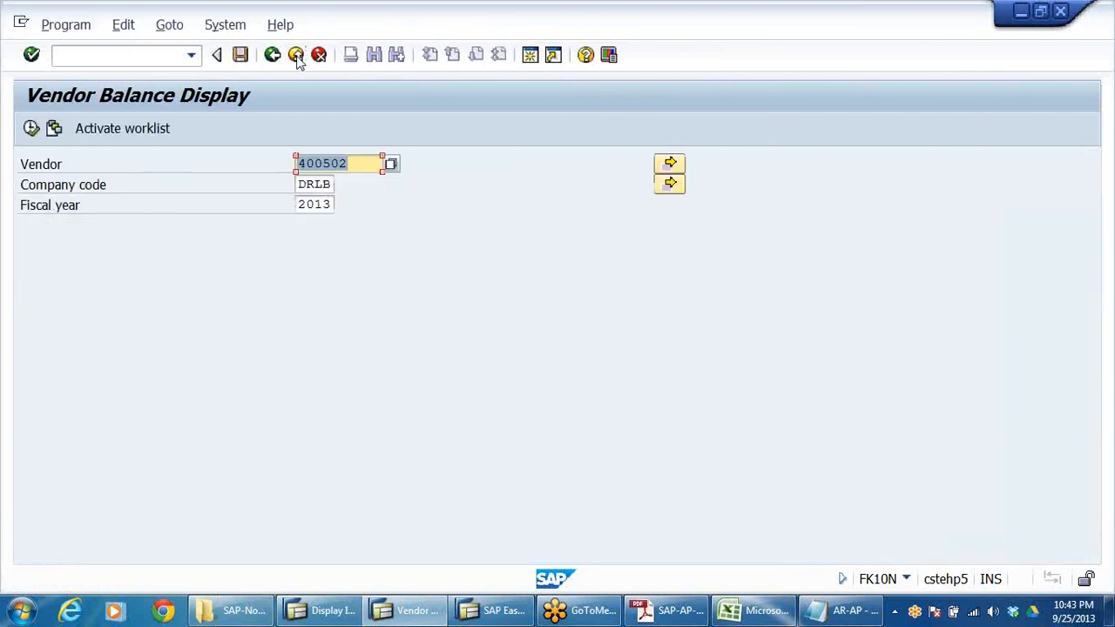
click(296, 55)
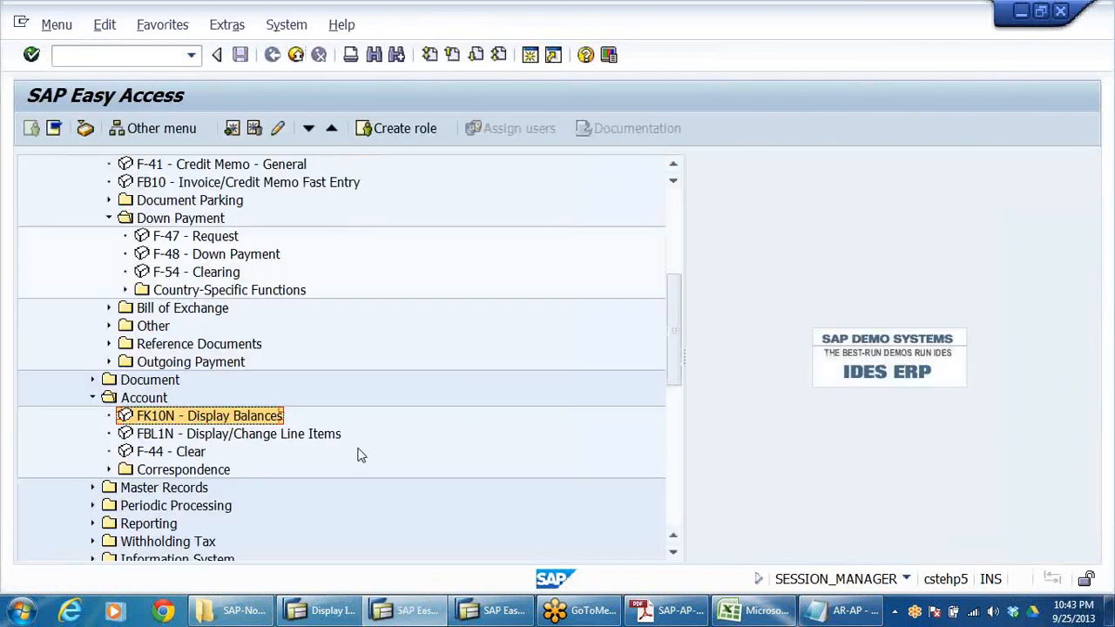
Step: Open the F-44 vendor clearing transaction and pick PQR RM SUPPLIERS as the account using the vendor search
click(181, 452)
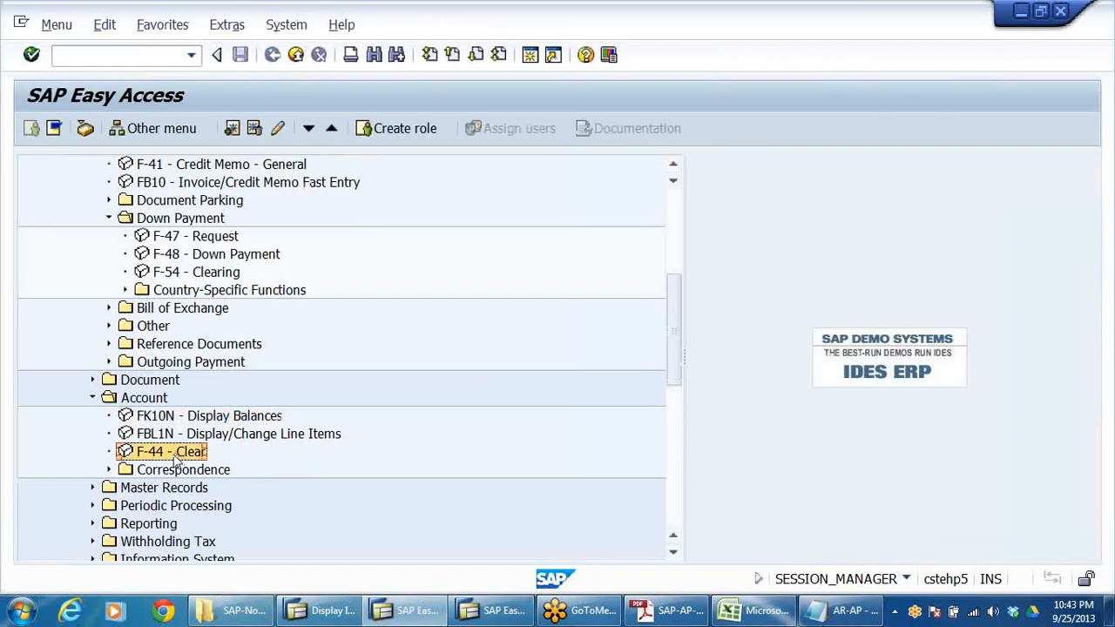
double_click(149, 459)
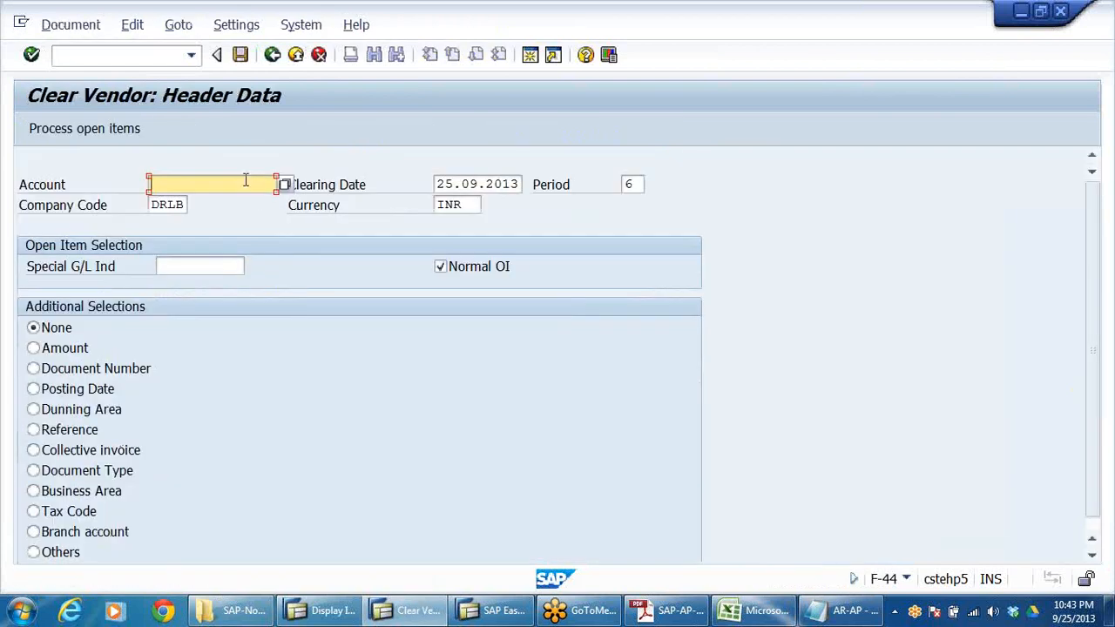
click(244, 184)
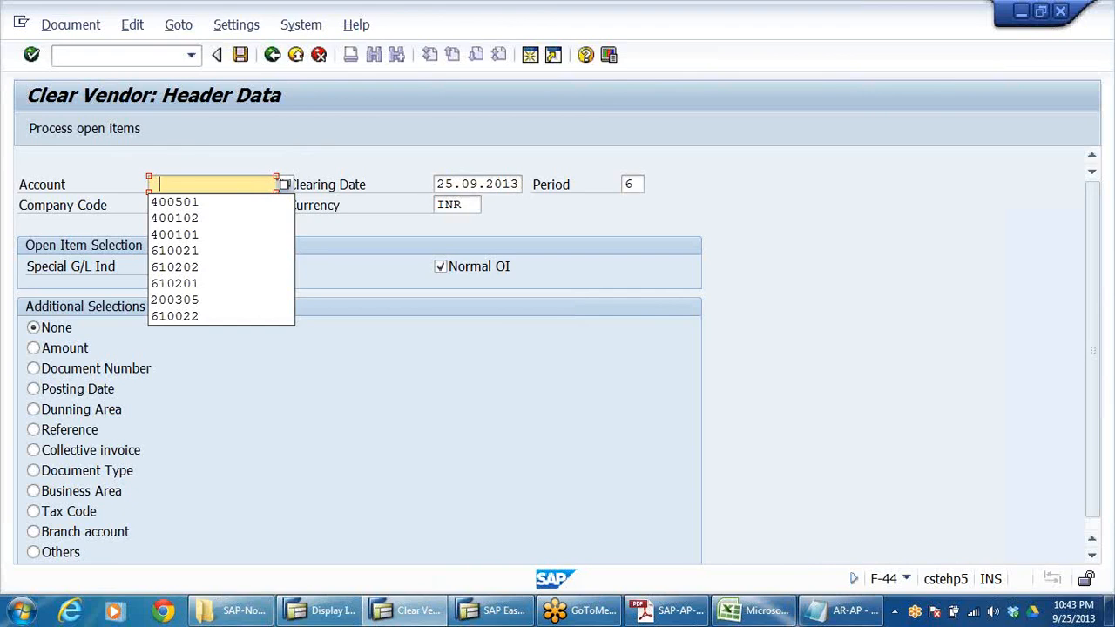
click(285, 185)
key(Return)
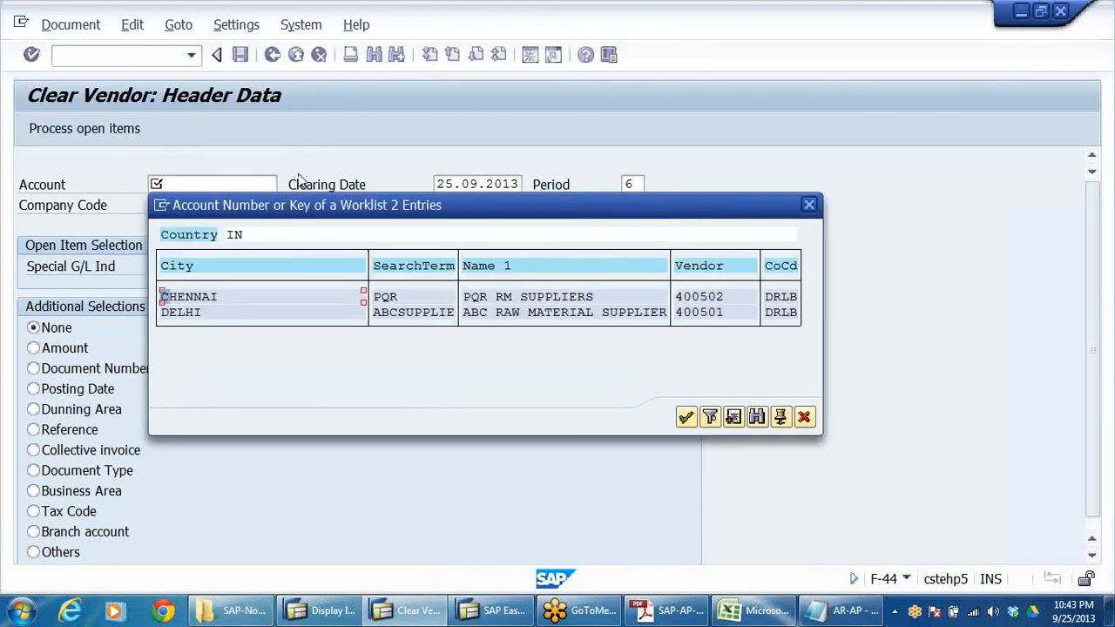
double_click(710, 301)
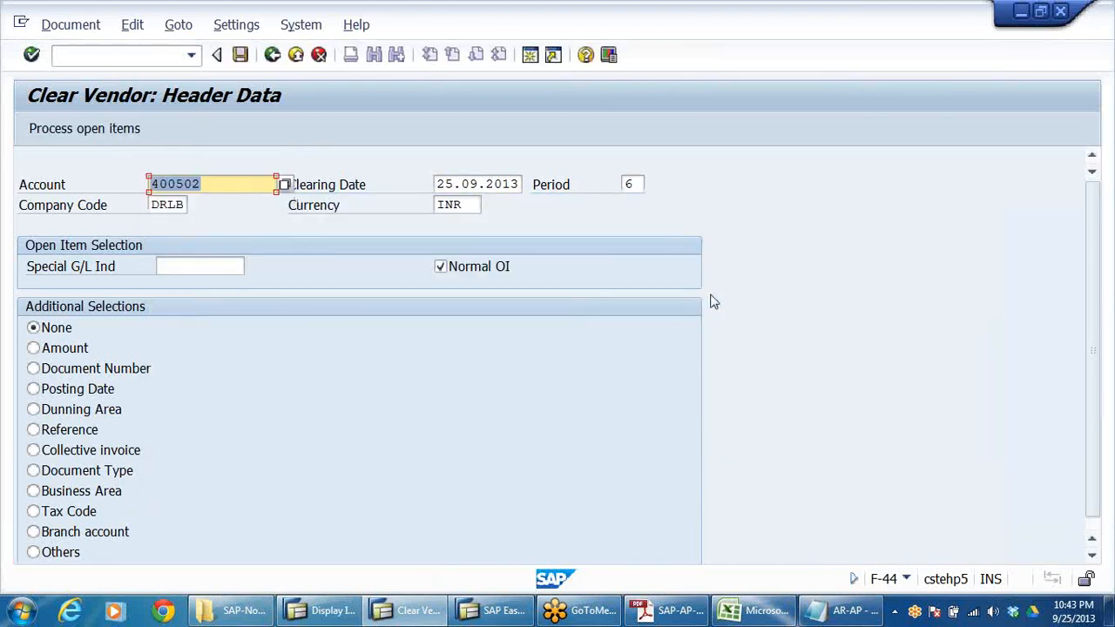
Step: Process the vendor's open items, post the clearing of the transferred advance against the invoice, and leave F-44
click(92, 128)
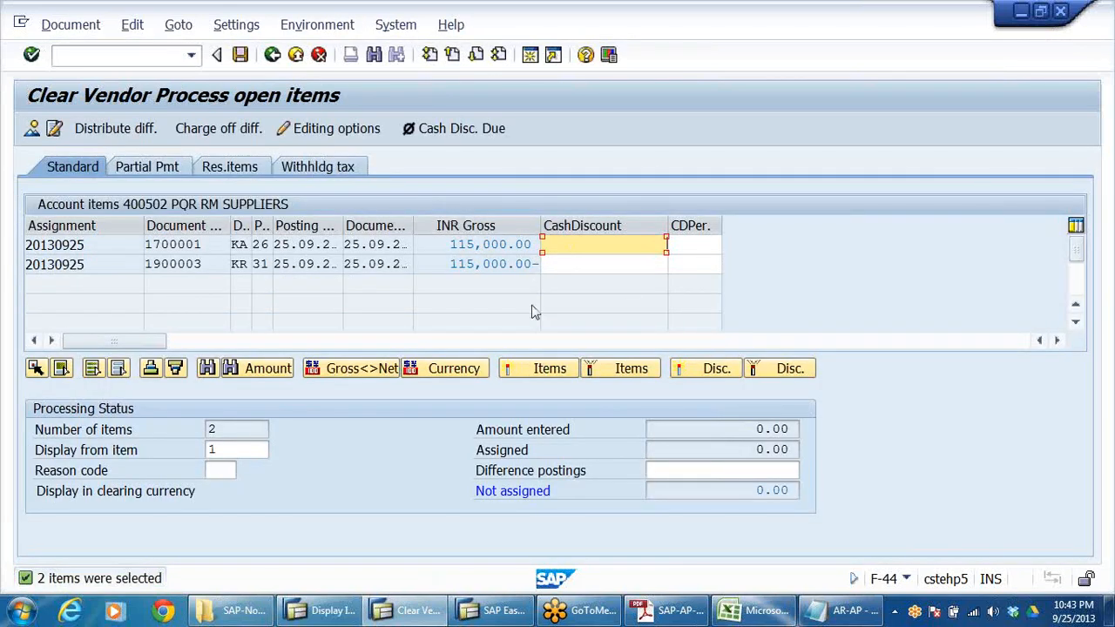
click(240, 55)
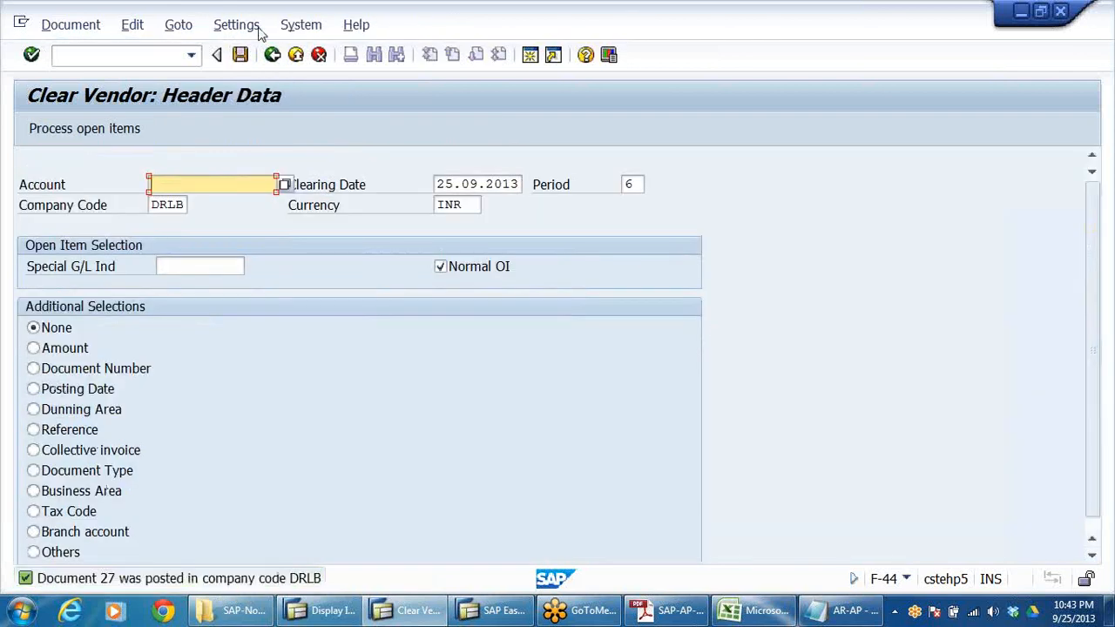
click(296, 55)
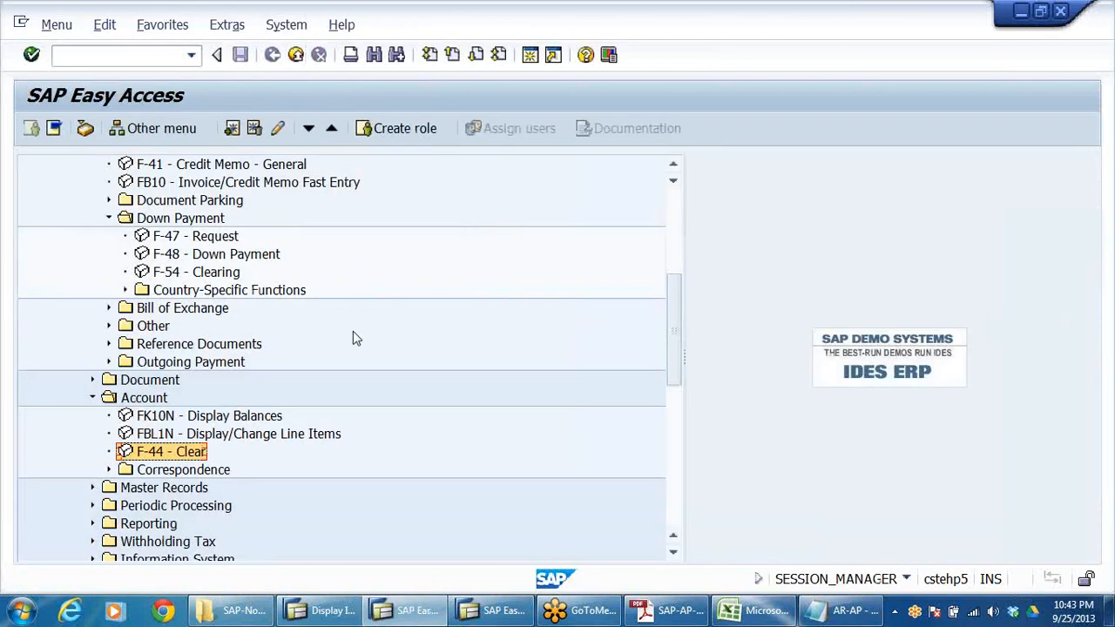
Step: Run the FK10N vendor balance display again, check the clearing status of the period 6 line items, and return to the balances
double_click(181, 422)
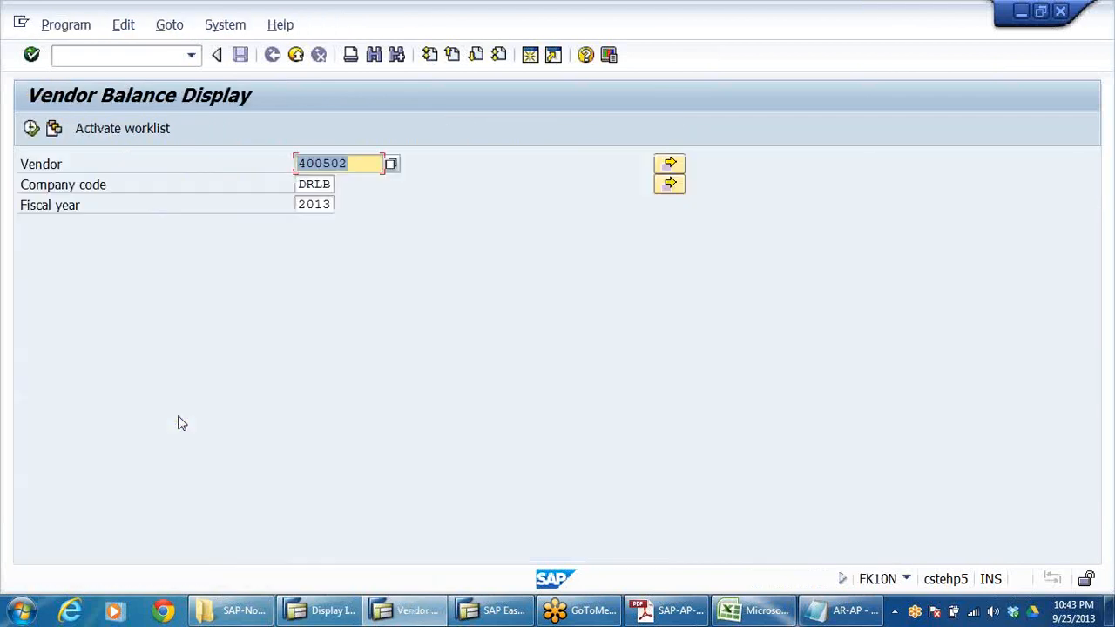
click(38, 127)
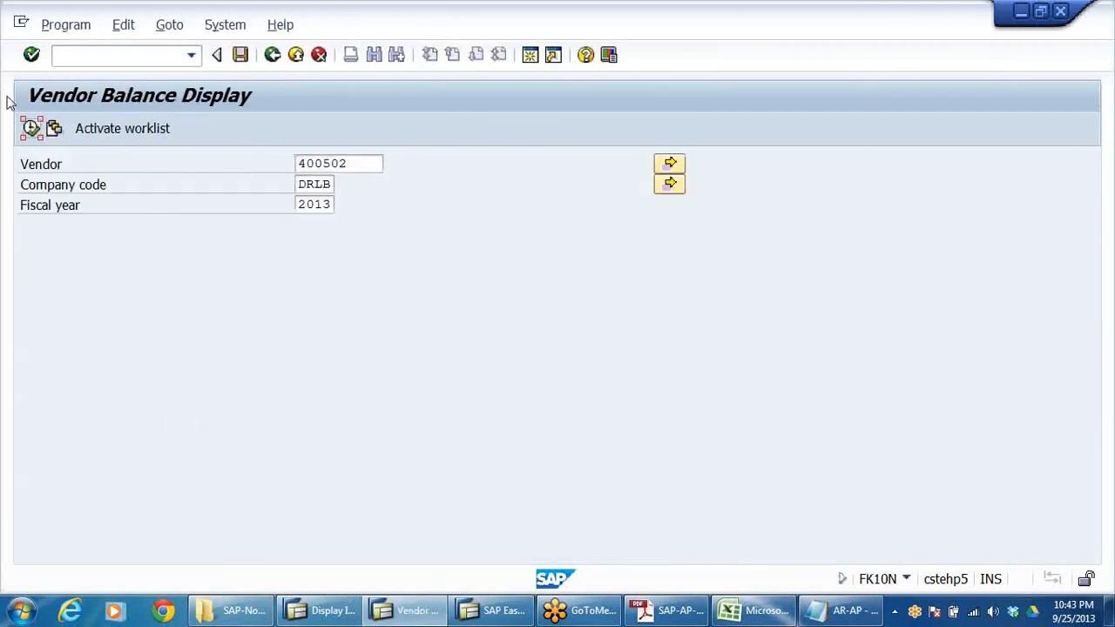
click(31, 128)
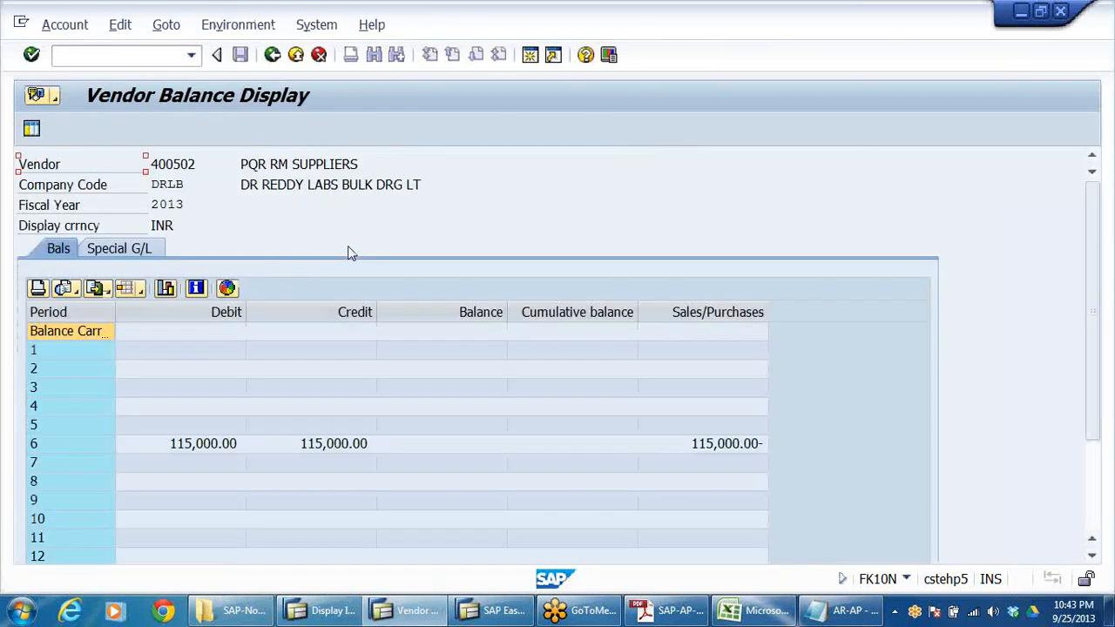
double_click(410, 447)
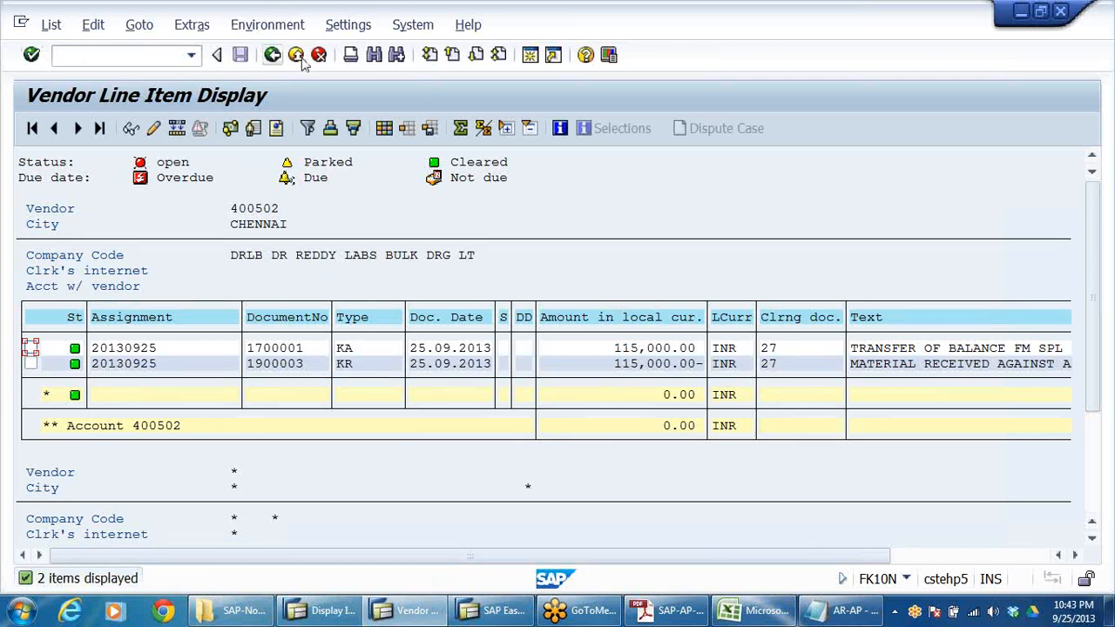
click(272, 54)
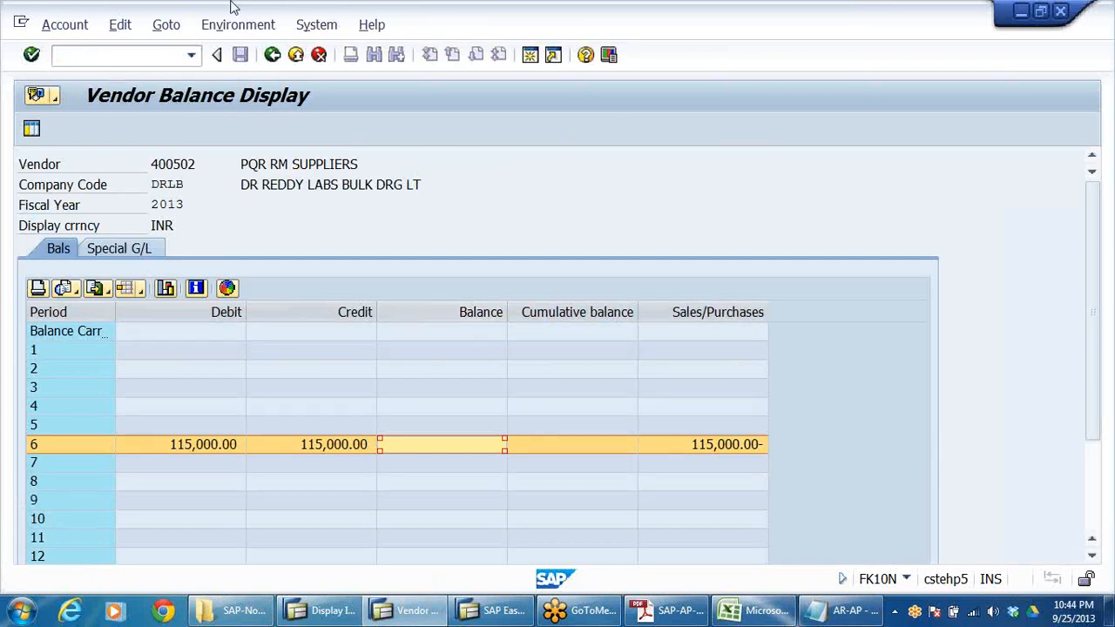
Step: Switch to the SAP-AP-Config PDF in Adobe Reader and review the Accounts Payable topics from vendor invoice posting to Automatic Payment Program
click(668, 614)
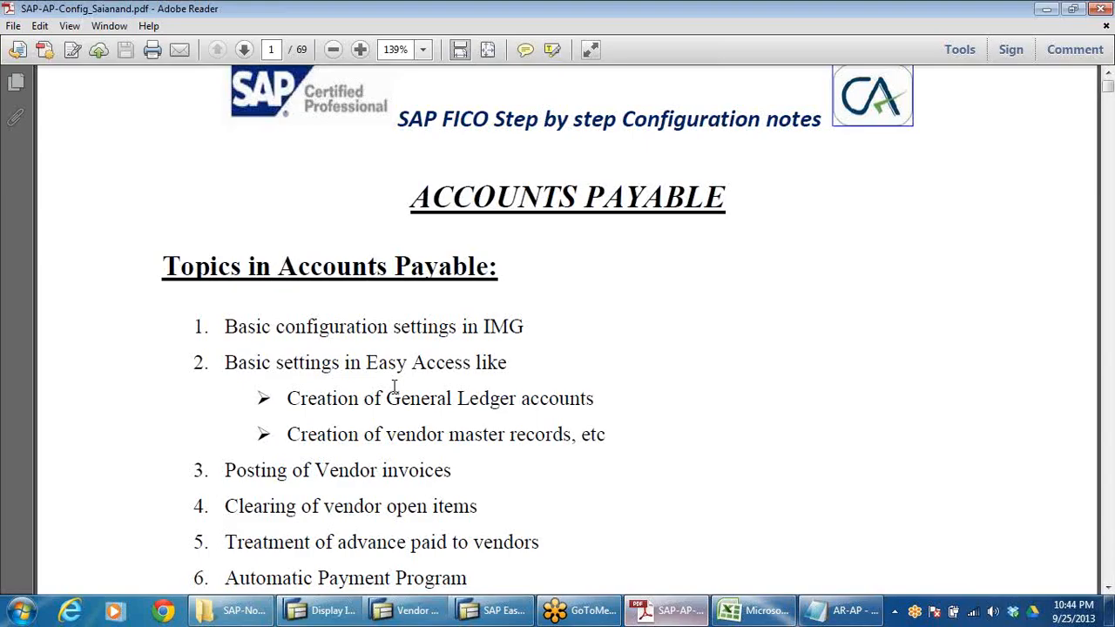
scroll(300, 370, down, 5)
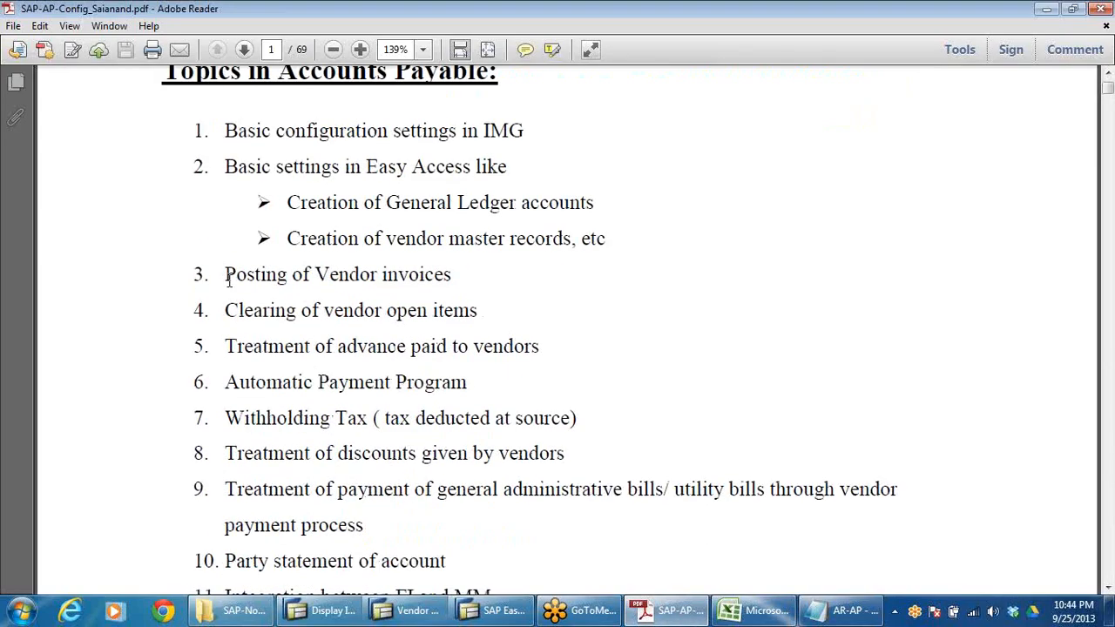
drag(281, 277, 497, 288)
click(375, 323)
drag(237, 382, 468, 384)
click(481, 381)
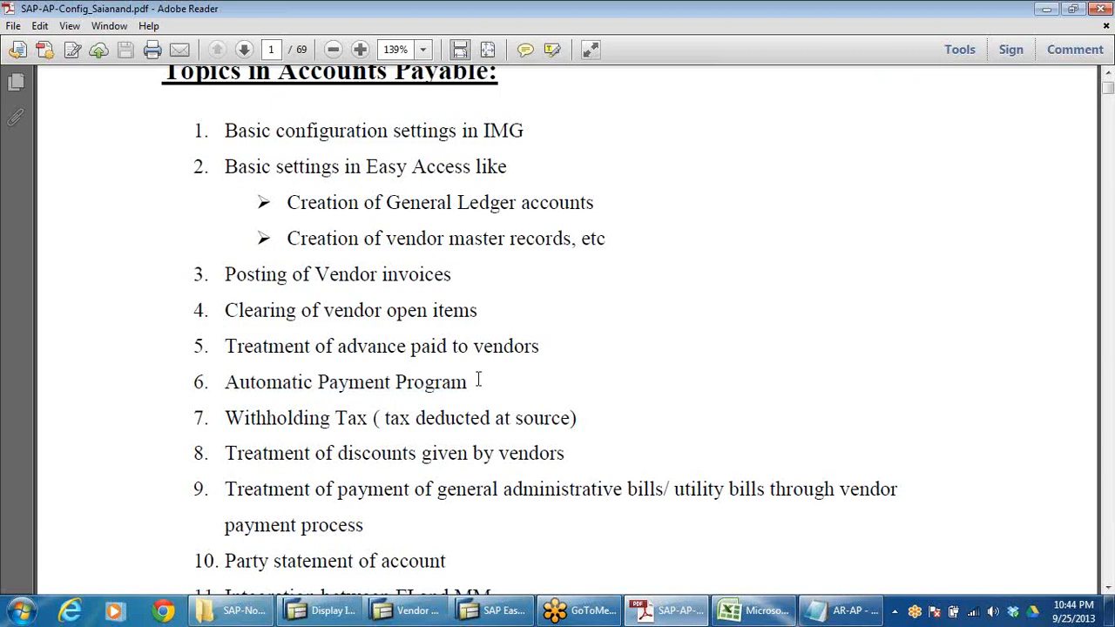